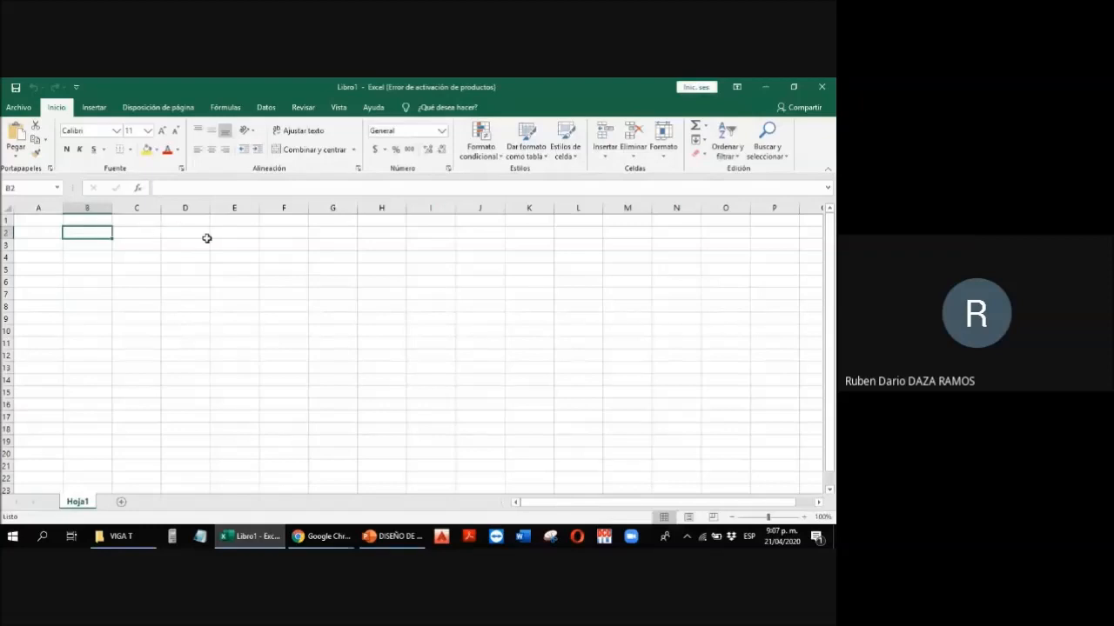
# Step: Snip the PROCEDIMIENTO DE DISEÑO flowchart from slide 23 of the PowerPoint presentation and paste it into the blank Excel worksheet at B2
pyautogui.click(389, 542)
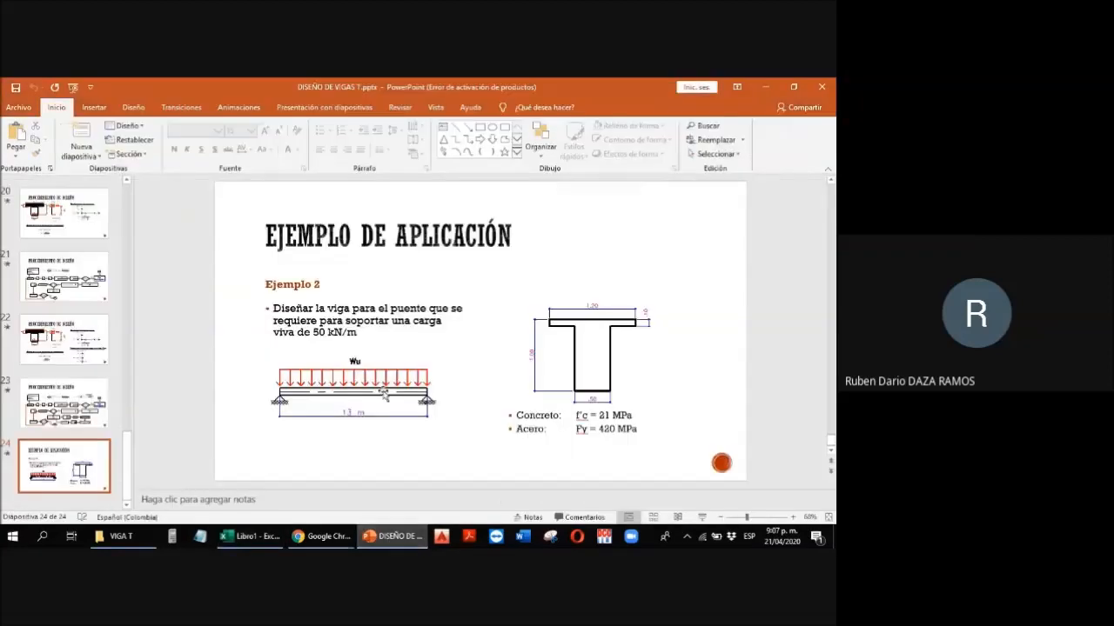
pyautogui.click(78, 424)
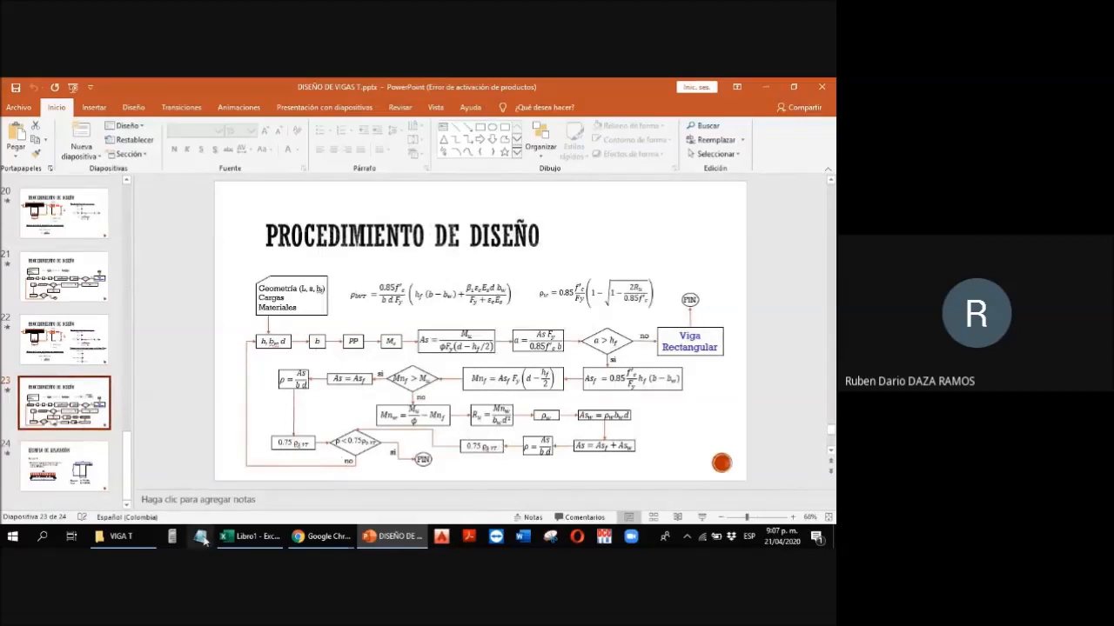
pyautogui.click(550, 537)
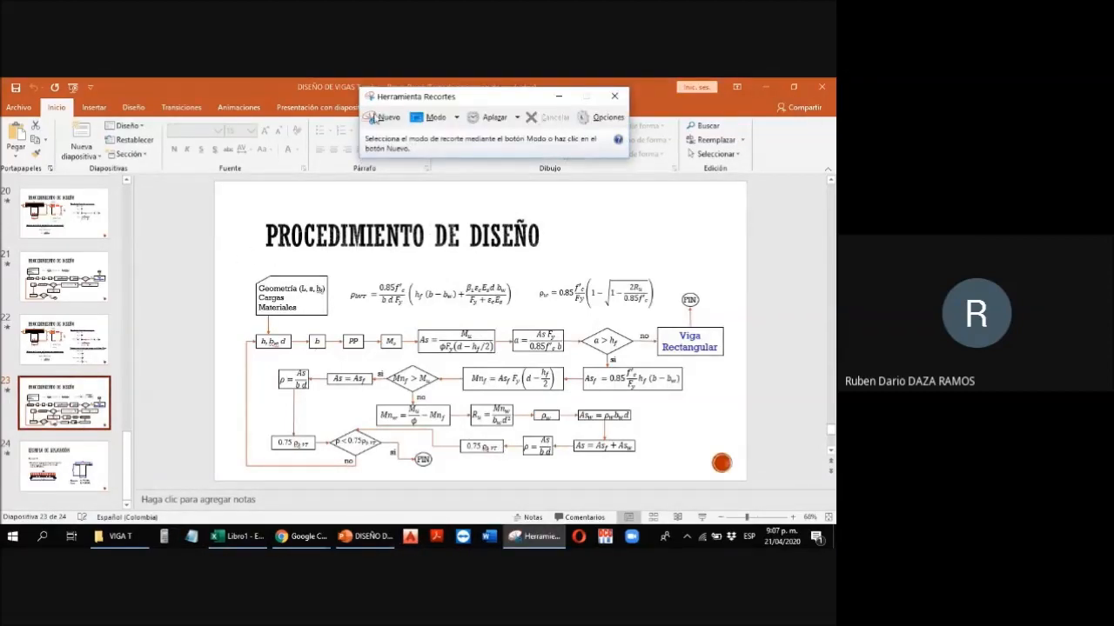
pyautogui.click(382, 116)
pyautogui.moveTo(236, 253); pyautogui.dragTo(736, 476)
pyautogui.click(248, 536)
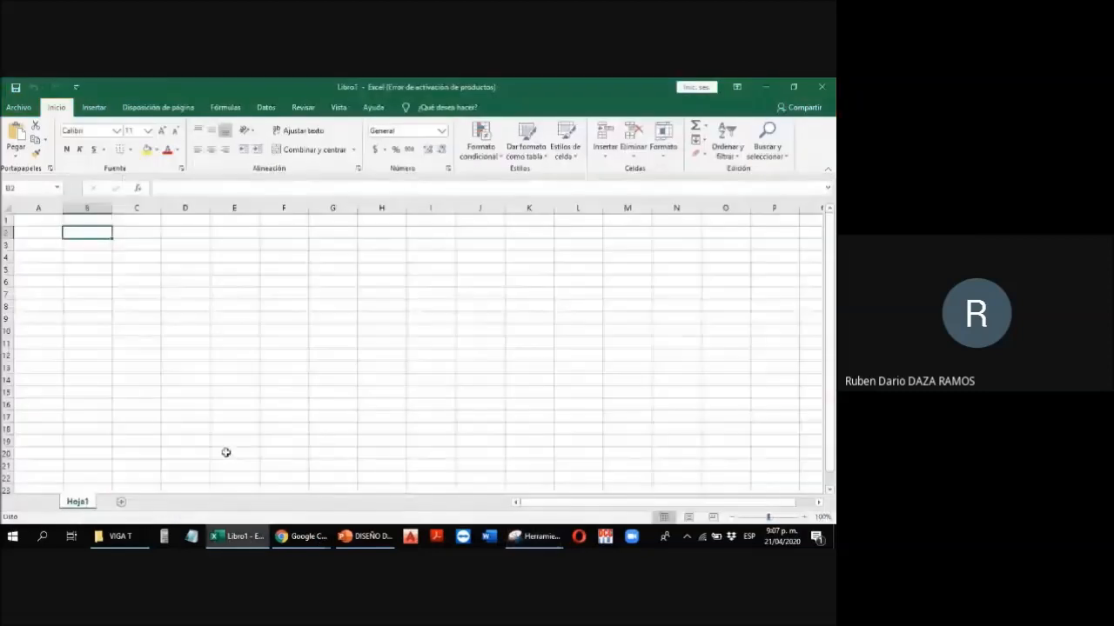
pyautogui.hotkey('ctrl', 'v')
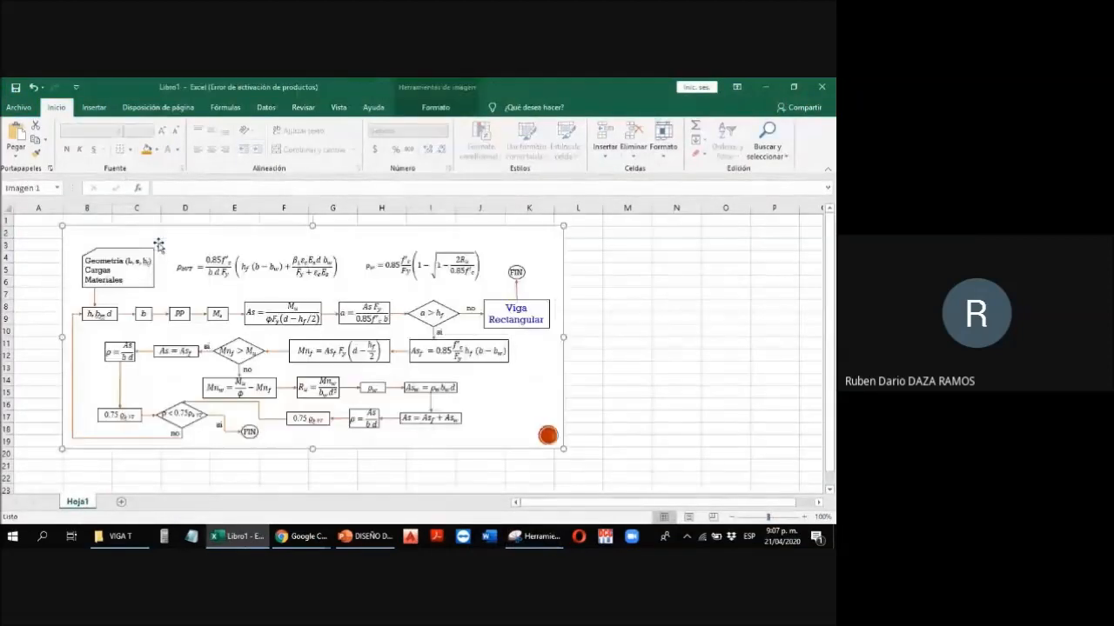
# Step: Enter the title DISEÑO DE VIGAS T in B22 below the flowchart and widen column B to about three times its width
pyautogui.click(97, 465)
pyautogui.scroll(-1, 283, 313)
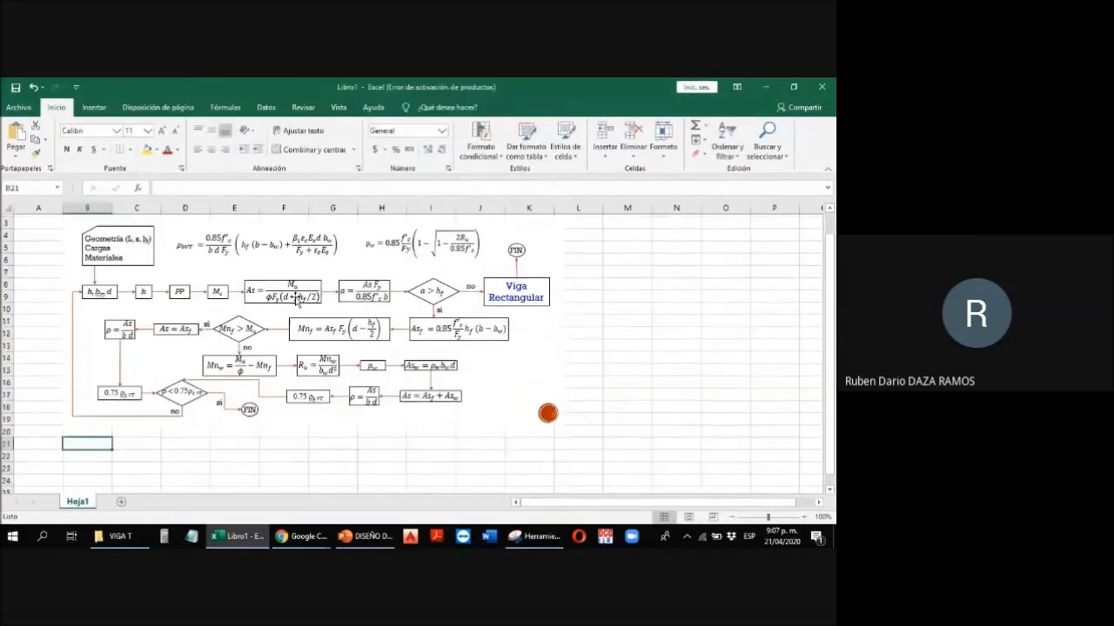
pyautogui.scroll(-2, 225, 359)
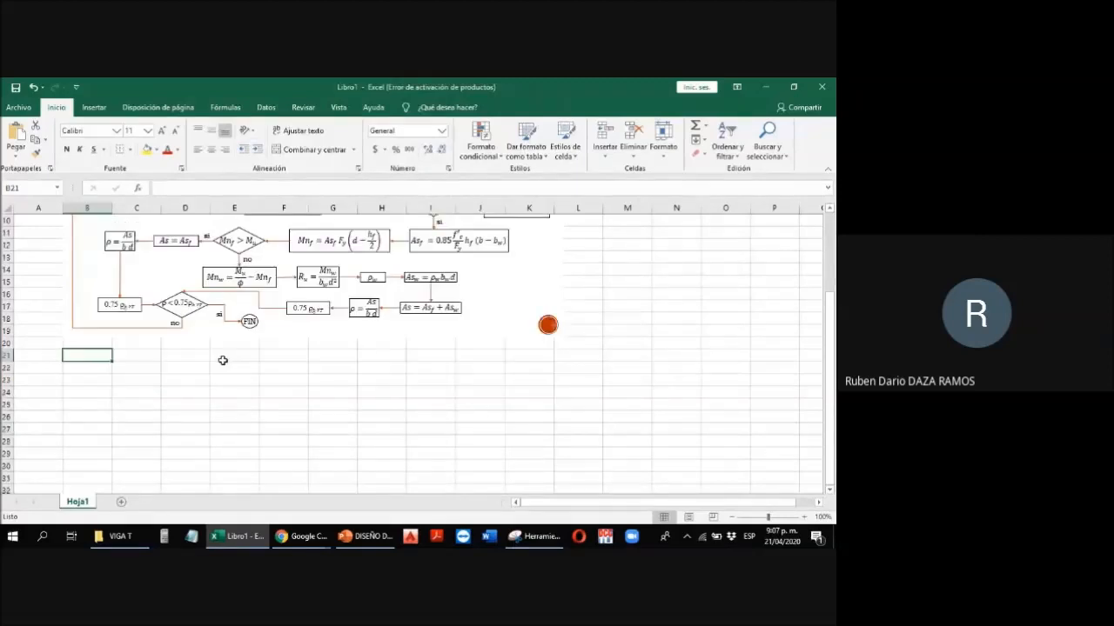
pyautogui.scroll(-1, 223, 361)
pyautogui.click(80, 330)
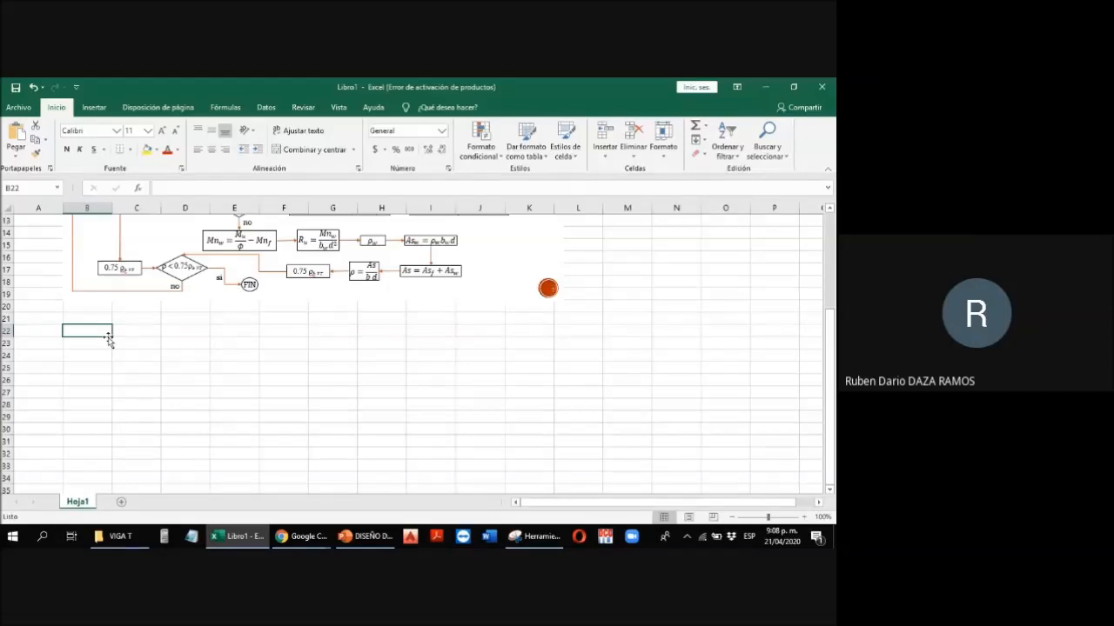
pyautogui.write('DISEÑO DE VIGAS T')
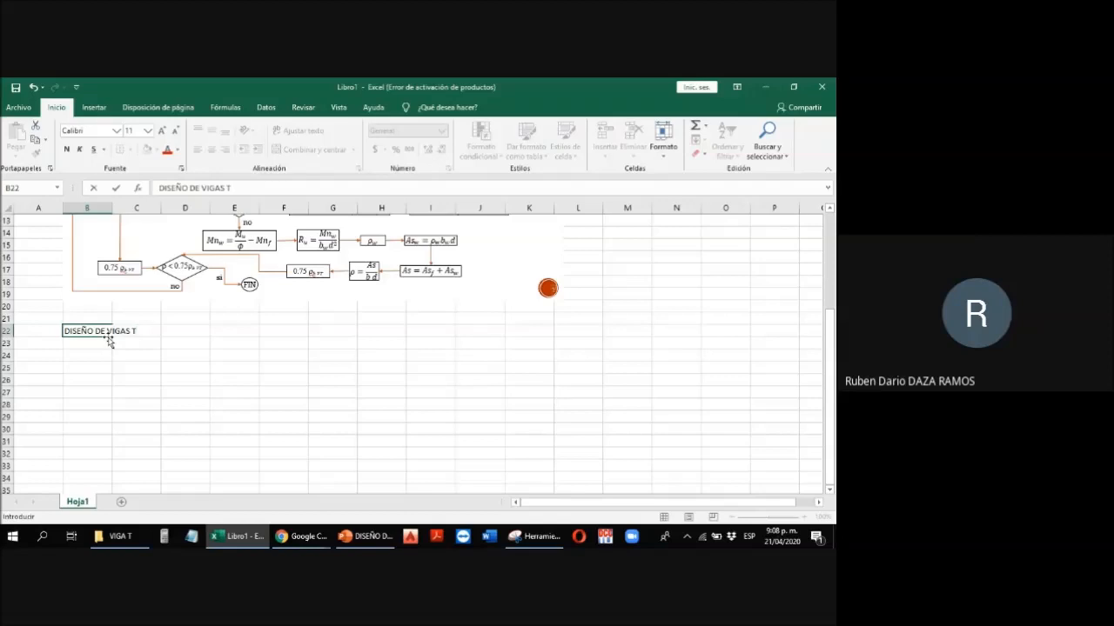
pyautogui.press('Return')
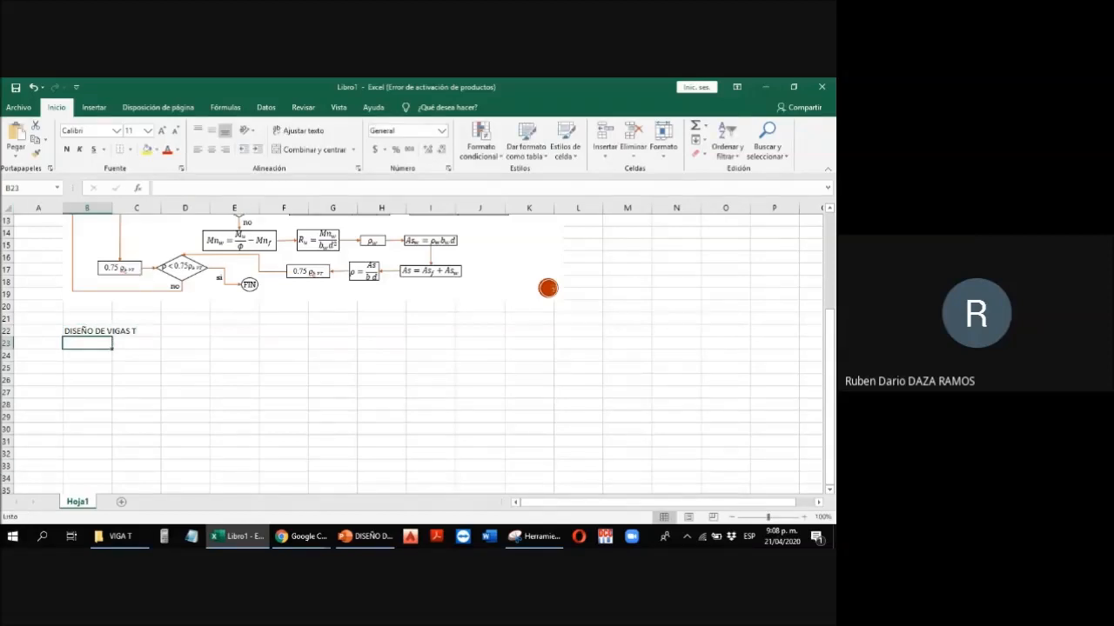
pyautogui.moveTo(113, 209); pyautogui.dragTo(211, 210)
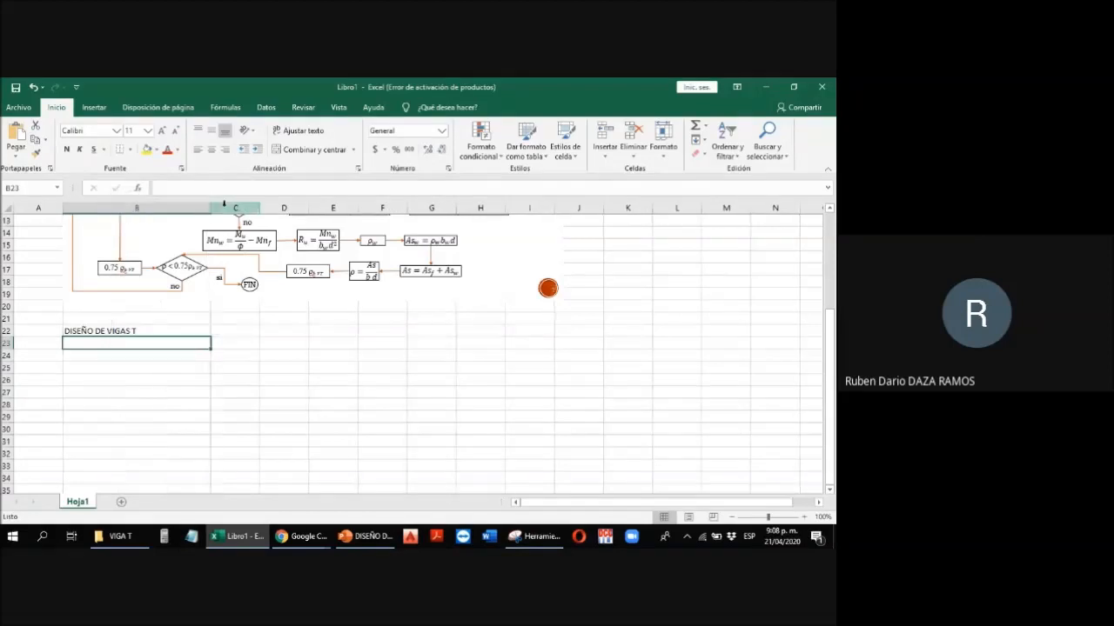
# Step: Format column C as centered italic text in Times New Roman
pyautogui.click(231, 206)
pyautogui.click(88, 131)
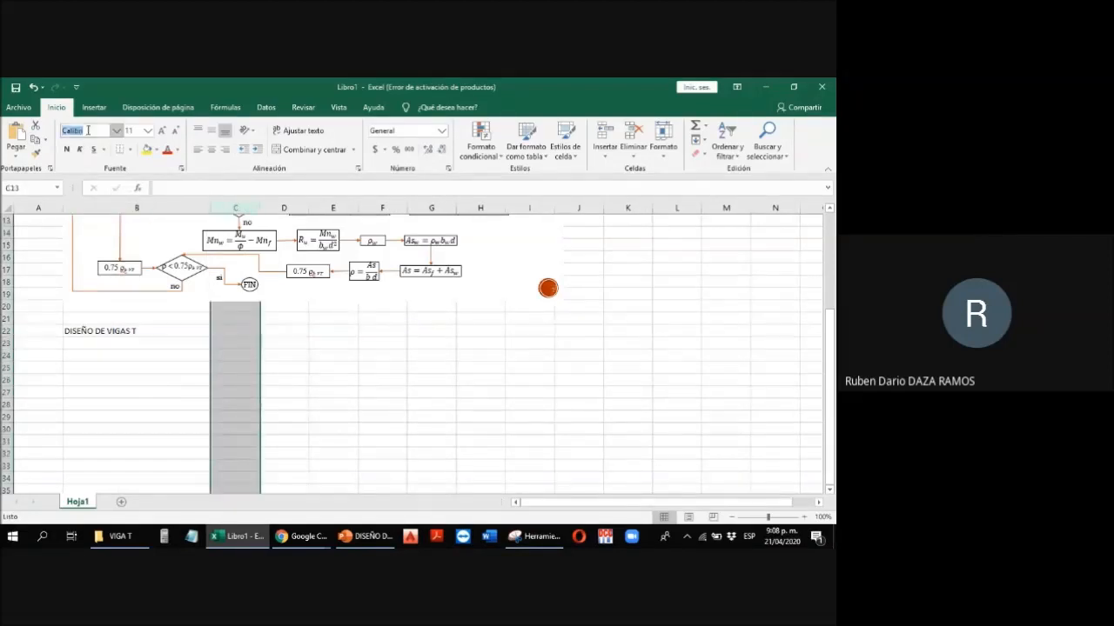
pyautogui.write('Times New Ro')
pyautogui.press('Return')
pyautogui.click(79, 148)
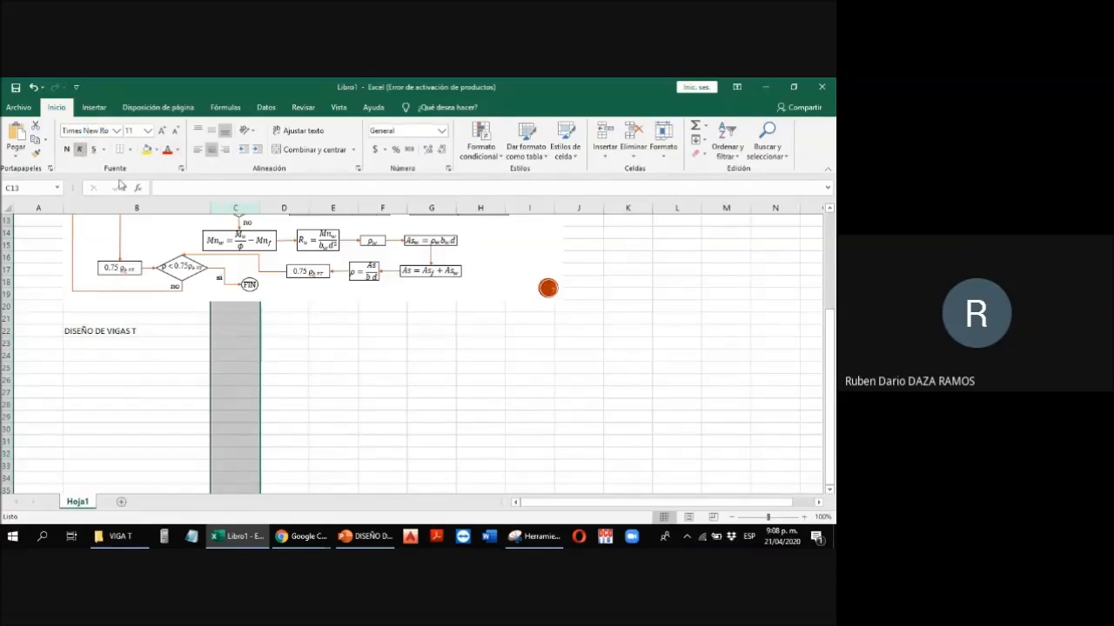
pyautogui.click(283, 207)
pyautogui.click(333, 205)
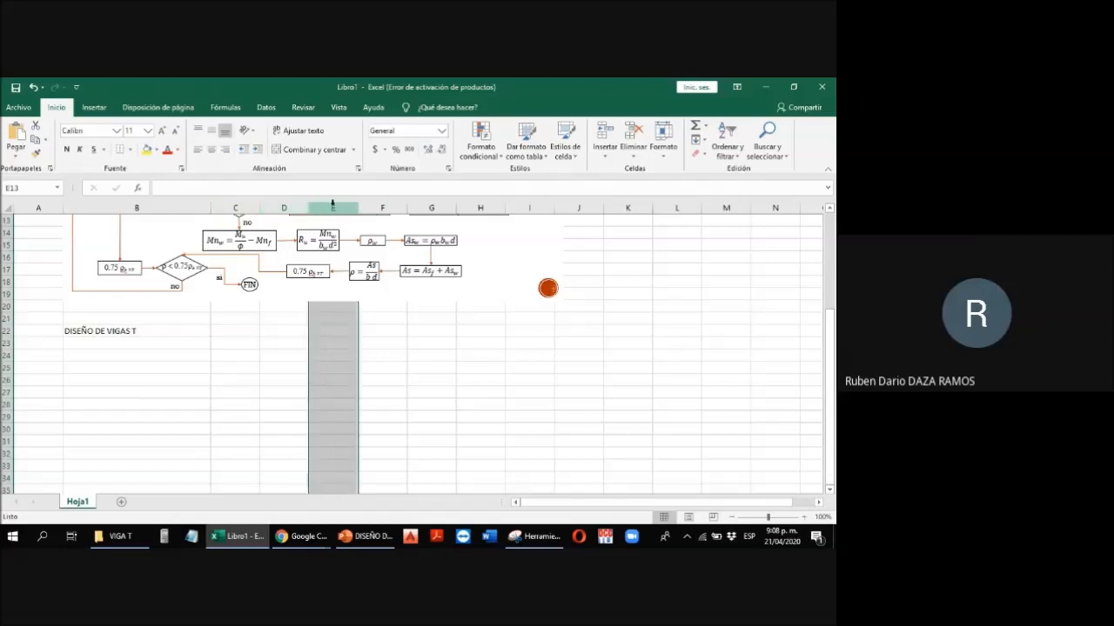
pyautogui.click(147, 341)
# Step: Dismiss the ByteFence notification and add the section number 1 in A24 with the heading Geometría in B24
pyautogui.click(106, 357)
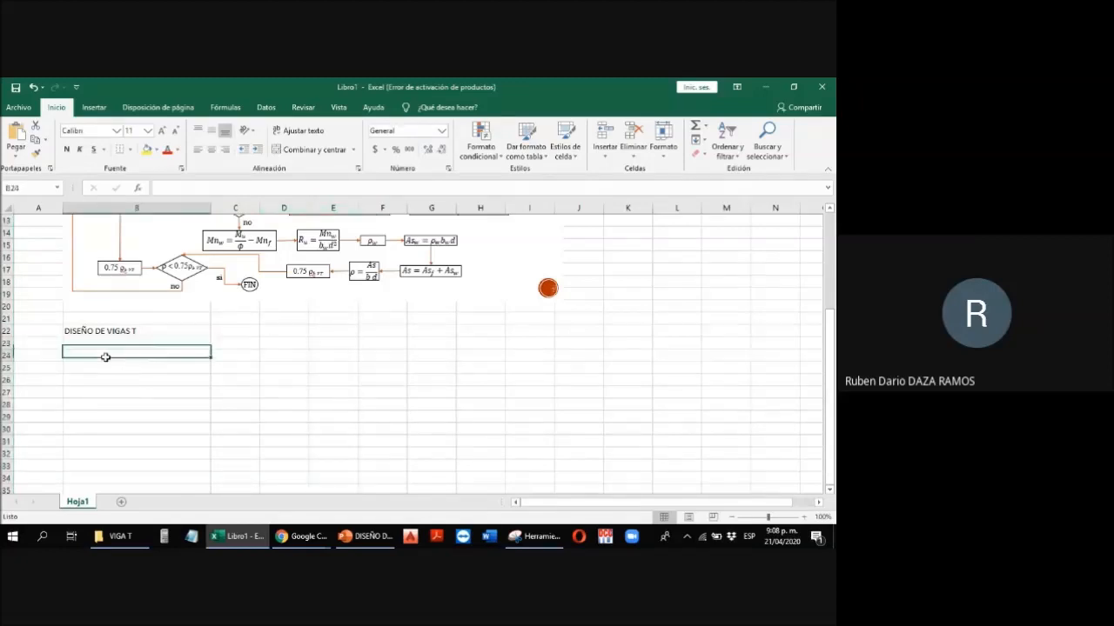
pyautogui.scroll(4, 149, 358)
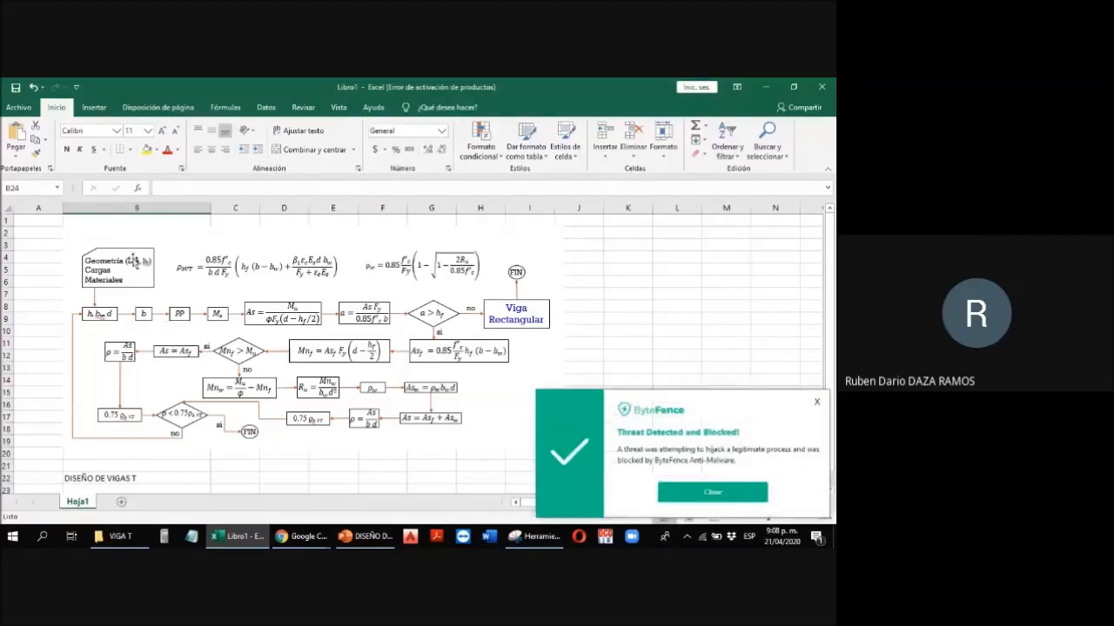
pyautogui.click(817, 403)
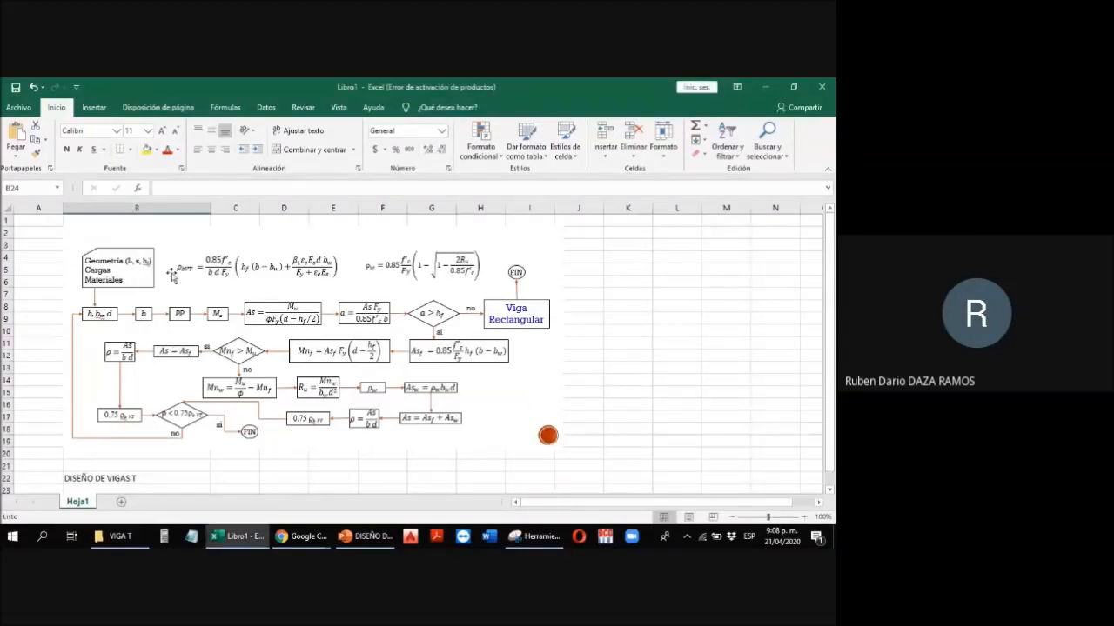
pyautogui.scroll(-2, 173, 279)
pyautogui.scroll(2, 174, 305)
pyautogui.scroll(-2, 202, 289)
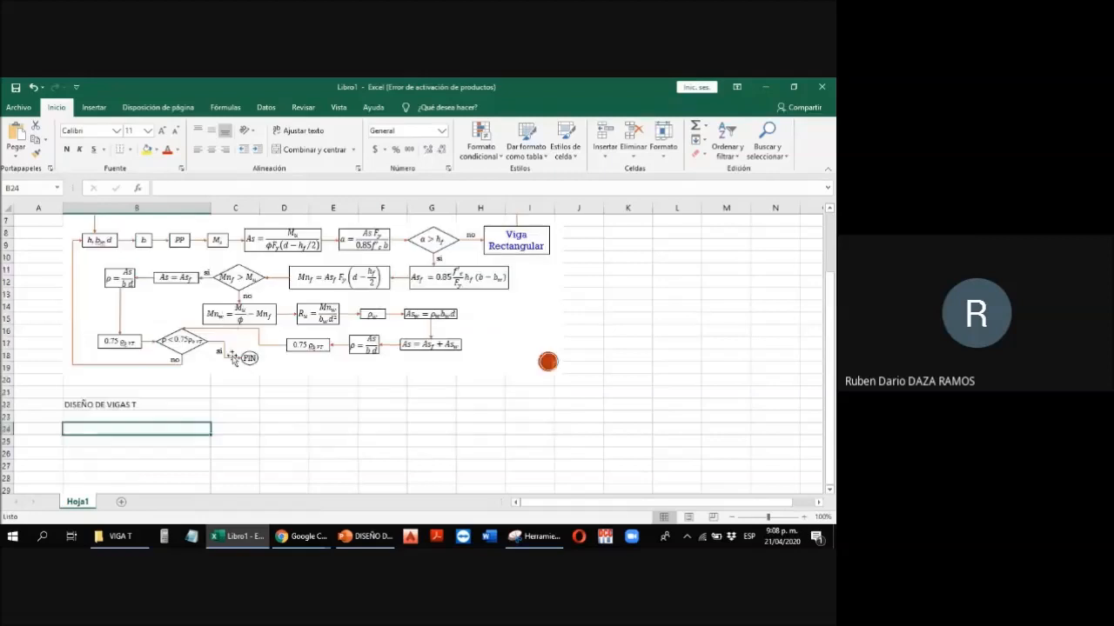
pyautogui.click(45, 429)
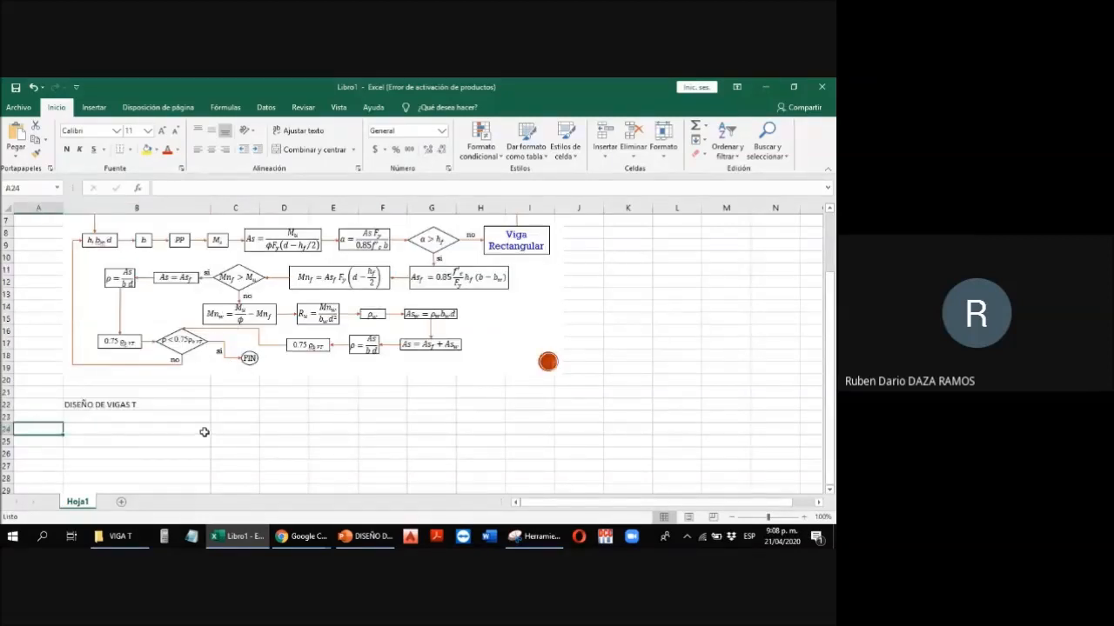
pyautogui.write('1')
pyautogui.click(203, 431)
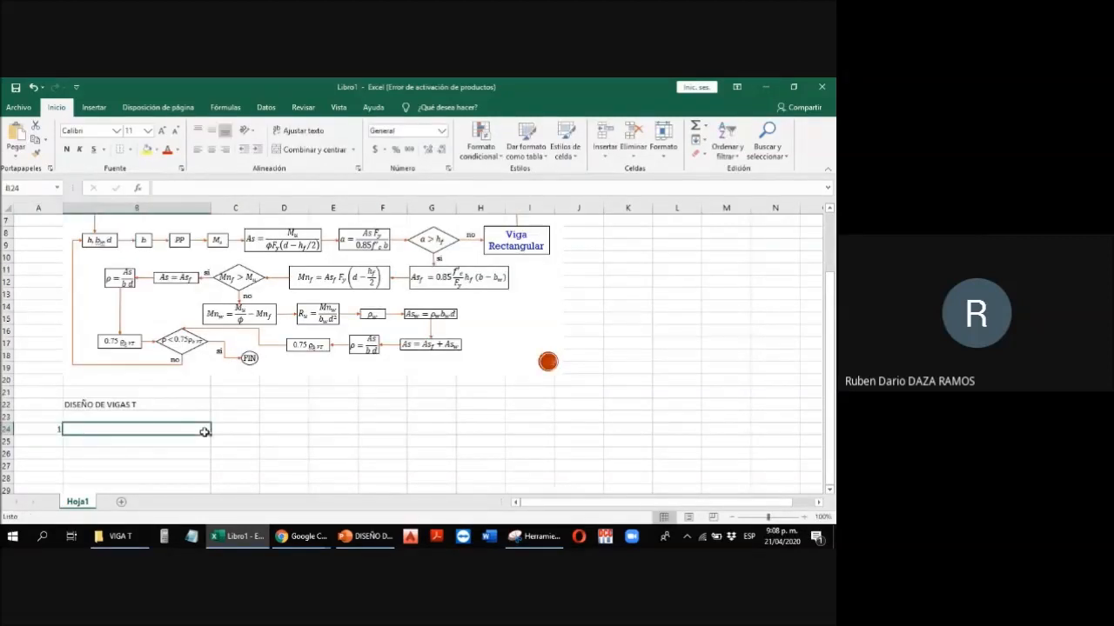
pyautogui.write('Geometría')
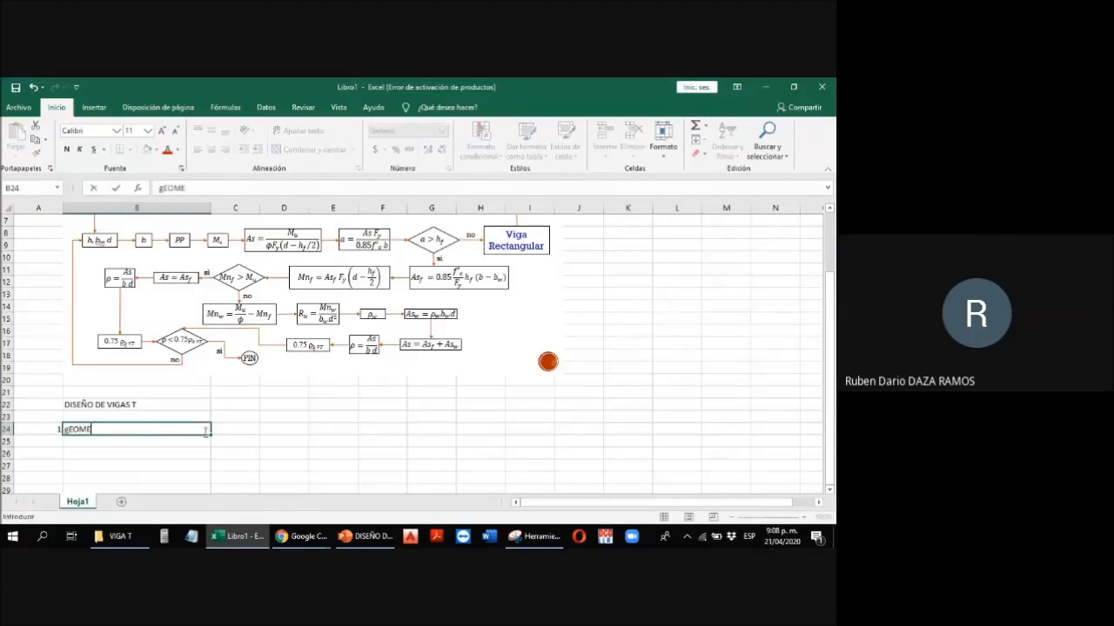
pyautogui.press('Return')
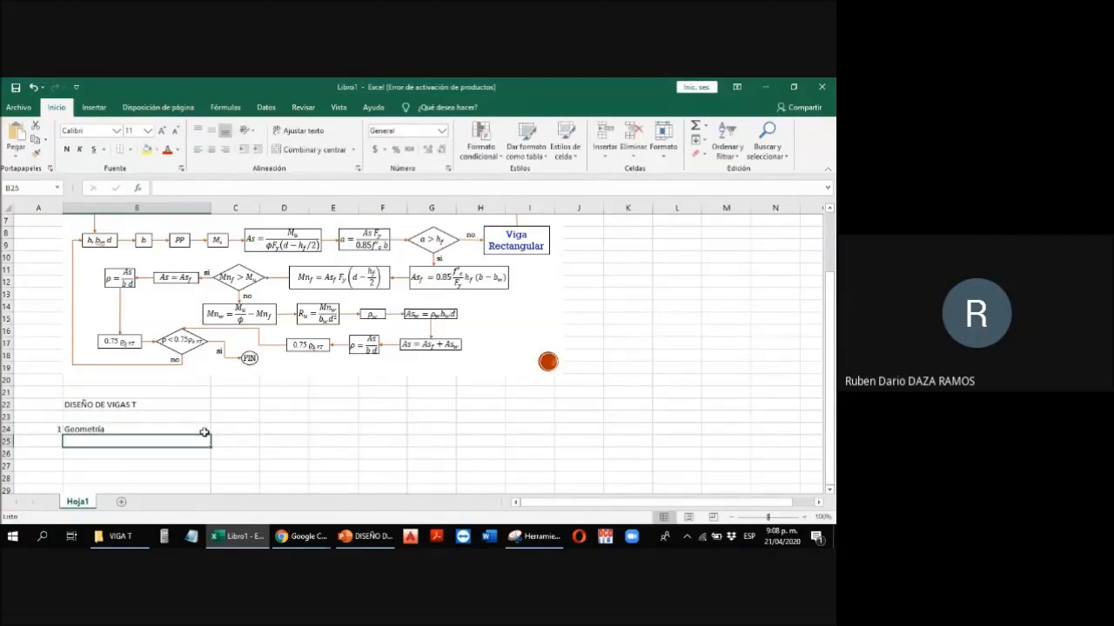
# Step: Add the row label Luz de cálculo in B25 with the symbol Lc in C25
pyautogui.write('L')
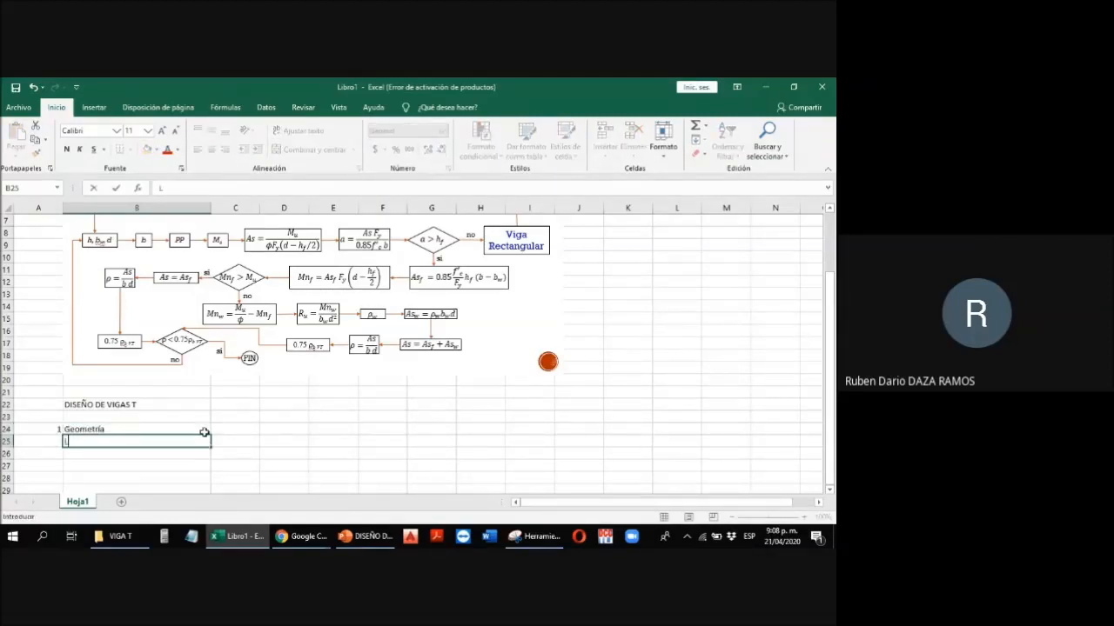
pyautogui.write('uz de cálculo')
pyautogui.press('Tab')
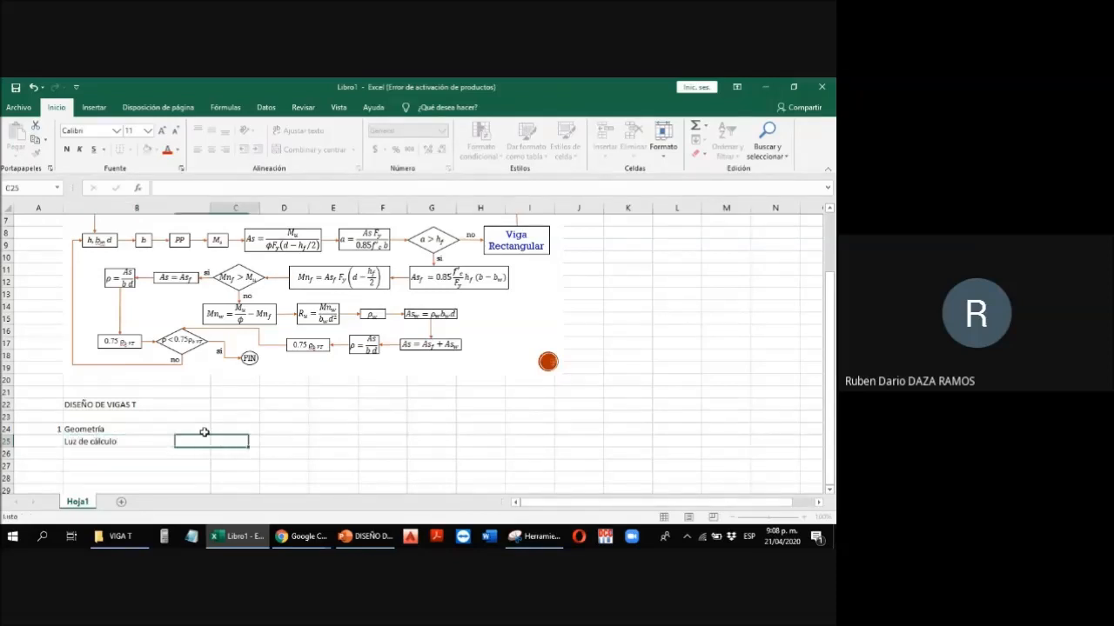
pyautogui.write('L')
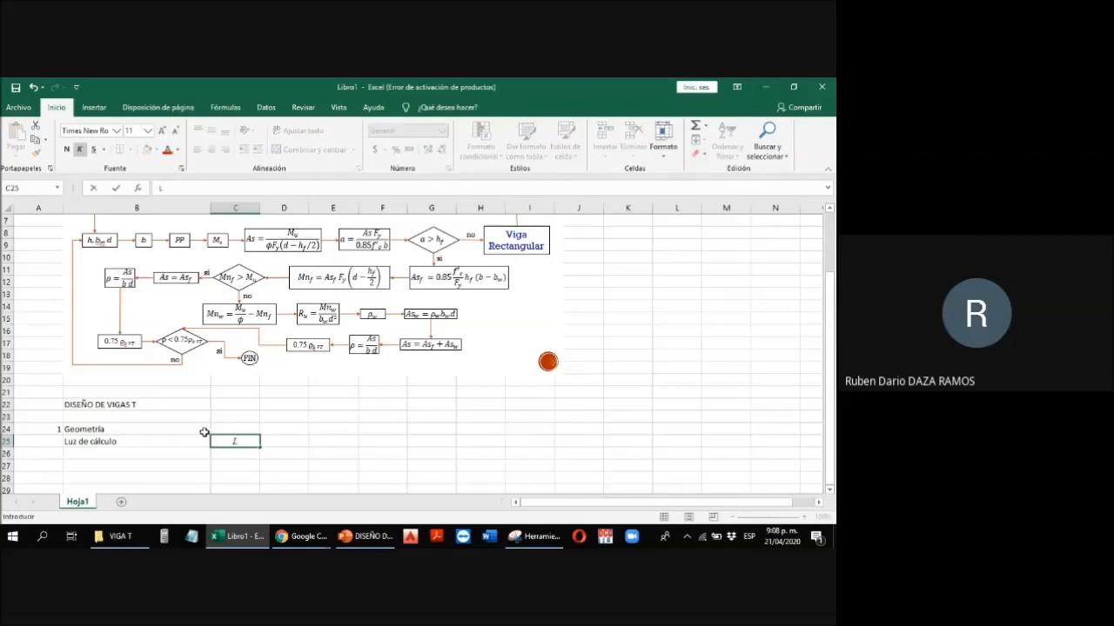
pyautogui.write('c')
pyautogui.press('Tab')
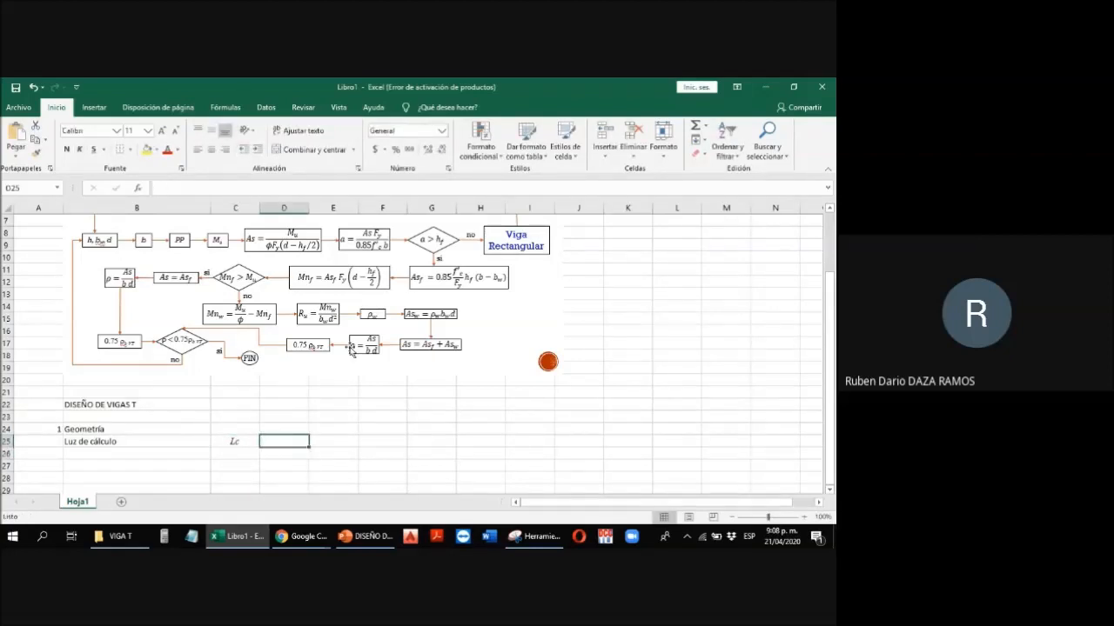
# Step: Copy the loaded beam diagram from slide 24 of the PowerPoint presentation into the Excel worksheet, beside the Geometría section in columns G to L
pyautogui.click(374, 536)
pyautogui.click(43, 471)
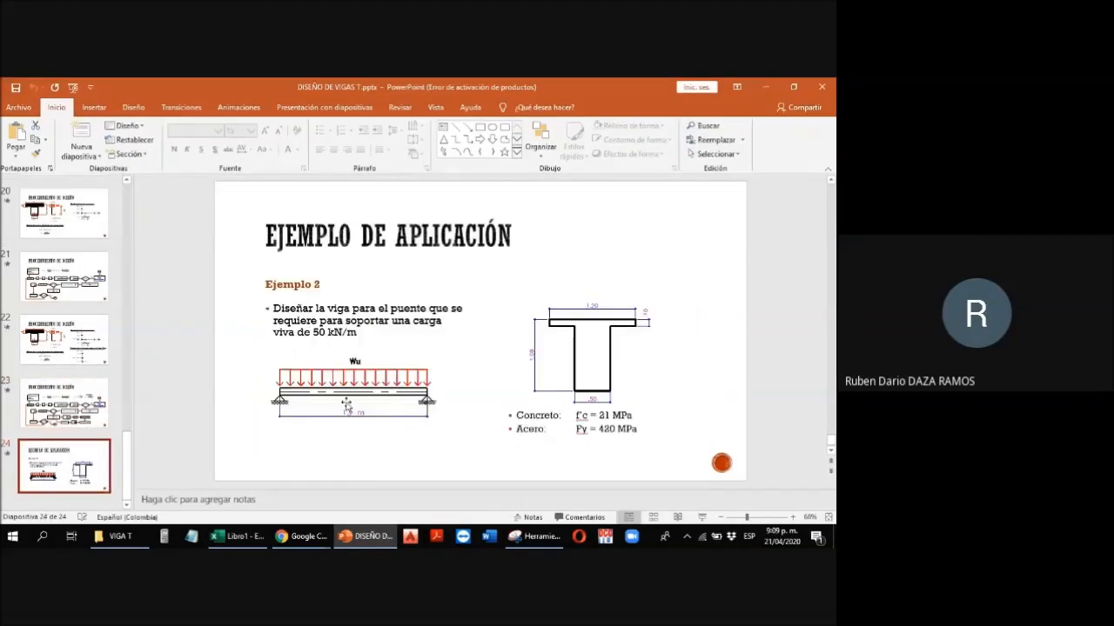
pyautogui.click(349, 410)
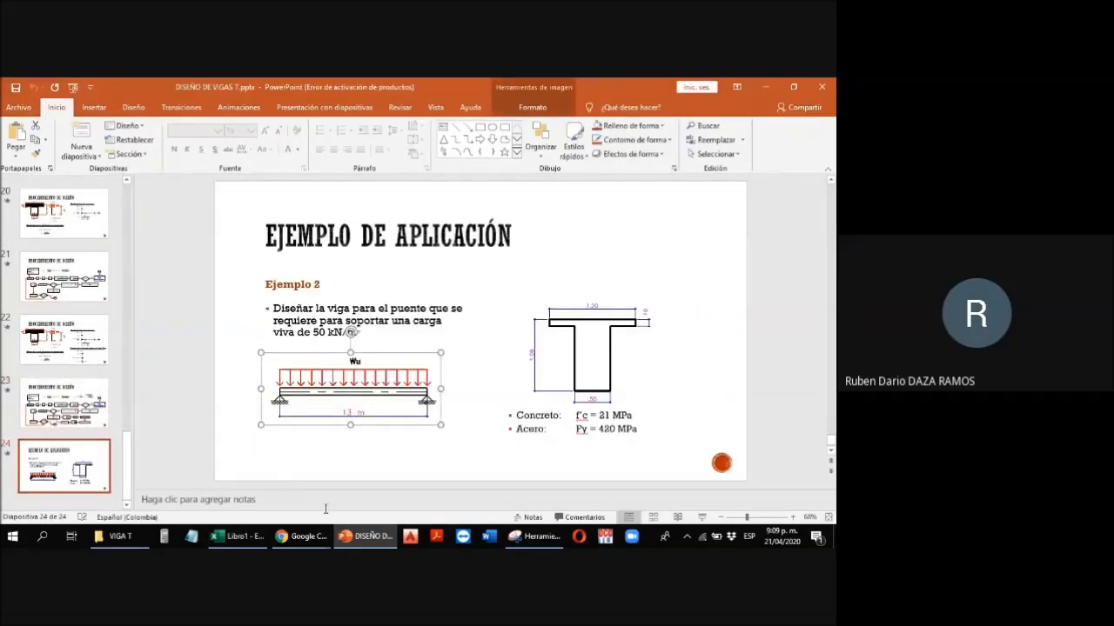
pyautogui.click(258, 540)
pyautogui.hotkey('ctrl', 'v')
pyautogui.moveTo(492, 462); pyautogui.dragTo(493, 432)
pyautogui.scroll(-2, 333, 427)
# Step: Enter the span value 13000 in D25 and its unit mm in E25
pyautogui.click(293, 368)
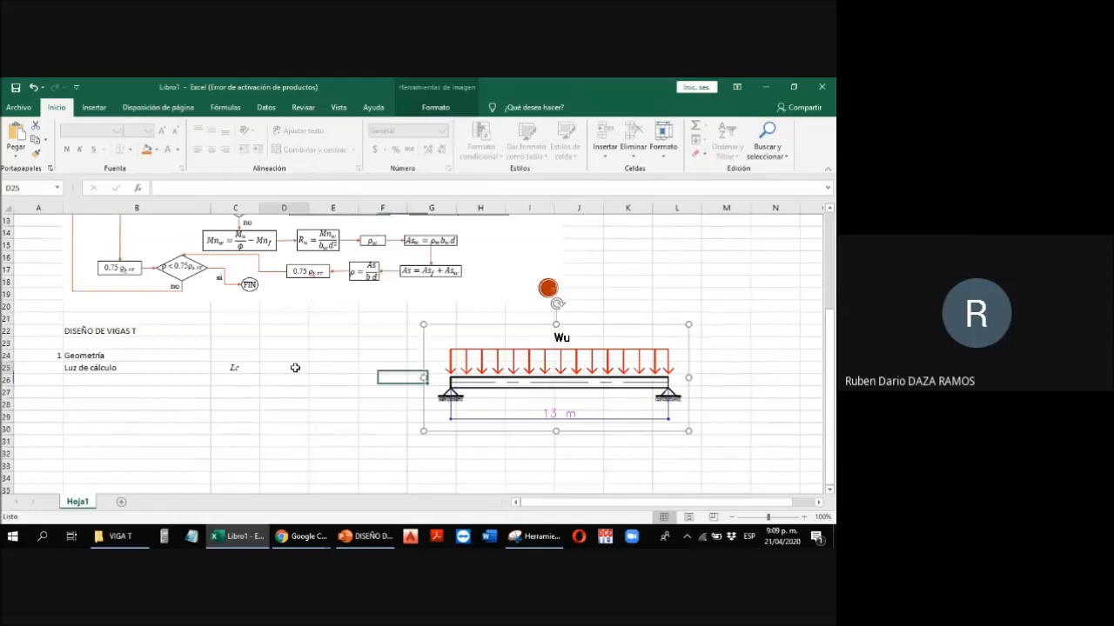
pyautogui.write('13000')
pyautogui.press('Return')
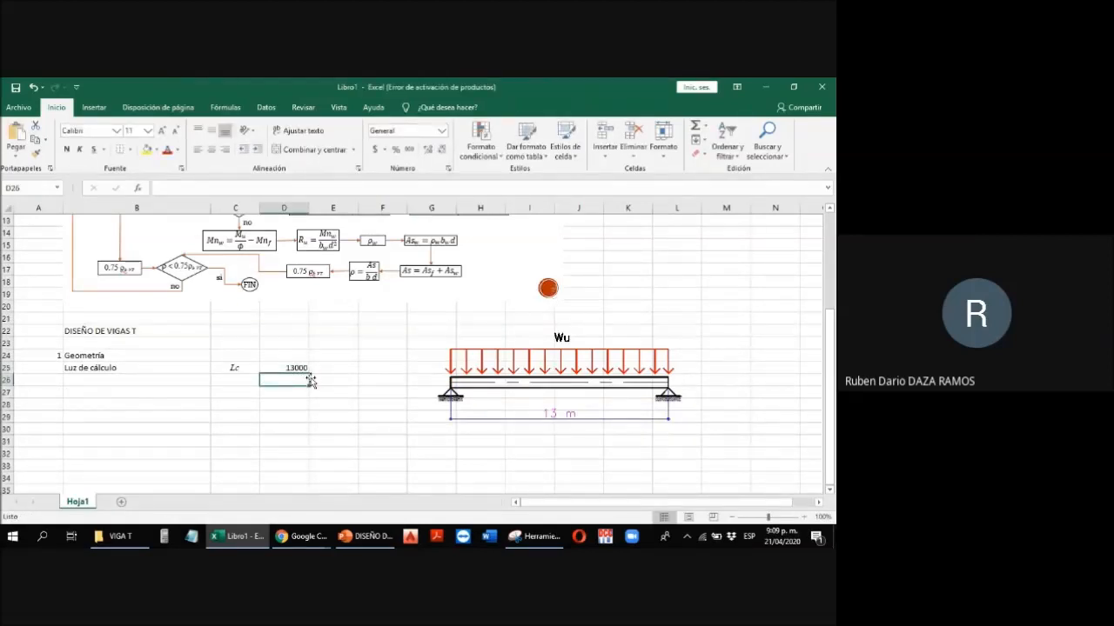
pyautogui.click(296, 369)
pyautogui.press('Right')
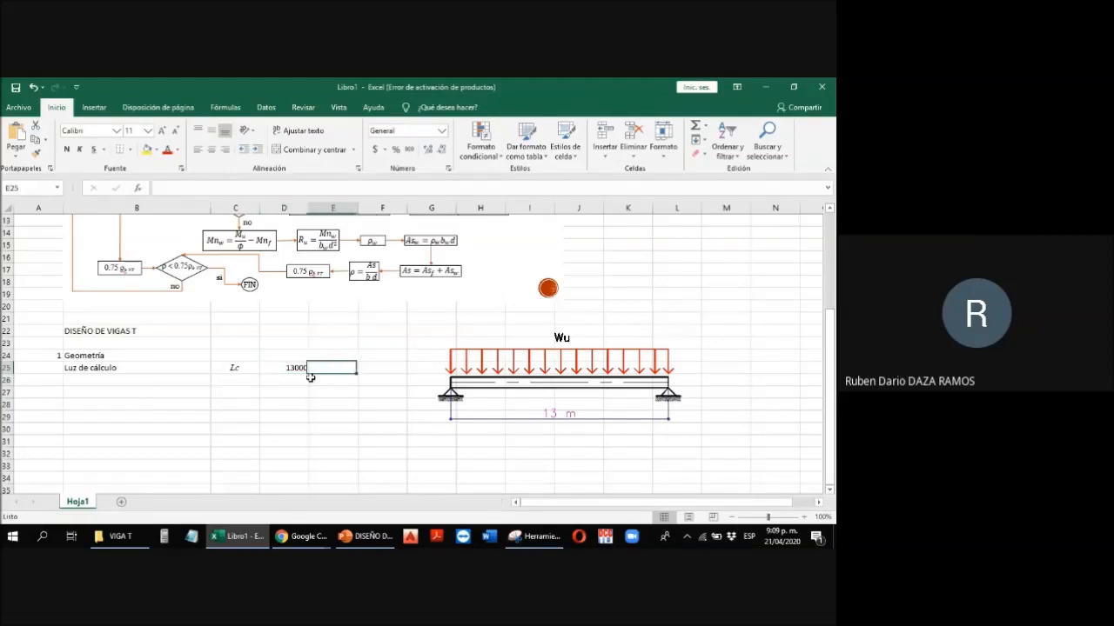
pyautogui.write('mm')
pyautogui.press('Return')
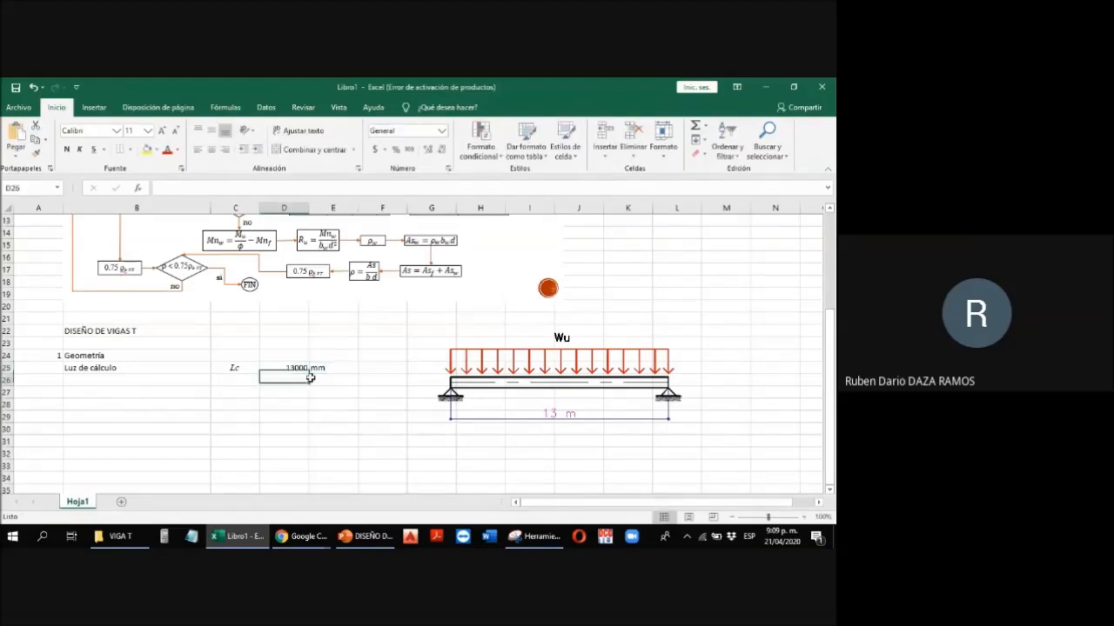
# Step: Add the row label Separación in B26 with the symbol s in C26 and the unit mm in E26
pyautogui.press('Left')
pyautogui.press('Left')
pyautogui.scroll(3, 259, 340)
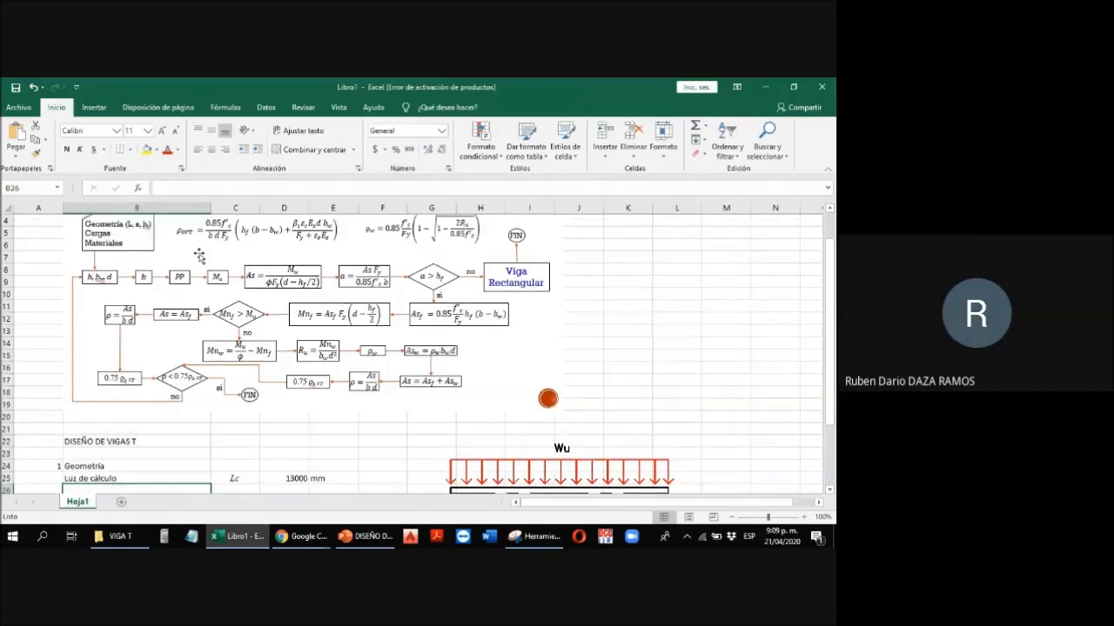
pyautogui.scroll(-2, 199, 255)
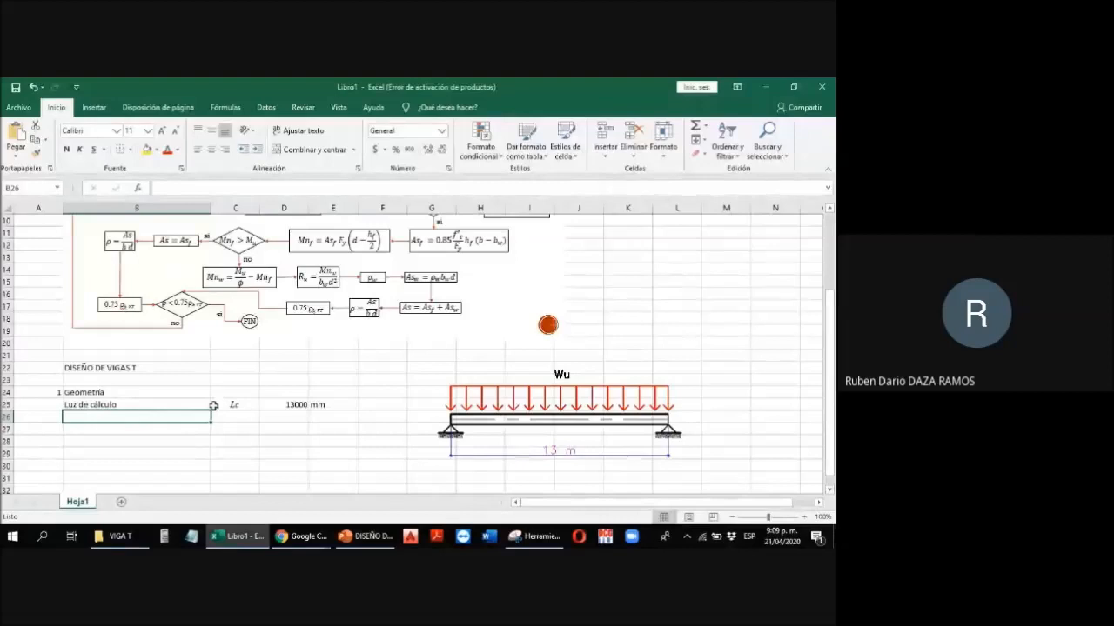
pyautogui.write('Separación')
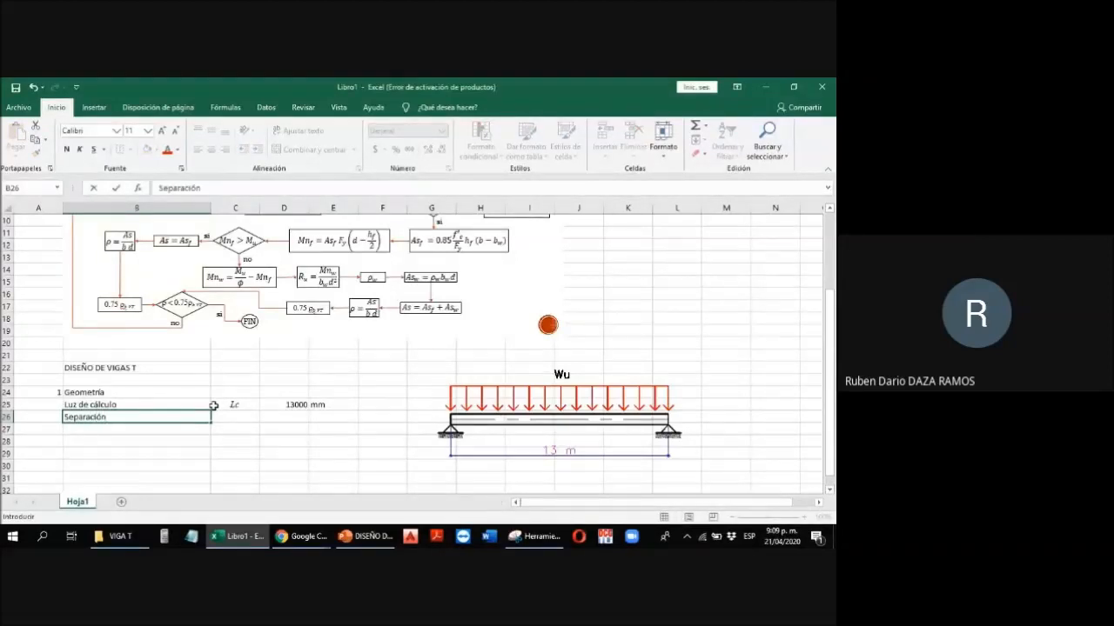
pyautogui.press('Tab')
pyautogui.write('s')
pyautogui.press('Tab')
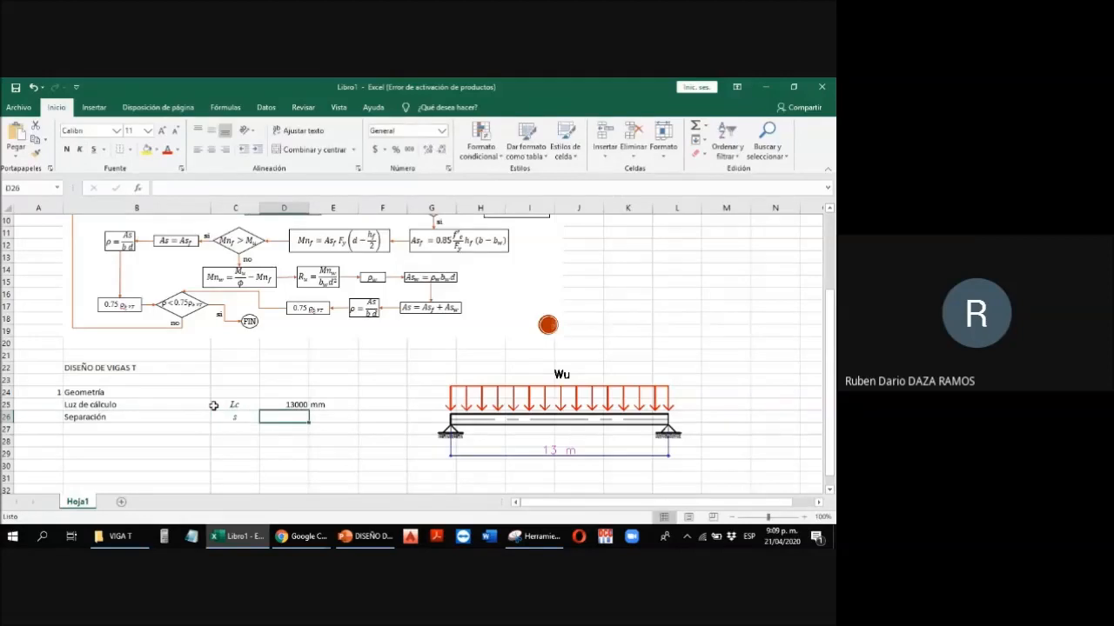
pyautogui.press('Tab')
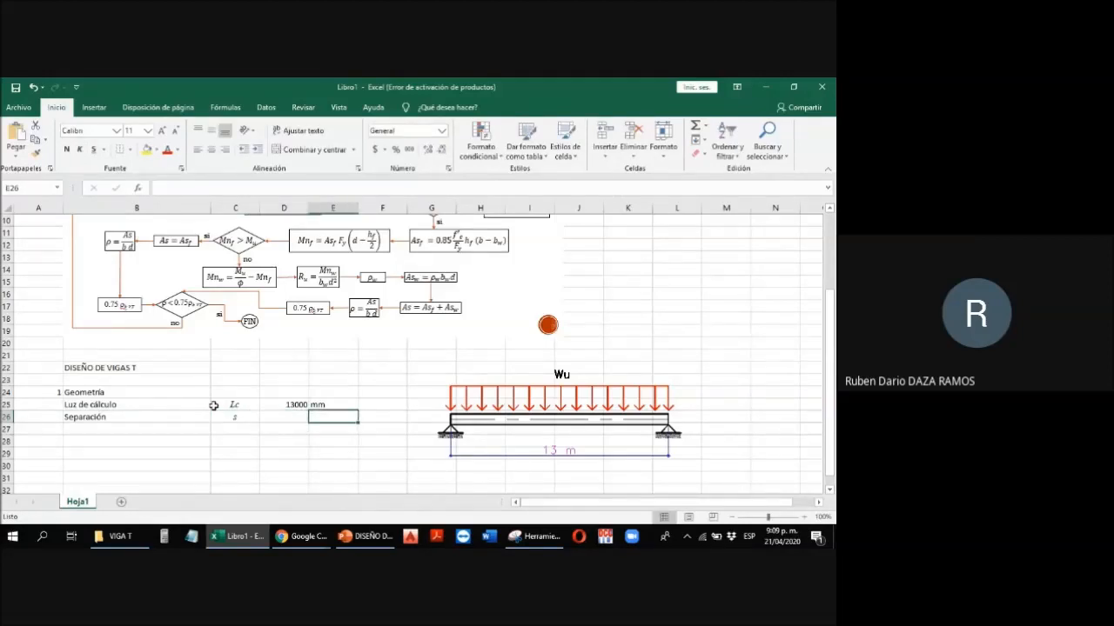
pyautogui.write('mm')
pyautogui.press('Return')
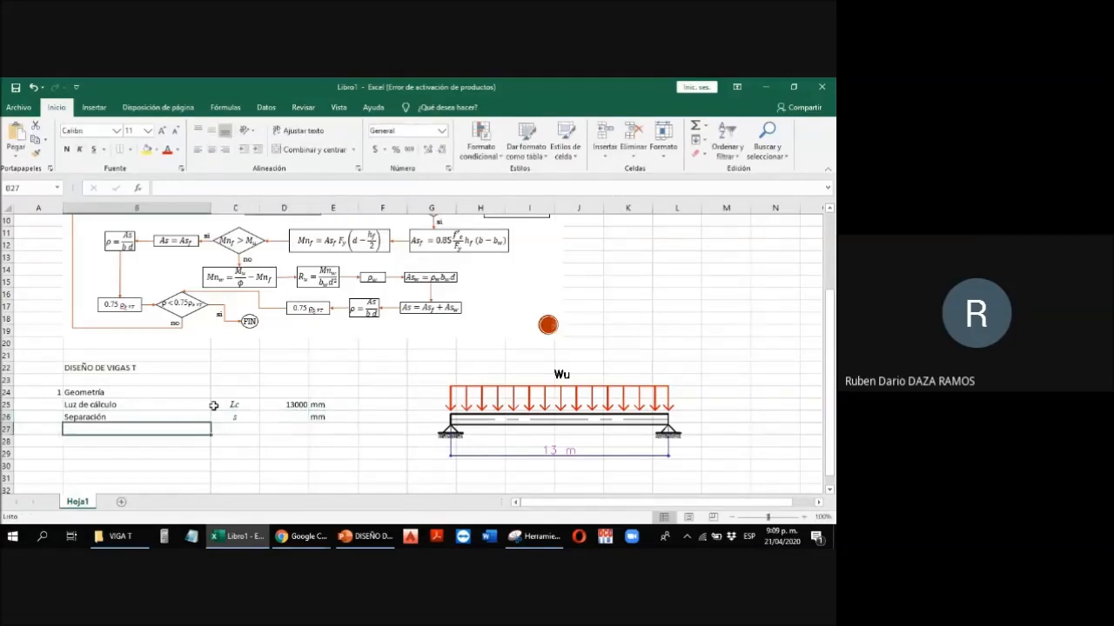
# Step: Add the row label Espesor de la placa in B27 with the symbol hf in C27
pyautogui.scroll(3, 210, 406)
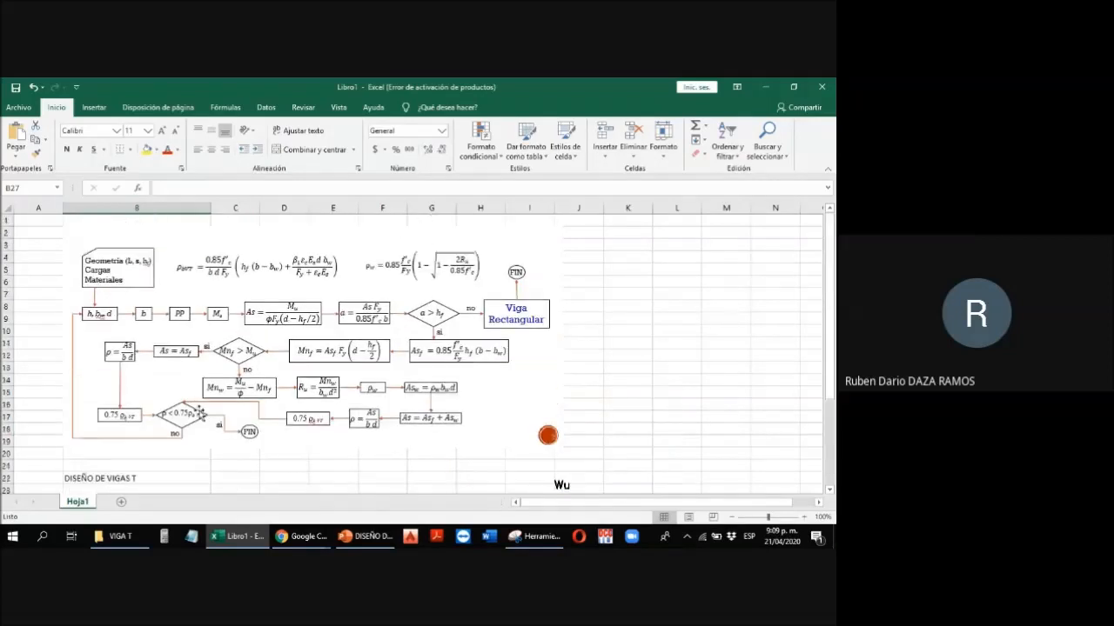
pyautogui.scroll(-3, 199, 412)
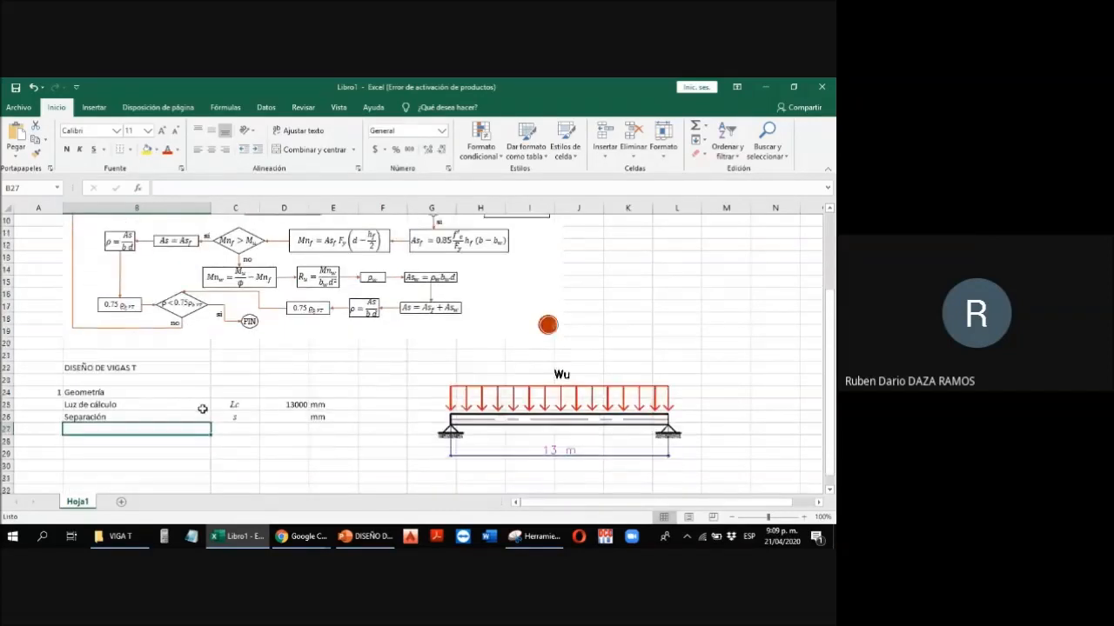
pyautogui.write('Espesor de')
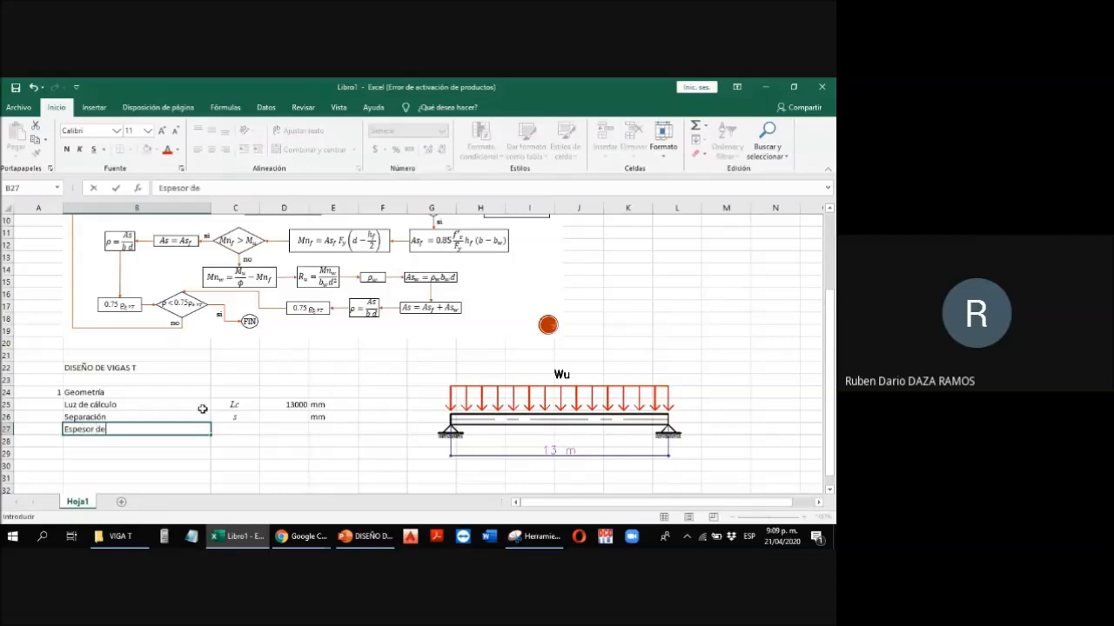
pyautogui.write(' la placa')
pyautogui.press('Tab')
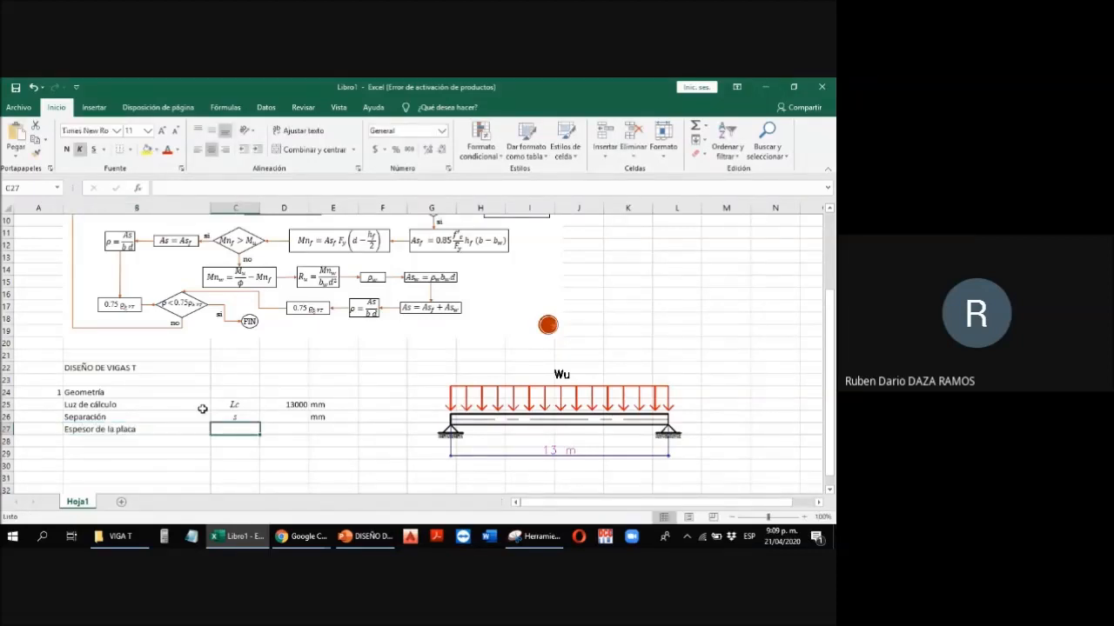
pyautogui.write('hf')
pyautogui.press('Tab')
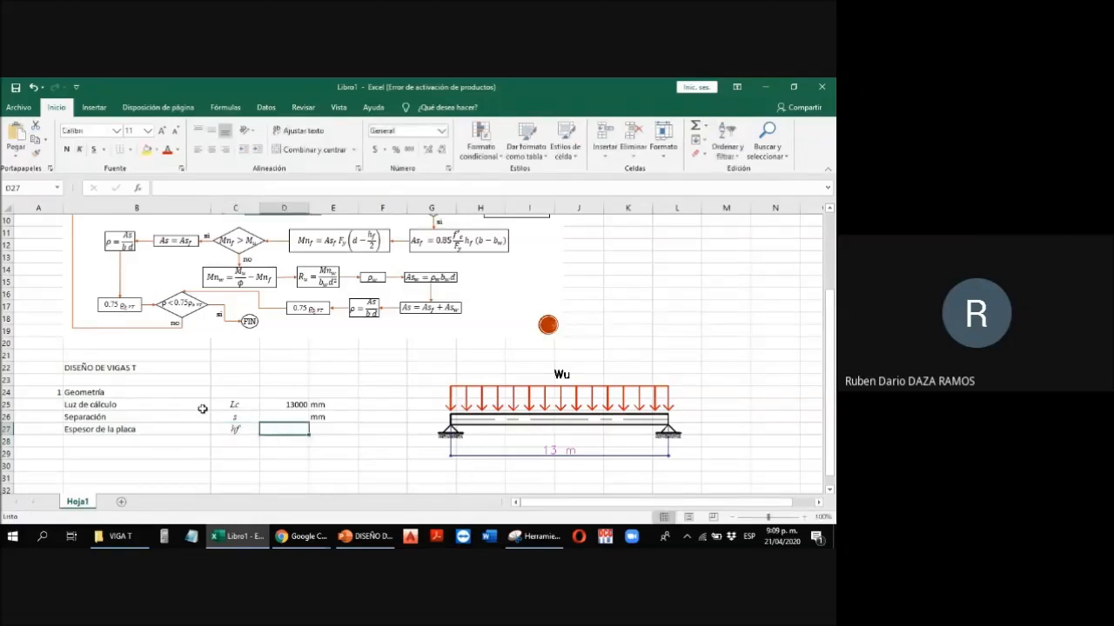
# Step: Copy the T-section drawing from slide 24 of the PowerPoint presentation into the Excel worksheet, below the loaded beam diagram
pyautogui.click(372, 538)
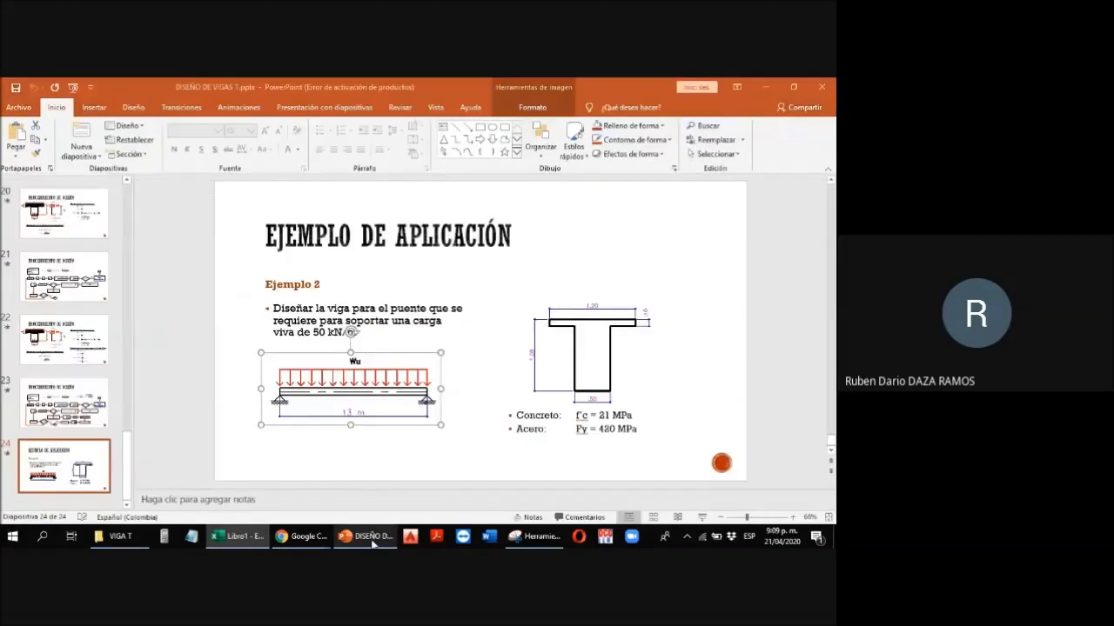
pyautogui.click(569, 353)
pyautogui.click(236, 537)
pyautogui.scroll(-3, 609, 392)
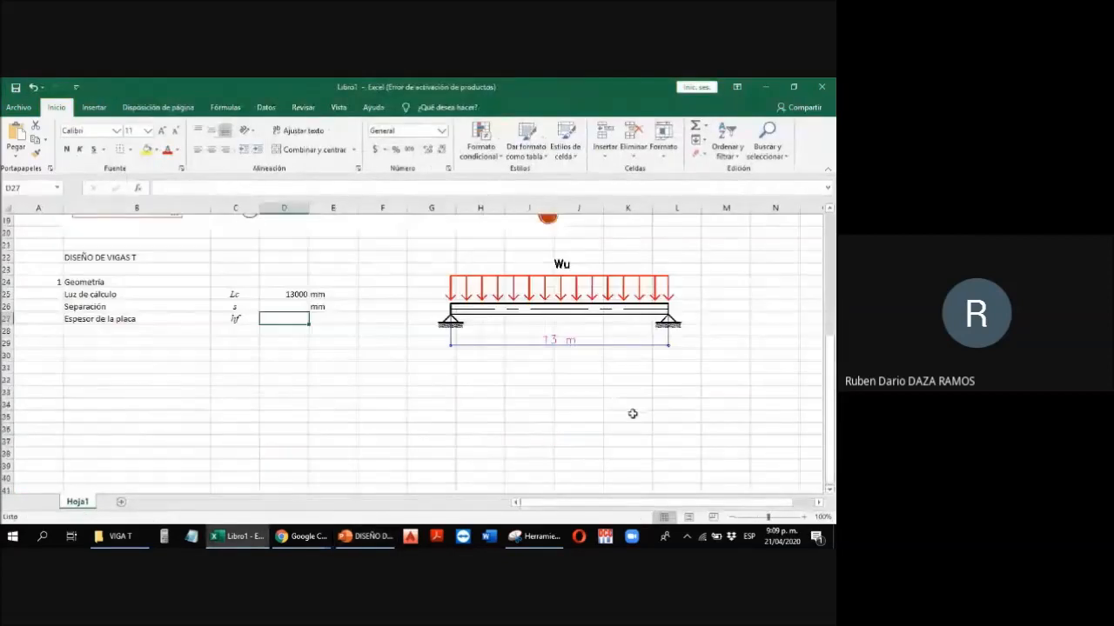
pyautogui.hotkey('ctrl', 'v')
pyautogui.moveTo(426, 366); pyautogui.dragTo(634, 440)
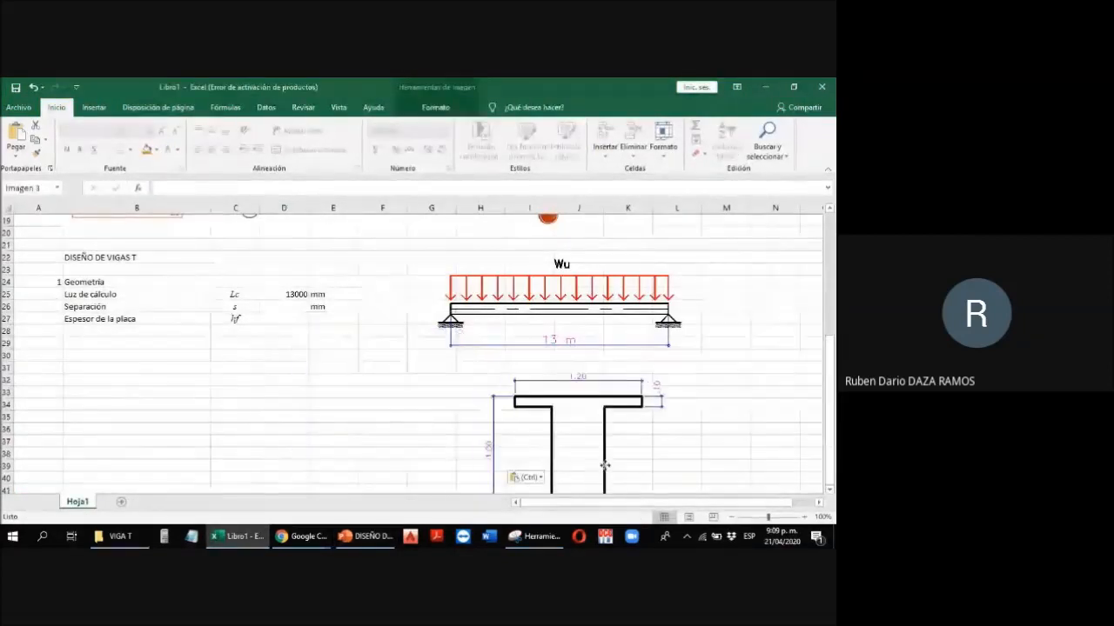
# Step: Enter the slab thickness 100 in D27 and its unit mm in E27
pyautogui.click(275, 319)
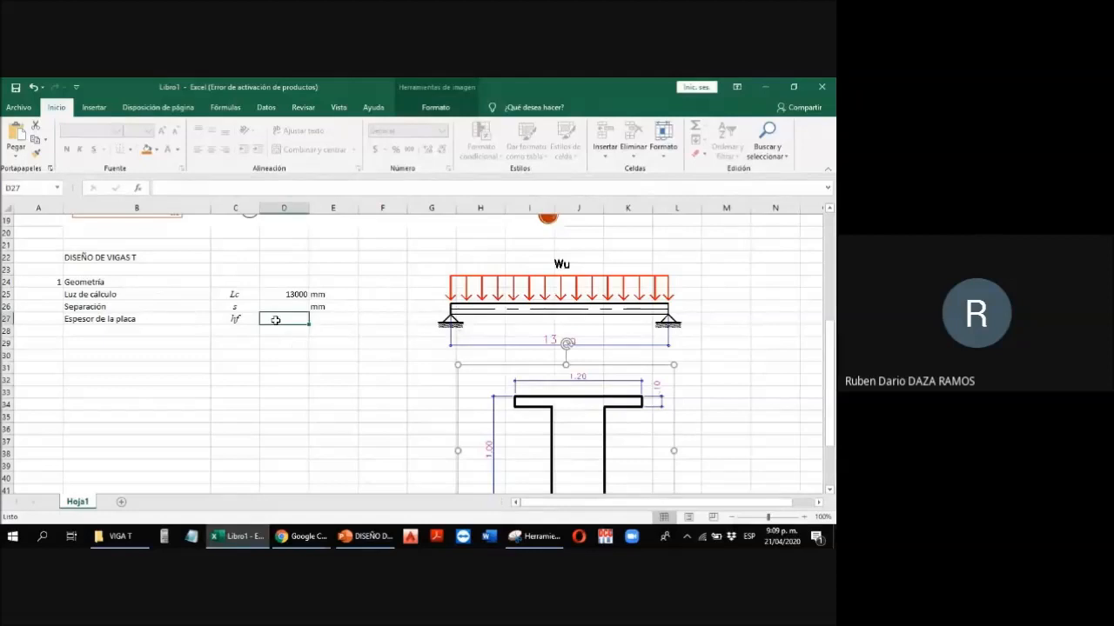
pyautogui.write('100')
pyautogui.press('Right')
pyautogui.write('mm')
# Step: Color the text of the geometry input cells D25:D27 red
pyautogui.press('Left')
pyautogui.press('Up')
pyautogui.press('Up')
pyautogui.hotkey('shift', 'Down')
pyautogui.hotkey('shift', 'Down')
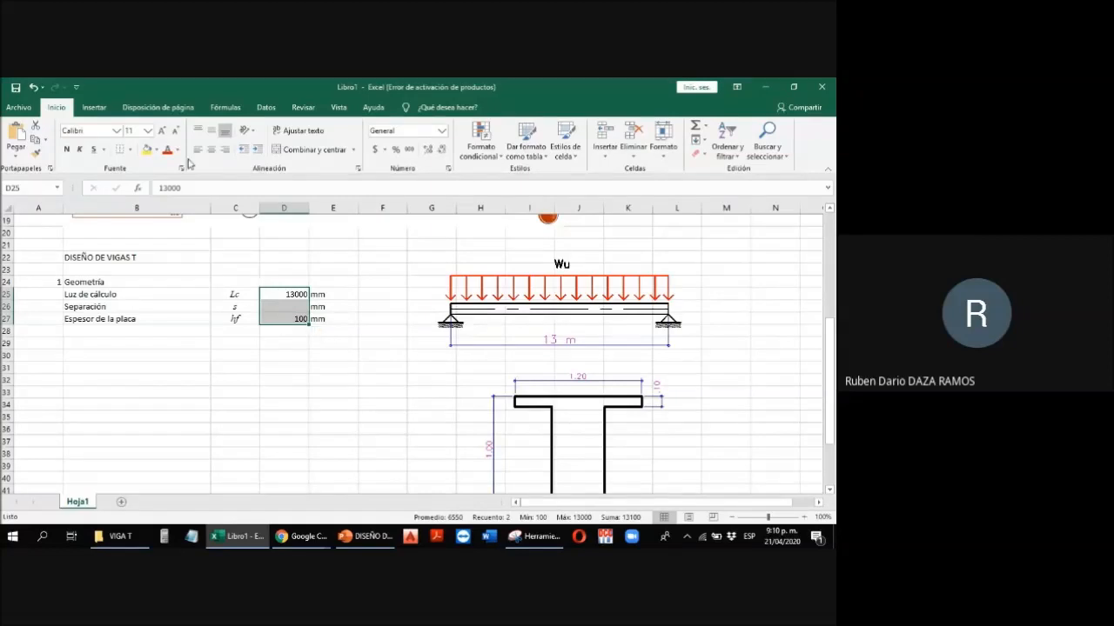
pyautogui.click(168, 149)
pyautogui.click(77, 330)
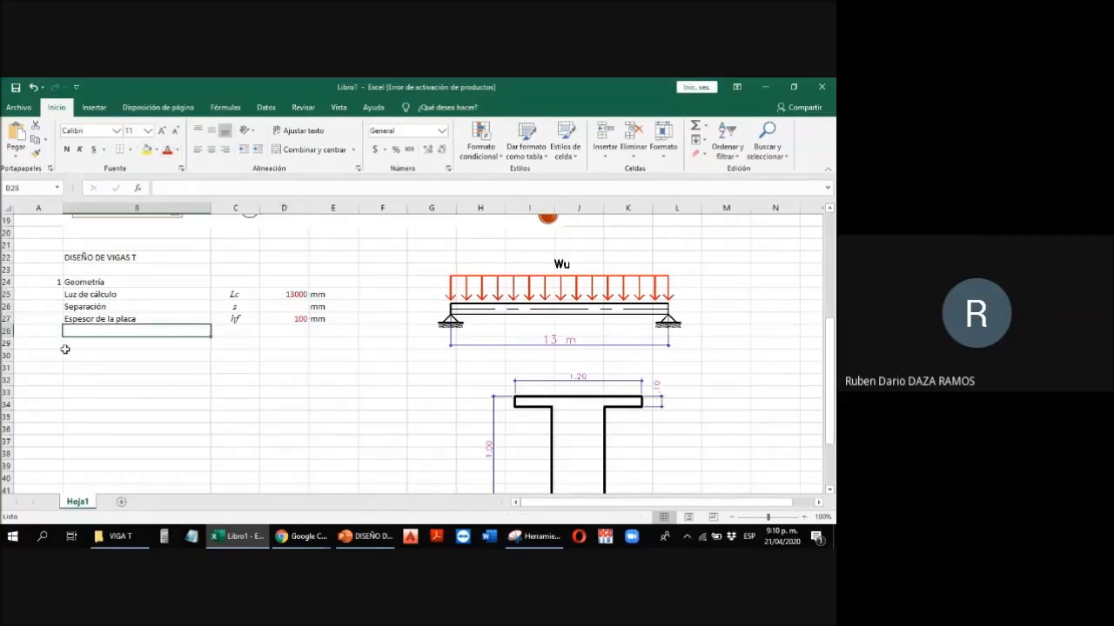
# Step: Add the section number 2 in A29 with the heading Cargas in B29
pyautogui.click(61, 346)
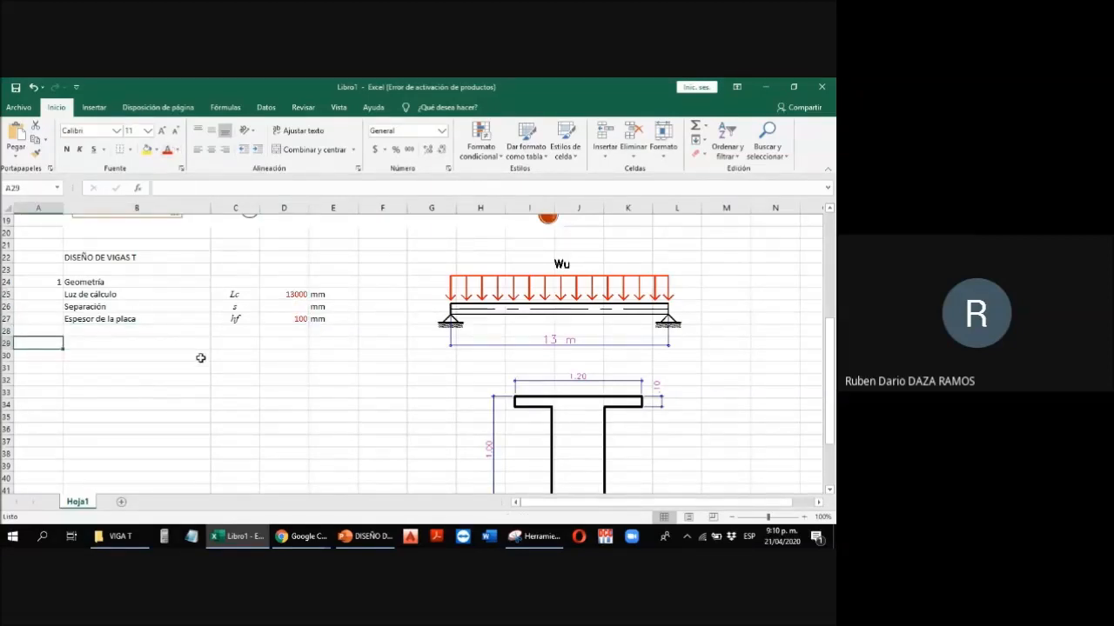
pyautogui.scroll(6, 198, 343)
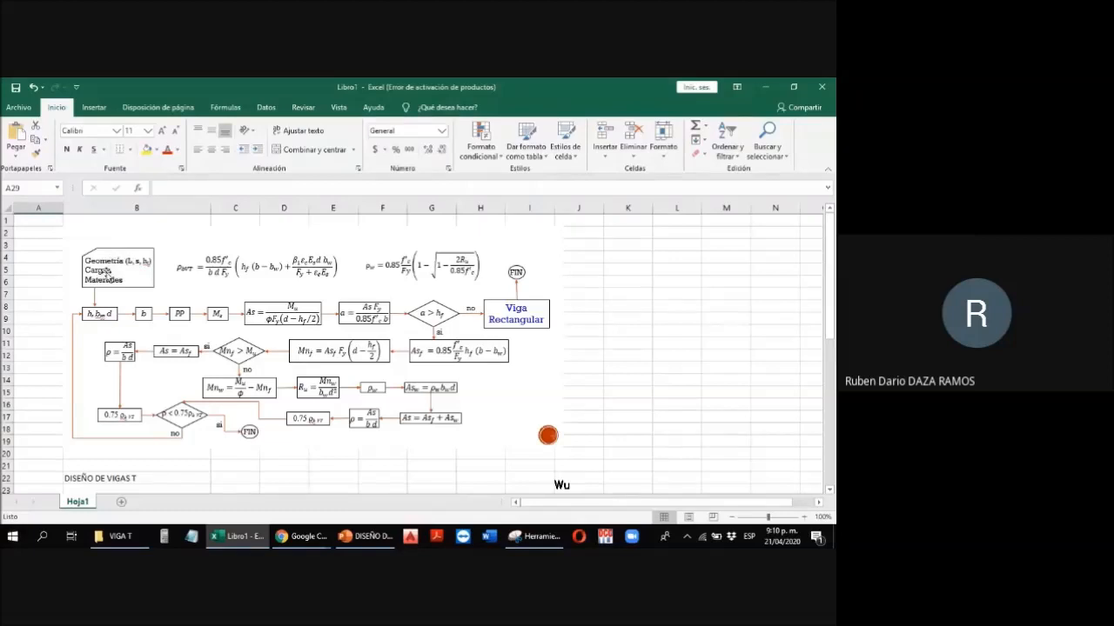
pyautogui.scroll(-5, 113, 277)
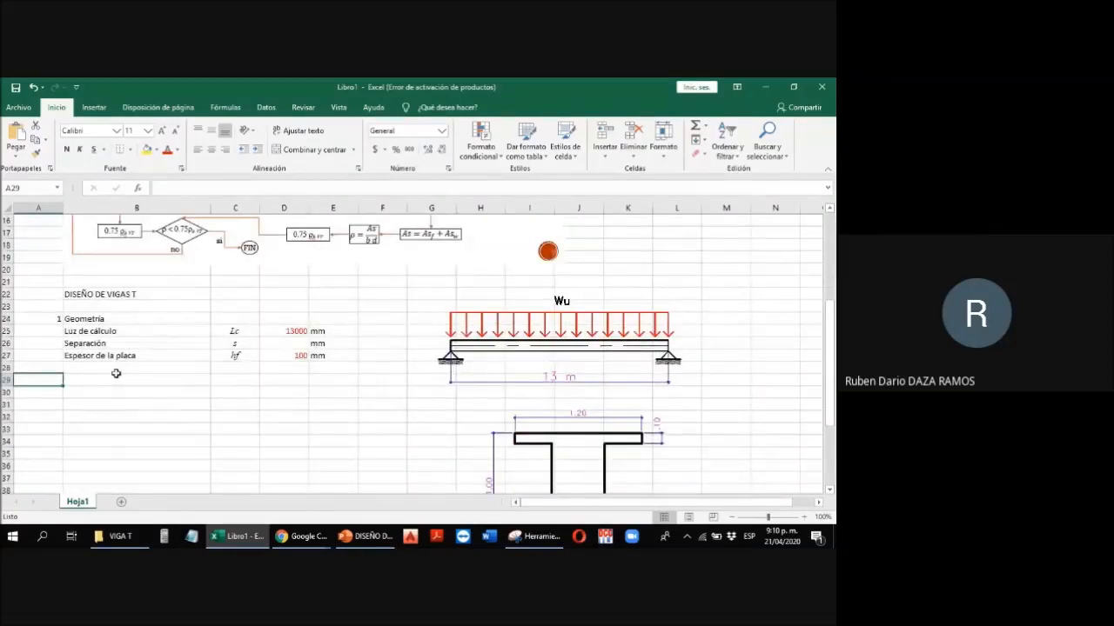
pyautogui.write('2')
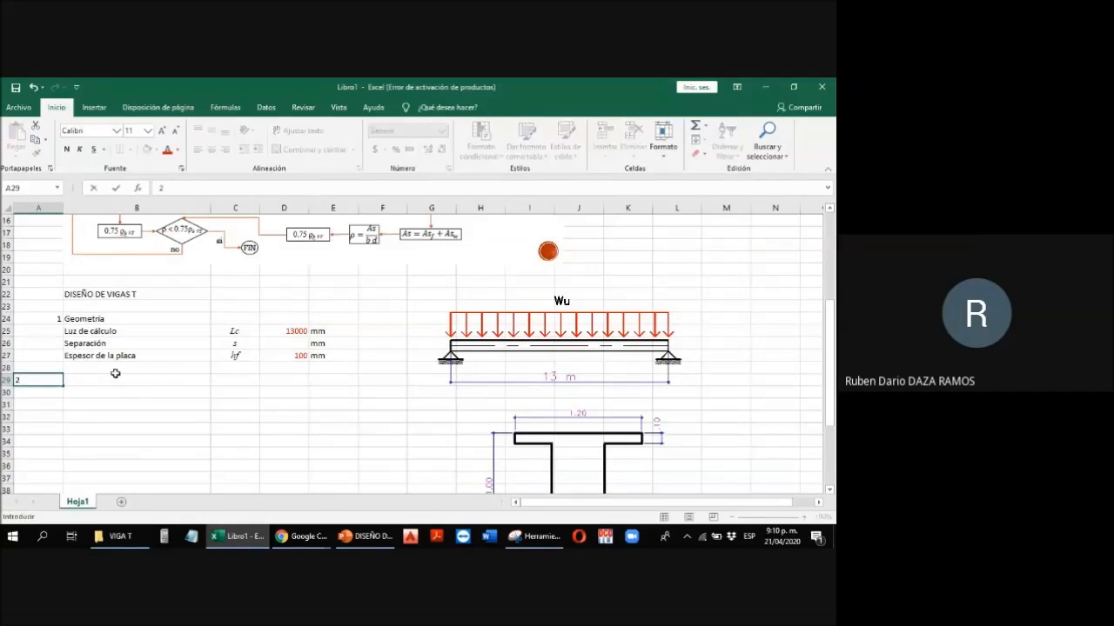
pyautogui.press('Tab')
pyautogui.write('Cargas')
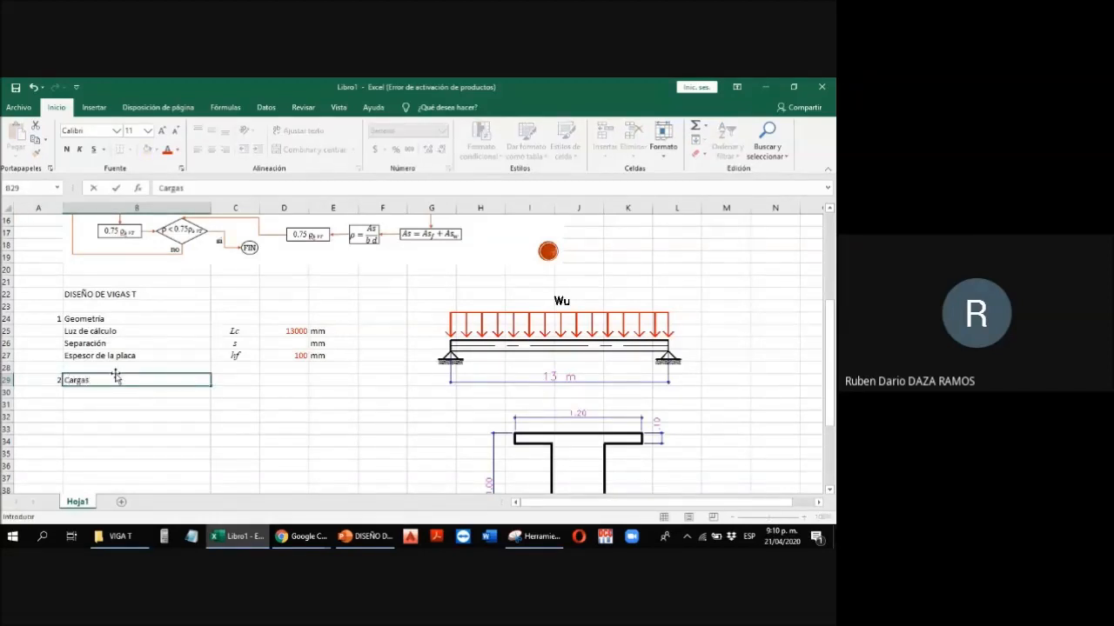
pyautogui.press('Return')
# Step: Add the row label Carga muerta in B30, check the loads on the PowerPoint example slide, and enter the symbol D in C30 in Excel
pyautogui.write('Carga')
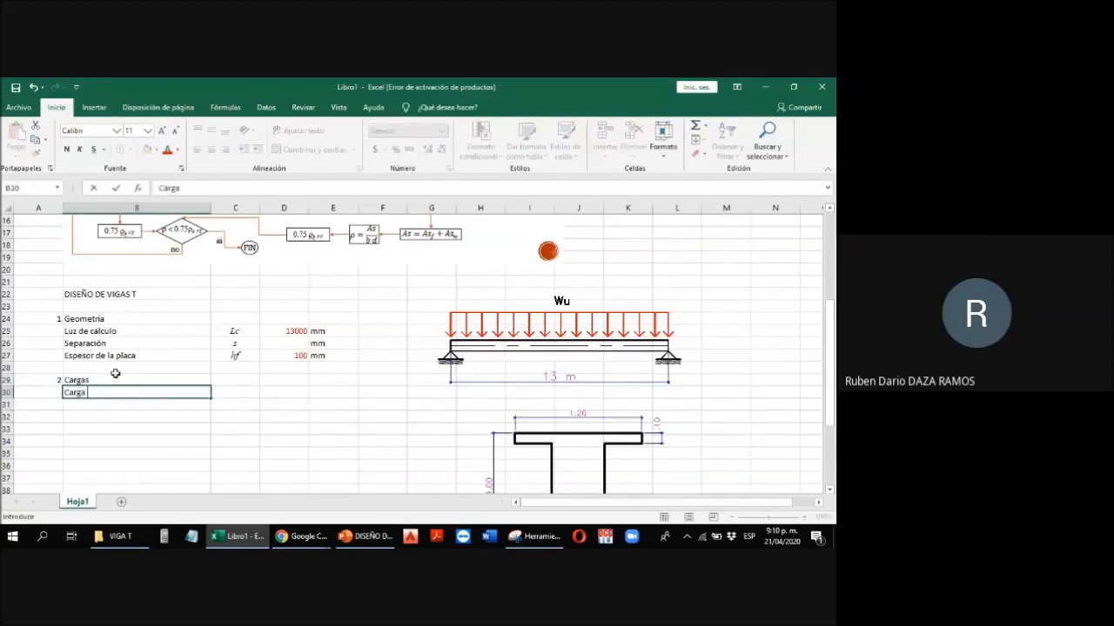
pyautogui.write(' muerta')
pyautogui.press('Tab')
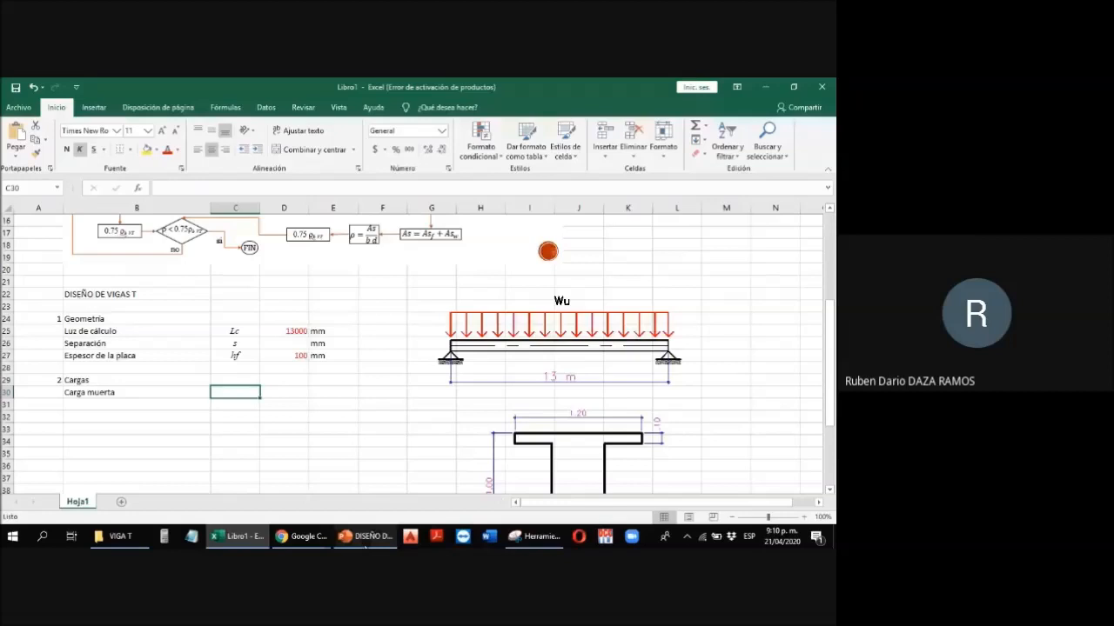
pyautogui.click(365, 537)
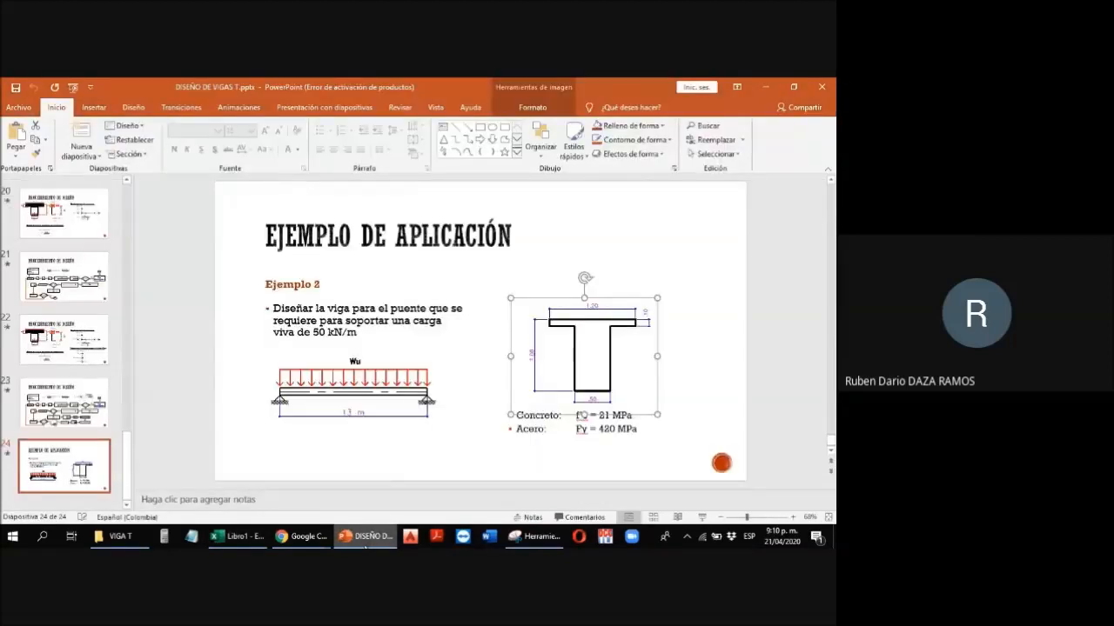
pyautogui.click(400, 427)
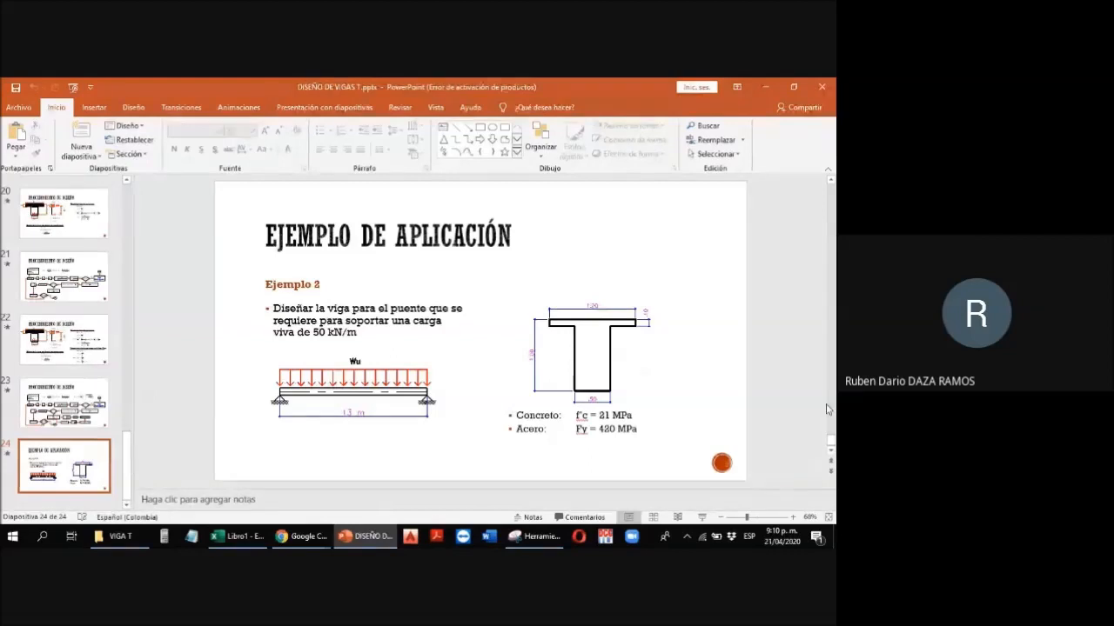
pyautogui.hotkey('alt', 'Tab')
pyautogui.write('D')
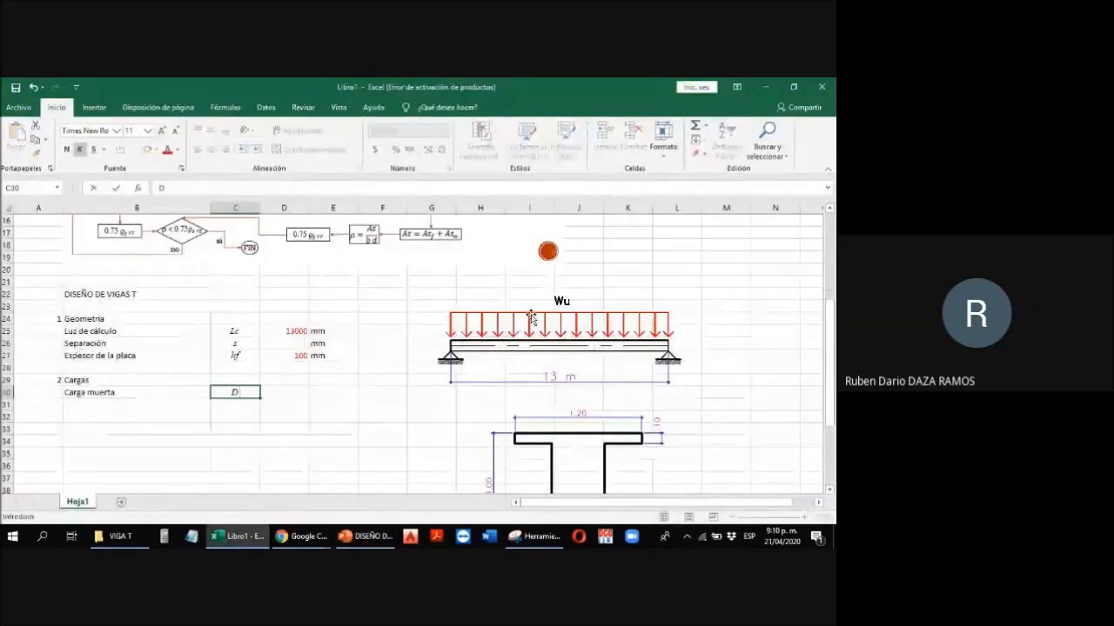
# Step: Enter the dead load 0 in D30 with the unit kN/m in E30, and color the value red
pyautogui.press('Tab')
pyautogui.write('0')
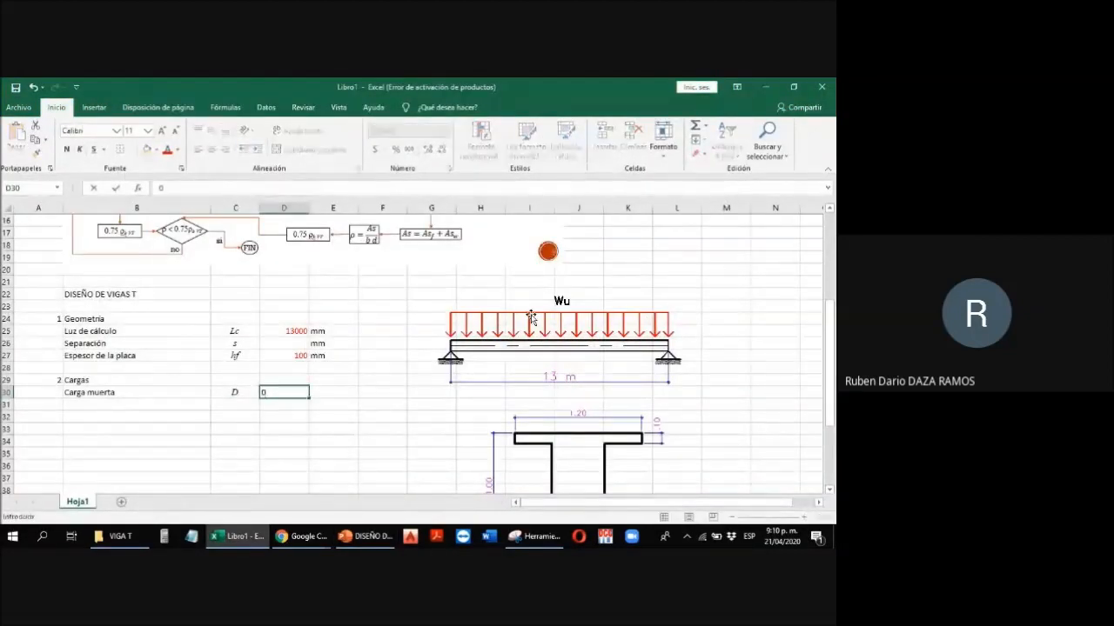
pyautogui.press('Tab')
pyautogui.write('k')
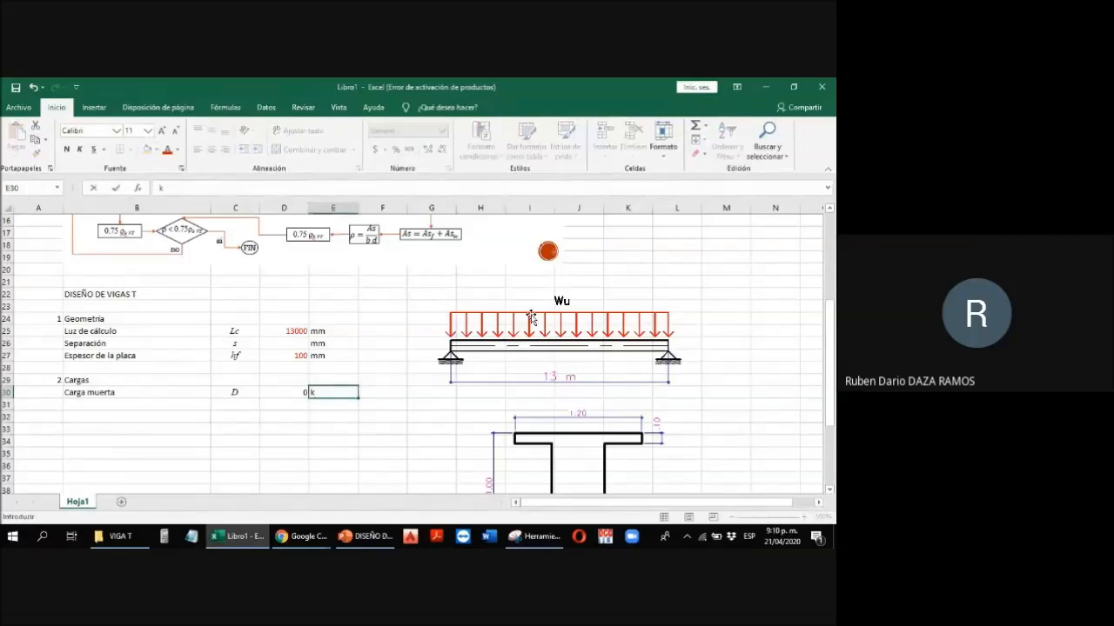
pyautogui.write('N/m')
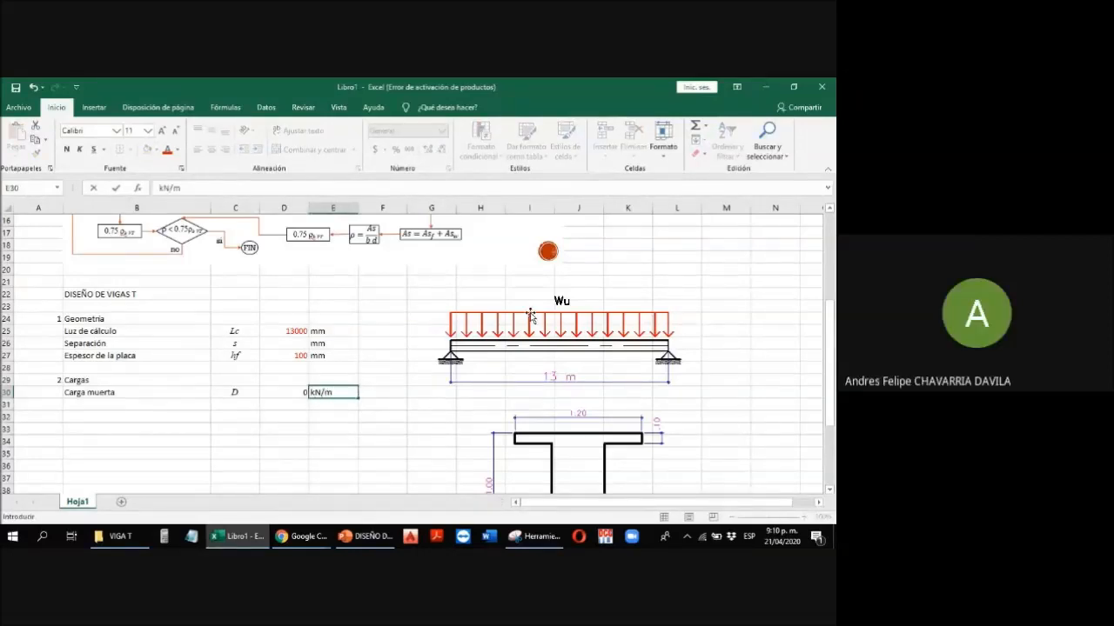
pyautogui.click(295, 394)
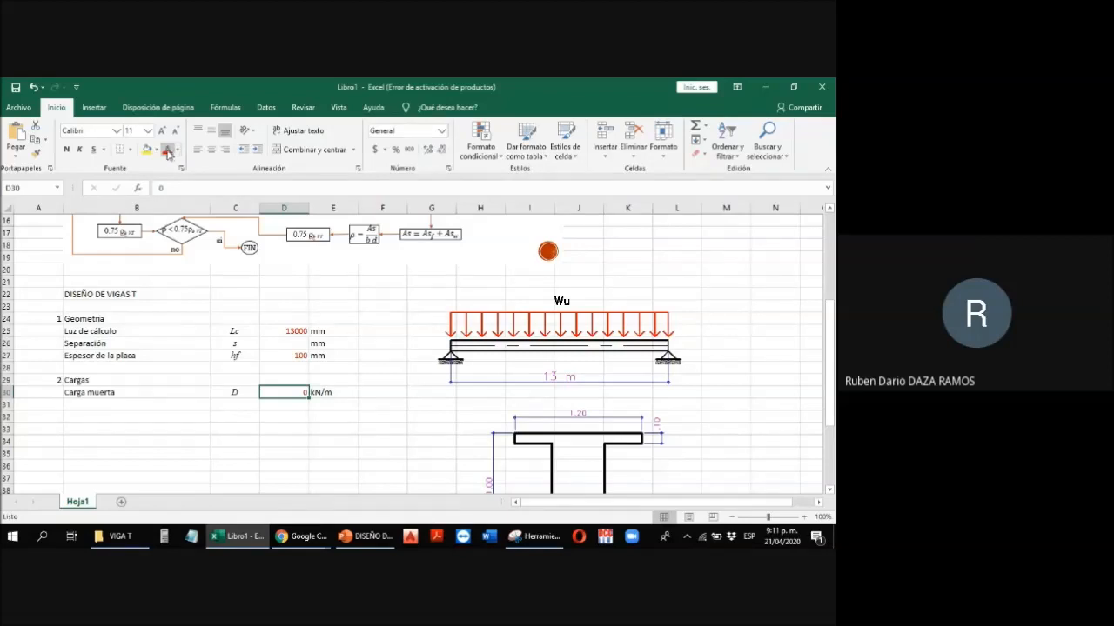
# Step: Add the row label Carga viva in B31 with the symbol L in C31
pyautogui.click(120, 404)
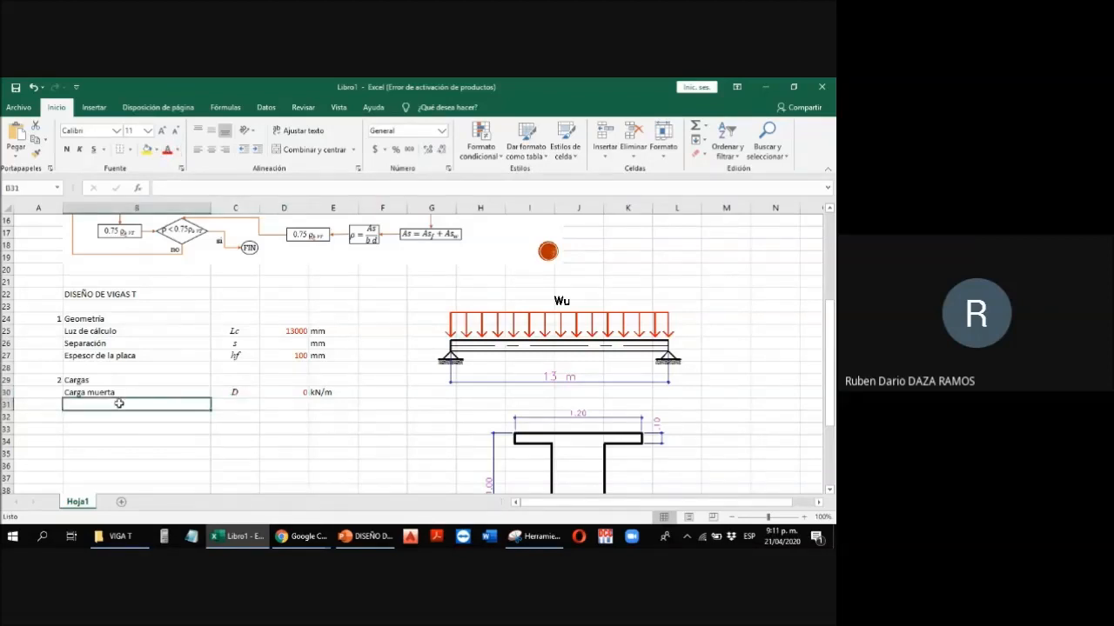
pyautogui.write('Carga viva')
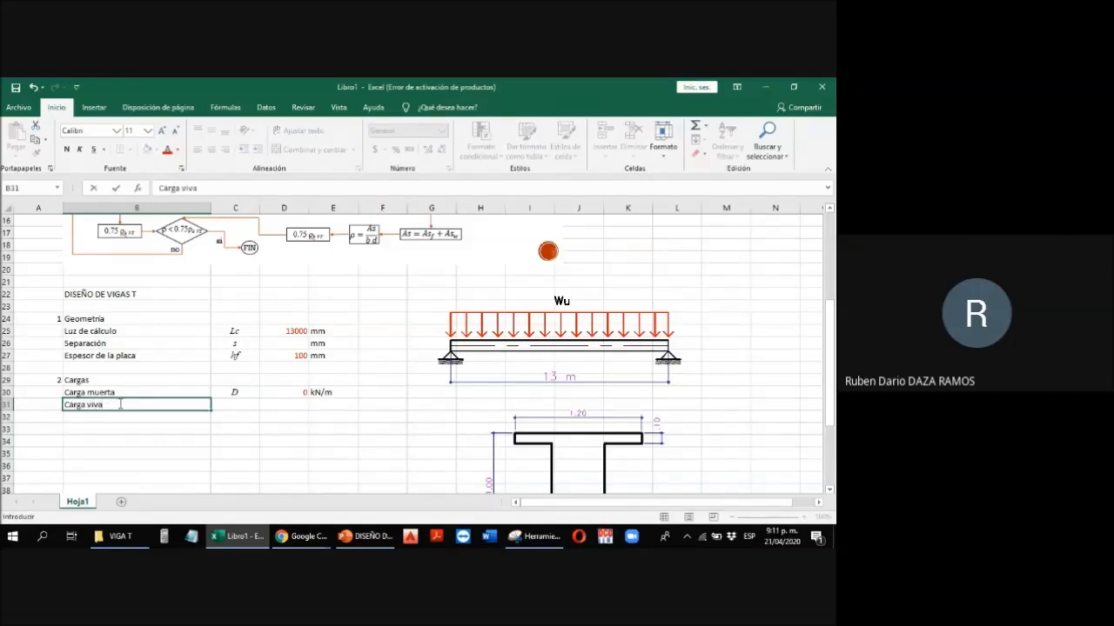
pyautogui.press('Tab')
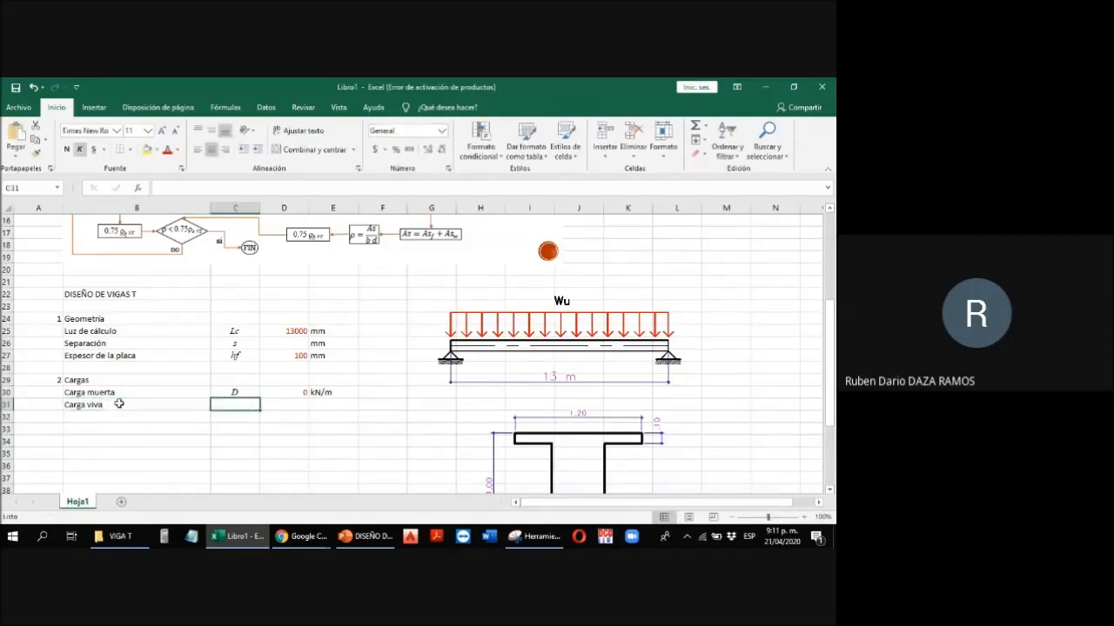
pyautogui.write('L')
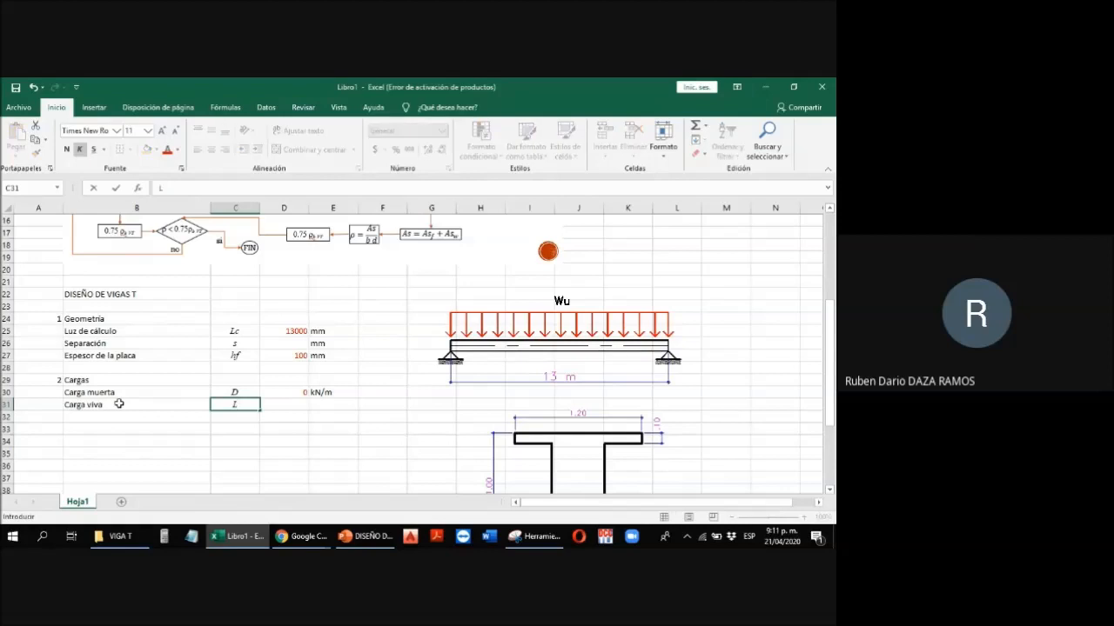
pyautogui.press('Tab')
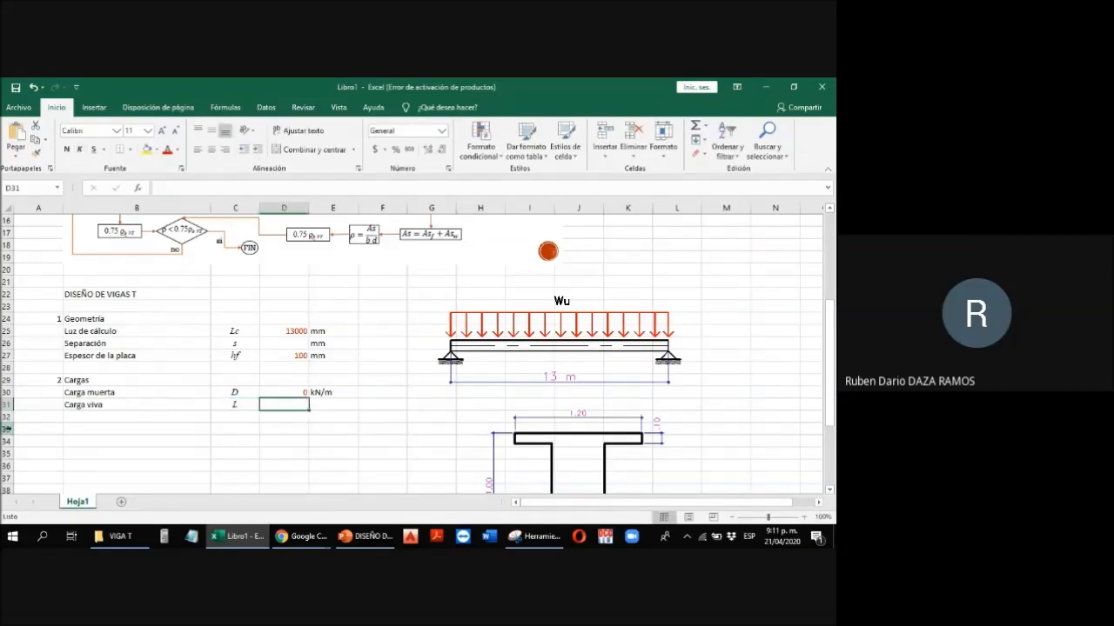
# Step: Check the live load on the PowerPoint example slide, enter 50 in D31 with kN/m in E31 in Excel, and color the value red
pyautogui.hotkey('alt', 'Tab')
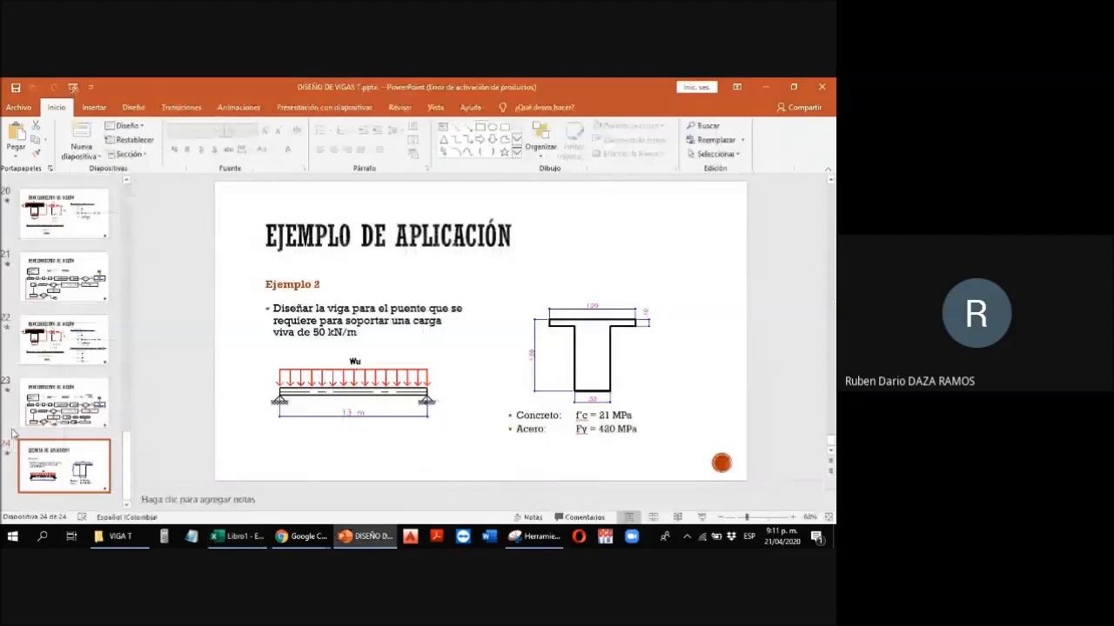
pyautogui.hotkey('alt', 'Tab')
pyautogui.write('kN/m')
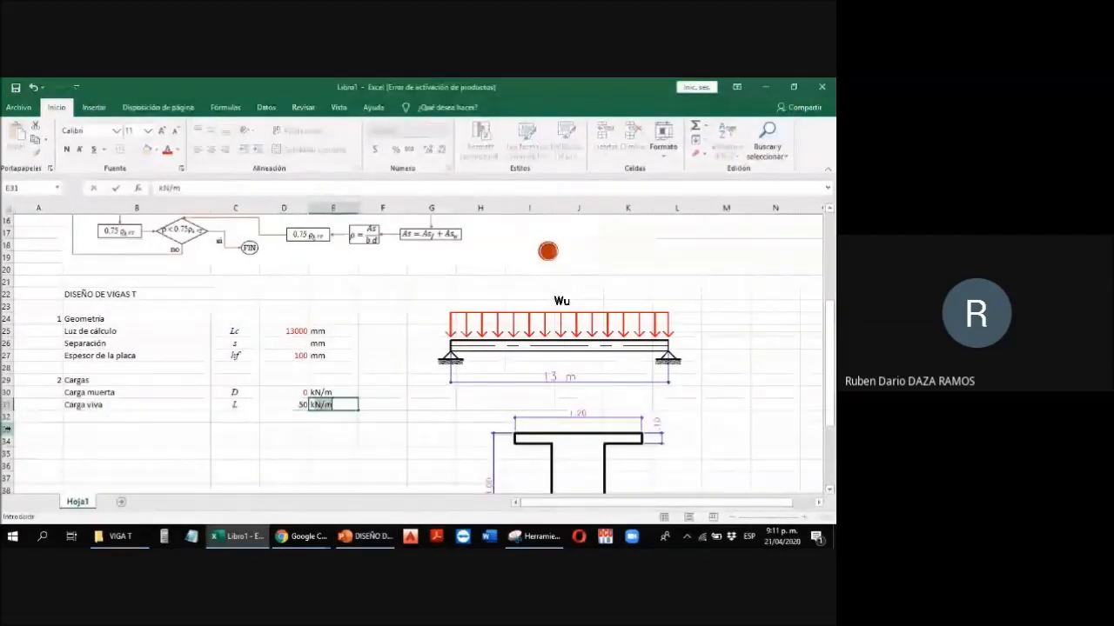
pyautogui.press('Return')
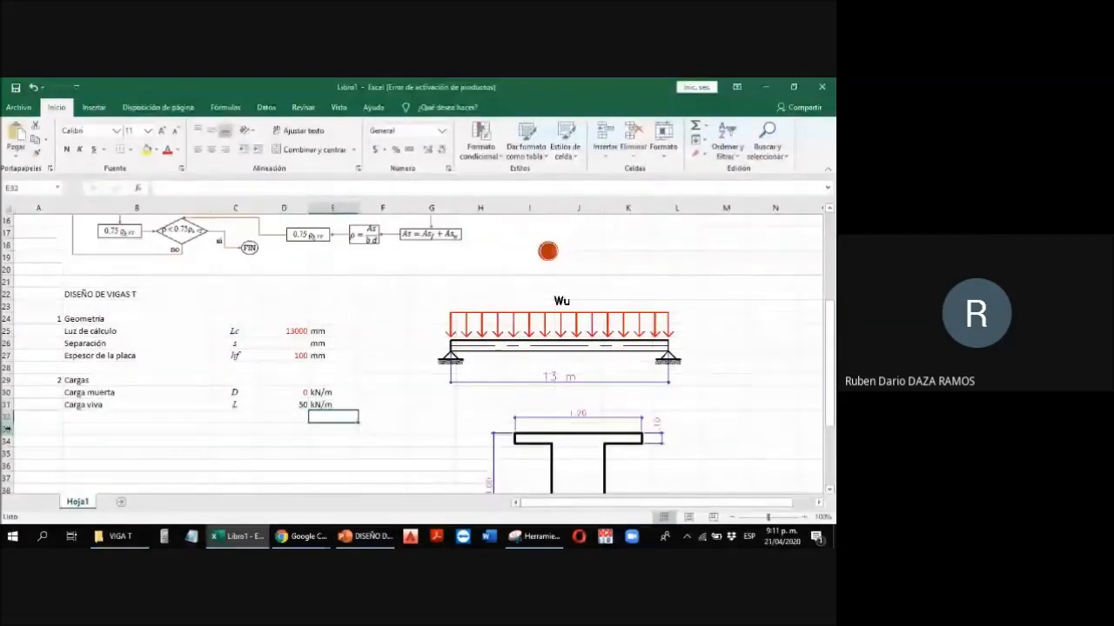
pyautogui.press('Up')
pyautogui.press('Left')
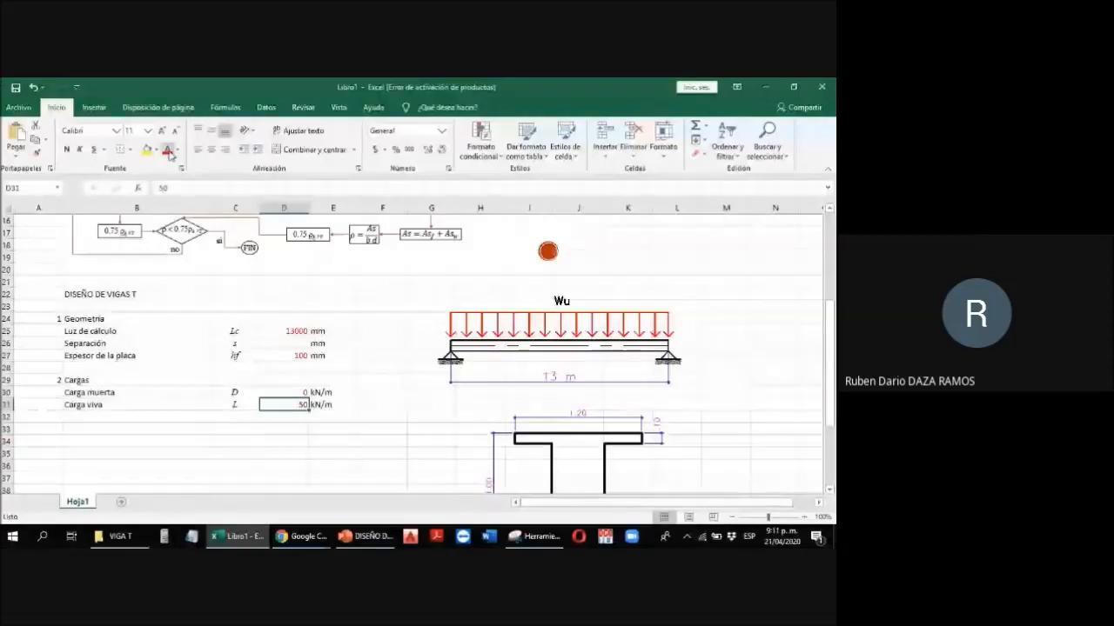
# Step: Add the section number 3 in A33 with the heading Materiales in B33
pyautogui.click(169, 419)
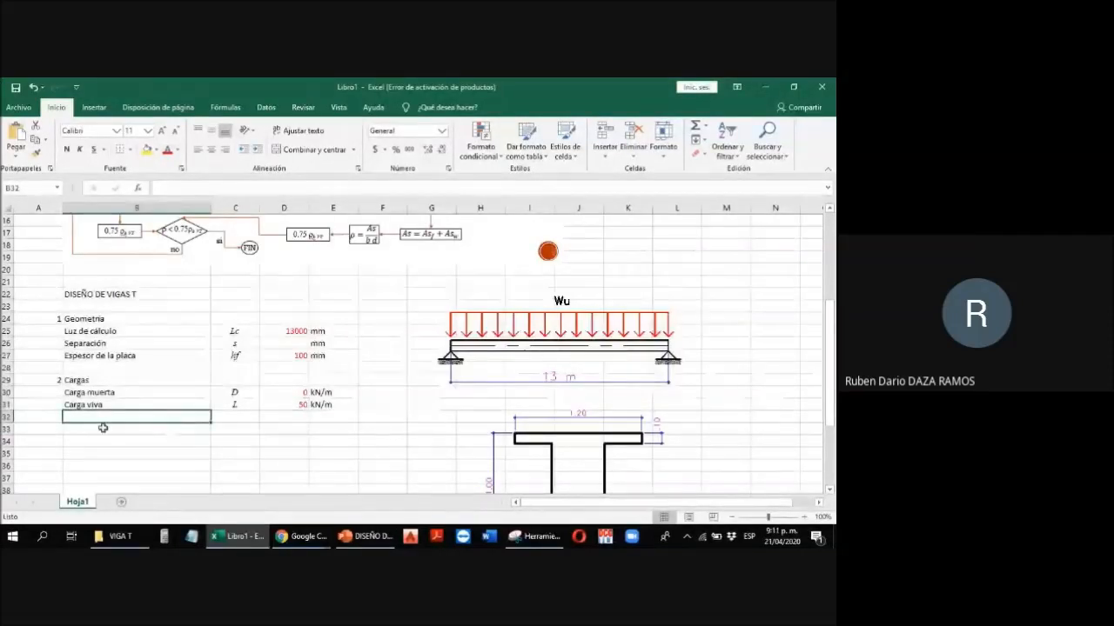
pyautogui.click(46, 429)
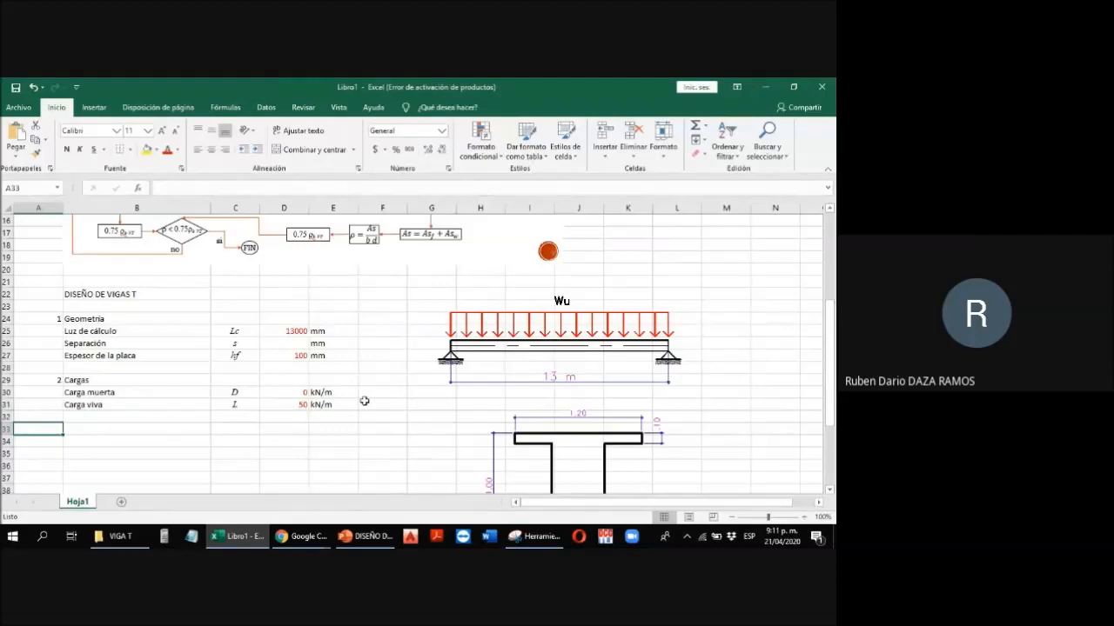
pyautogui.scroll(2, 339, 396)
pyautogui.scroll(3, 339, 396)
pyautogui.scroll(-4, 318, 287)
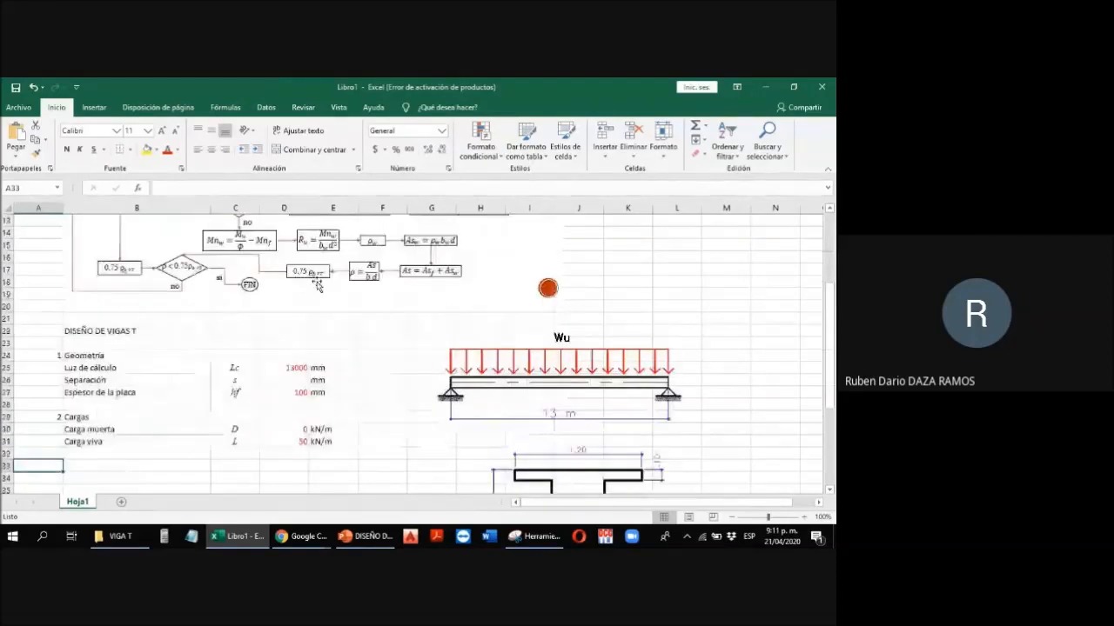
pyautogui.write('3')
pyautogui.press('Tab')
pyautogui.write('Materiales')
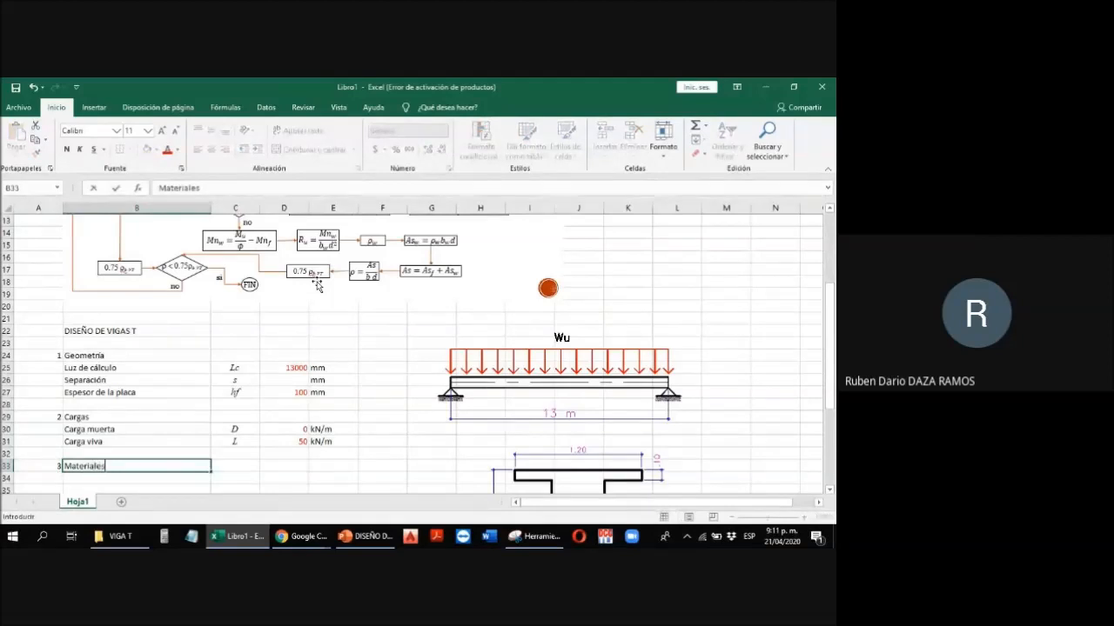
# Step: Add the row label Concreto in B34 with the symbol f'c in C34
pyautogui.press('Down')
pyautogui.write('Cocne')
pyautogui.press('BackSpace')
pyautogui.press('BackSpace')
pyautogui.press('BackSpace')
pyautogui.write('ncreto')
pyautogui.press('Tab')
pyautogui.write("f'c")
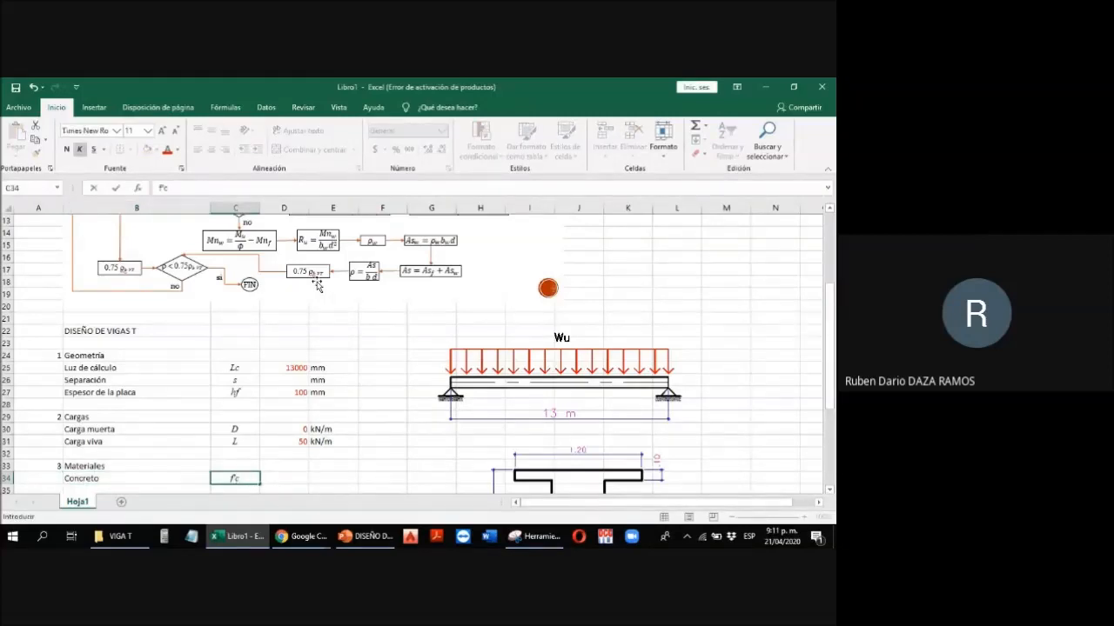
# Step: Enter the concrete strength 21 in D34 with the unit Mpa in E34
pyautogui.press('Tab')
pyautogui.write('21')
pyautogui.press('Tab')
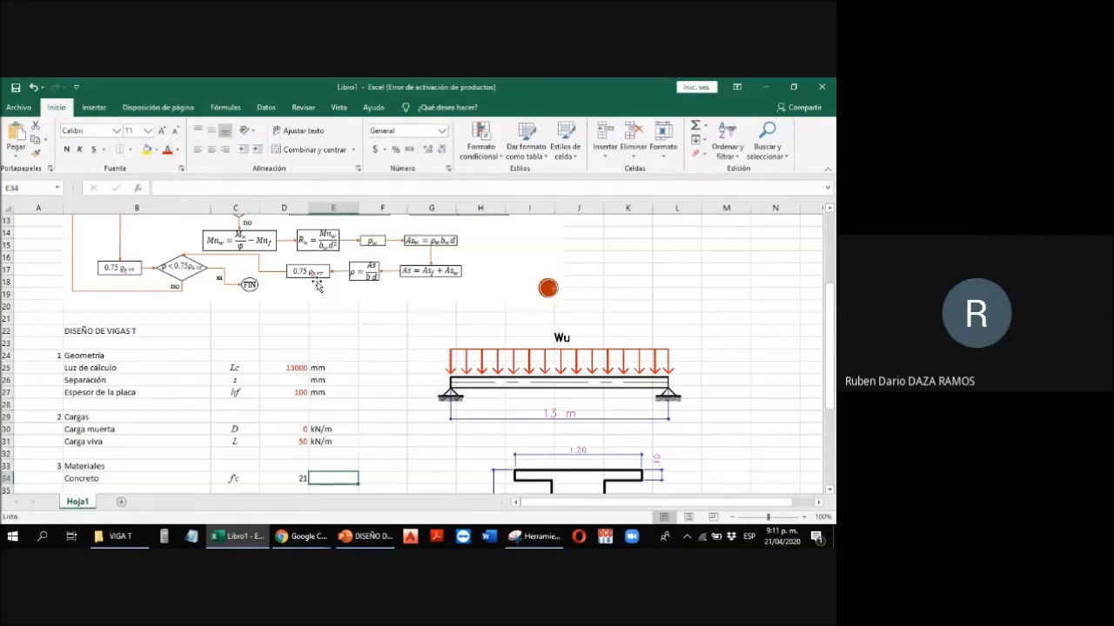
pyautogui.write('Mpa')
pyautogui.press('Return')
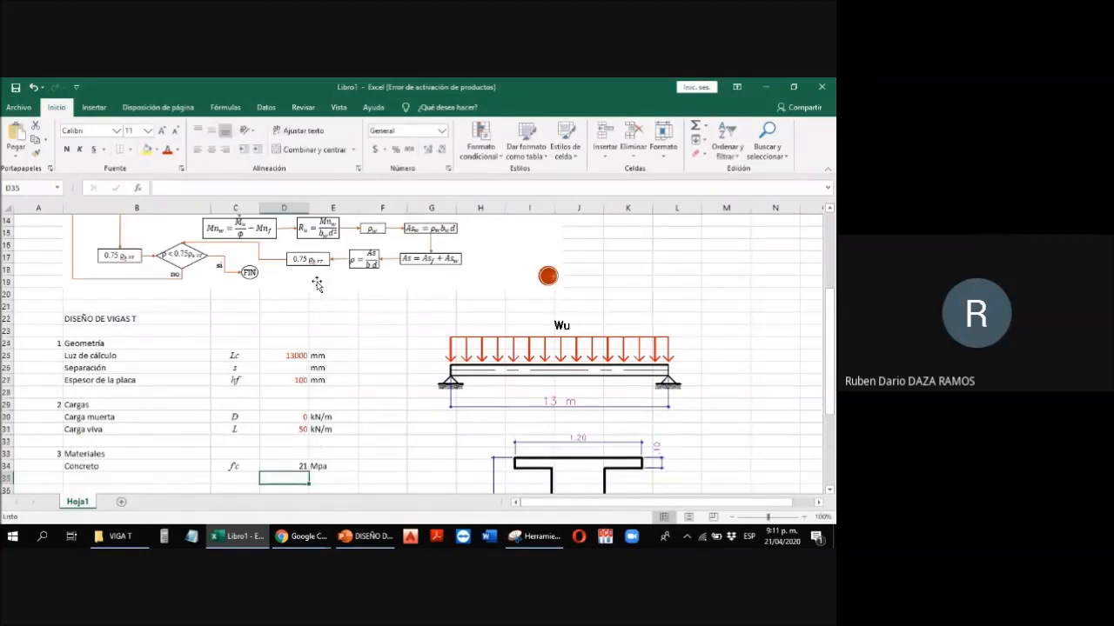
# Step: Enter b1 in C35 and set its letter b in the Symbol font so it reads β1
pyautogui.press('Left')
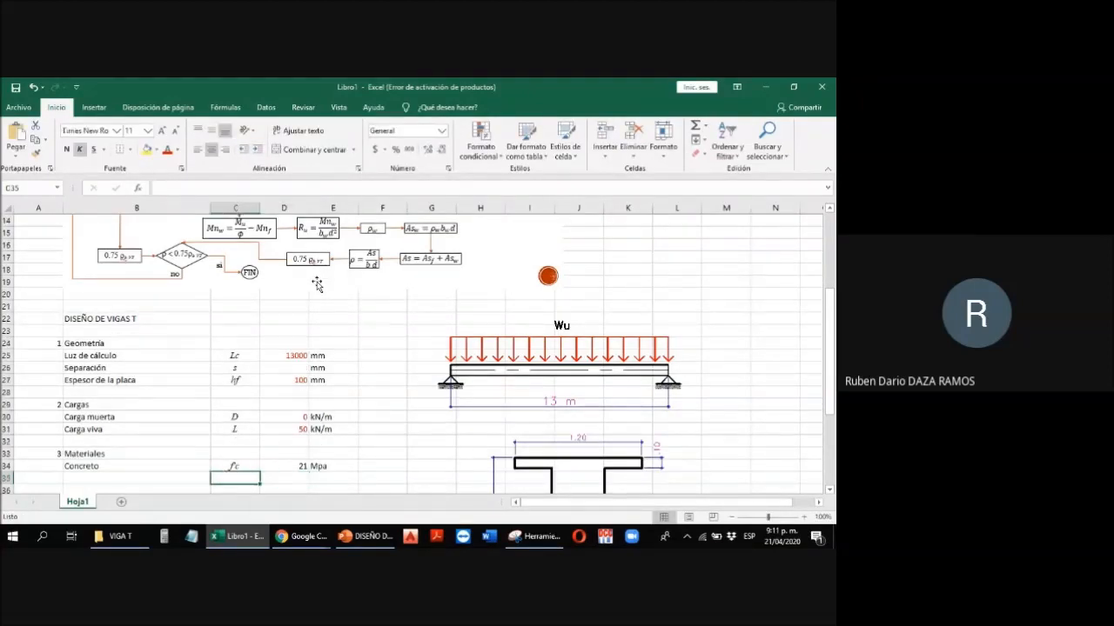
pyautogui.write('b1')
pyautogui.press('F2')
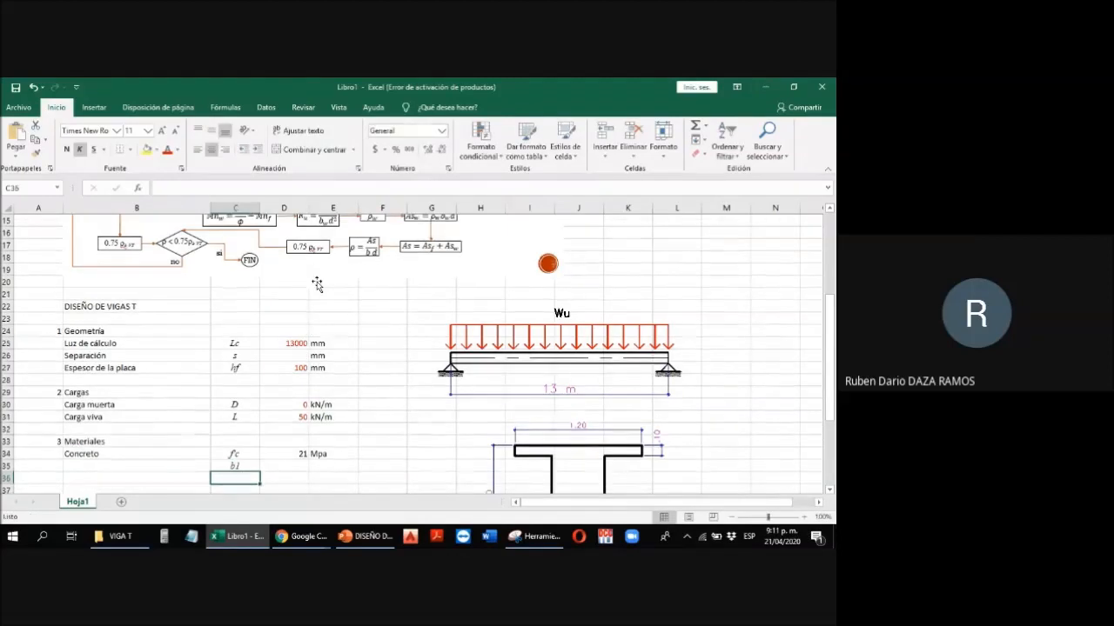
pyautogui.hotkey('shift', 'Home')
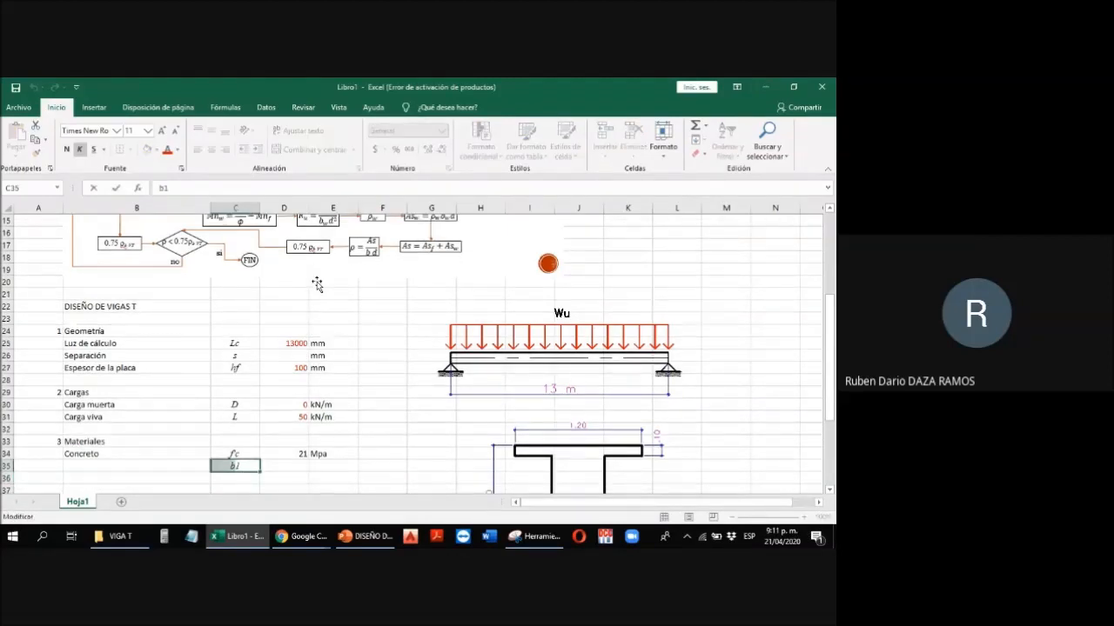
pyautogui.click(108, 130)
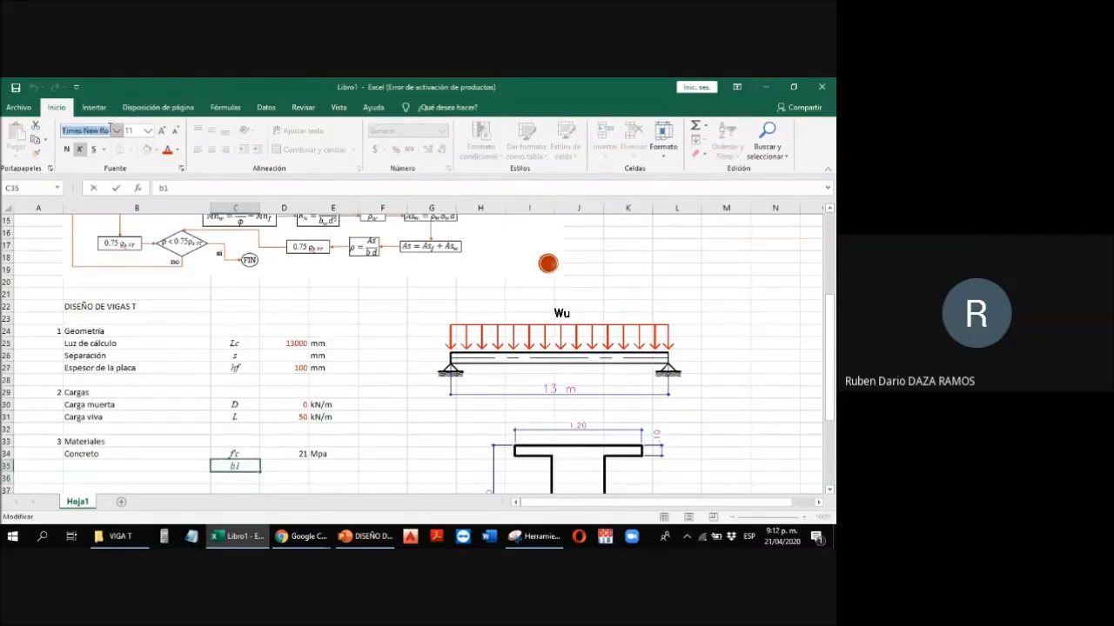
pyautogui.write('Symbol')
pyautogui.press('Return')
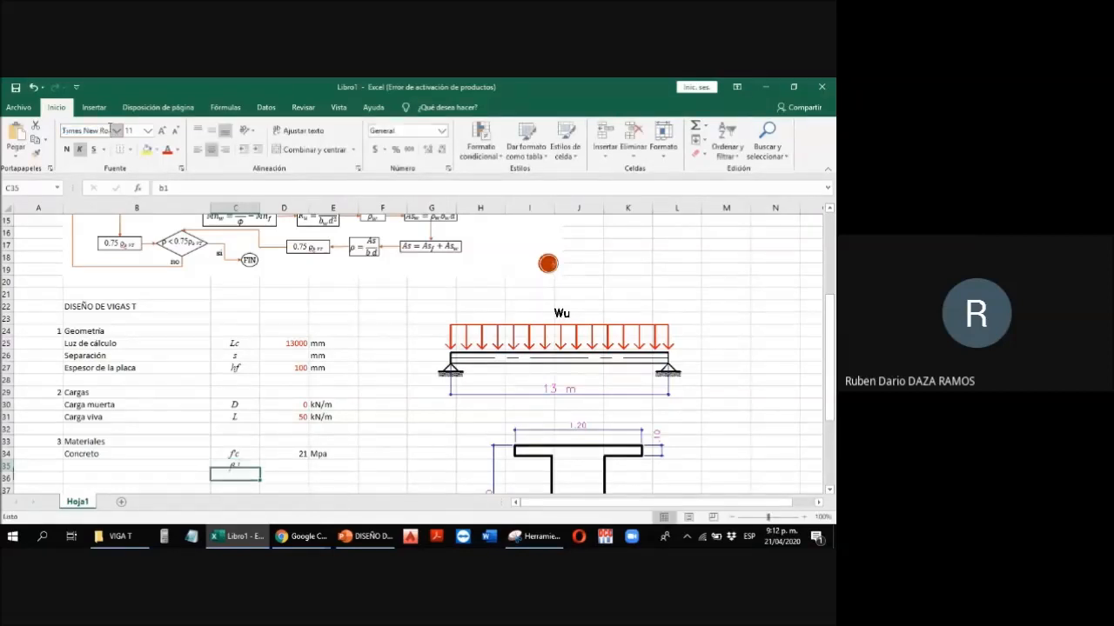
# Step: Enter 0.85 as the β1 value in D35 and color the material values D34:D35 red
pyautogui.press('Tab')
pyautogui.write('.85')
pyautogui.press('Return')
pyautogui.press('Up')
pyautogui.press('Up')
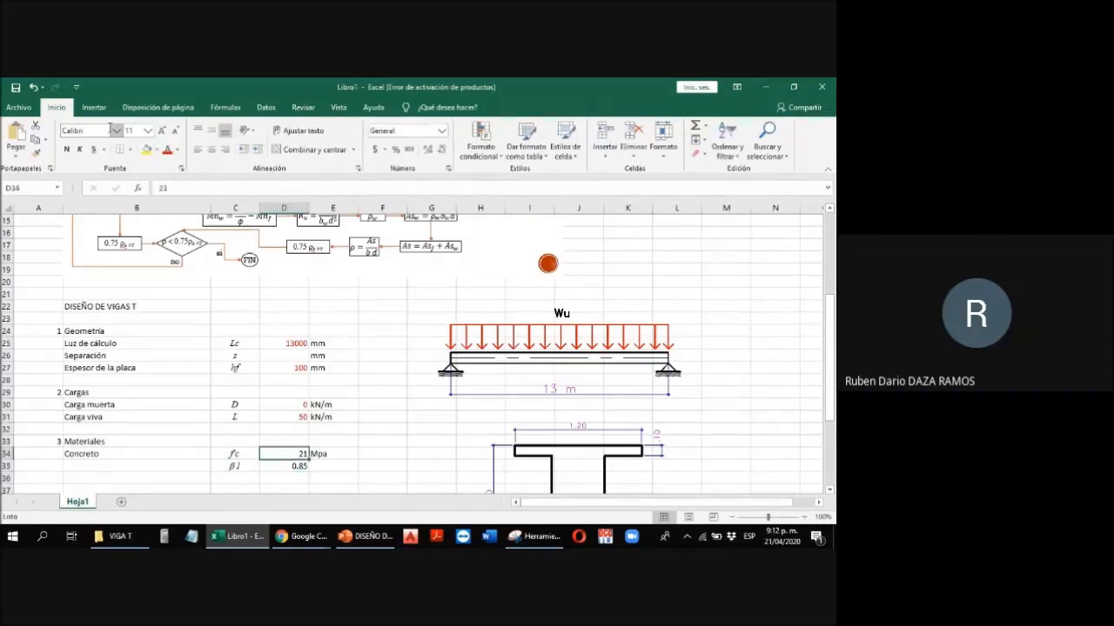
pyautogui.hotkey('shift', 'Down')
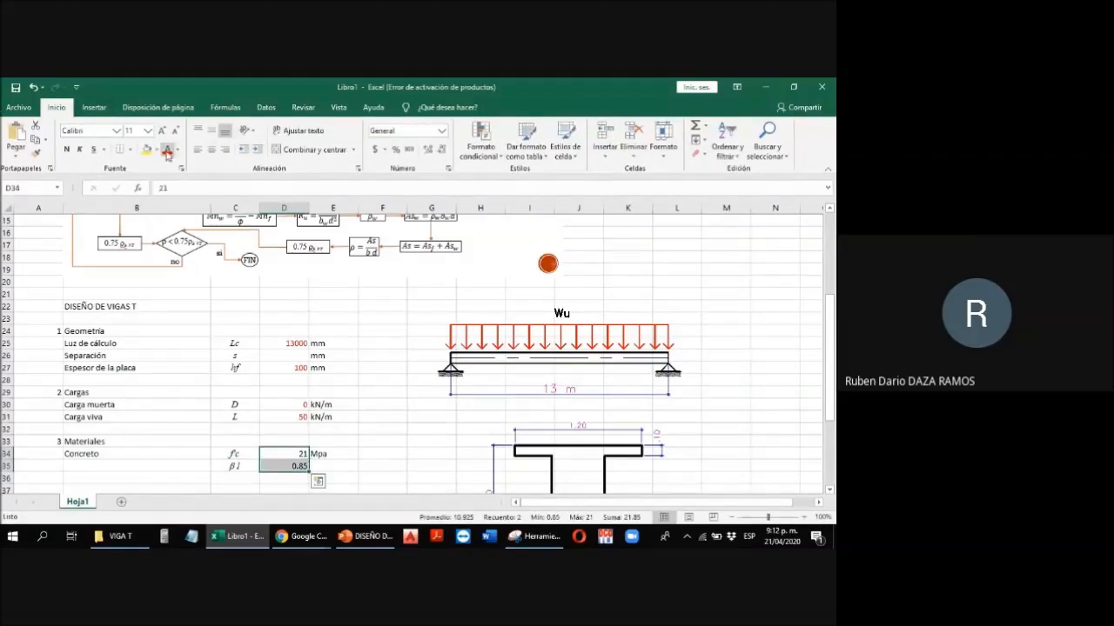
pyautogui.scroll(-2, 126, 278)
# Step: Add the row label Acero de refuerzo in B36 with the symbol Fy in C36
pyautogui.click(142, 402)
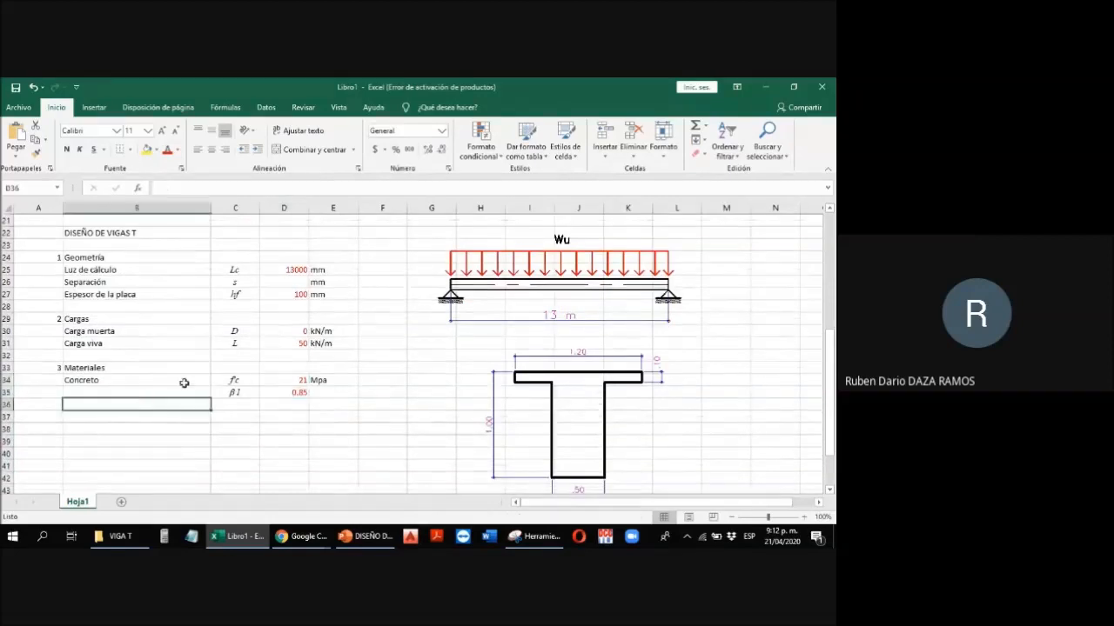
pyautogui.write('Acero de ')
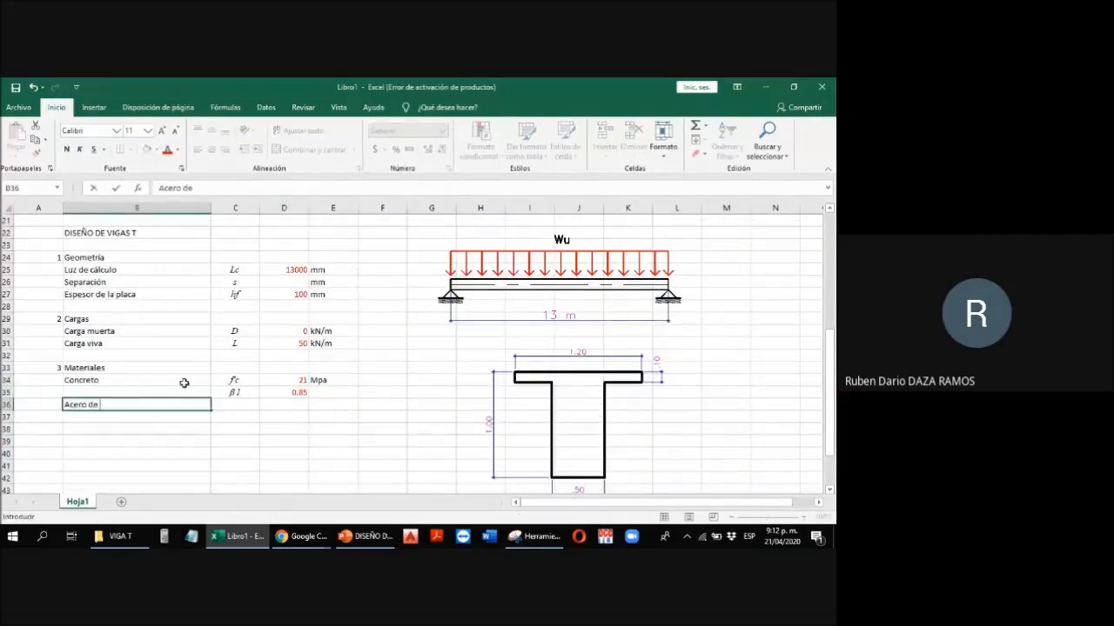
pyautogui.write('refuerzo')
pyautogui.press('Tab')
pyautogui.write('Fy')
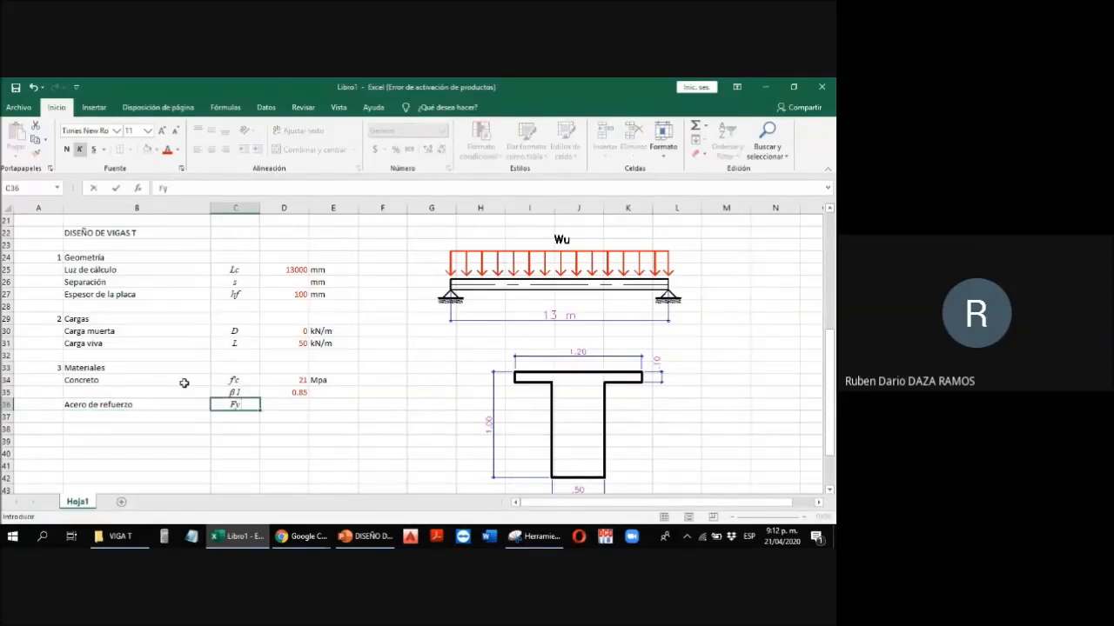
# Step: Enter the steel yield strength 420 in D36 with the unit Mpa in E36
pyautogui.press('Tab')
pyautogui.write('420')
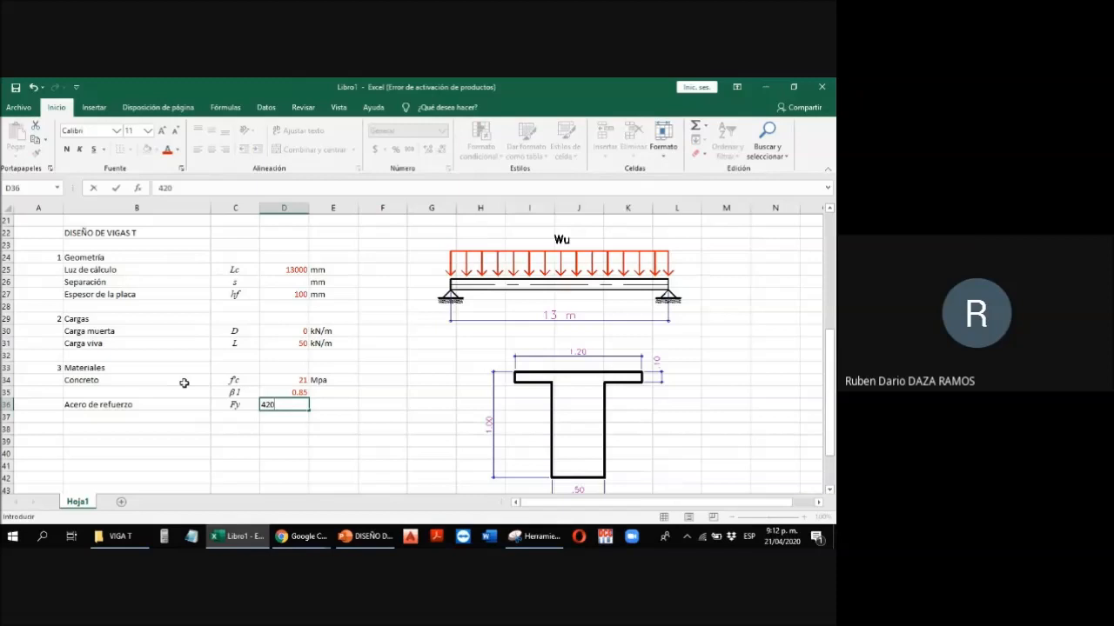
pyautogui.press('Tab')
pyautogui.write('Mpa')
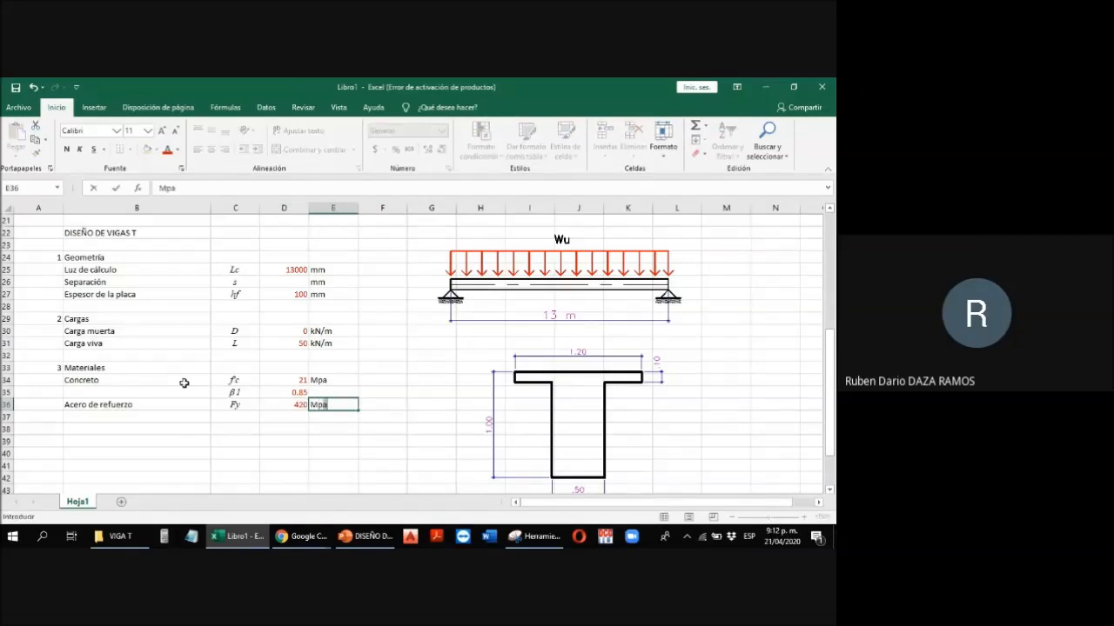
pyautogui.press('Return')
# Step: Review the design flowchart above the worksheet data to compare its input block and the steps that follow
pyautogui.press('Down')
pyautogui.press('Left')
pyautogui.press('Left')
pyautogui.press('Left')
pyautogui.press('Left')
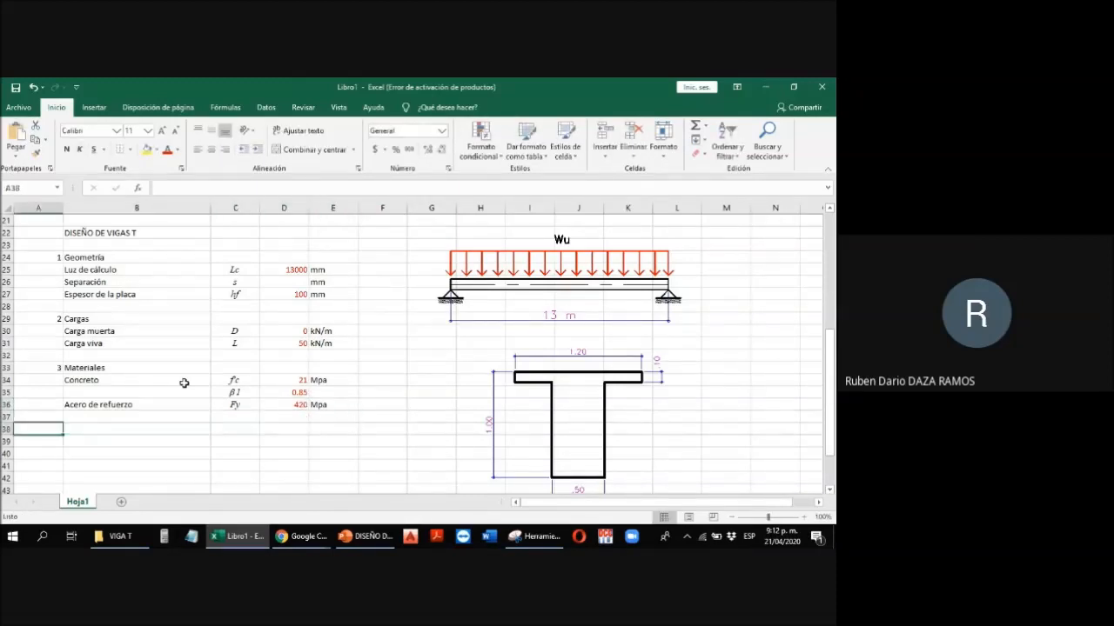
pyautogui.scroll(6, 224, 367)
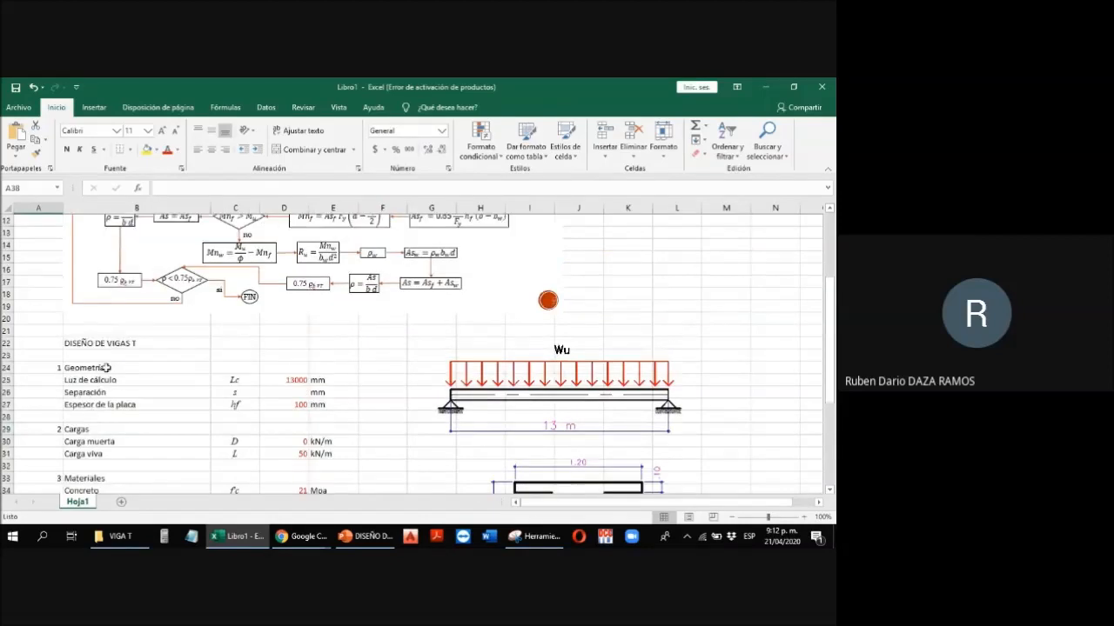
pyautogui.scroll(1, 108, 369)
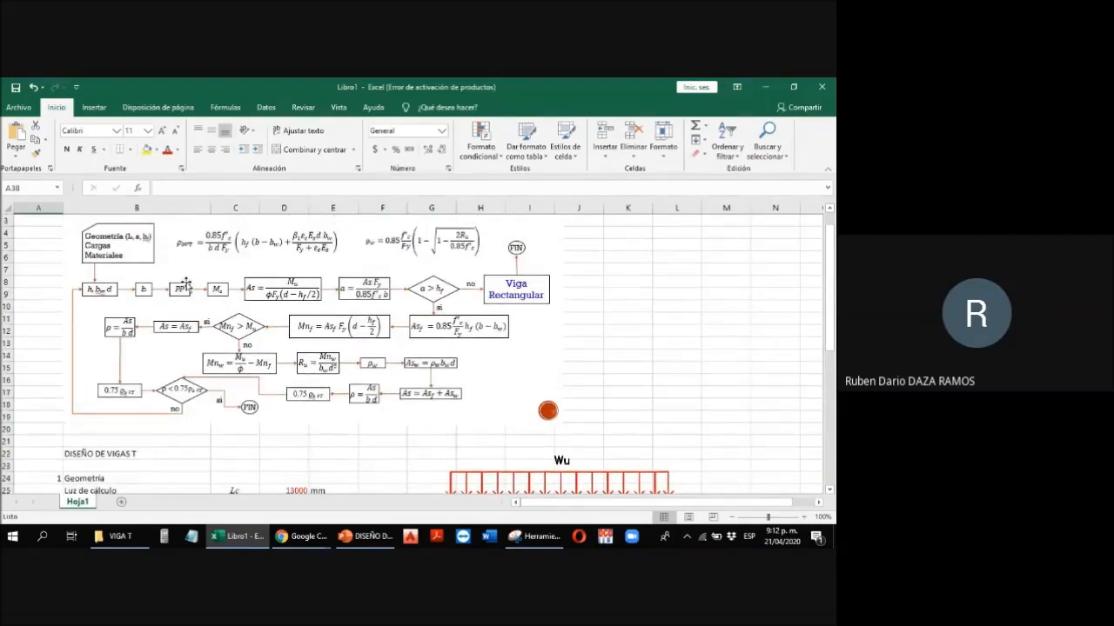
pyautogui.scroll(-3, 164, 322)
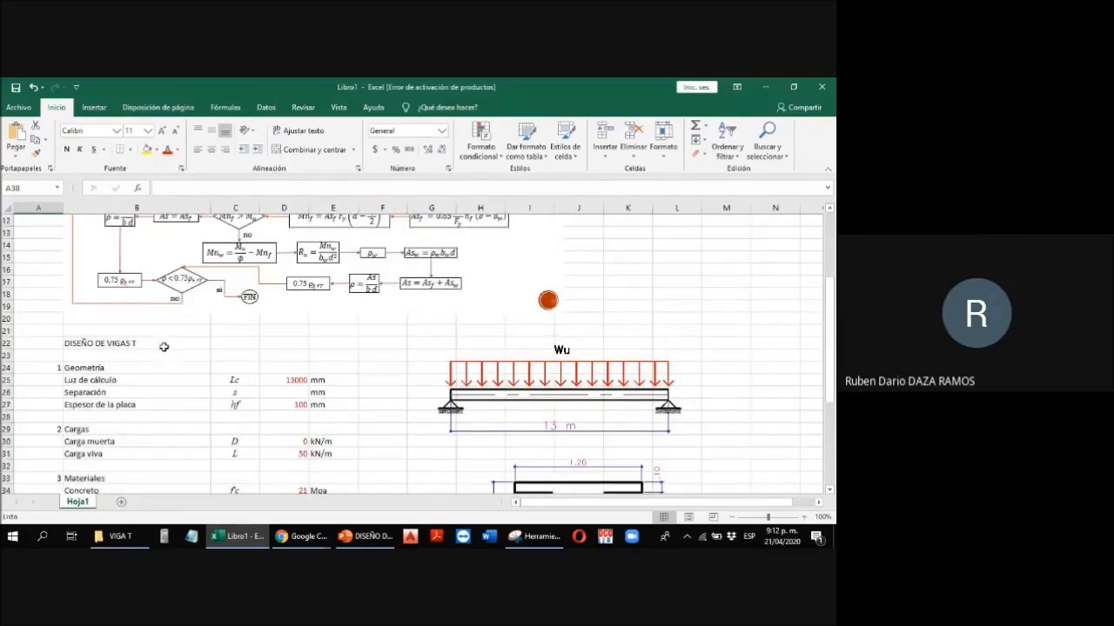
# Step: Move the title DISEÑO DE VIGAS T up one row to B21
pyautogui.click(164, 346)
pyautogui.click(54, 355)
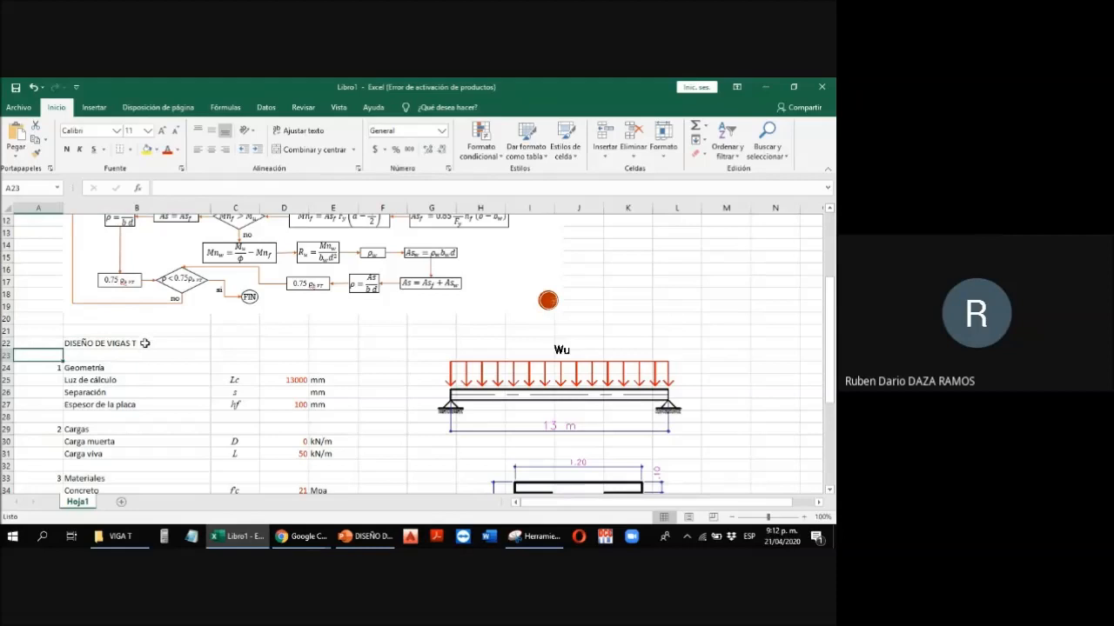
pyautogui.click(160, 344)
pyautogui.moveTo(174, 361); pyautogui.dragTo(121, 349)
# Step: Add a bold section heading in row 23, with the letter A in A23 and Datos de entrada in B23
pyautogui.click(54, 354)
pyautogui.write('A')
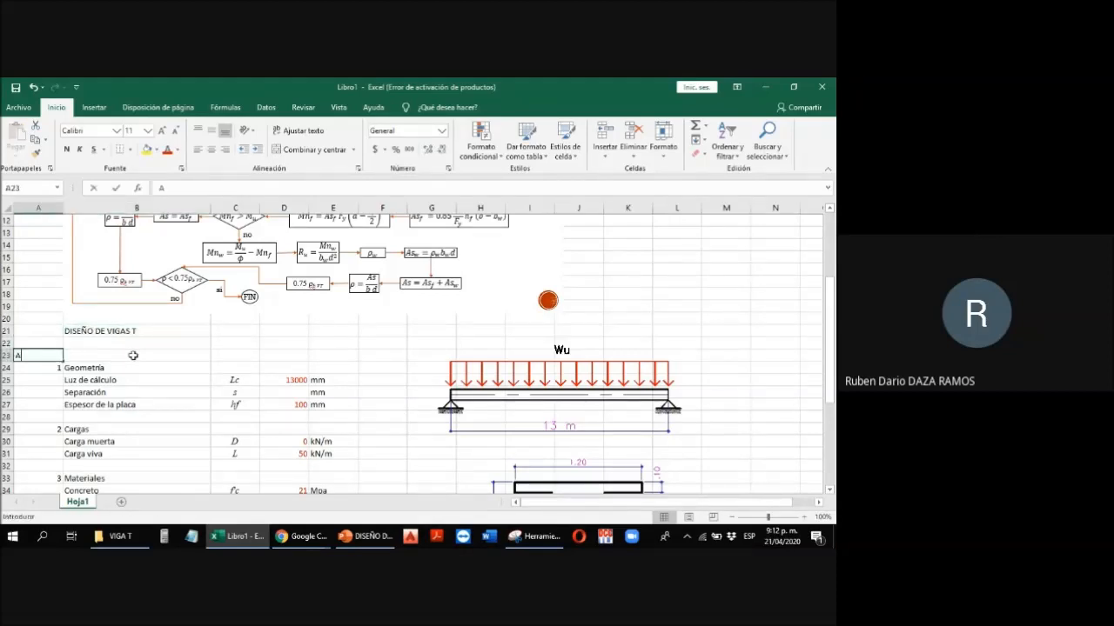
pyautogui.click(133, 355)
pyautogui.write('D')
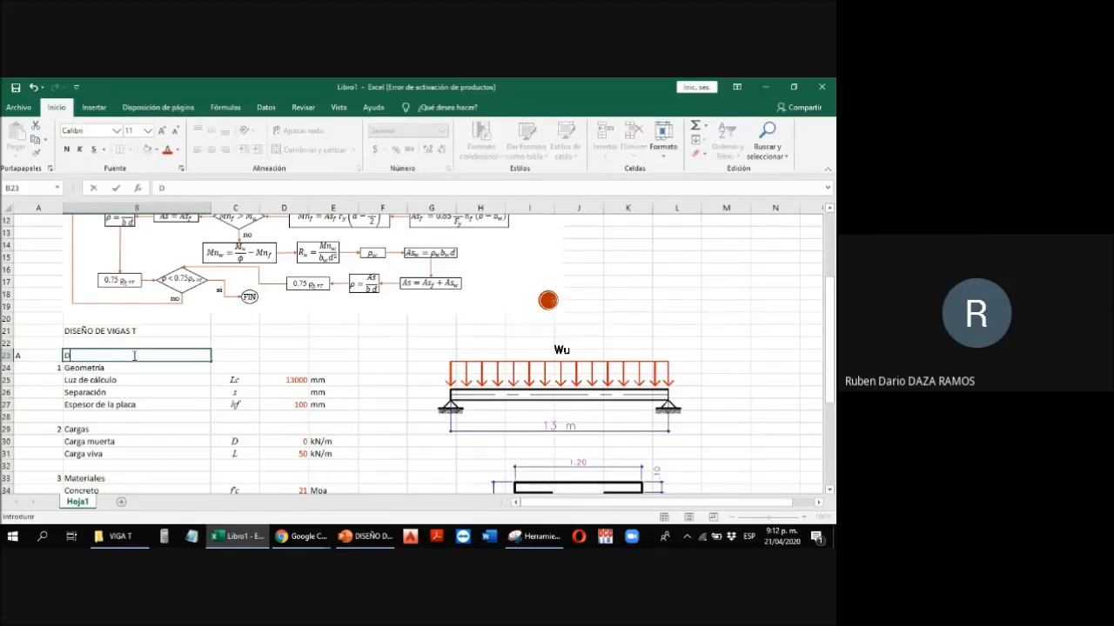
pyautogui.write('atos de entrada')
pyautogui.press('Return')
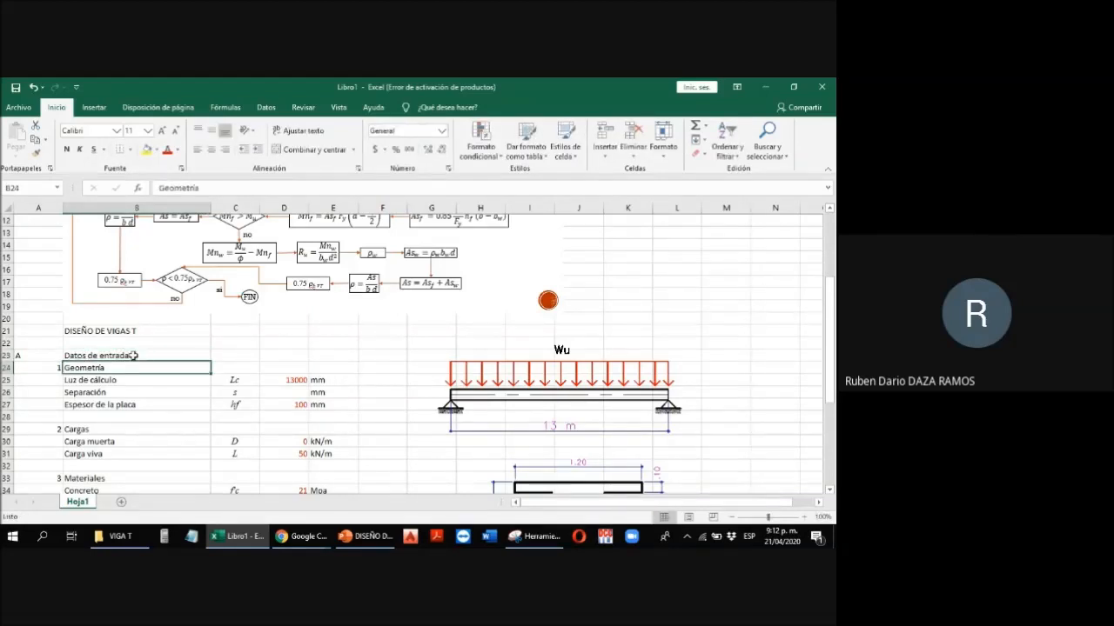
pyautogui.press('Up')
pyautogui.press('Left')
pyautogui.hotkey('shift', 'Right')
pyautogui.hotkey('ctrl', 'n')
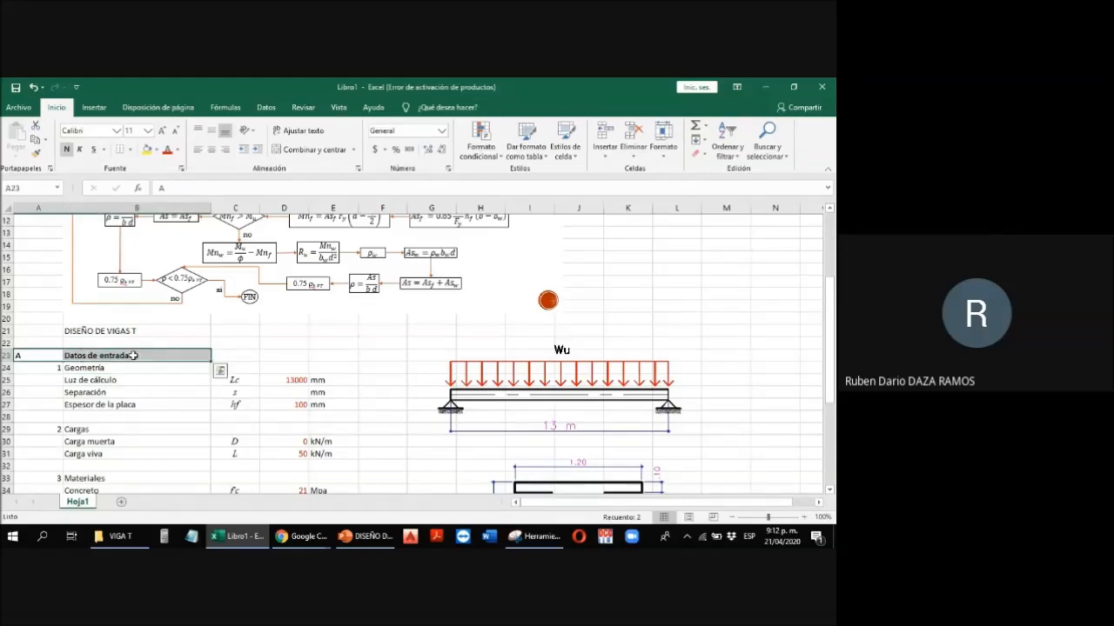
# Step: Add a bold section heading in row 38, with the letter B in A38 and Predimensionamiento in B38
pyautogui.press('Down')
pyautogui.press('Down')
pyautogui.press('Down')
pyautogui.press('Down')
pyautogui.press('Down')
pyautogui.press('Down')
pyautogui.press('Down')
pyautogui.press('Down')
pyautogui.press('Down')
pyautogui.press('Down')
pyautogui.press('Down')
pyautogui.press('Down')
pyautogui.press('Down')
pyautogui.press('Down')
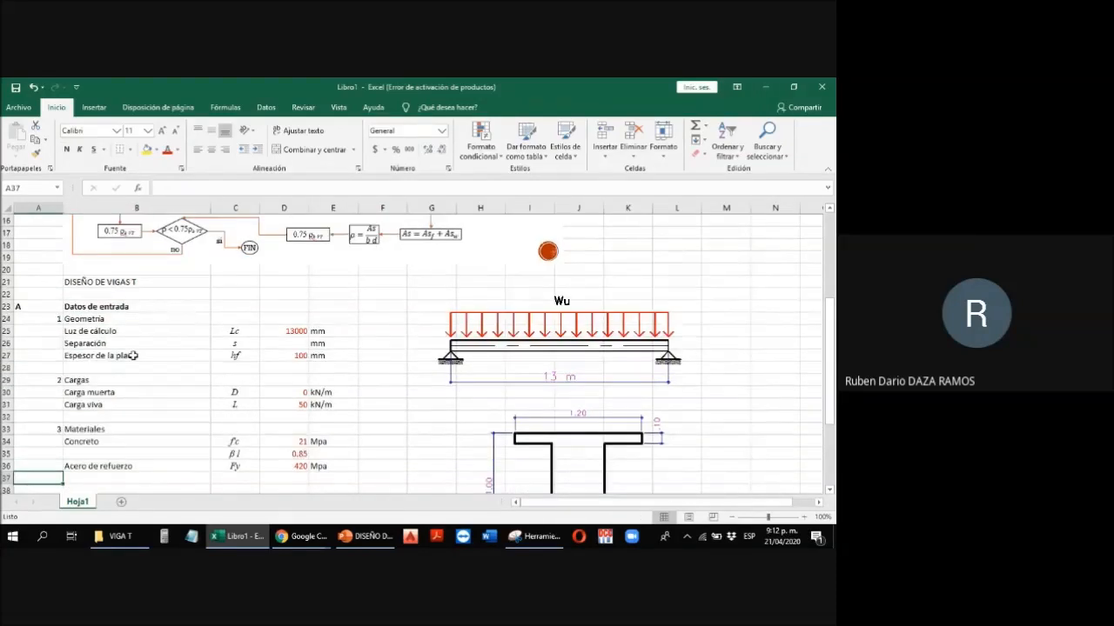
pyautogui.press('Down')
pyautogui.press('Down')
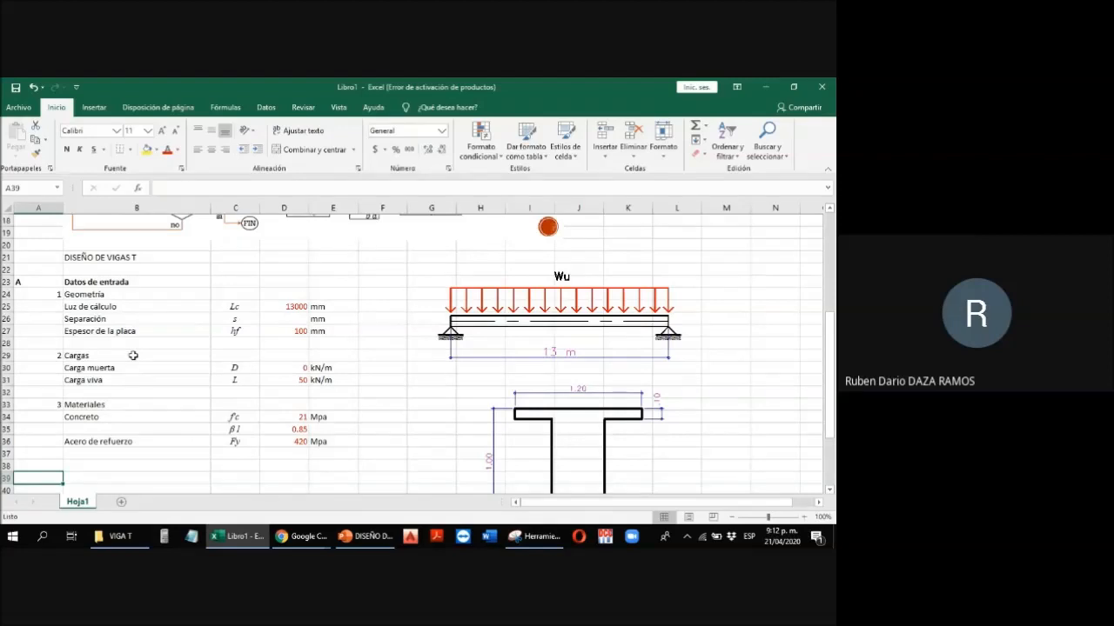
pyautogui.press('Up')
pyautogui.write('B')
pyautogui.press('Tab')
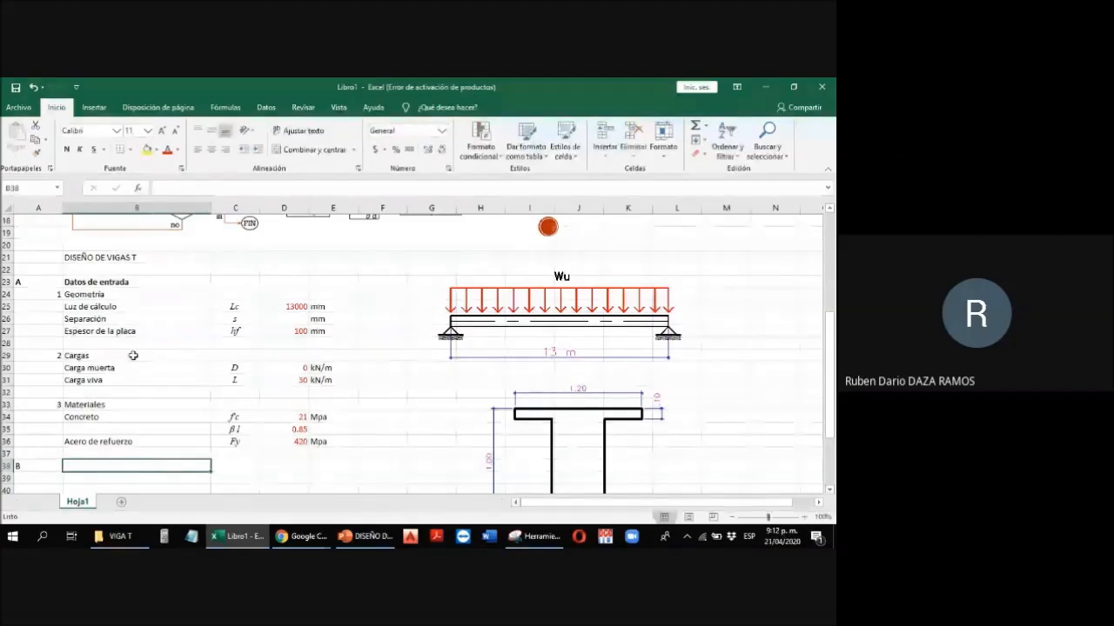
pyautogui.write('Predimensionamiento')
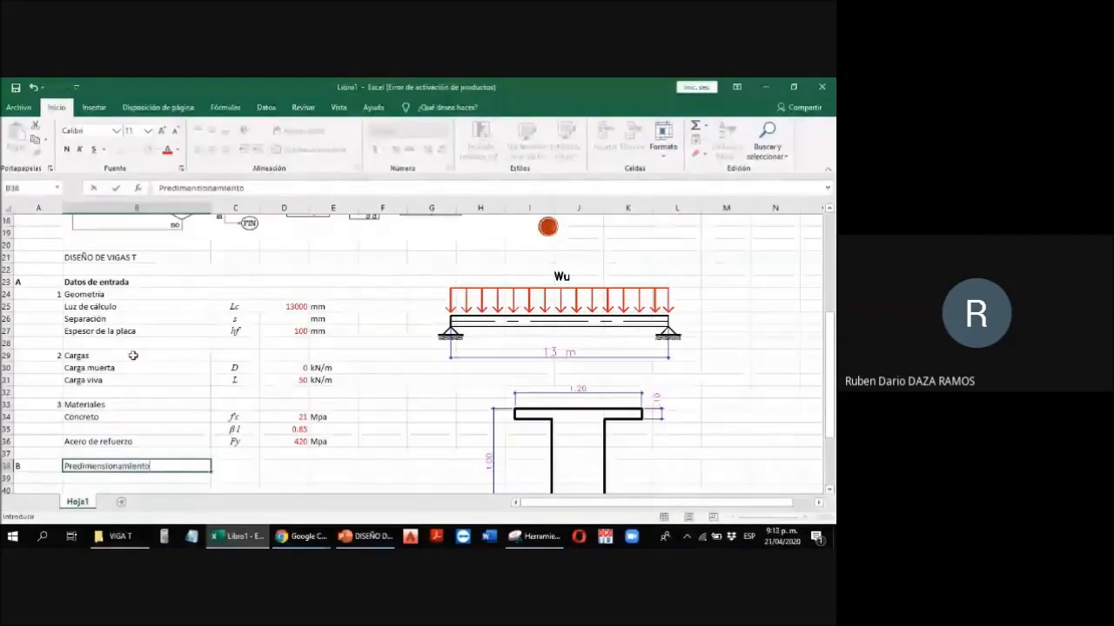
pyautogui.press('Left')
pyautogui.hotkey('shift', 'Right')
pyautogui.hotkey('ctrl', 'n')
pyautogui.press('Down')
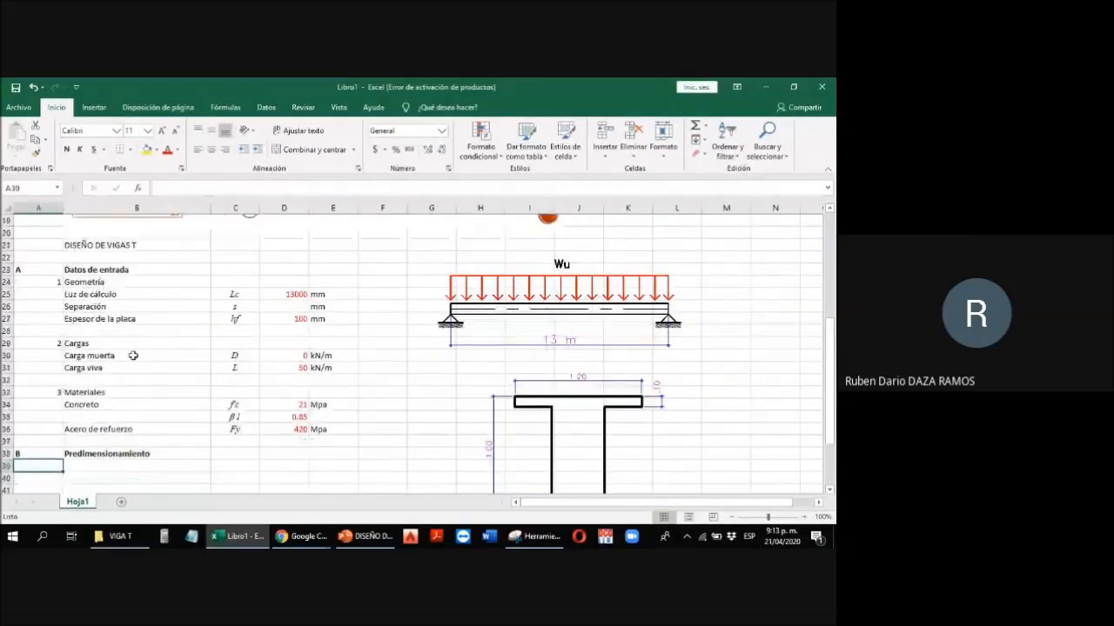
# Step: Enter item number 4 in A39 and the label Altura de la viga in B39
pyautogui.write('1')
pyautogui.press('Return')
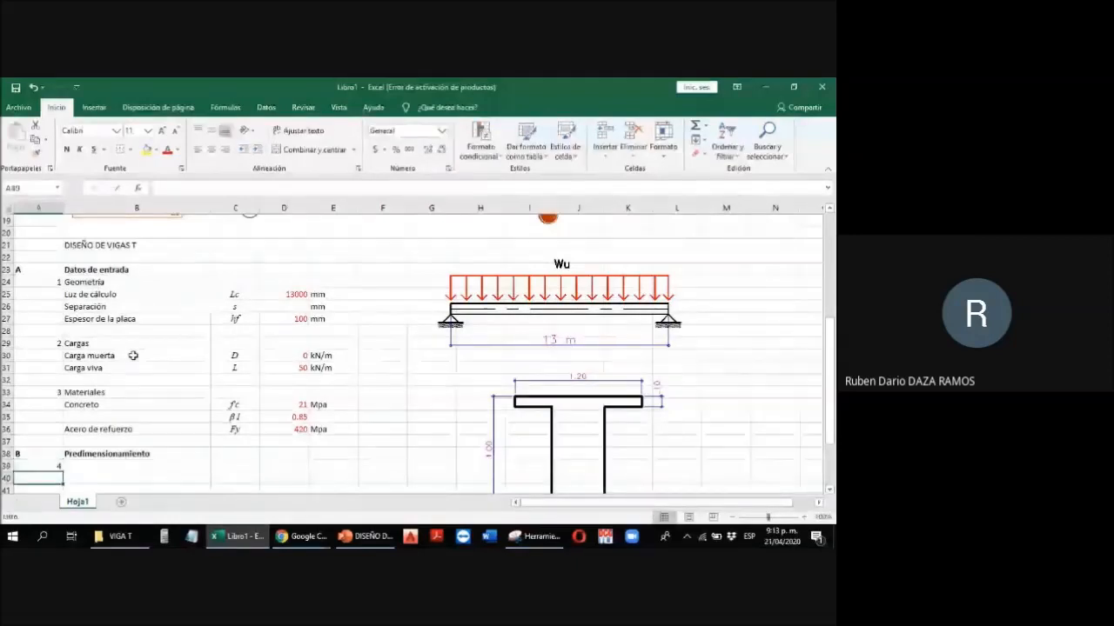
pyautogui.press('Up')
pyautogui.press('Right')
pyautogui.scroll(6, 107, 367)
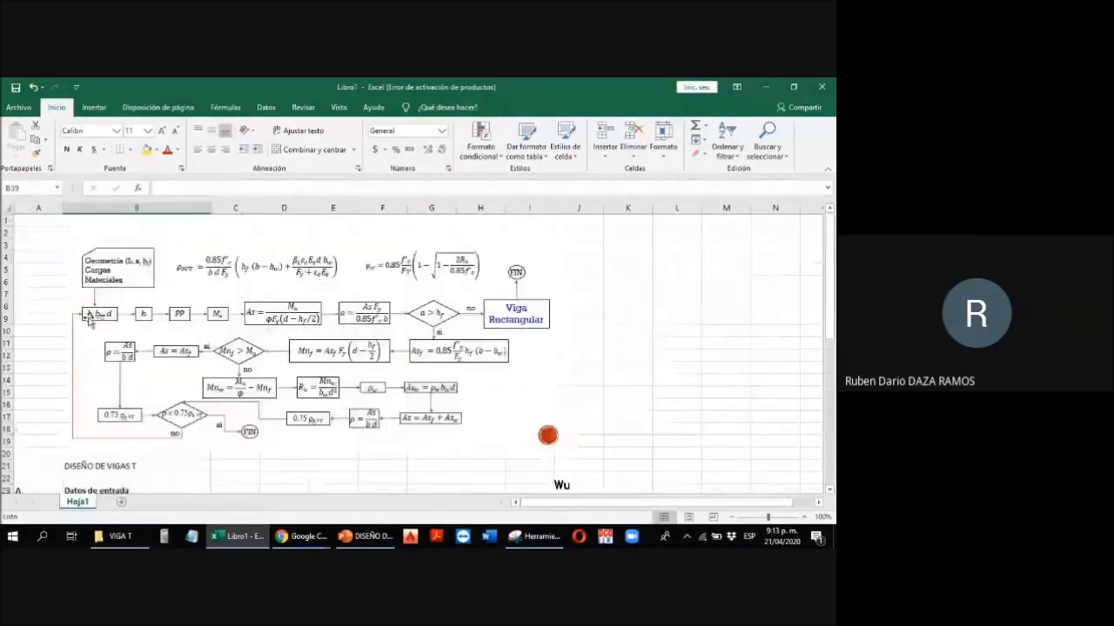
pyautogui.scroll(-8, 207, 389)
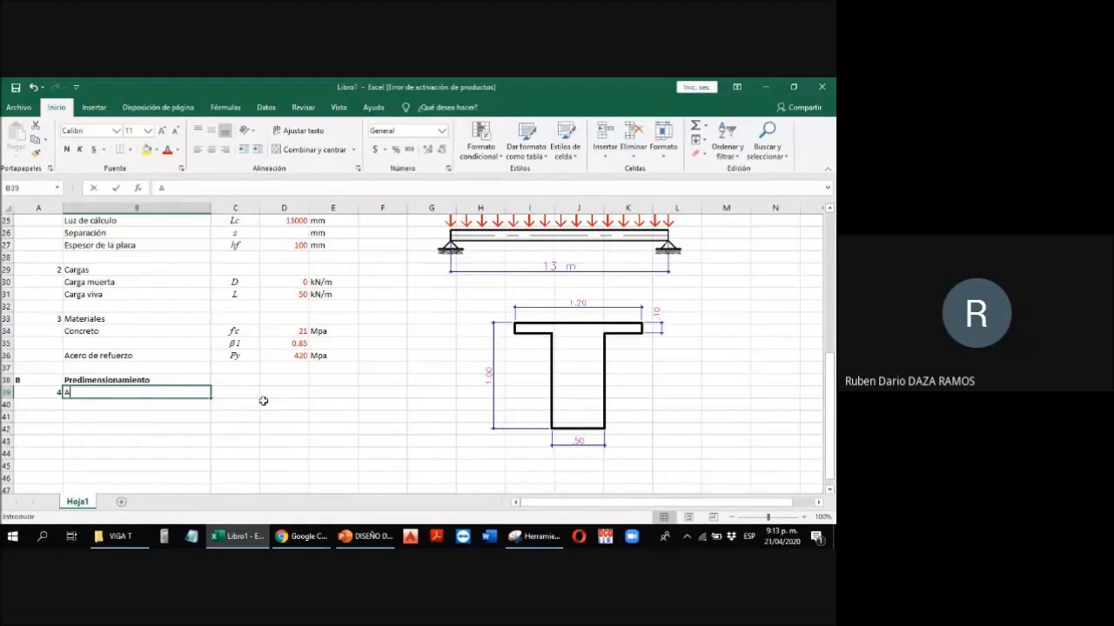
pyautogui.write('Altura de la viga')
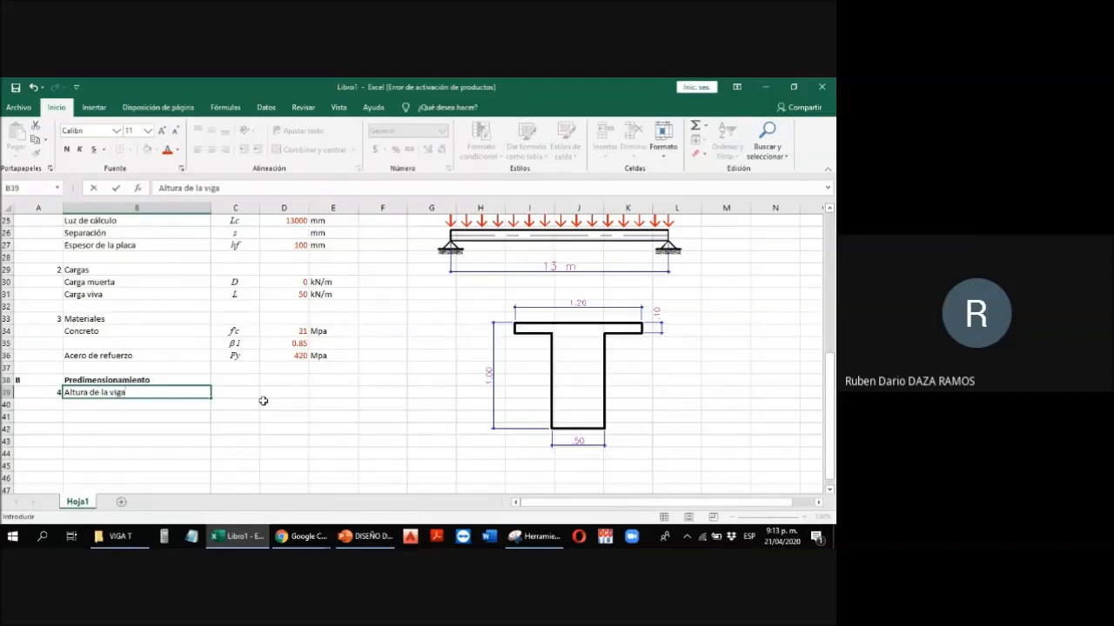
pyautogui.press('Tab')
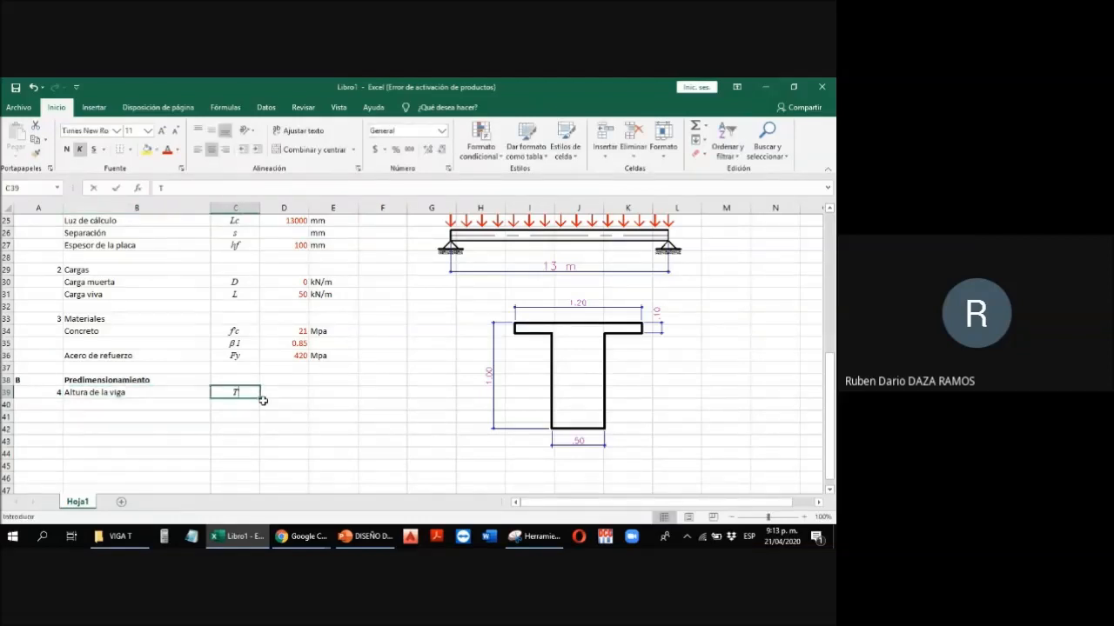
pyautogui.write('Tab')
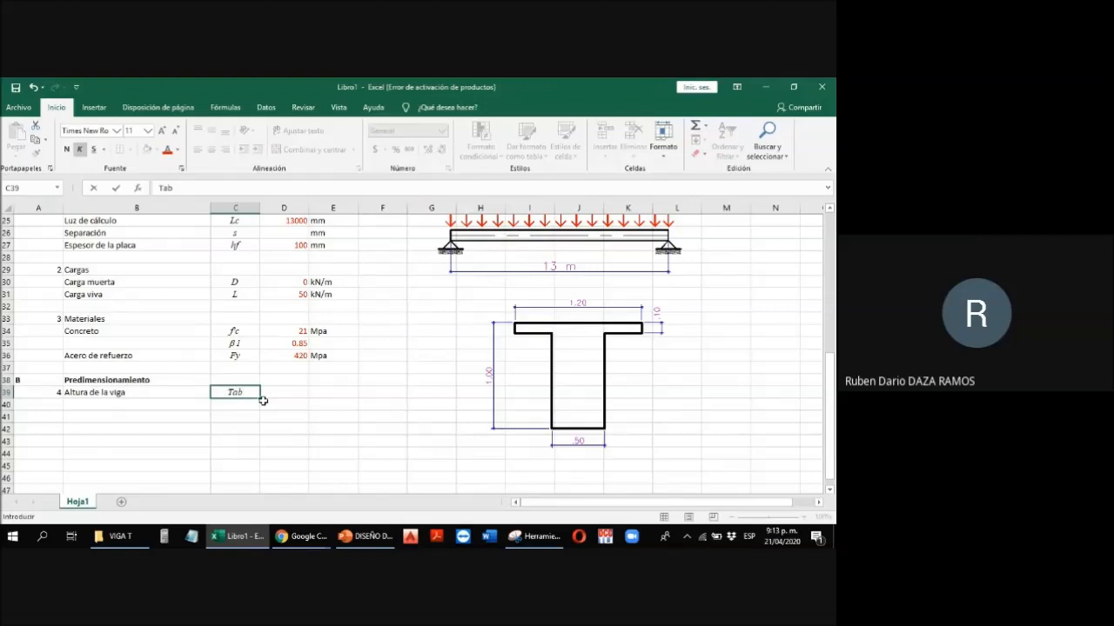
pyautogui.press('Return')
pyautogui.press('Up')
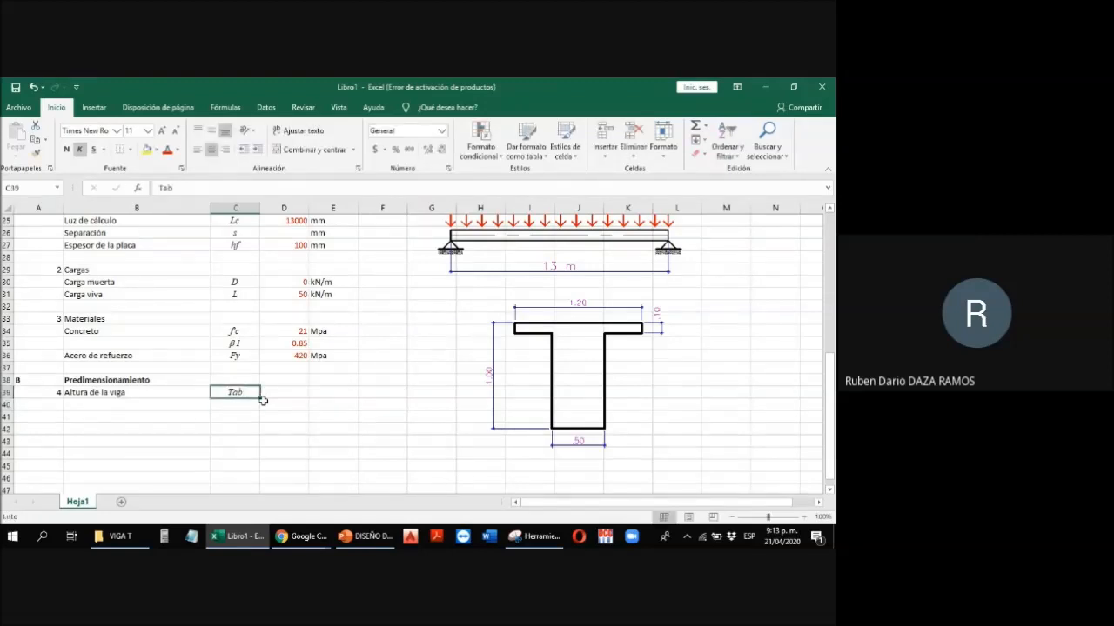
# Step: Append the reference (Tabla CR.9.5) to the beam height label in B39 and set the symbol in C39 to h
pyautogui.press('Left')
pyautogui.press('F2')
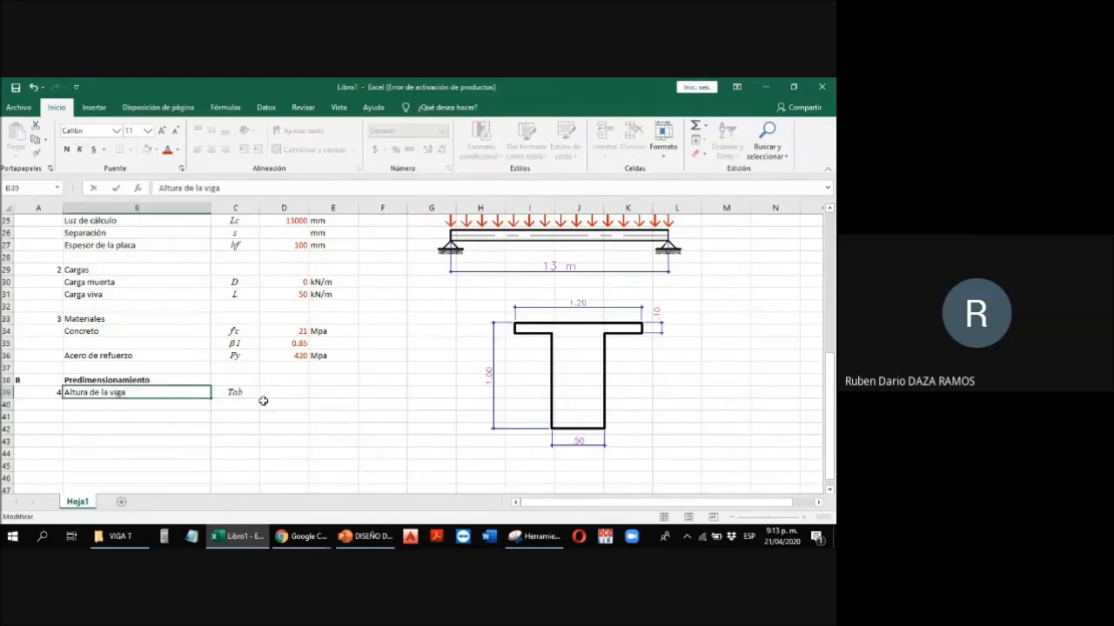
pyautogui.write('(Tabla CR.9.5)')
pyautogui.press('Return')
pyautogui.press('Up')
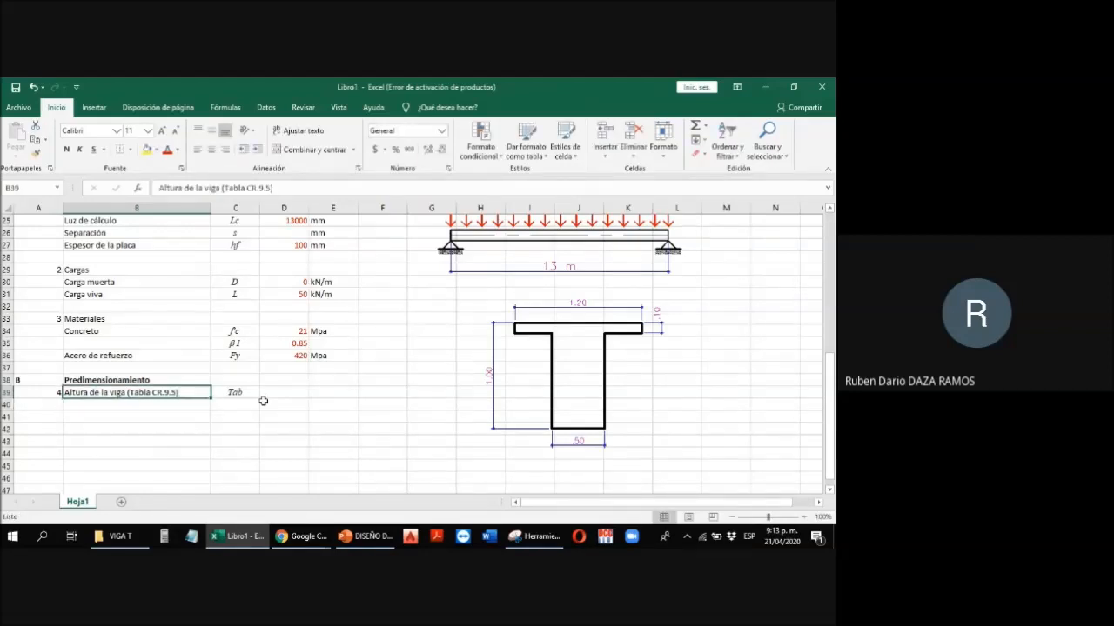
pyautogui.press('Right')
pyautogui.write('h')
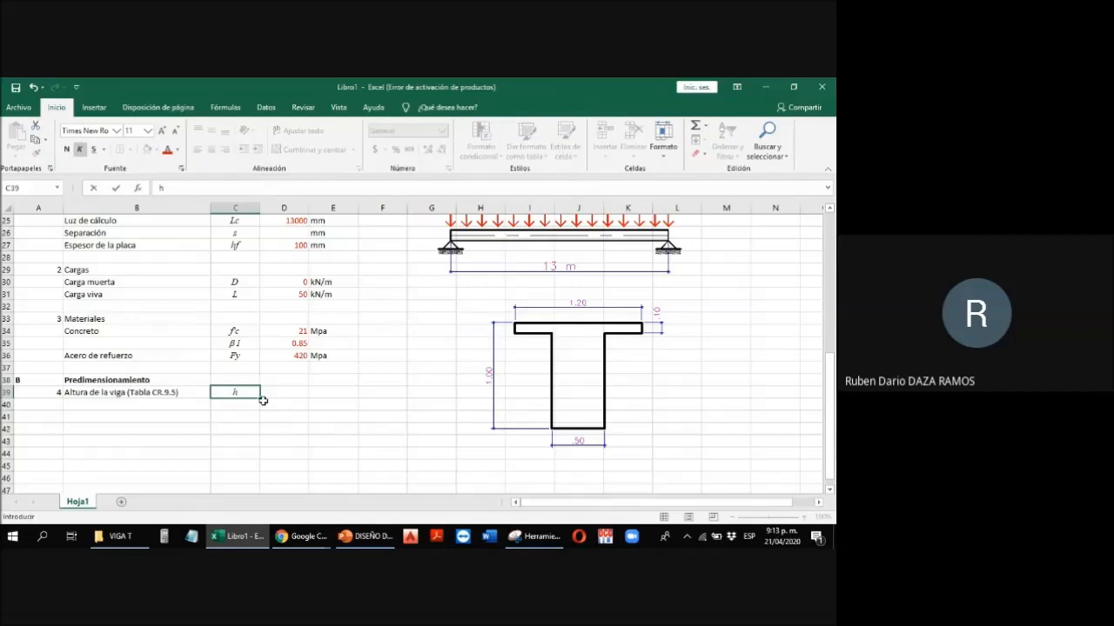
# Step: Calculate the minimum beam height in D39 as the span divided by 14, using the formula =D25/14
pyautogui.press('Right')
pyautogui.press('Right')
pyautogui.press('Left')
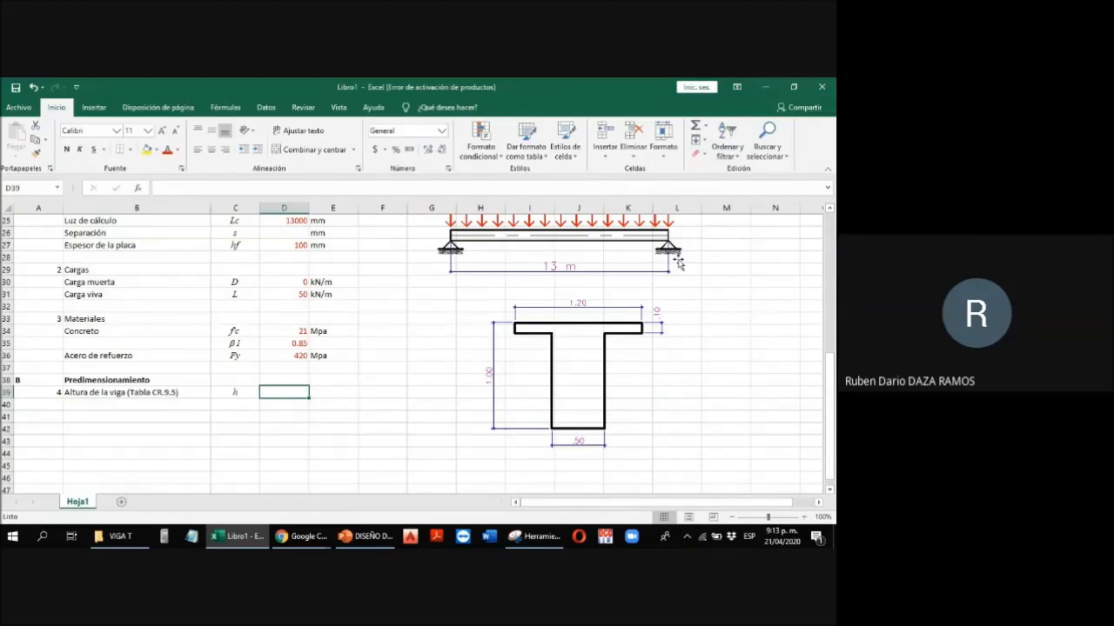
pyautogui.write('=')
pyautogui.press('Up')
pyautogui.press('Up')
pyautogui.press('Up')
pyautogui.press('Up')
pyautogui.press('Up')
pyautogui.press('Up')
pyautogui.press('Up')
pyautogui.press('Up')
pyautogui.press('Up')
pyautogui.press('Up')
pyautogui.press('Up')
pyautogui.press('Up')
pyautogui.press('Up')
pyautogui.press('Up')
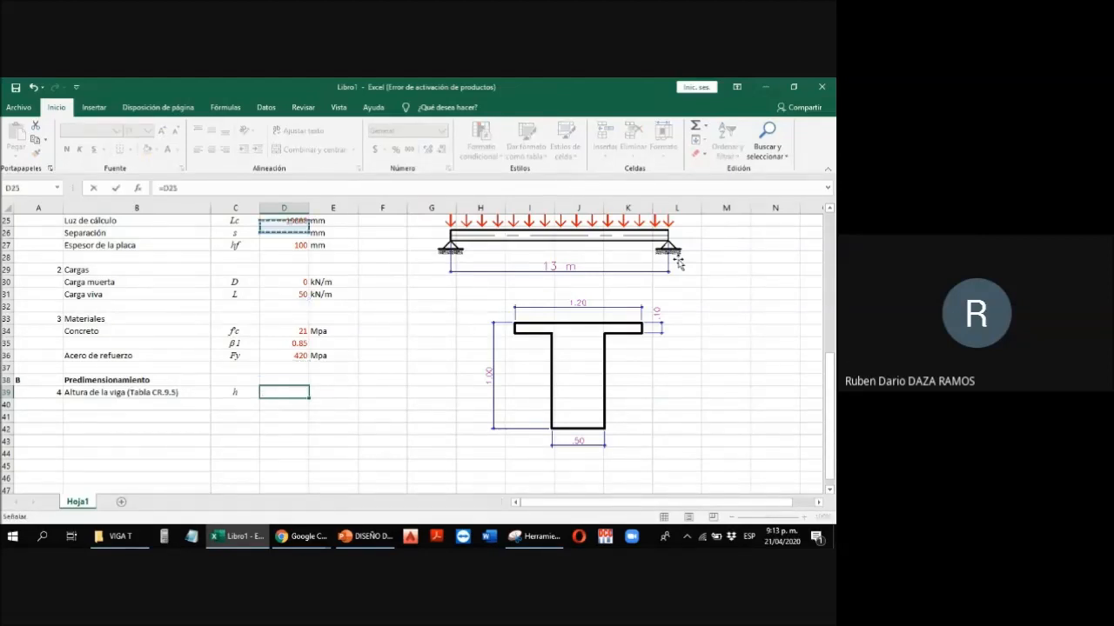
pyautogui.scroll(1, 678, 263)
pyautogui.write('/14')
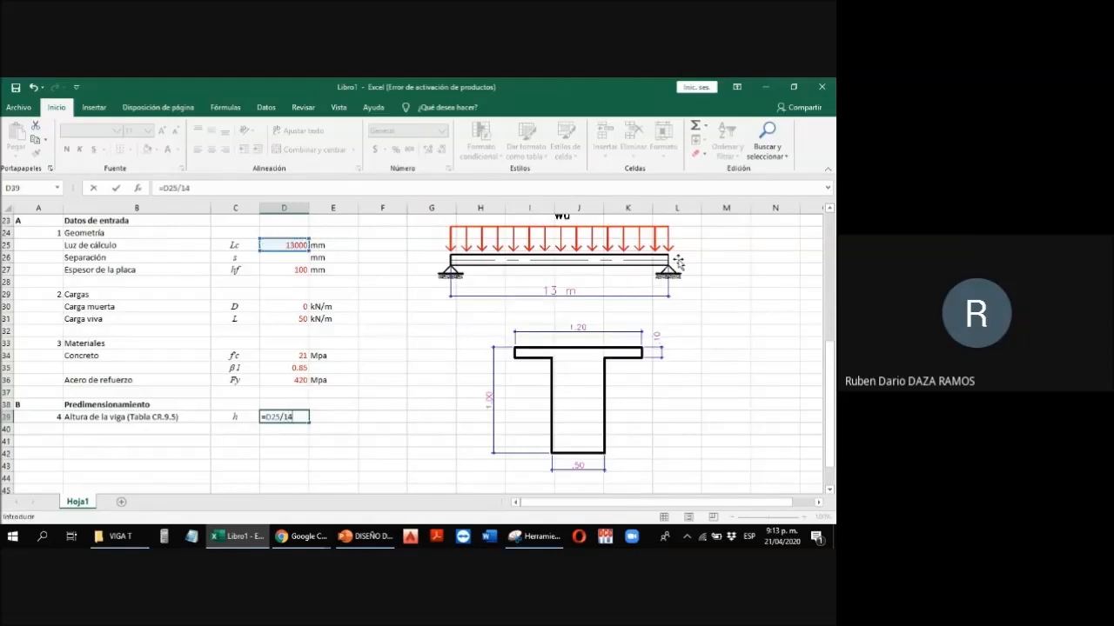
pyautogui.hotkey('ctrl', 'Return')
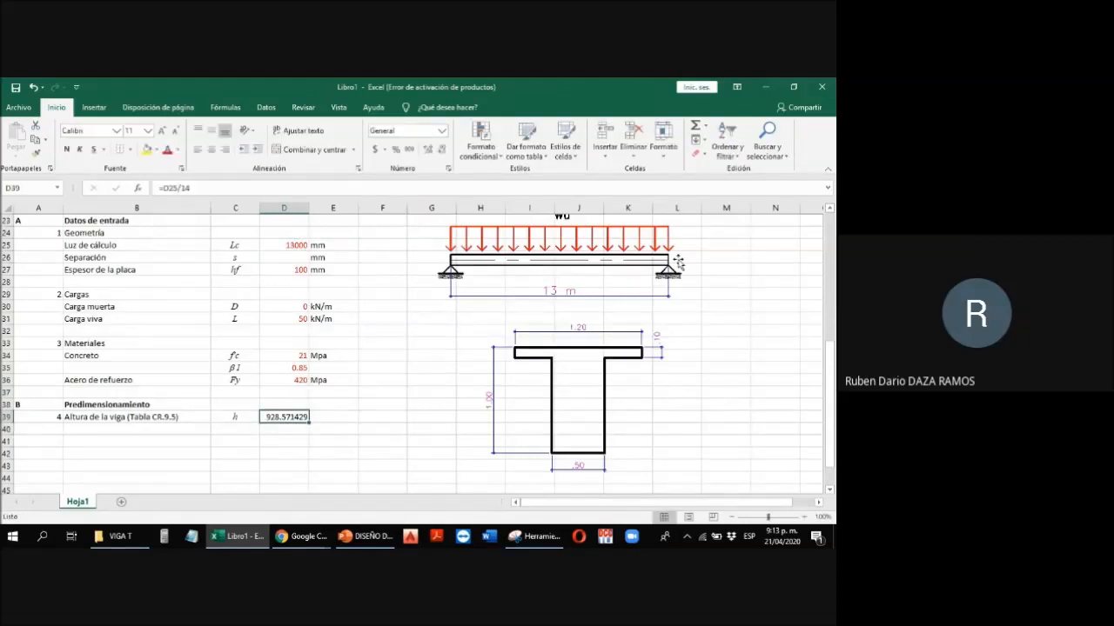
# Step: Show the calculated height in D39 without decimals and add the unit mm in E39
pyautogui.click(442, 151)
pyautogui.click(441, 150)
pyautogui.click(441, 150)
pyautogui.click(441, 150)
pyautogui.click(441, 150)
pyautogui.click(441, 151)
pyautogui.press('Right')
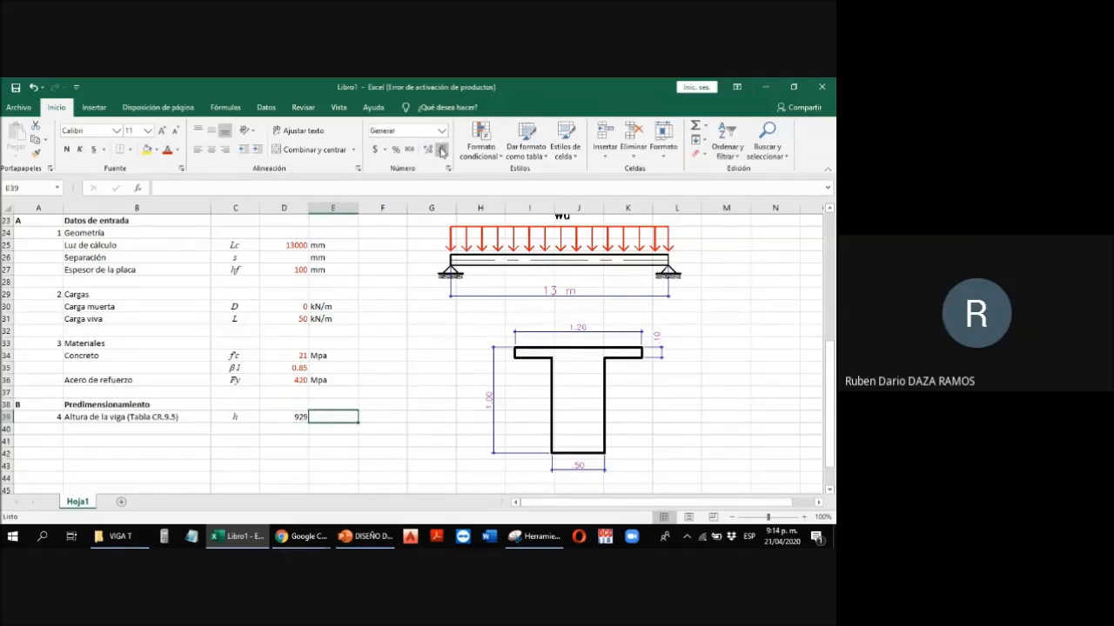
pyautogui.write('mm')
pyautogui.press('Return')
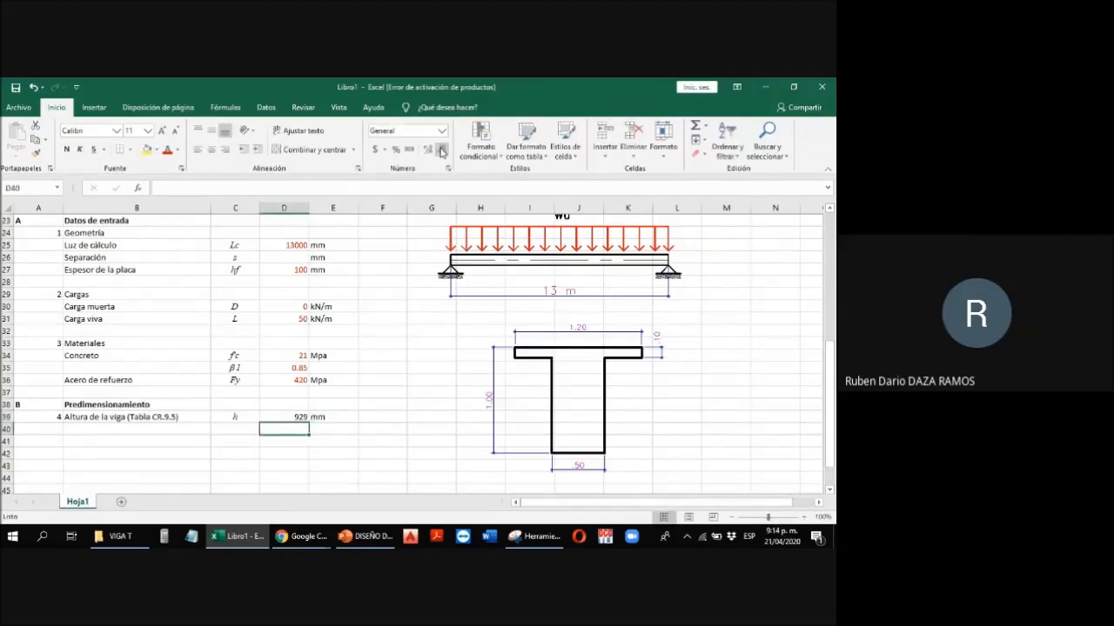
# Step: Enter the chosen beam height in row 40 with symbol h in C40, a red 1000 in D40 and mm in E40
pyautogui.press('Left')
pyautogui.write('h')
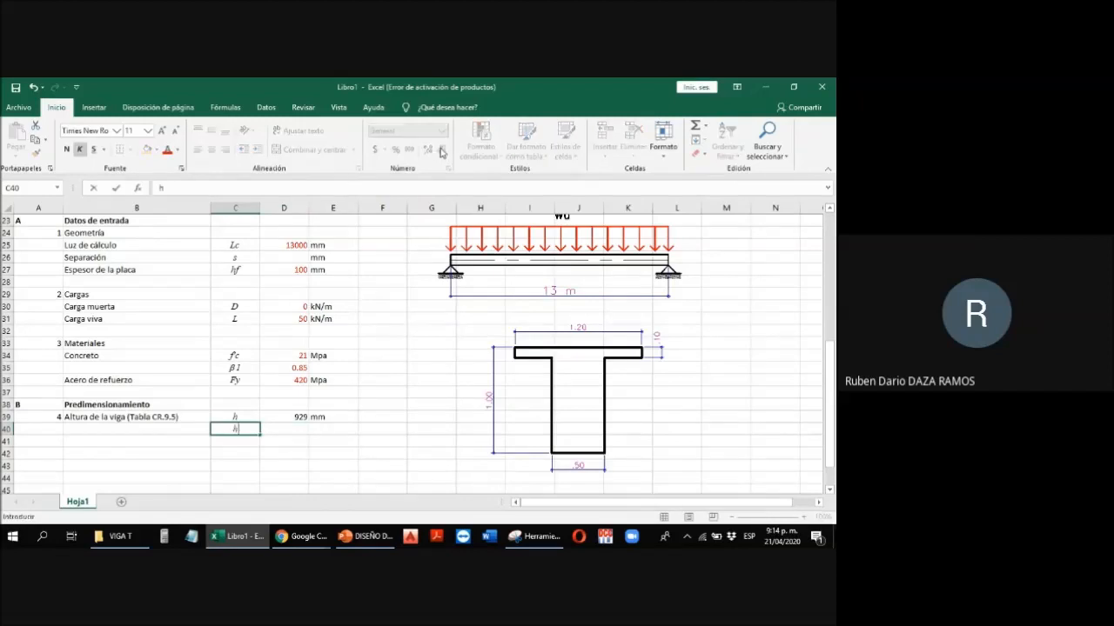
pyautogui.press('Right')
pyautogui.write('1000')
pyautogui.press('Return')
pyautogui.press('Up')
pyautogui.press('Right')
pyautogui.write('mm')
pyautogui.press('Left')
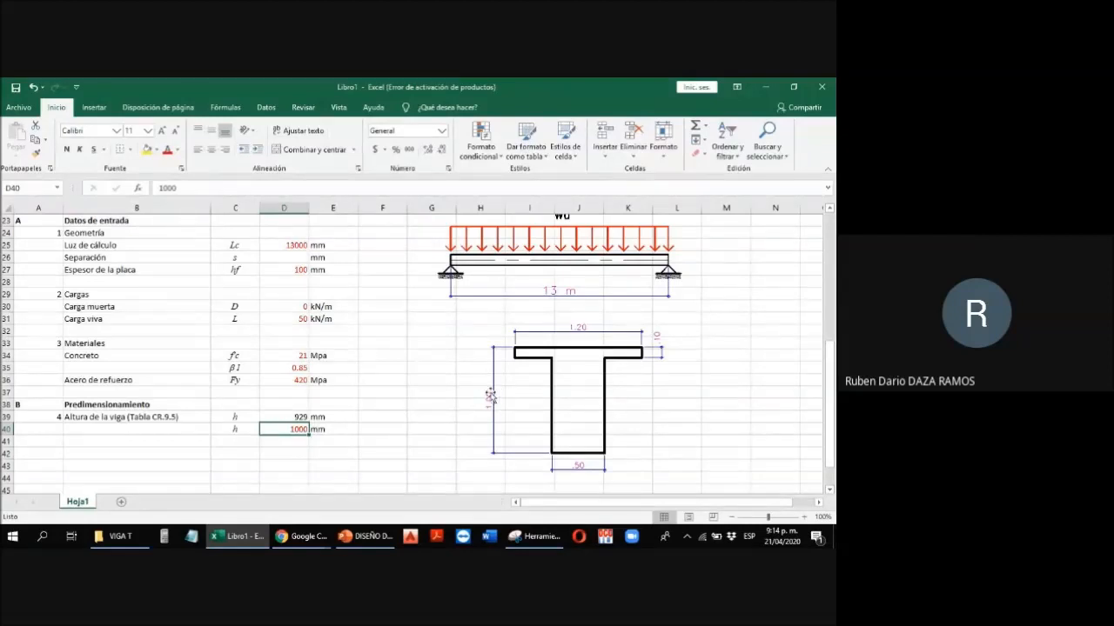
# Step: Add the row label Ancho del alma de la viga in B41 with the symbol bw in C41
pyautogui.click(174, 443)
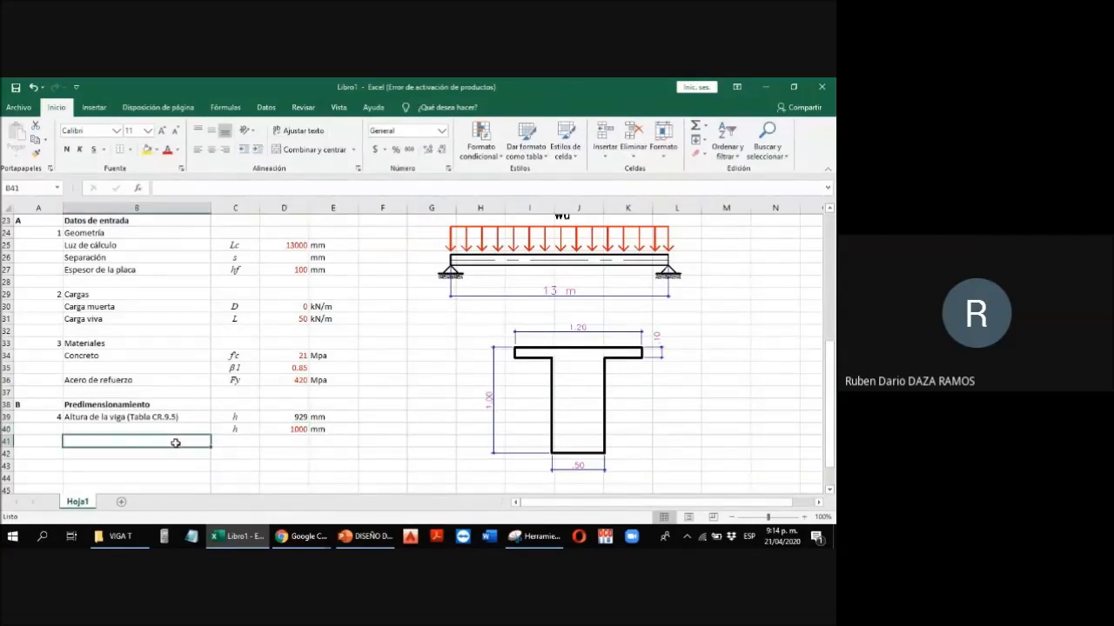
pyautogui.scroll(6, 218, 382)
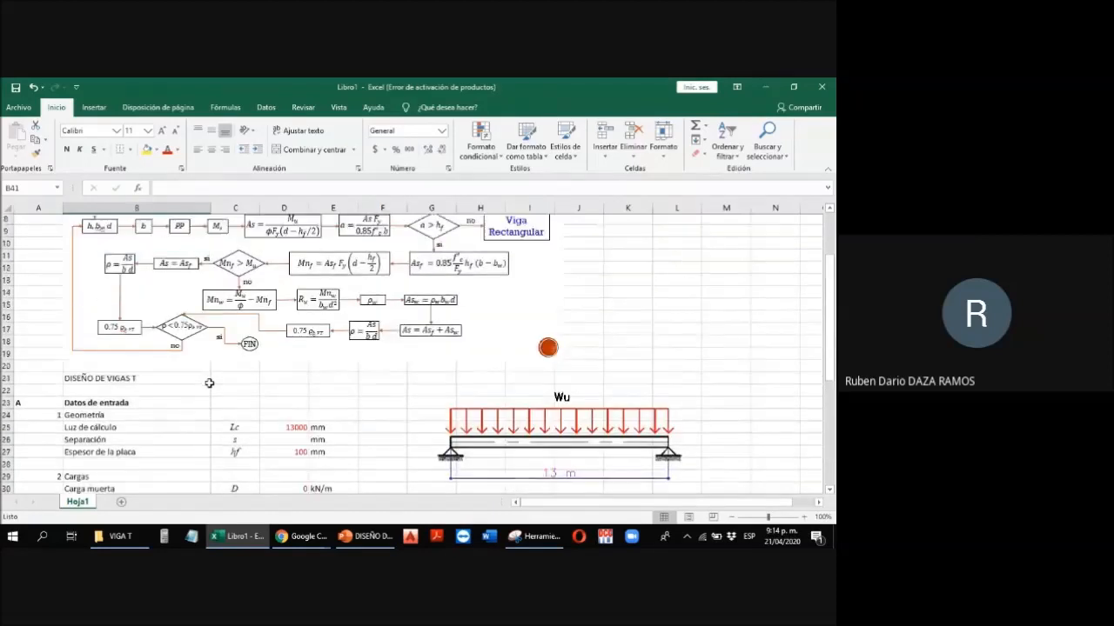
pyautogui.scroll(-6, 224, 384)
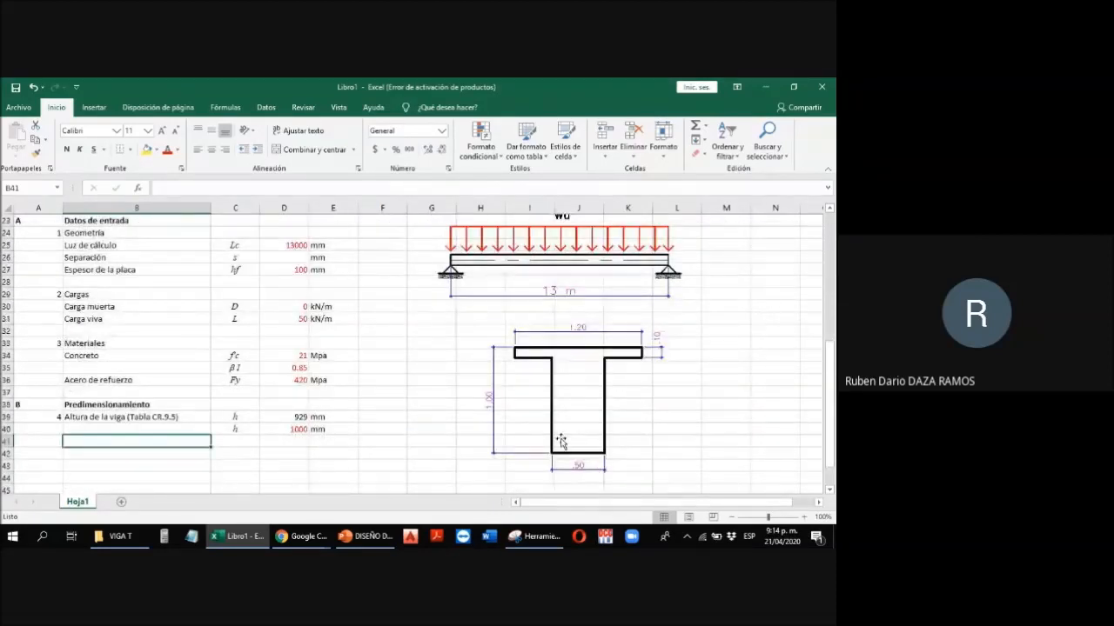
pyautogui.write('Ancho de')
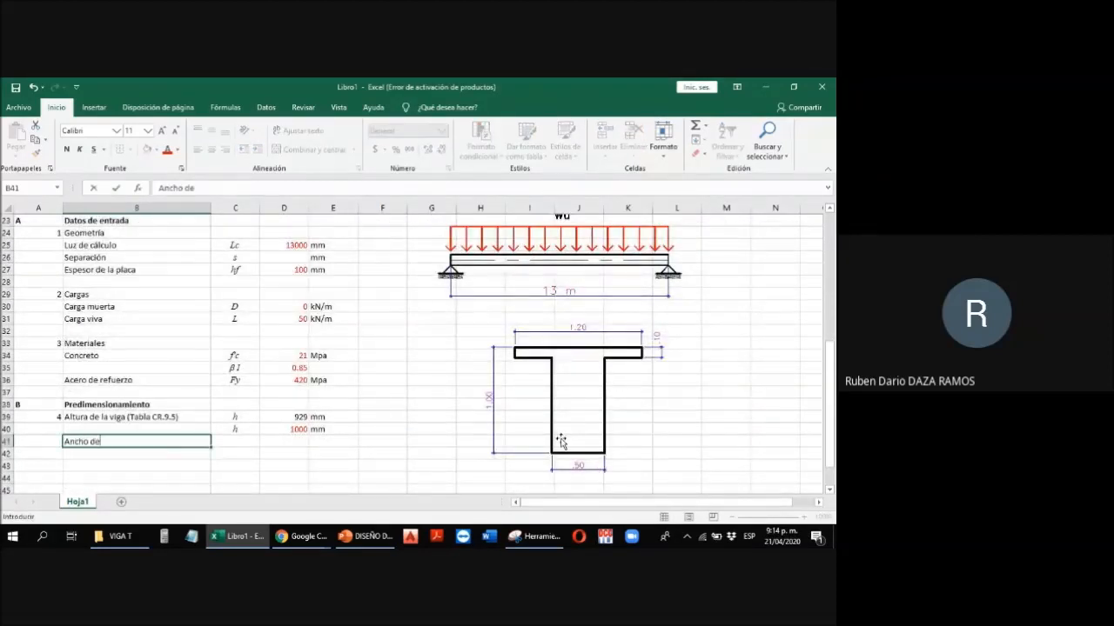
pyautogui.write('l alma de la')
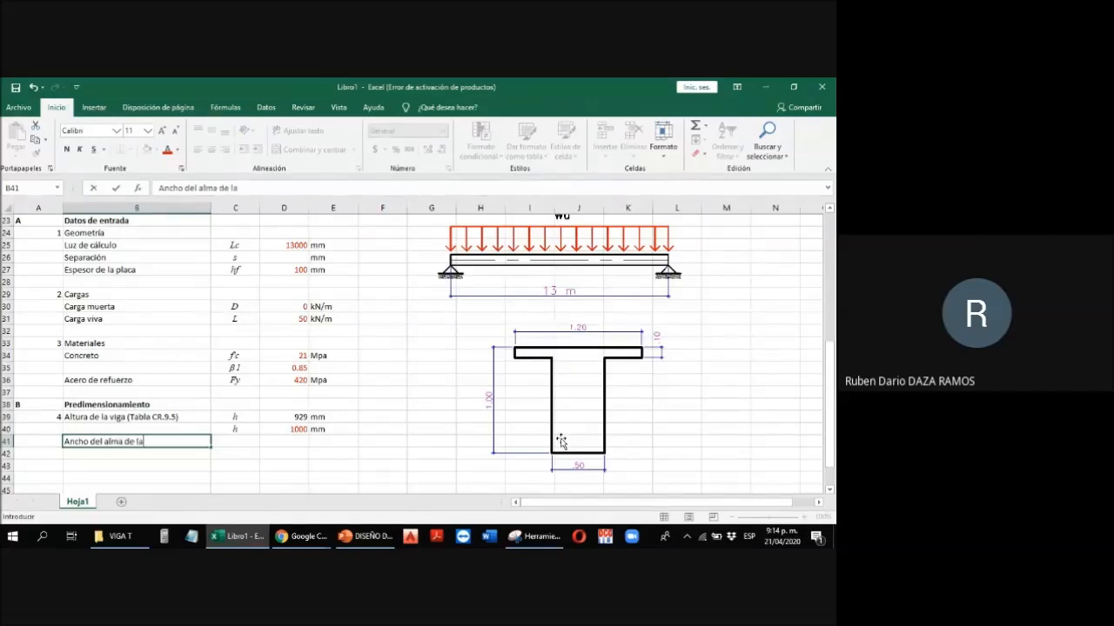
pyautogui.write(' viga')
pyautogui.press('Tab')
pyautogui.write('bw')
pyautogui.press('Tab')
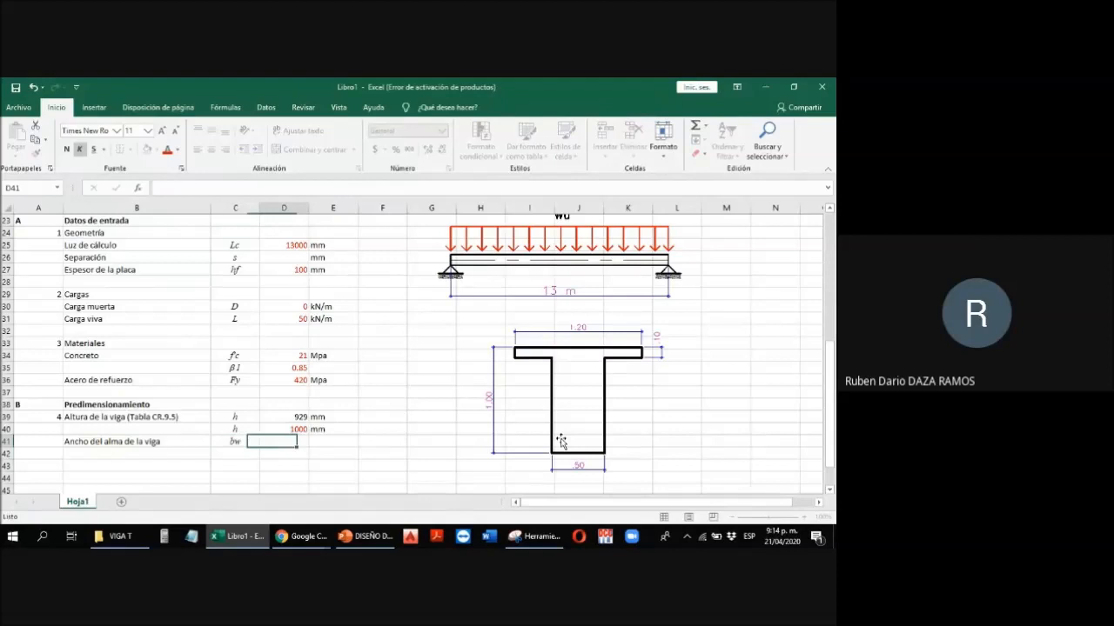
# Step: Enter the web width 500 in D41 with the unit mm in E41
pyautogui.write('500')
pyautogui.press('Tab')
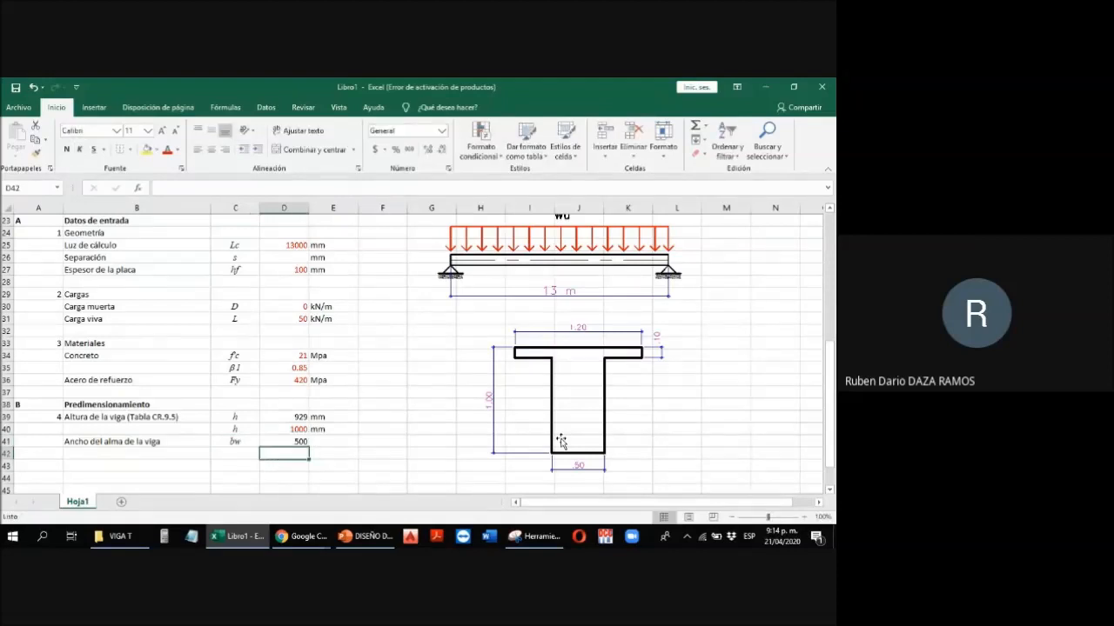
pyautogui.write('mm')
pyautogui.press('Left')
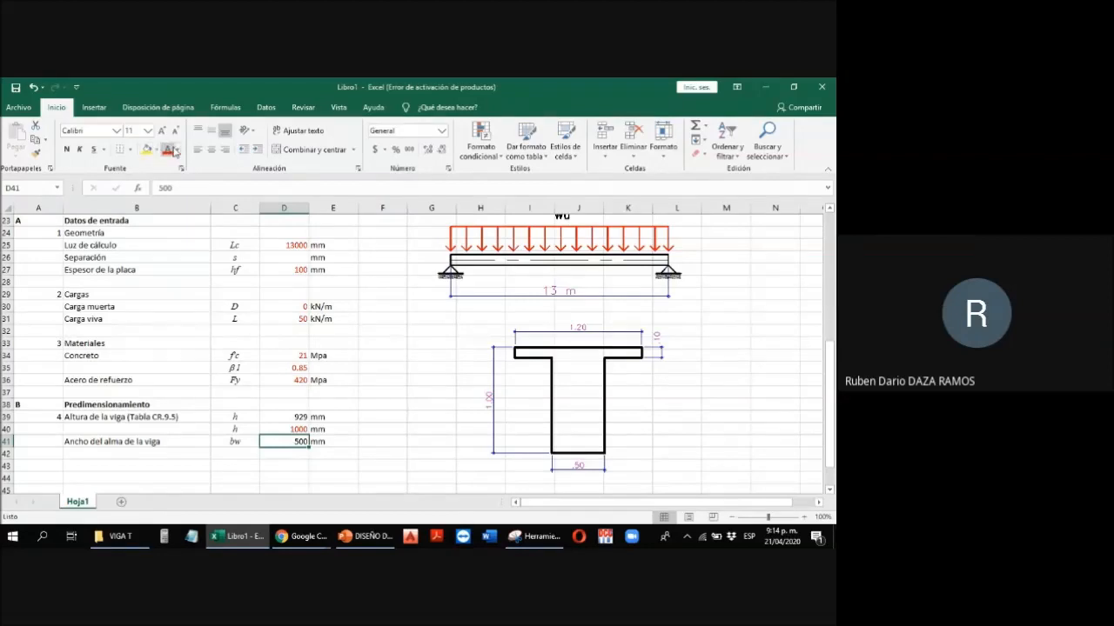
# Step: Enter the row label Recubrimiento in B42 below the web width row
pyautogui.click(174, 456)
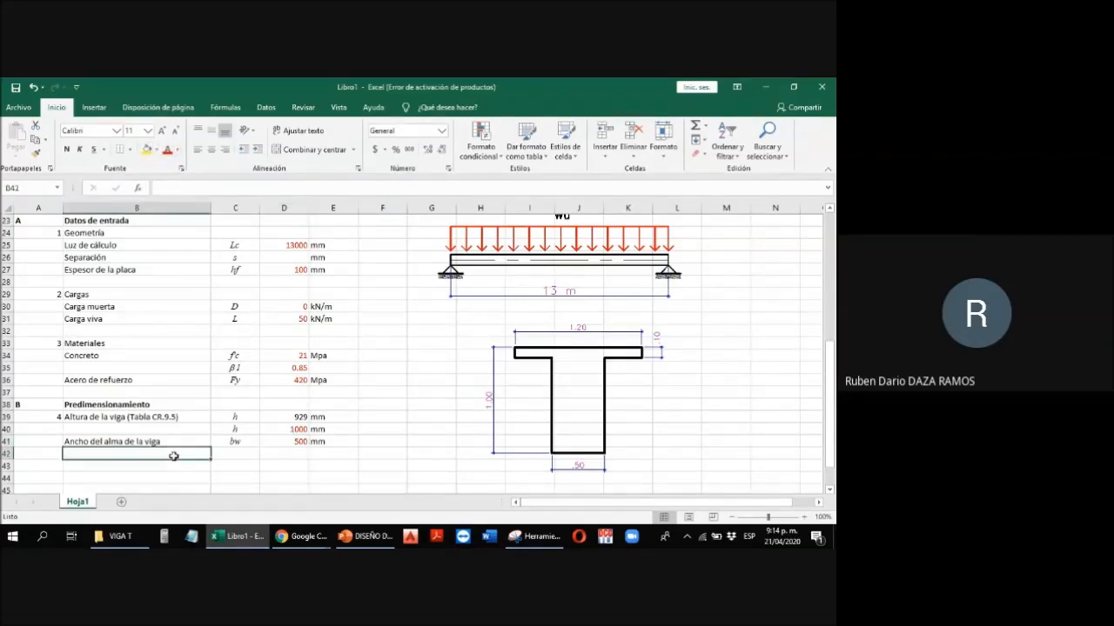
pyautogui.scroll(7, 174, 456)
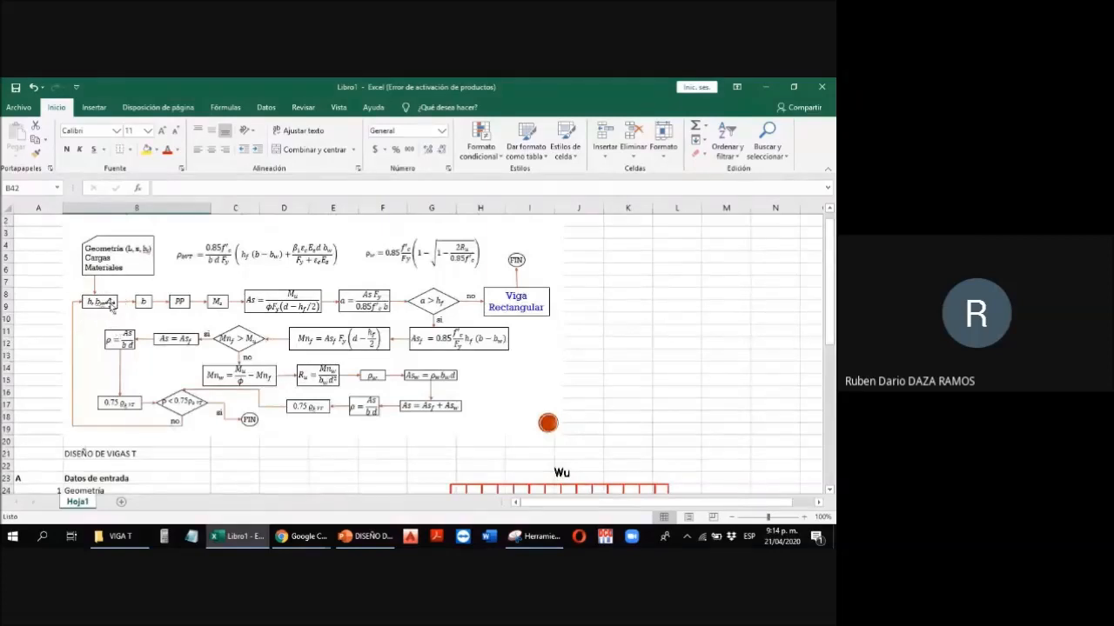
pyautogui.scroll(-2, 174, 309)
pyautogui.scroll(-6, 460, 368)
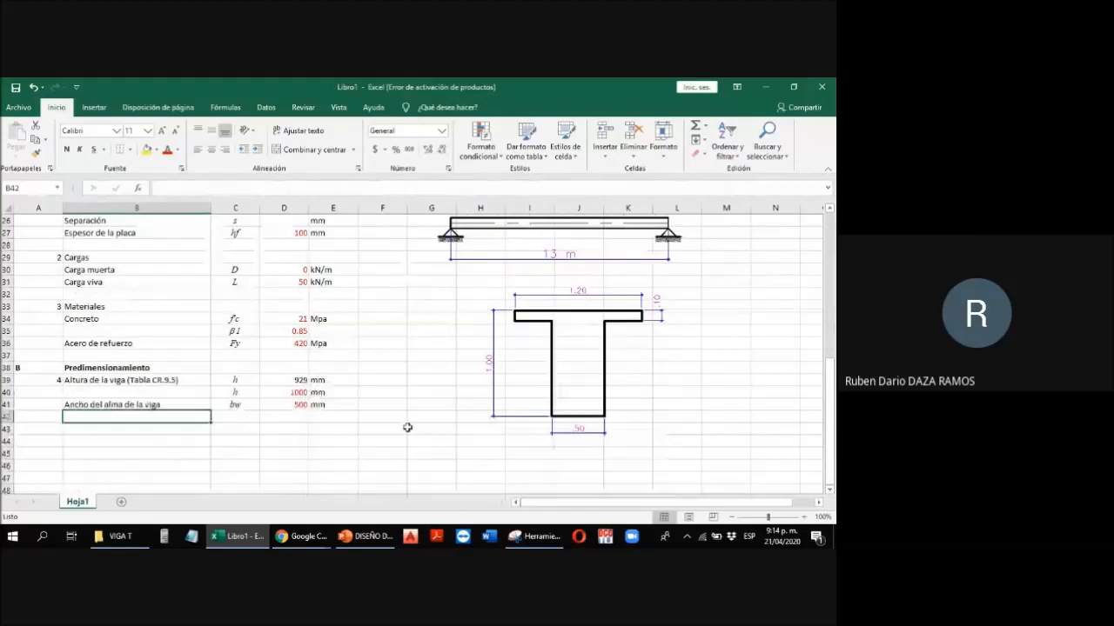
pyautogui.write('Recu')
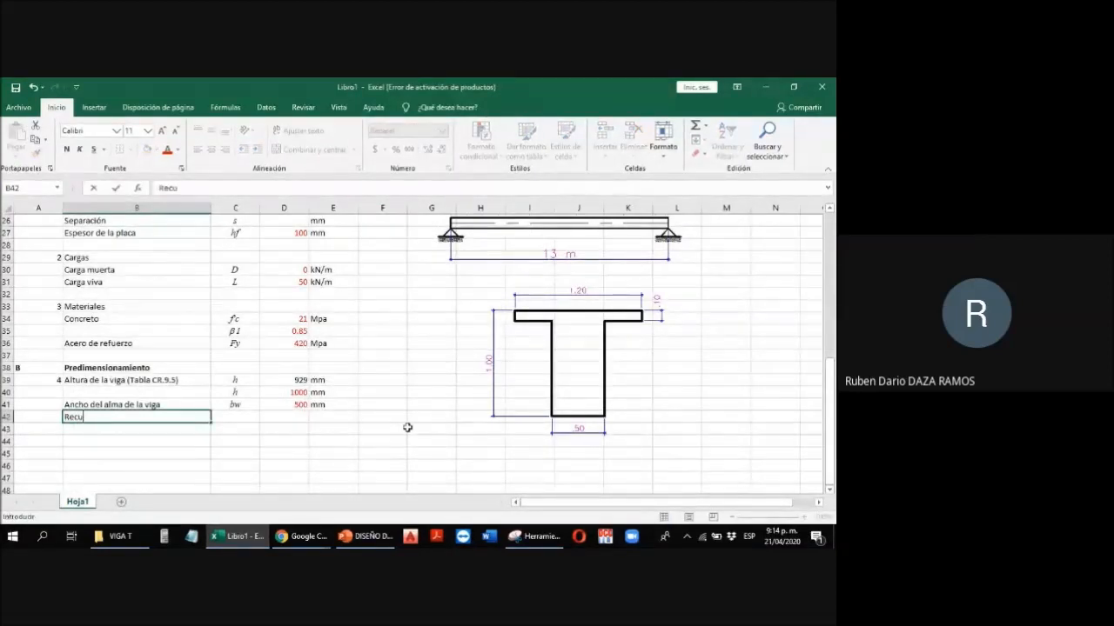
pyautogui.write('brimiento')
pyautogui.hotkey('ctrl', 'Return')
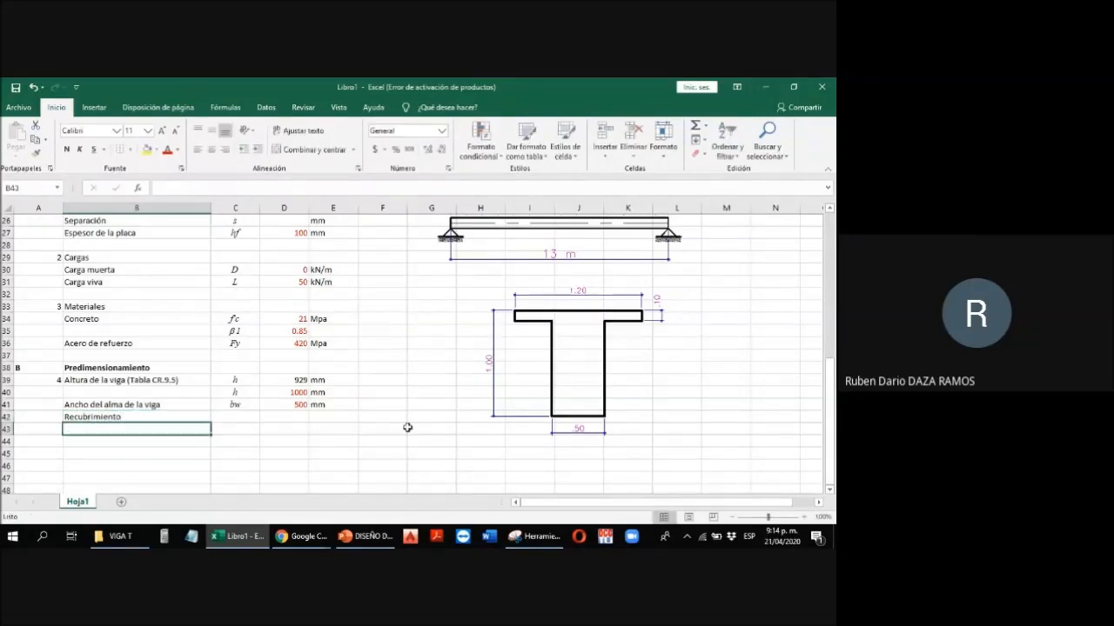
# Step: Enter the label Distancia al centroide de ref in B42 with the symbol d' in C42
pyautogui.write('Dis')
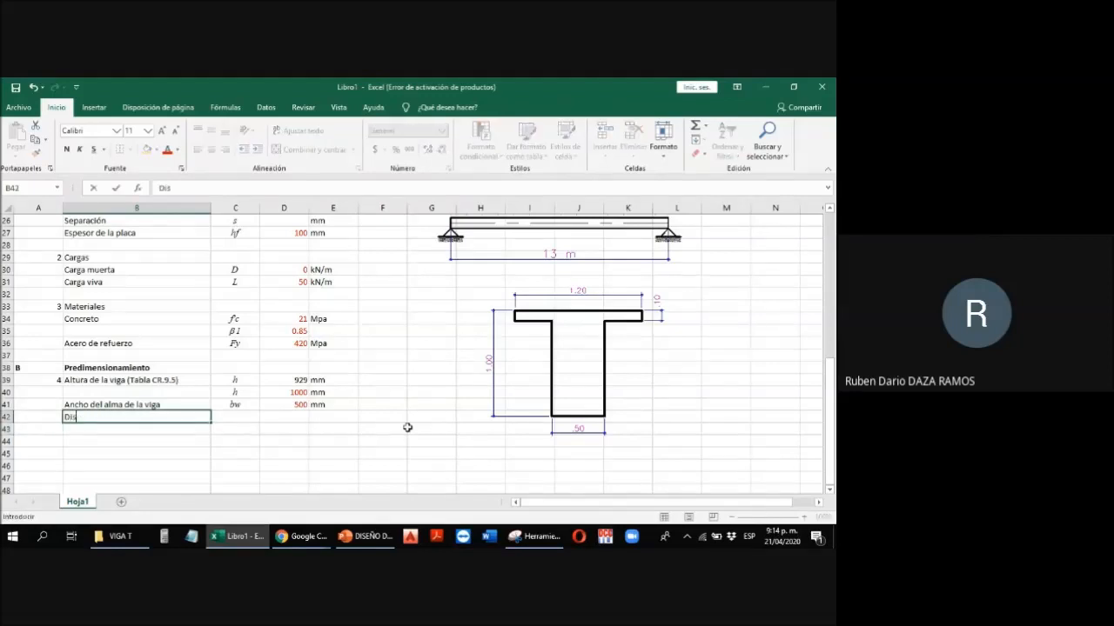
pyautogui.write('tancia al centro')
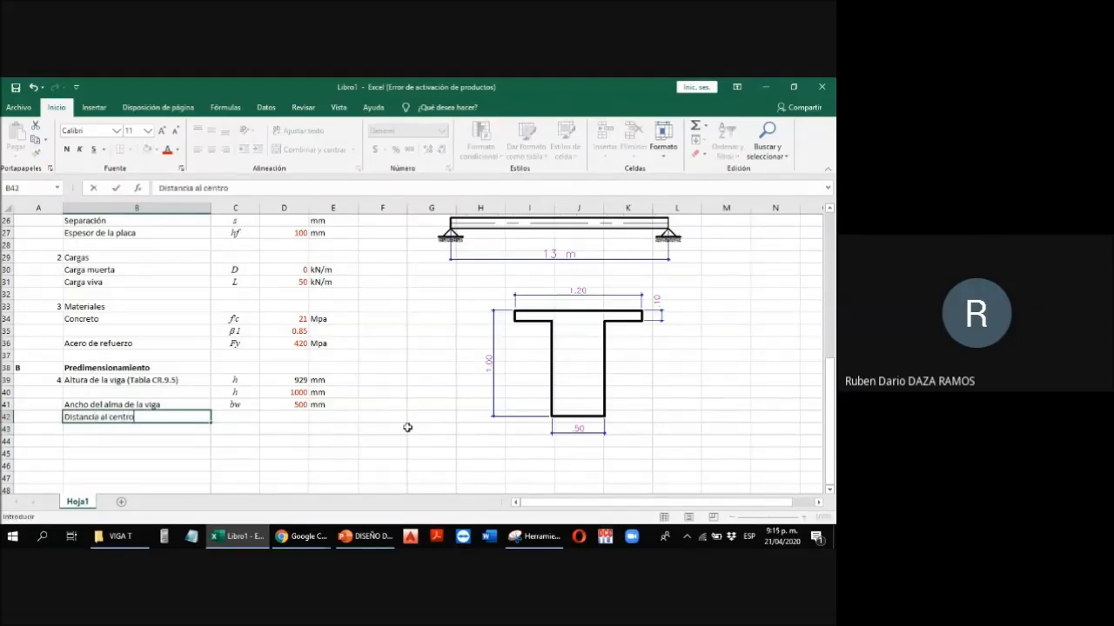
pyautogui.write('ide de ref')
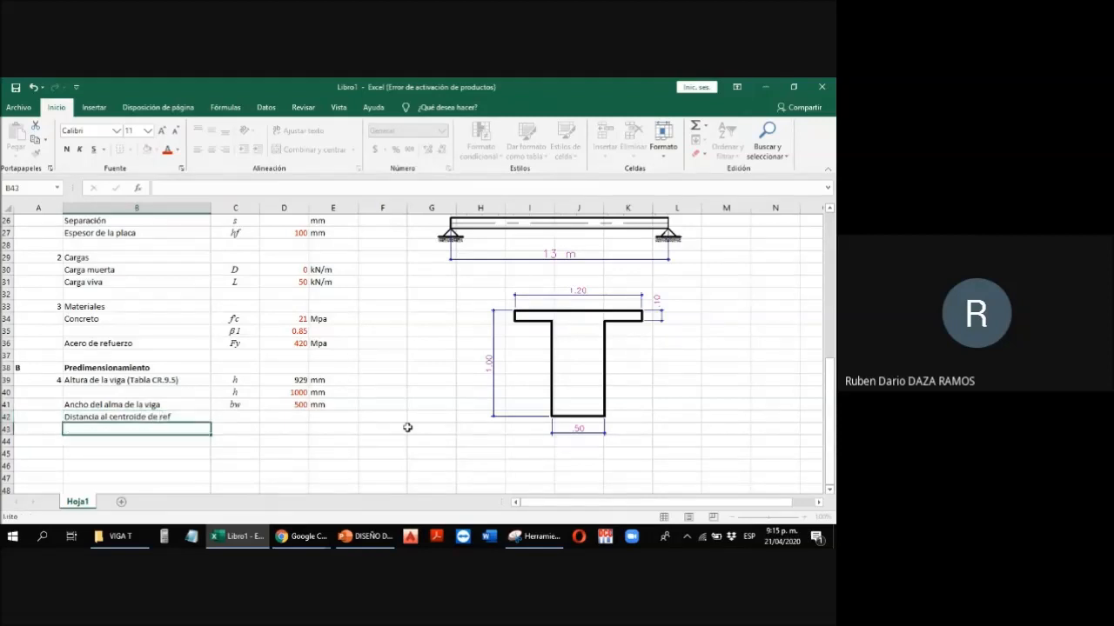
pyautogui.press('Tab')
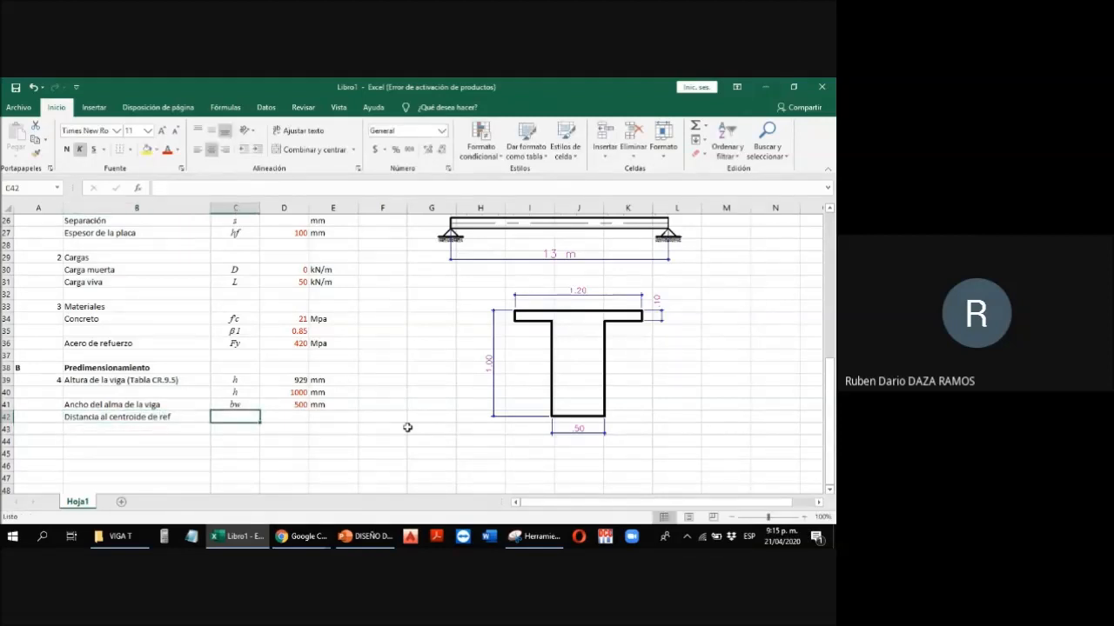
pyautogui.write('d')
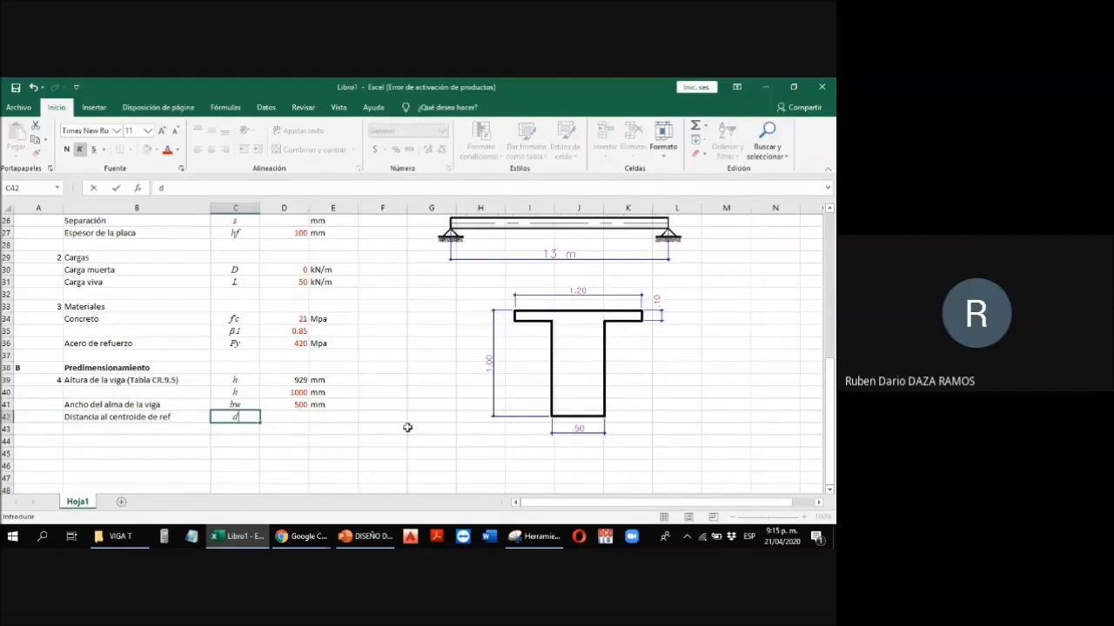
pyautogui.write("'")
pyautogui.press('Tab')
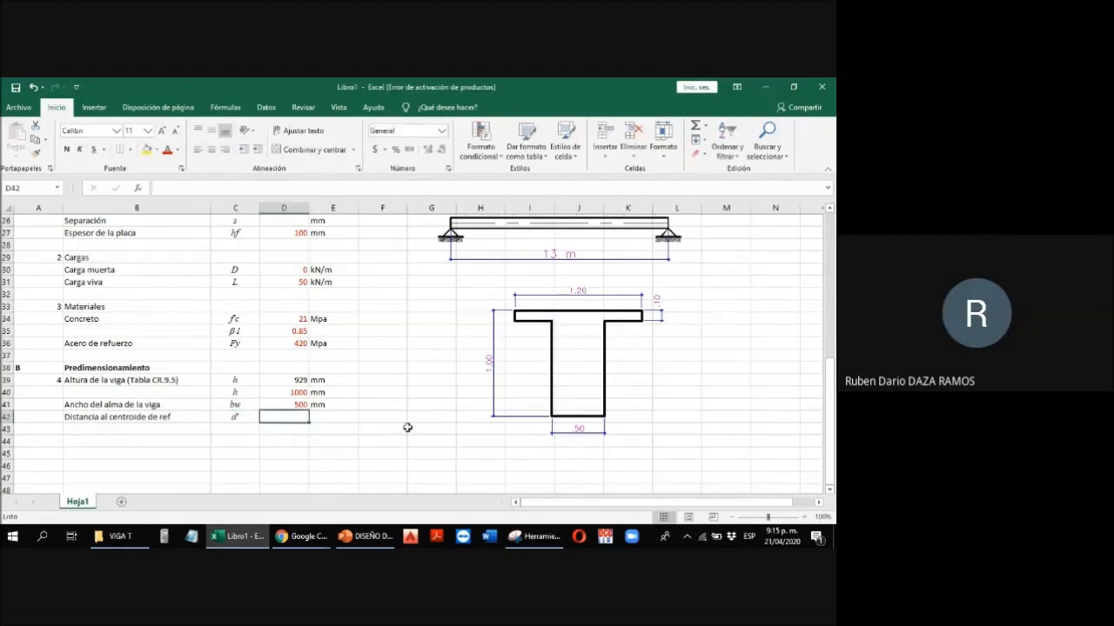
# Step: Enter 120 in D42 in red with the unit mm in E42
pyautogui.scroll(2, 503, 303)
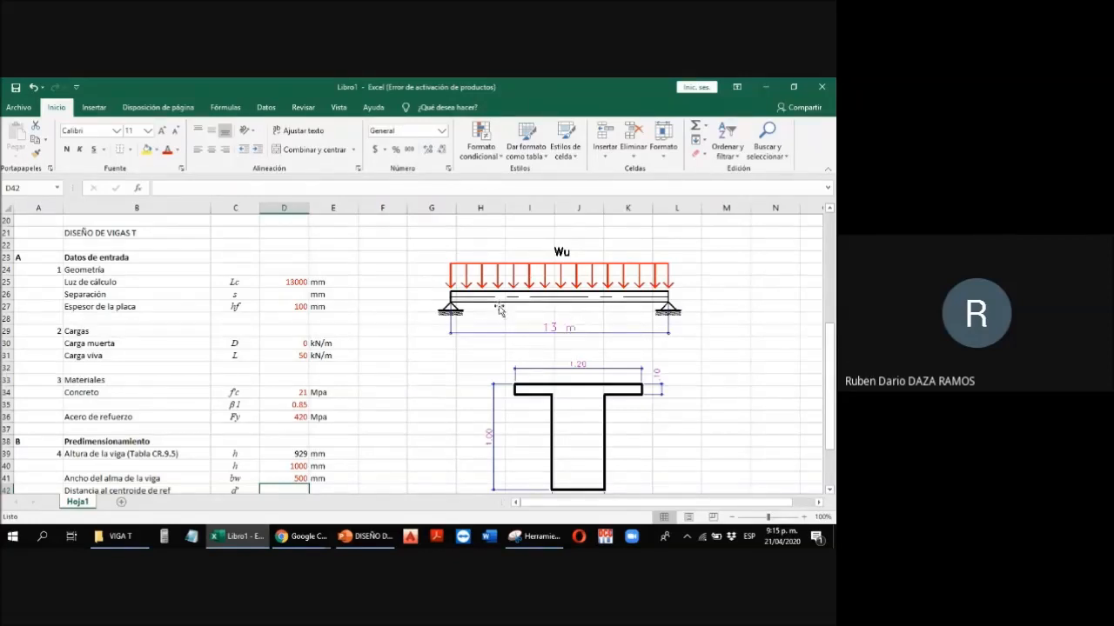
pyautogui.scroll(-3, 500, 311)
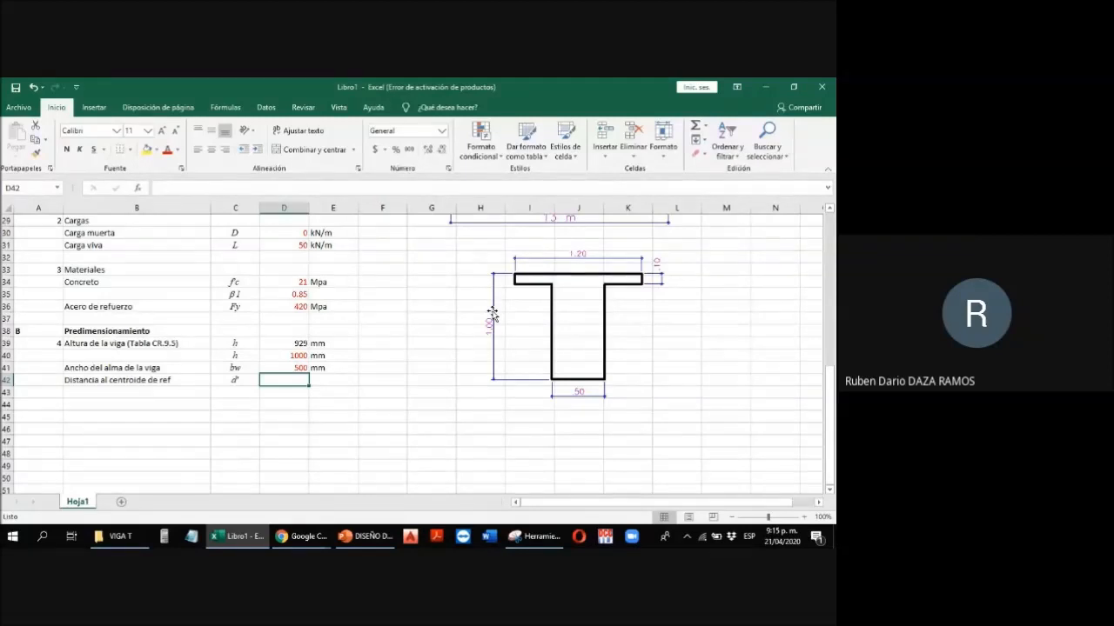
pyautogui.write('120')
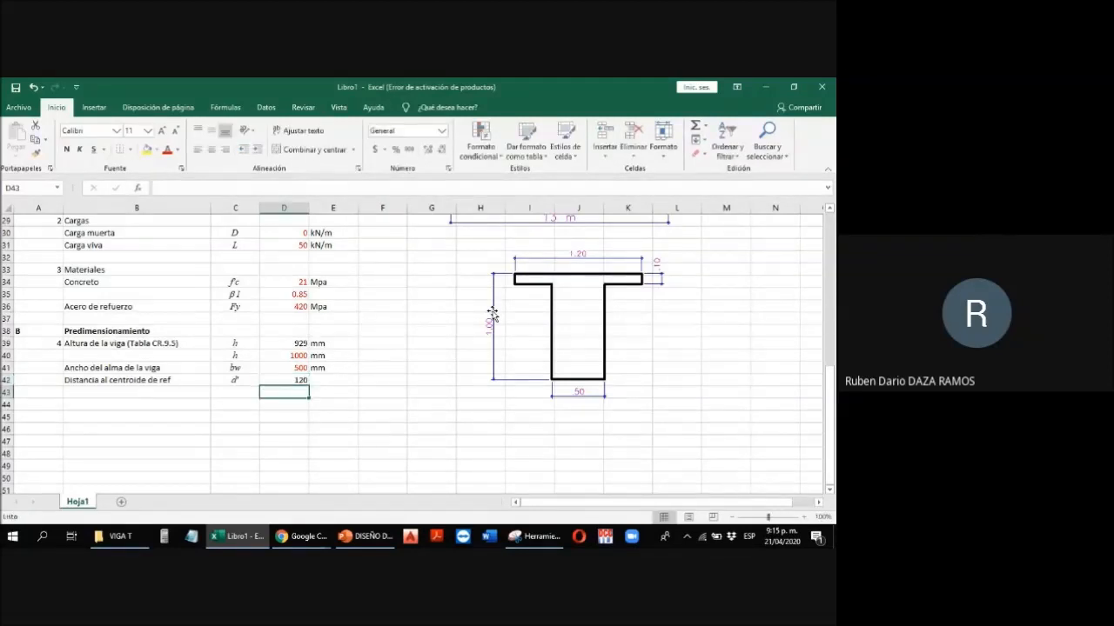
pyautogui.press('Tab')
pyautogui.write('mm')
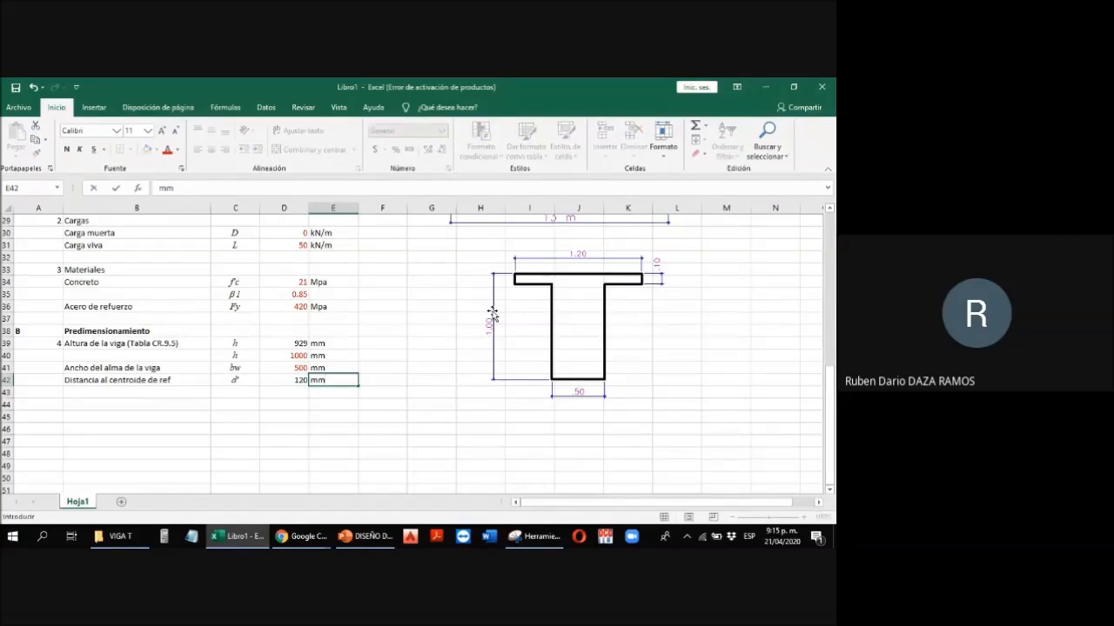
pyautogui.press('Left')
pyautogui.click(168, 154)
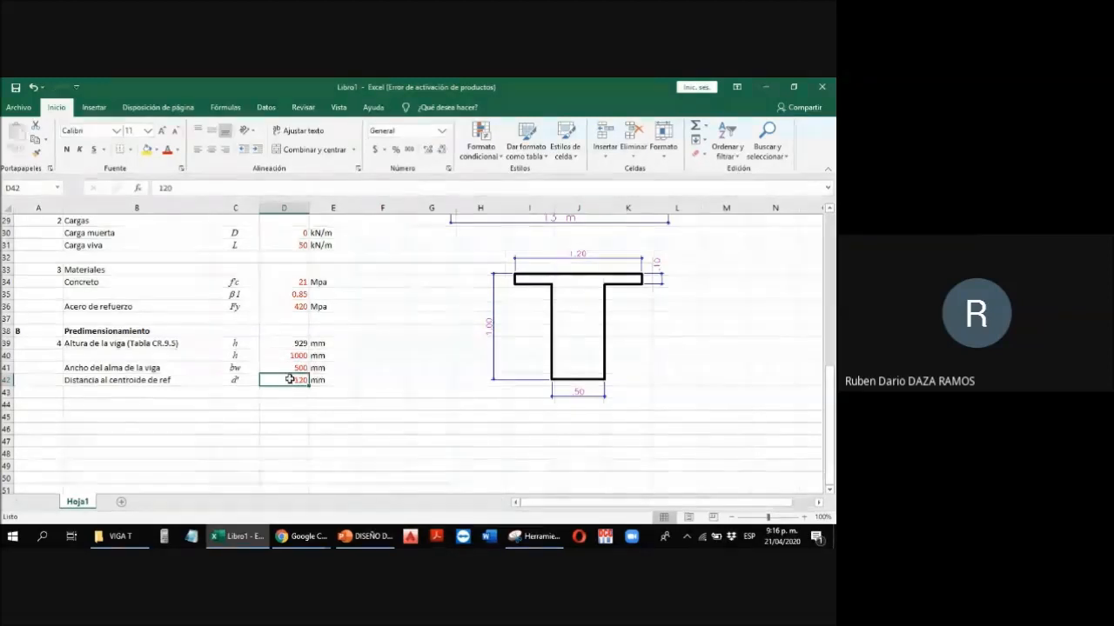
# Step: Add the row label Altura efectiva in B43 with the symbol d in C43
pyautogui.click(169, 396)
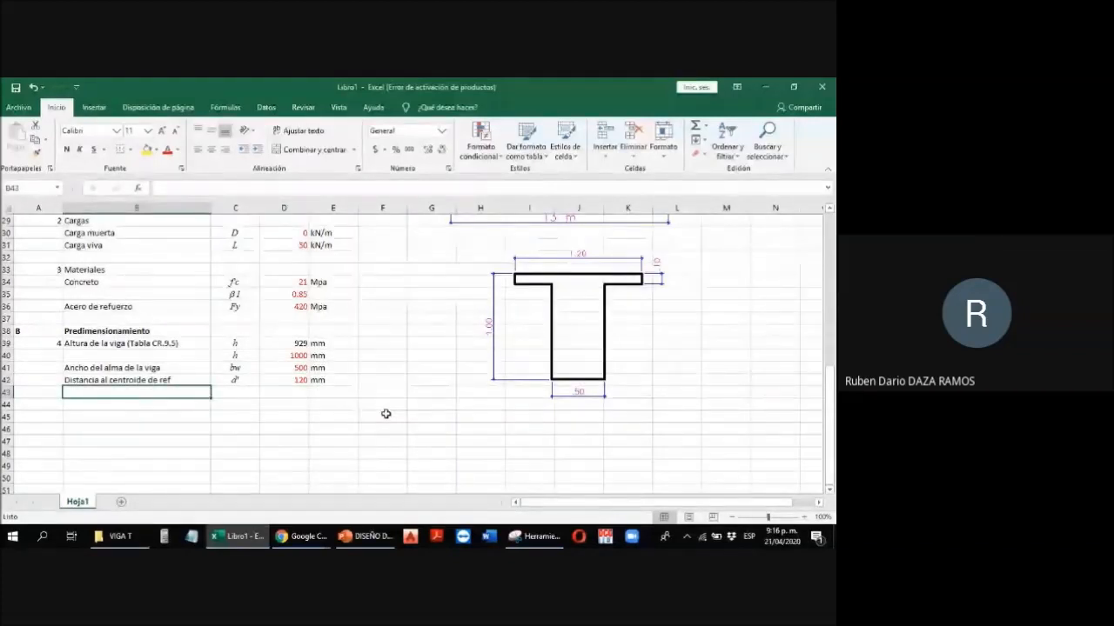
pyautogui.write('Altura efectiva')
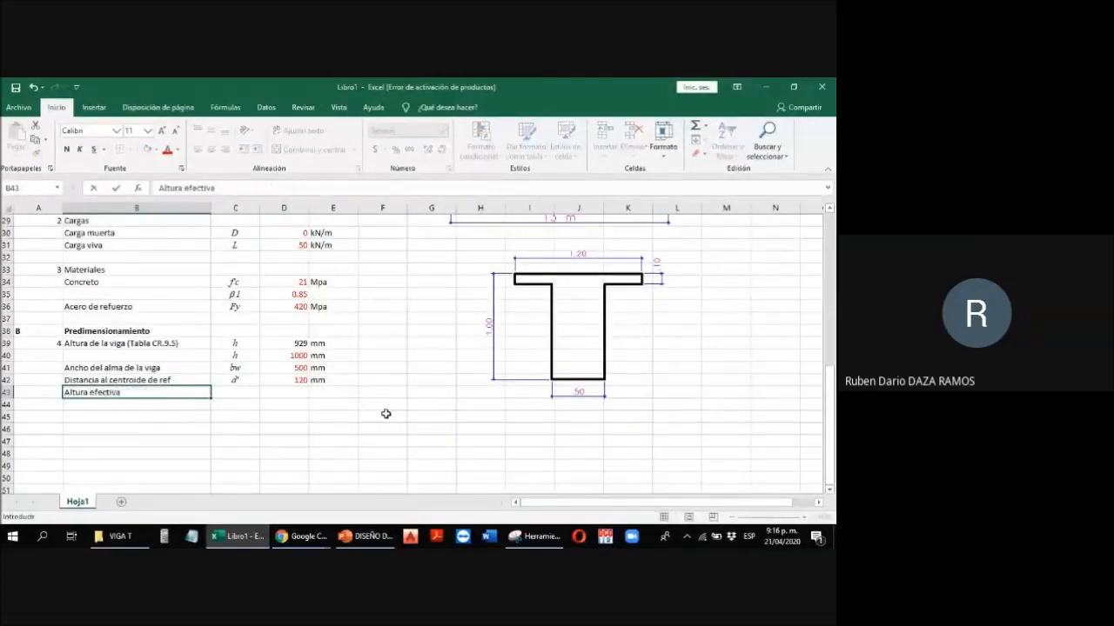
pyautogui.press('Tab')
pyautogui.write('d')
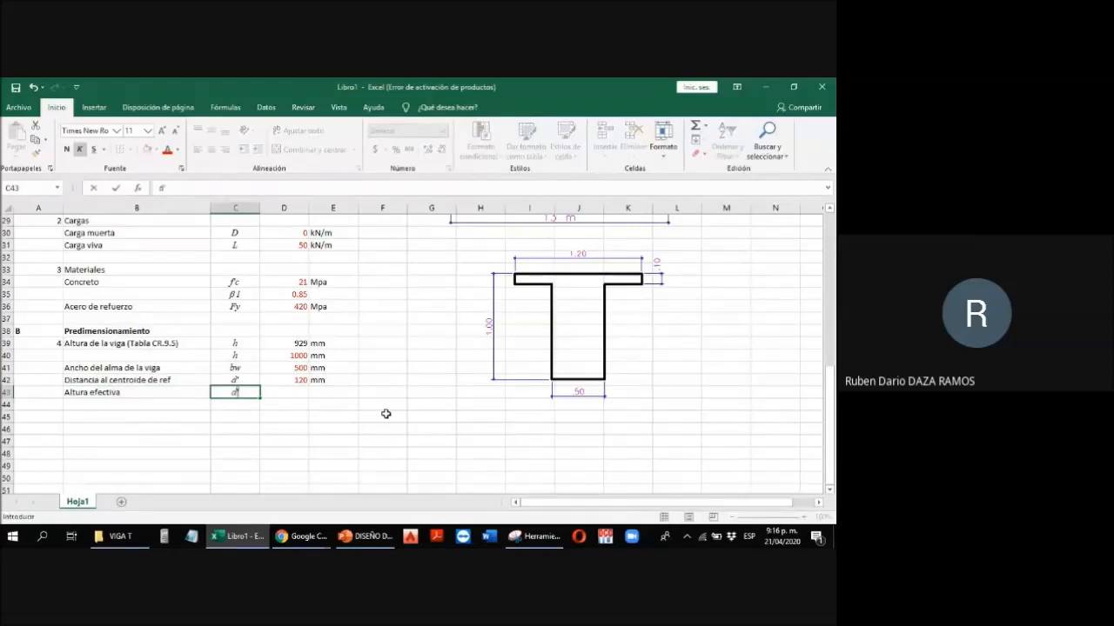
pyautogui.press('Tab')
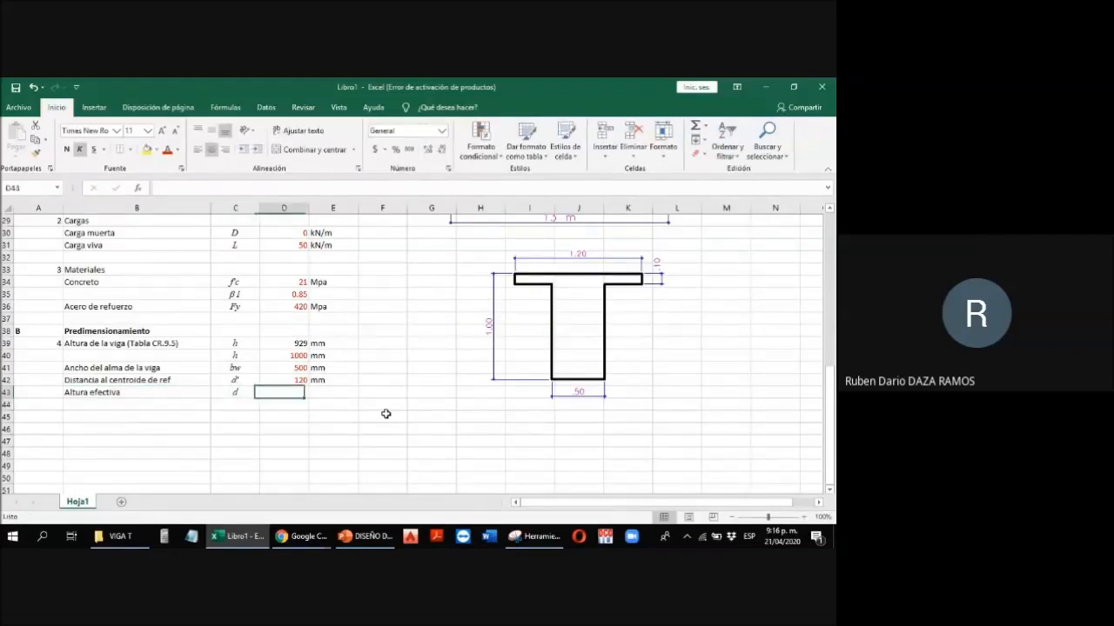
# Step: Calculate the effective height in D43 with the formula =D40-D42 and add the unit mm in E43
pyautogui.write('=')
pyautogui.press('Up')
pyautogui.press('Up')
pyautogui.press('Up')
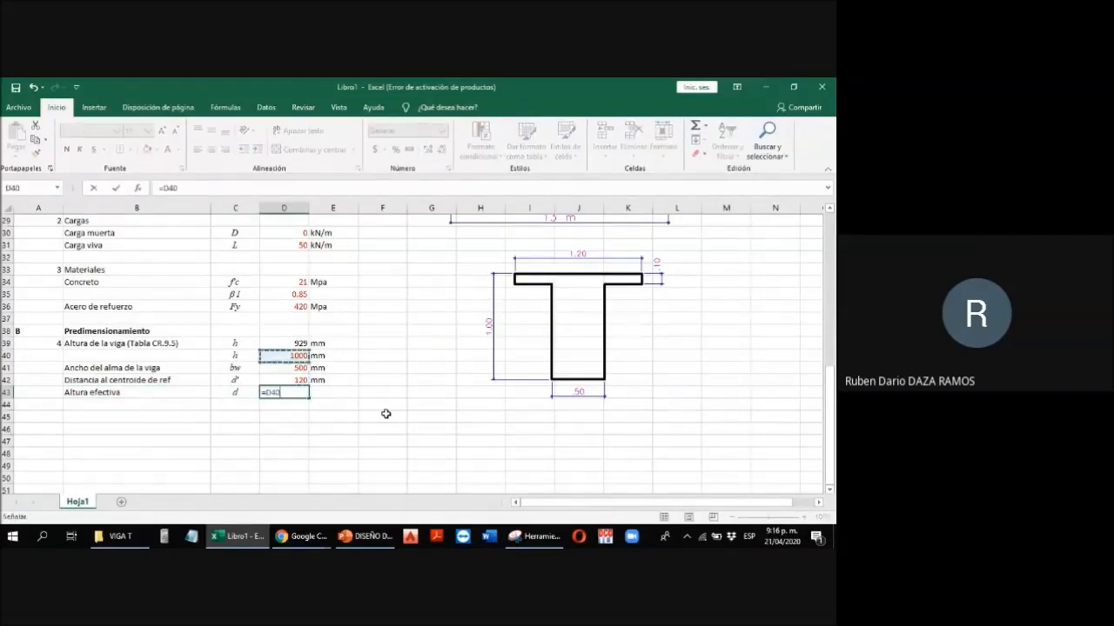
pyautogui.write('-')
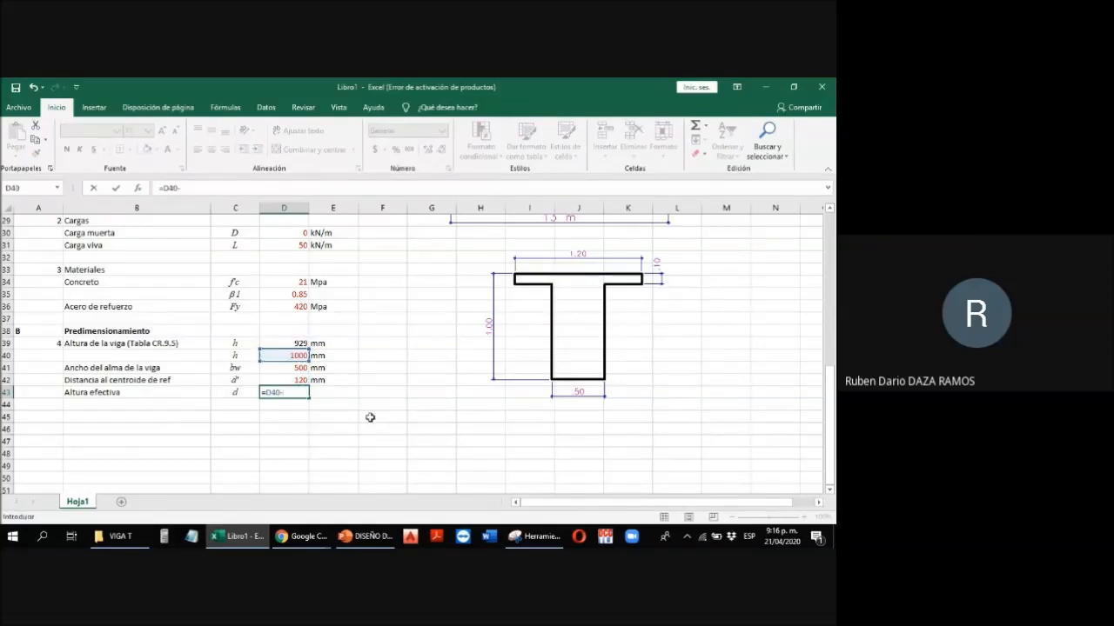
pyautogui.click(281, 380)
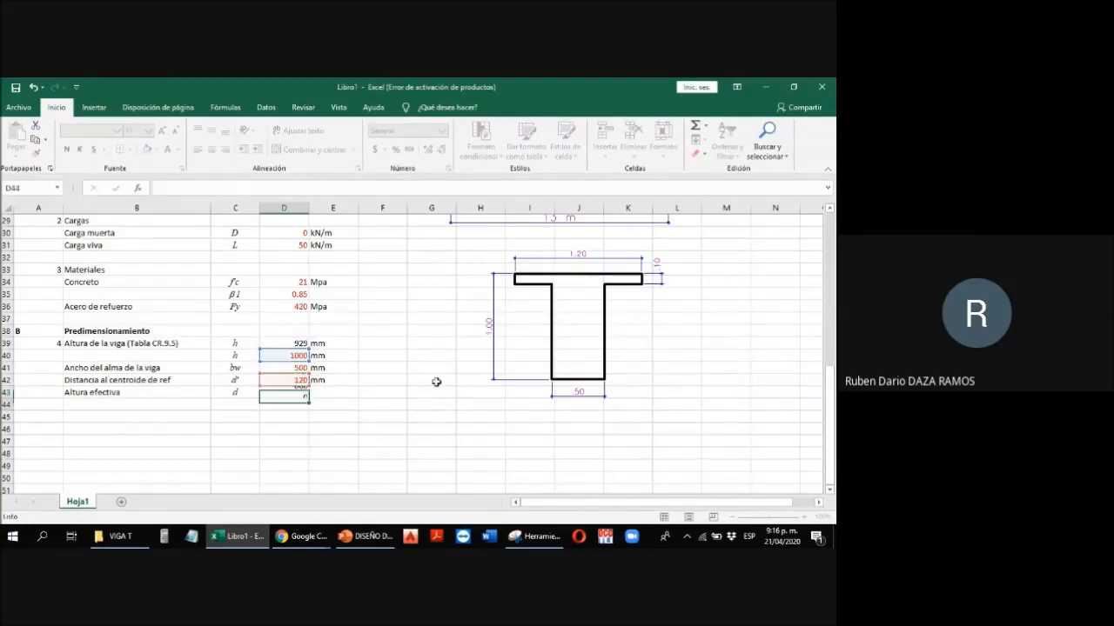
pyautogui.press('Return')
pyautogui.press('Up')
pyautogui.press('Right')
pyautogui.write('mm')
pyautogui.press('Return')
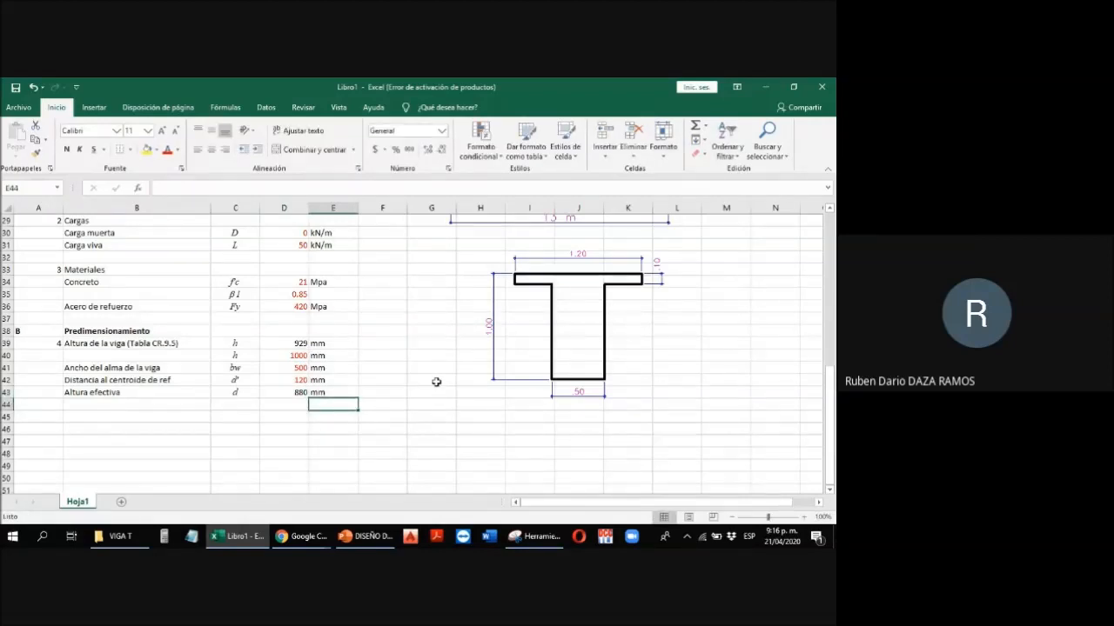
# Step: Check the flowchart and start item 5 in row 45 with the label Ancho efectivo in B45
pyautogui.scroll(9, 373, 356)
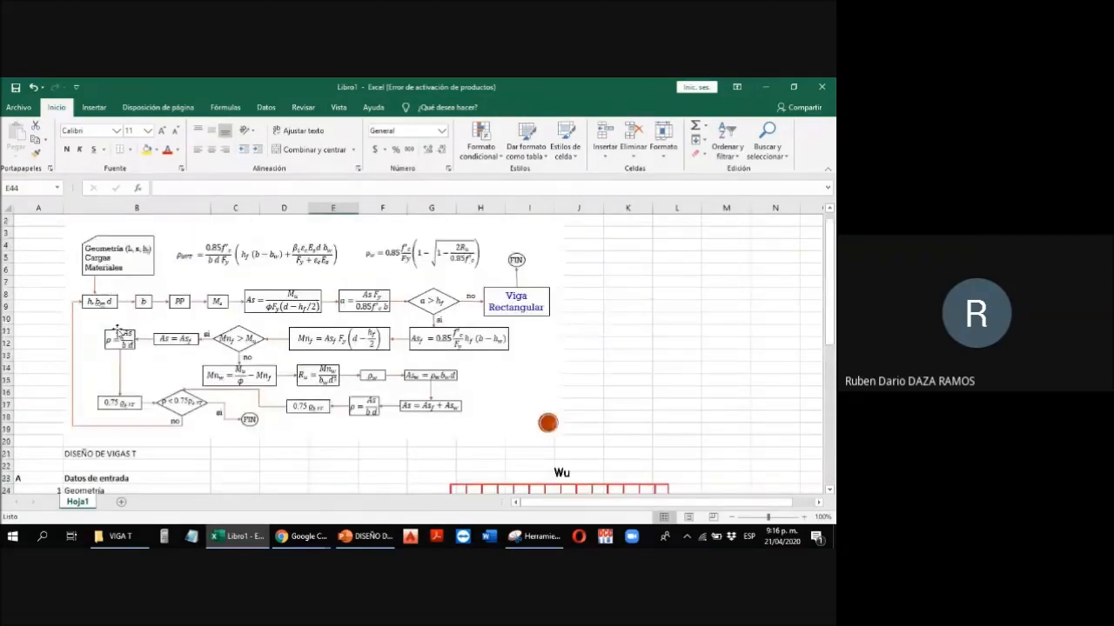
pyautogui.scroll(-7, 159, 332)
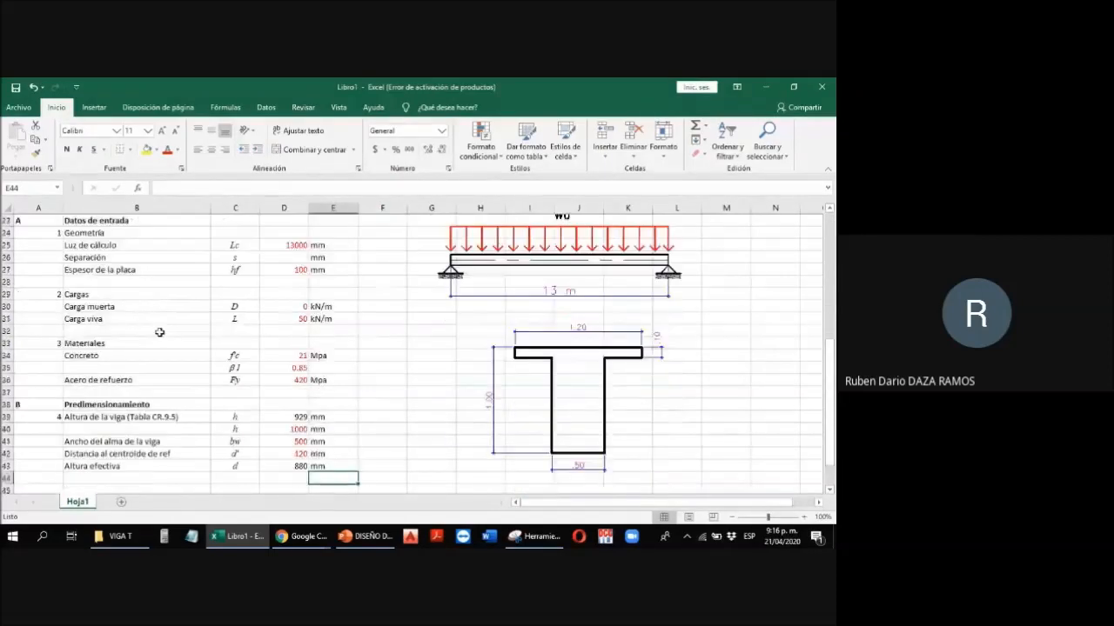
pyautogui.scroll(-2, 159, 332)
pyautogui.click(52, 418)
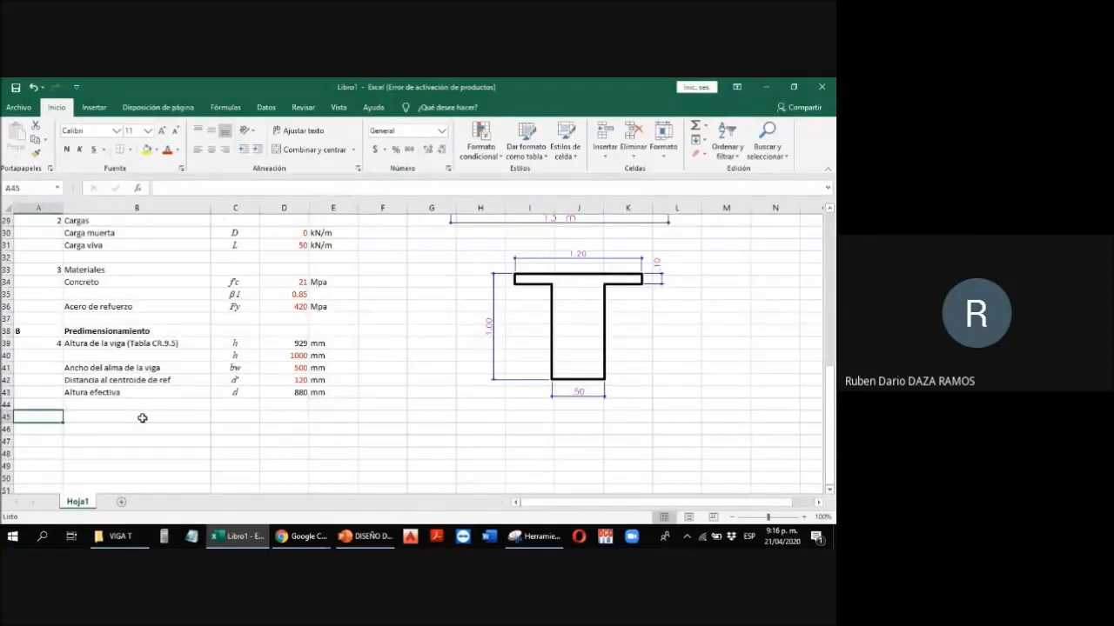
pyautogui.write('5')
pyautogui.click(142, 417)
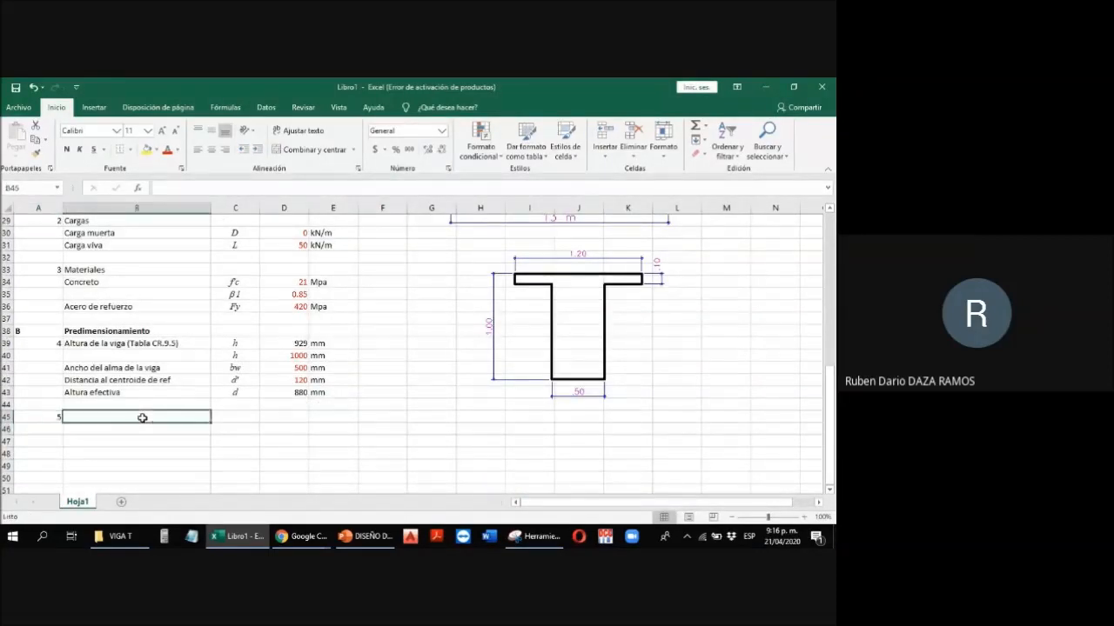
pyautogui.write('Ancho efectivo')
pyautogui.press('Return')
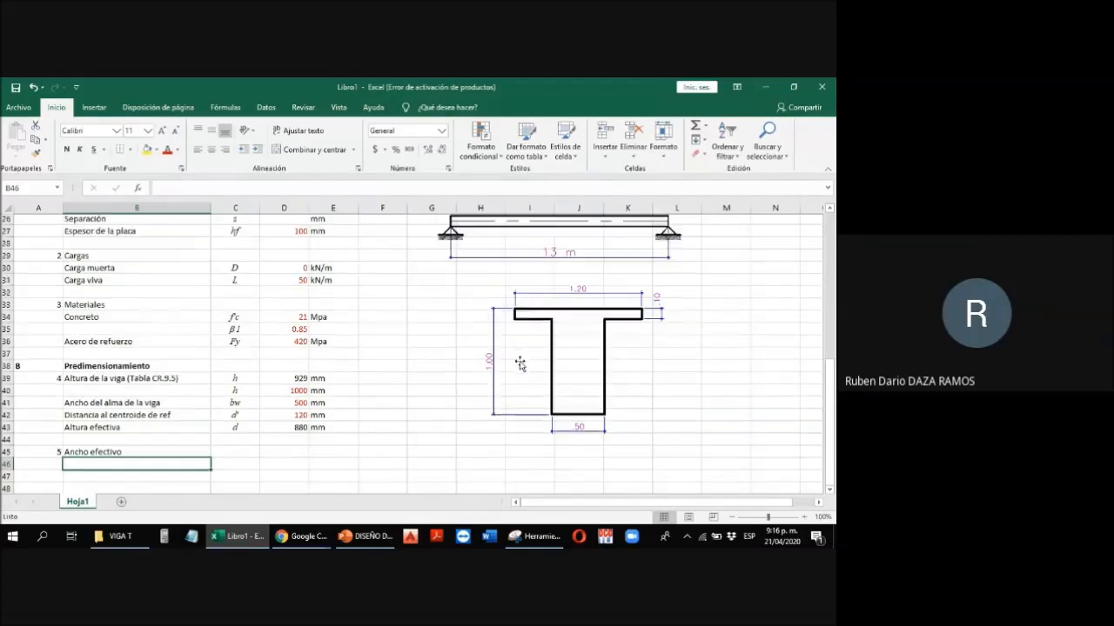
# Step: Switch to the PowerPoint presentation and find the Conceptos Básicos slide on Ancho efectivo (b), section C.8.12
pyautogui.scroll(2, 520, 365)
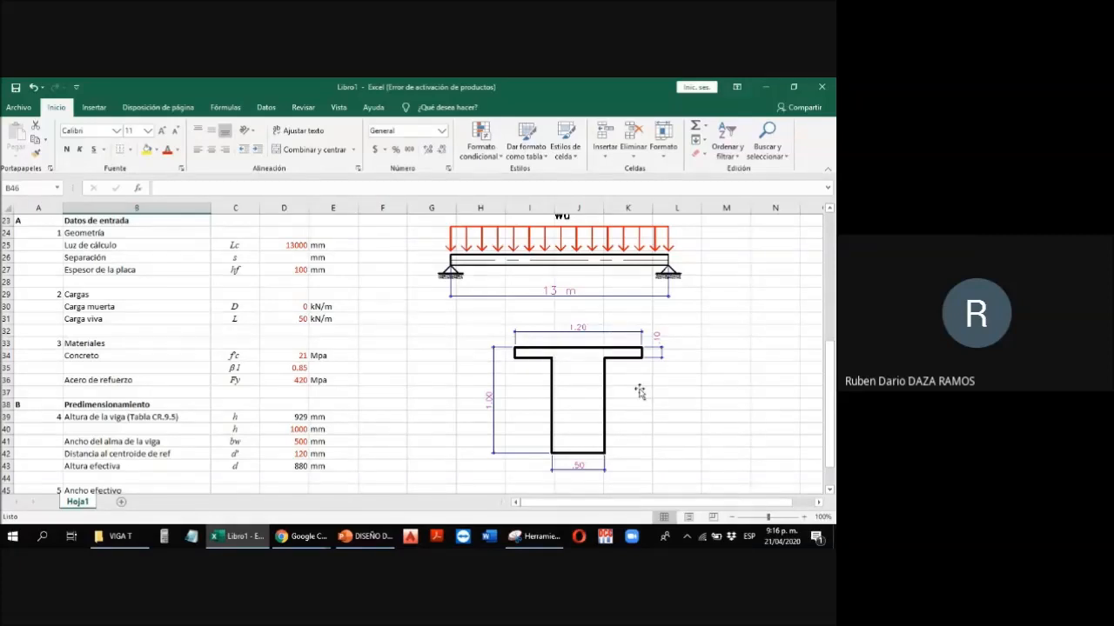
pyautogui.scroll(-1, 348, 351)
pyautogui.scroll(-5, 348, 351)
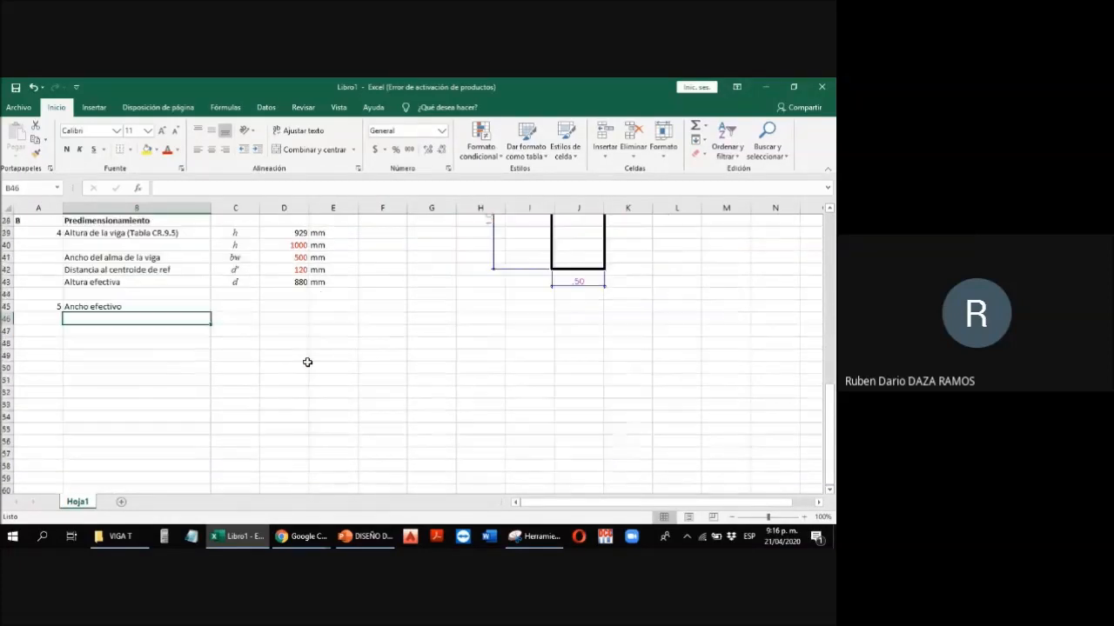
pyautogui.scroll(2, 564, 416)
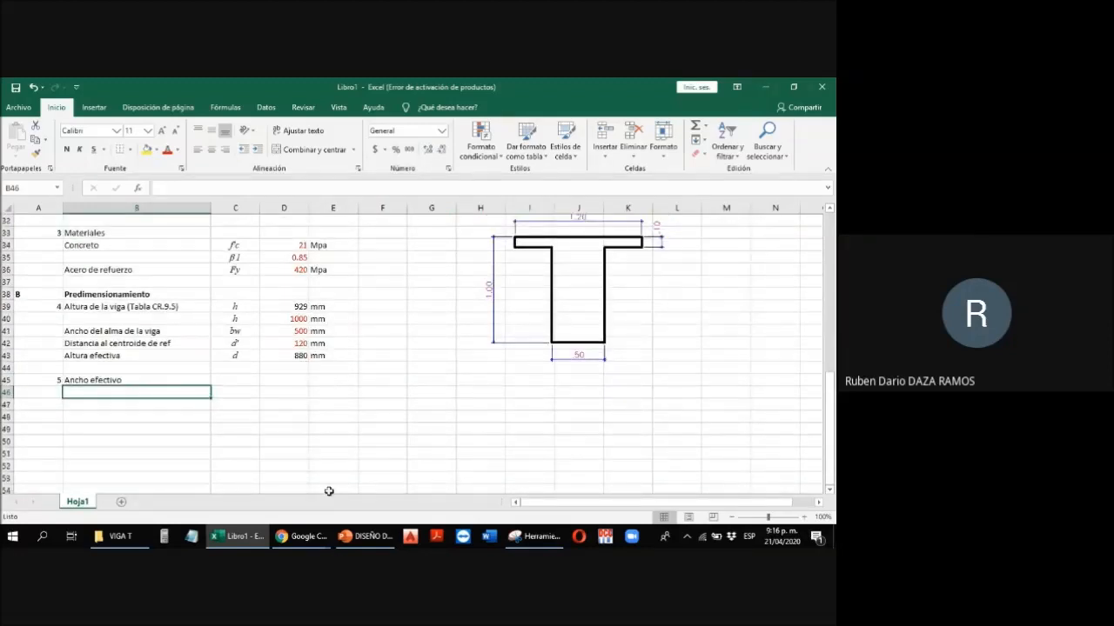
pyautogui.click(366, 536)
pyautogui.scroll(9, 36, 373)
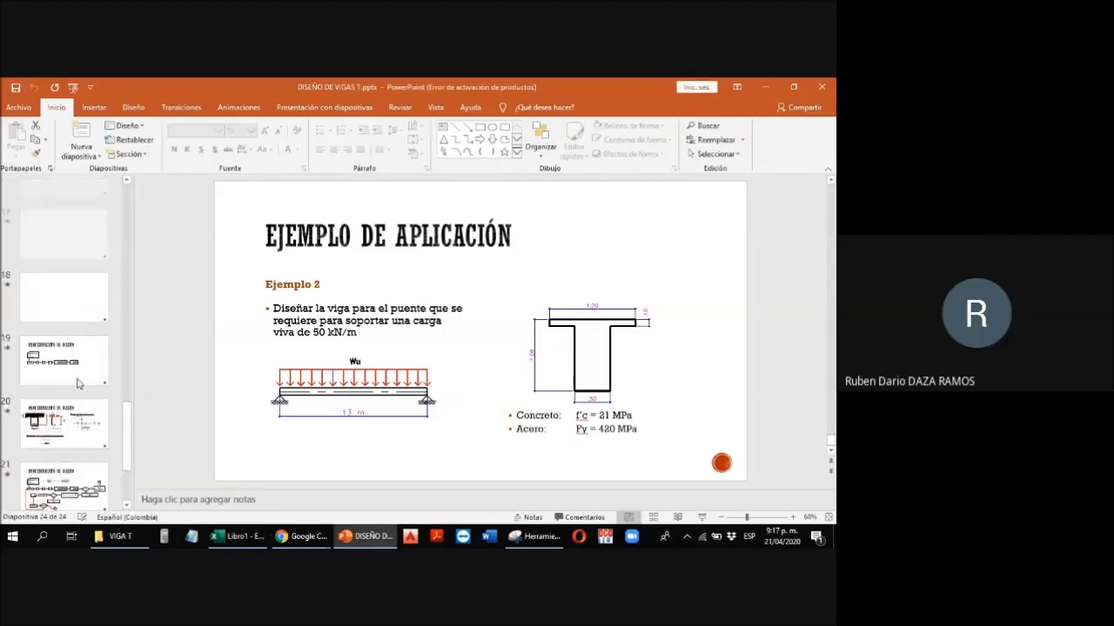
pyautogui.scroll(7, 87, 383)
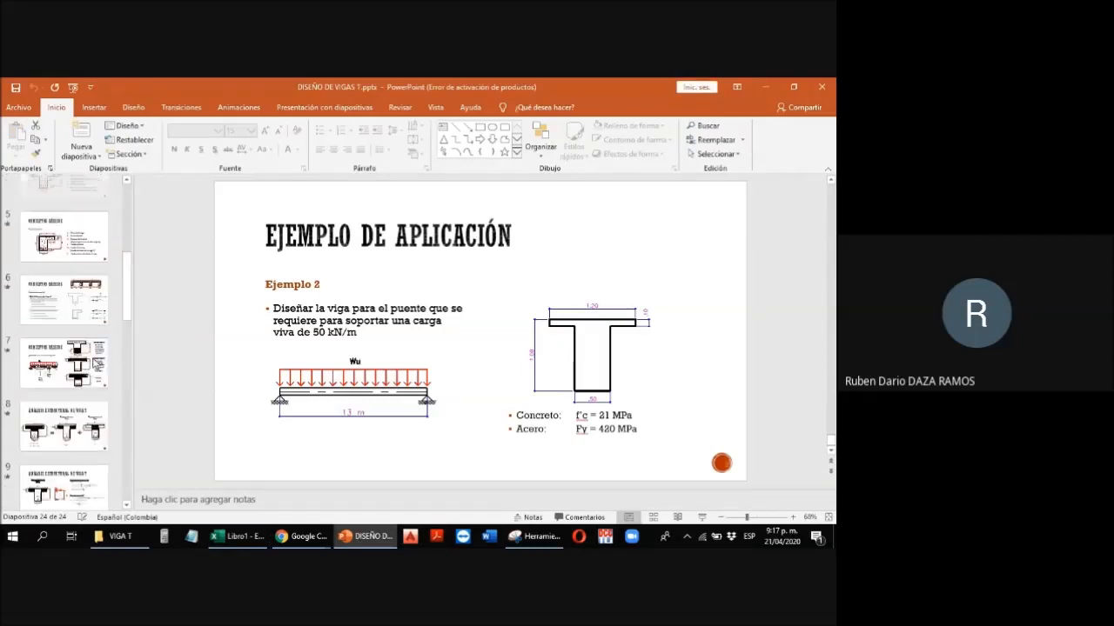
pyautogui.scroll(-3, 98, 362)
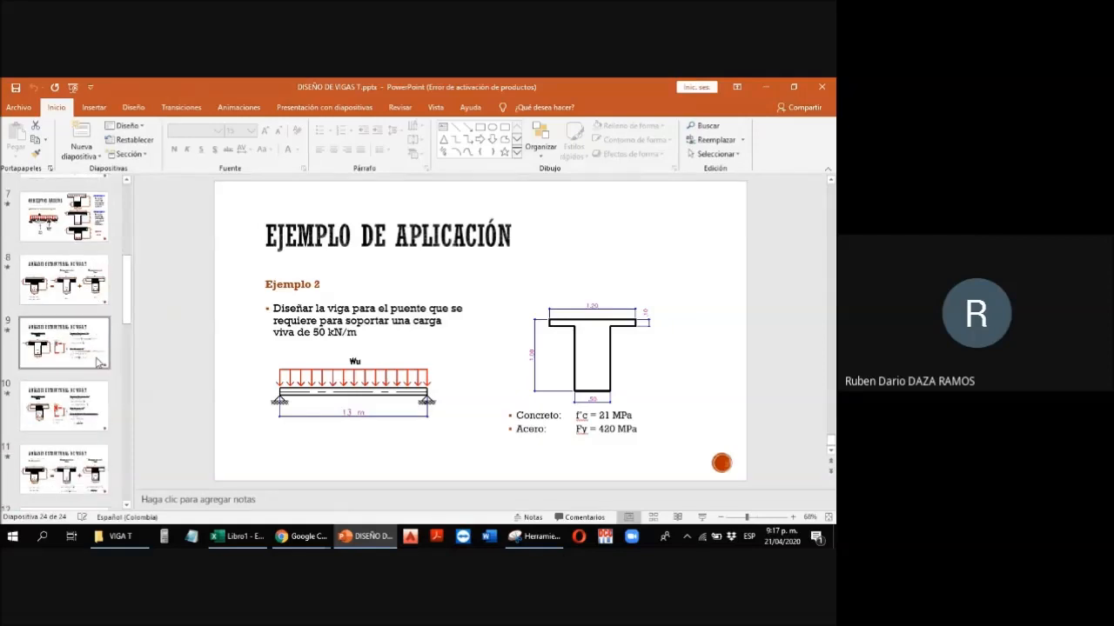
pyautogui.scroll(6, 126, 212)
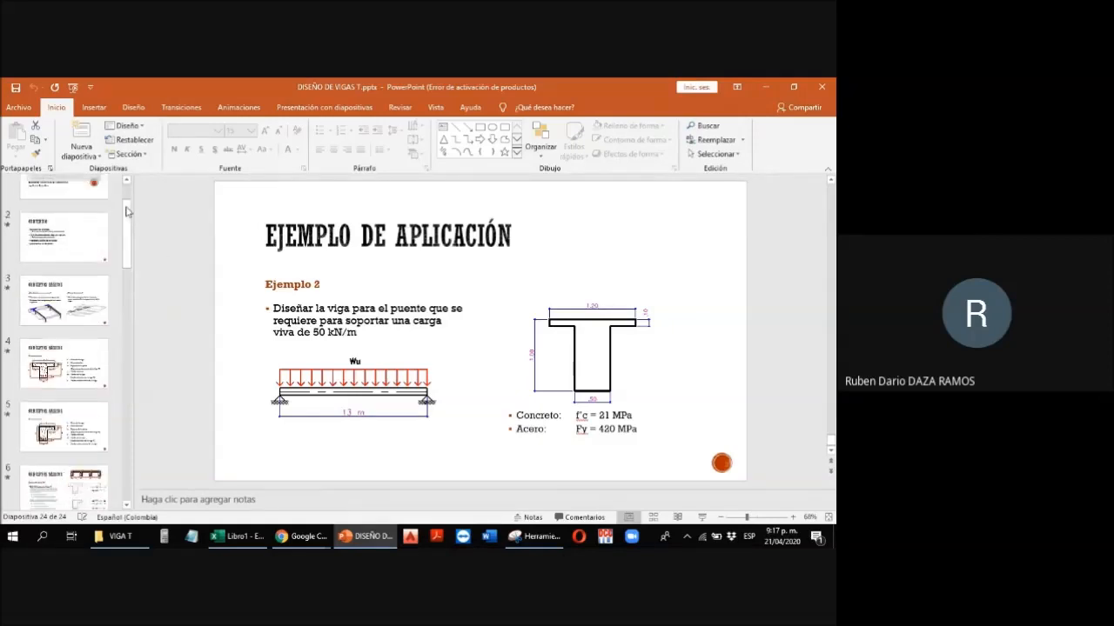
pyautogui.scroll(-2, 78, 365)
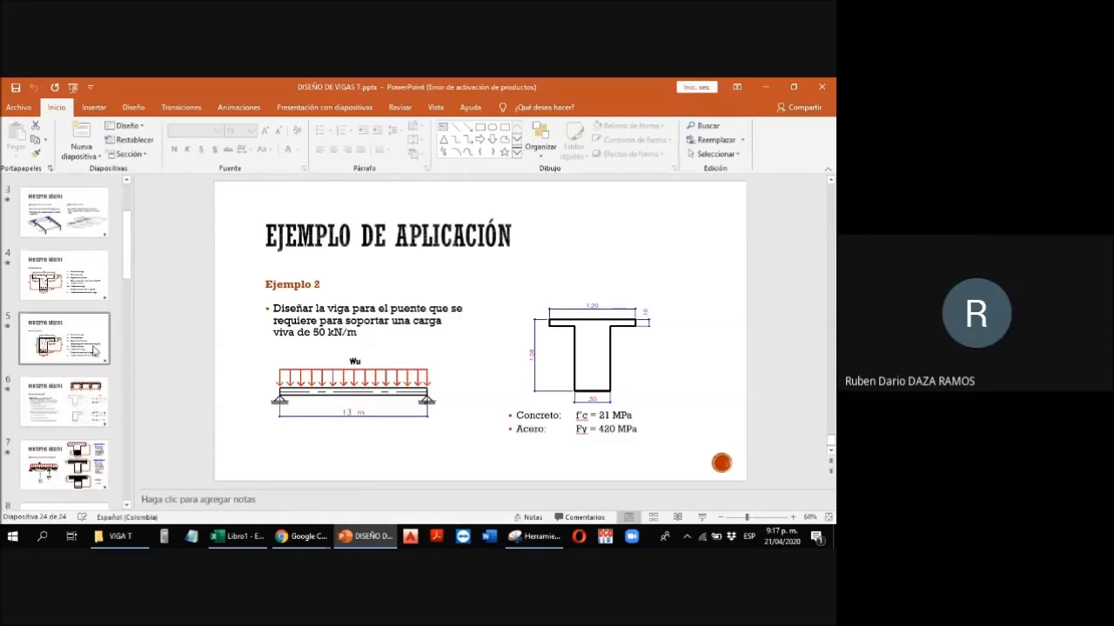
pyautogui.click(64, 424)
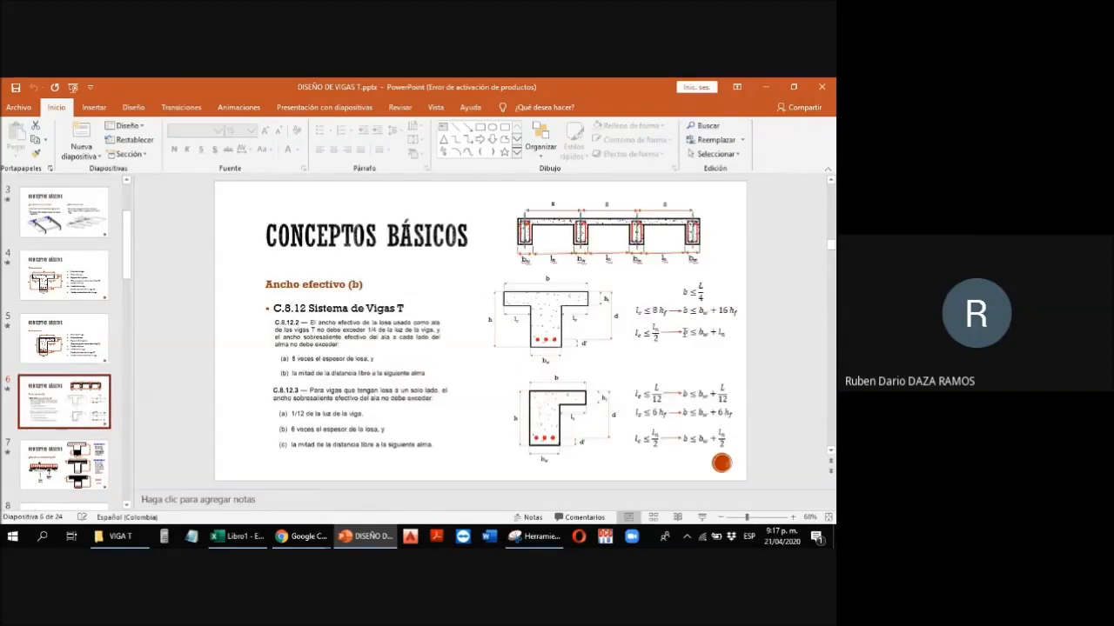
pyautogui.click(701, 331)
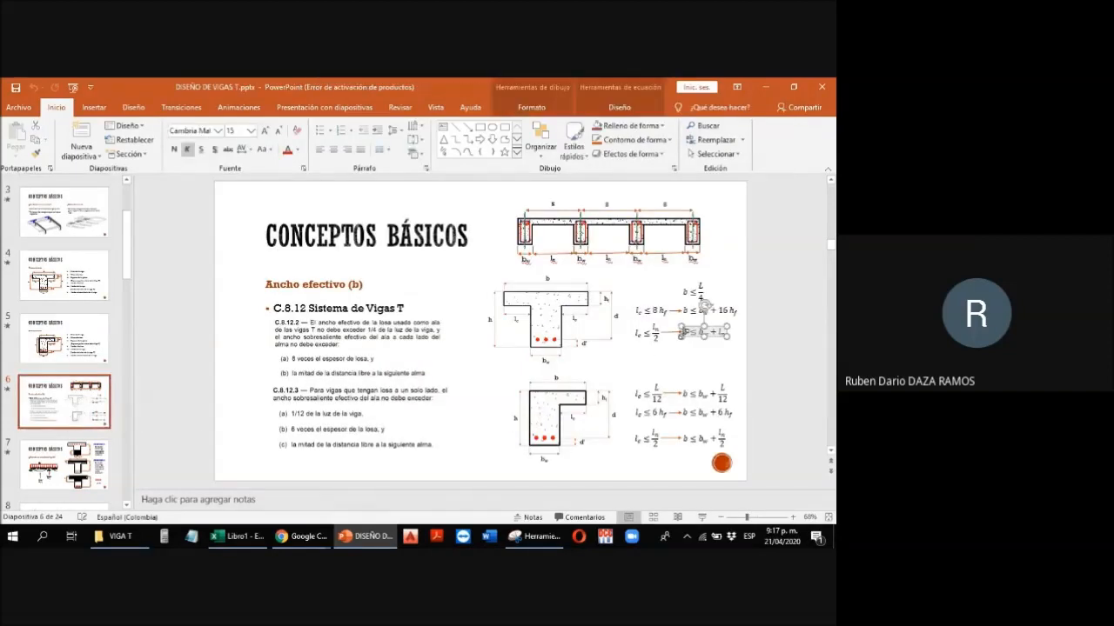
pyautogui.click(753, 372)
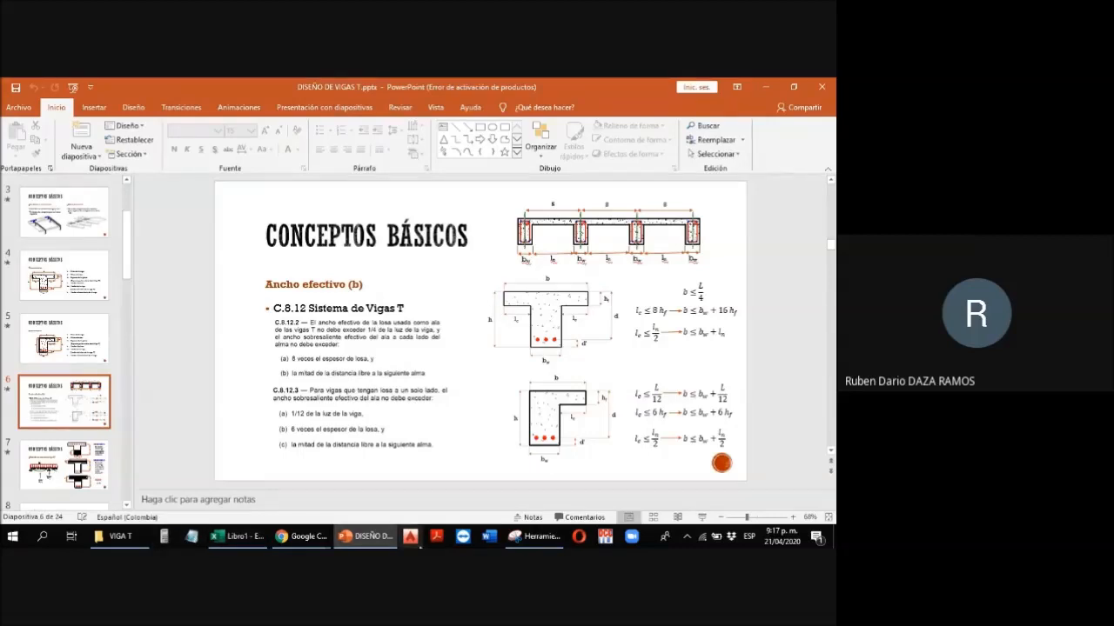
# Step: Switch to the Snipping Tool and capture the three effective-width limits for the symmetric T-beam from the slide
pyautogui.click(537, 536)
pyautogui.click(207, 157)
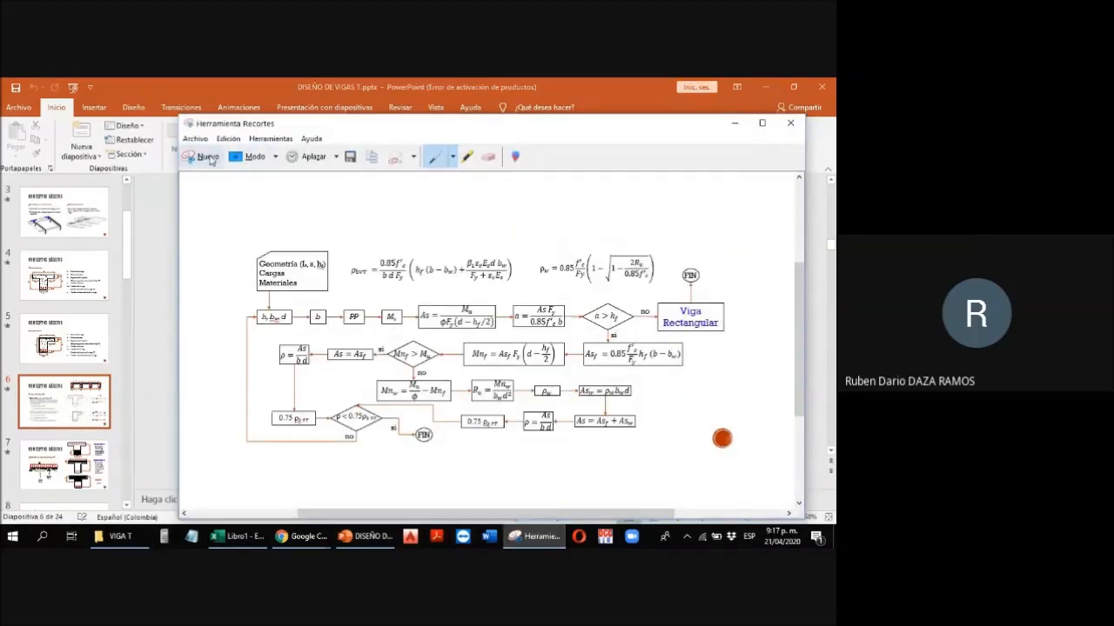
pyautogui.moveTo(631, 274); pyautogui.dragTo(739, 346)
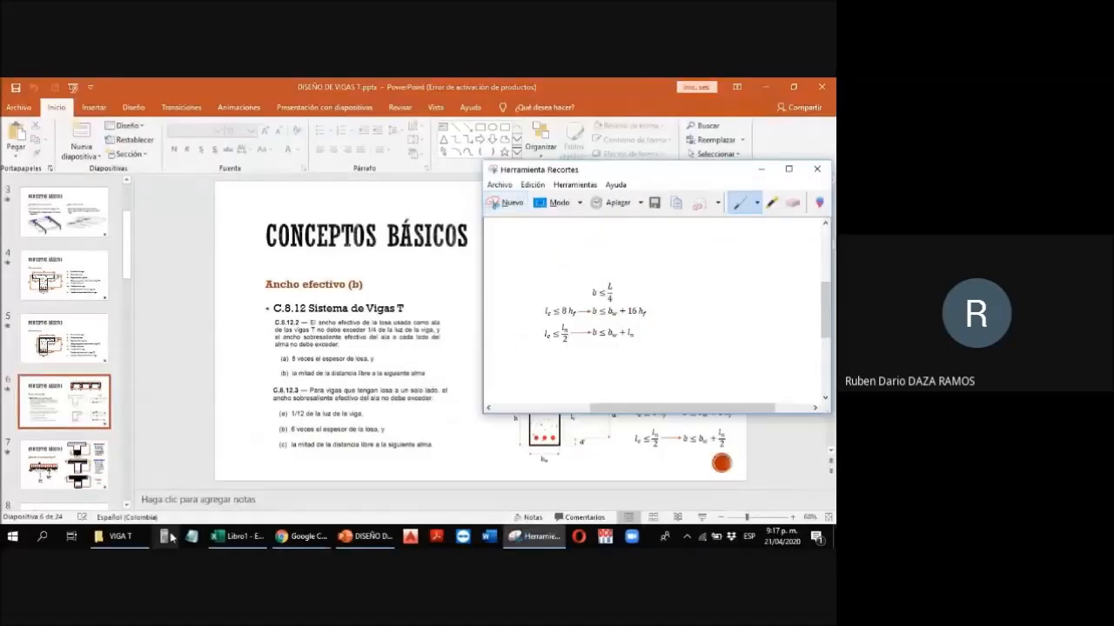
# Step: Paste the captured effective-width formulas into the Excel worksheet and place the image below the T-section drawing
pyautogui.click(237, 536)
pyautogui.click(322, 440)
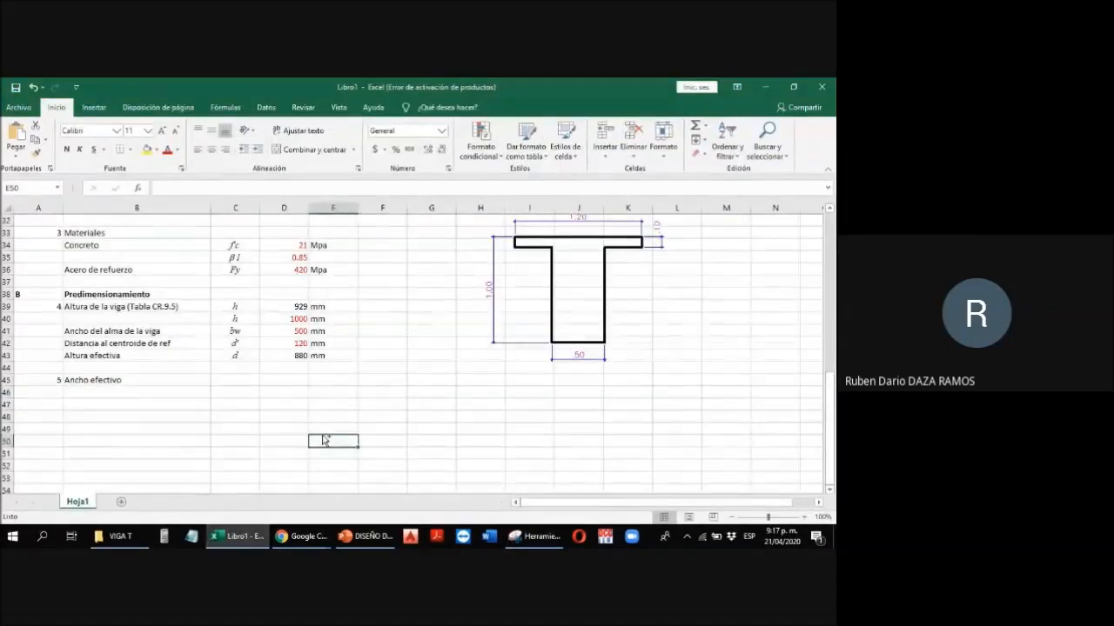
pyautogui.hotkey('ctrl', 'v')
pyautogui.moveTo(365, 412); pyautogui.dragTo(559, 401)
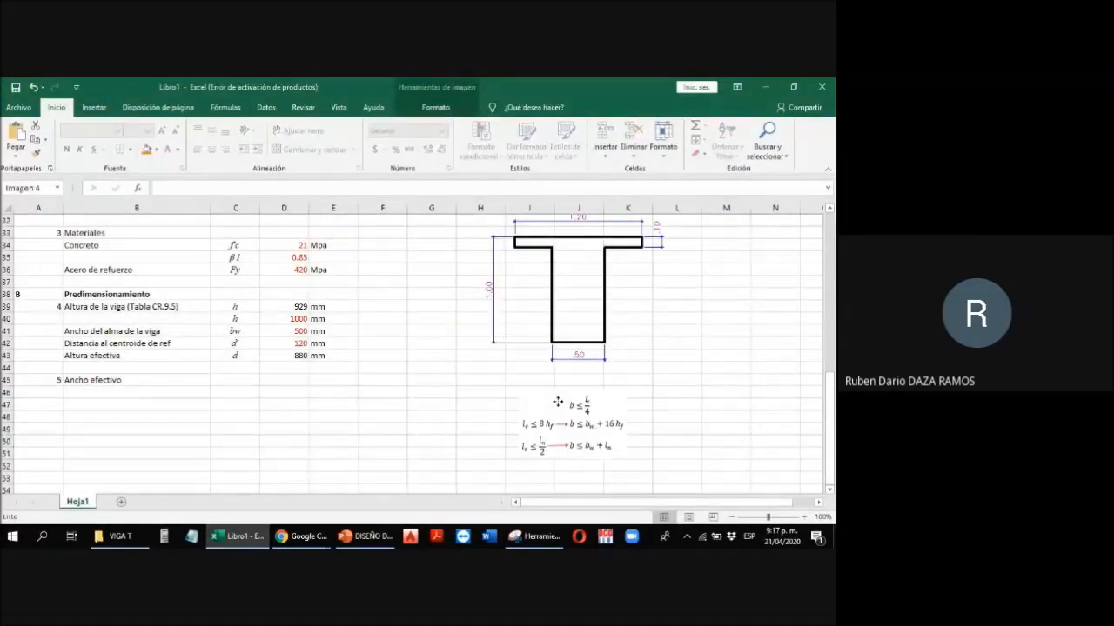
# Step: Enter Condición 1 in B46 and fill the series down to Condición 3 in B48
pyautogui.click(107, 392)
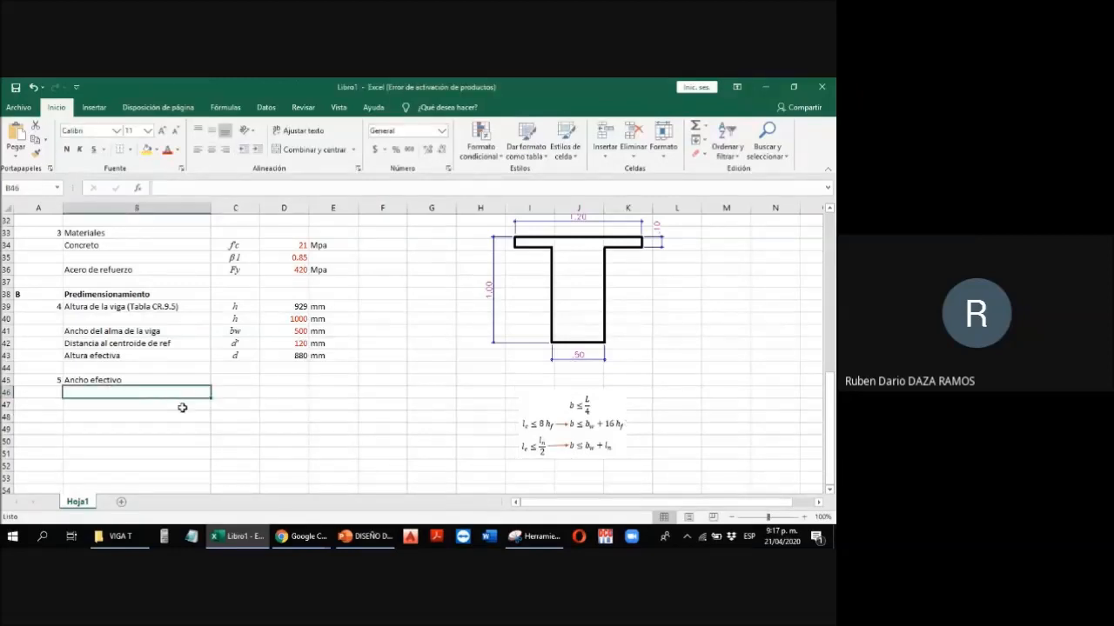
pyautogui.write('Condic')
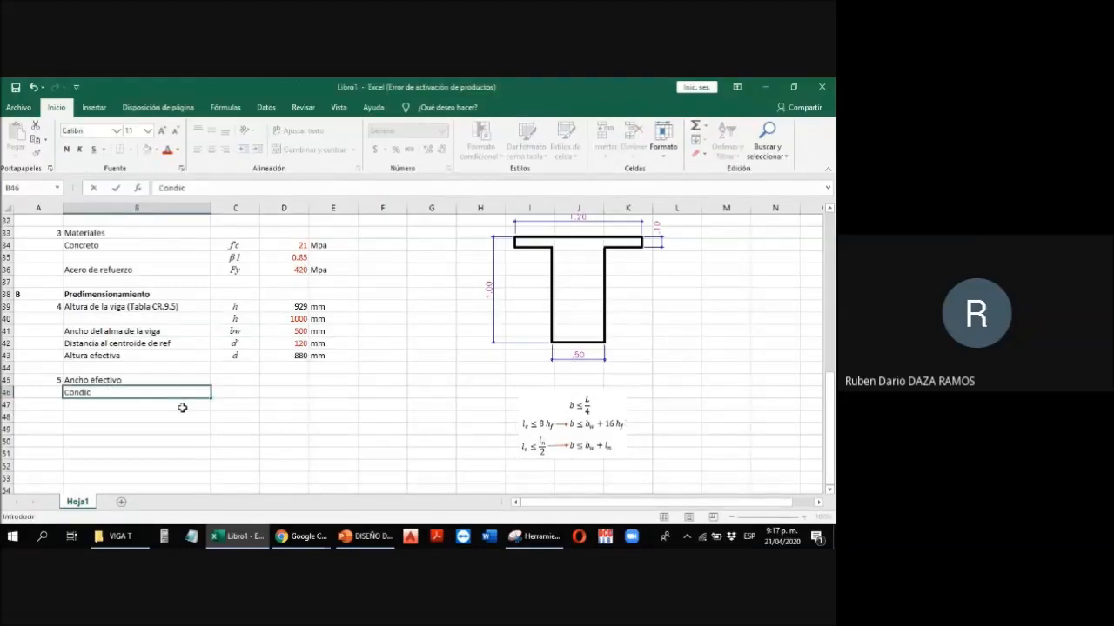
pyautogui.write('ión 1')
pyautogui.press('Return')
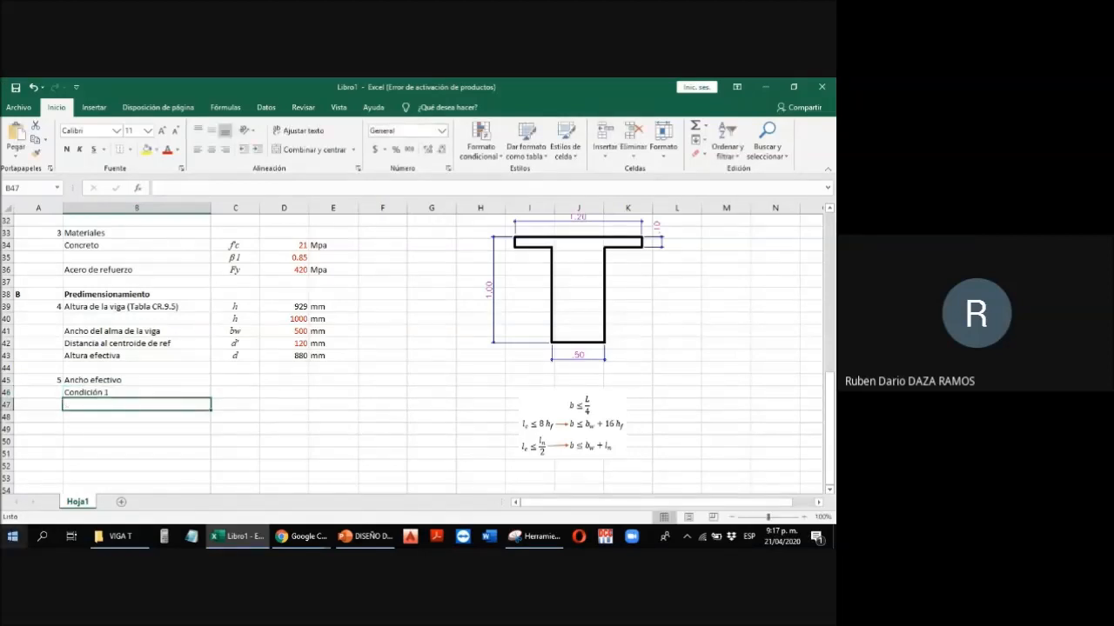
pyautogui.click(161, 395)
pyautogui.moveTo(209, 398); pyautogui.dragTo(214, 421)
# Step: Enter the expression Lc/4 for Condición 1 in C46
pyautogui.click(245, 391)
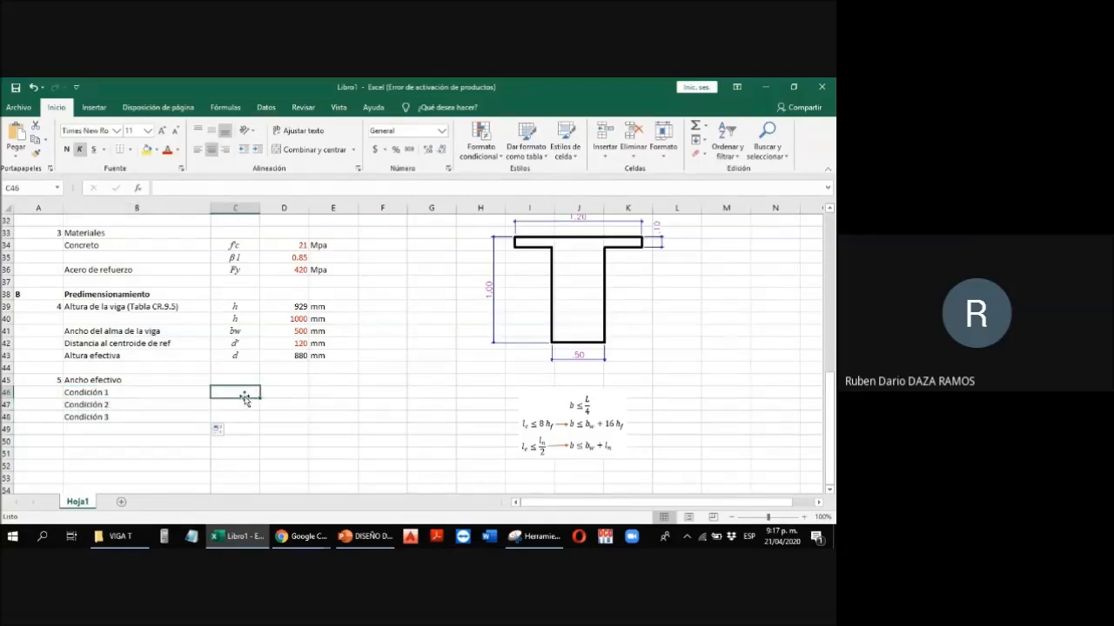
pyautogui.write('L/4')
pyautogui.press('Return')
pyautogui.click(245, 397)
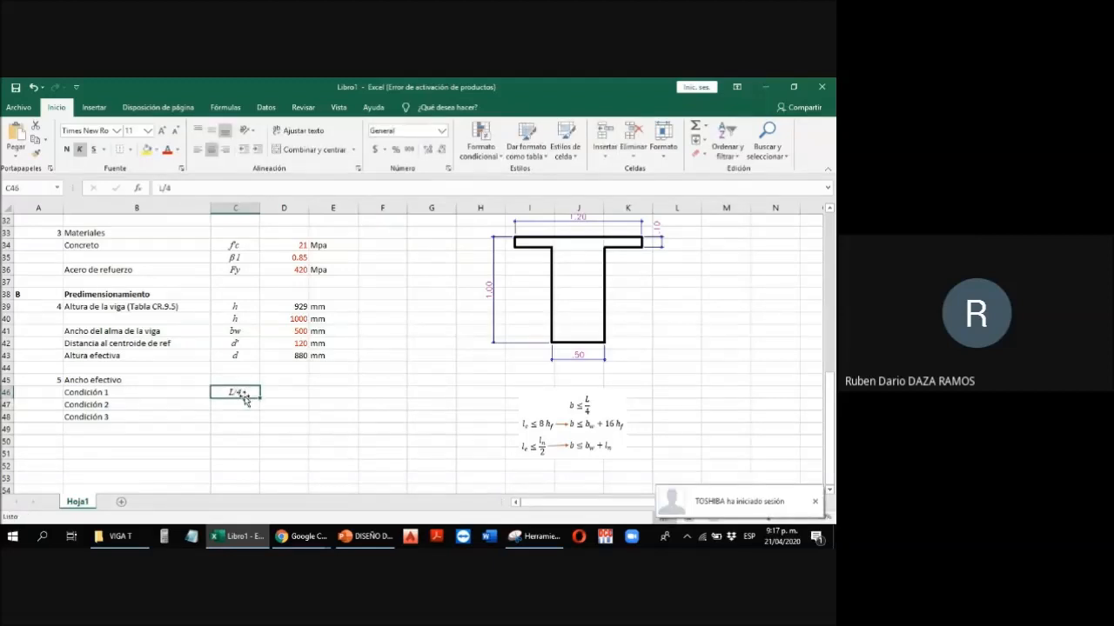
pyautogui.doubleClick(245, 396)
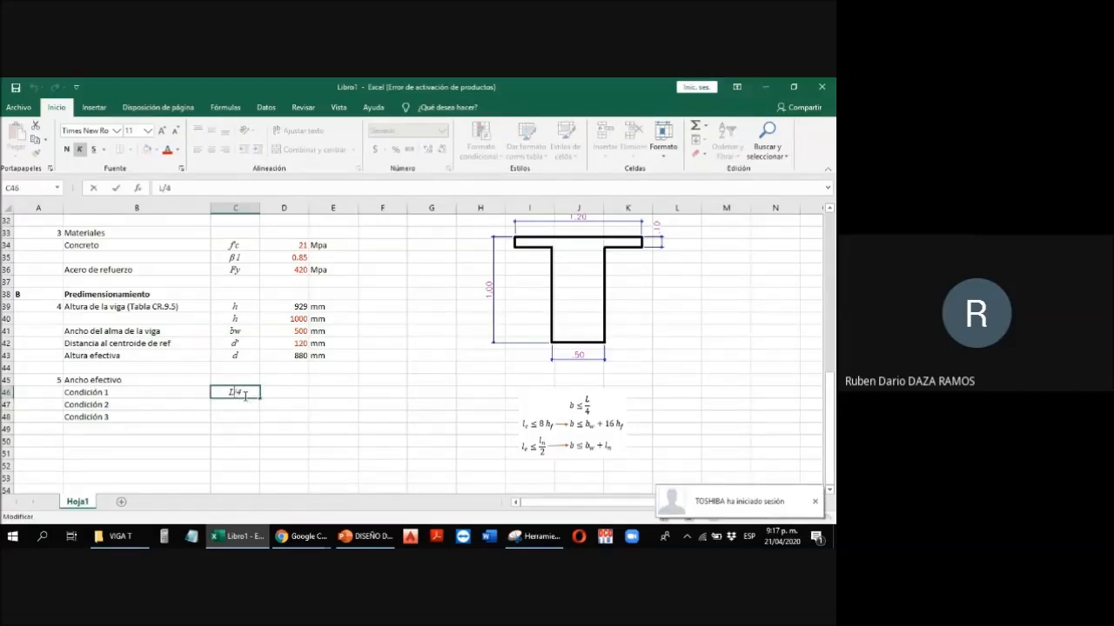
pyautogui.write('c')
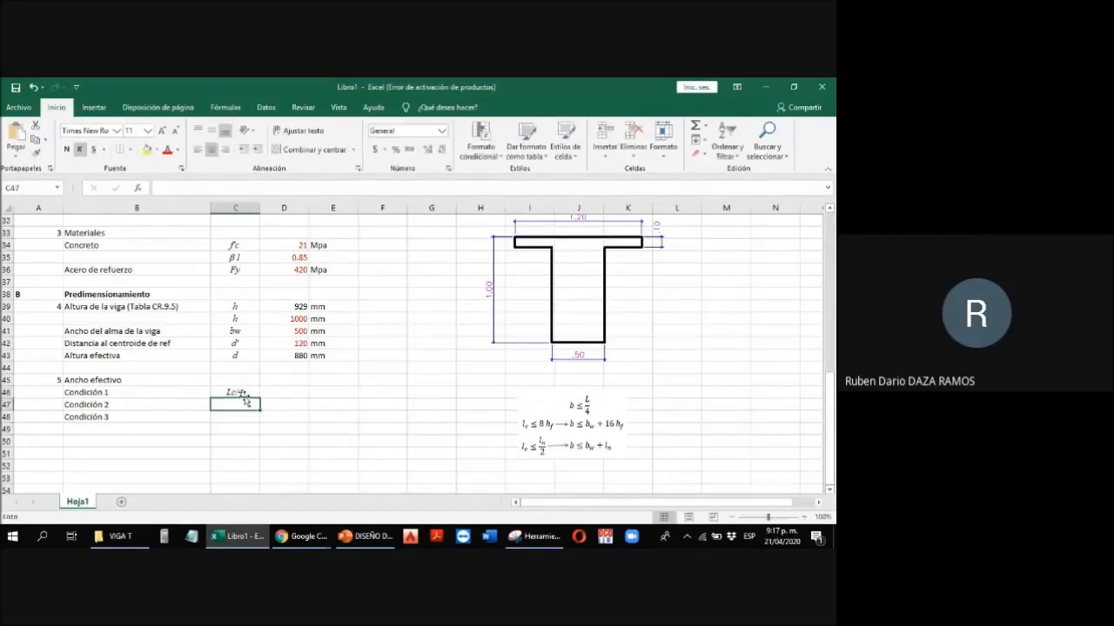
# Step: Calculate Condición 1 in D46 with the formula =D25/4 and add the unit mm in E46
pyautogui.press('Tab')
pyautogui.write('=')
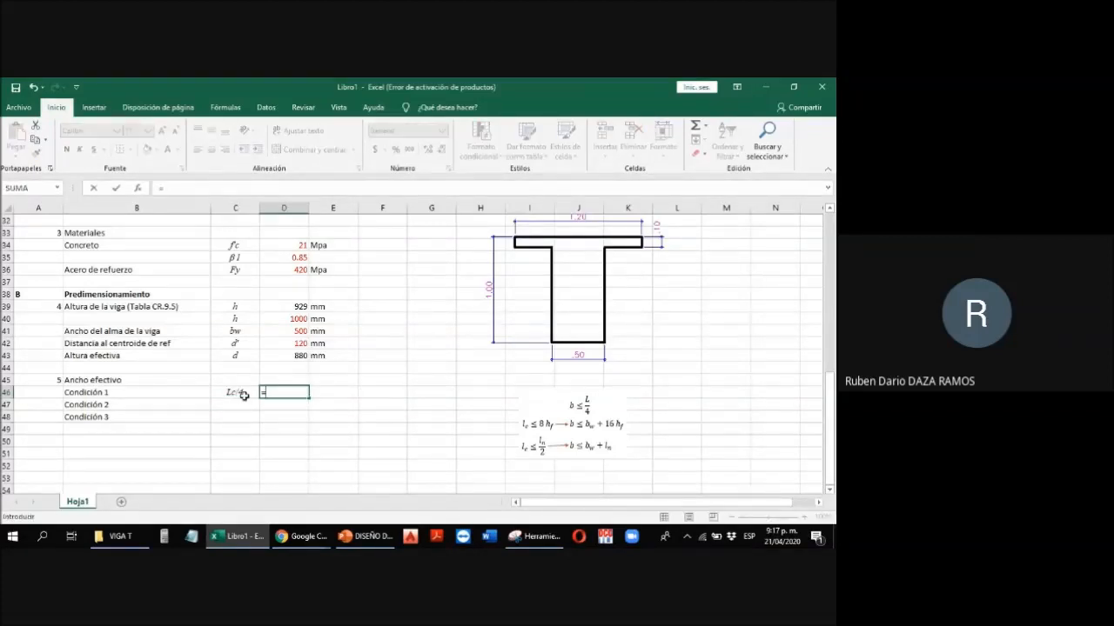
pyautogui.scroll(4, 261, 381)
pyautogui.click(300, 286)
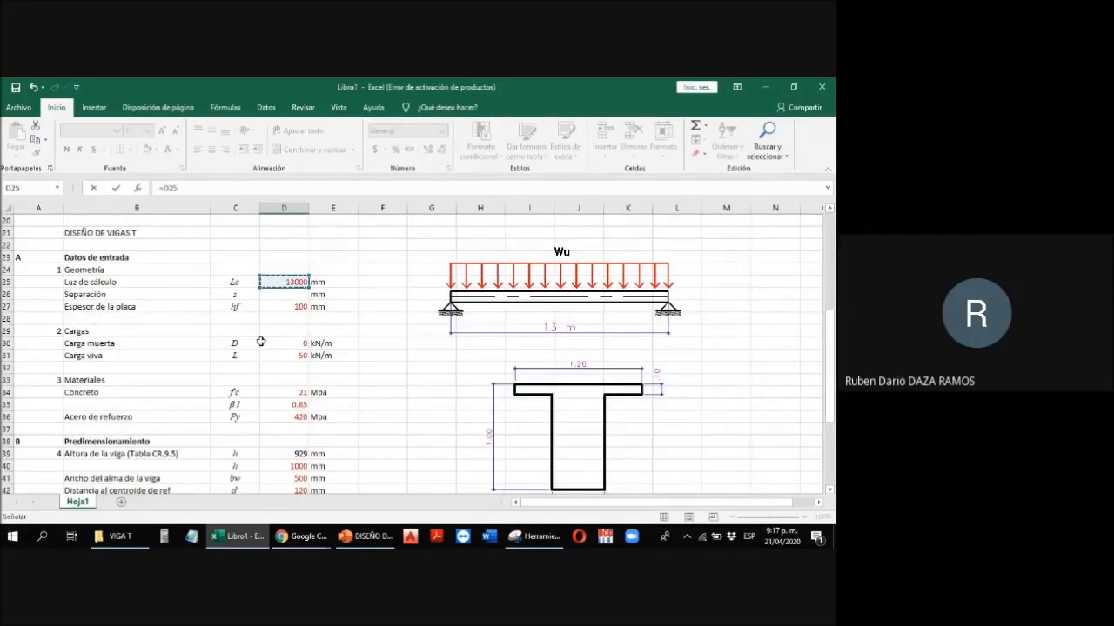
pyautogui.write('/4')
pyautogui.press('Return')
pyautogui.press('Up')
pyautogui.press('Right')
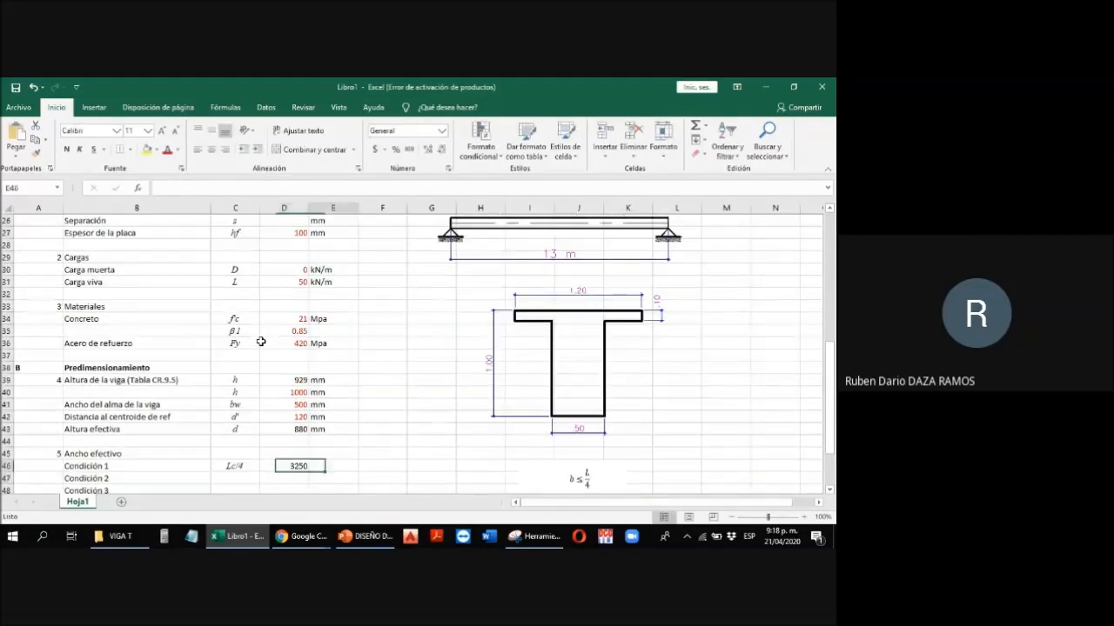
pyautogui.write('mm')
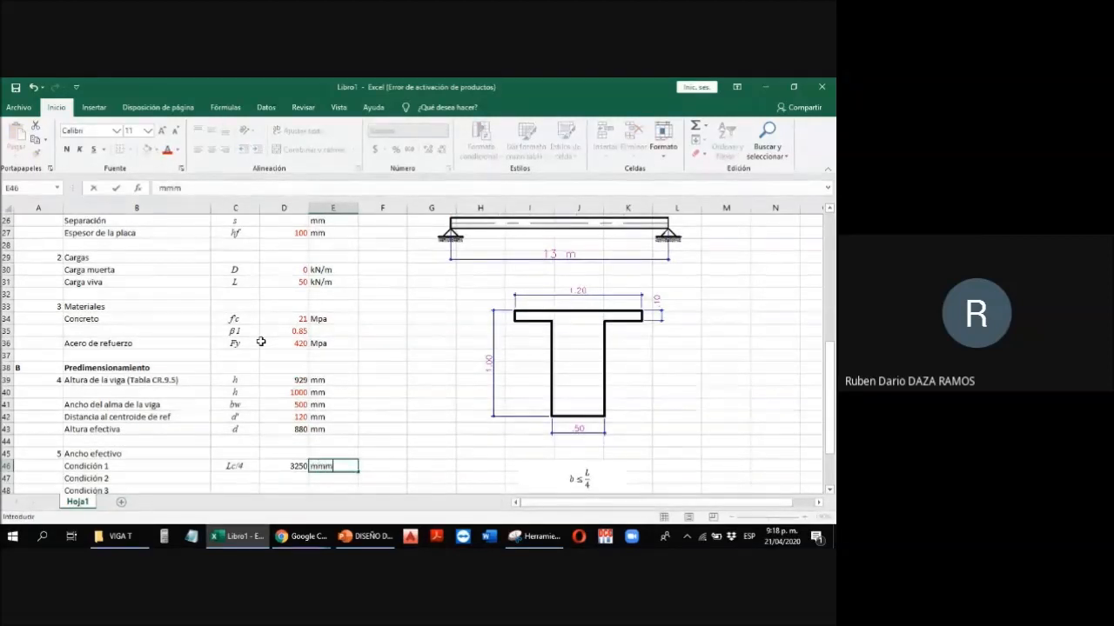
pyautogui.press('Return')
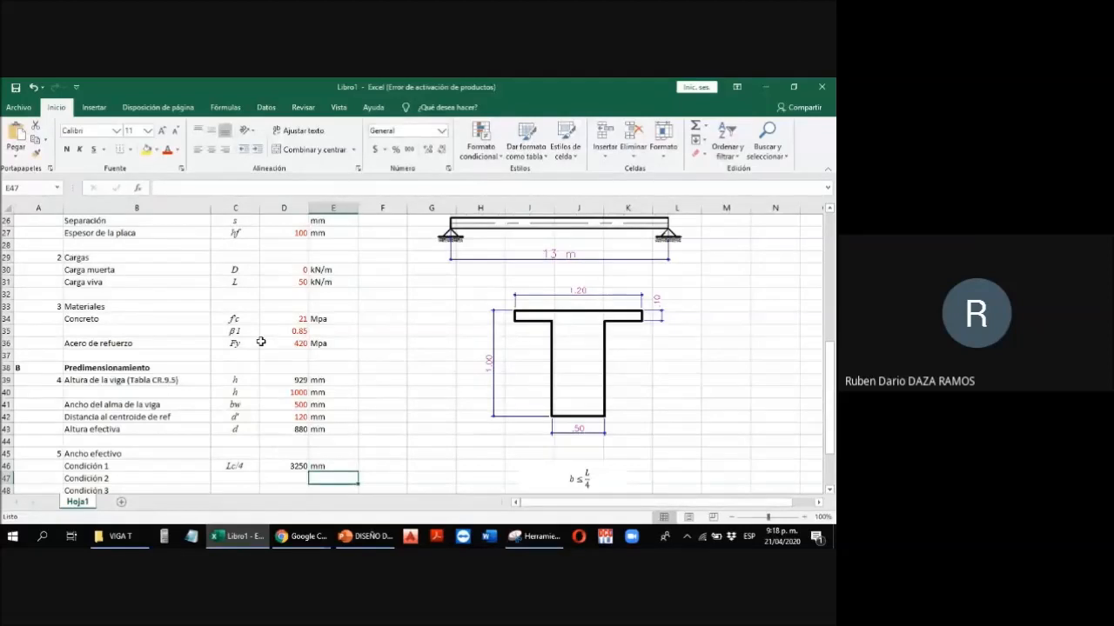
# Step: Enter the expression bw+16hf for Condición 2 in C47
pyautogui.press('Left')
pyautogui.press('Left')
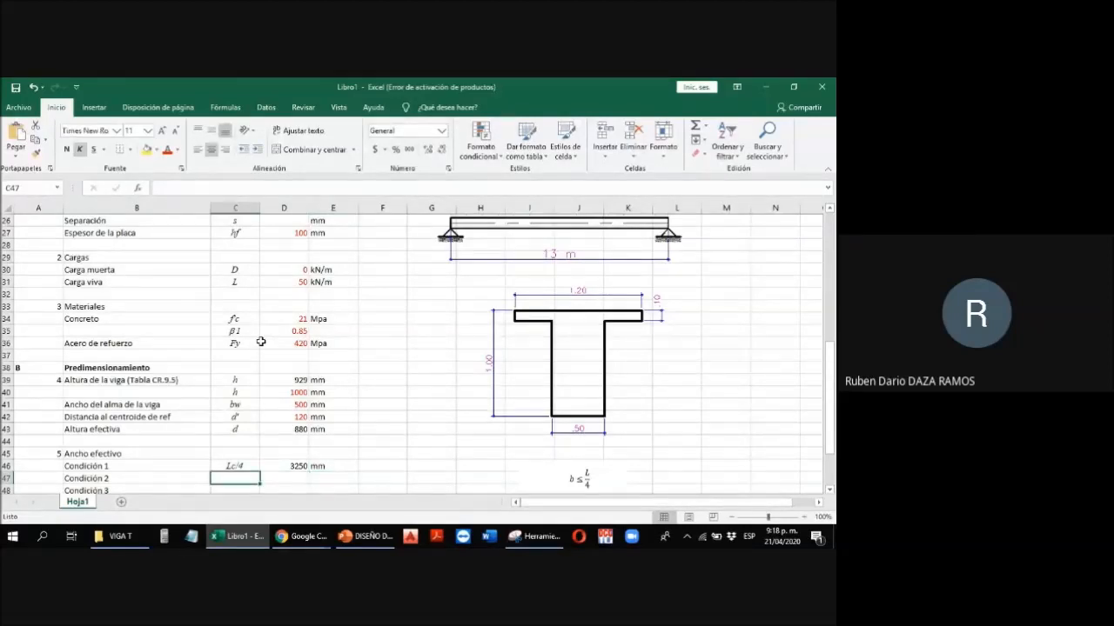
pyautogui.scroll(-2, 260, 342)
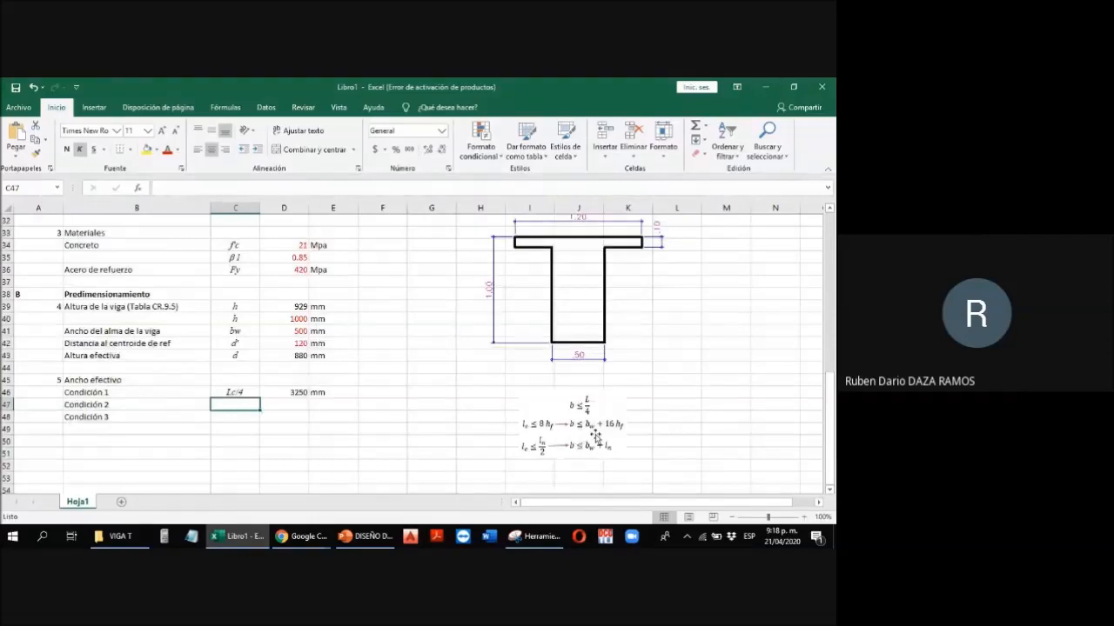
pyautogui.write('bw')
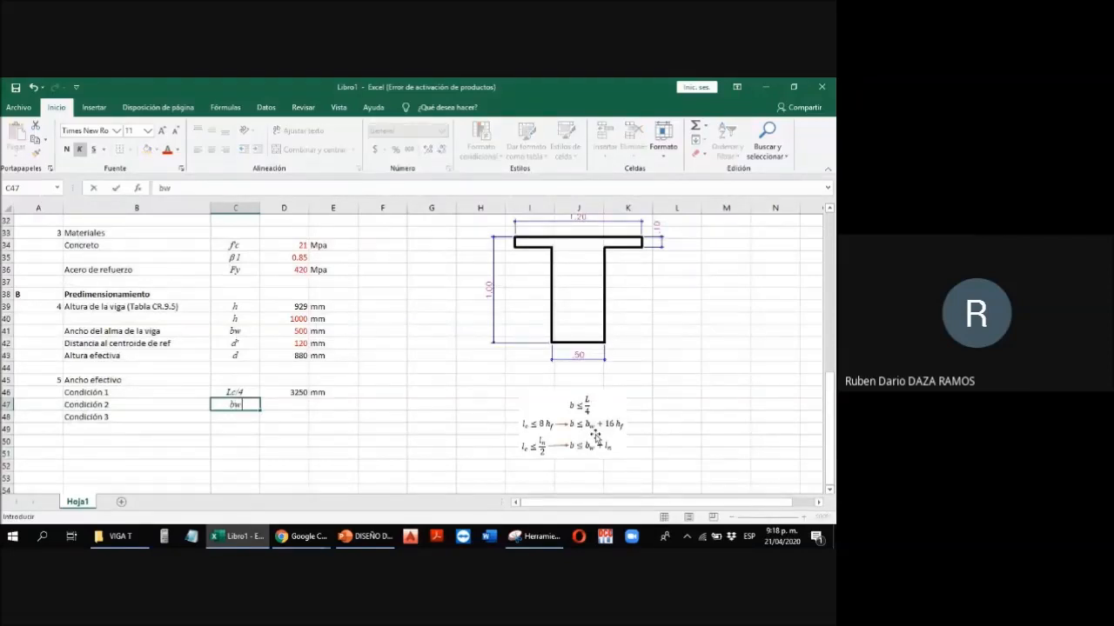
pyautogui.write('+16hf')
pyautogui.press('Tab')
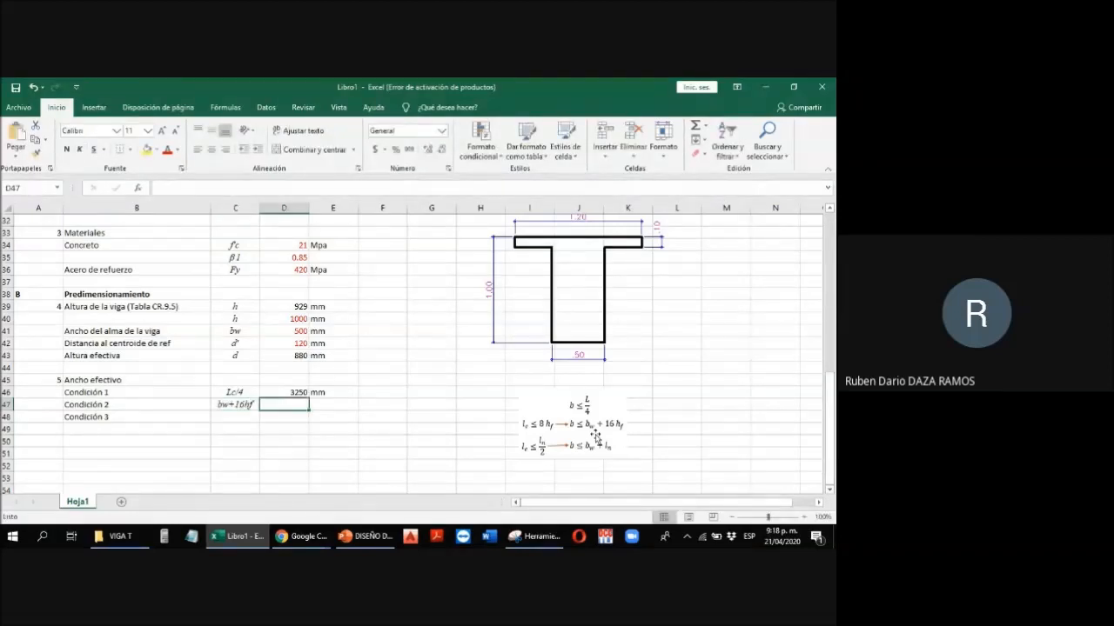
# Step: Calculate Condición 2 in D47 with the formula =D41+16*D27
pyautogui.write('=')
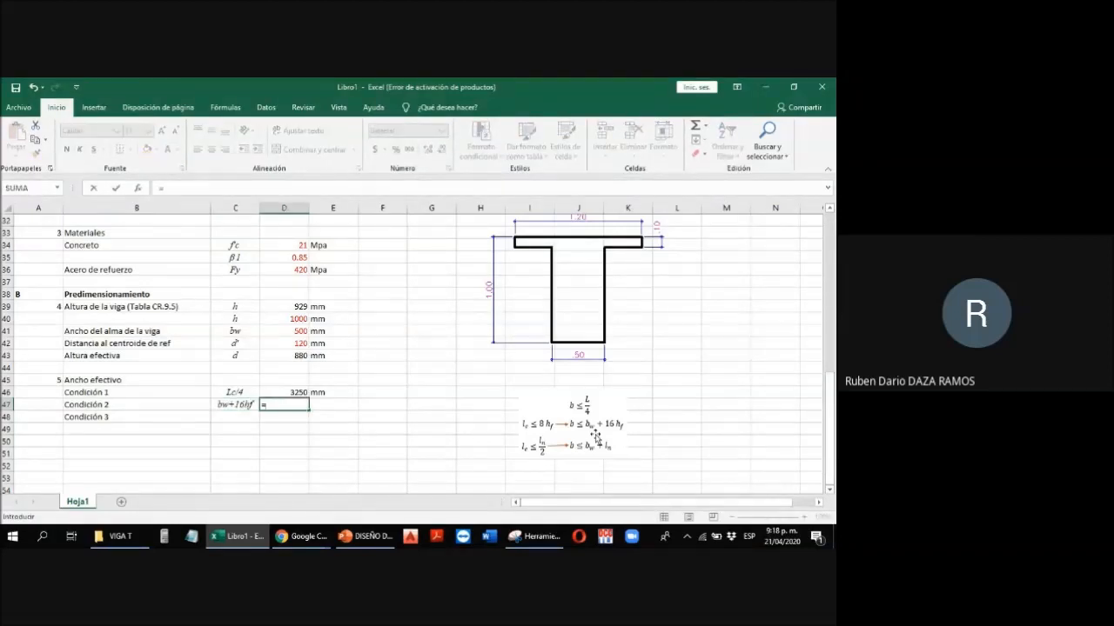
pyautogui.click(303, 331)
pyautogui.write('+')
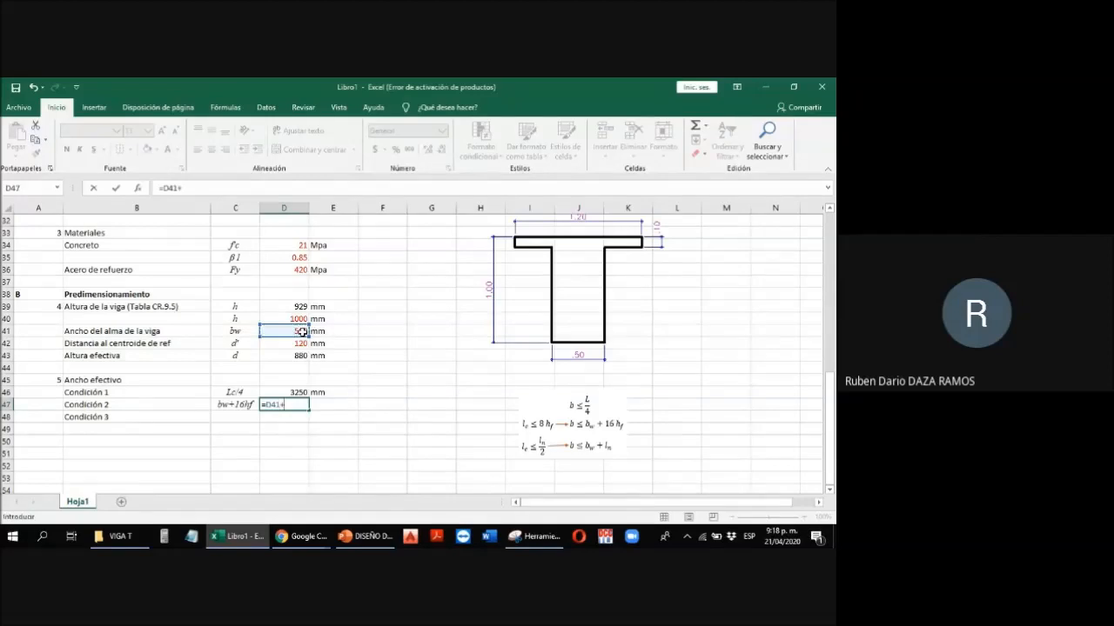
pyautogui.write('16*')
pyautogui.scroll(4, 211, 388)
pyautogui.click(300, 308)
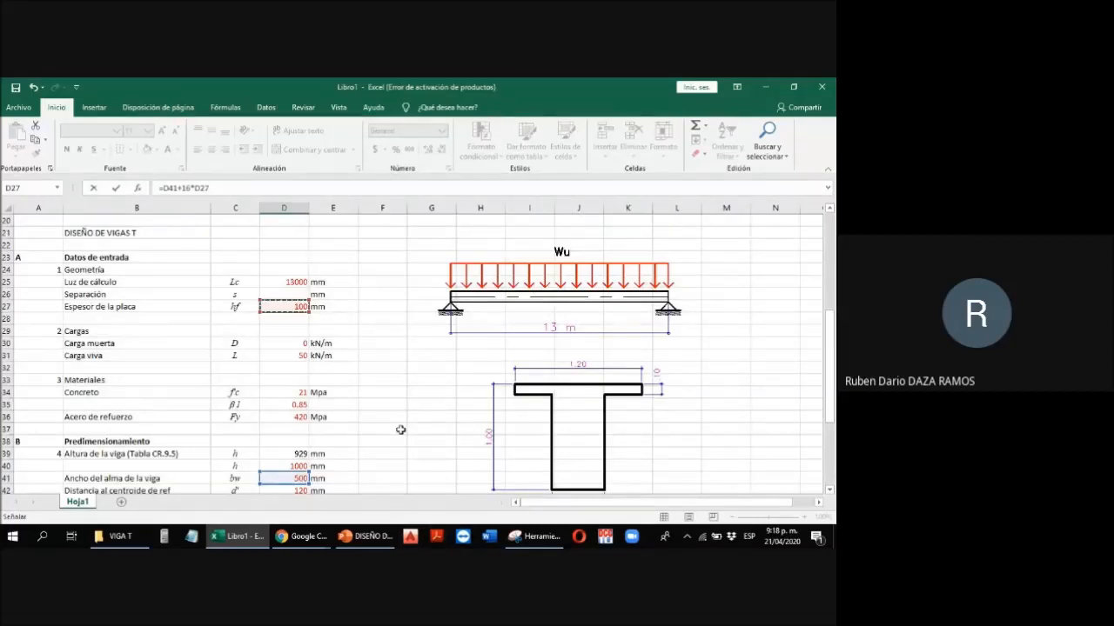
pyautogui.hotkey('ctrl', 'Return')
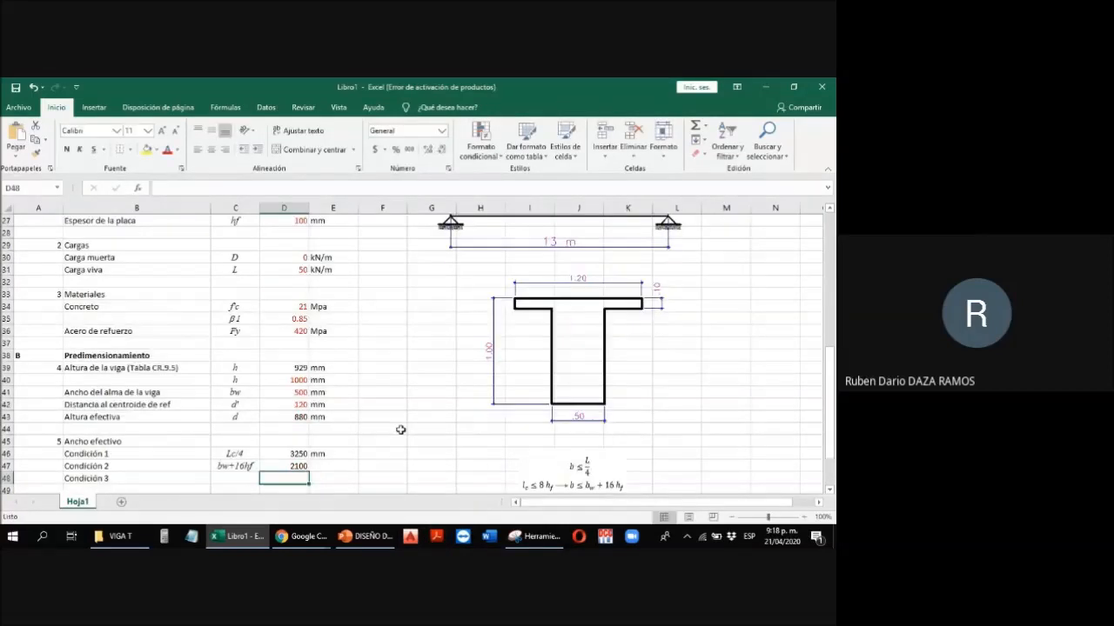
# Step: Add the unit mm for Condición 2 in E47
pyautogui.press('Right')
pyautogui.write('mm')
pyautogui.press('Return')
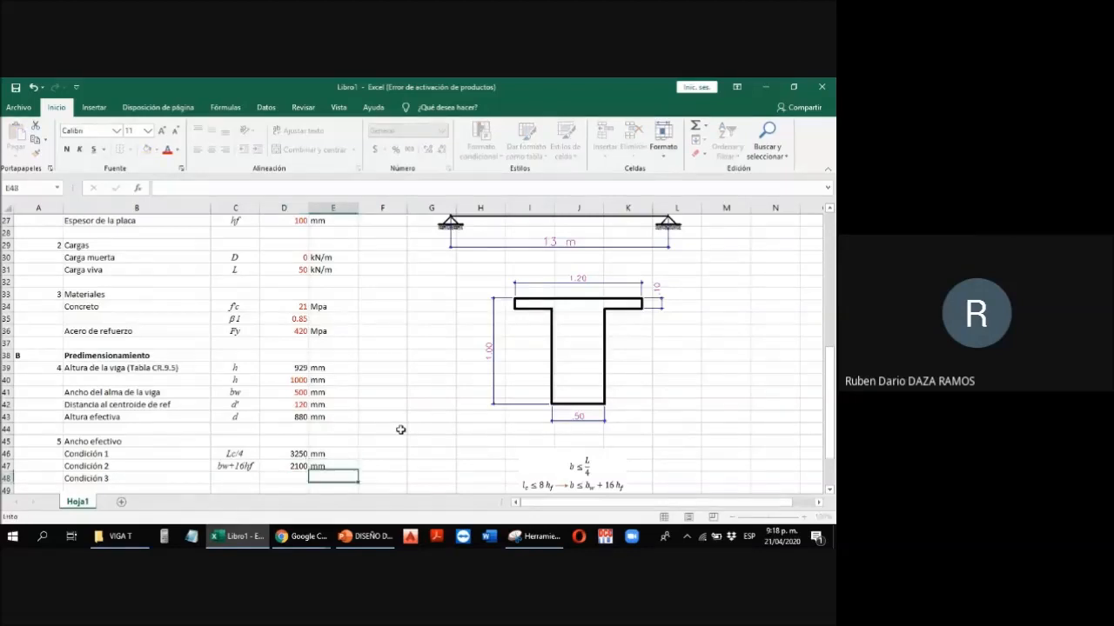
# Step: Enter the expression bw+ln for Condición 3 in C48
pyautogui.press('Left')
pyautogui.press('Left')
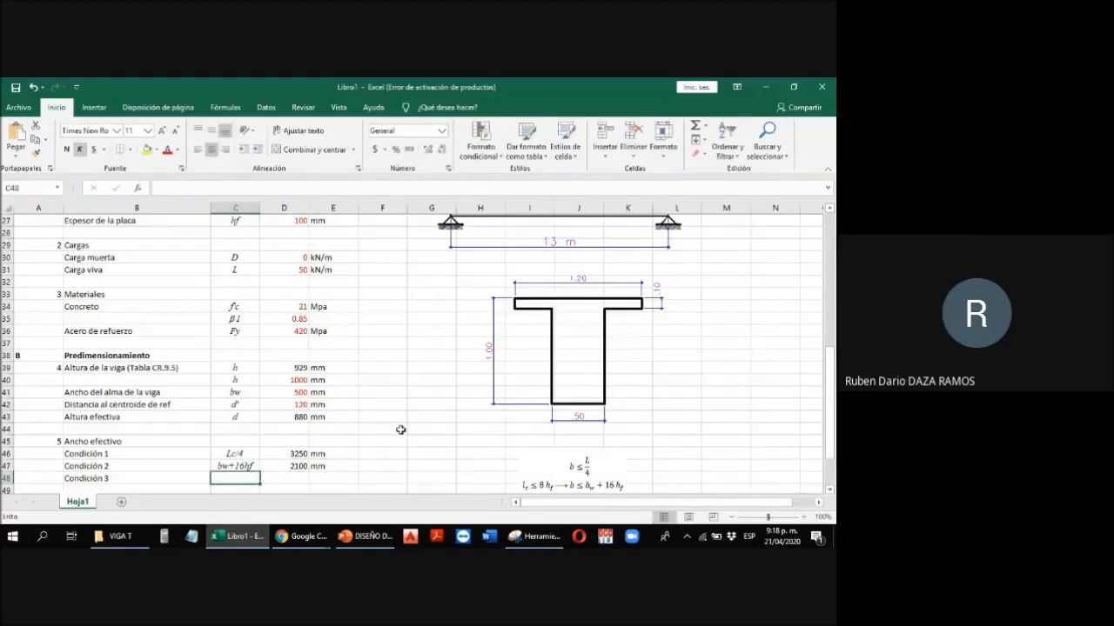
pyautogui.scroll(-2, 400, 430)
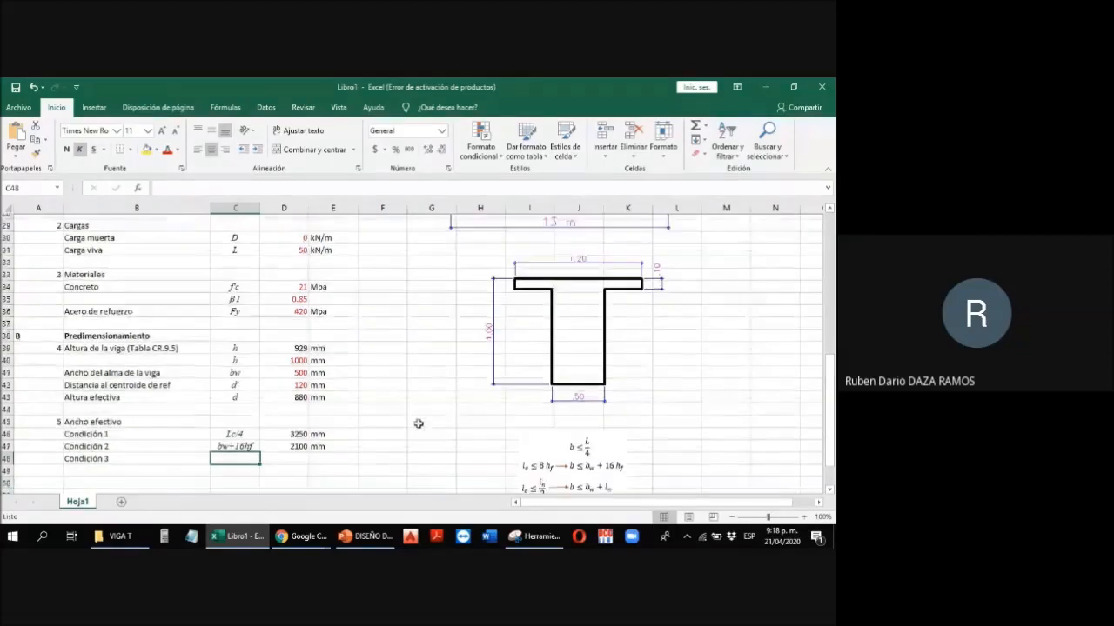
pyautogui.write('bw+16hf')
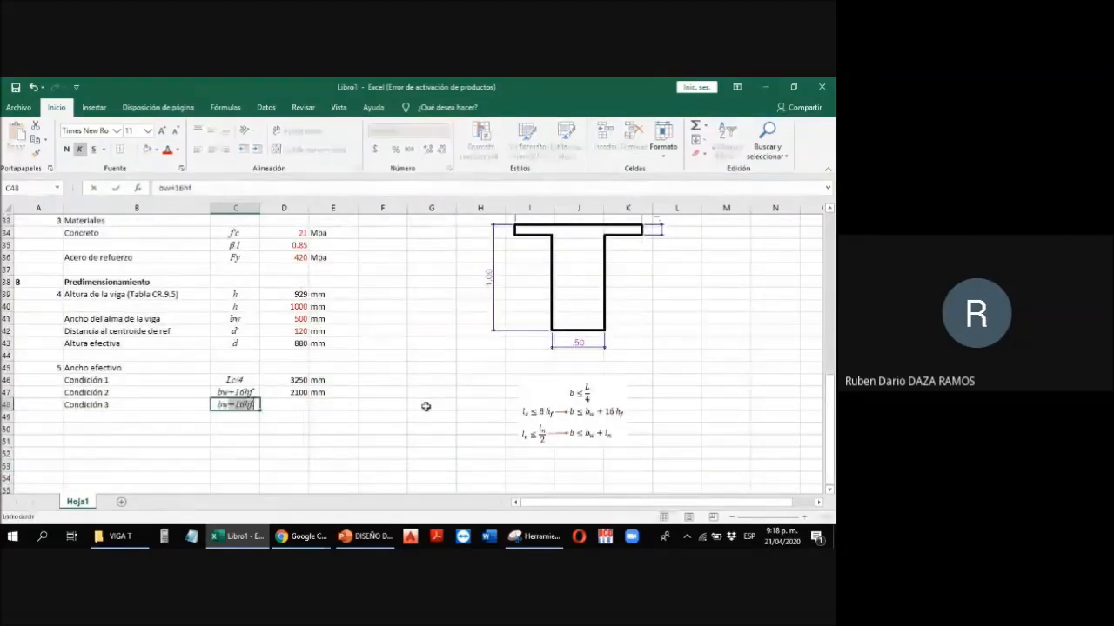
pyautogui.press('BackSpace')
pyautogui.press('BackSpace')
pyautogui.press('BackSpace')
pyautogui.press('BackSpace')
pyautogui.write('ln')
pyautogui.press('Tab')
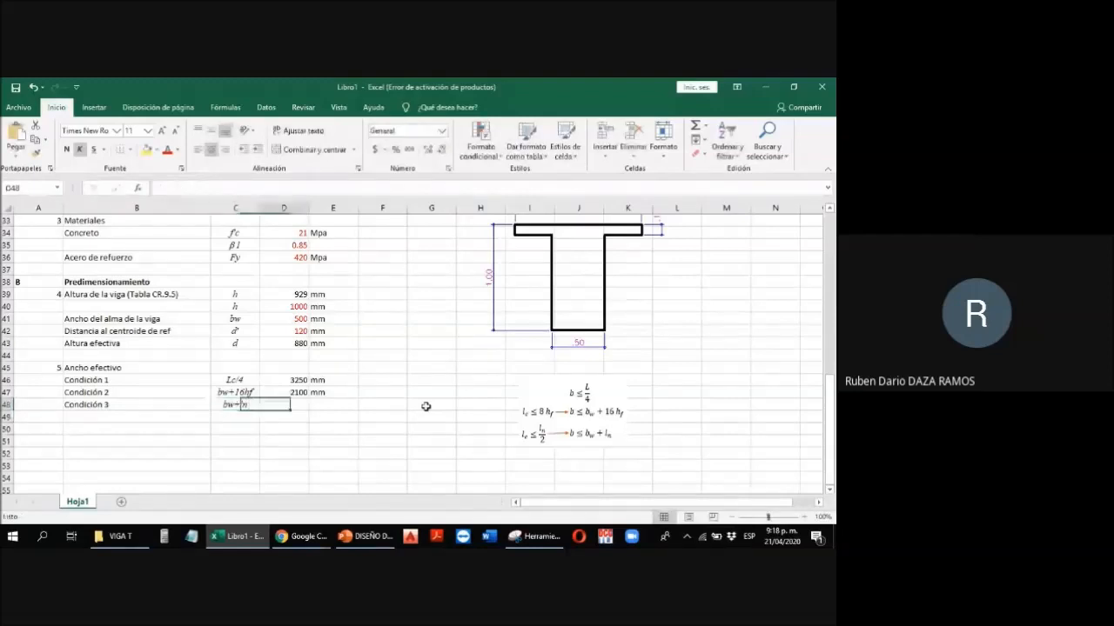
pyautogui.write('=')
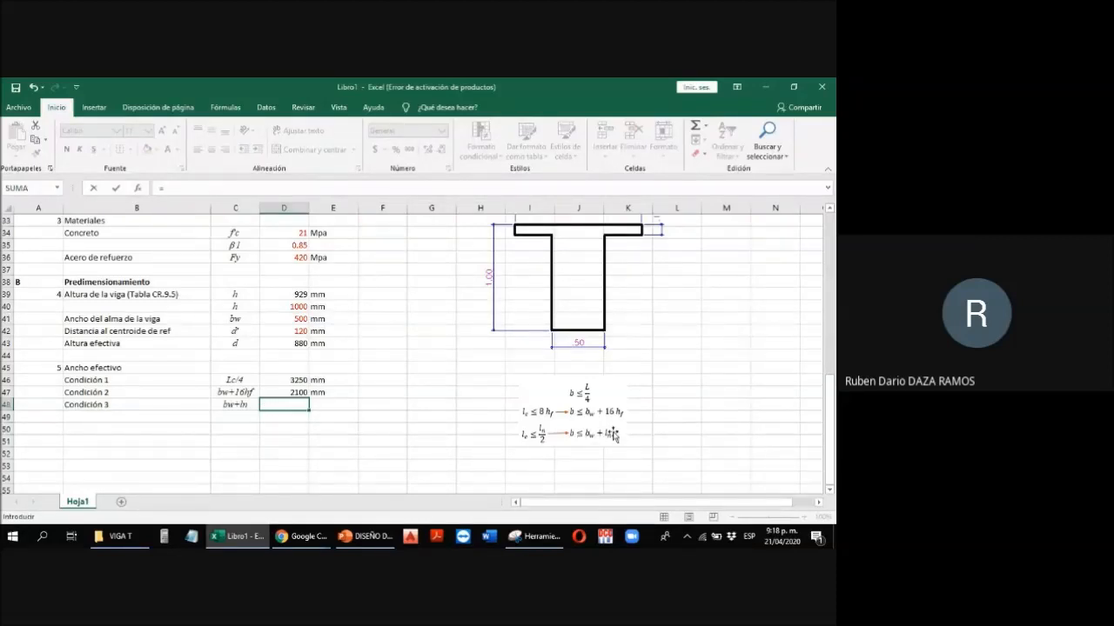
pyautogui.scroll(1, 609, 435)
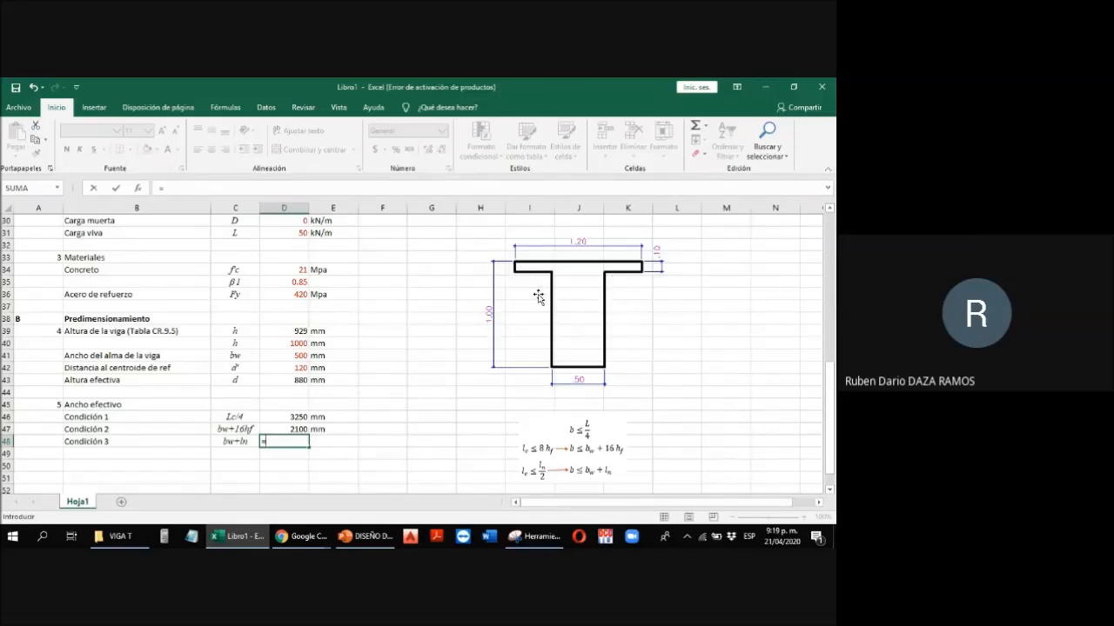
pyautogui.press('Escape')
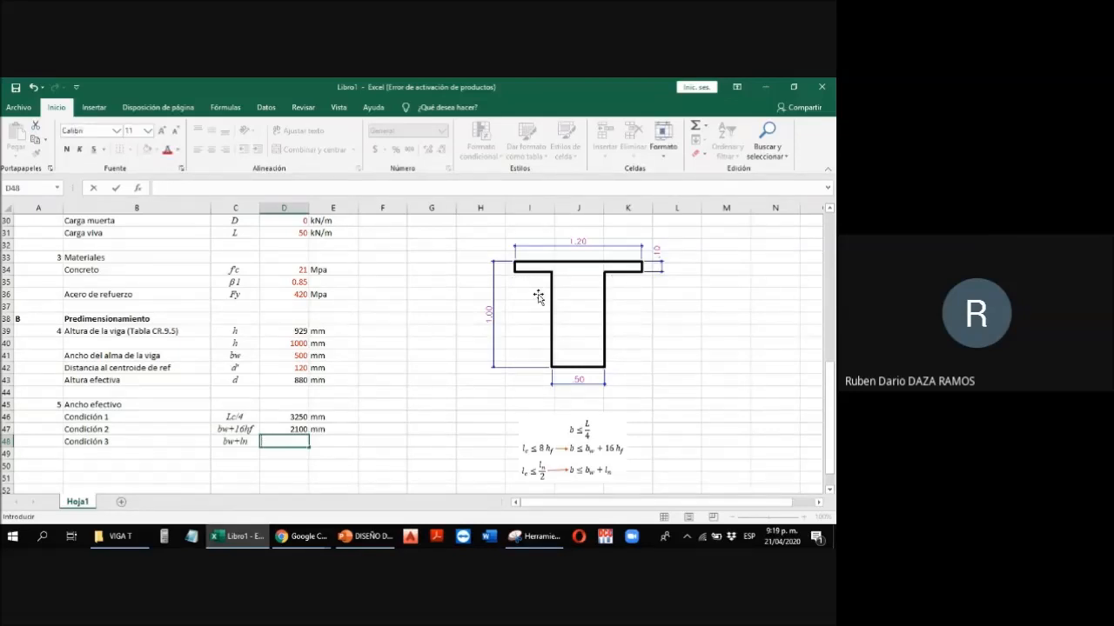
pyautogui.scroll(2, 305, 406)
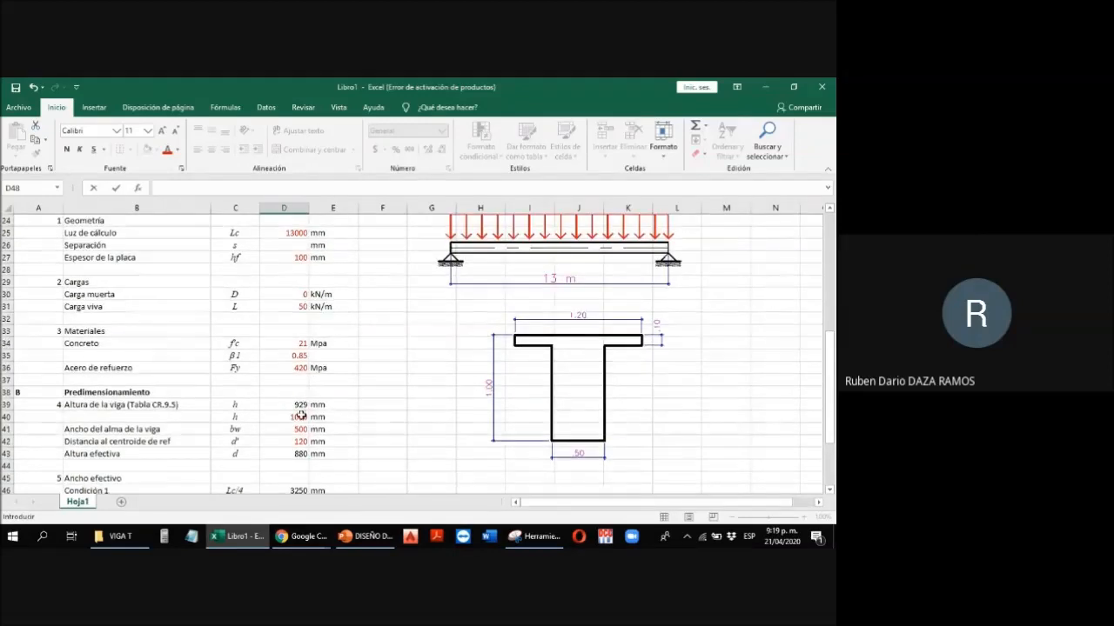
pyautogui.click(295, 429)
pyautogui.scroll(-3, 315, 436)
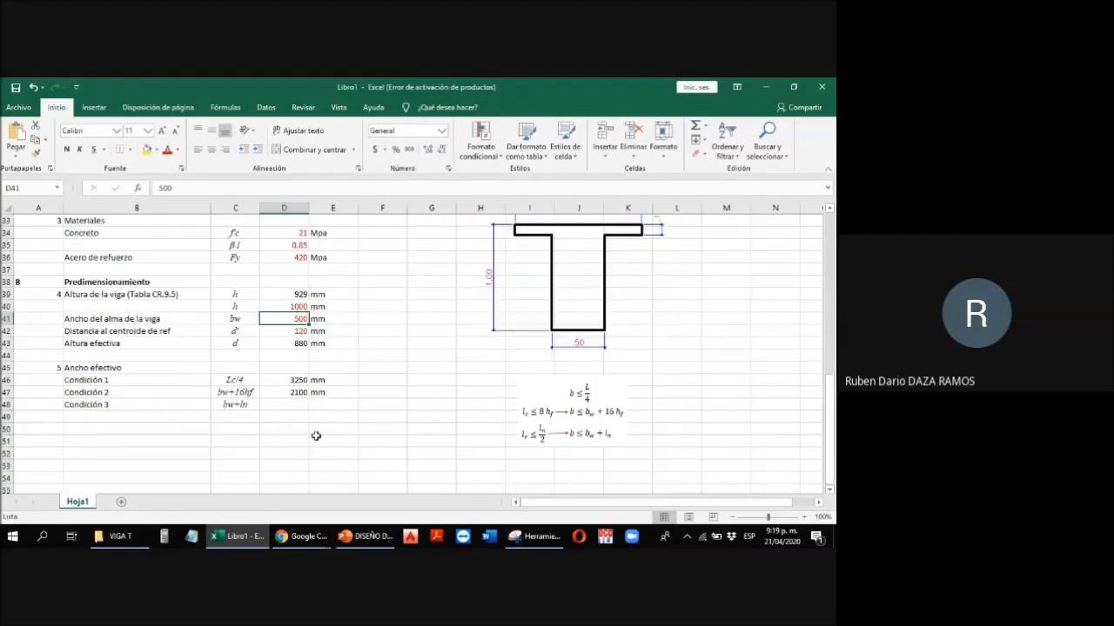
pyautogui.click(292, 408)
pyautogui.write('=')
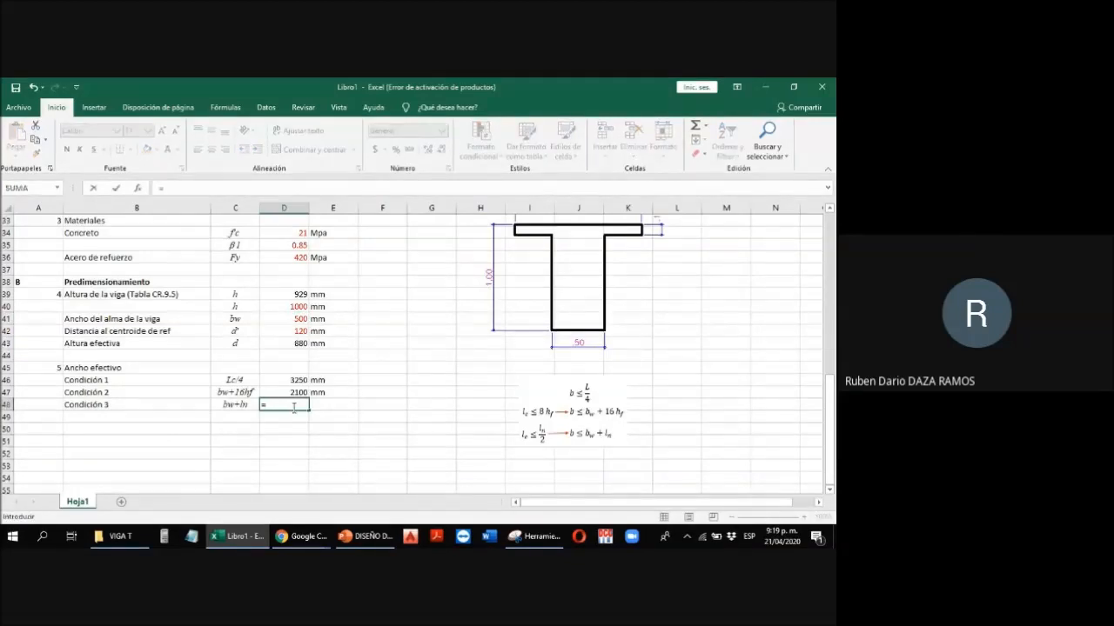
pyautogui.click(292, 319)
pyautogui.write('+')
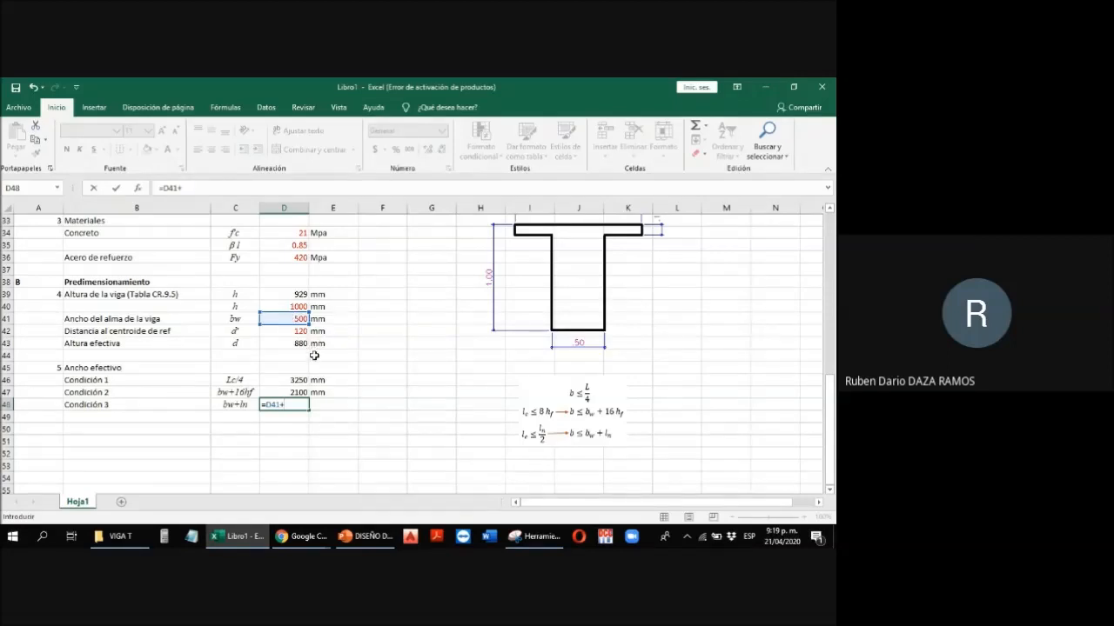
pyautogui.scroll(2, 314, 356)
pyautogui.scroll(-2, 316, 358)
pyautogui.press('Escape')
# Step: Enter N/A as the value of Condición 3 in D48 and the symbol b in C49
pyautogui.write('N/A')
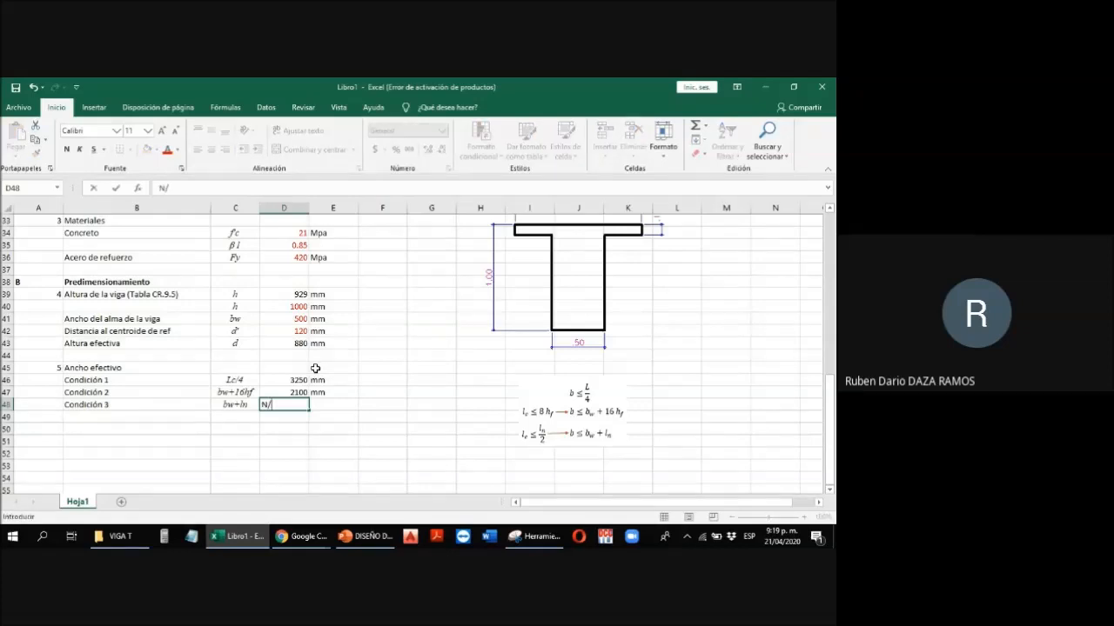
pyautogui.press('Return')
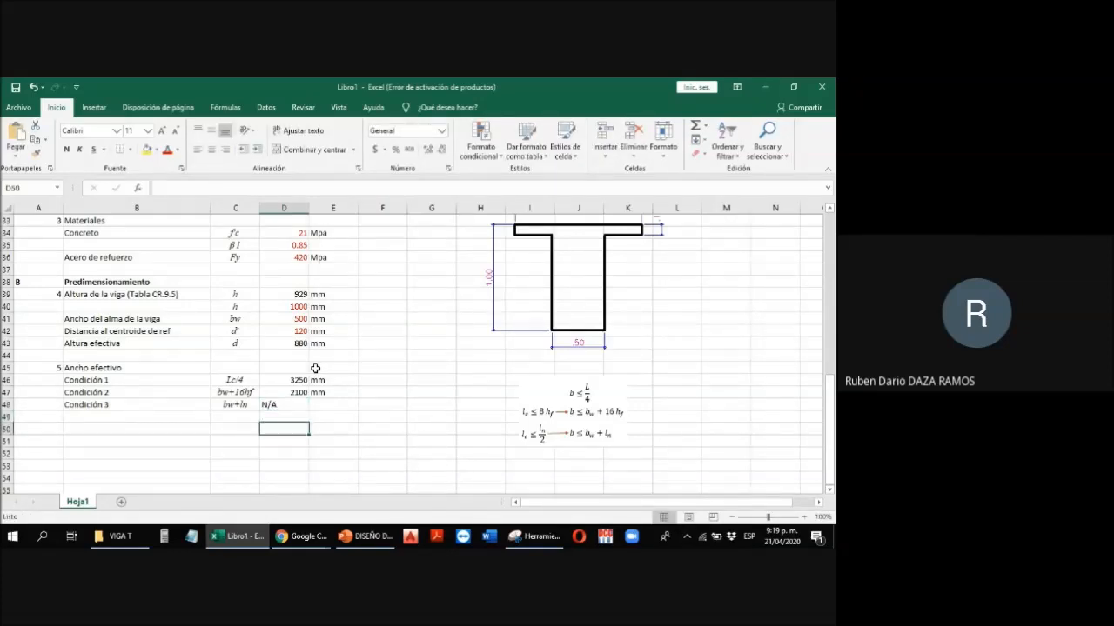
pyautogui.press('Left')
pyautogui.write('b')
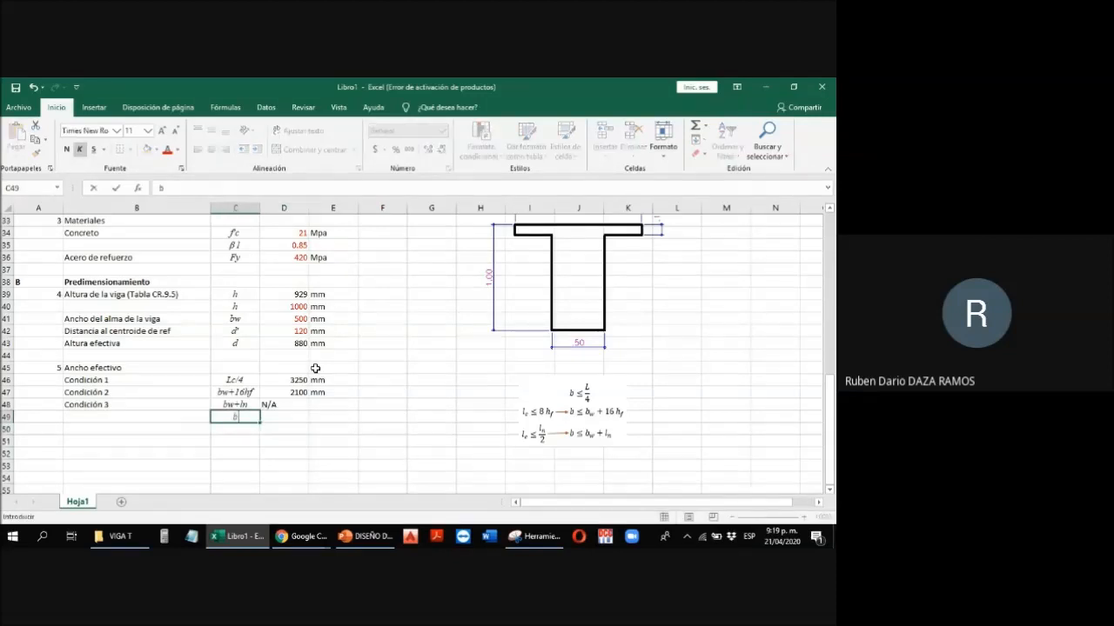
pyautogui.press('Tab')
# Step: Calculate the effective width b in D49 as the minimum of the three conditions with the formula +MIN(D46:D48)
pyautogui.write('m')
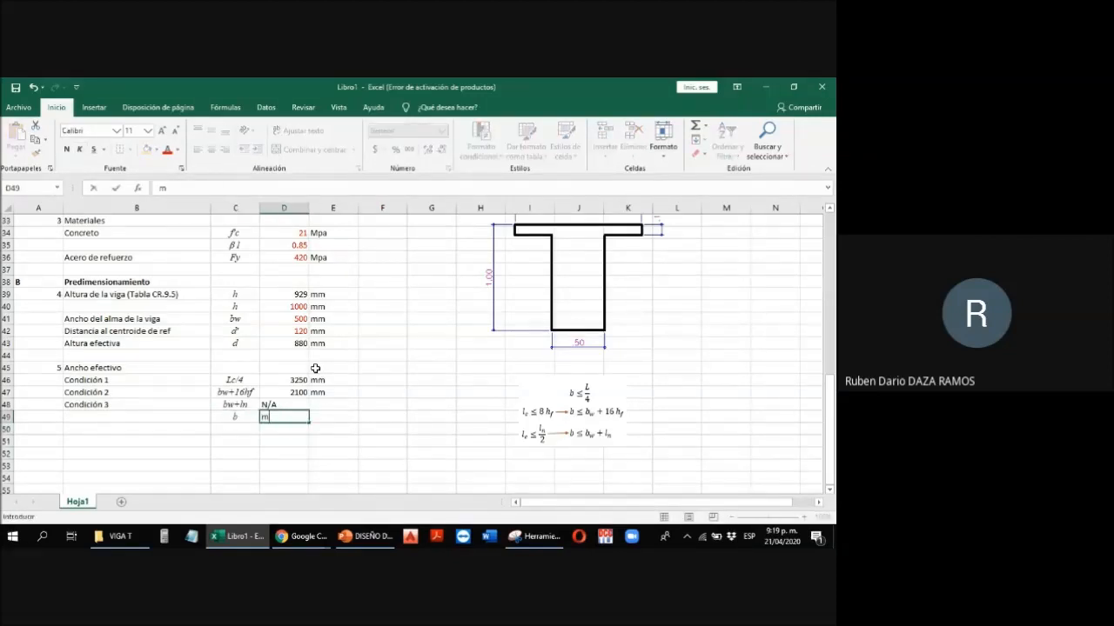
pyautogui.press('BackSpace')
pyautogui.write('min')
pyautogui.press('BackSpace')
pyautogui.press('BackSpace')
pyautogui.press('BackSpace')
pyautogui.write('+min')
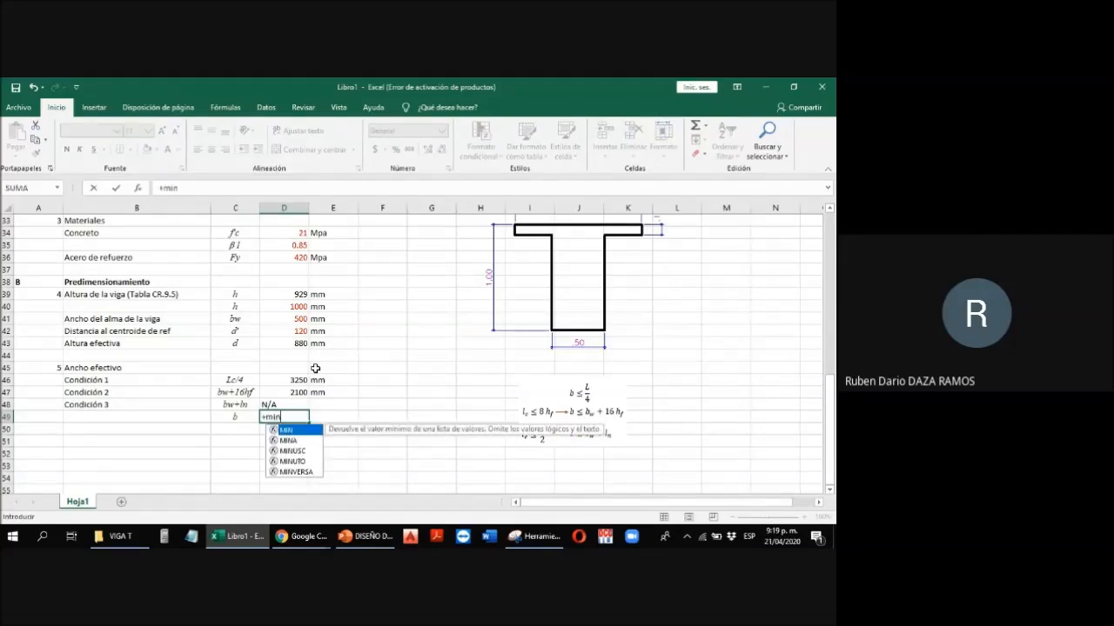
pyautogui.write('(')
pyautogui.press('Up')
pyautogui.press('Up')
pyautogui.press('Up')
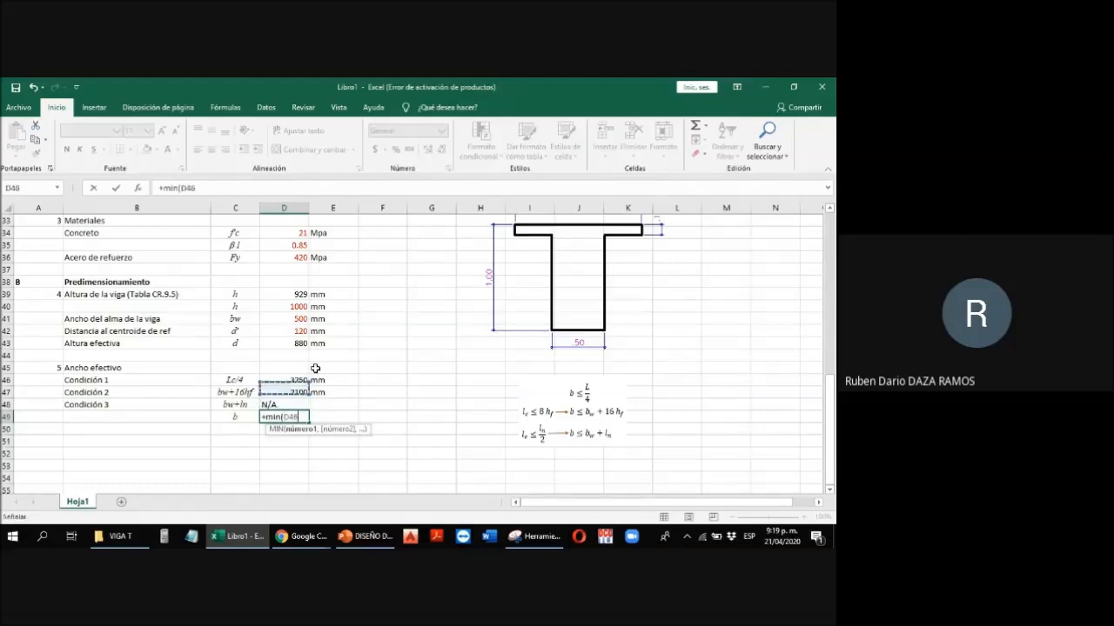
pyautogui.hotkey('shift', 'Down')
pyautogui.hotkey('shift', 'Down')
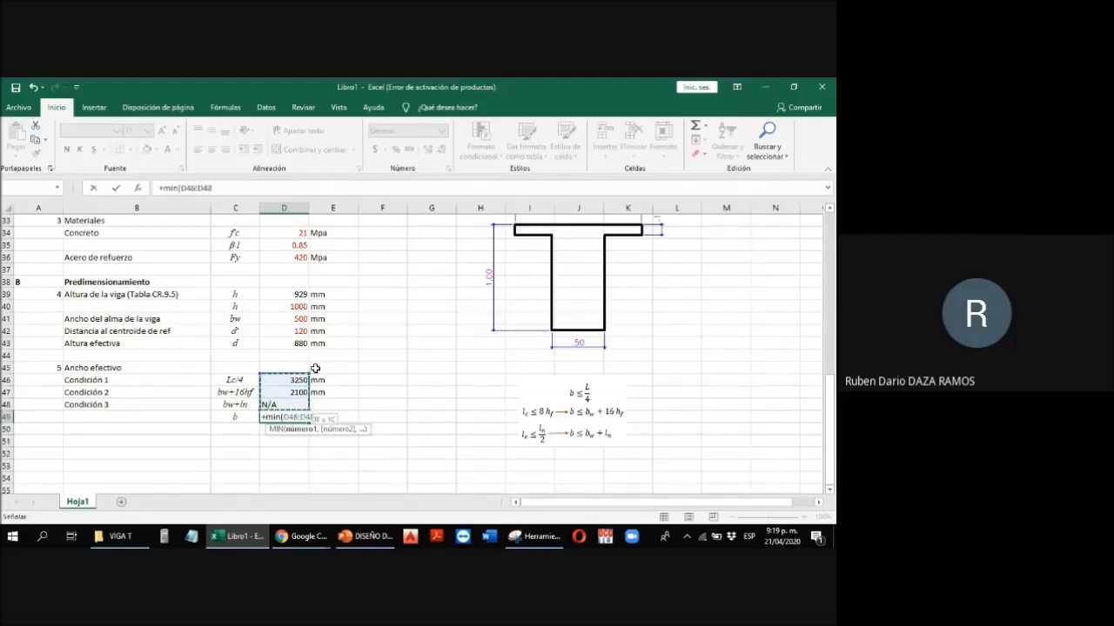
pyautogui.press('Return')
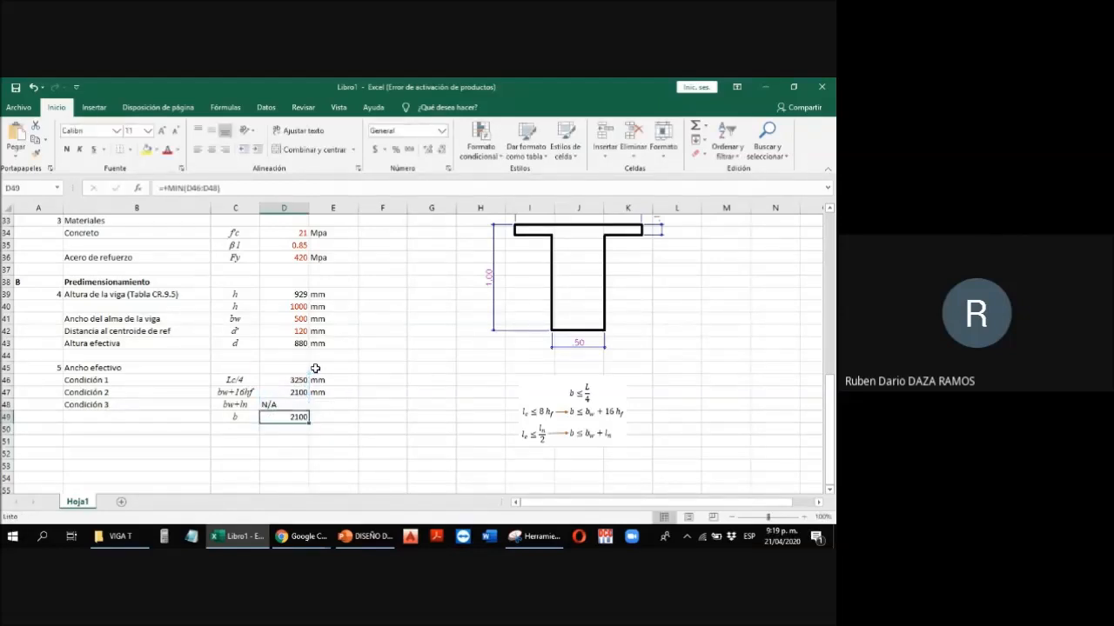
# Step: Switch to the PowerPoint presentation and show the Ancho efectivo (b) slide as a slide show, up to the beam spacing arrows
pyautogui.scroll(3, 586, 274)
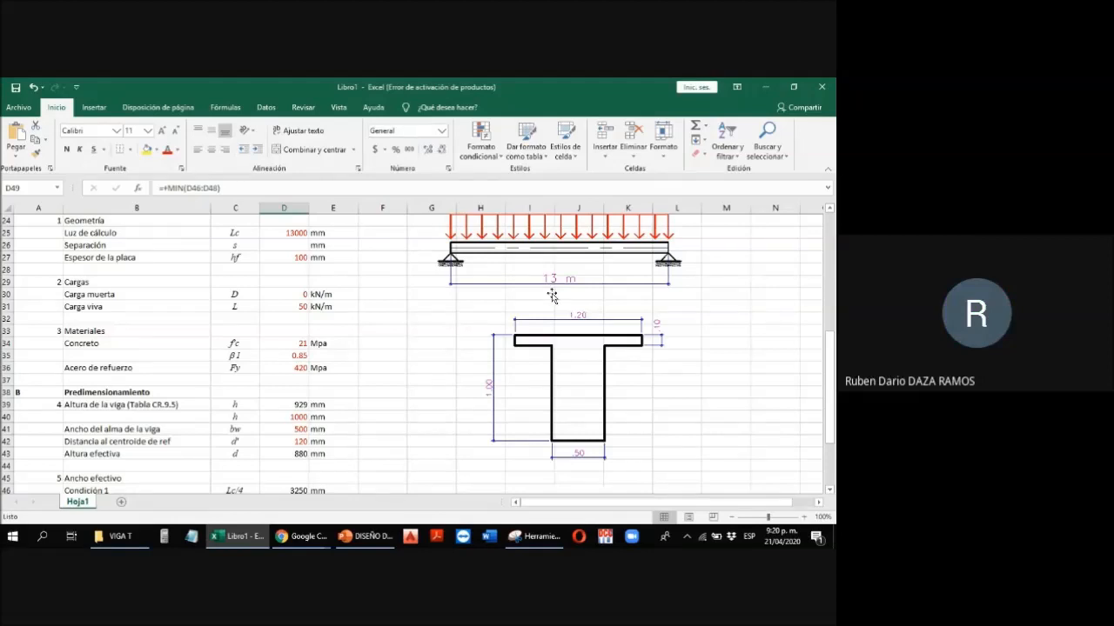
pyautogui.click(380, 536)
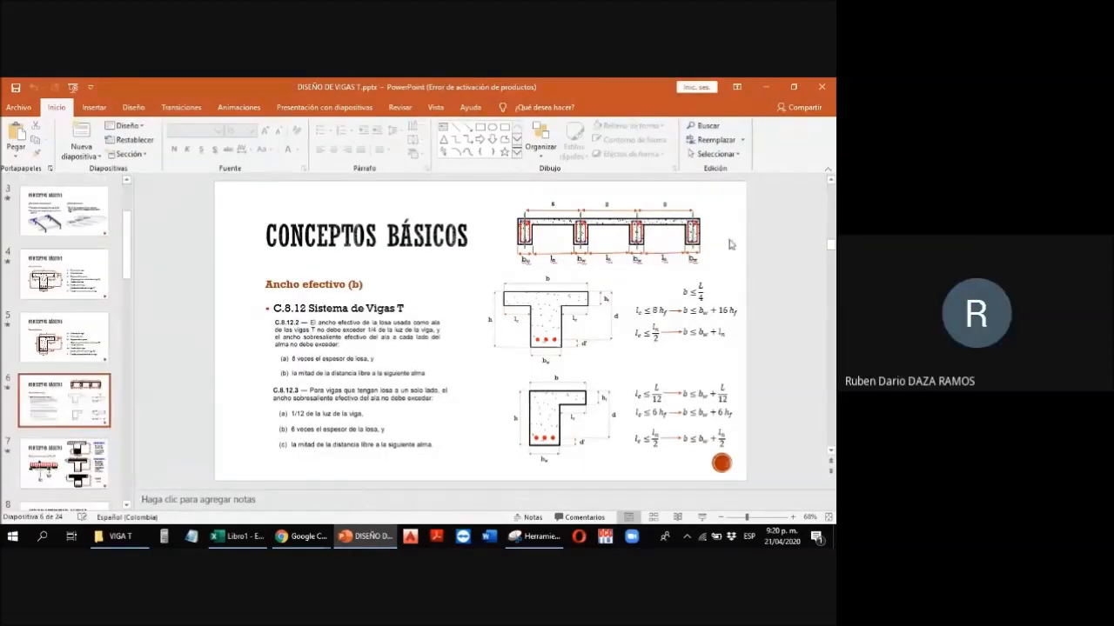
pyautogui.click(701, 517)
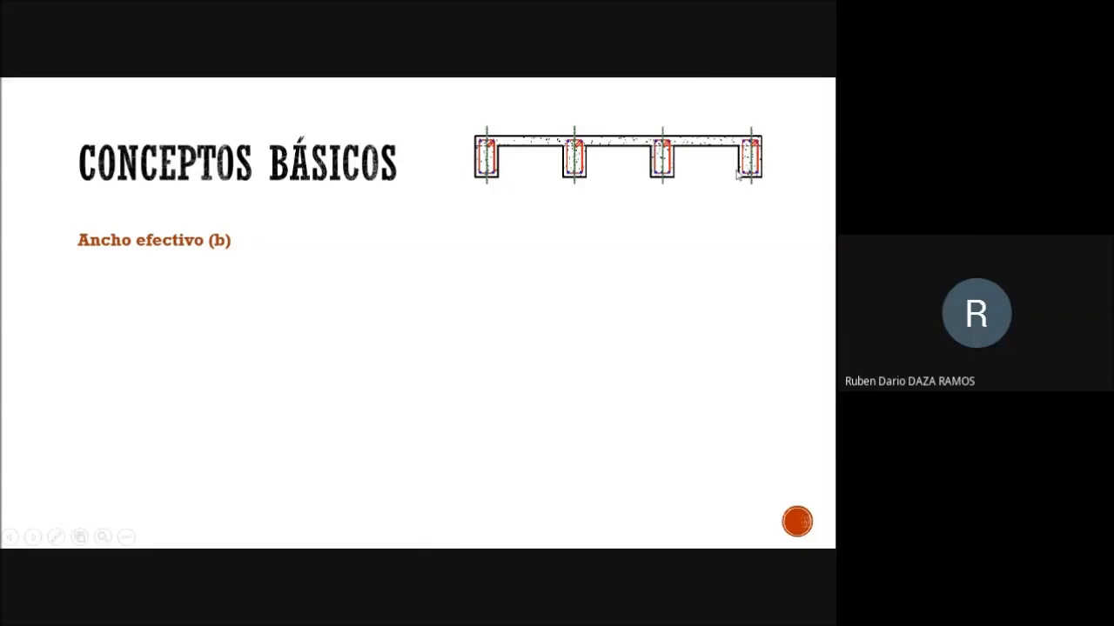
pyautogui.click(607, 165)
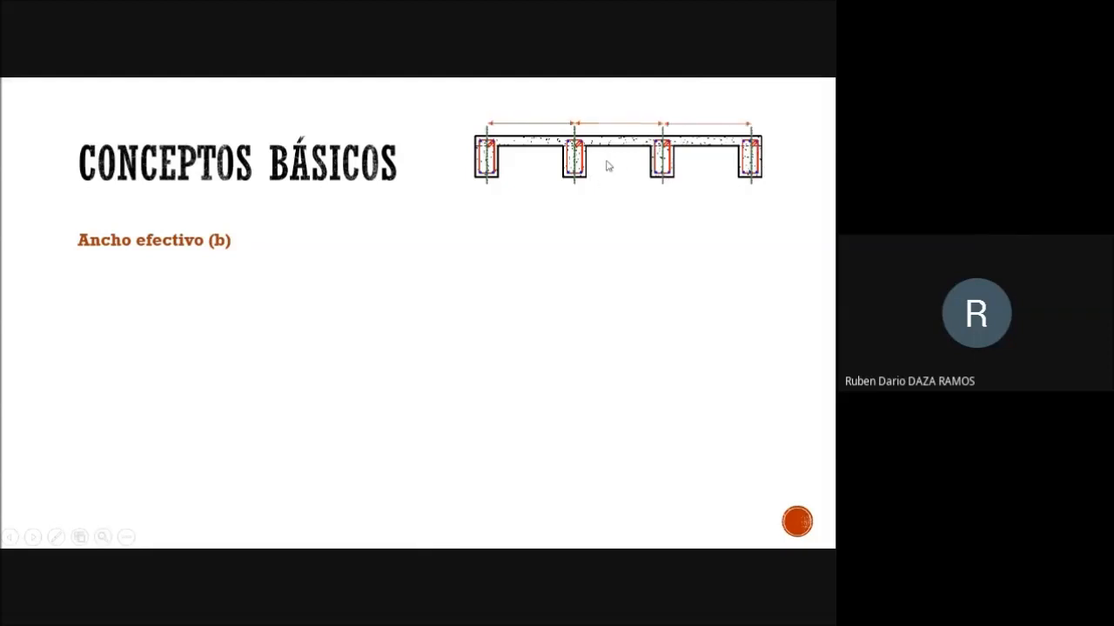
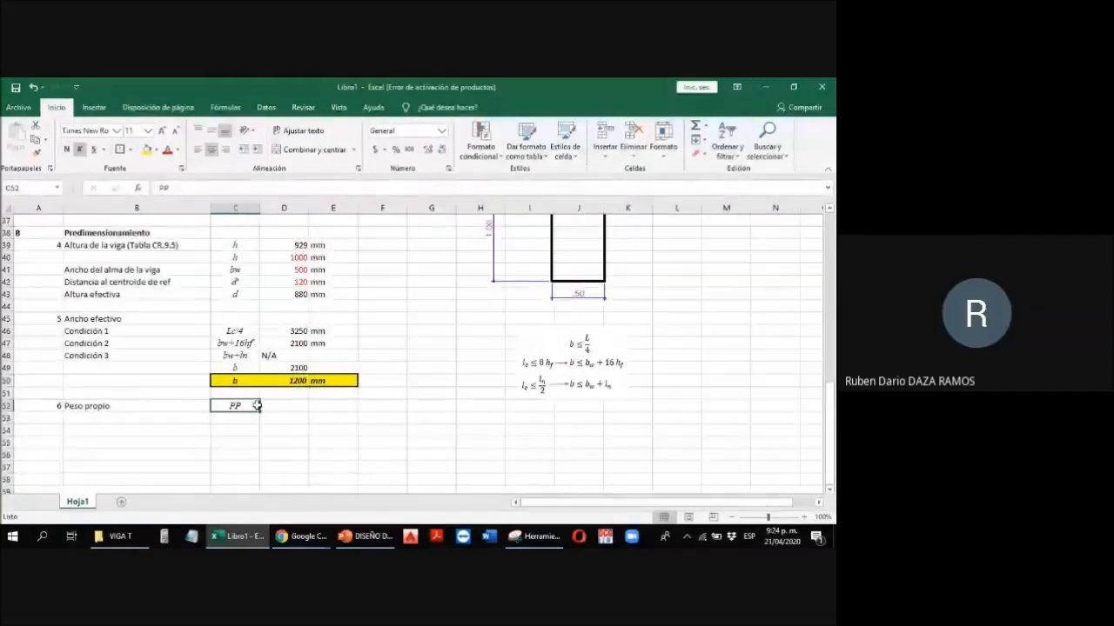
# Step: Review the input data, the load diagram and the T-section dimensions needed for the self-weight calculation
pyautogui.press('Down')
pyautogui.press('Down')
pyautogui.scroll(2, 408, 372)
pyautogui.scroll(-1, 408, 372)
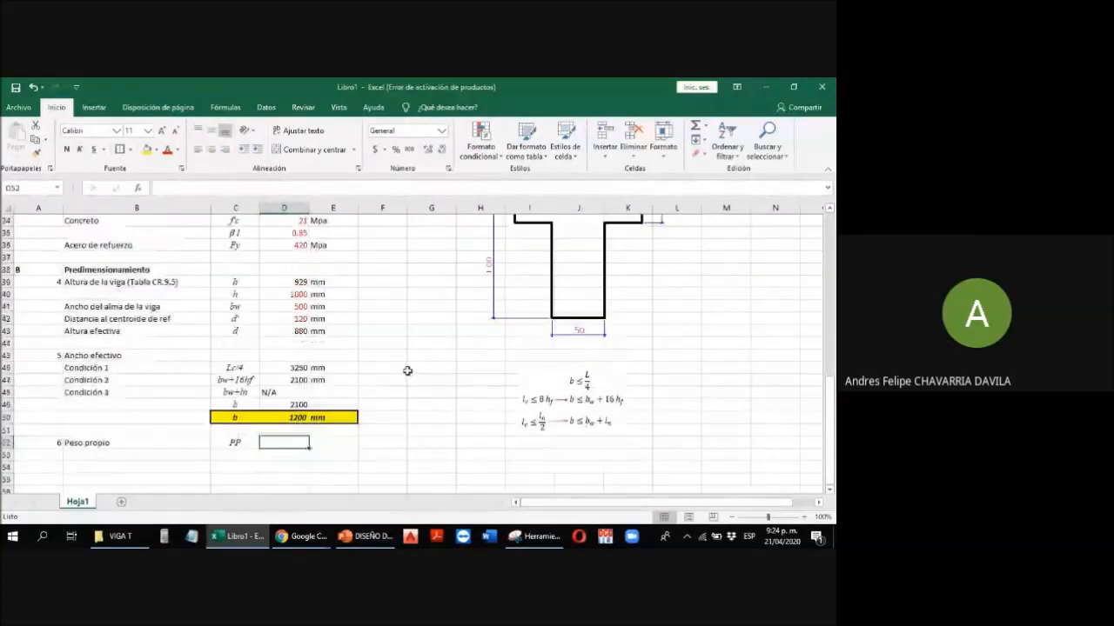
pyautogui.scroll(6, 440, 344)
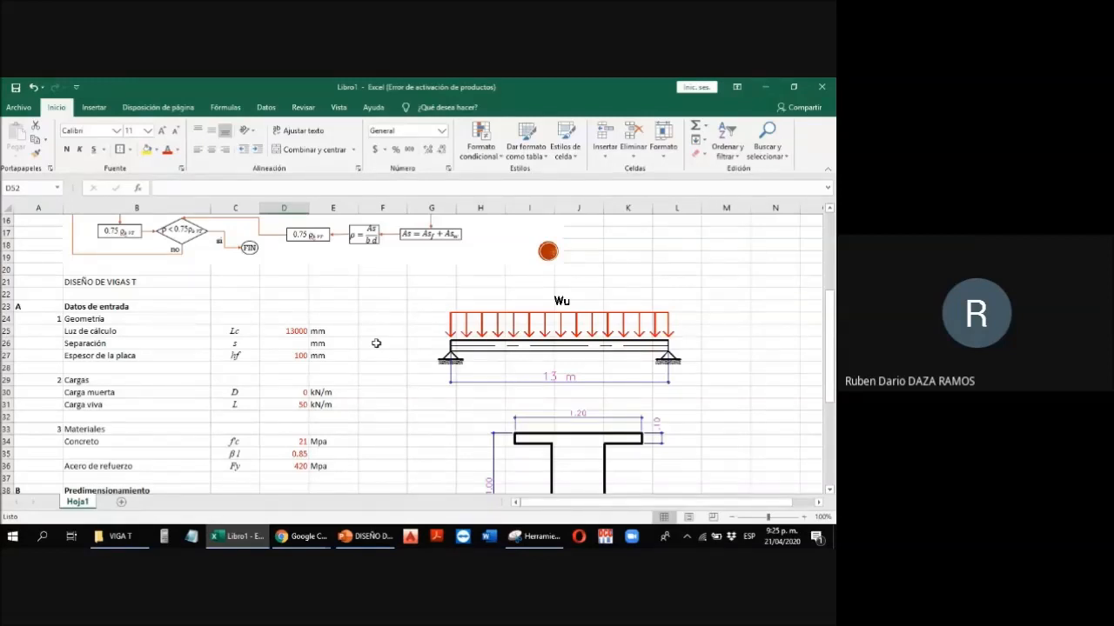
pyautogui.scroll(-2, 353, 294)
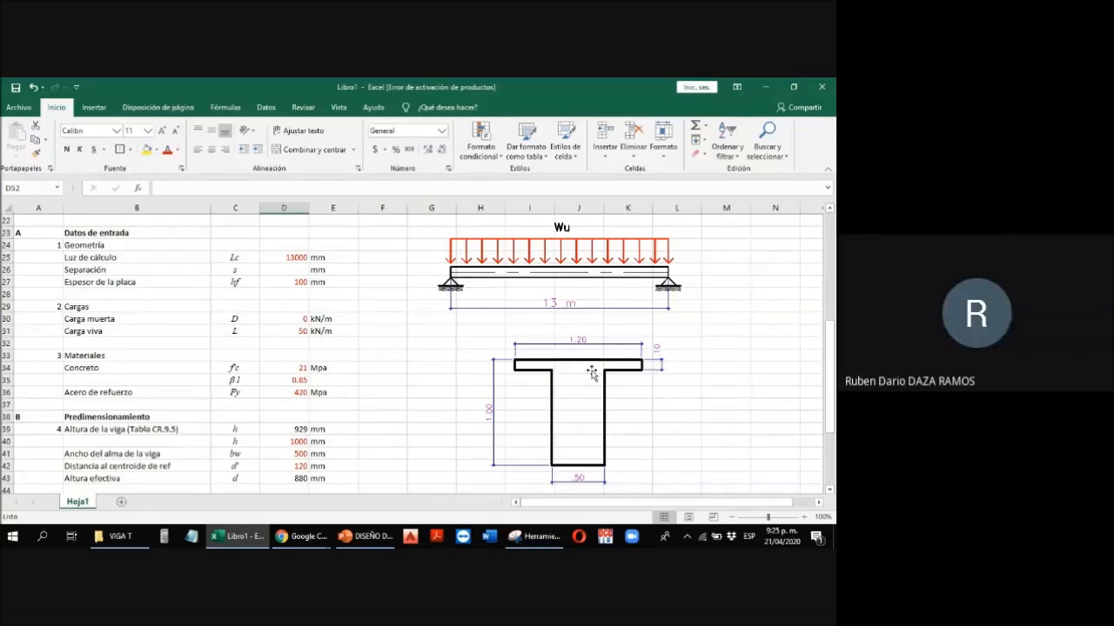
pyautogui.scroll(-4, 592, 372)
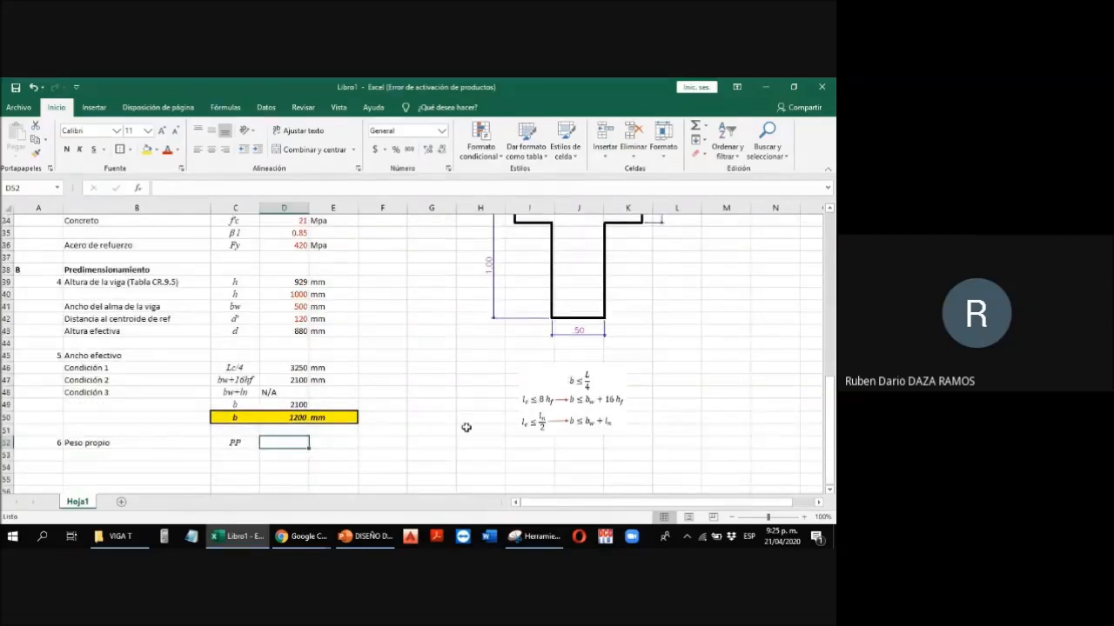
pyautogui.scroll(1, 398, 445)
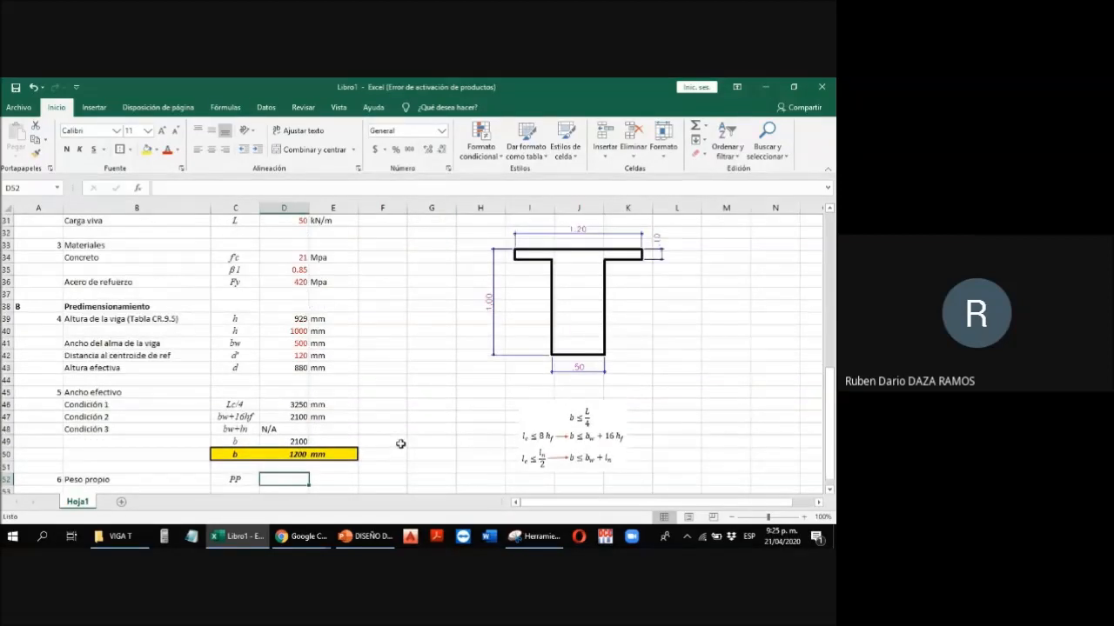
pyautogui.scroll(-1, 423, 392)
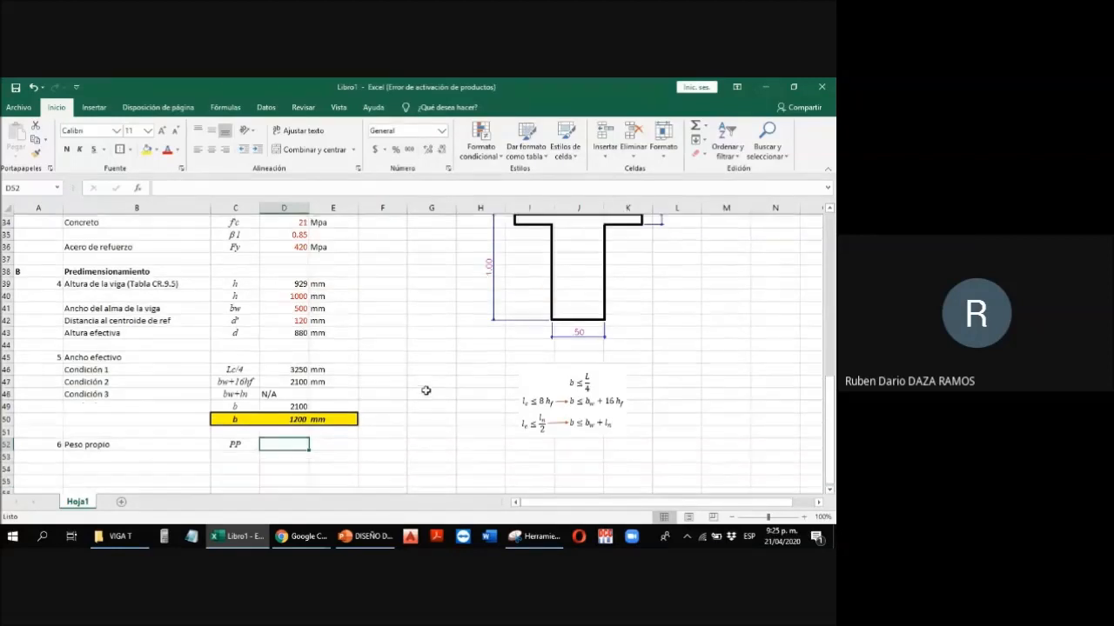
pyautogui.scroll(1, 570, 285)
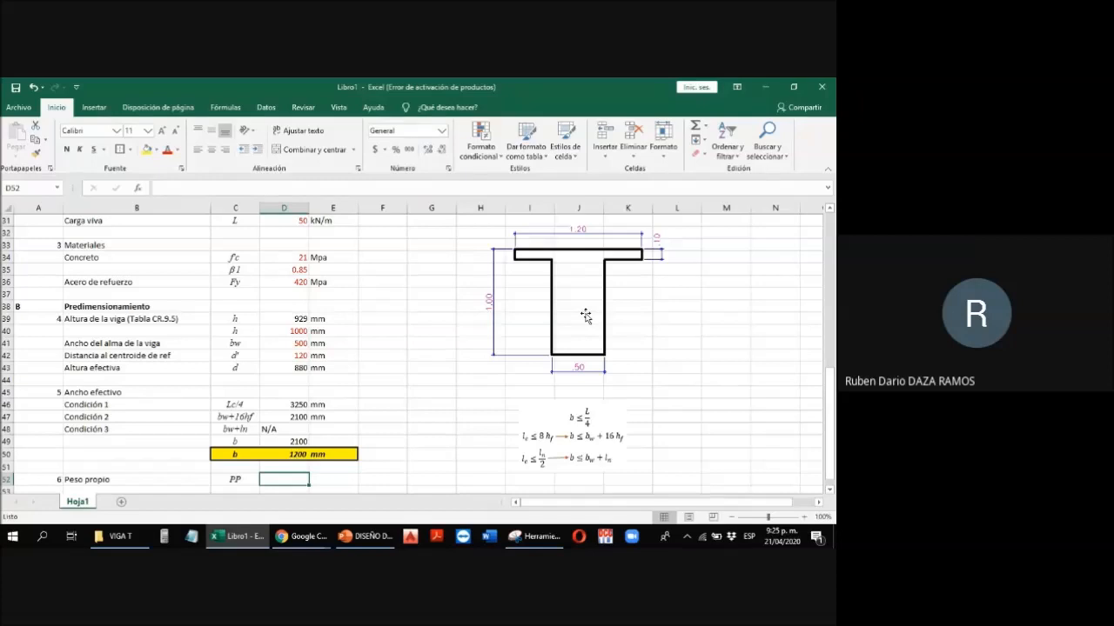
# Step: Start the self-weight formula in D52 with the flange area, slab thickness times effective width, as =(D27*D50)+
pyautogui.write('=(')
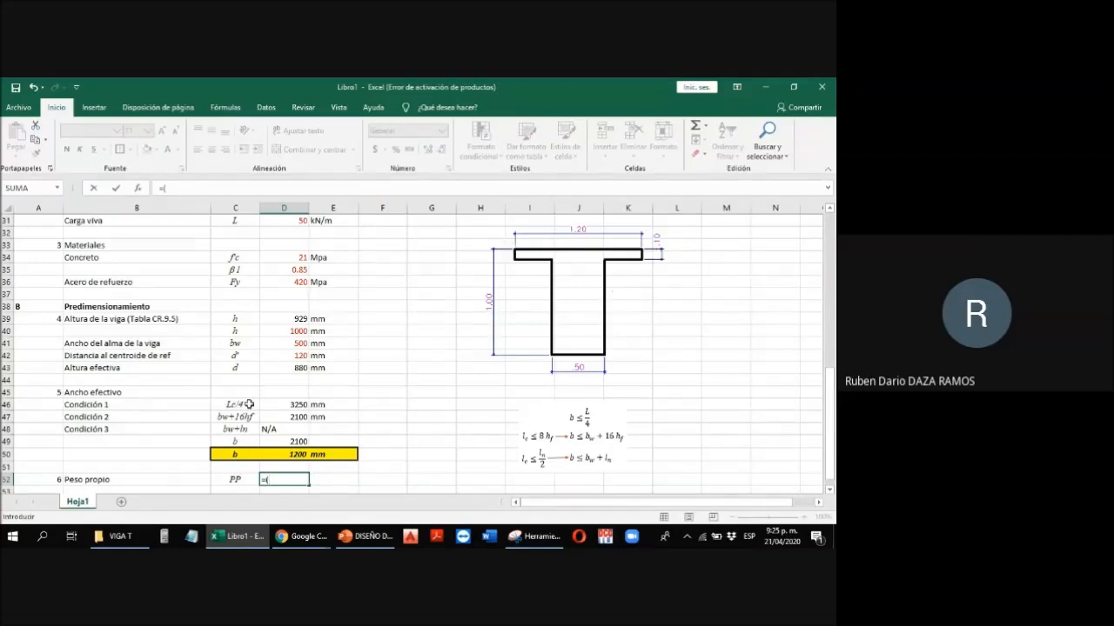
pyautogui.scroll(3, 249, 404)
pyautogui.click(284, 283)
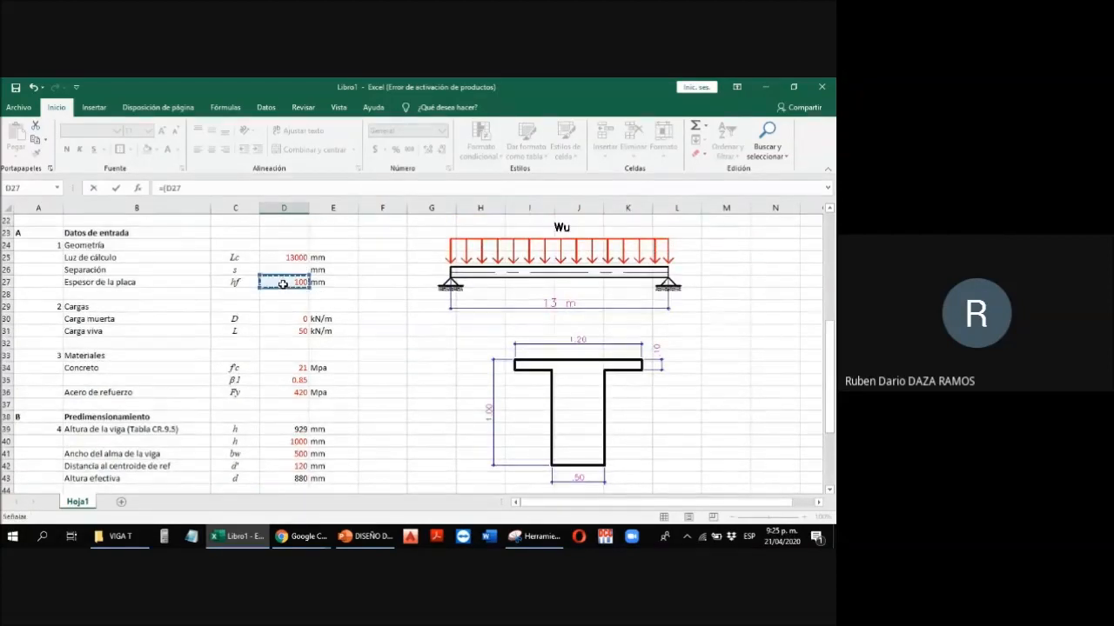
pyautogui.write('*')
pyautogui.scroll(-2, 179, 410)
pyautogui.scroll(-2, 179, 411)
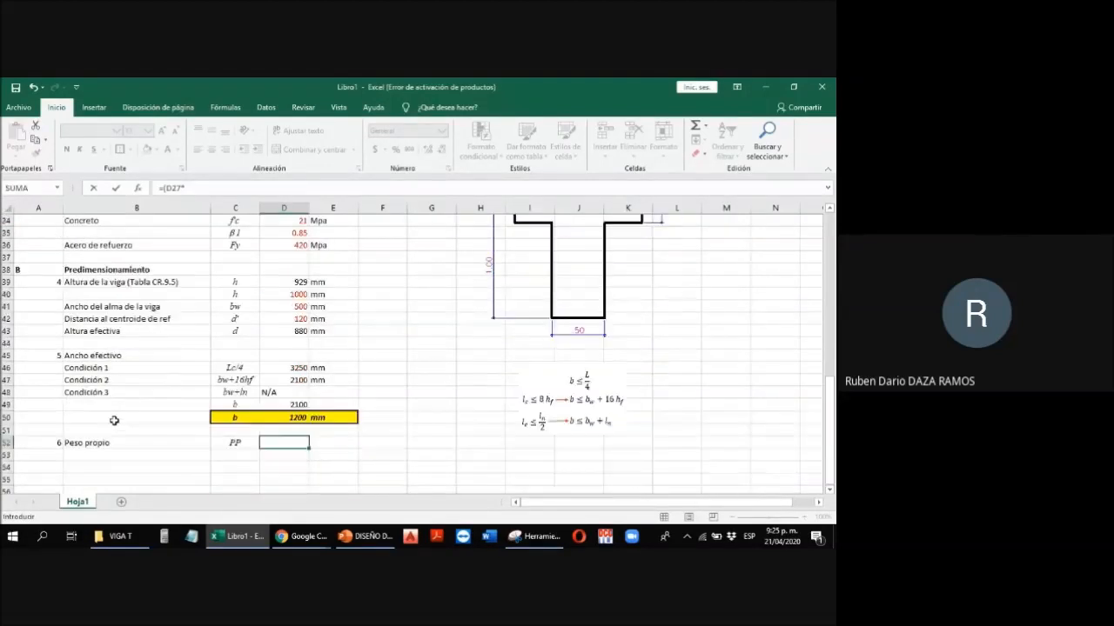
pyautogui.click(292, 418)
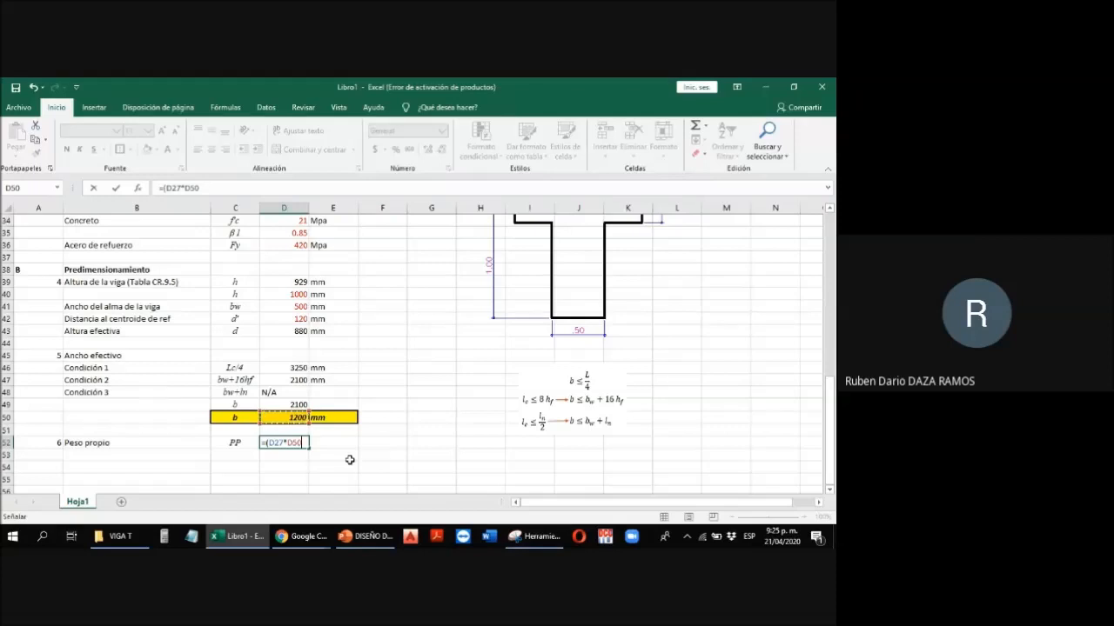
pyautogui.write(')+')
# Step: Complete the D52 formula with the web area term (D40-D27)*D41 for the beam's stem below the slab
pyautogui.scroll(1, 579, 281)
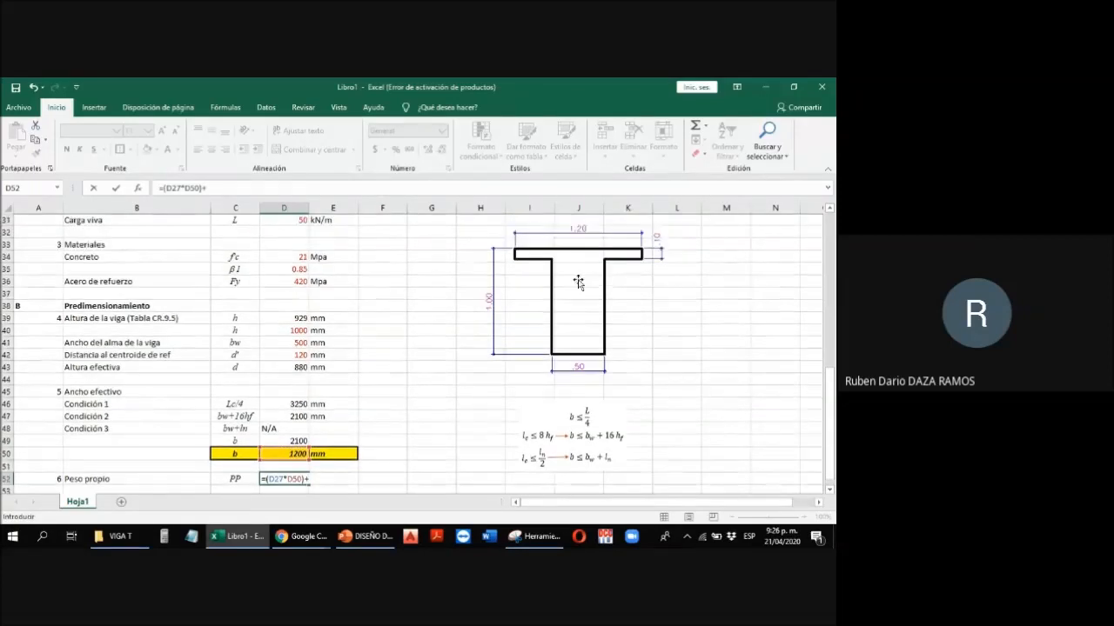
pyautogui.write('(')
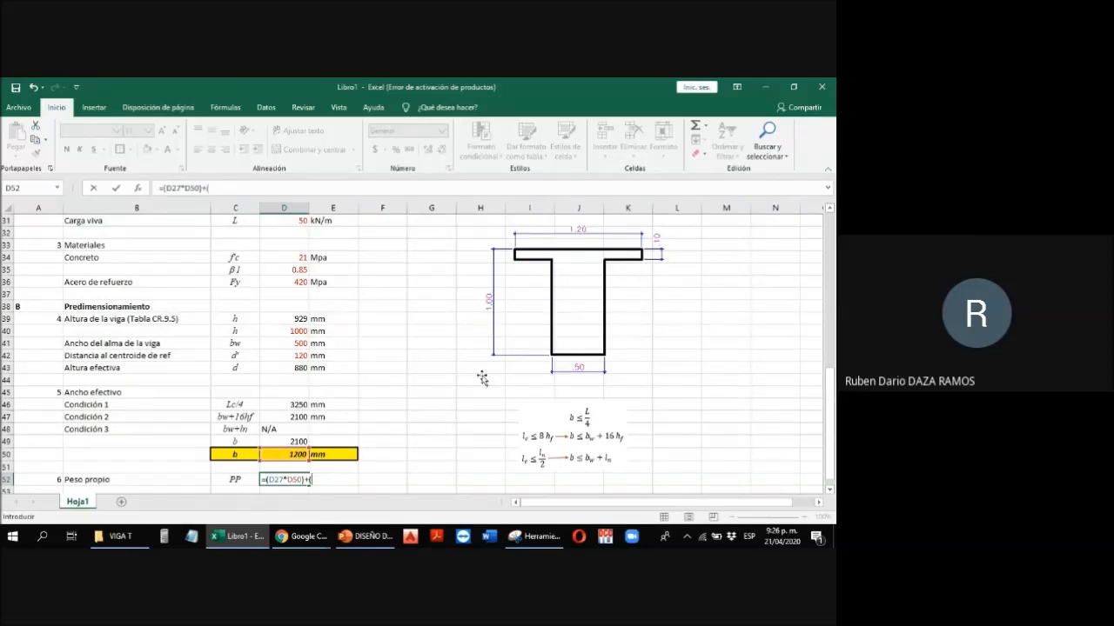
pyautogui.click(302, 332)
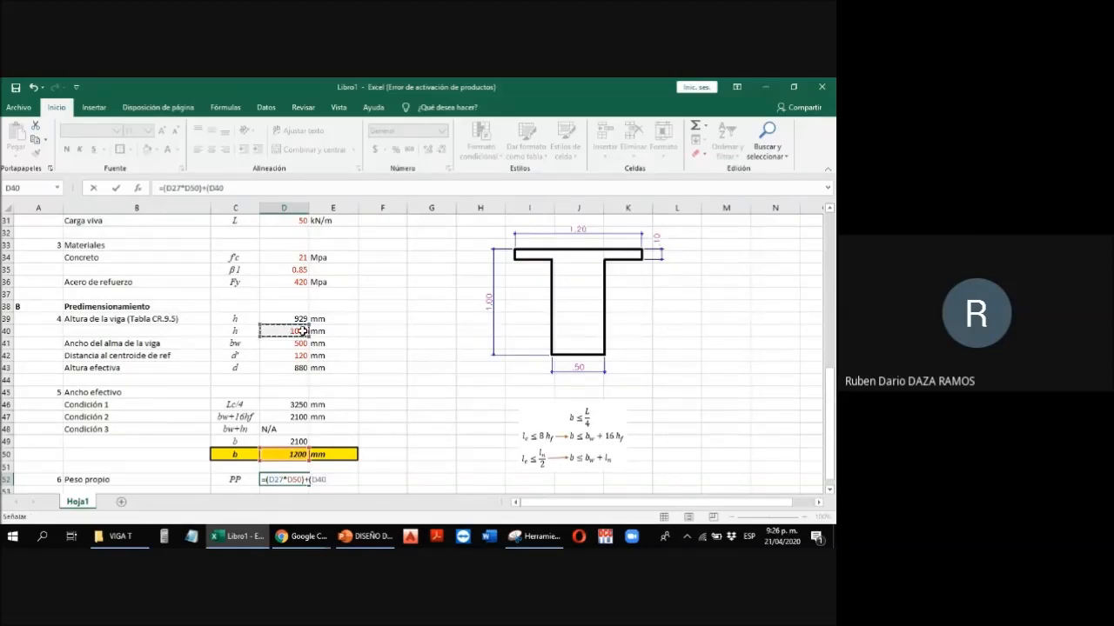
pyautogui.write('-')
pyautogui.scroll(2, 288, 313)
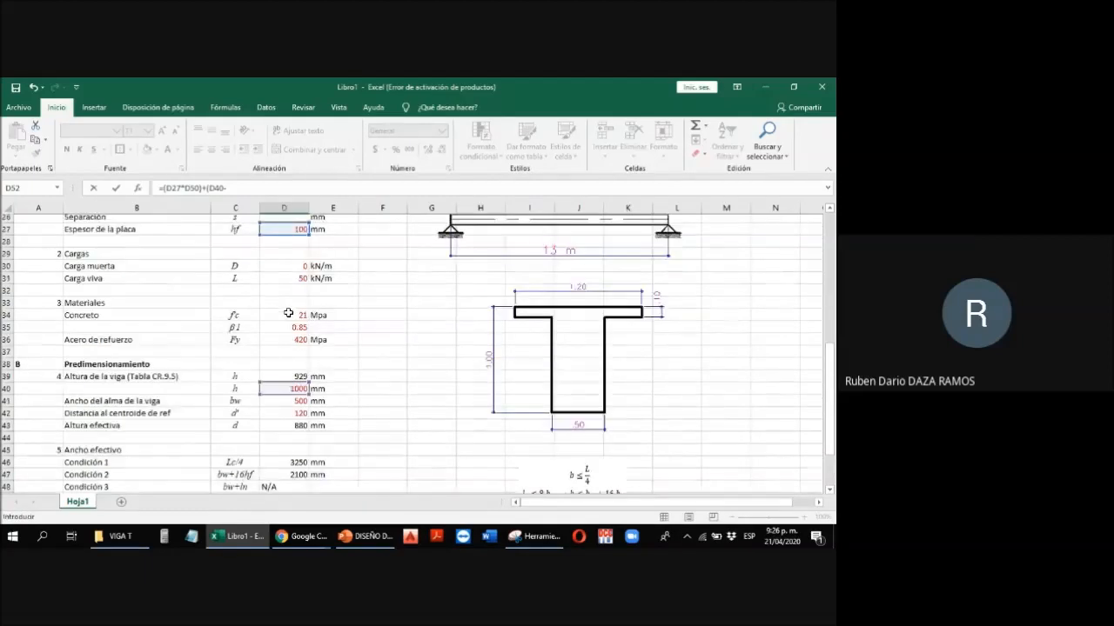
pyautogui.click(299, 247)
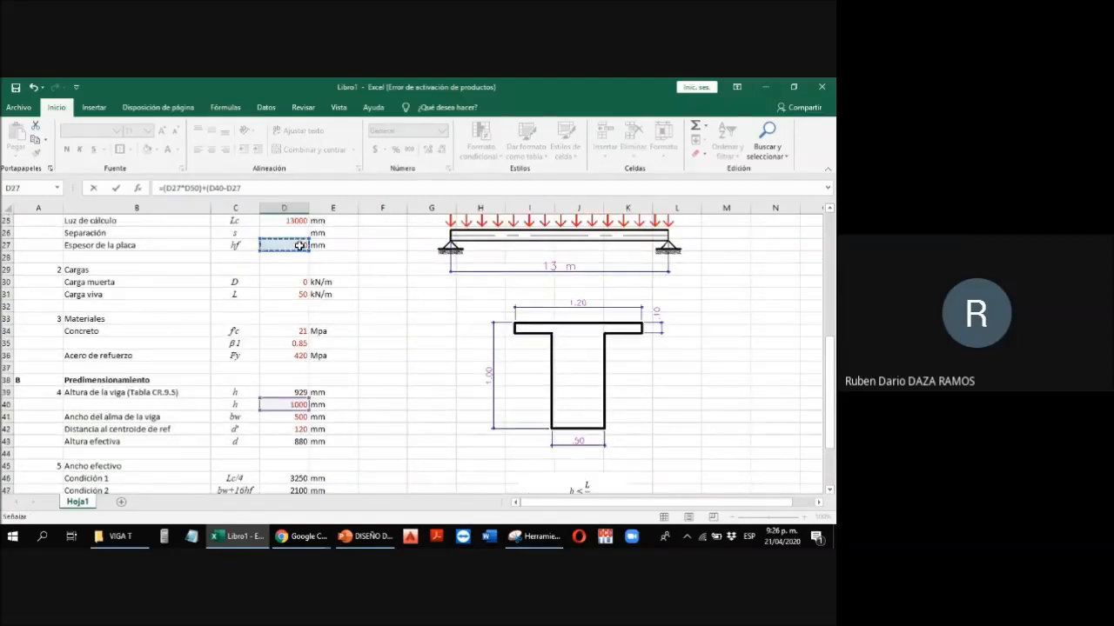
pyautogui.write(')*')
pyautogui.click(290, 418)
pyautogui.scroll(-2, 433, 387)
pyautogui.scroll(-2, 433, 387)
pyautogui.press('Return')
# Step: Convert the area in D52 to self-weight by changing the formula to =24*((D27*D50)+(D40-D27)*D41)/1e6
pyautogui.click(307, 407)
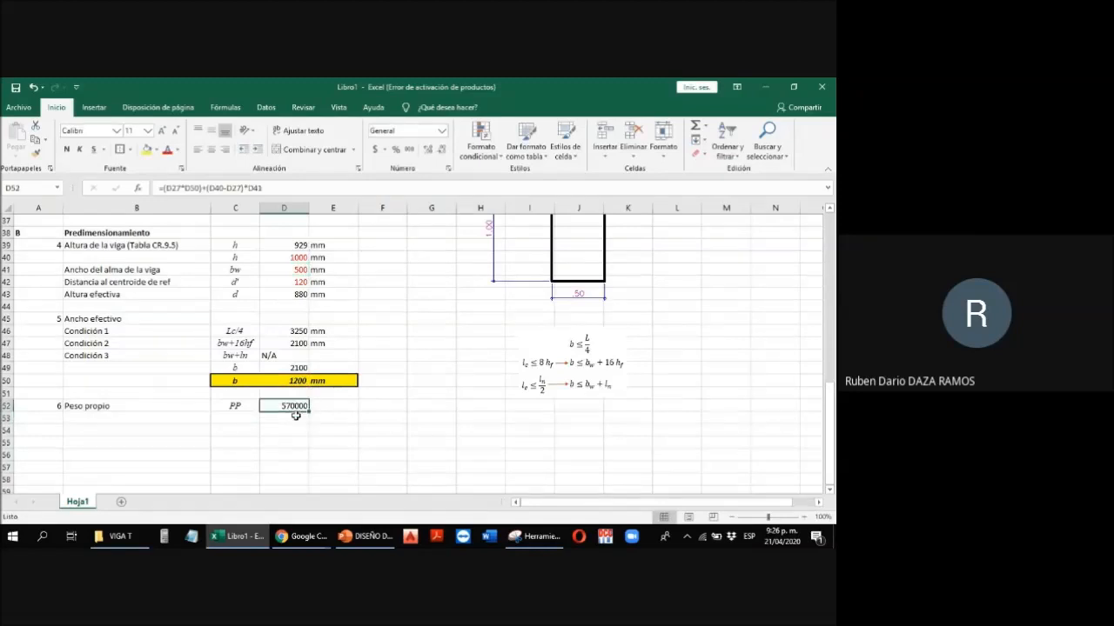
pyautogui.press('F2')
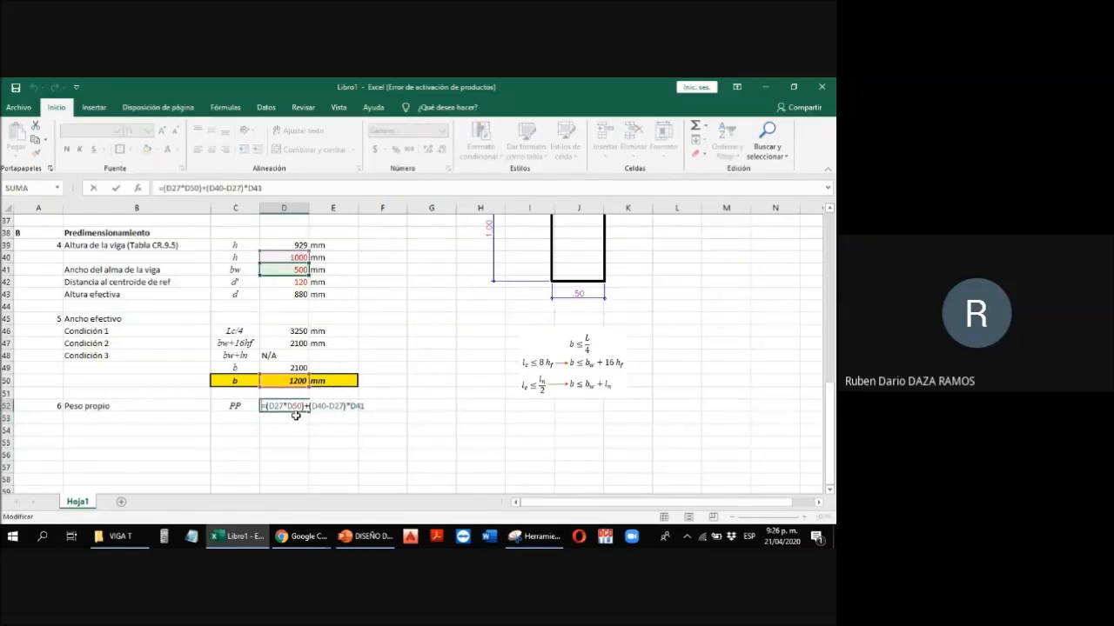
pyautogui.write('(')
pyautogui.write(')1/')
pyautogui.press('BackSpace')
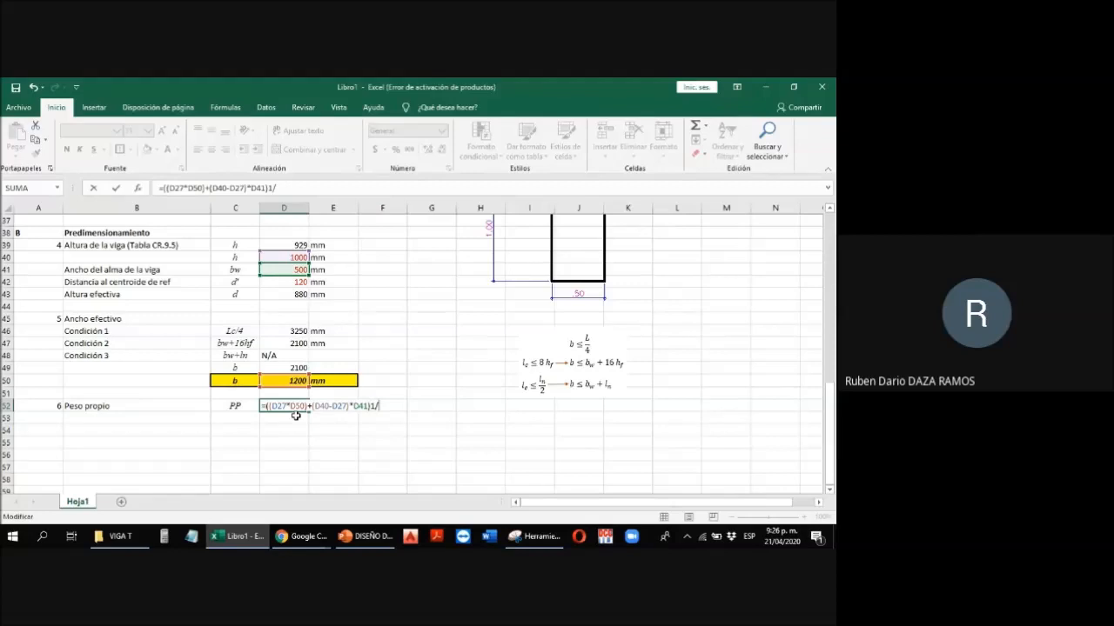
pyautogui.press('BackSpace')
pyautogui.write('/1e6')
pyautogui.click(264, 406)
pyautogui.write('24*')
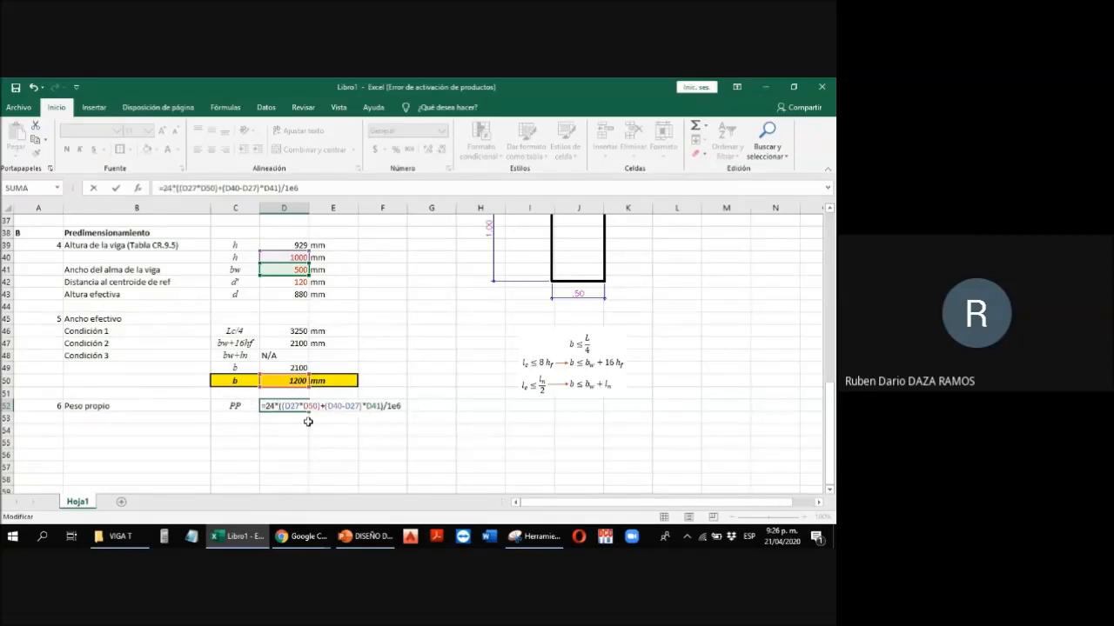
pyautogui.press('Return')
# Step: Enter kN/m in E52 as the unit of the self-weight
pyautogui.press('Up')
pyautogui.press('Right')
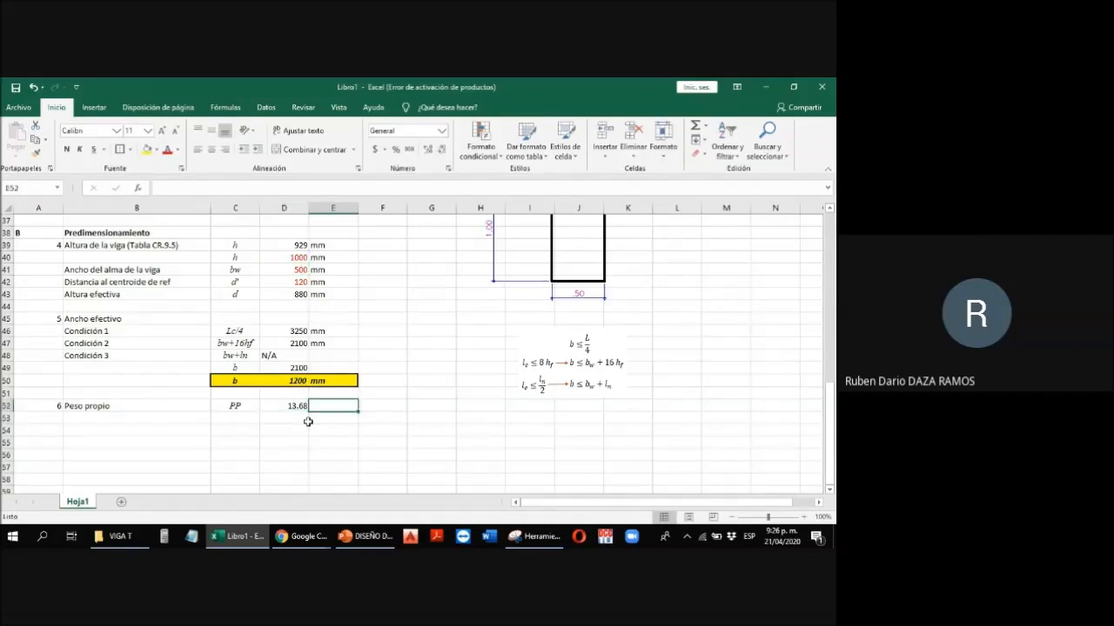
pyautogui.write('kN/m')
pyautogui.press('Return')
# Step: Check the flowchart for the next design stage and add section C, titled Análisis Estructural, in A54 and B54
pyautogui.press('Left')
pyautogui.press('Left')
pyautogui.press('Left')
pyautogui.press('Left')
pyautogui.press('Down')
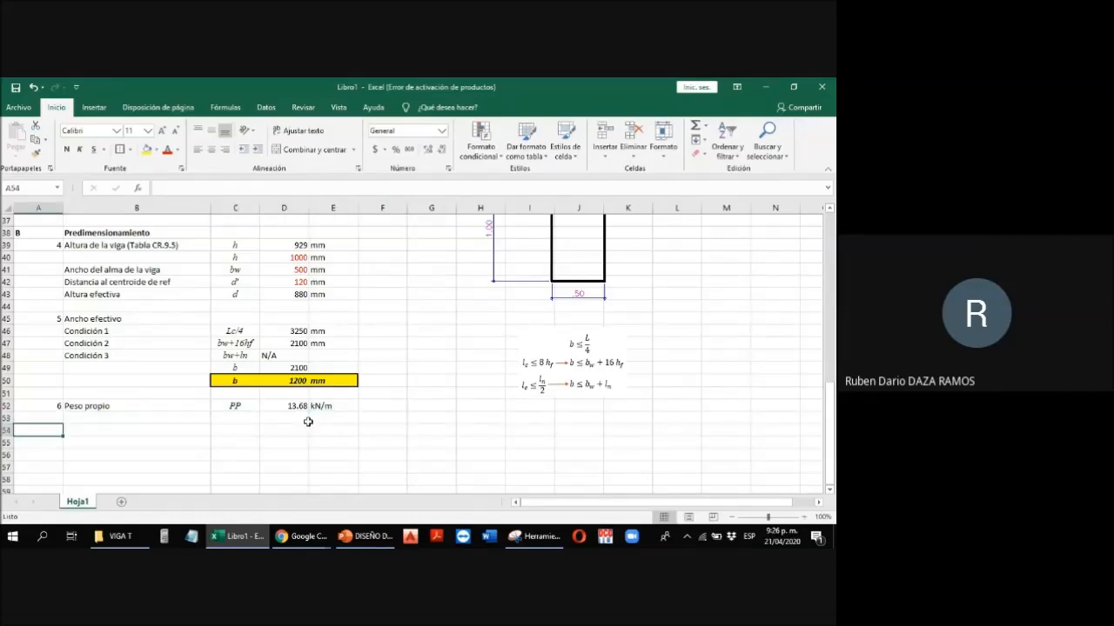
pyautogui.scroll(11, 308, 422)
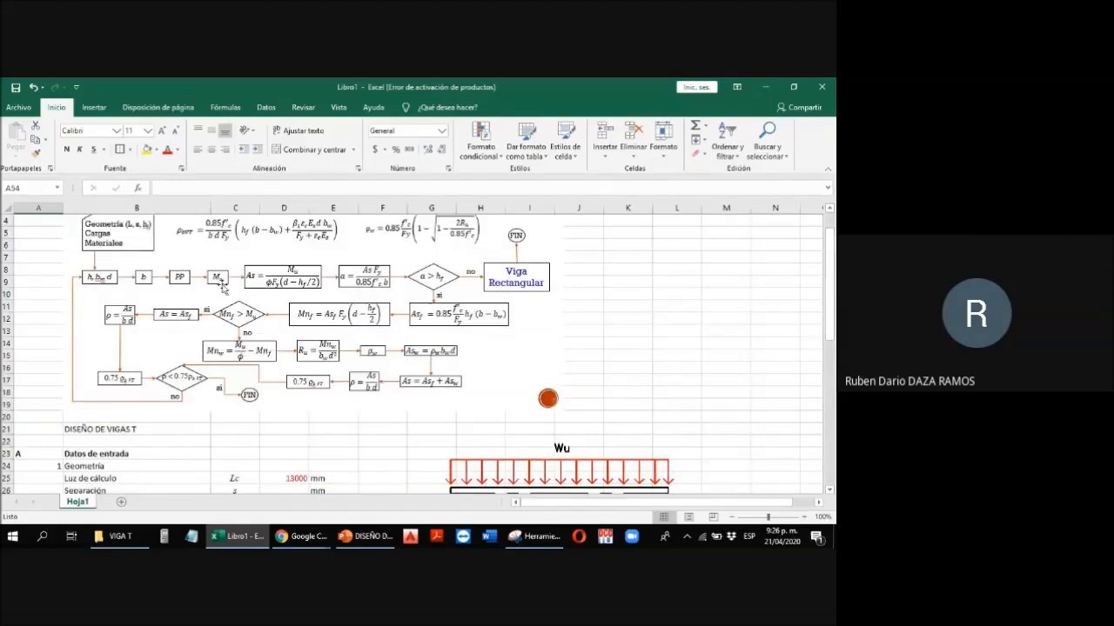
pyautogui.scroll(-4, 219, 279)
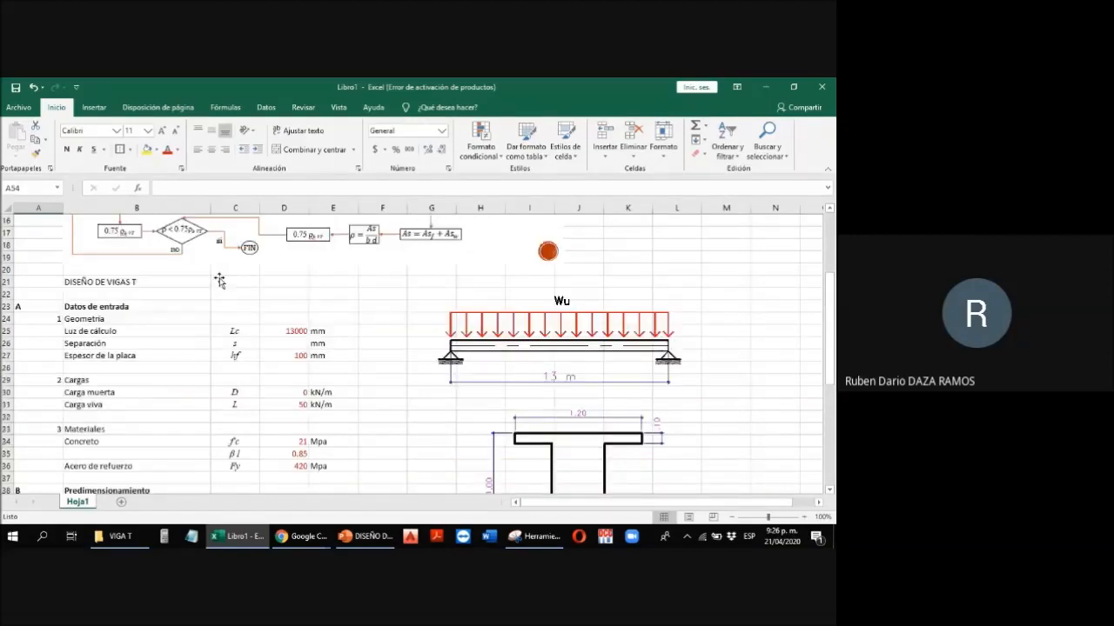
pyautogui.scroll(-6, 219, 279)
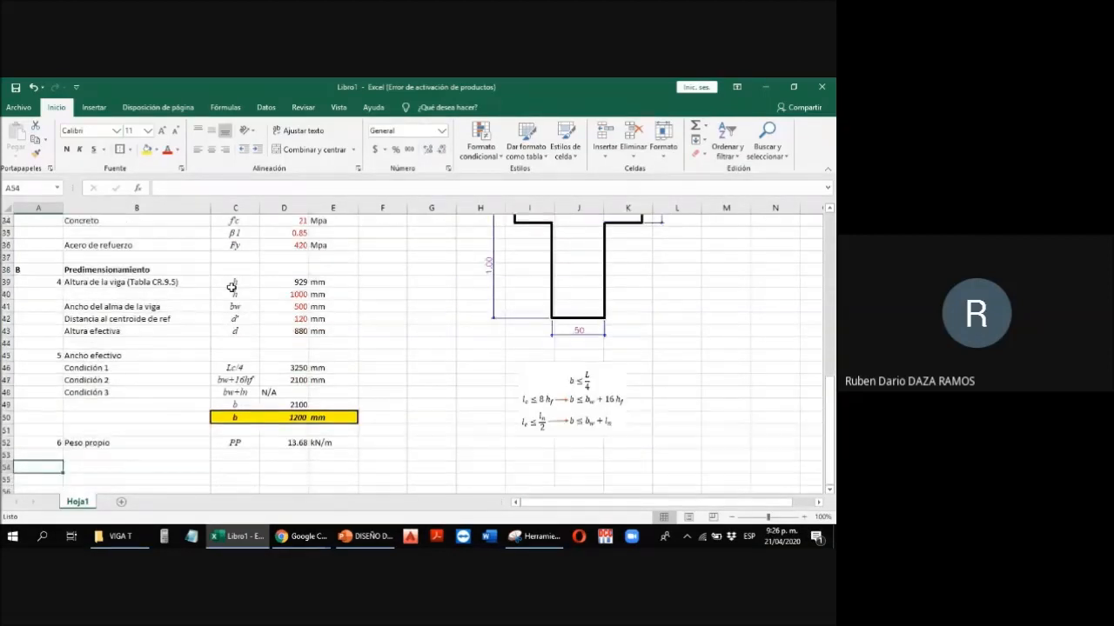
pyautogui.write('C')
pyautogui.press('Tab')
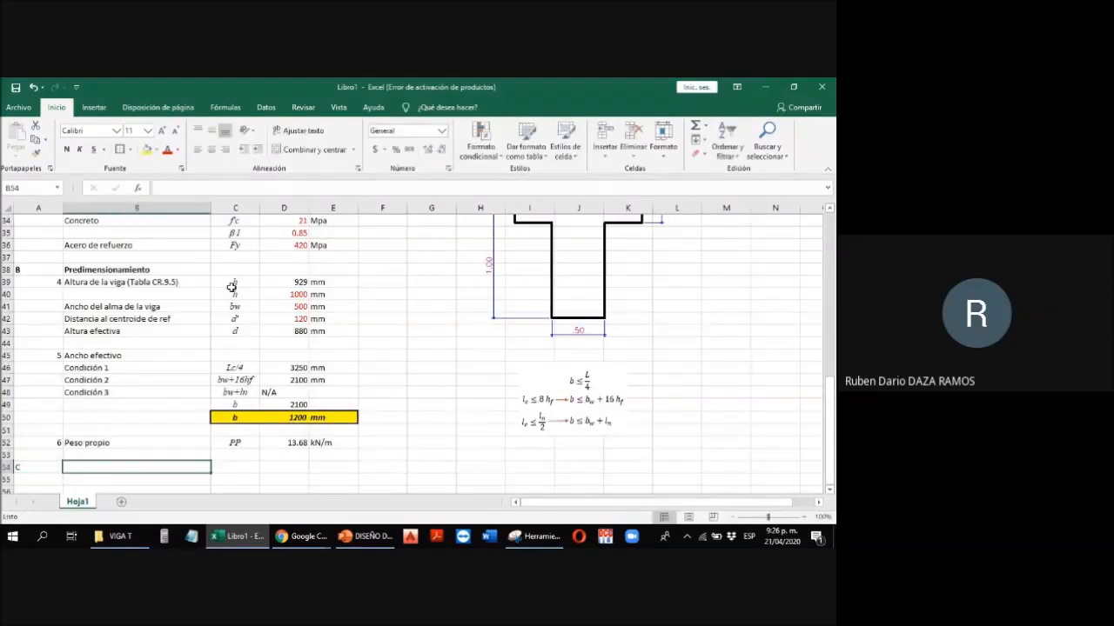
pyautogui.write('aN')
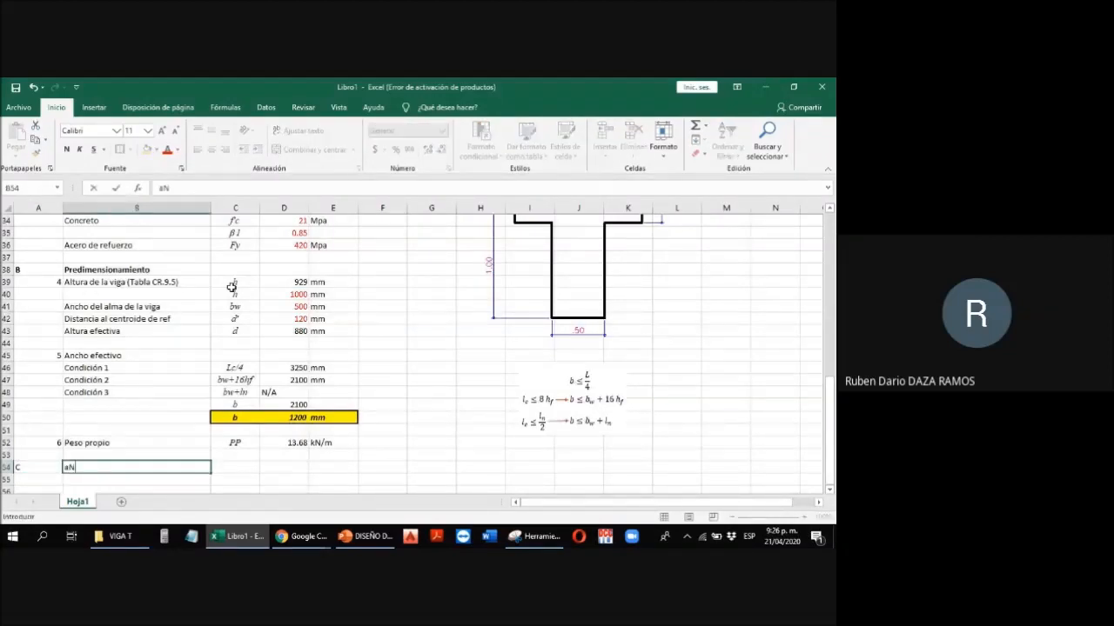
pyautogui.write('álisis Estructura')
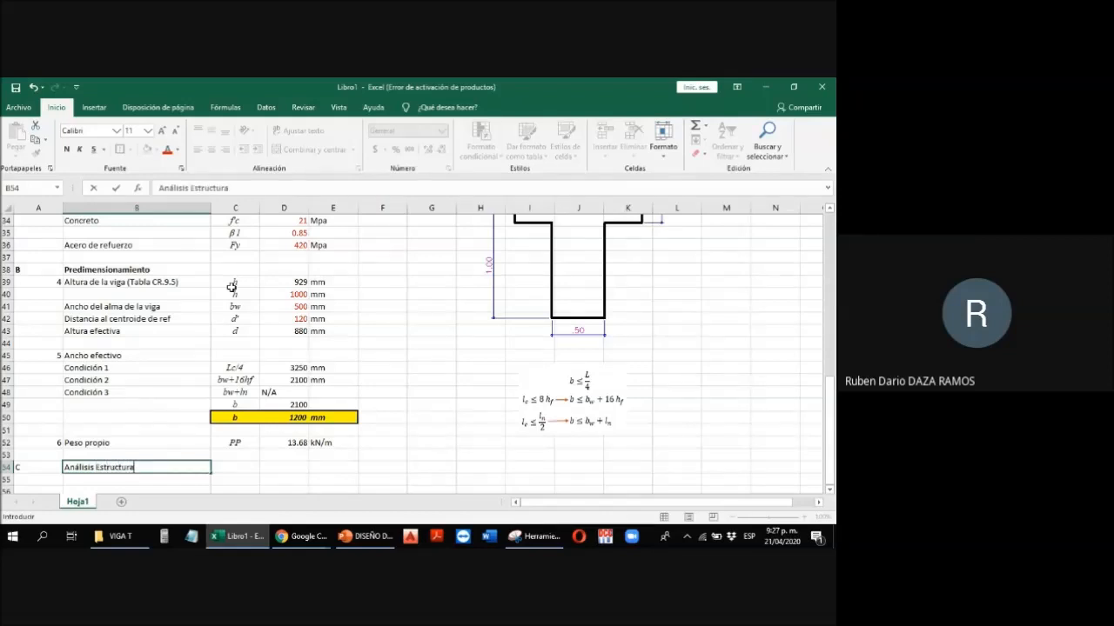
pyautogui.write('l')
pyautogui.press('Return')
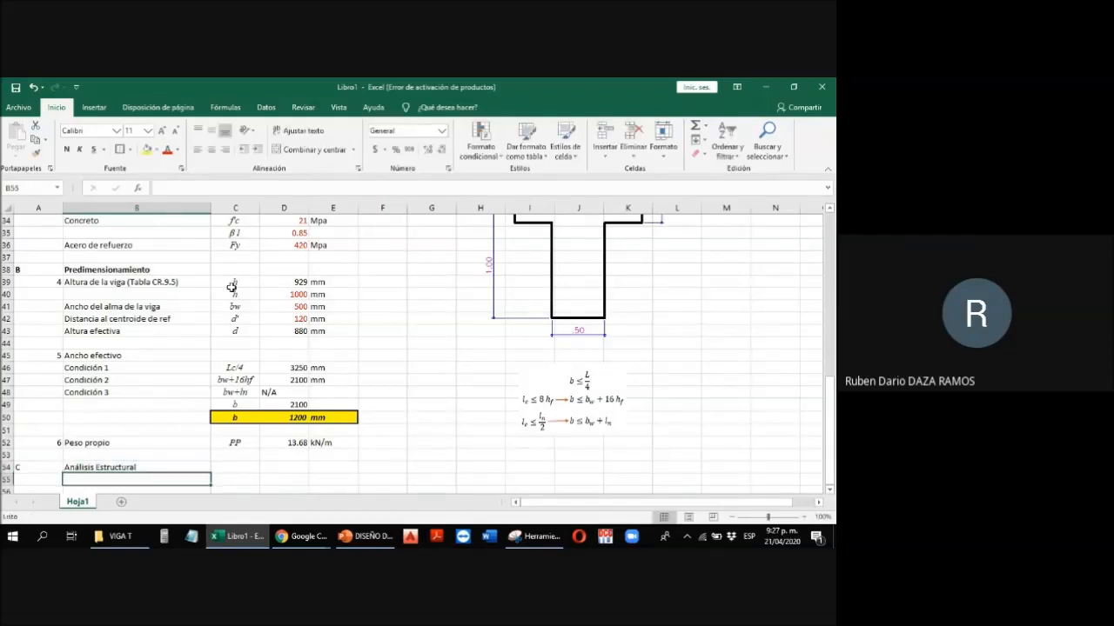
# Step: Make the section heading C Análisis Estructural in A54:B54 bold
pyautogui.press('Up')
pyautogui.press('Left')
pyautogui.hotkey('shift', 'Right')
pyautogui.hotkey('ctrl', 'n')
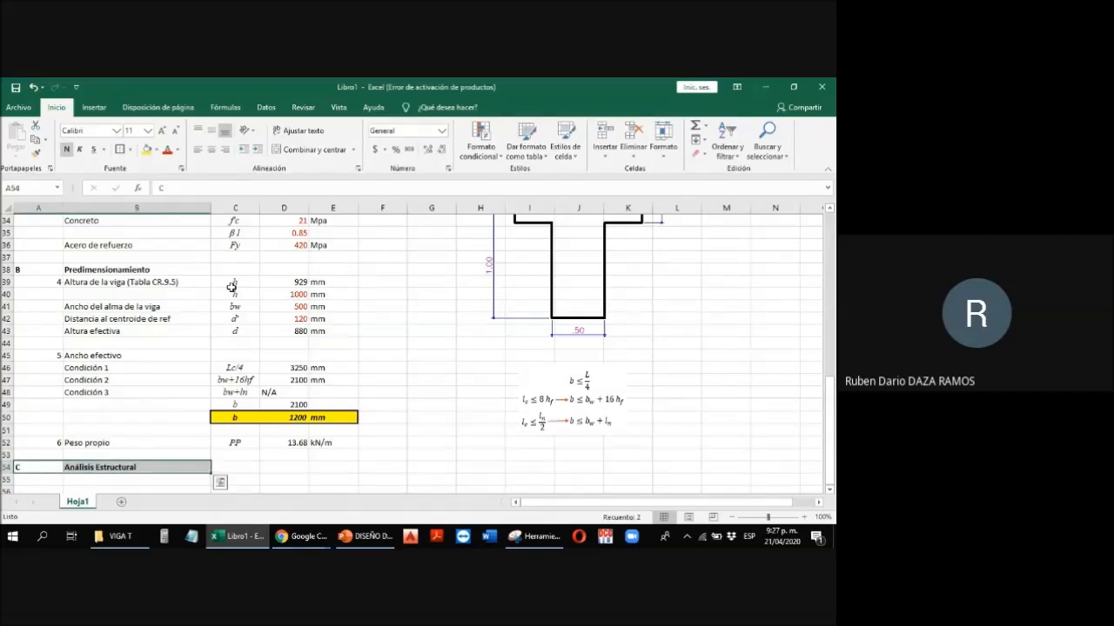
# Step: Label row 55 as Carga última (1.2(D+PP)+1.6L) in B55 and enter its symbol Wu in C55
pyautogui.scroll(-1, 233, 342)
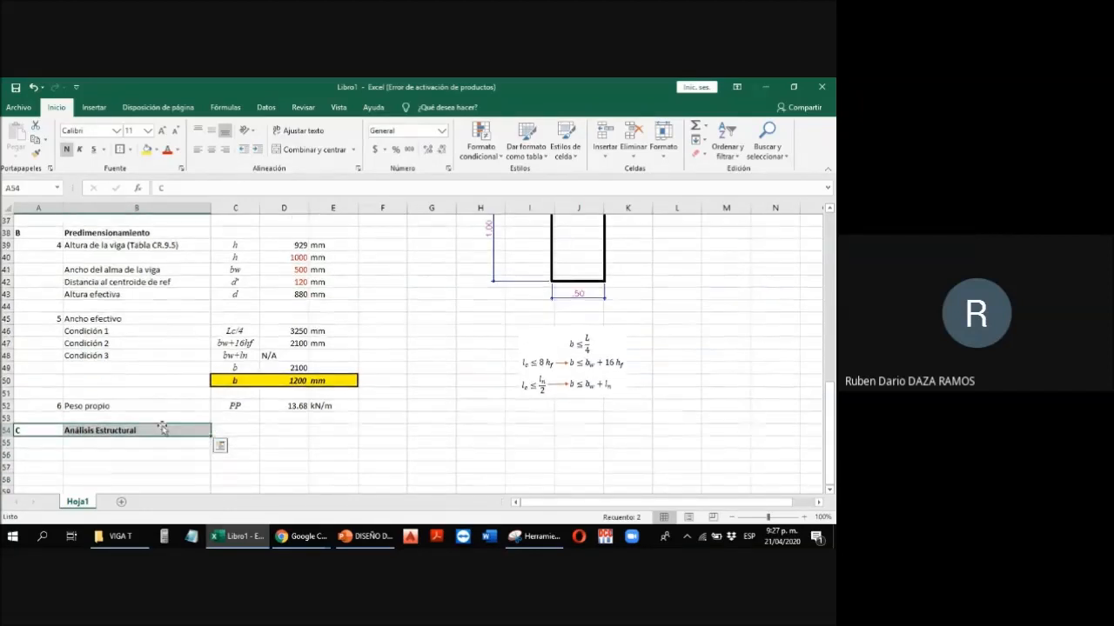
pyautogui.click(153, 444)
pyautogui.scroll(12, 181, 427)
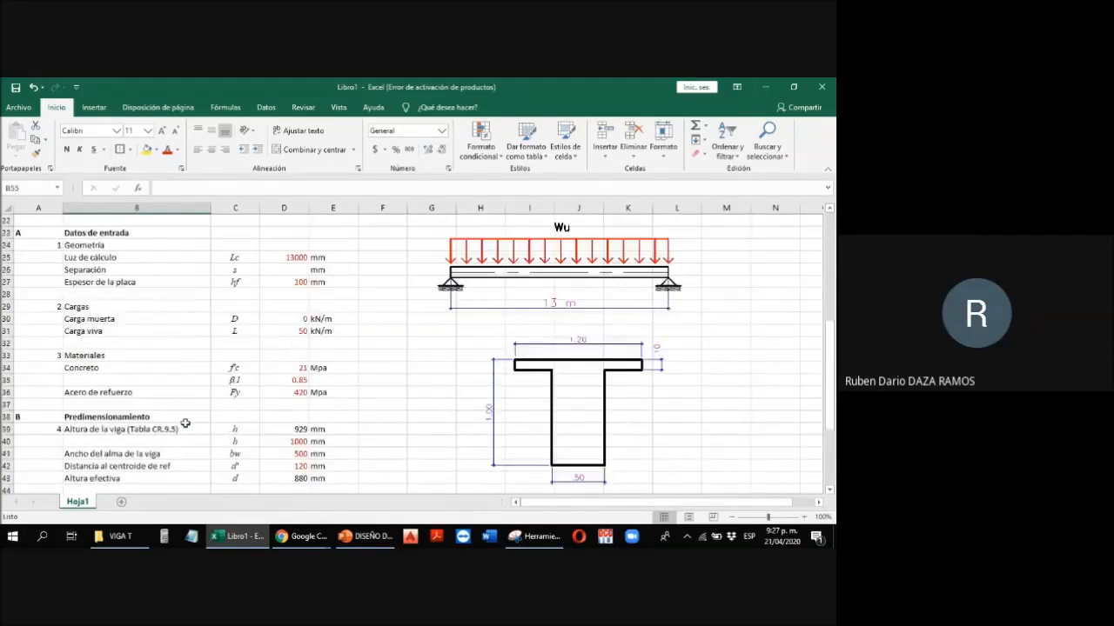
pyautogui.scroll(-12, 243, 315)
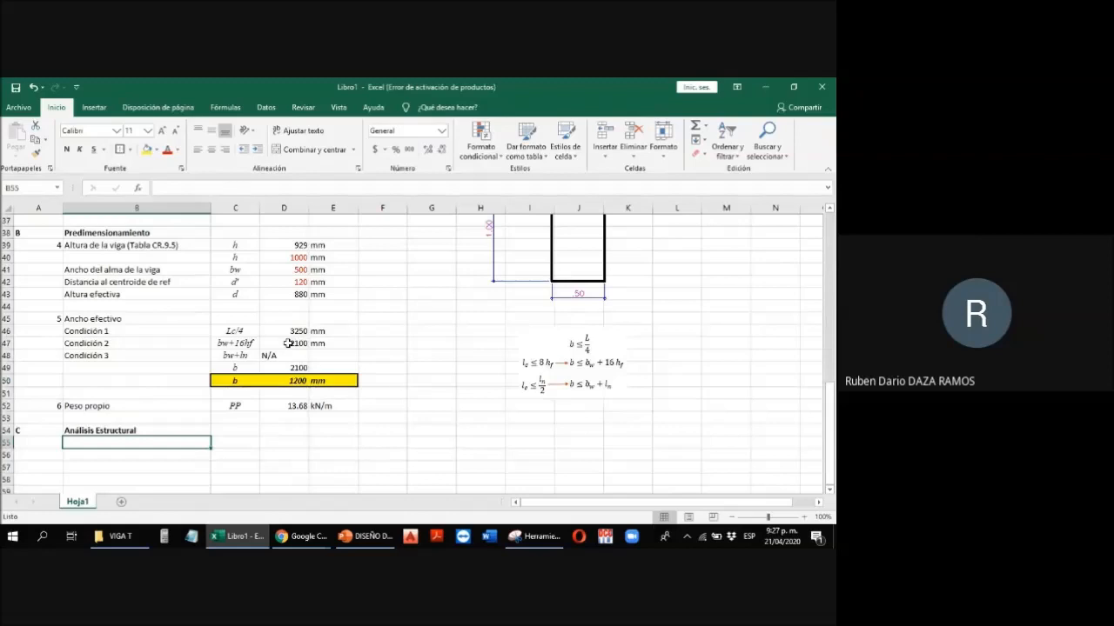
pyautogui.write('Carga')
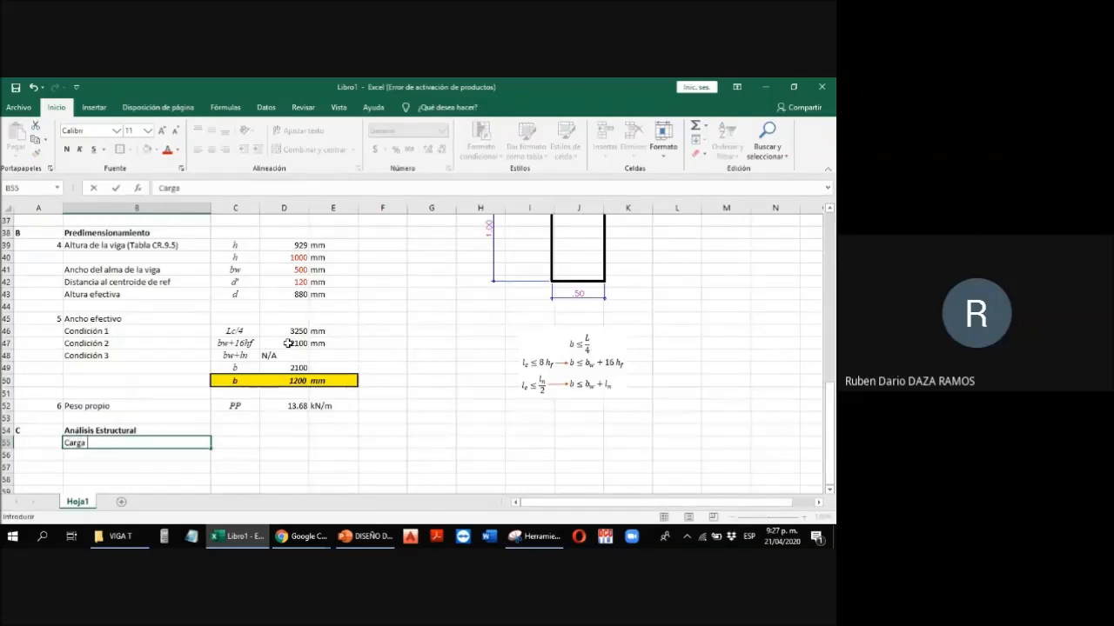
pyautogui.write(' última (1.2(D')
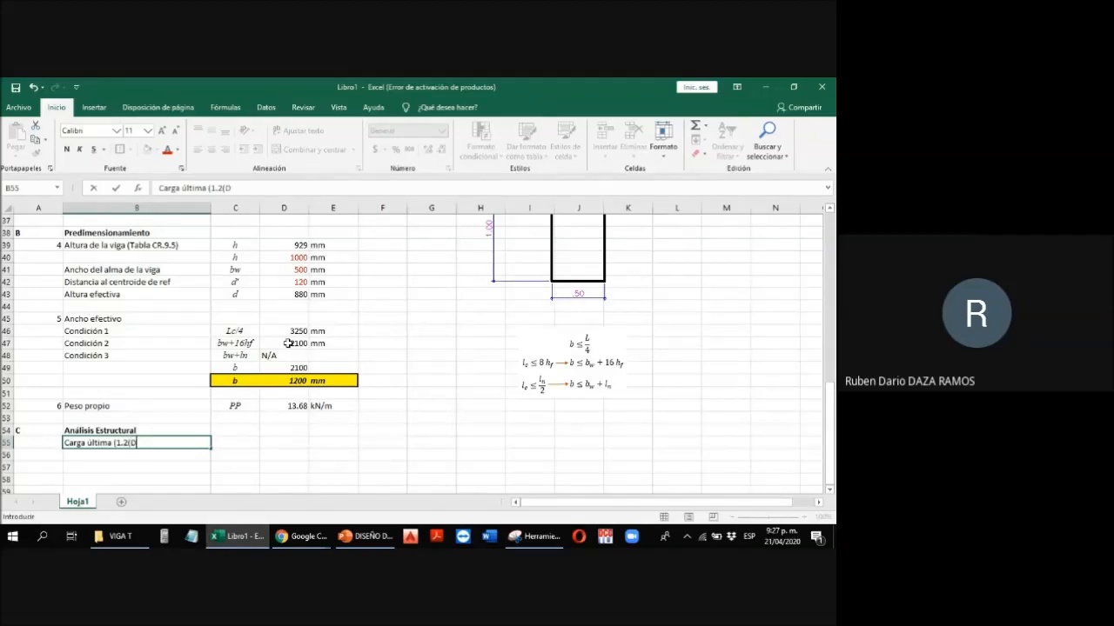
pyautogui.write('+PP)+1.6L)')
pyautogui.press('Return')
pyautogui.press('Up')
pyautogui.press('Right')
pyautogui.write('Wu')
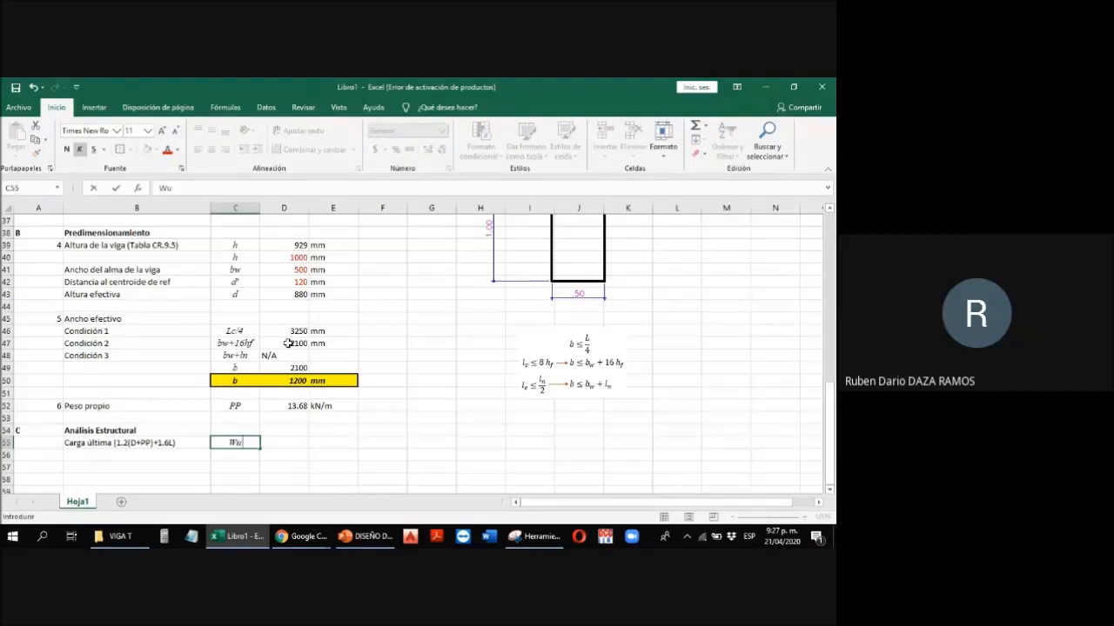
# Step: Calculate the ultimate load Wu in D55 with the formula +1.2*(D30+D52)+1.6*D31
pyautogui.press('Right')
pyautogui.write('+1.2*')
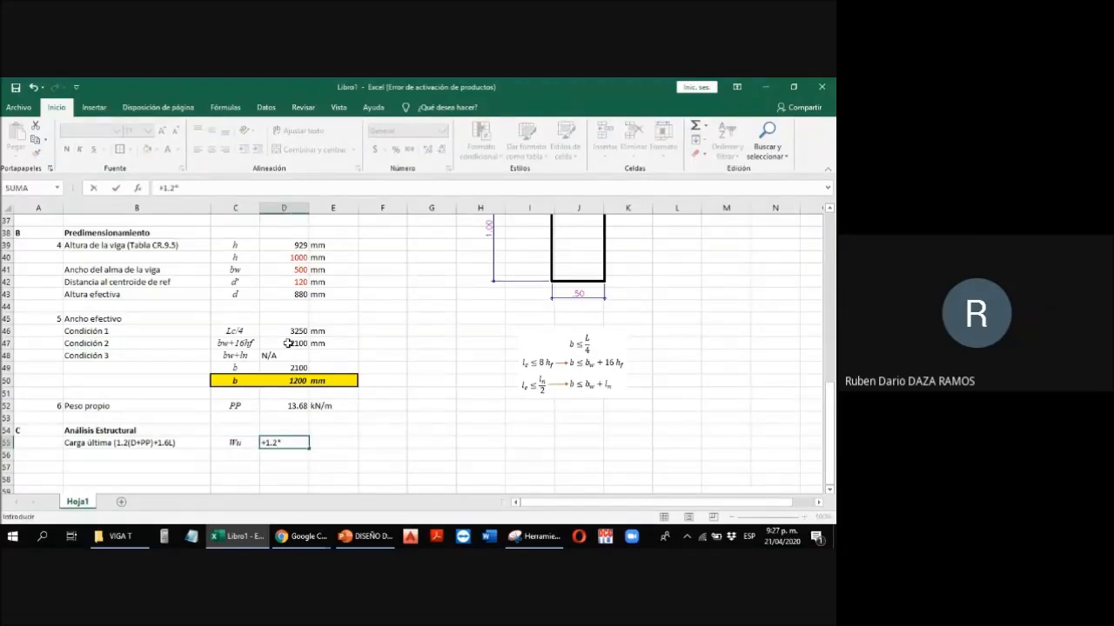
pyautogui.write('(')
pyautogui.scroll(3, 293, 330)
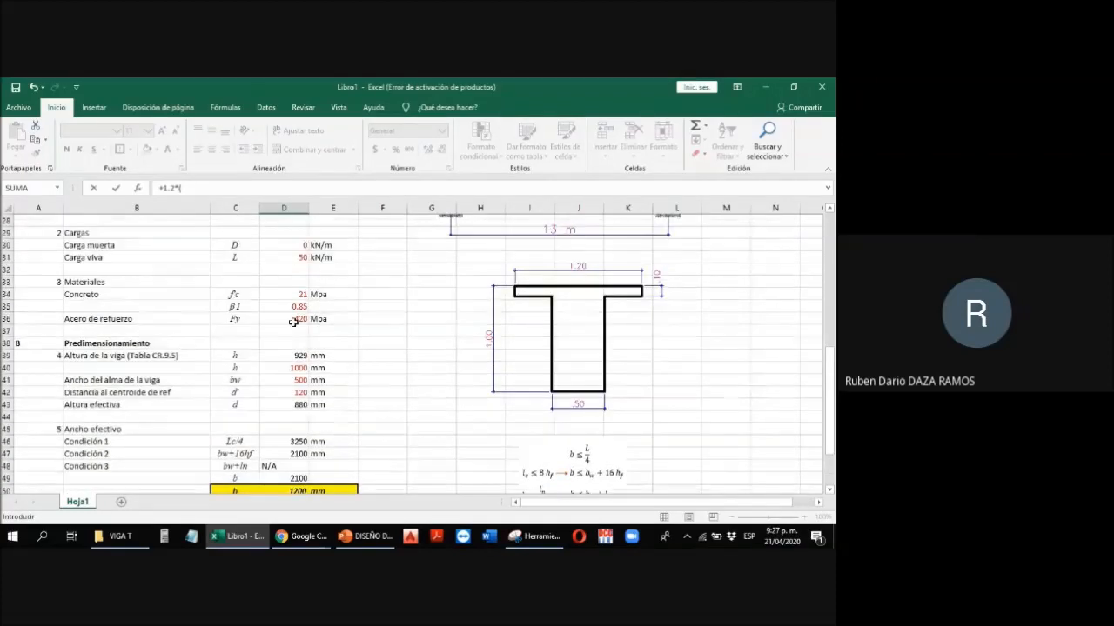
pyautogui.click(293, 244)
pyautogui.write('+')
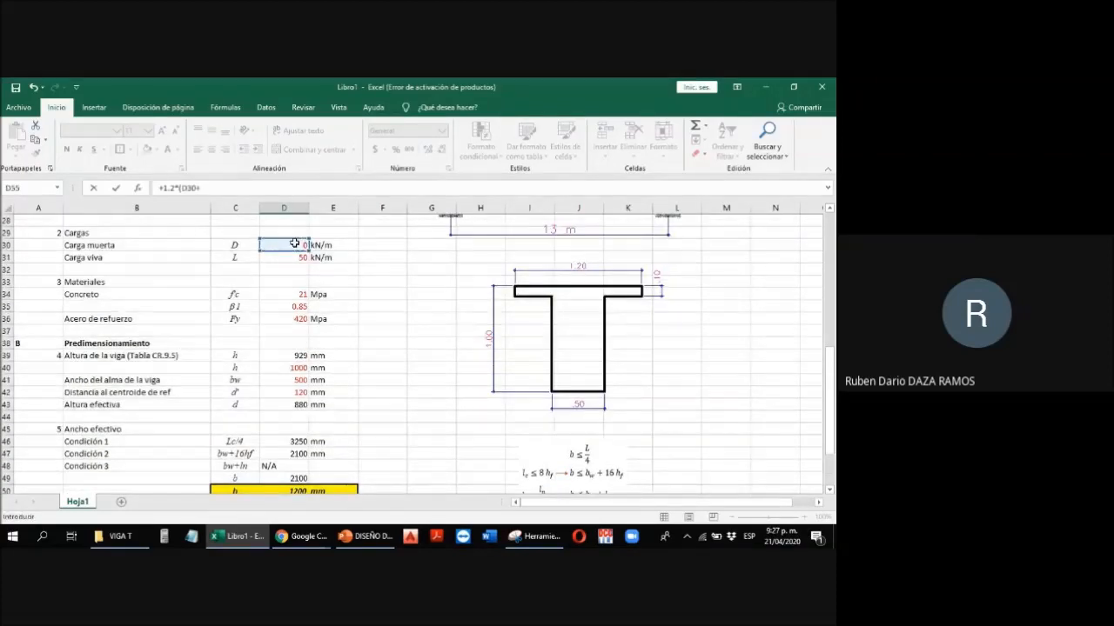
pyautogui.scroll(-3, 294, 261)
pyautogui.click(293, 405)
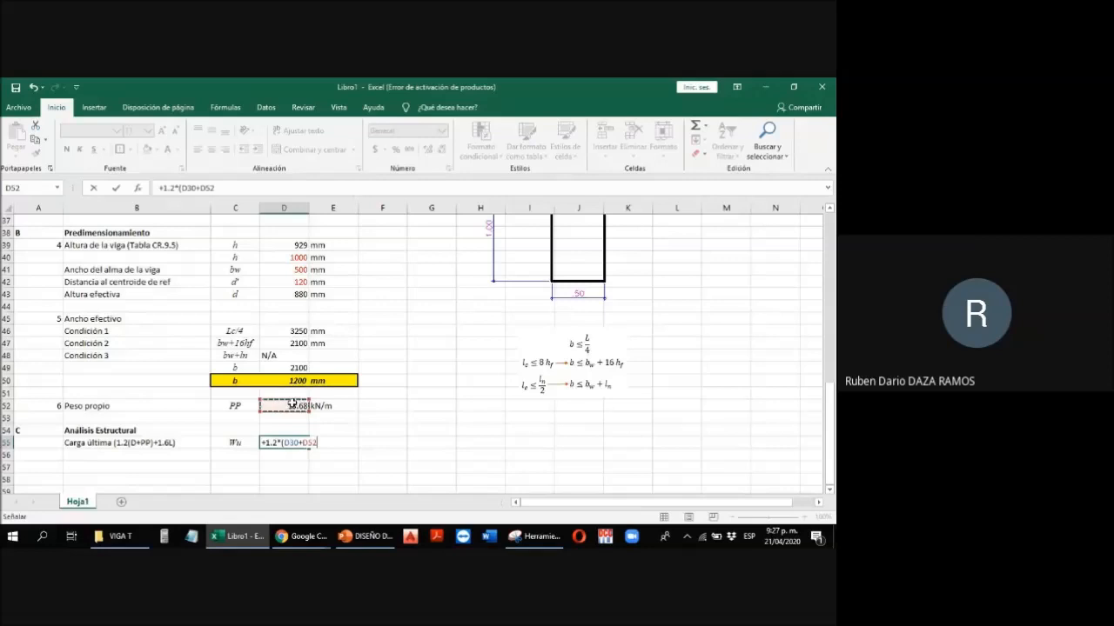
pyautogui.write(')+1.6*')
pyautogui.scroll(3, 292, 401)
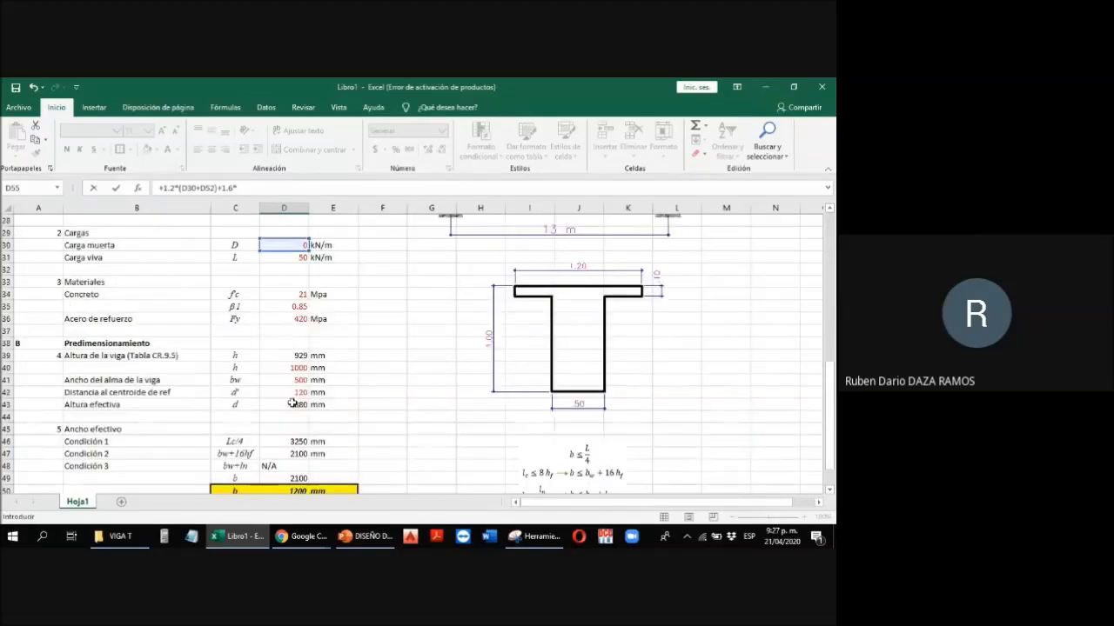
pyautogui.click(296, 258)
pyautogui.press('Return')
pyautogui.press('Up')
pyautogui.press('Right')
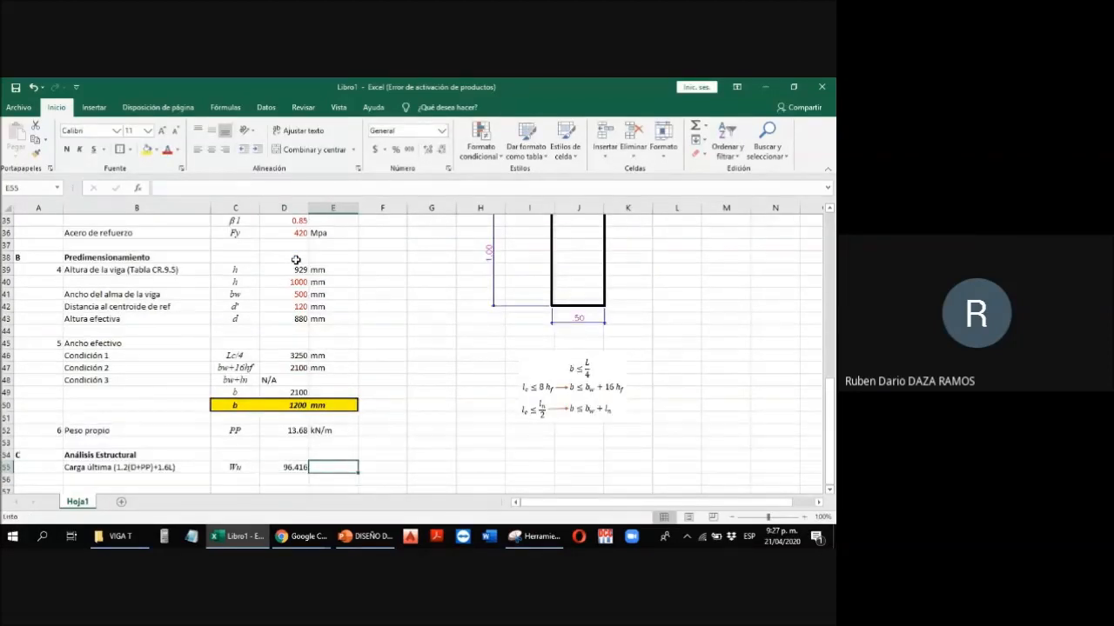
# Step: Enter the unit kN/m in E55 and format the ultimate load in D55 as a number with two decimals
pyautogui.write('kN/m')
pyautogui.click(296, 469)
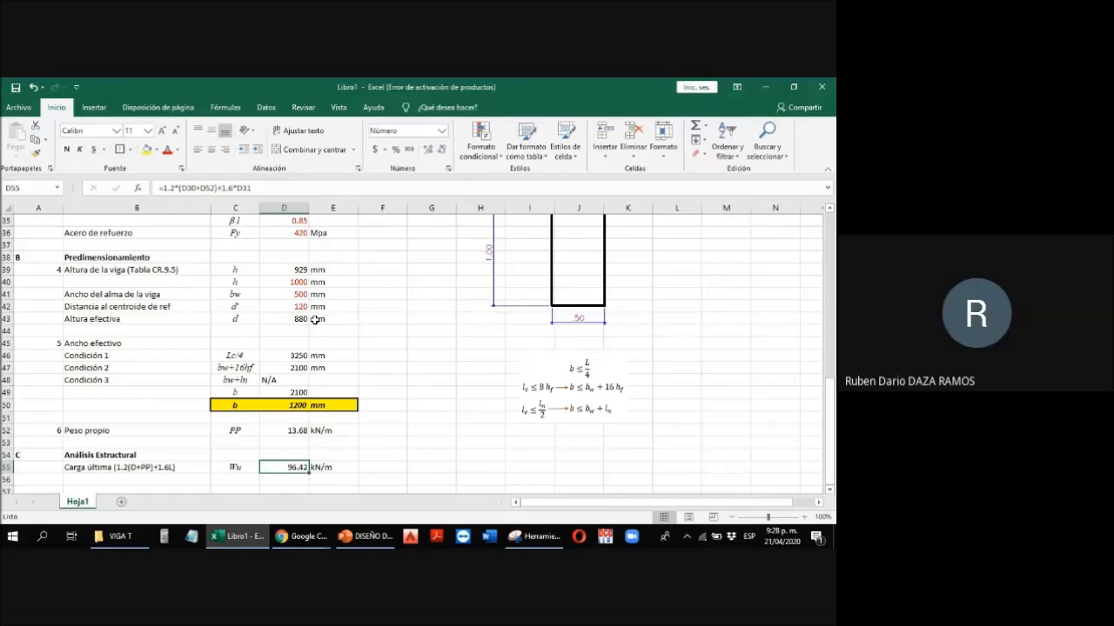
# Step: Label row 56 as Momento último in B56 and enter its symbol Mu in C56
pyautogui.scroll(-2, 315, 319)
pyautogui.click(183, 403)
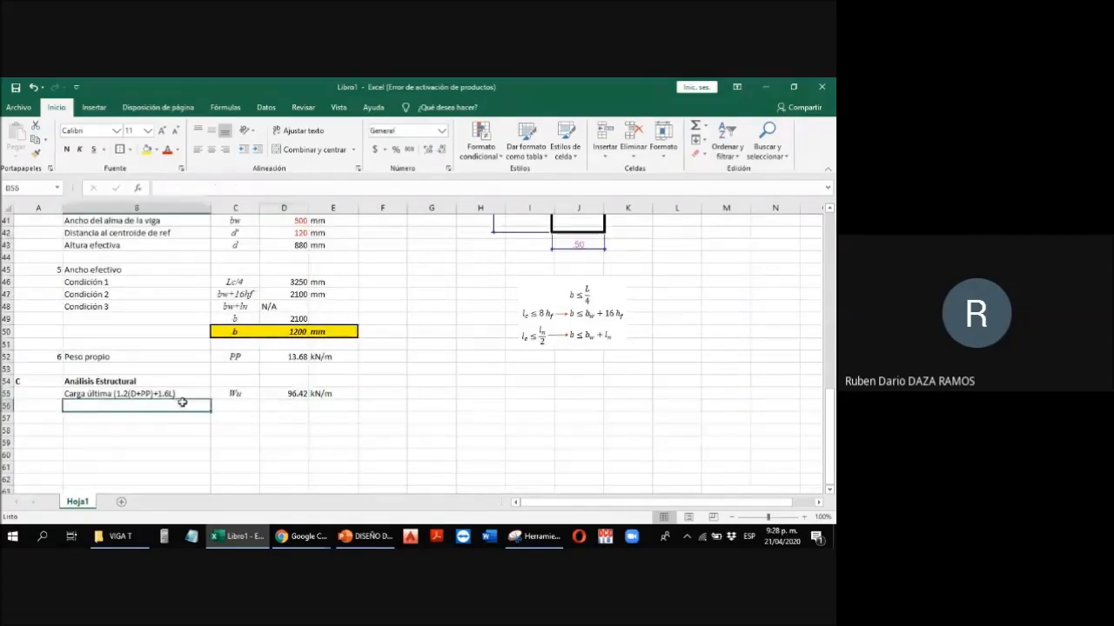
pyautogui.write('Mome')
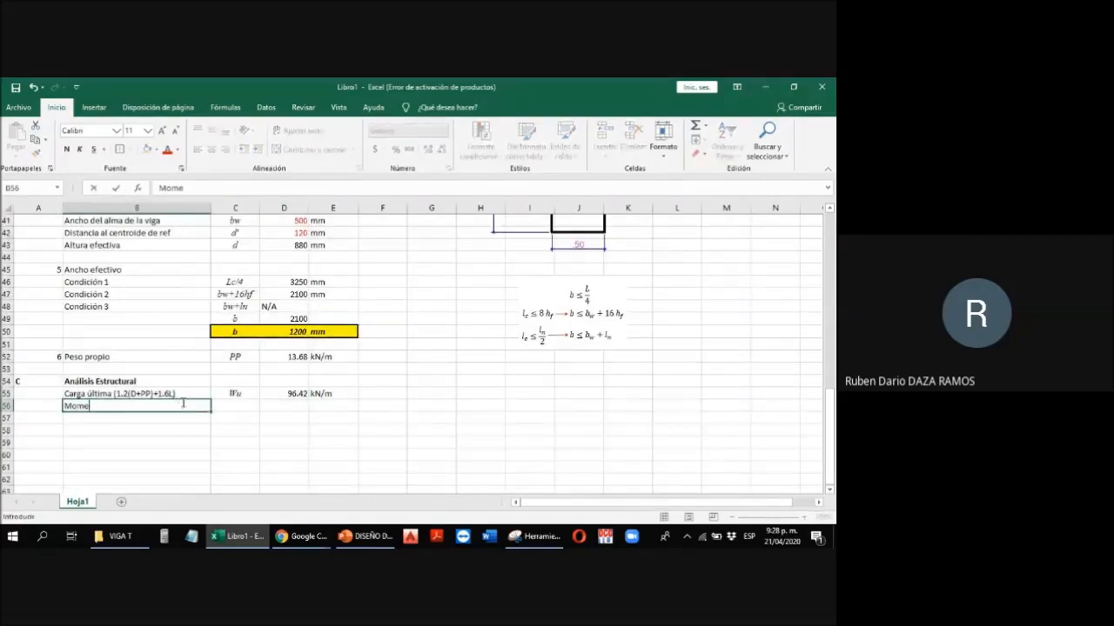
pyautogui.write('nto último')
pyautogui.press('Tab')
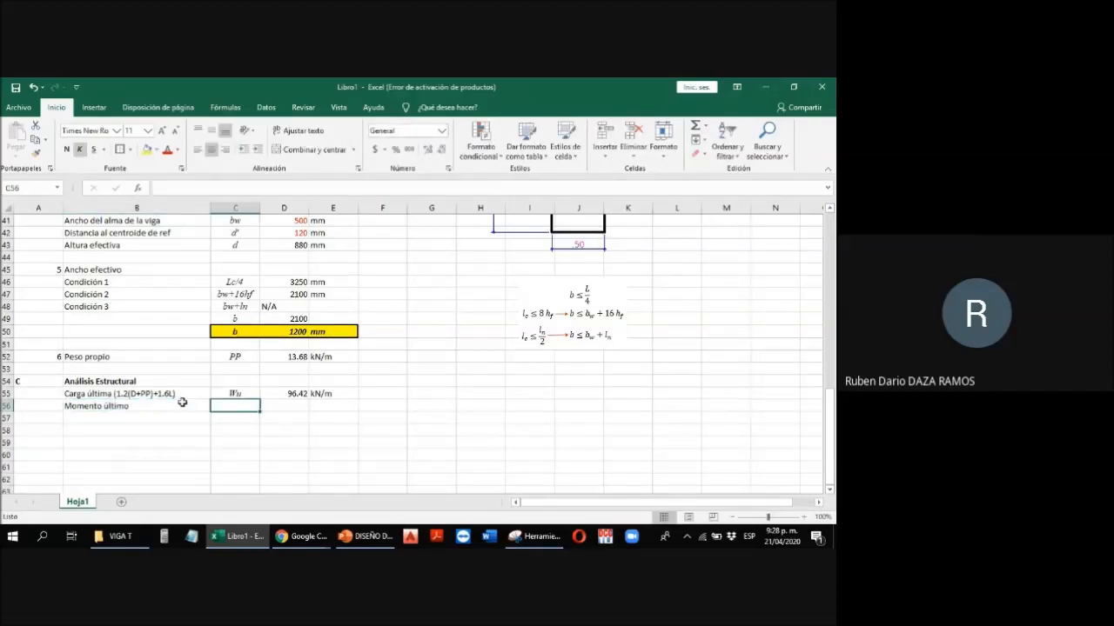
pyautogui.write('Mu')
pyautogui.click(182, 402)
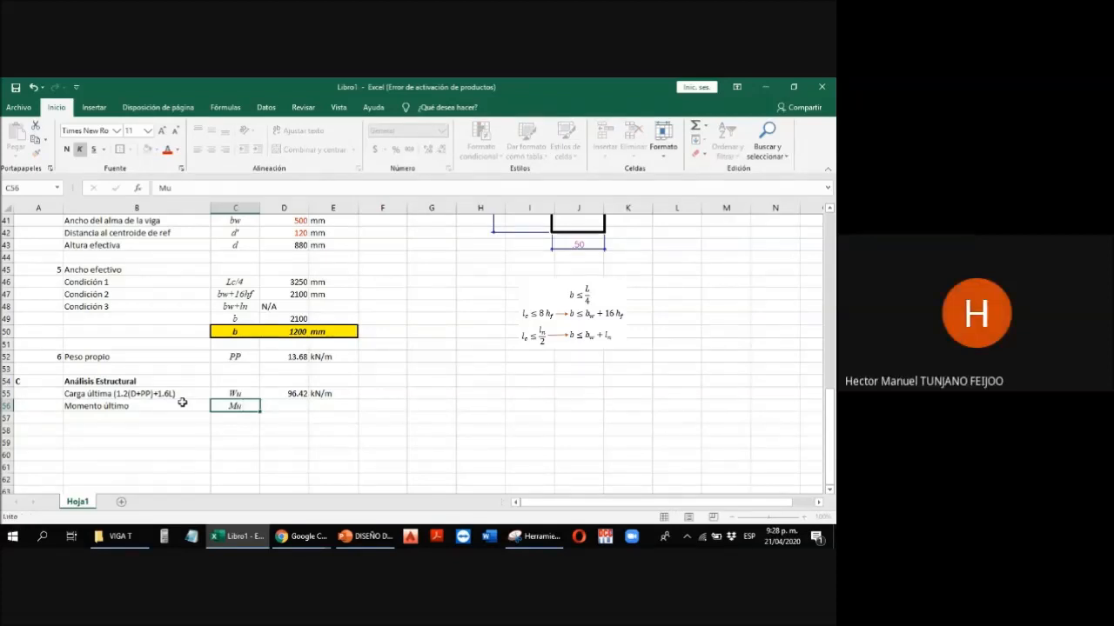
pyautogui.doubleClick(181, 402)
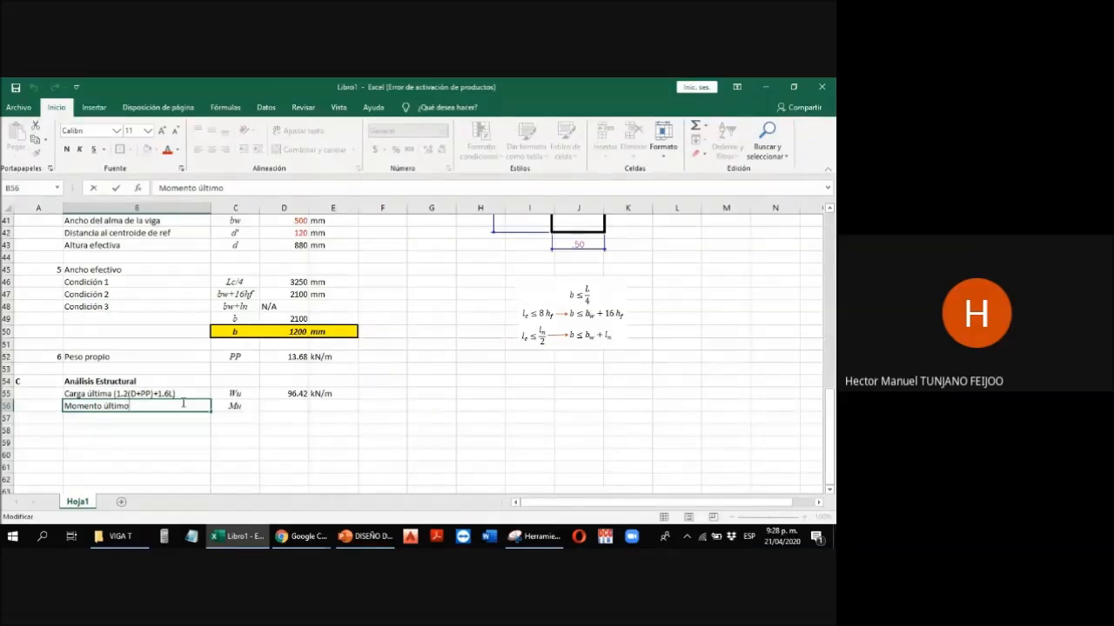
pyautogui.press('Return')
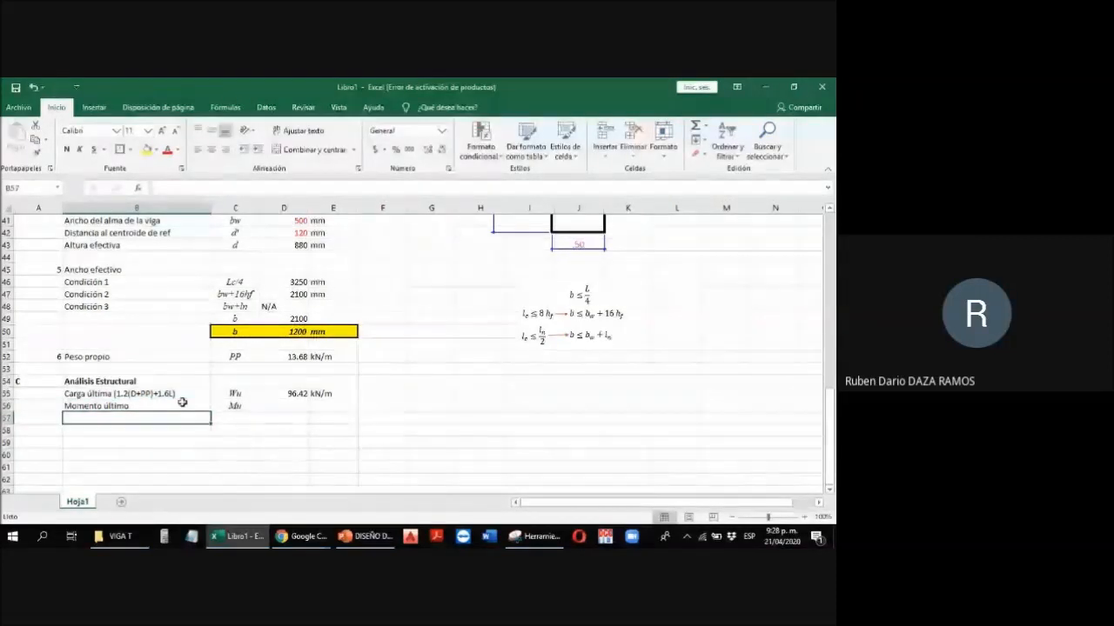
# Step: Examine the self-weight formula in D52 against the T-section drawing and the input dimensions
pyautogui.scroll(3, 435, 393)
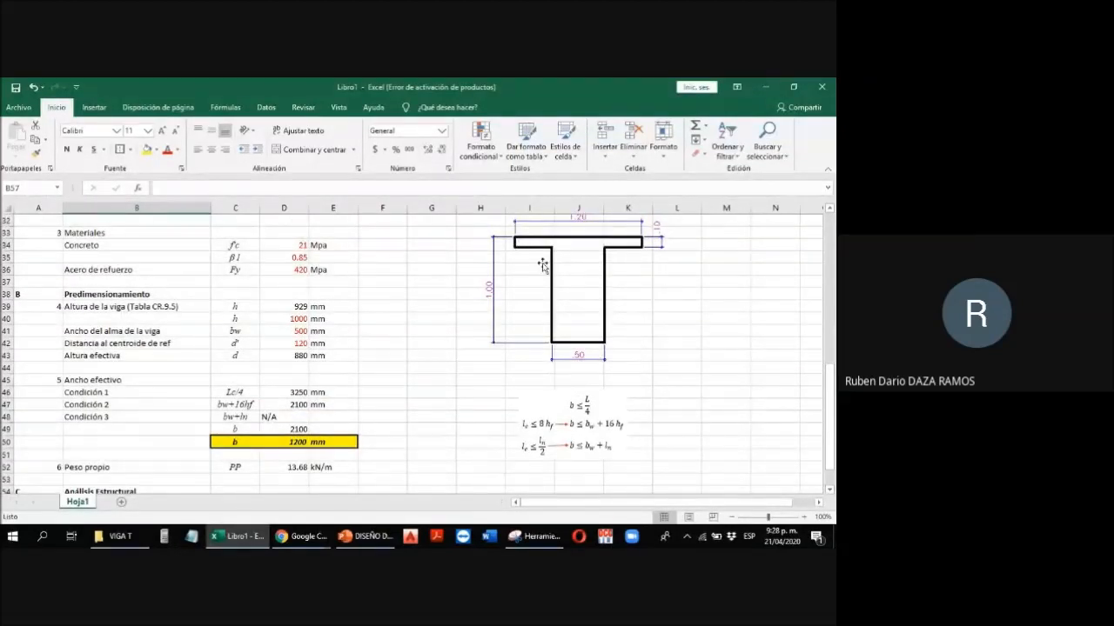
pyautogui.scroll(-2, 519, 383)
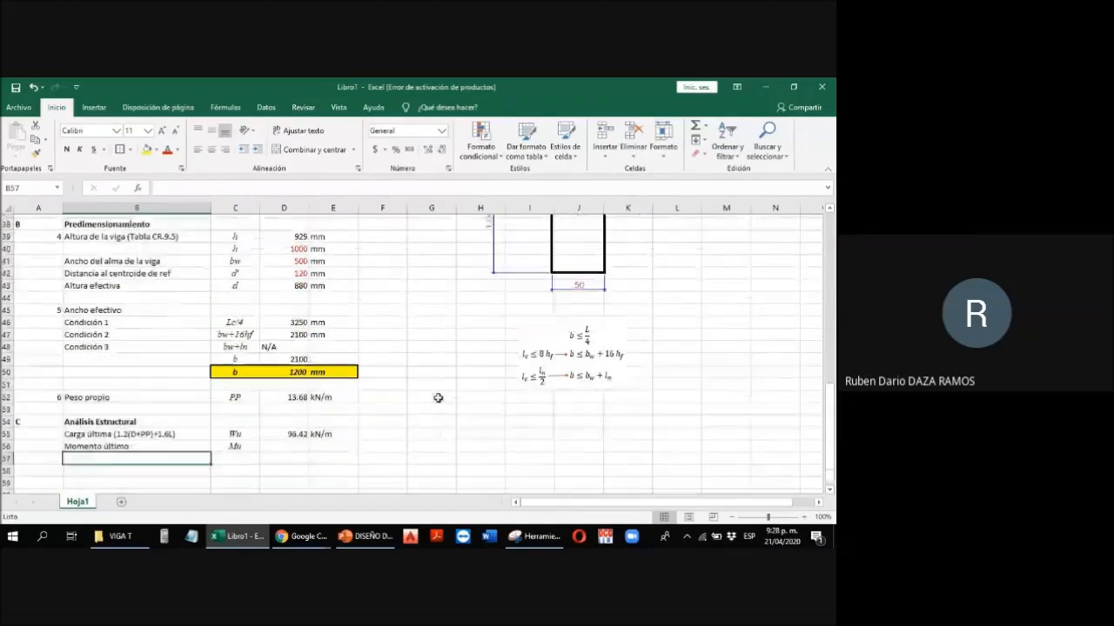
pyautogui.click(292, 393)
pyautogui.scroll(2, 361, 379)
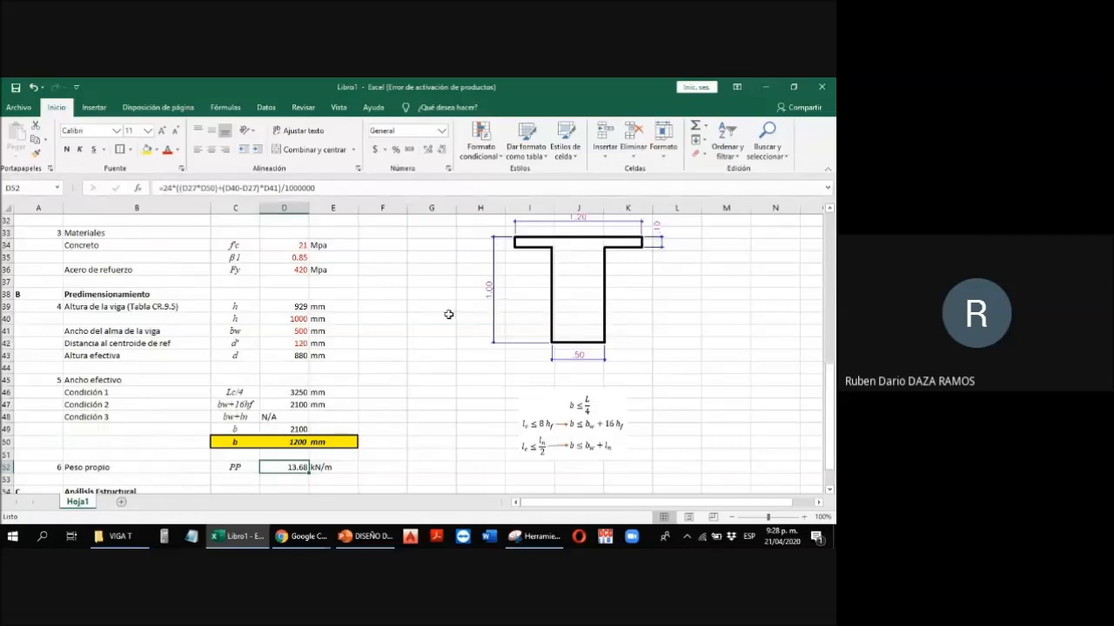
pyautogui.press('F2')
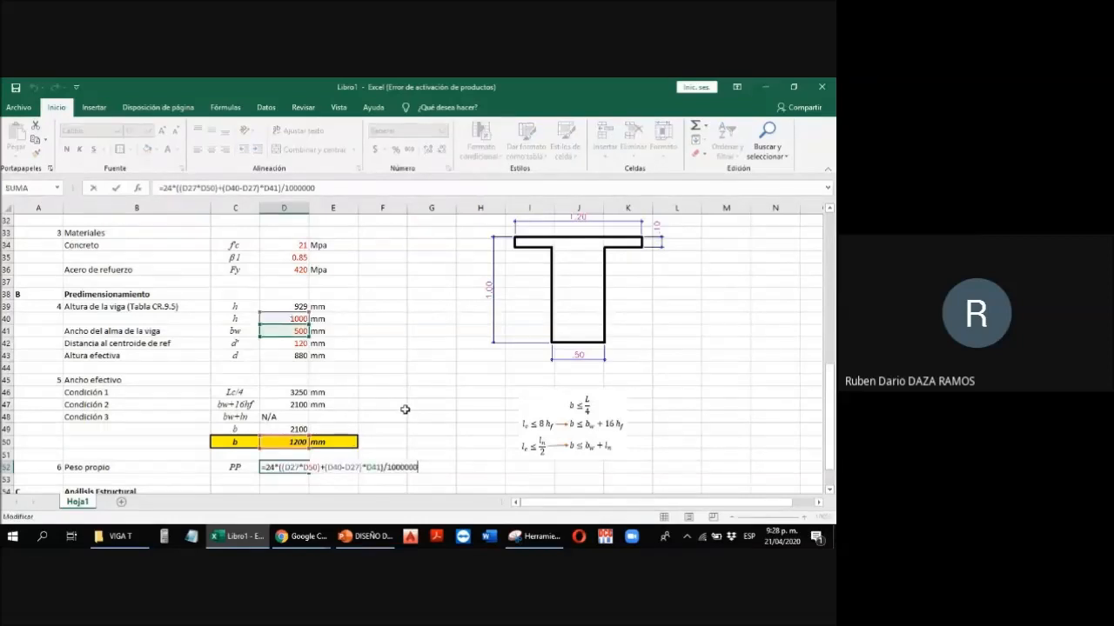
pyautogui.press('Escape')
pyautogui.scroll(4, 721, 331)
pyautogui.scroll(-2, 738, 323)
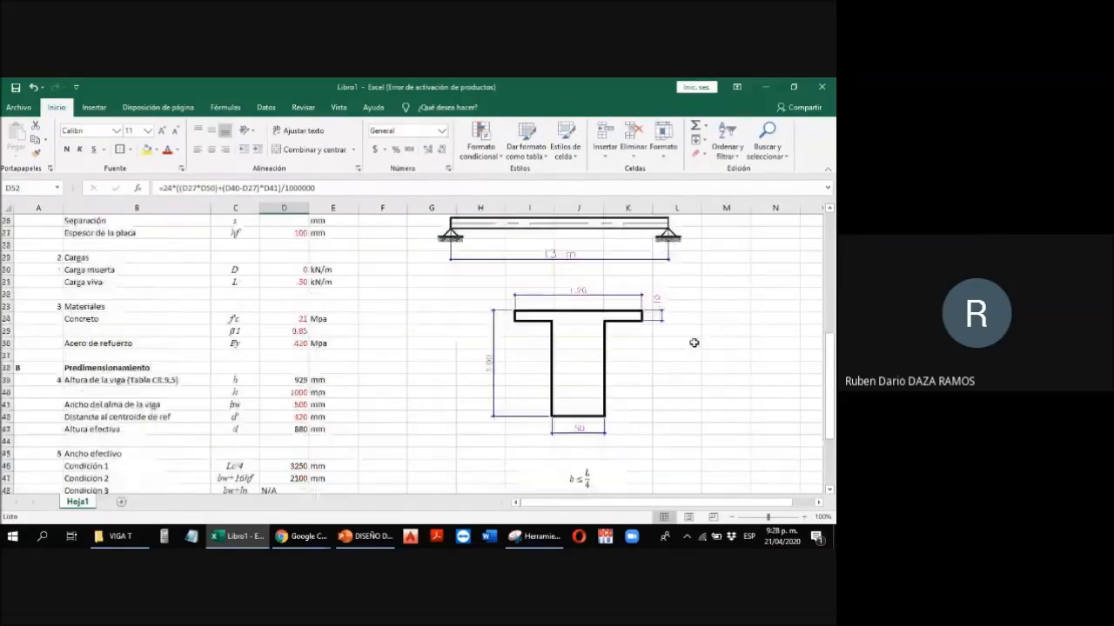
# Step: Start a self-weight check beside the T-section drawing: flange area 0.1*1.2 in M34 and web height 1-0.1 in M35
pyautogui.click(739, 323)
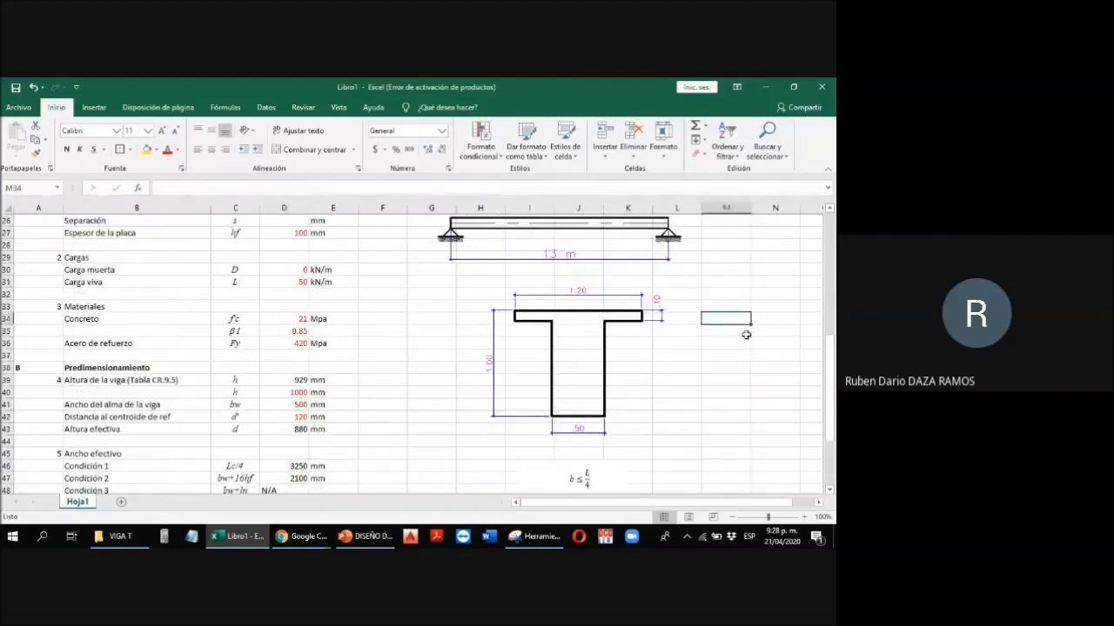
pyautogui.write('+1*1.2')
pyautogui.press('Return')
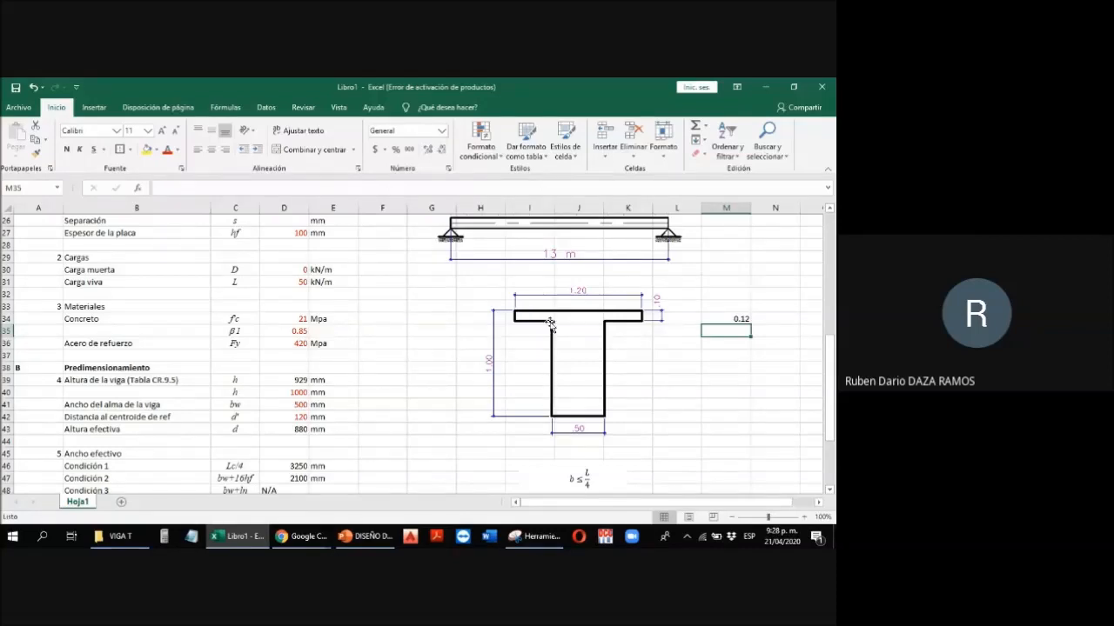
pyautogui.write('+1-')
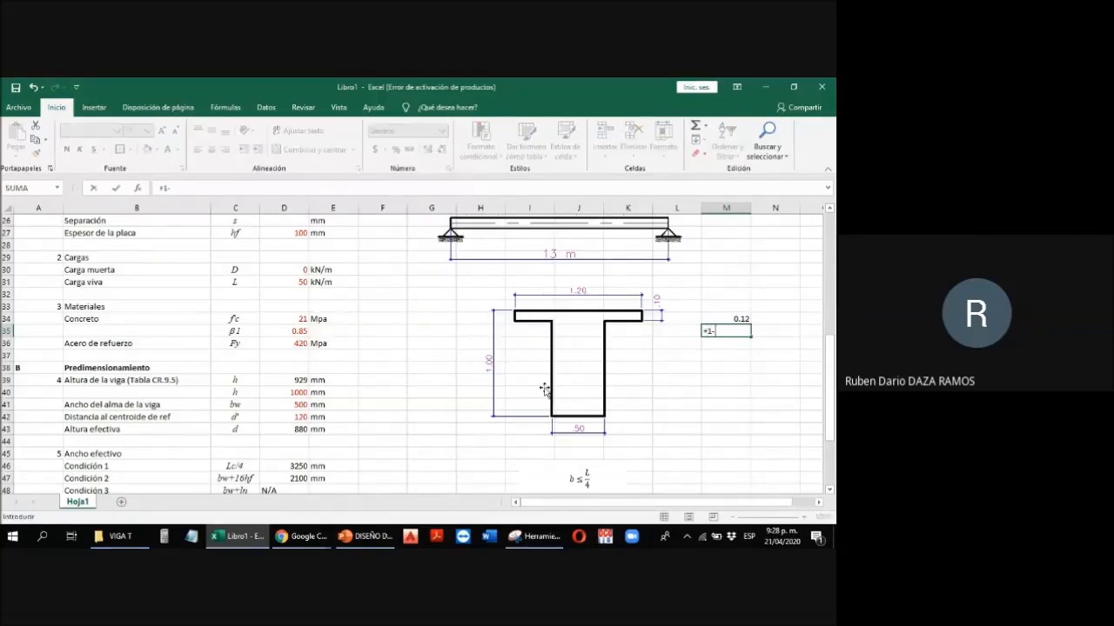
pyautogui.write('.1')
pyautogui.press('Return')
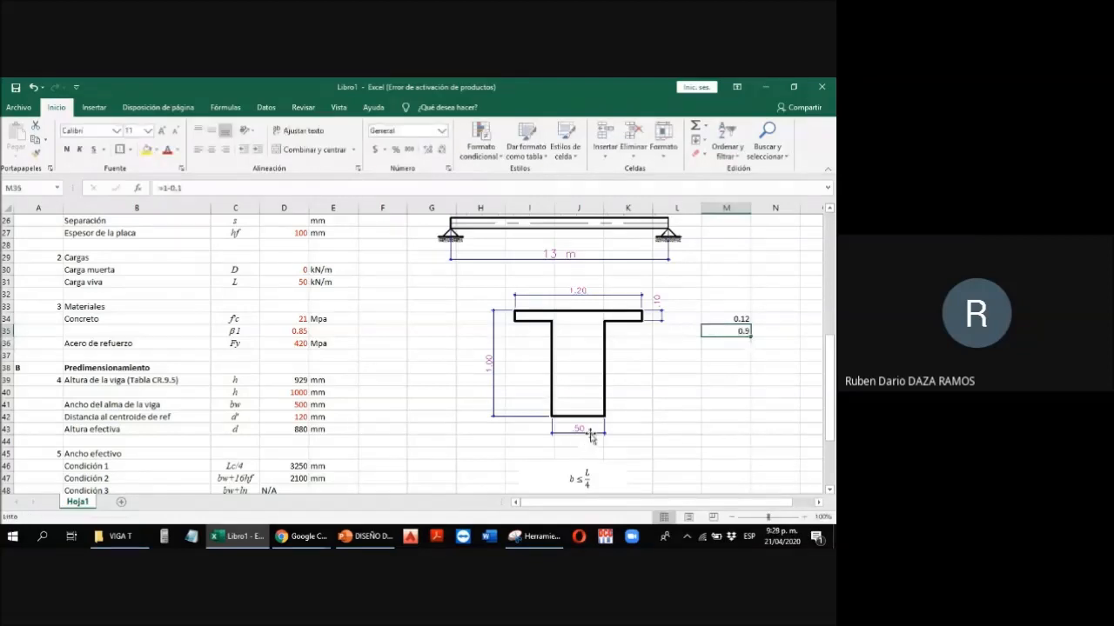
# Step: Enter the web width 0.5 in N35 and calculate the web area in M36 as M35*N35
pyautogui.click(772, 333)
pyautogui.write('.5')
pyautogui.press('Return')
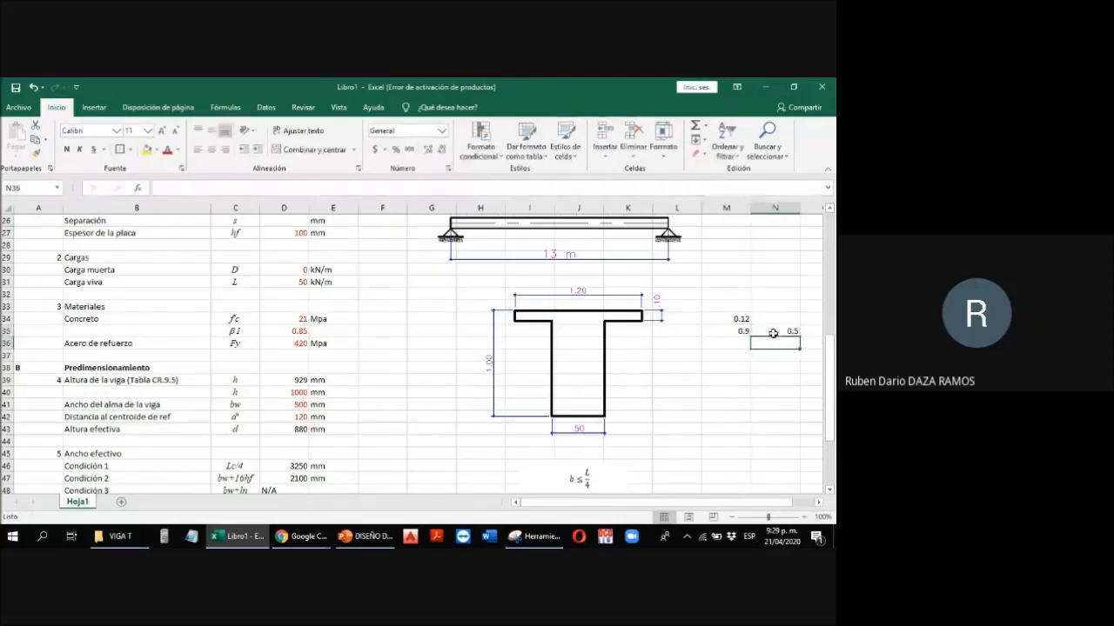
pyautogui.press('Left')
pyautogui.write('=')
pyautogui.press('Up')
pyautogui.write('*')
pyautogui.click(772, 333)
pyautogui.press('Return')
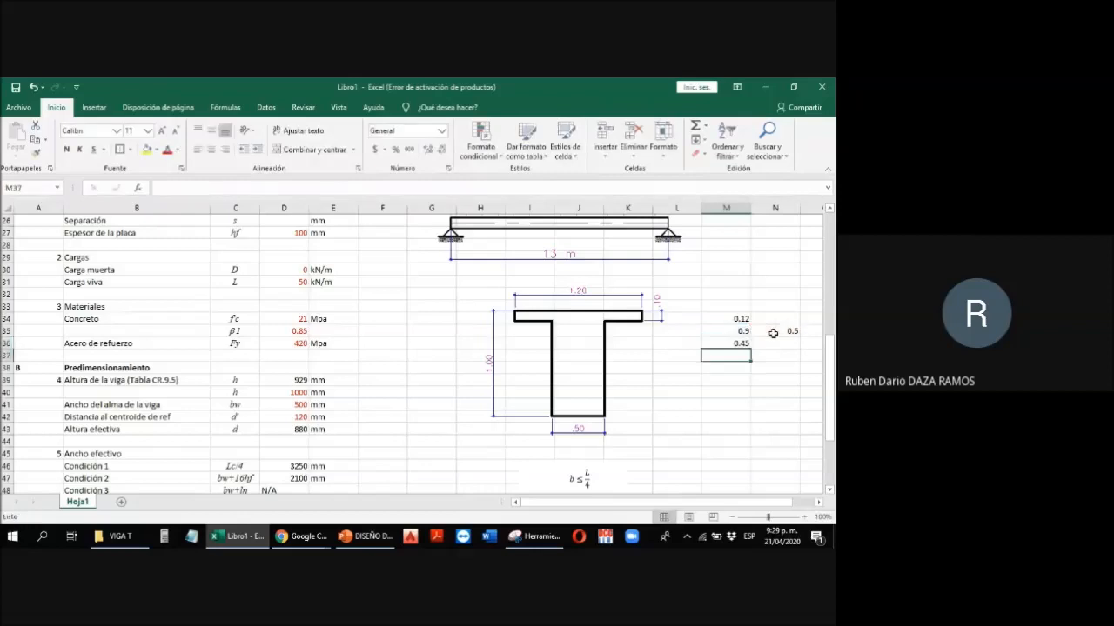
# Step: Add the flange and web areas in M38 with the formula =M34+M36
pyautogui.press('Down')
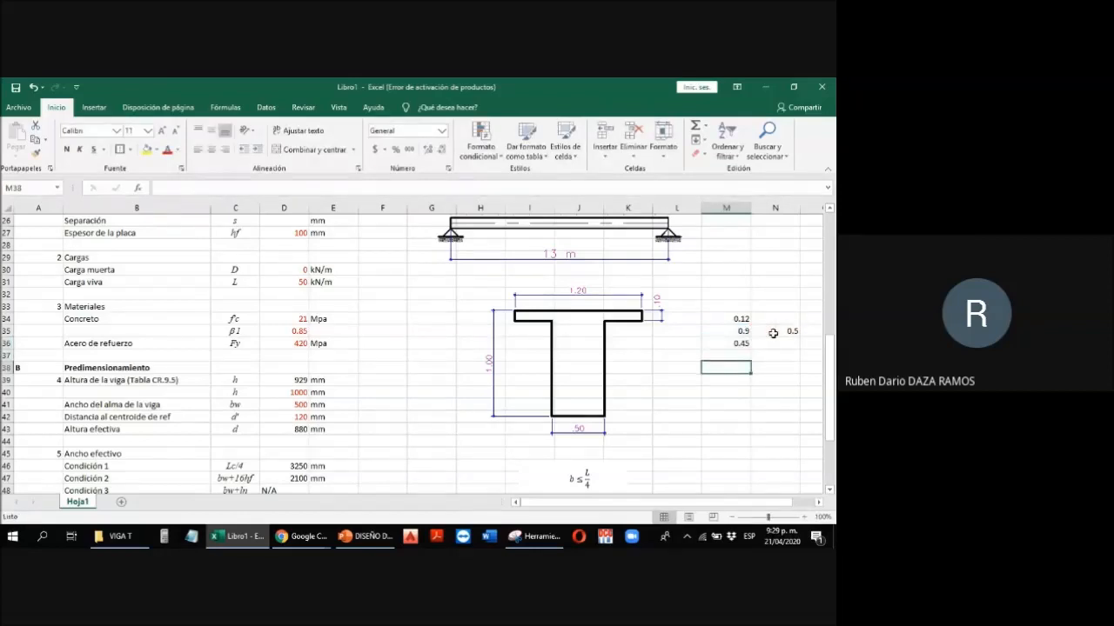
pyautogui.write('=')
pyautogui.click(741, 319)
pyautogui.write('+')
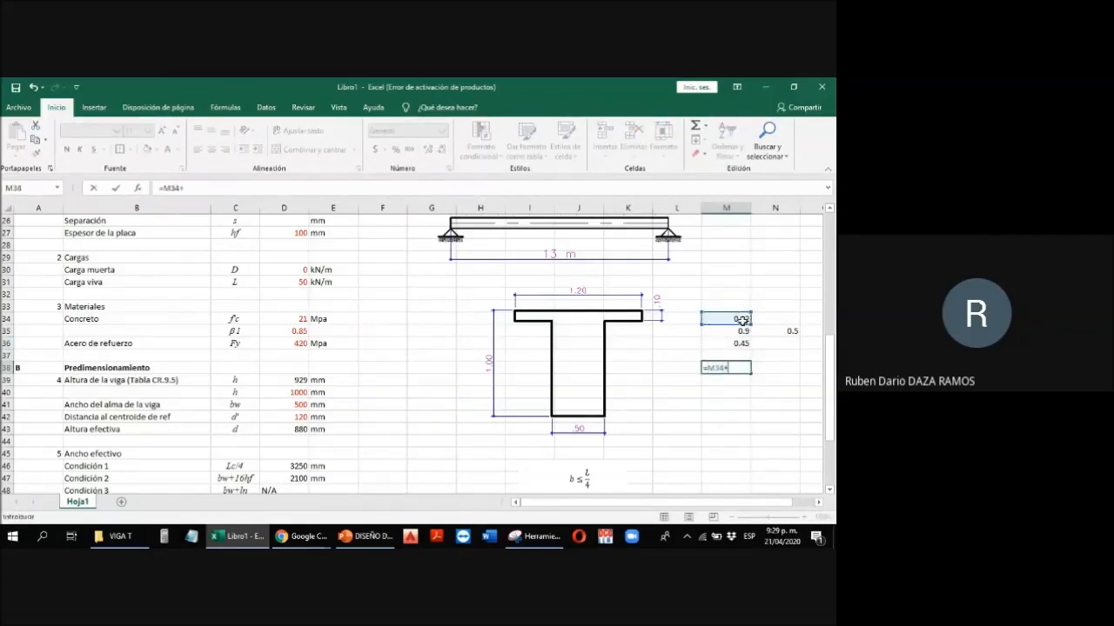
pyautogui.click(741, 344)
pyautogui.hotkey('ctrl', 'Return')
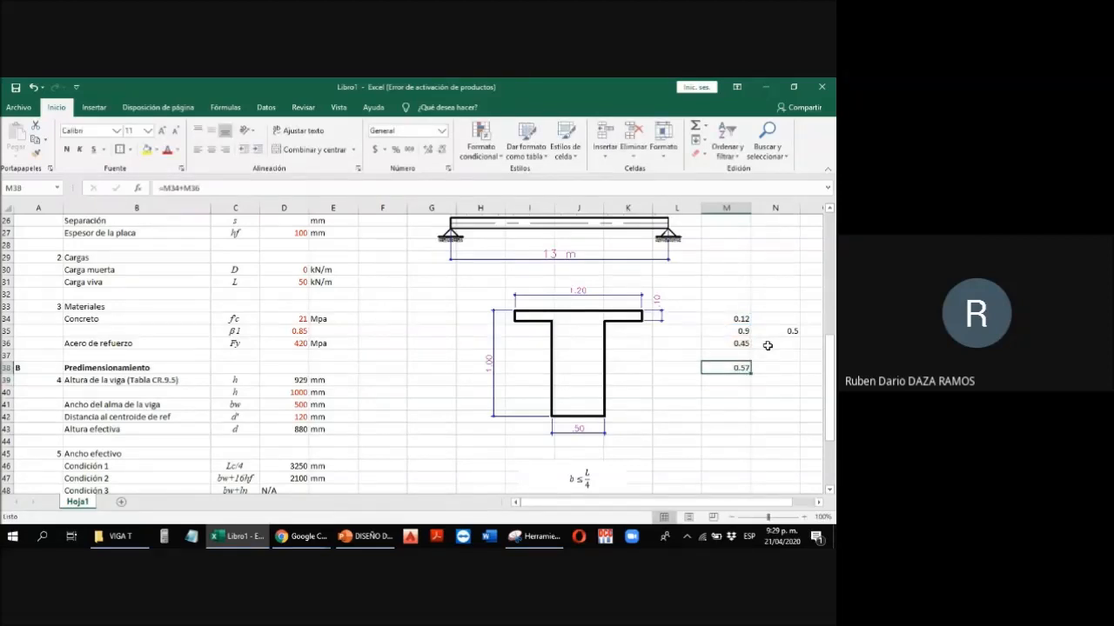
# Step: Multiply the total section area in M38 by 24 in M39 to get the check self-weight
pyautogui.press('Down')
pyautogui.write('=')
pyautogui.press('Up')
pyautogui.write('*24')
pyautogui.press('Return')
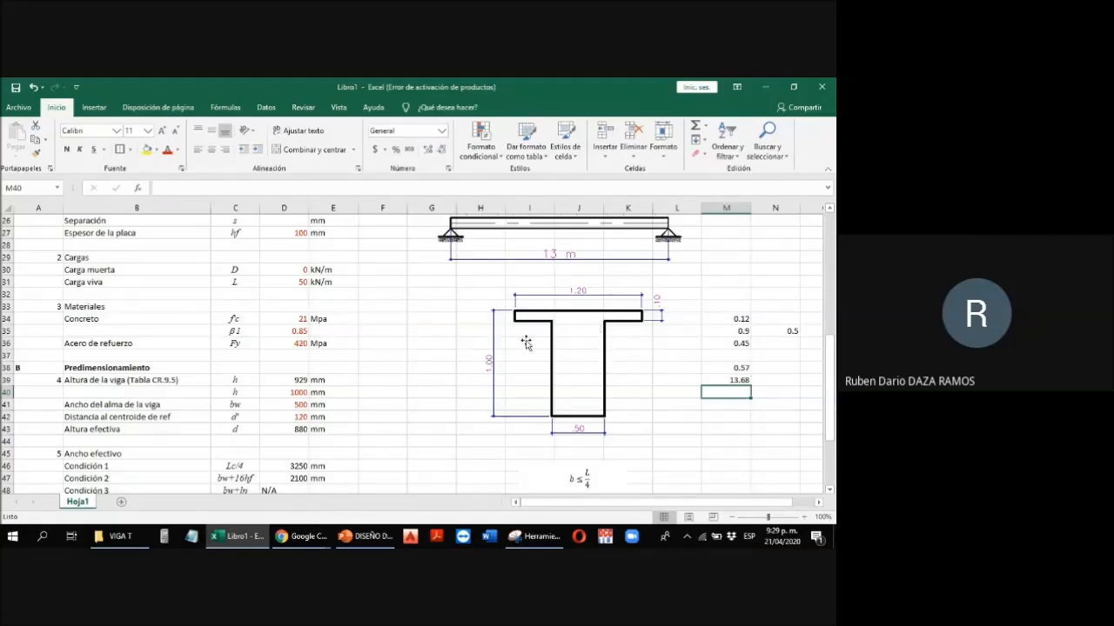
# Step: Compare the self-weight in D52 with the check calculation in column M
pyautogui.scroll(-5, 449, 351)
pyautogui.click(288, 363)
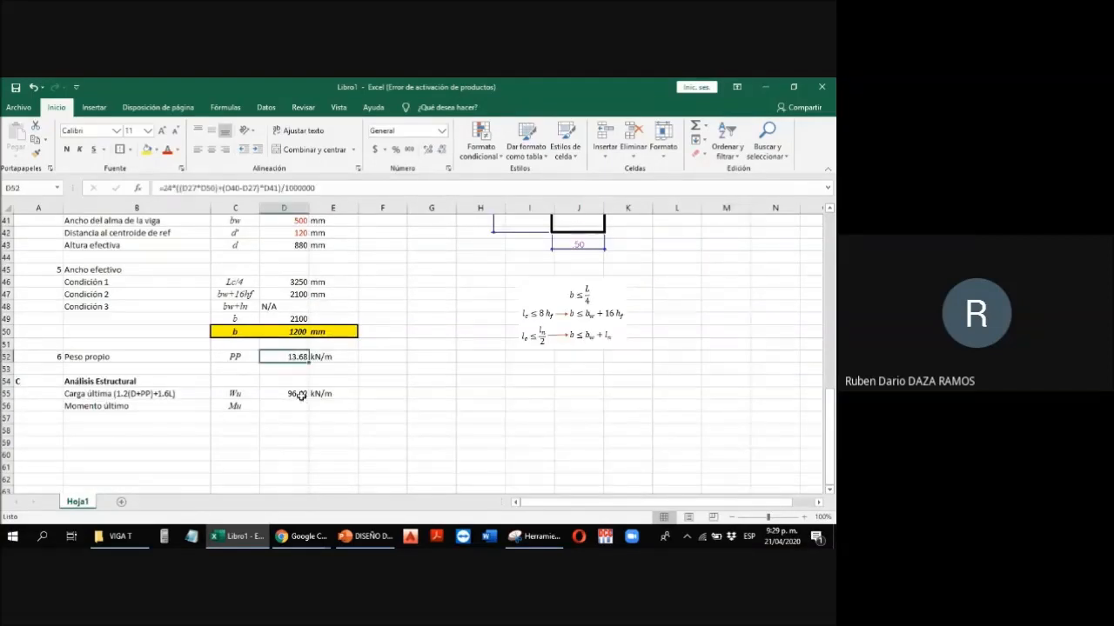
pyautogui.scroll(3, 298, 409)
pyautogui.scroll(-1, 314, 398)
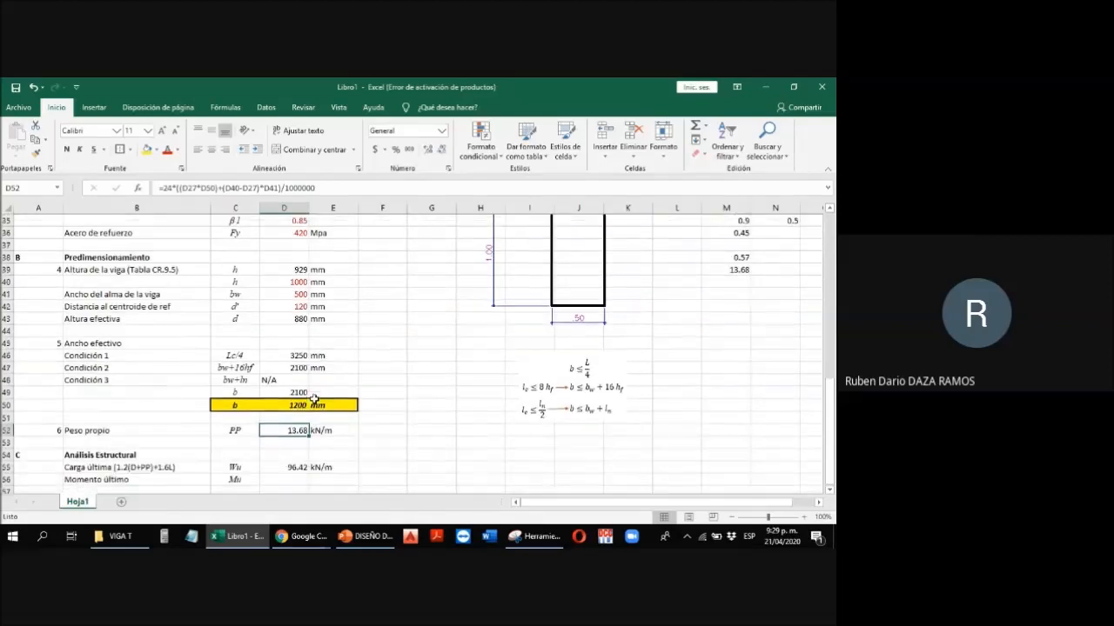
pyautogui.scroll(1, 519, 428)
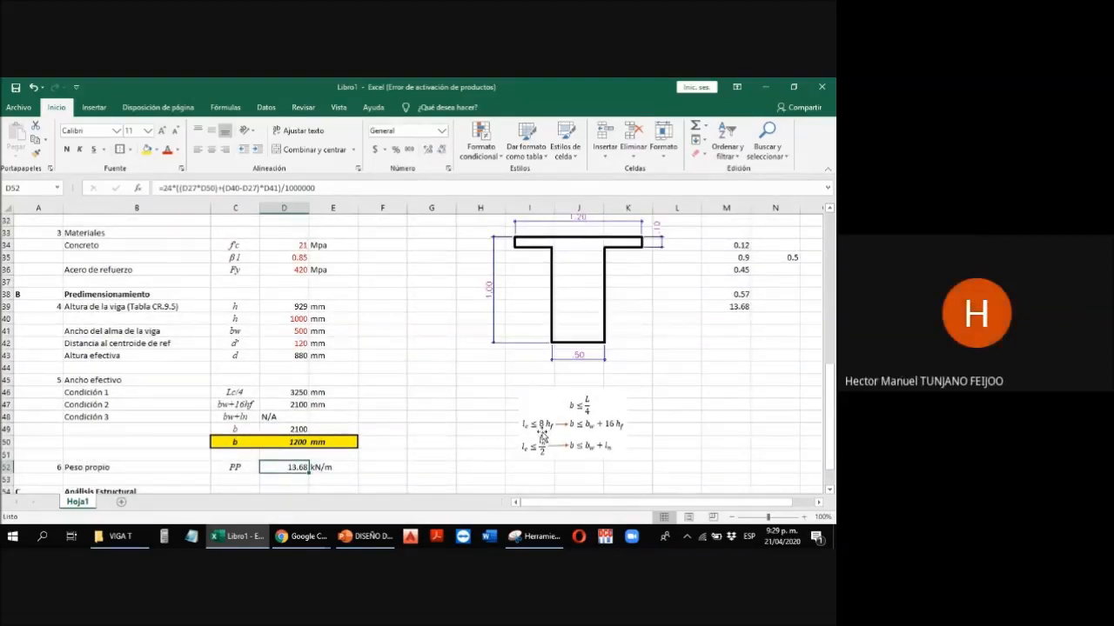
pyautogui.click(426, 342)
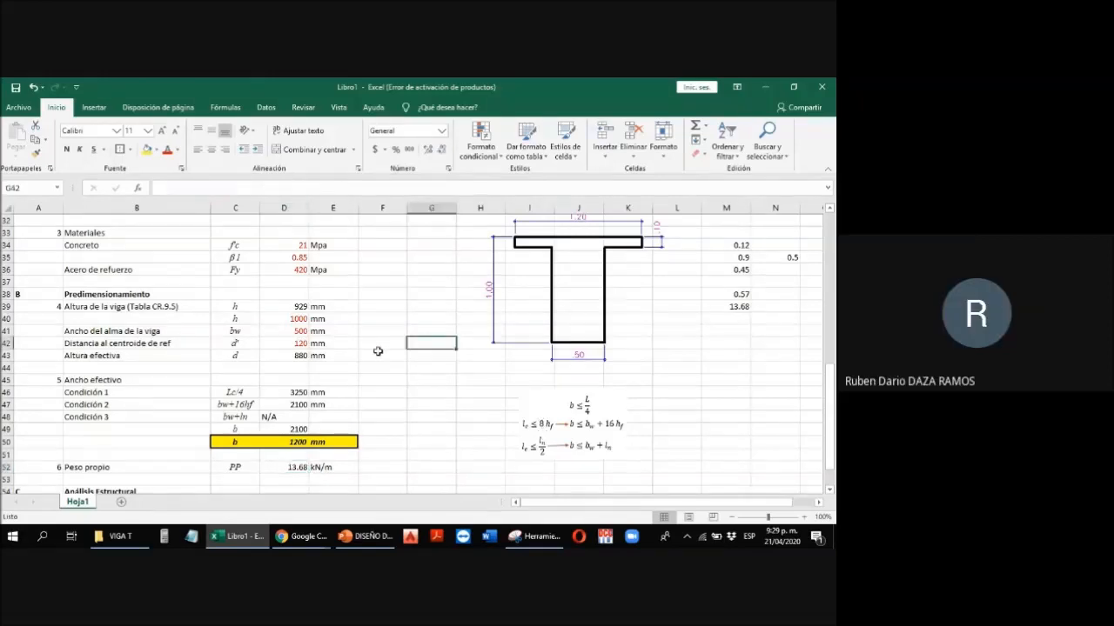
pyautogui.scroll(-3, 378, 350)
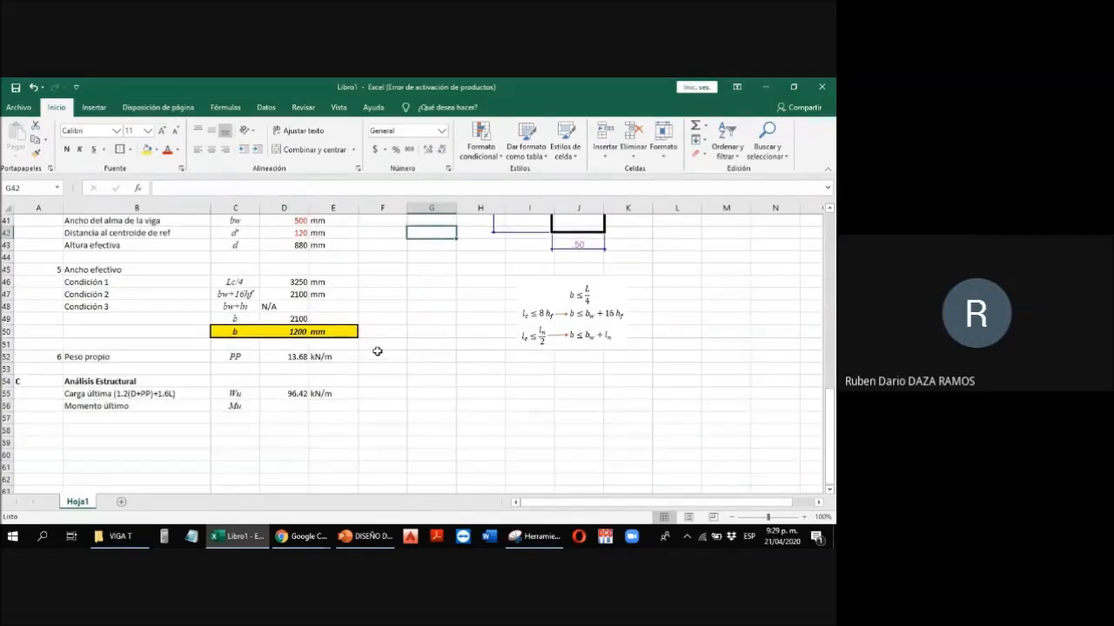
# Step: Extend the ultimate moment symbol in C56 to the expression Mu=WuL²/8
pyautogui.click(244, 407)
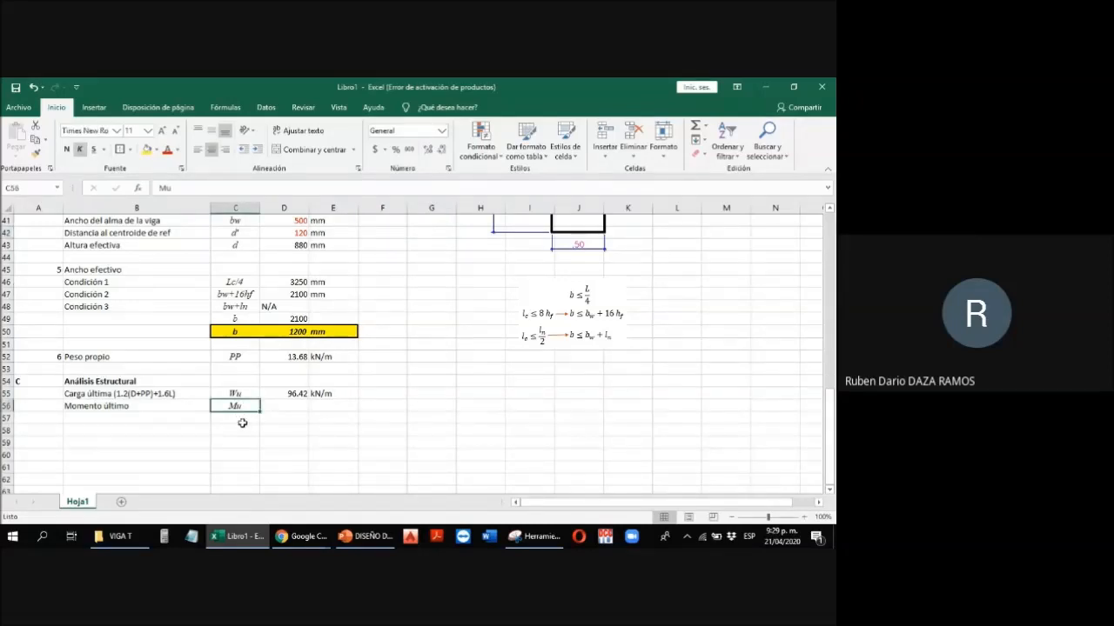
pyautogui.scroll(1, 261, 423)
pyautogui.press('F2')
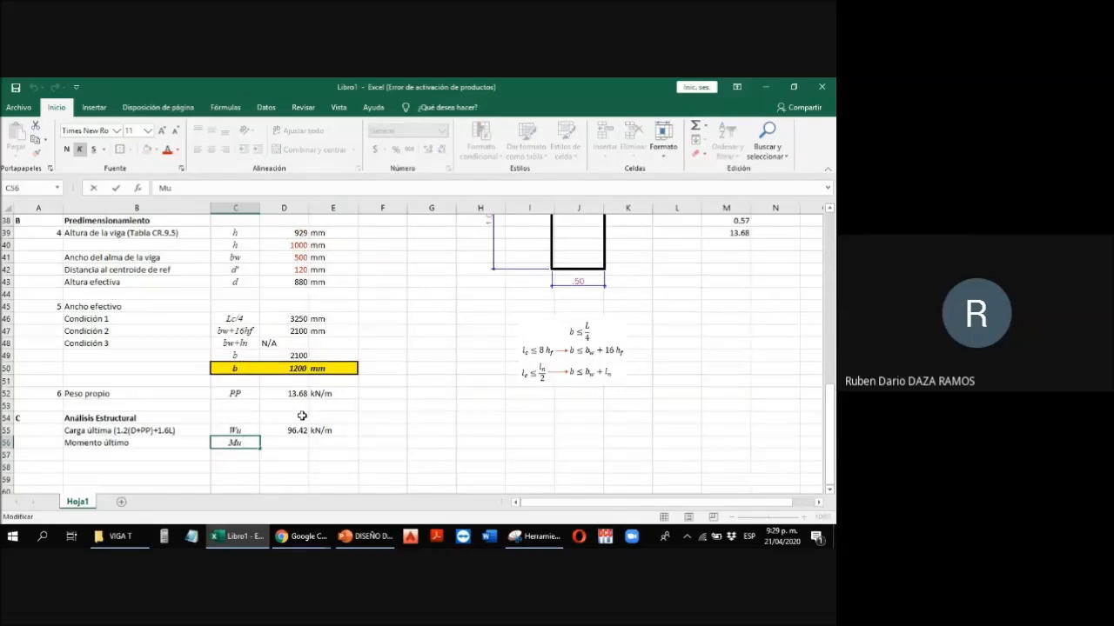
pyautogui.write('=WuL²/8')
pyautogui.press('Return')
pyautogui.press('Up')
pyautogui.press('Right')
pyautogui.press('Left')
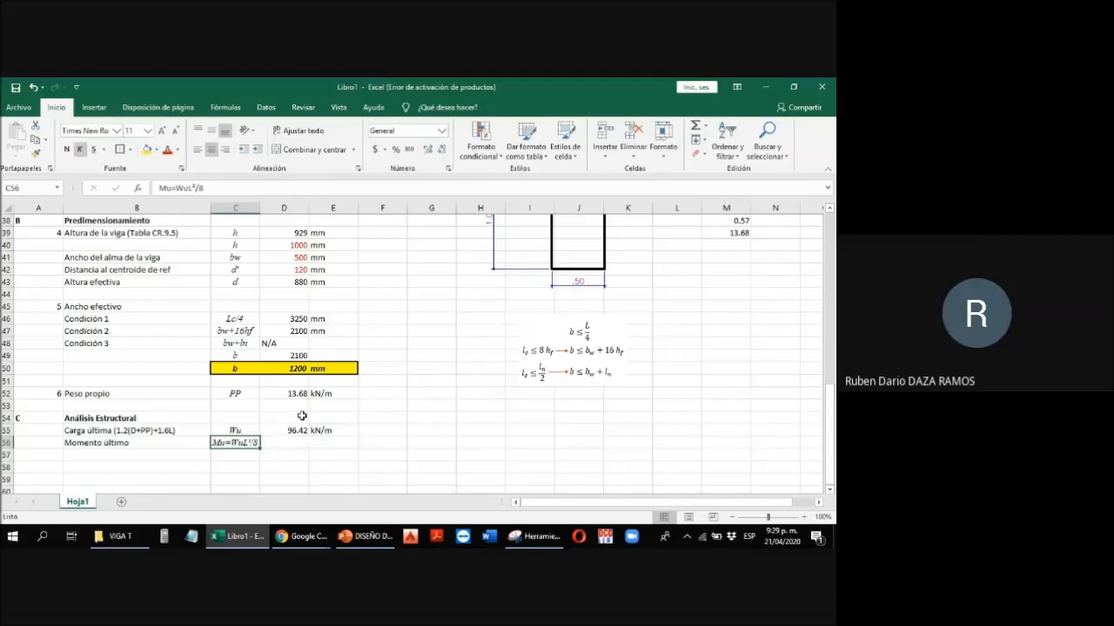
# Step: Correct the span symbol in C56 so the expression reads Mu=WuLc²/8
pyautogui.press('F2')
pyautogui.write('c')
pyautogui.press('Return')
pyautogui.press('Up')
pyautogui.press('Right')
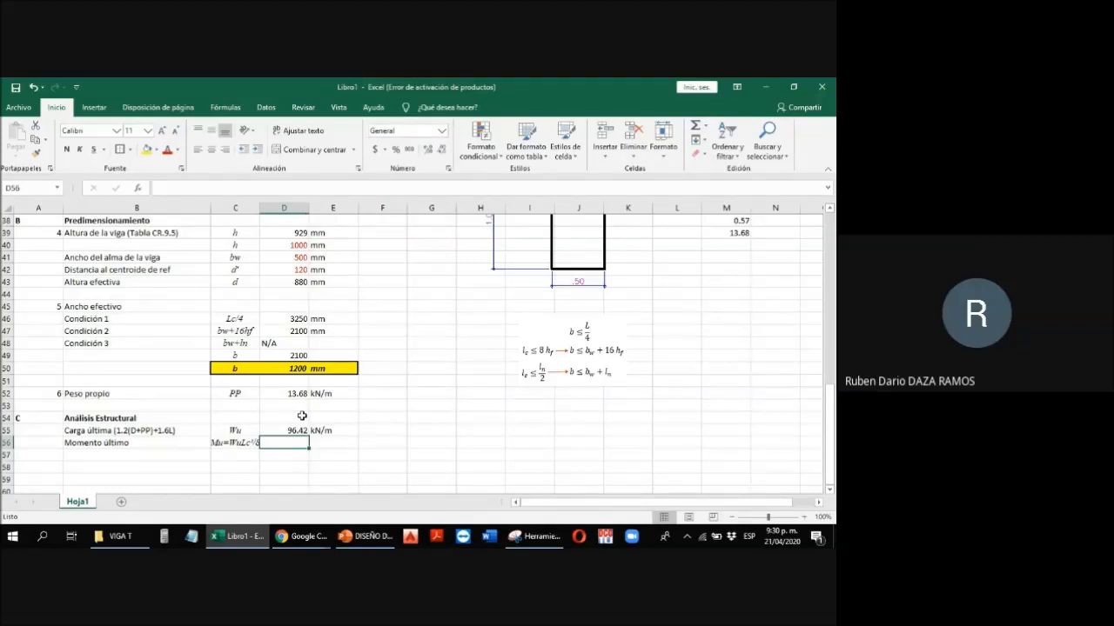
# Step: Calculate the ultimate moment in D56 with the formula =D55*(D25/1000)^2/8
pyautogui.write('=')
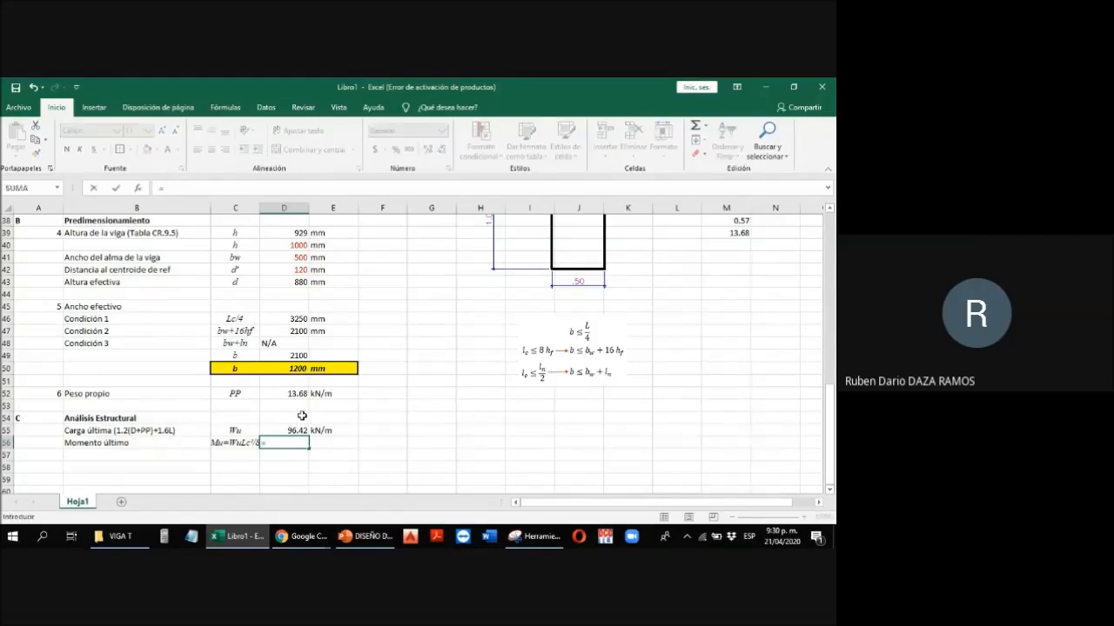
pyautogui.click(299, 426)
pyautogui.write('*')
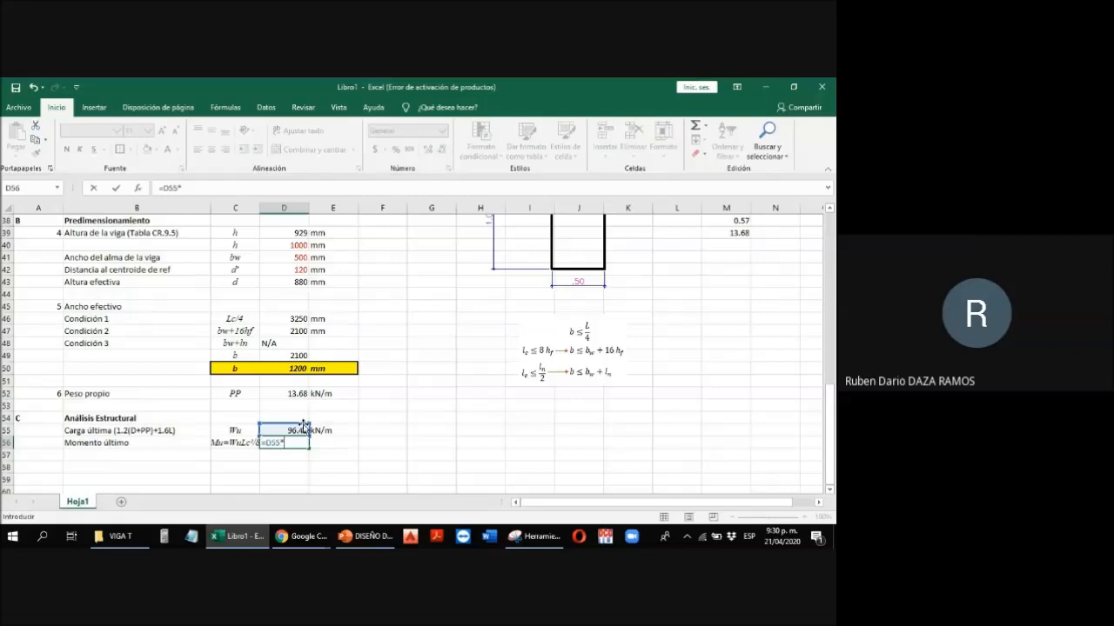
pyautogui.scroll(6, 301, 428)
pyautogui.scroll(2, 302, 422)
pyautogui.click(307, 357)
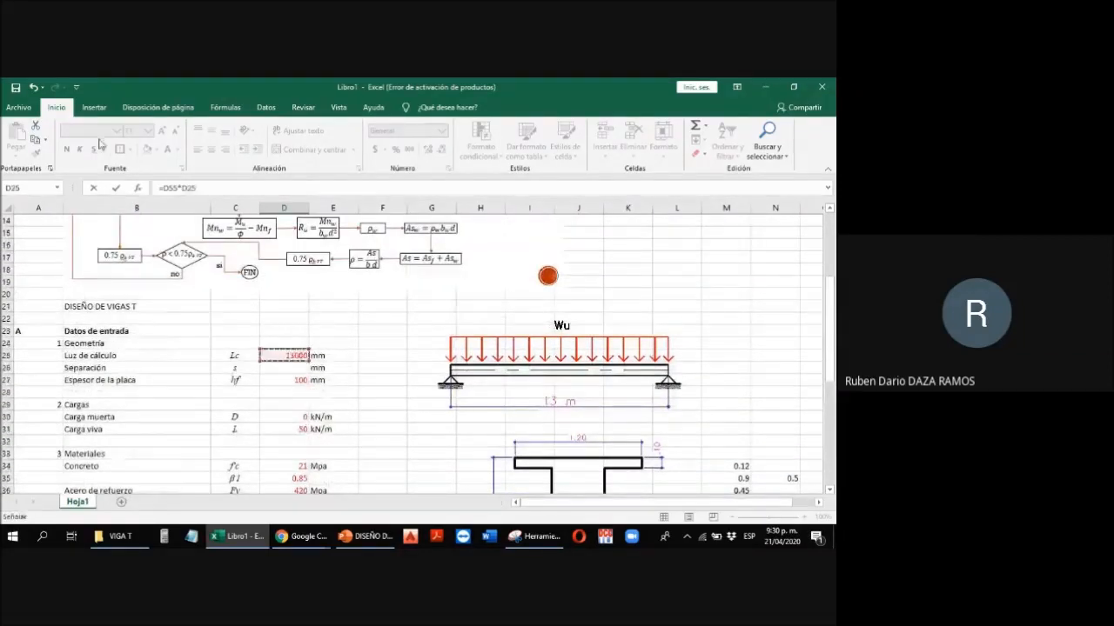
pyautogui.click(181, 186)
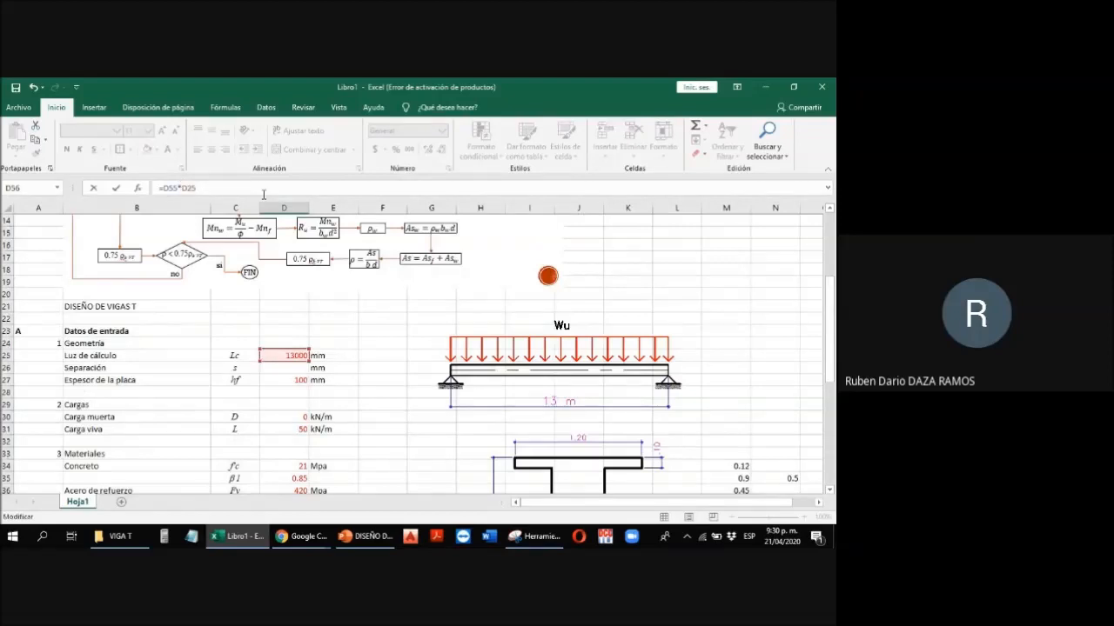
pyautogui.write('(/1000)^2')
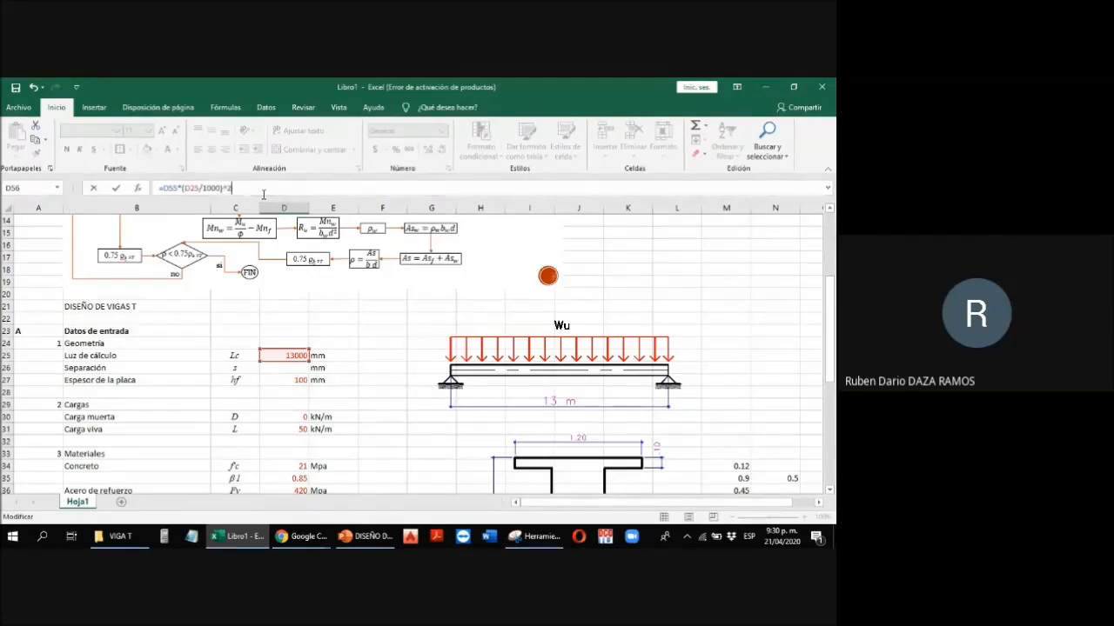
pyautogui.write('/8')
pyautogui.press('Return')
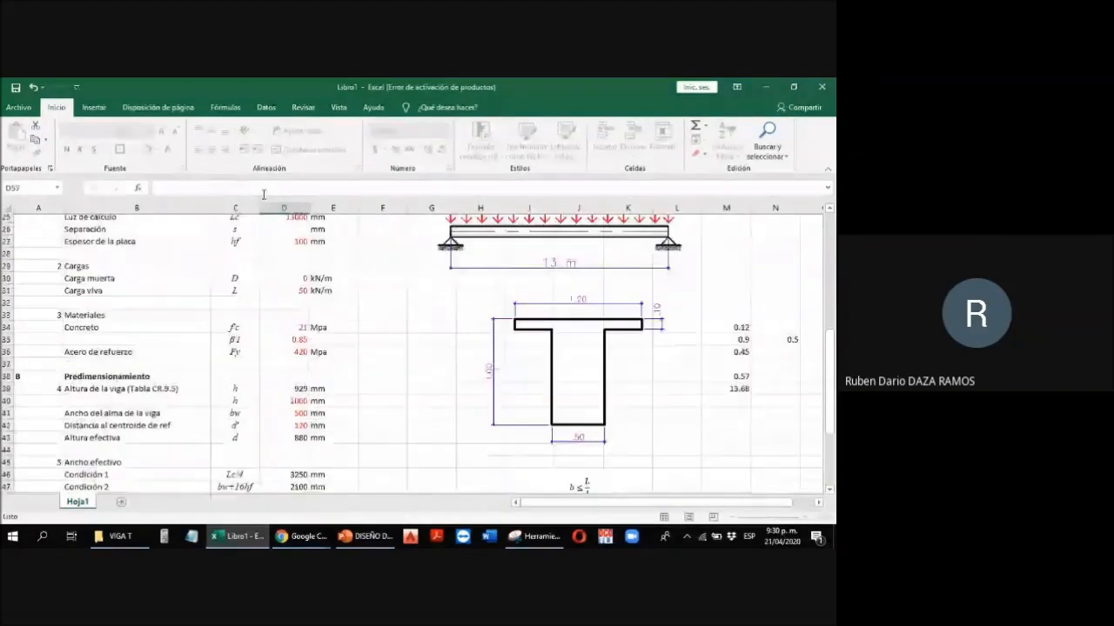
# Step: Show the ultimate moment in D56 with two decimals and enter its unit kN.m in E56
pyautogui.press('Up')
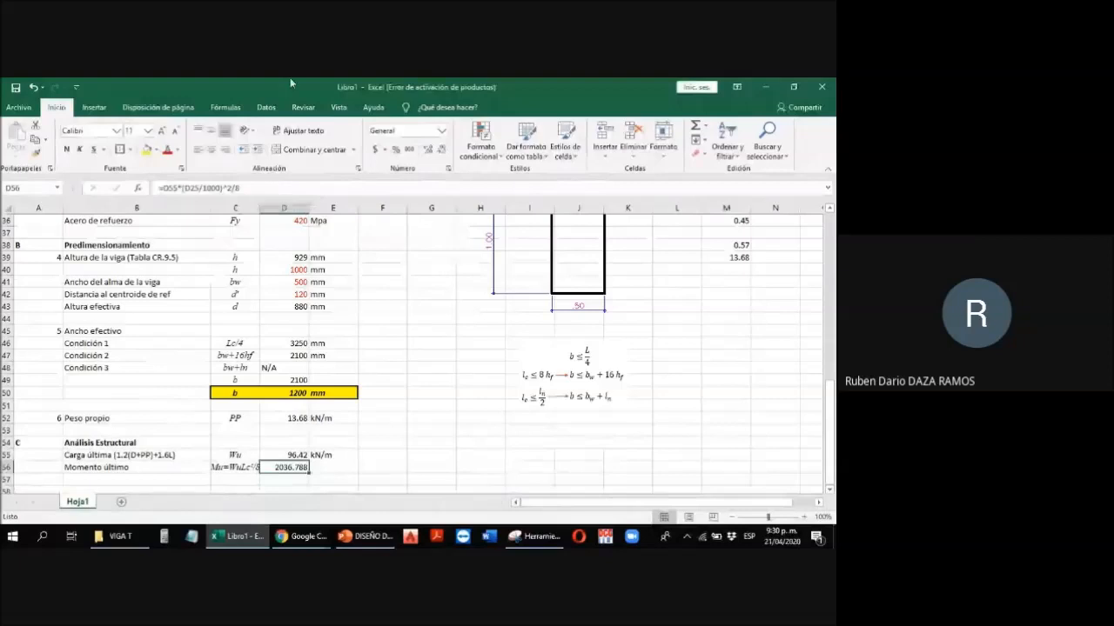
pyautogui.click(442, 150)
pyautogui.click(325, 466)
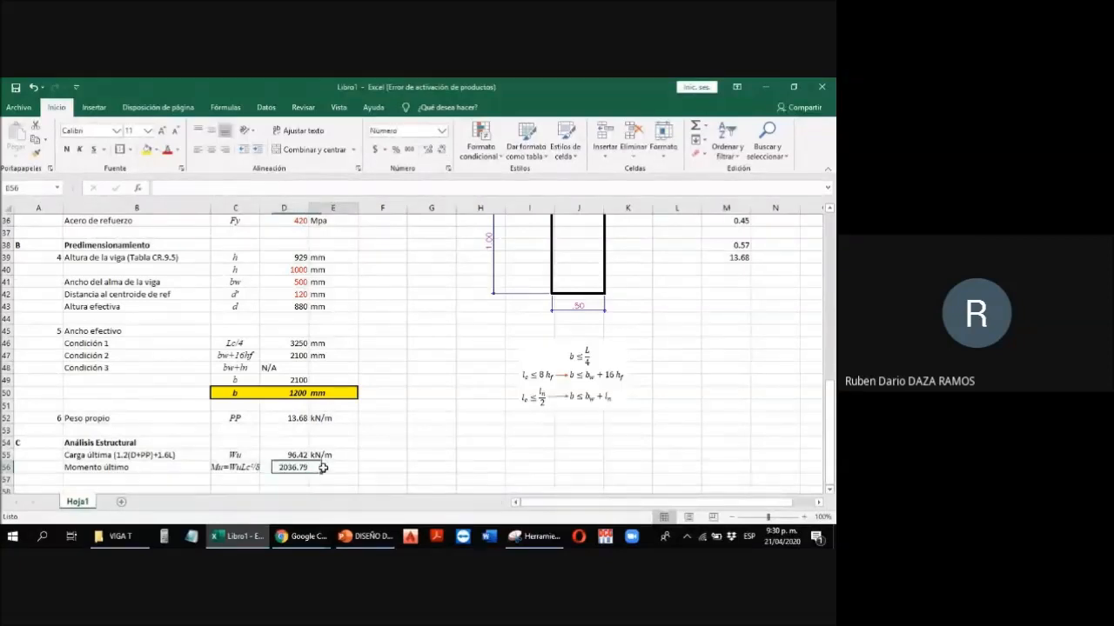
pyautogui.write('kN/')
pyautogui.press('BackSpace')
pyautogui.press('BackSpace')
pyautogui.write('.m')
pyautogui.press('Return')
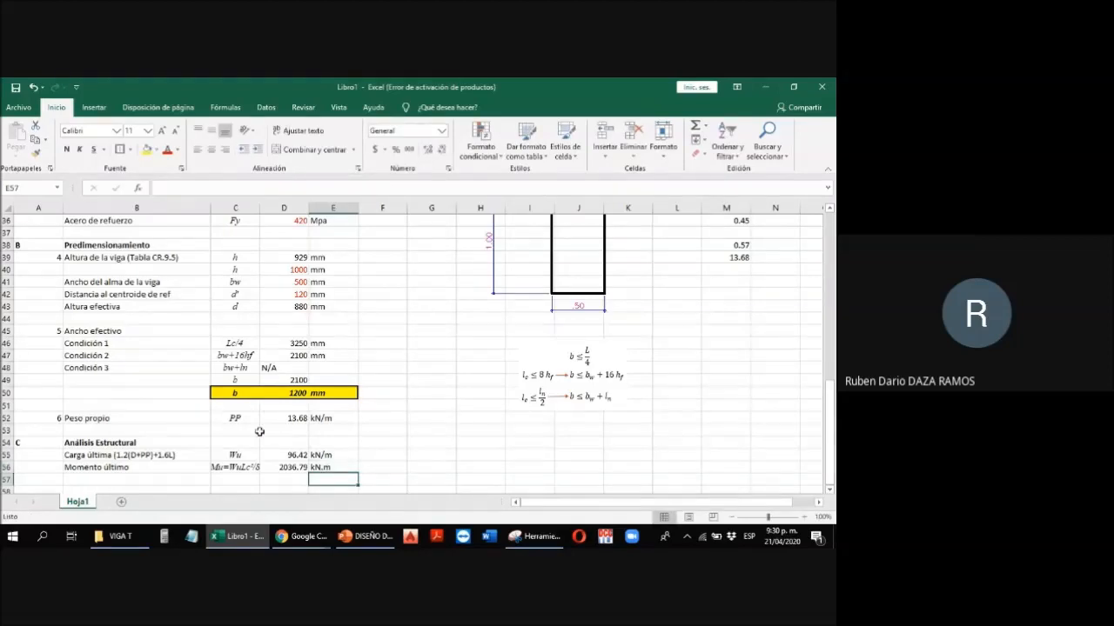
# Step: Add the bold section heading D, "Diseño de la Viga", in A58 and B58
pyautogui.scroll(2, 256, 435)
pyautogui.scroll(4, 256, 435)
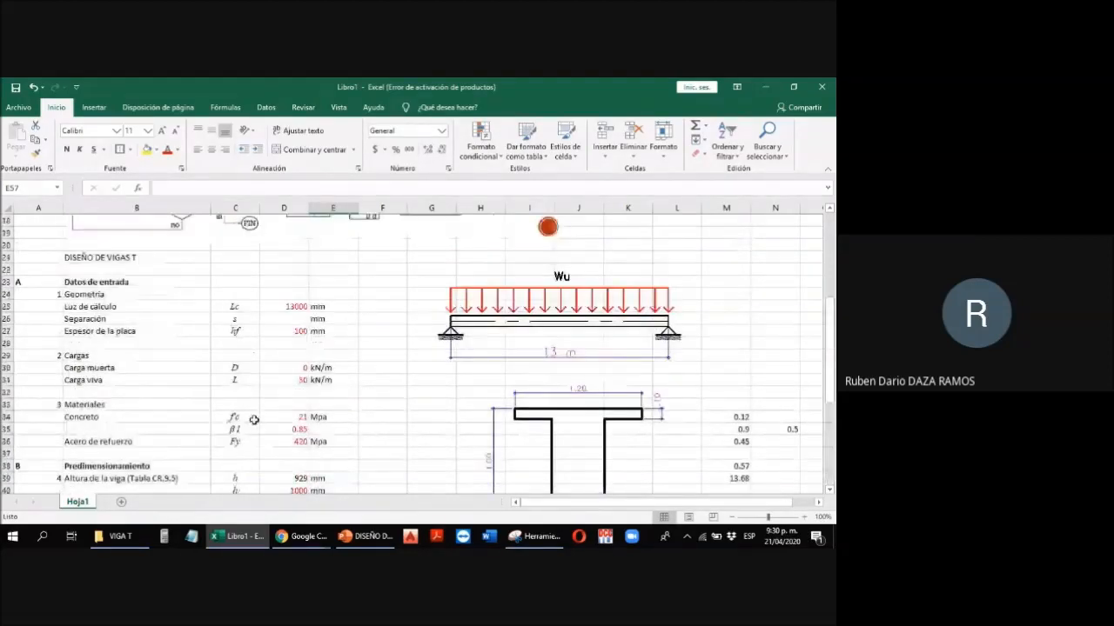
pyautogui.scroll(5, 254, 420)
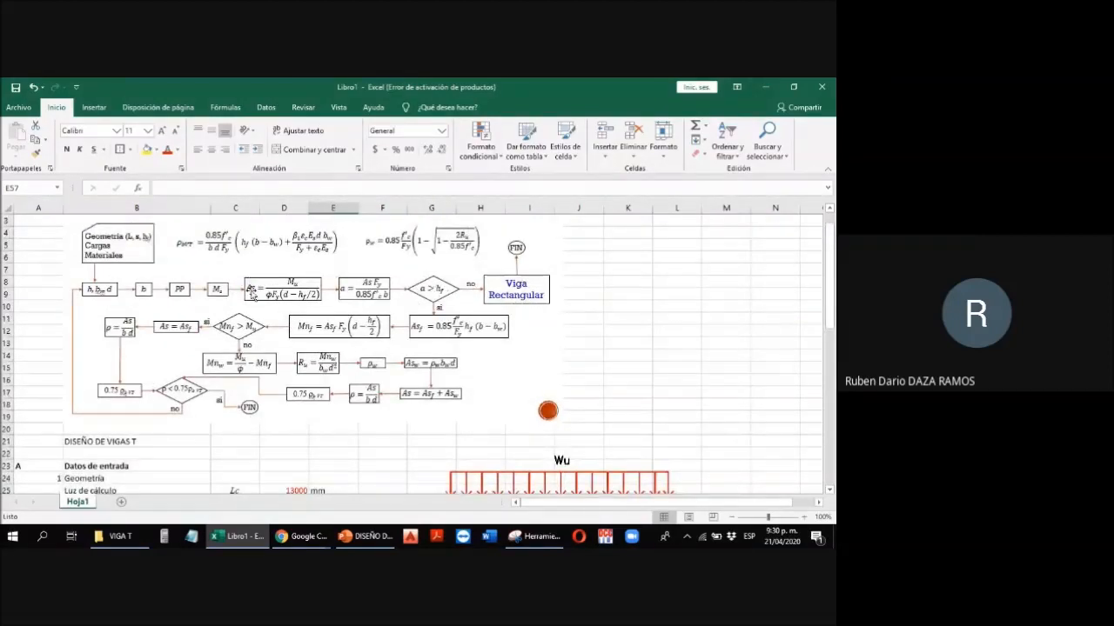
pyautogui.scroll(-12, 203, 419)
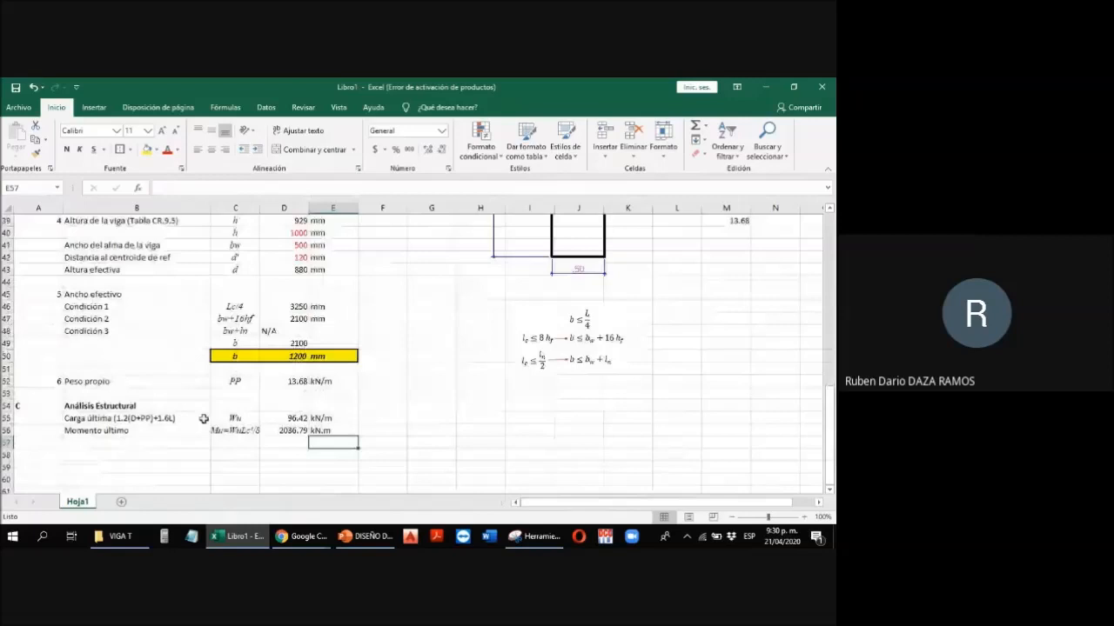
pyautogui.click(53, 456)
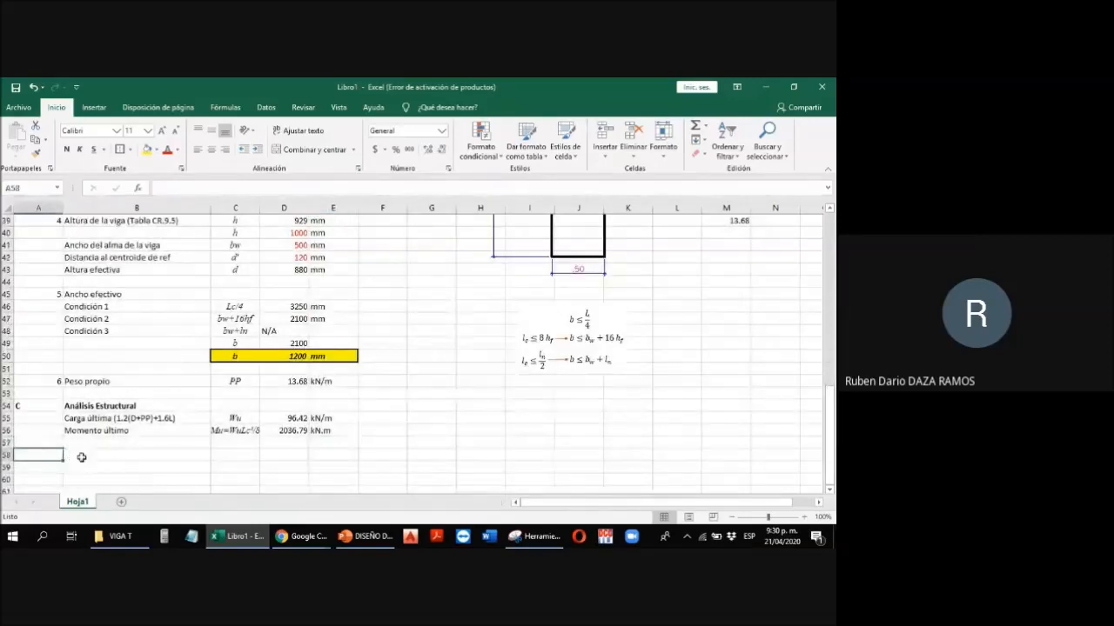
pyautogui.write('D')
pyautogui.click(81, 457)
pyautogui.write('Diseño de')
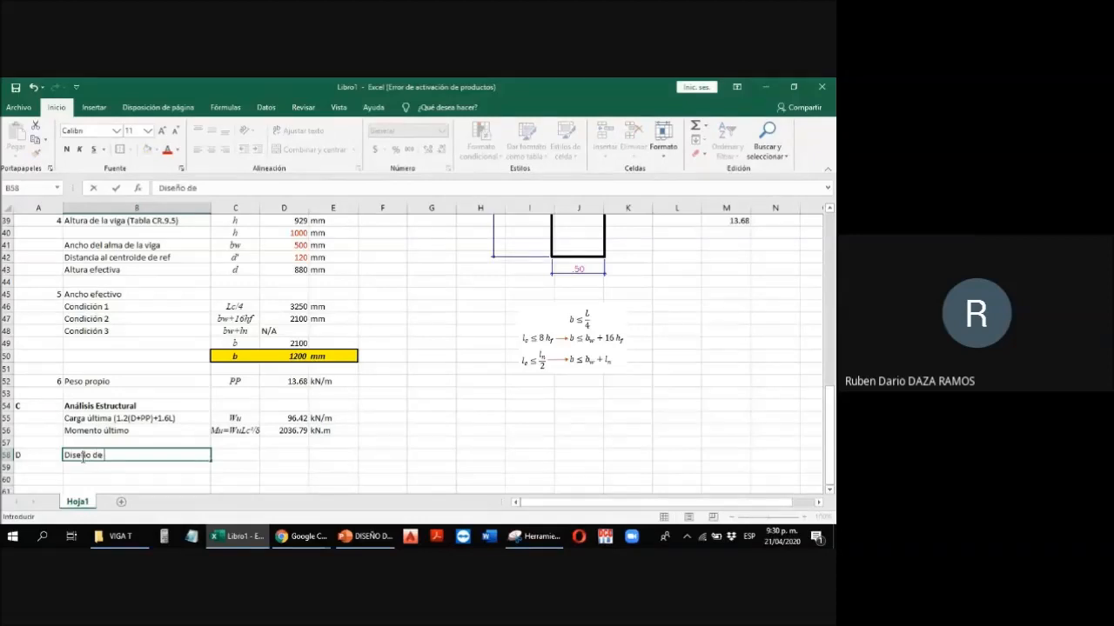
pyautogui.write(' la Viga')
pyautogui.press('Left')
pyautogui.hotkey('shift', 'Right')
pyautogui.hotkey('ctrl', 'n')
pyautogui.press('Down')
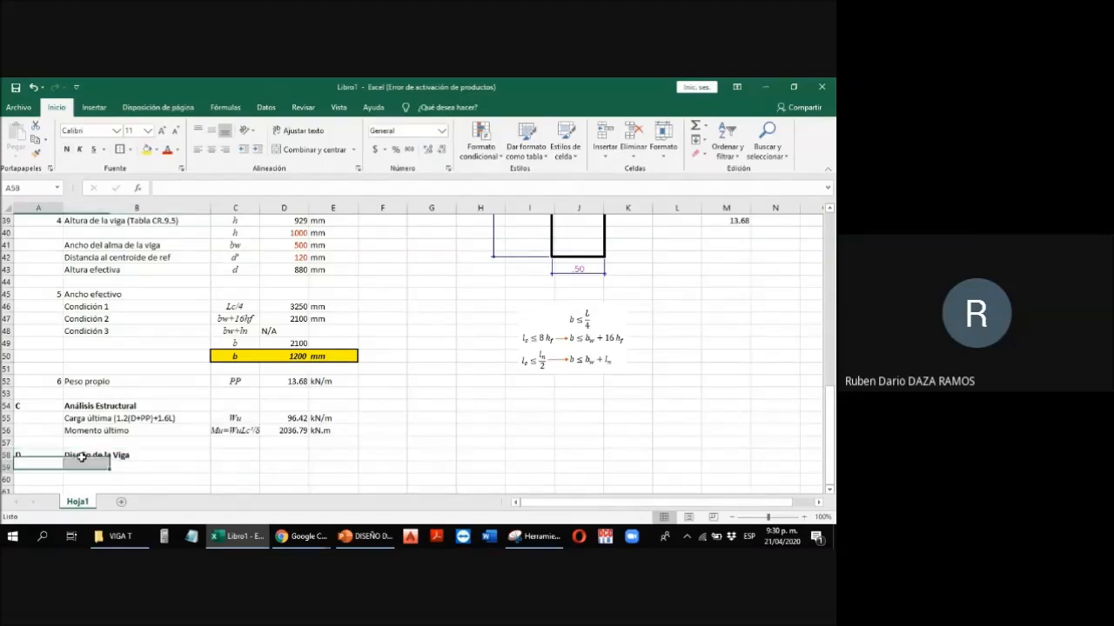
# Step: Number the ultimate moment row as item 7 in A56
pyautogui.press('Up')
pyautogui.press('Up')
pyautogui.press('Up')
pyautogui.press('Up')
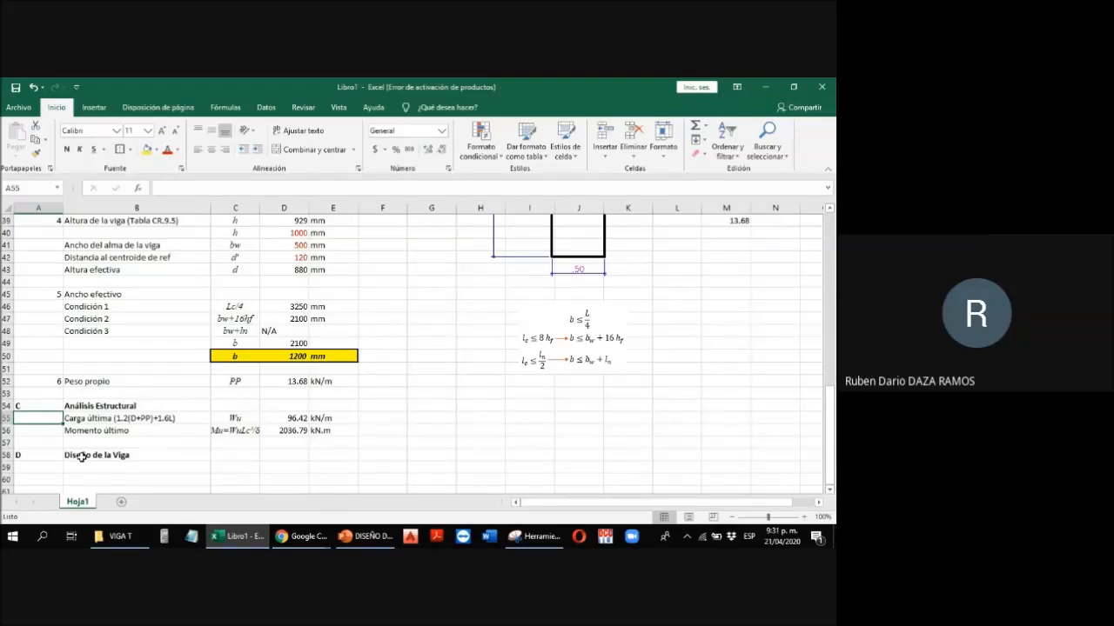
pyautogui.press('Down')
pyautogui.write('7')
pyautogui.press('Return')
# Step: Start item 8 in row 59 with the label "Valor de acero de ref estimado", following the flowchart's As step
pyautogui.press('Down')
pyautogui.press('Down')
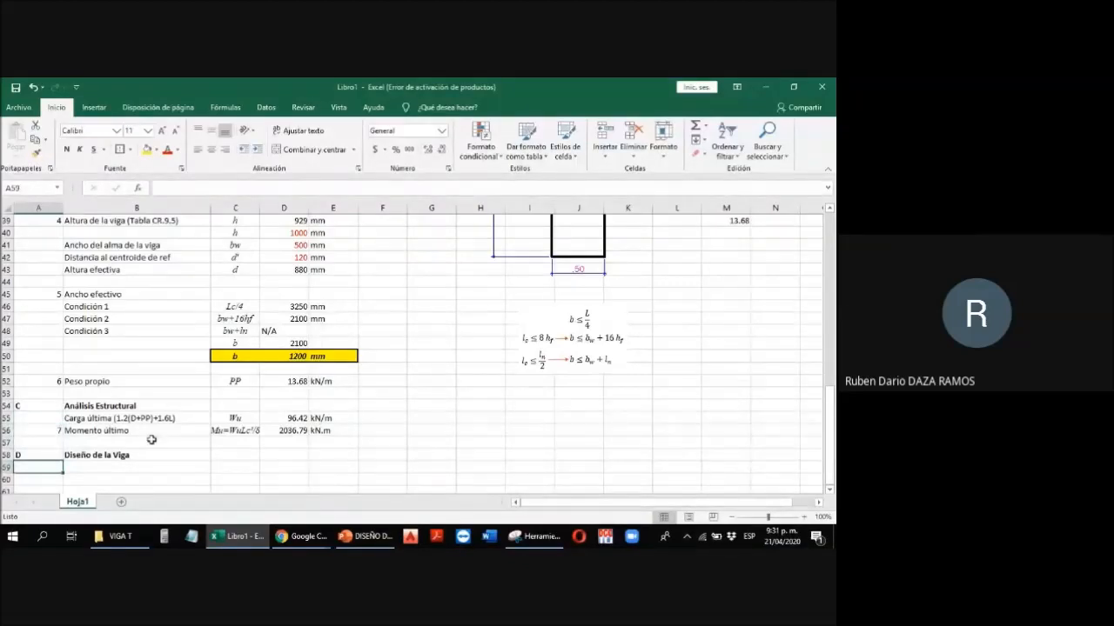
pyautogui.scroll(1, 151, 439)
pyautogui.scroll(-2, 209, 451)
pyautogui.write('8')
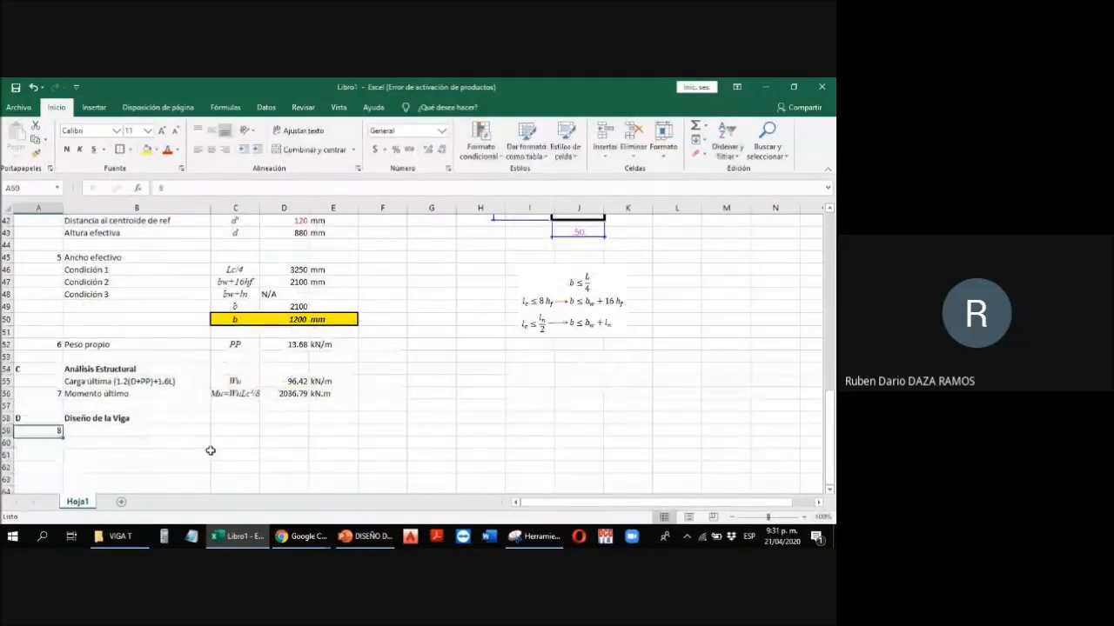
pyautogui.press('Tab')
pyautogui.scroll(13, 219, 440)
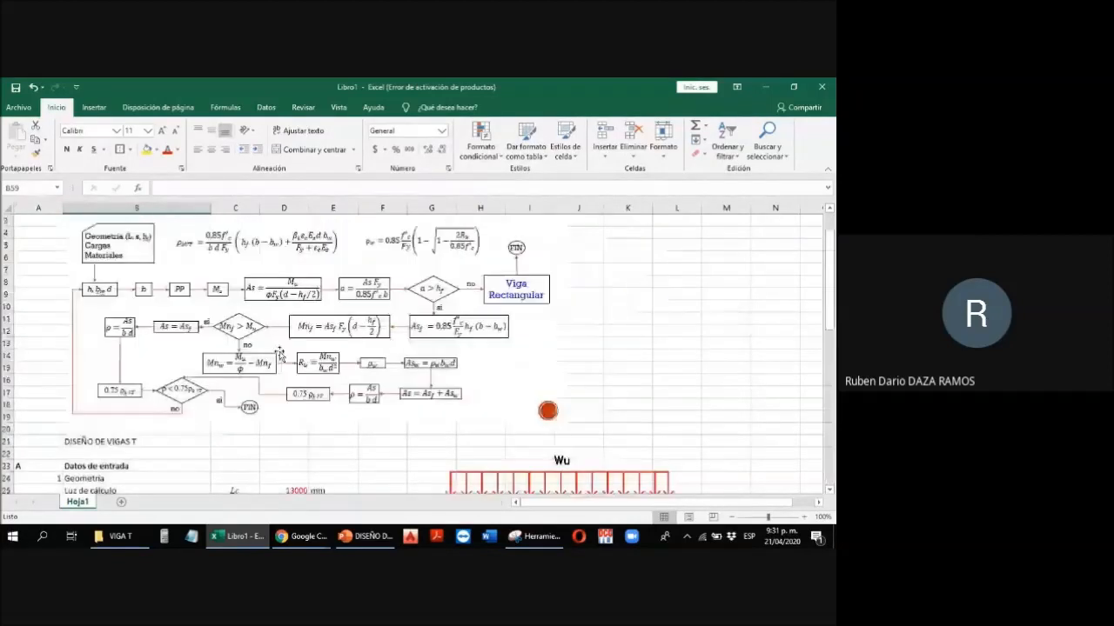
pyautogui.scroll(1, 280, 354)
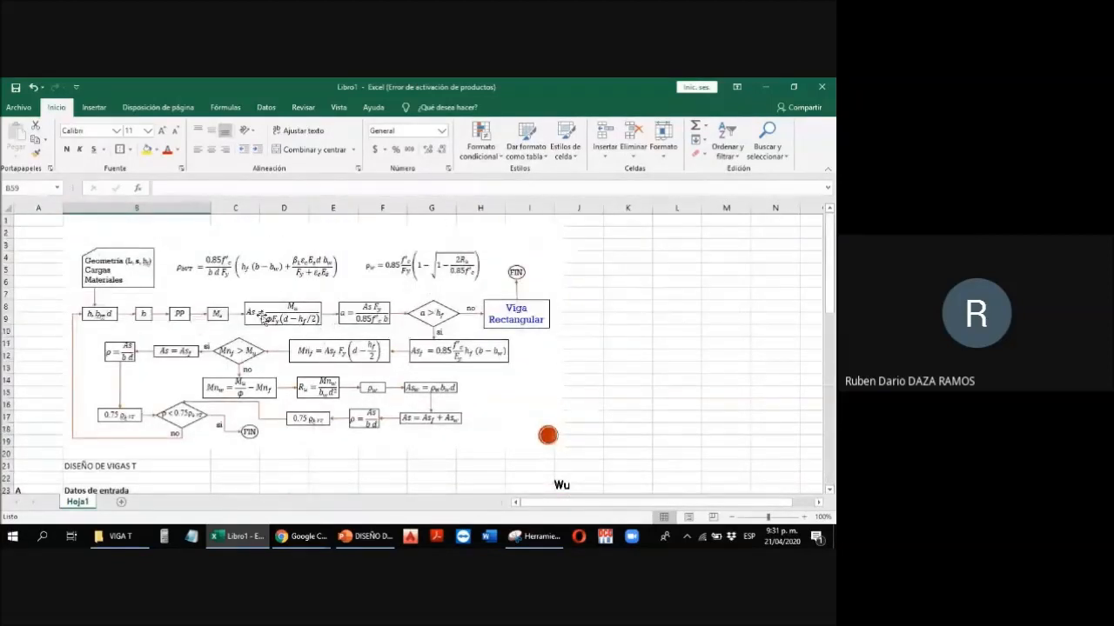
pyautogui.scroll(-10, 334, 341)
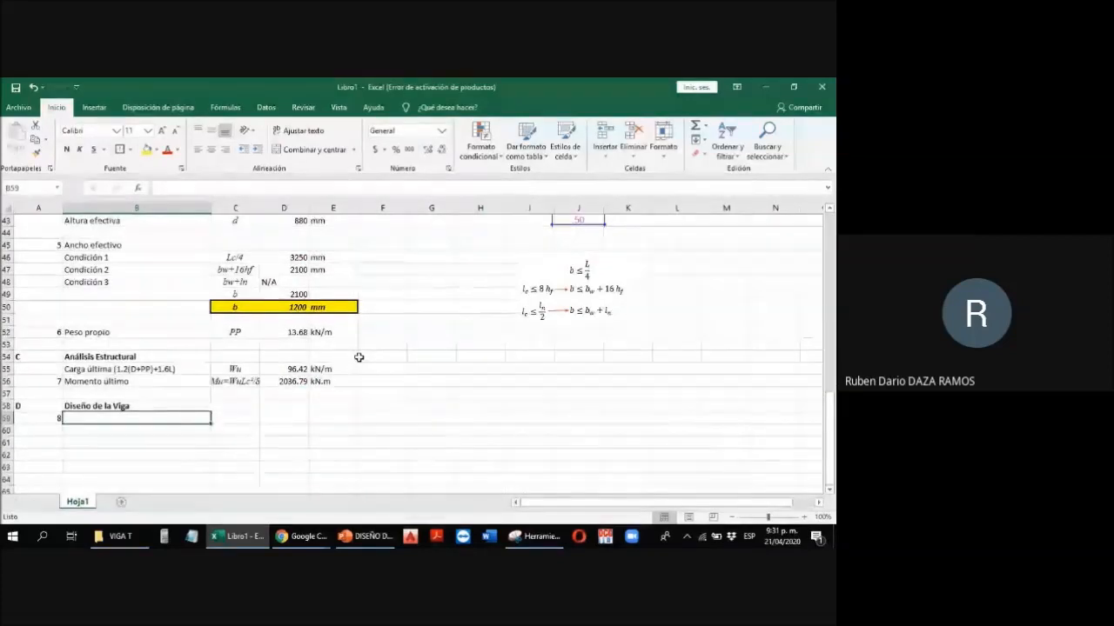
pyautogui.write('Valor de a')
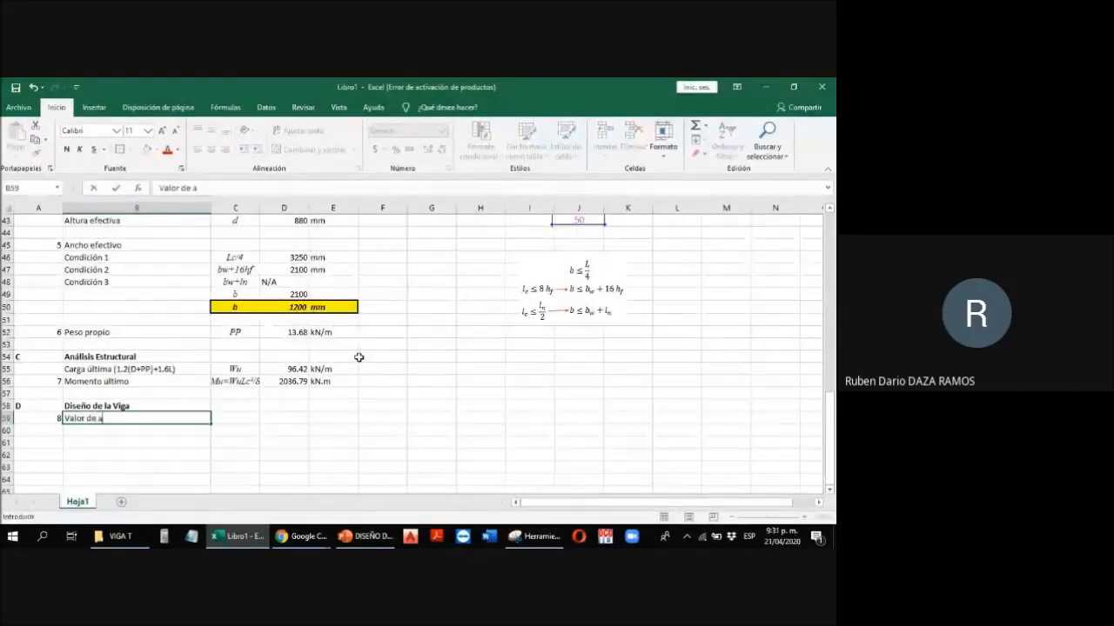
pyautogui.write('cero de ref estimado')
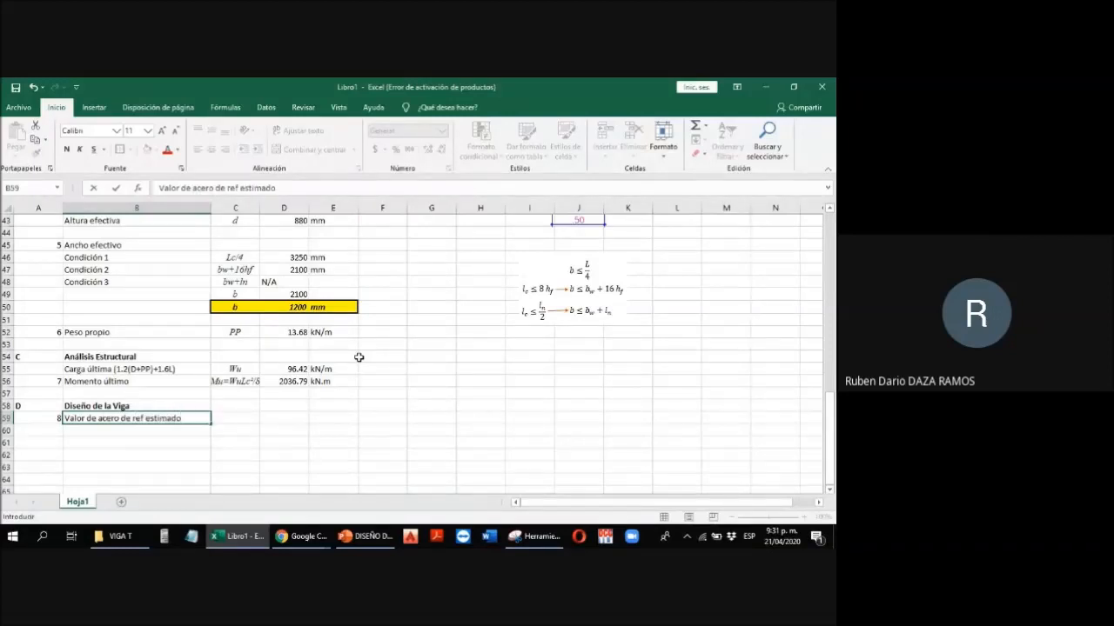
# Step: Enter the symbol As in C59 for the estimated reinforcement steel value
pyautogui.press('Tab')
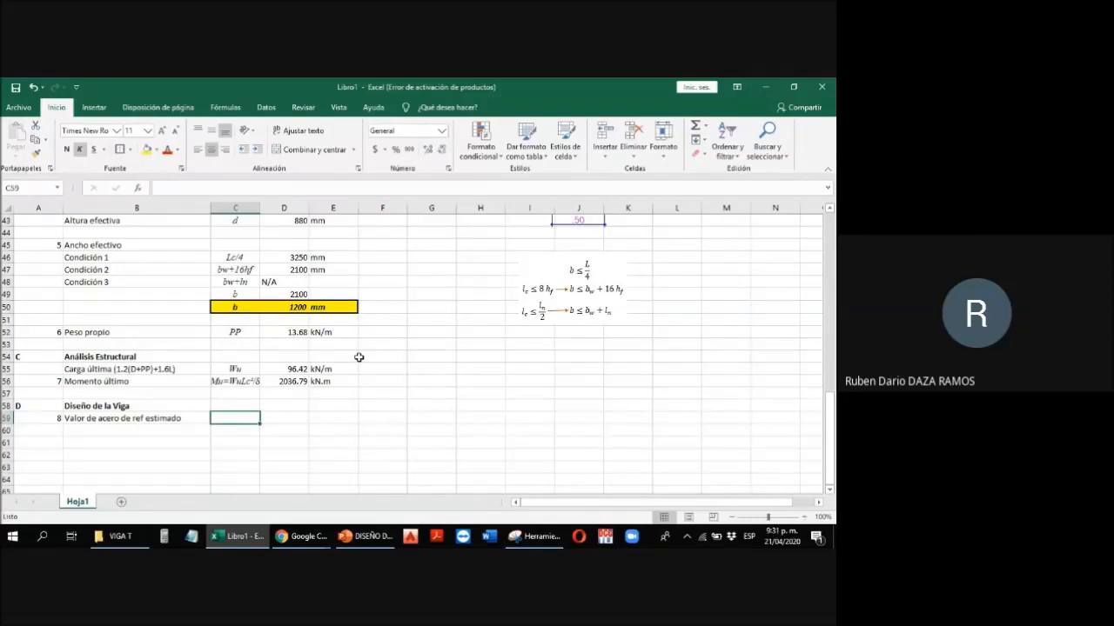
pyautogui.write('As')
pyautogui.press('Tab')
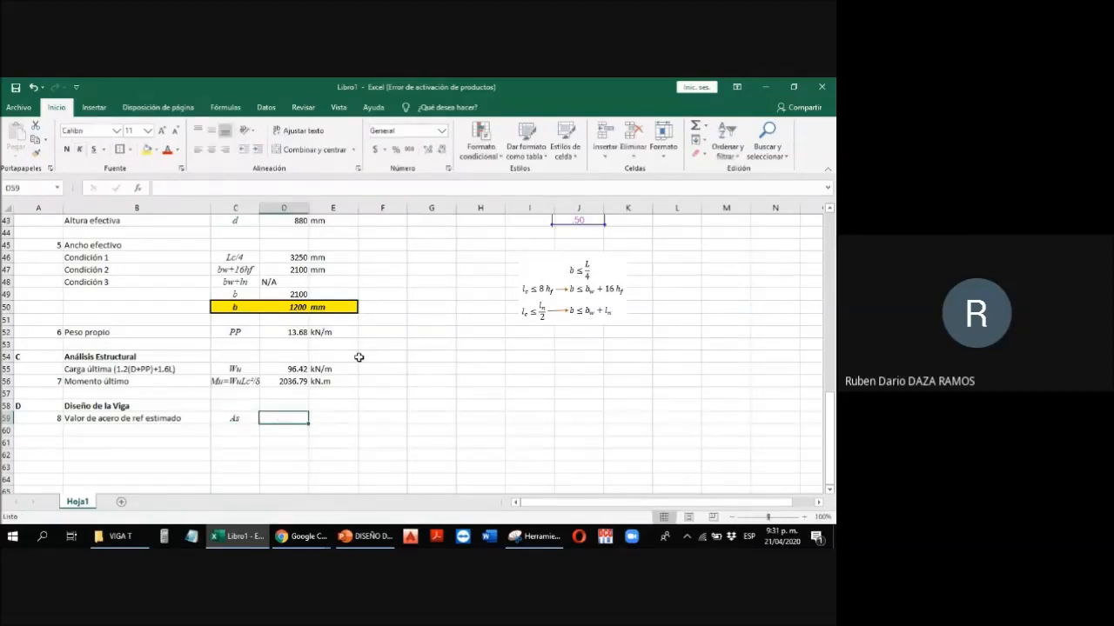
# Step: Calculate the estimated steel area in D59 with the flowchart formula =D56*1e6/(.9*D36*(D43-D27/2))
pyautogui.write('=')
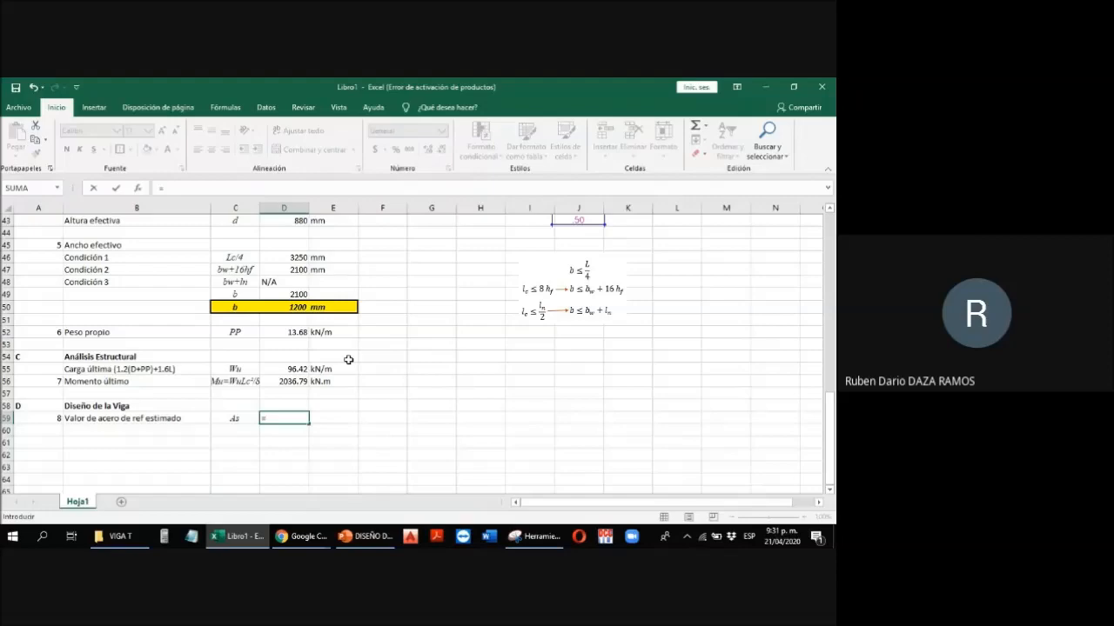
pyautogui.scroll(4, 348, 359)
pyautogui.scroll(6, 348, 360)
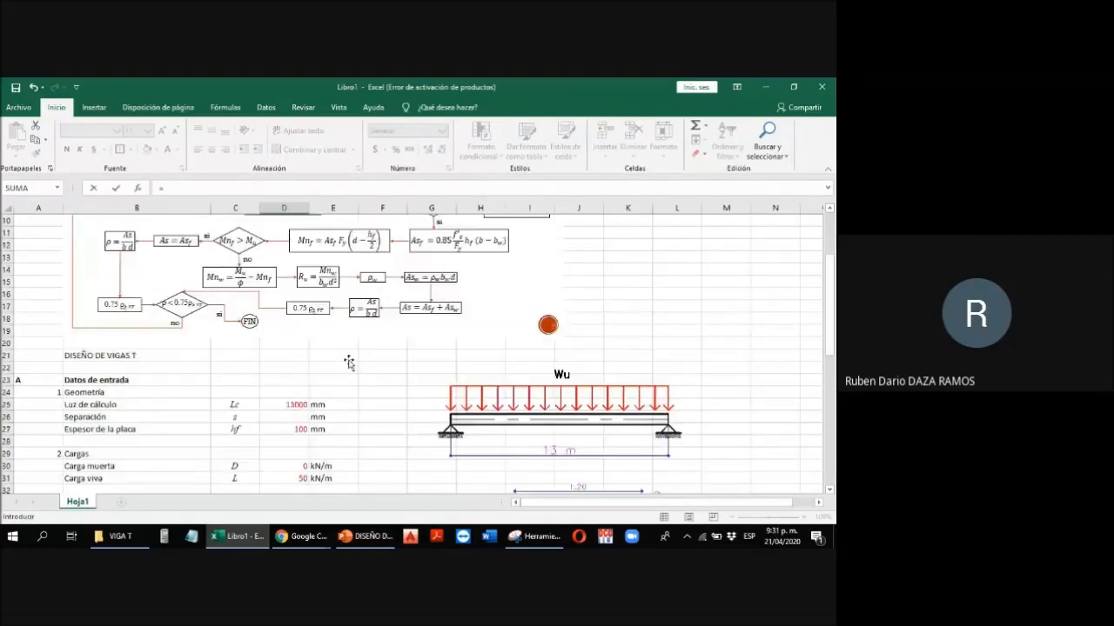
pyautogui.scroll(-10, 348, 359)
pyautogui.click(300, 382)
pyautogui.write('/')
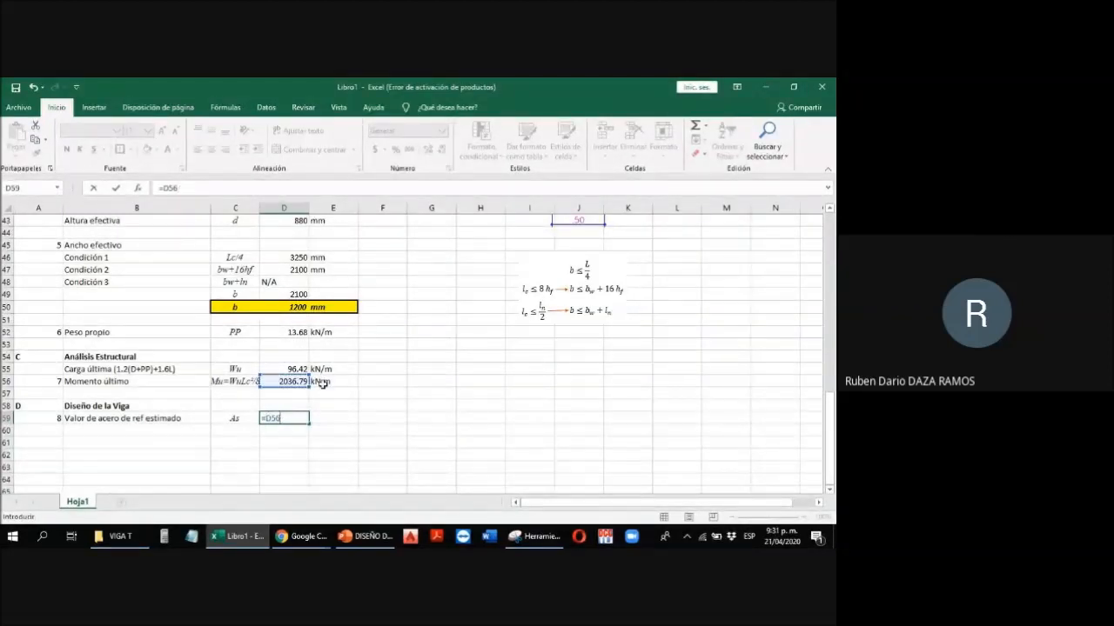
pyautogui.write('1e6/(')
pyautogui.scroll(13, 317, 366)
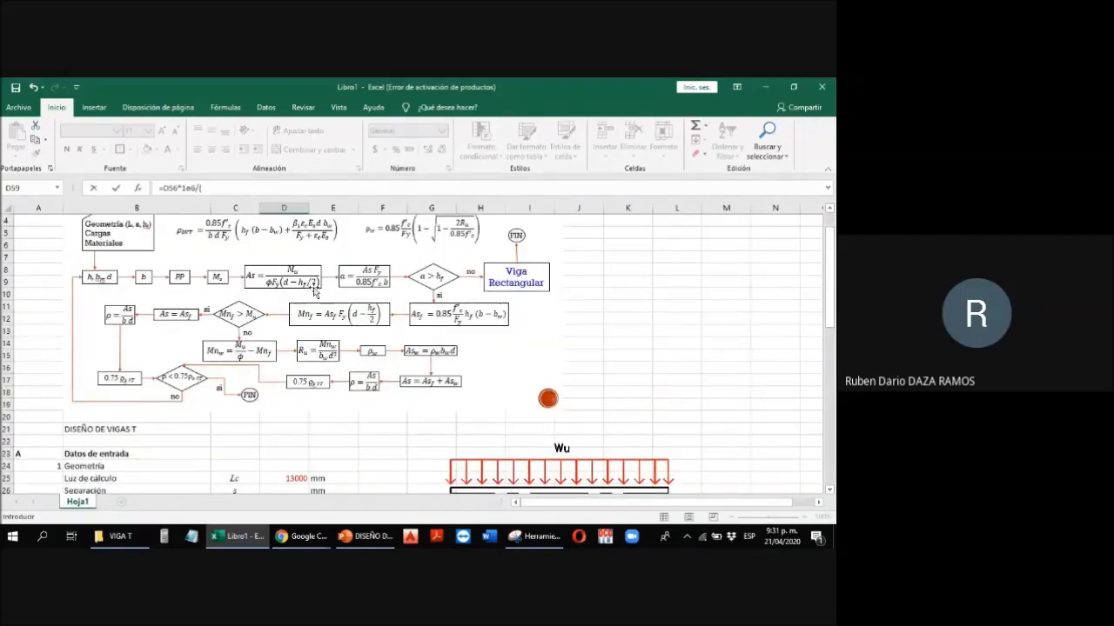
pyautogui.scroll(-7, 383, 343)
pyautogui.scroll(-6, 383, 344)
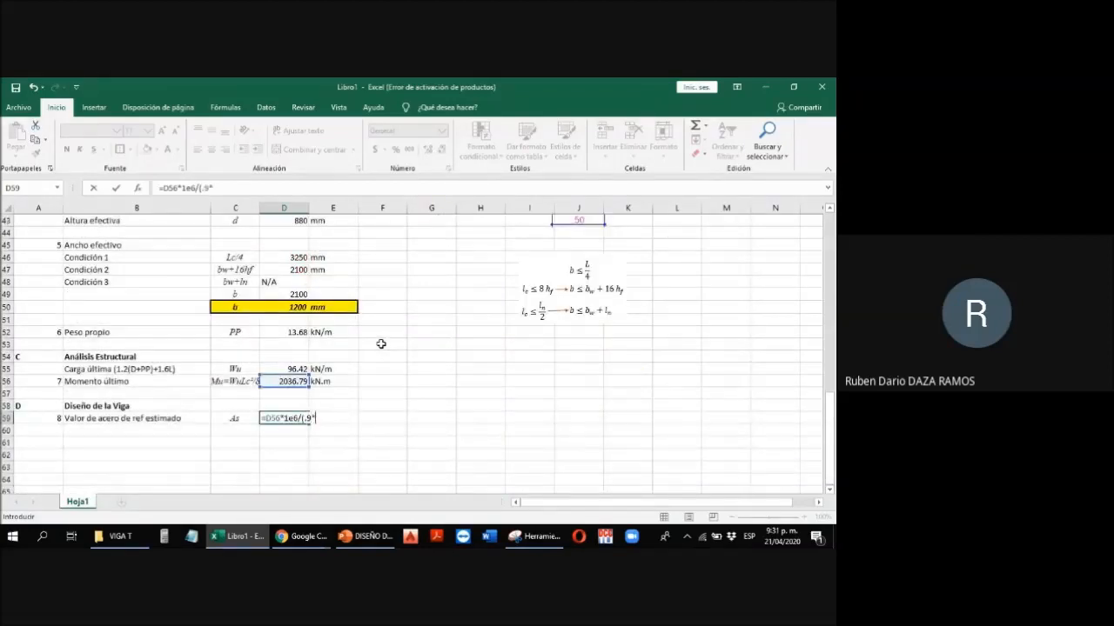
pyautogui.scroll(5, 348, 318)
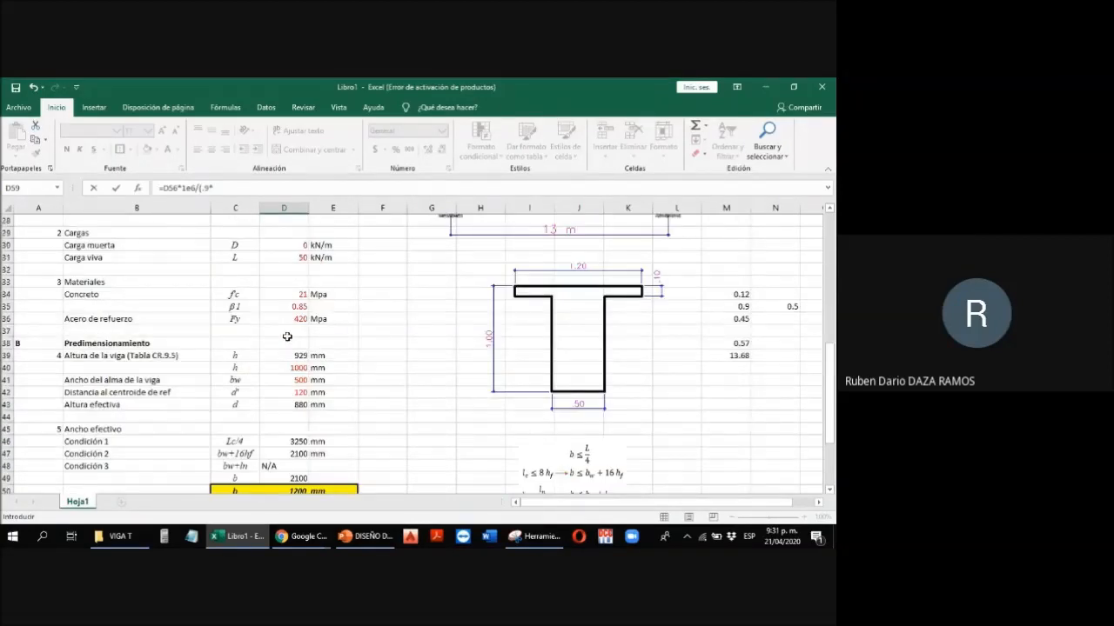
pyautogui.click(292, 319)
pyautogui.write('*')
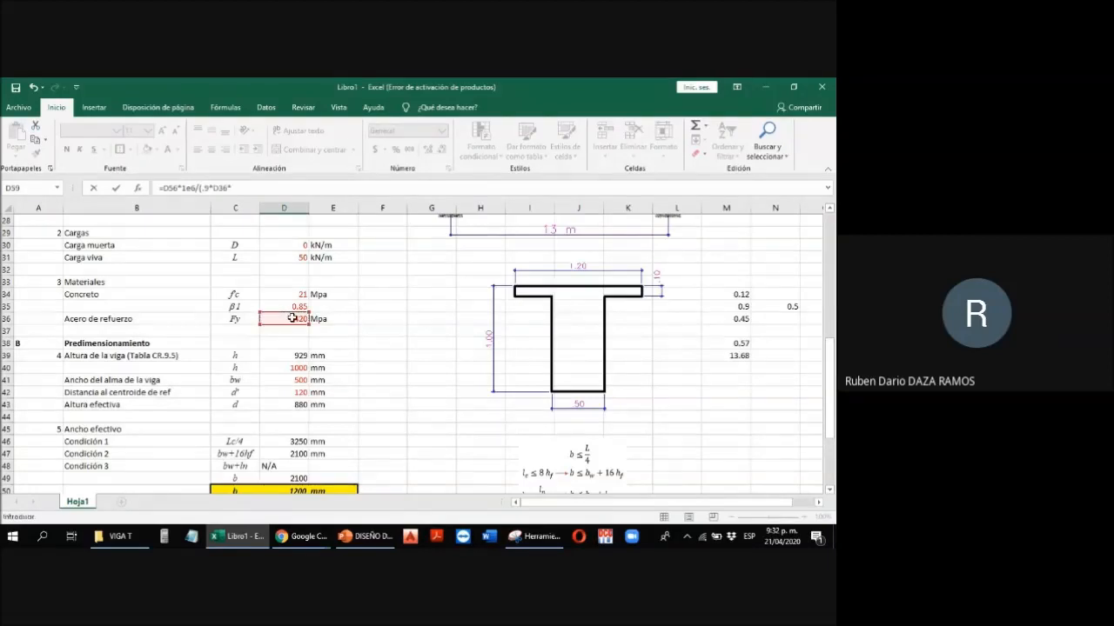
pyautogui.write('(')
pyautogui.click(290, 404)
pyautogui.write('-')
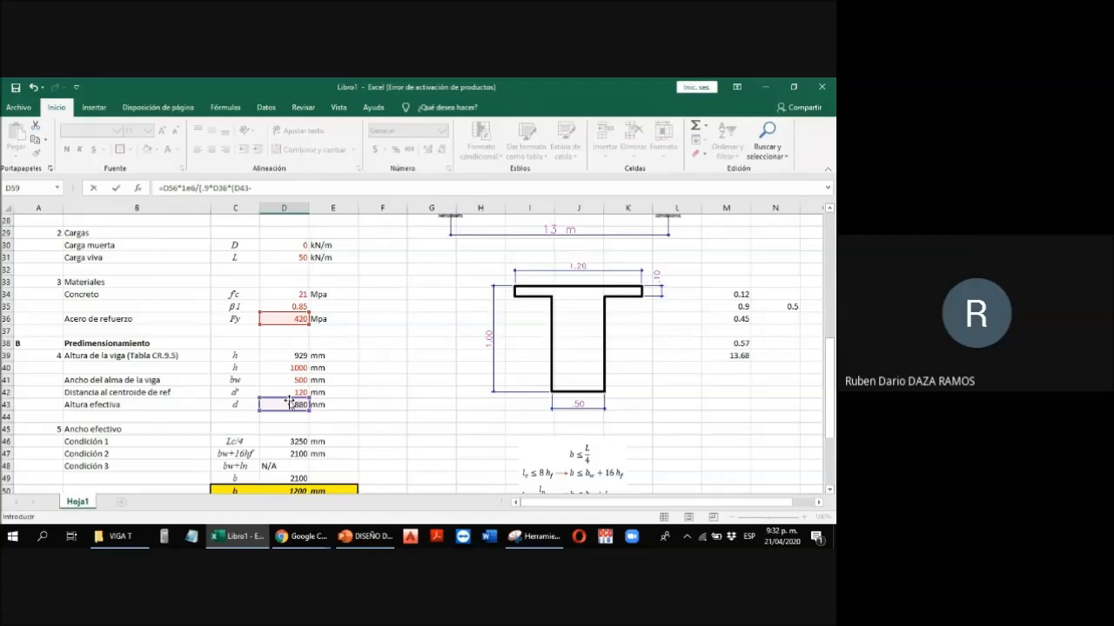
pyautogui.scroll(1, 303, 312)
pyautogui.scroll(-1, 302, 311)
pyautogui.scroll(2, 303, 296)
pyautogui.click(298, 282)
pyautogui.write('/')
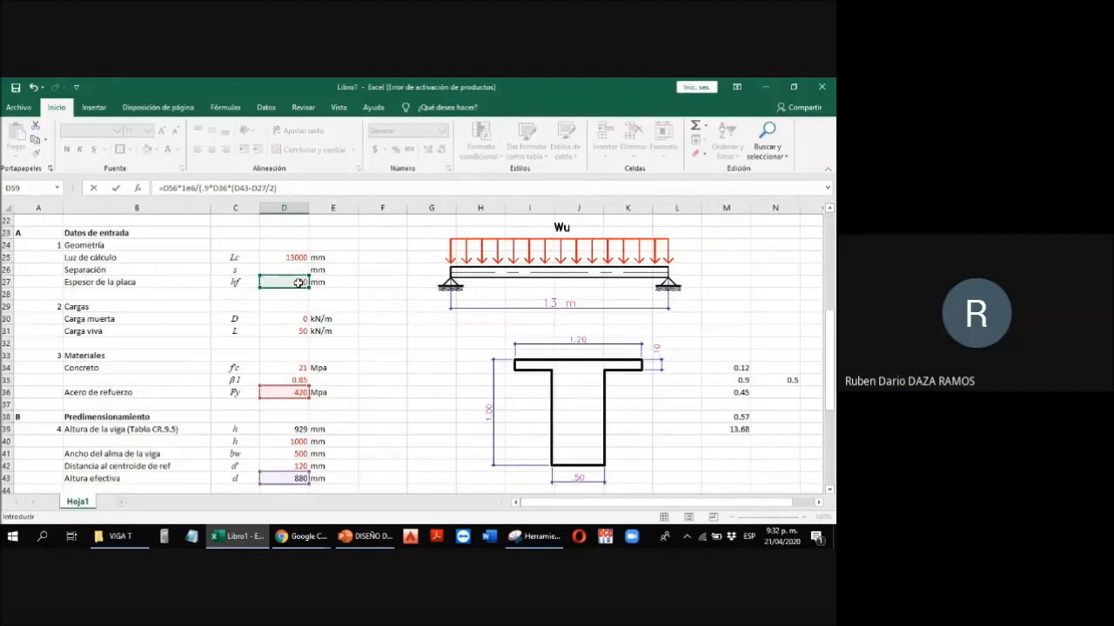
pyautogui.write('2))')
pyautogui.press('Return')
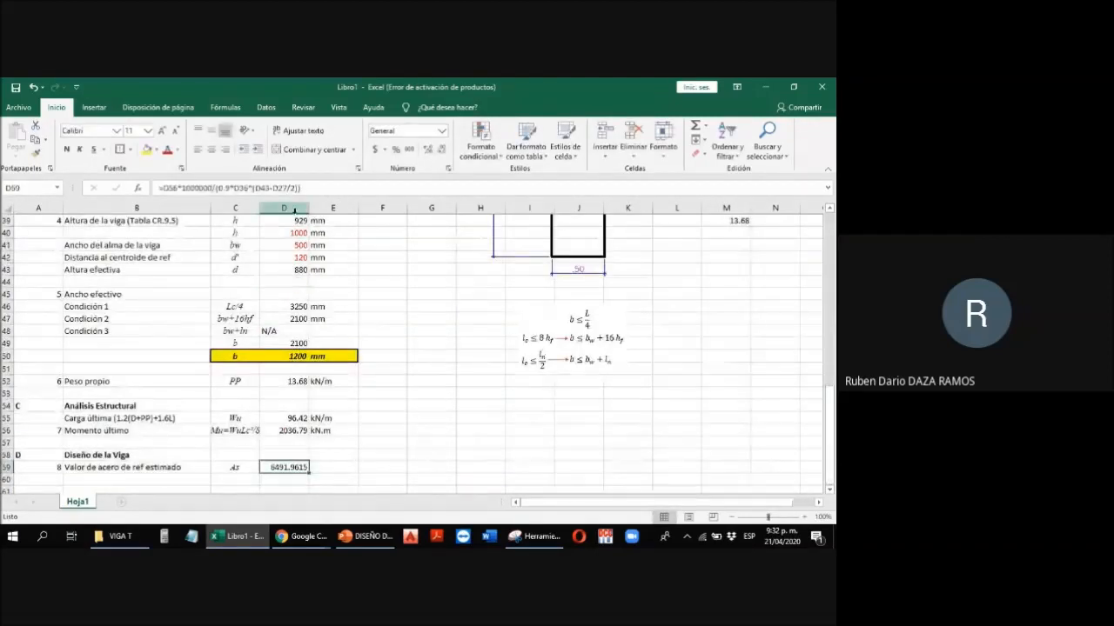
# Step: Display the estimated steel area in D59 without decimals and enter its unit mm² in E59
pyautogui.click(440, 151)
pyautogui.click(441, 152)
pyautogui.click(441, 152)
pyautogui.click(440, 152)
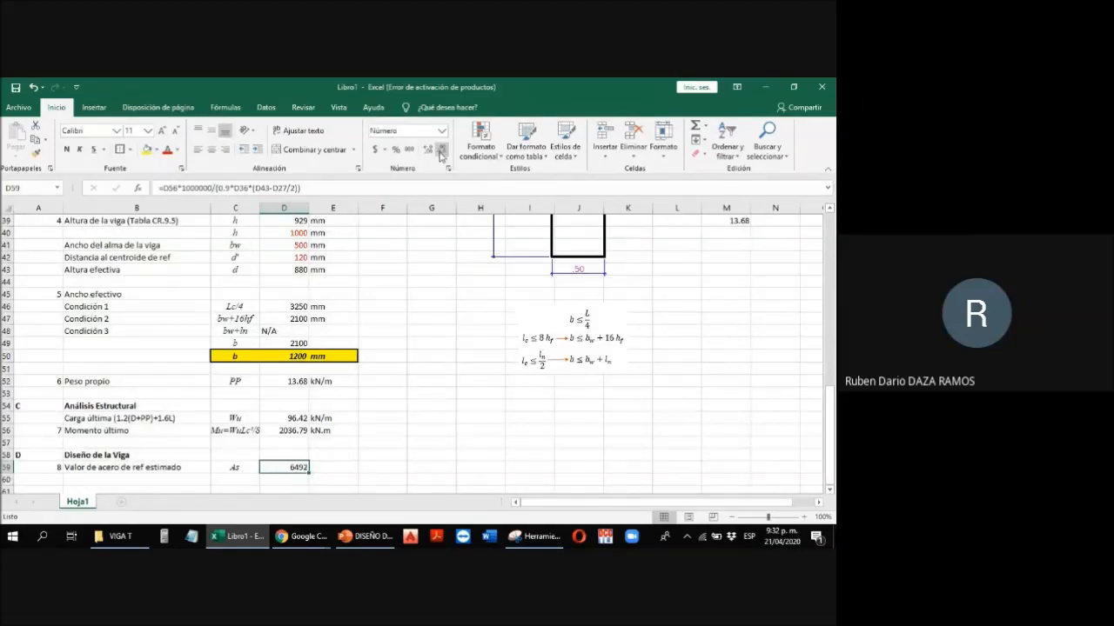
pyautogui.click(324, 467)
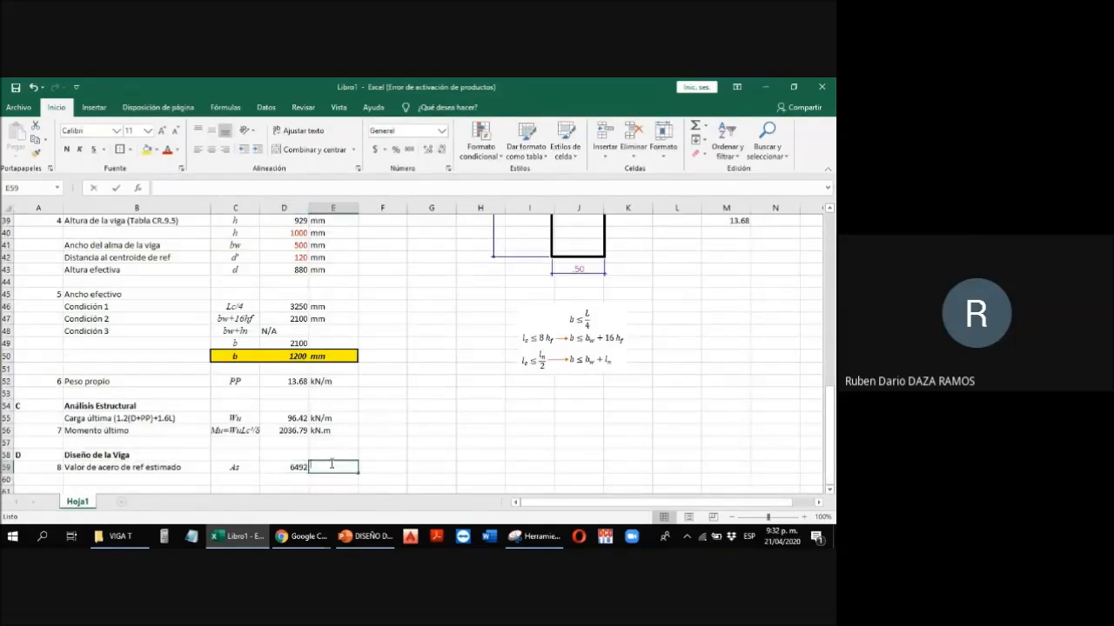
pyautogui.write('mm')
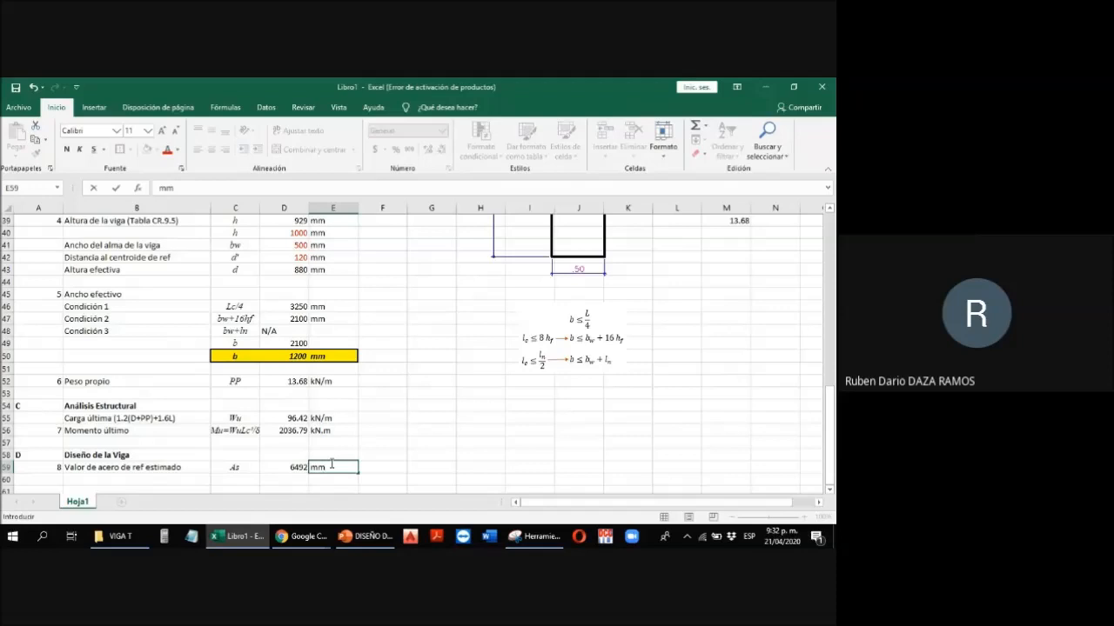
pyautogui.write('²')
pyautogui.press('Return')
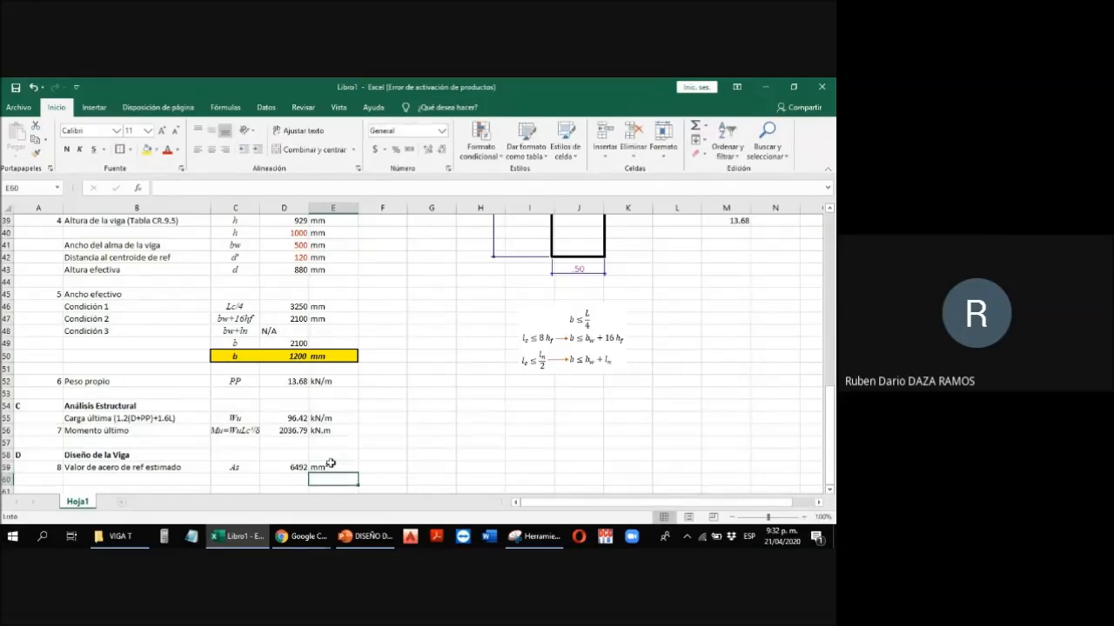
# Step: Number row 60 as item 9 and enter the description "Altura del bloq de comp estimado" in B60
pyautogui.press('Left')
pyautogui.press('Left')
pyautogui.press('Left')
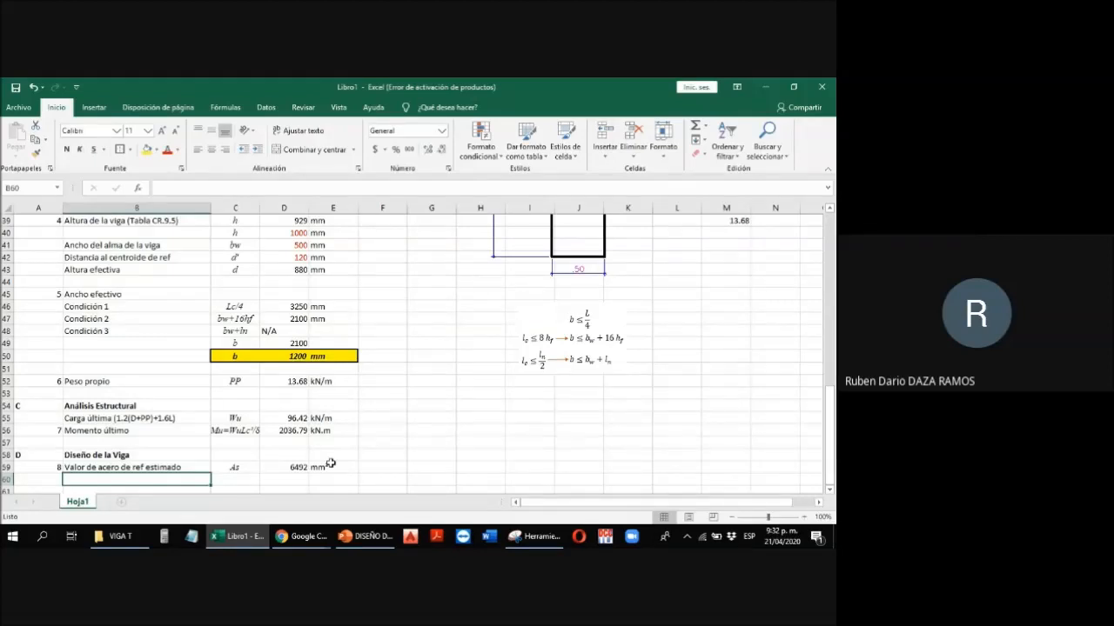
pyautogui.press('Left')
pyautogui.write('9')
pyautogui.press('Tab')
pyautogui.scroll(13, 331, 463)
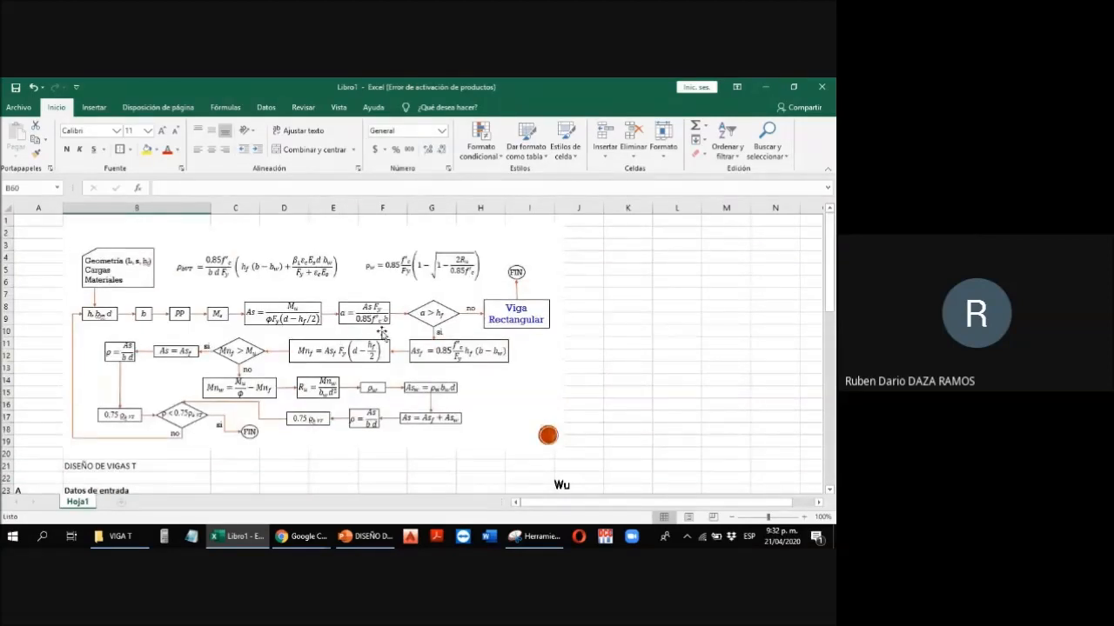
pyautogui.scroll(-6, 382, 338)
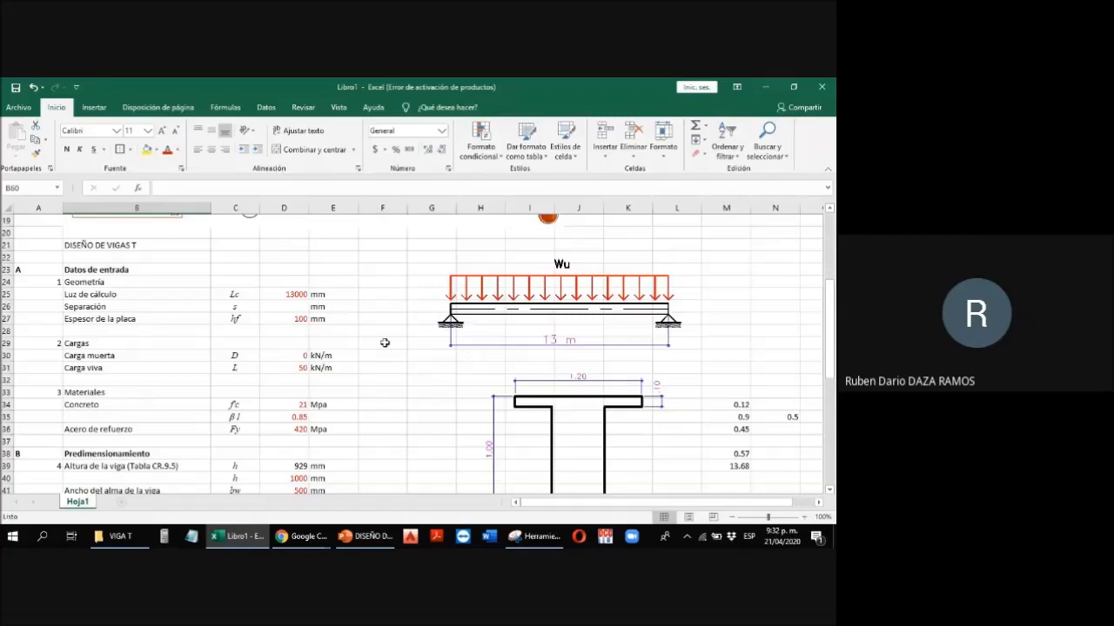
pyautogui.write('Altura d')
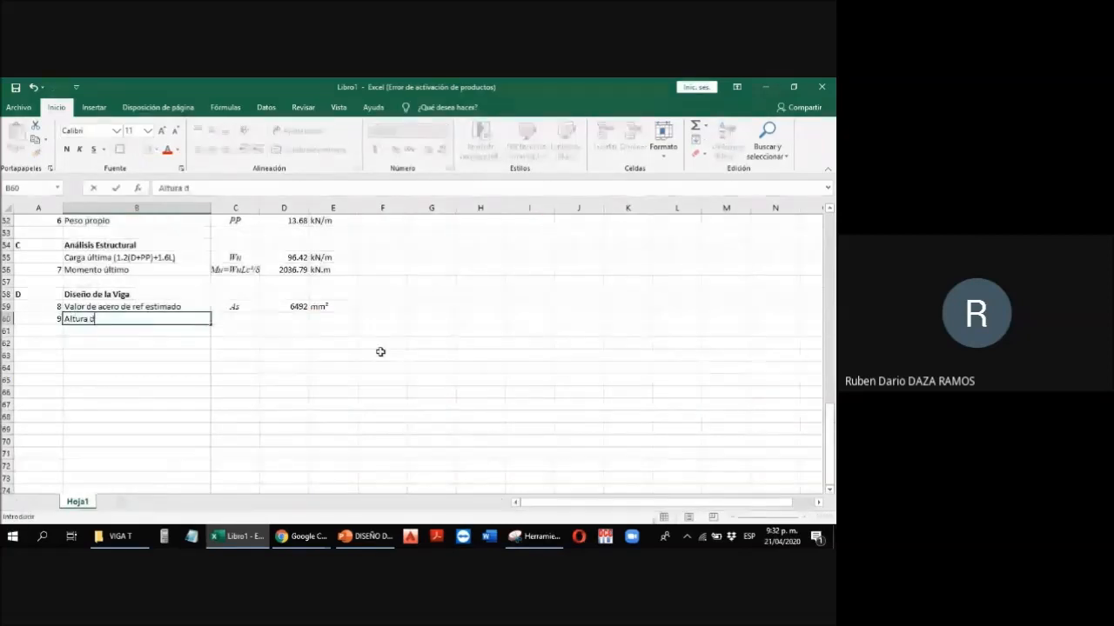
pyautogui.write('el bloq d')
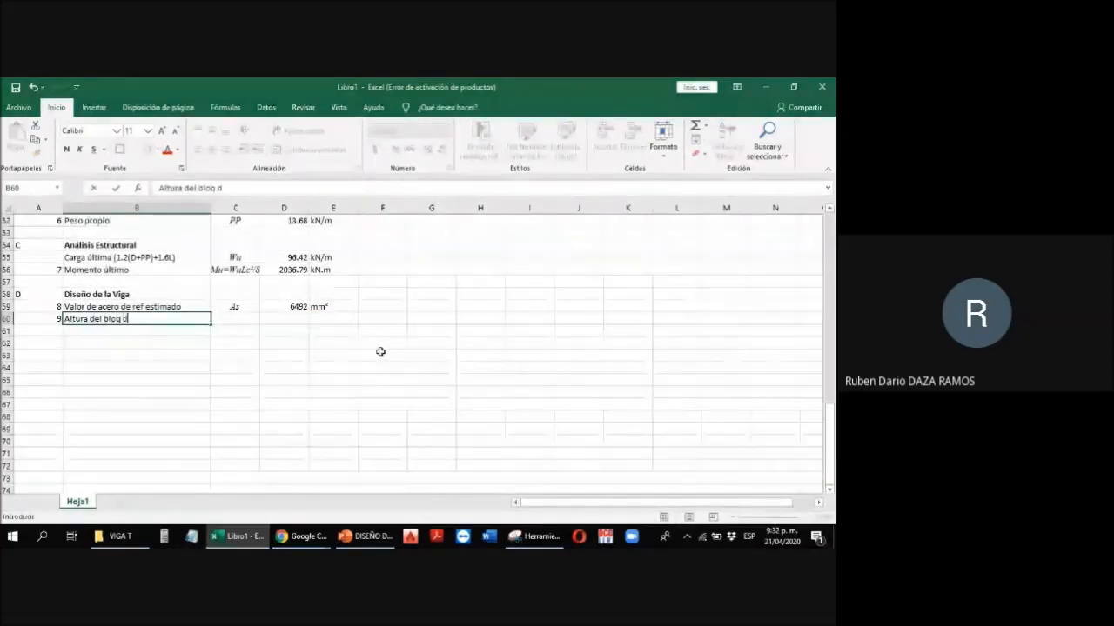
pyautogui.write('e comp estimado')
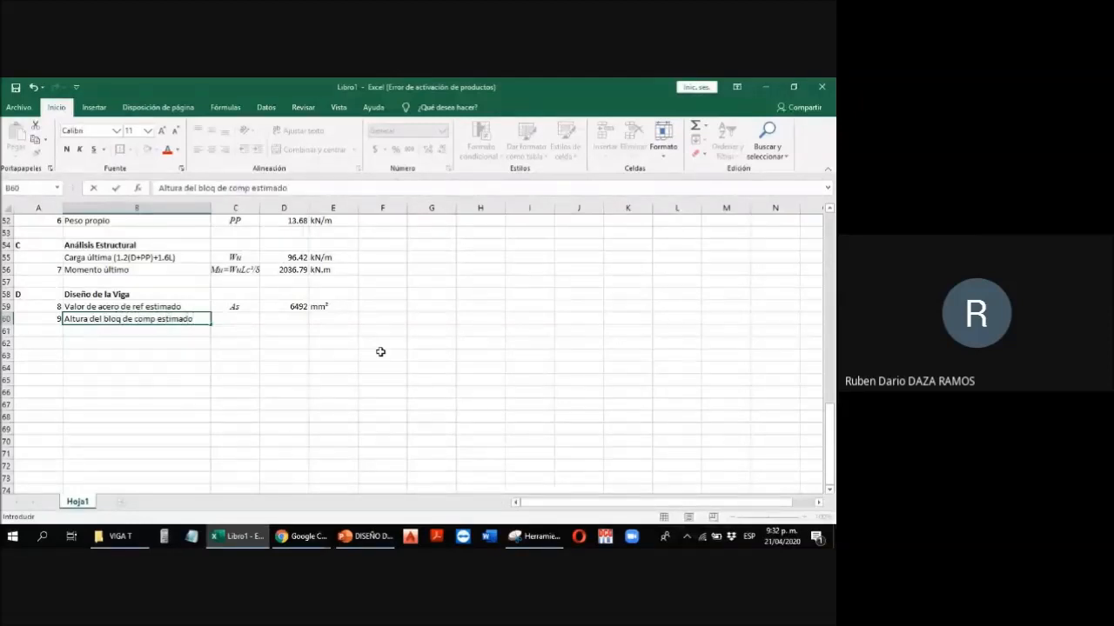
pyautogui.hotkey('ctrl', 'Return')
# Step: Enter the symbol a in C60 for the compression block height
pyautogui.press('Right')
pyautogui.write('as')
pyautogui.press('BackSpace')
pyautogui.hotkey('ctrl', 'Return')
pyautogui.press('Right')
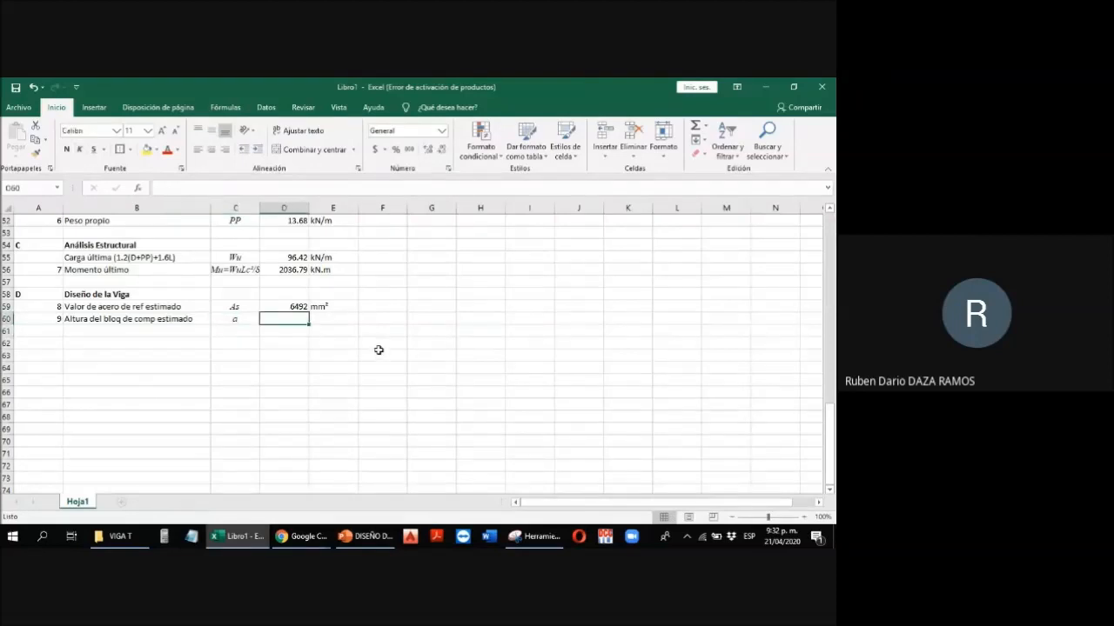
# Step: Calculate the compression block height in D60 with the flowchart formula =D59*D36/(.85*D34*D50)
pyautogui.scroll(17, 378, 350)
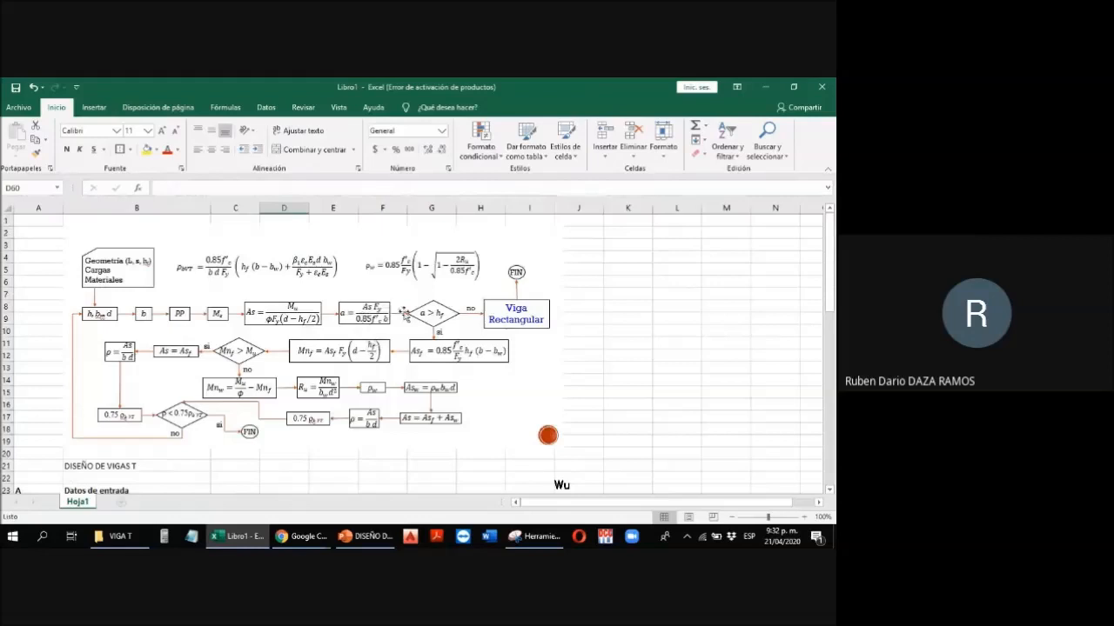
pyautogui.scroll(-2, 398, 320)
pyautogui.scroll(-14, 399, 320)
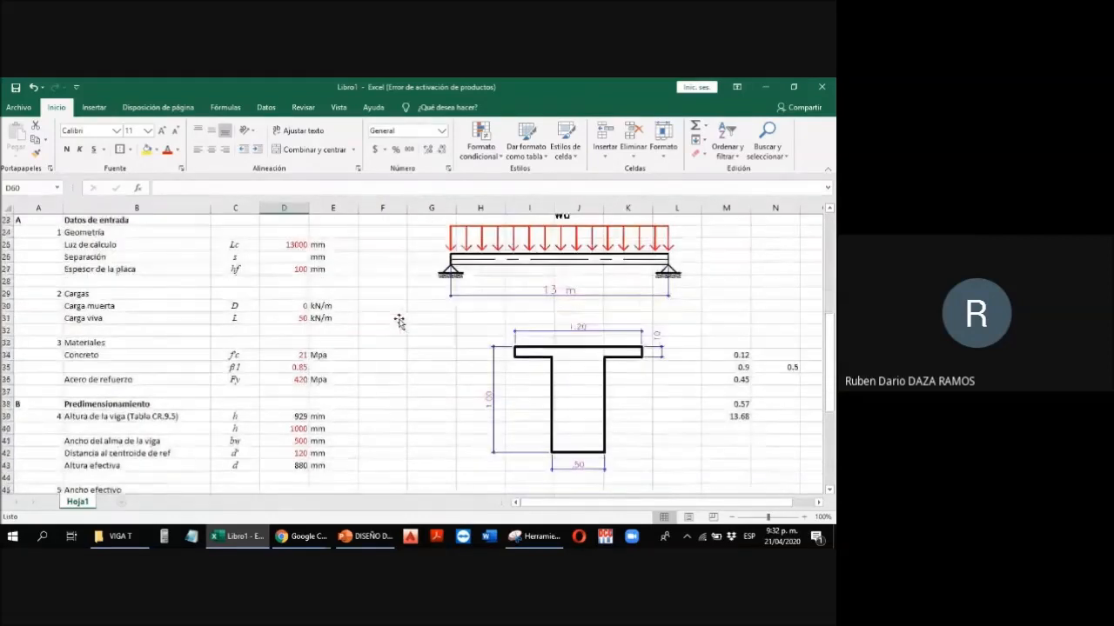
pyautogui.write('=')
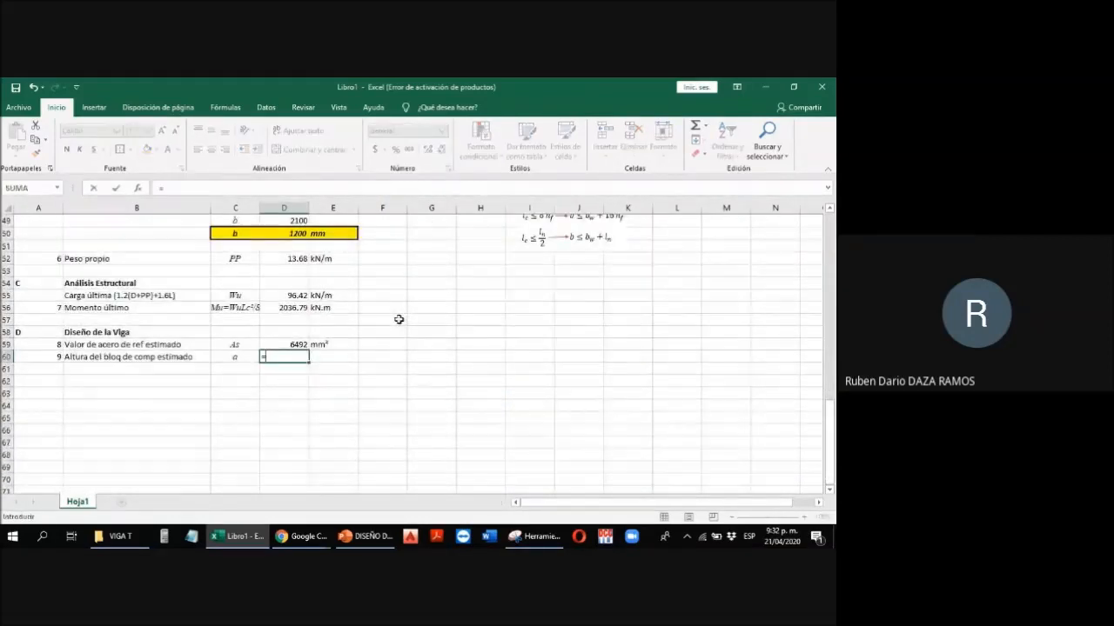
pyautogui.press('Up')
pyautogui.write('*')
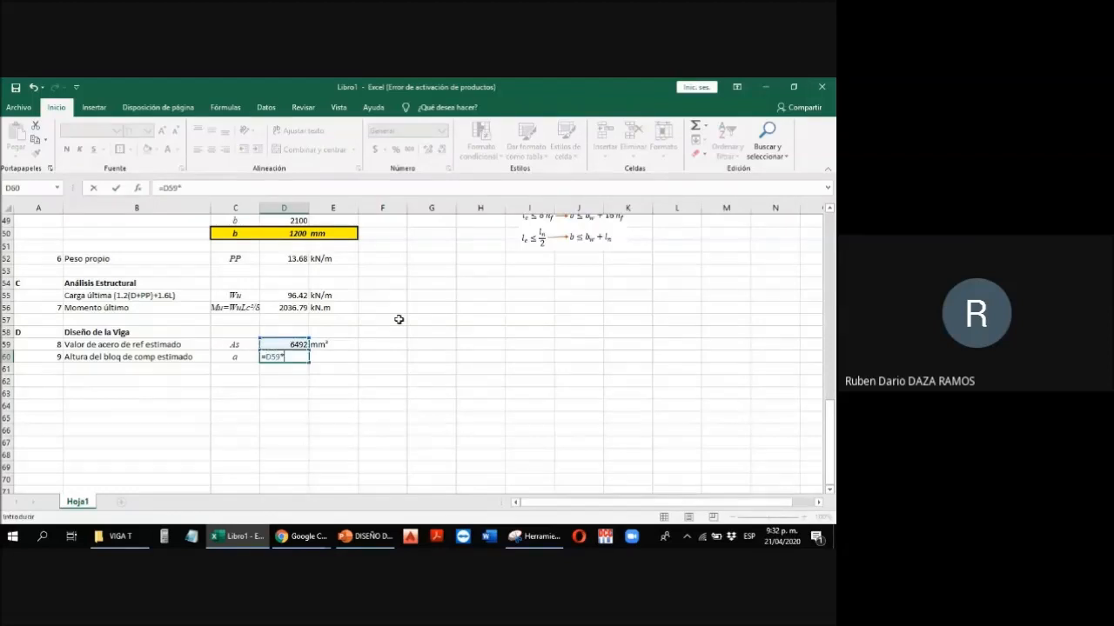
pyautogui.scroll(6, 397, 319)
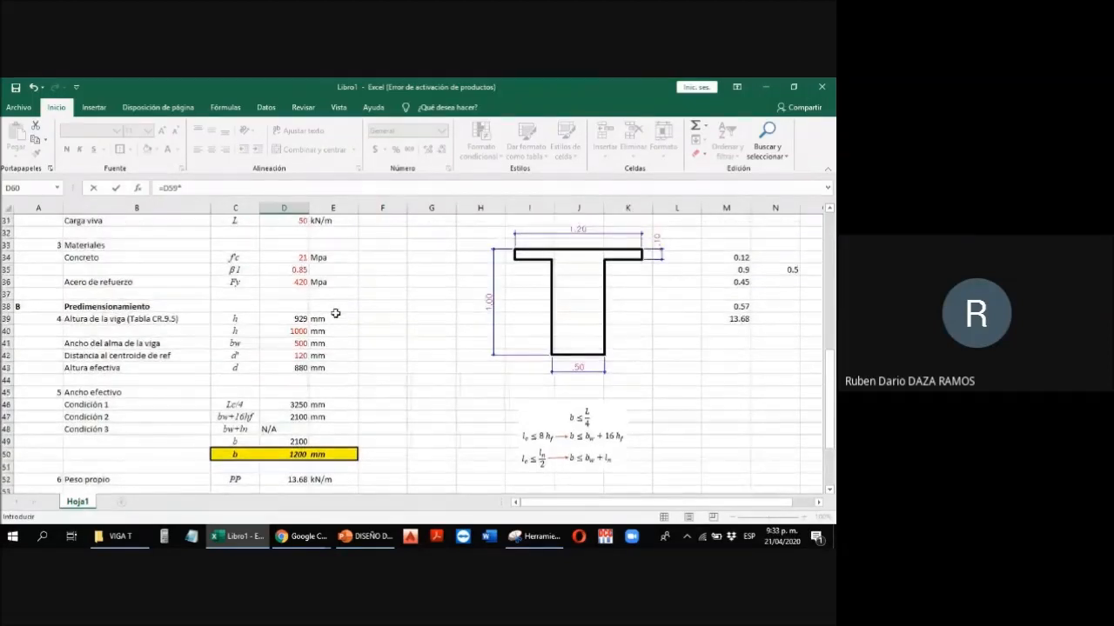
pyautogui.click(288, 283)
pyautogui.write('/(')
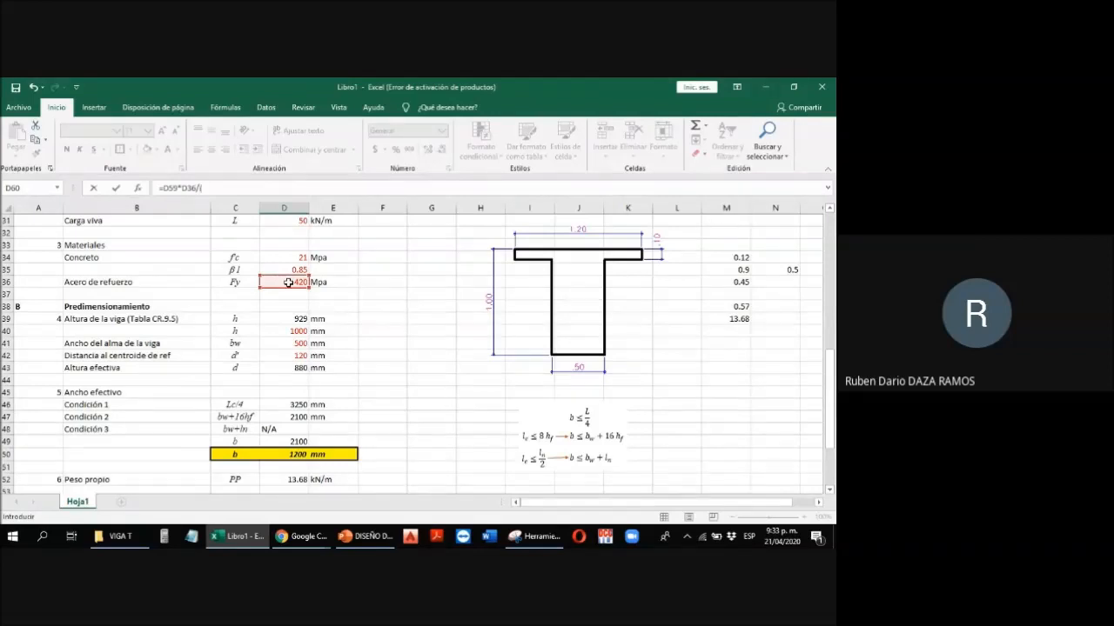
pyautogui.scroll(6, 317, 305)
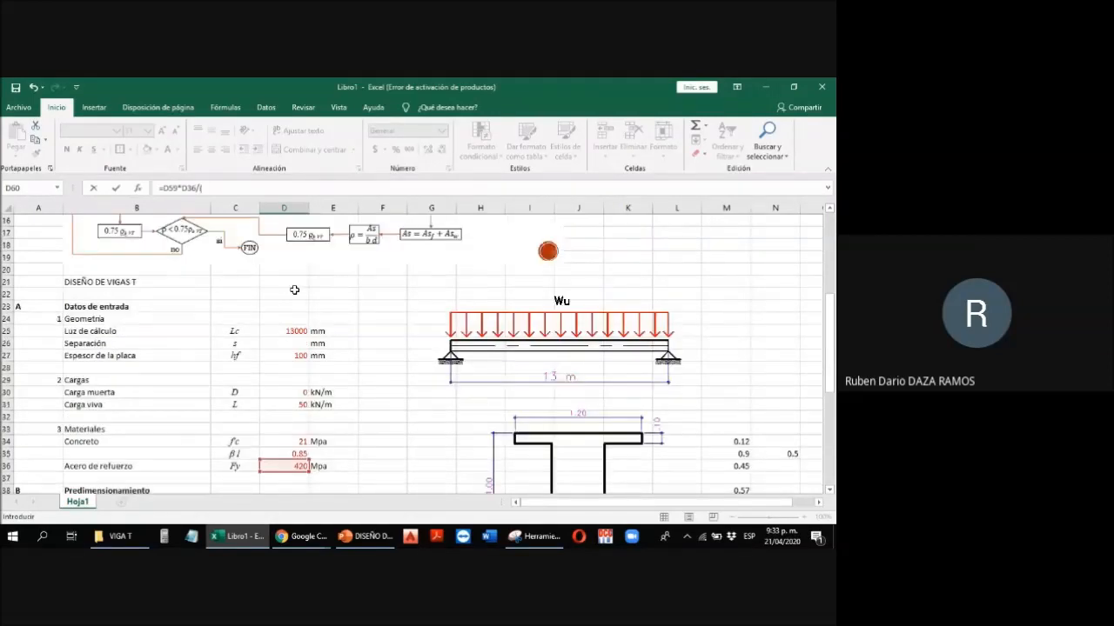
pyautogui.scroll(2, 317, 305)
pyautogui.write('.85*')
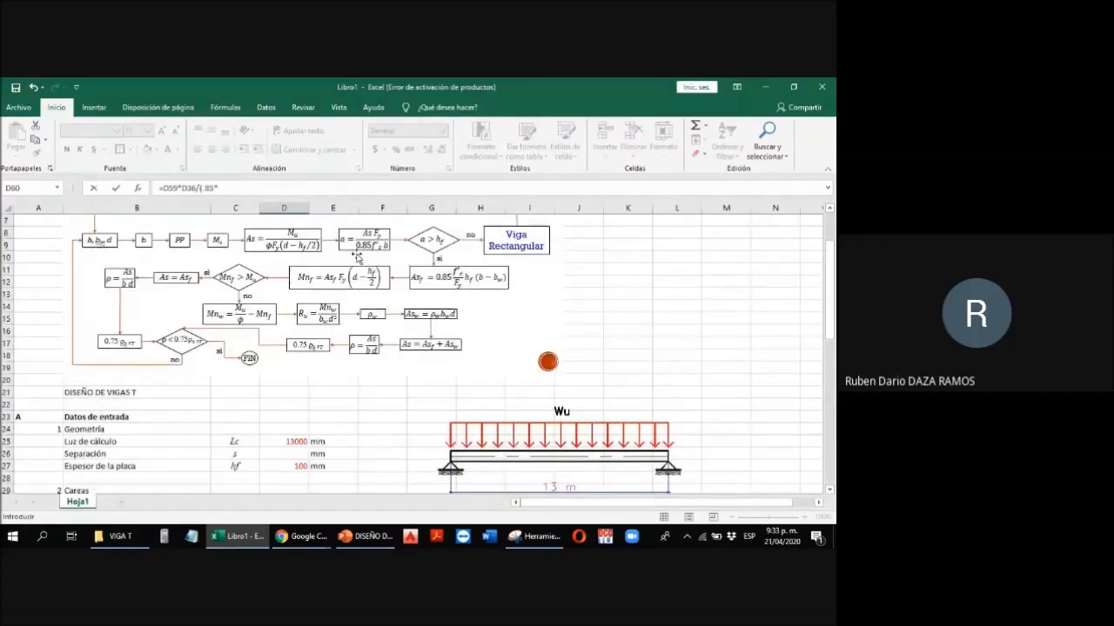
pyautogui.scroll(-4, 357, 257)
pyautogui.click(289, 405)
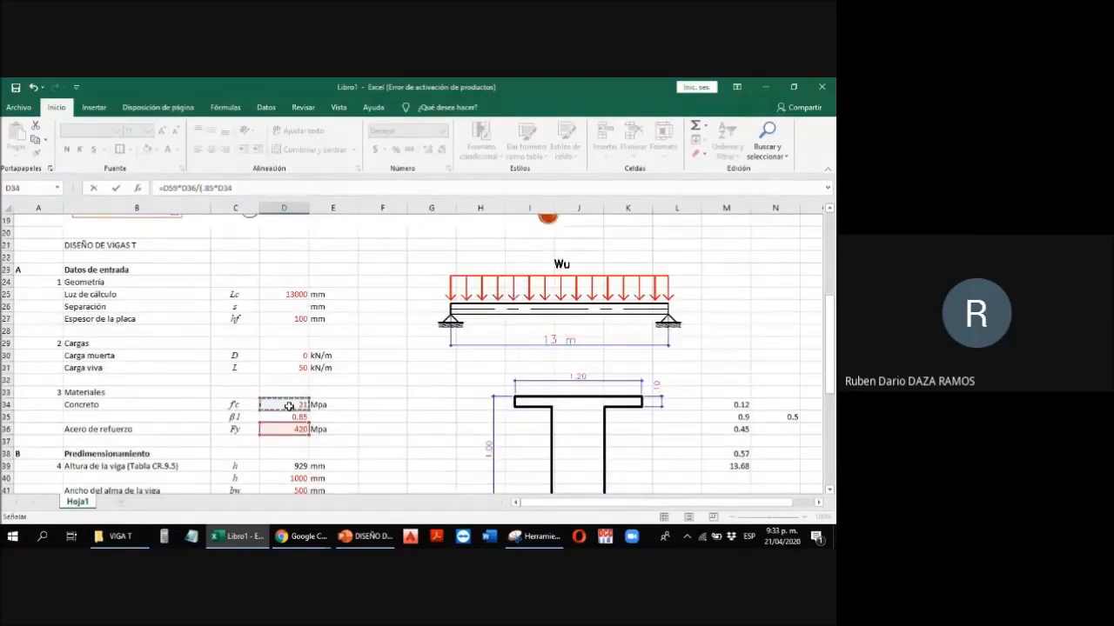
pyautogui.write('*')
pyautogui.scroll(6, 379, 335)
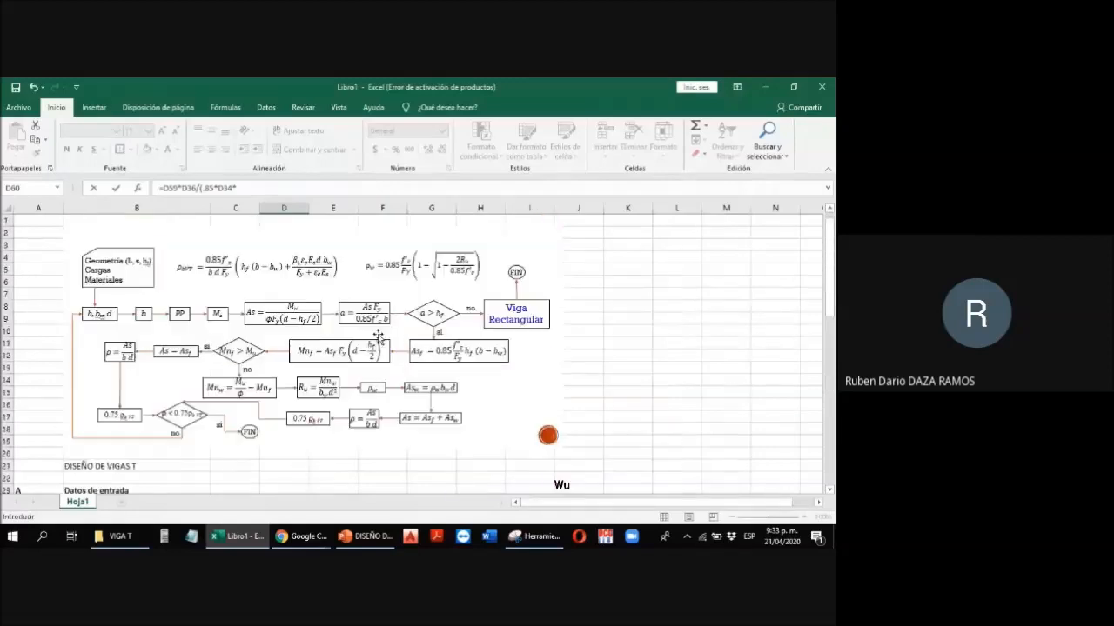
pyautogui.scroll(-8, 379, 344)
pyautogui.scroll(-4, 377, 354)
pyautogui.click(284, 380)
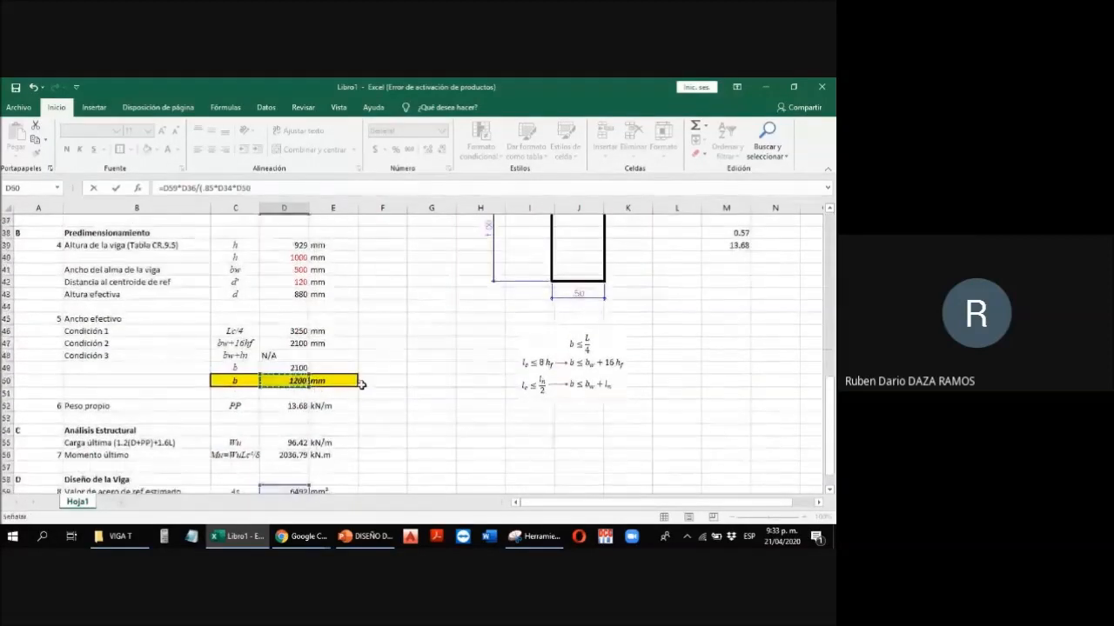
pyautogui.scroll(-2, 402, 385)
pyautogui.write(')')
pyautogui.press('Return')
# Step: Display the compression block height in D60 without decimals
pyautogui.press('Up')
pyautogui.click(443, 151)
pyautogui.click(442, 152)
pyautogui.click(443, 152)
pyautogui.click(443, 151)
pyautogui.click(443, 151)
pyautogui.click(443, 152)
pyautogui.press('Right')
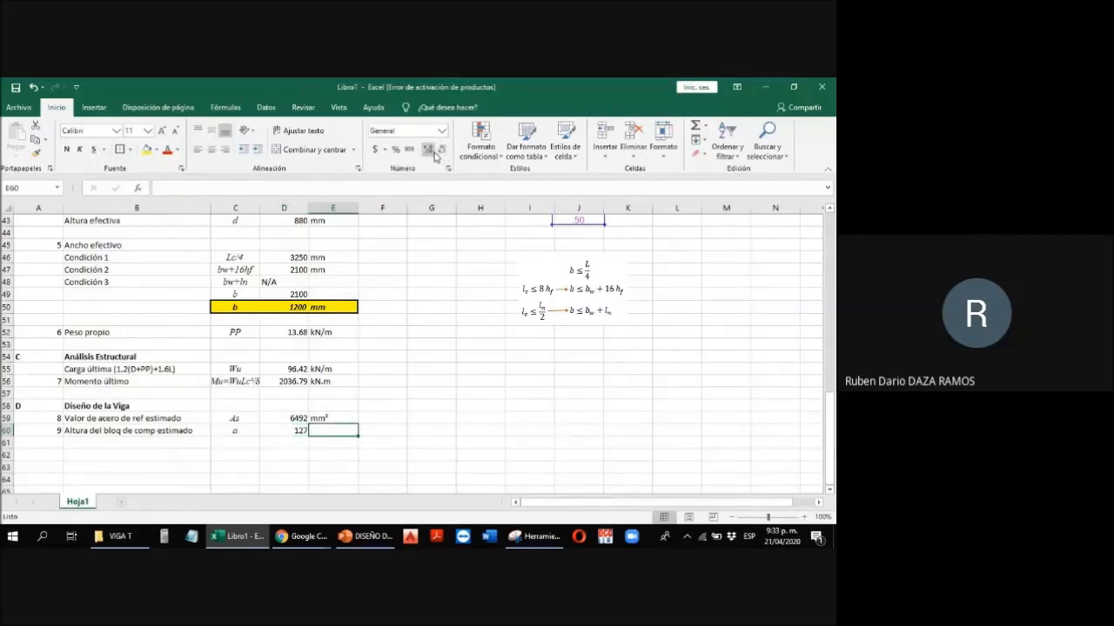
# Step: Enter the unit mm in E60 for the compression block height
pyautogui.write('mm²')
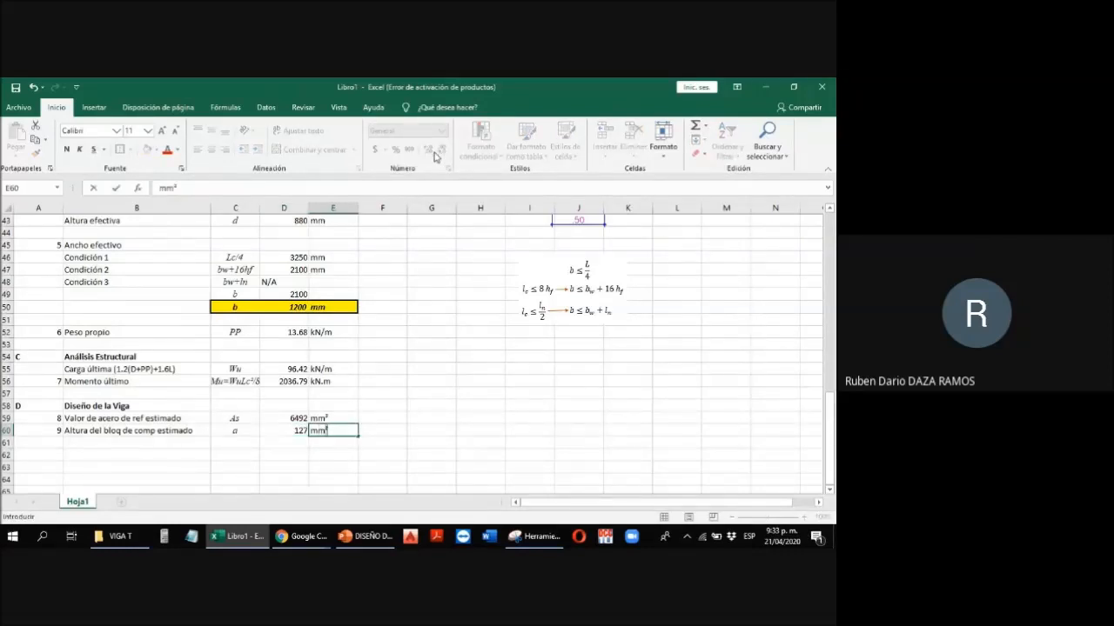
pyautogui.press('Return')
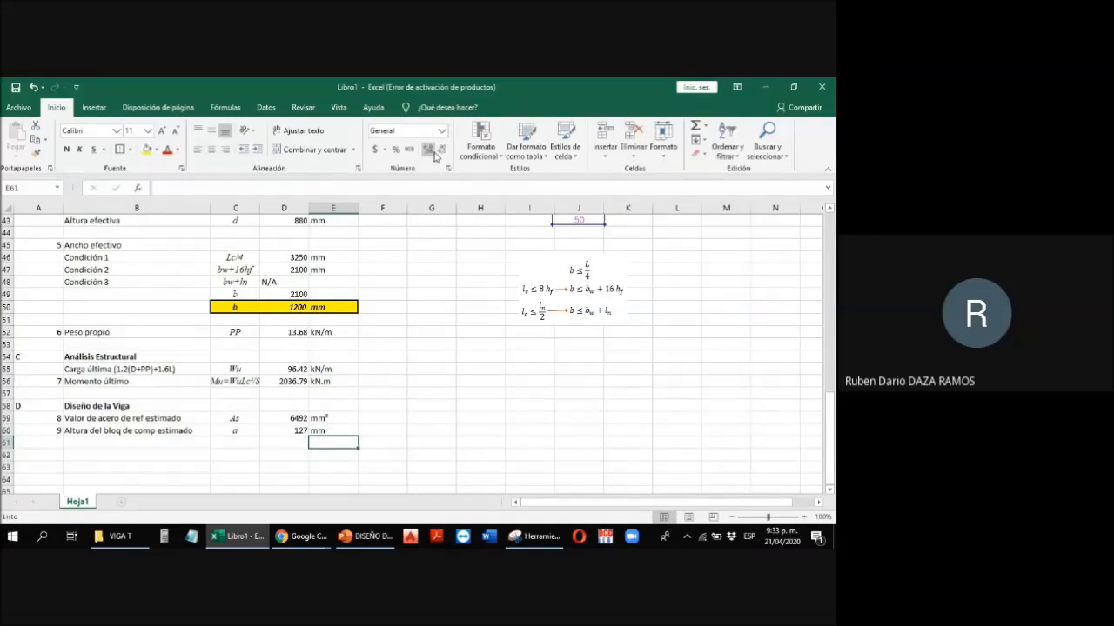
# Step: Classify the beam in D61 with the formula =SI(D60>D27,"Viga T","Viga Rectangular"), following the flowchart's a > hf check
pyautogui.click(304, 443)
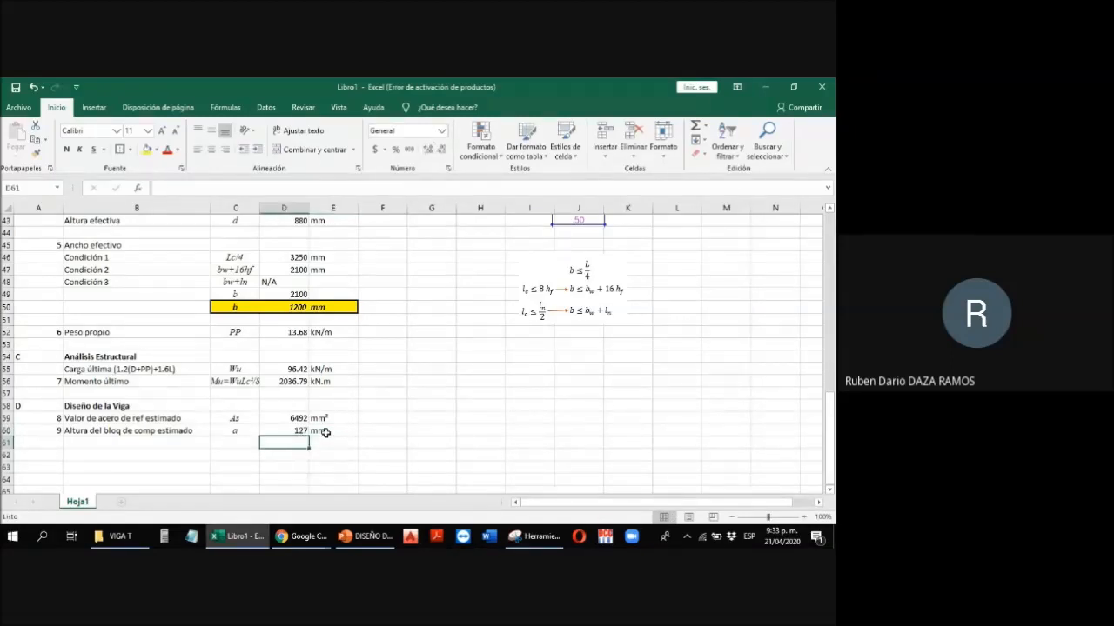
pyautogui.scroll(8, 397, 355)
pyautogui.scroll(6, 397, 355)
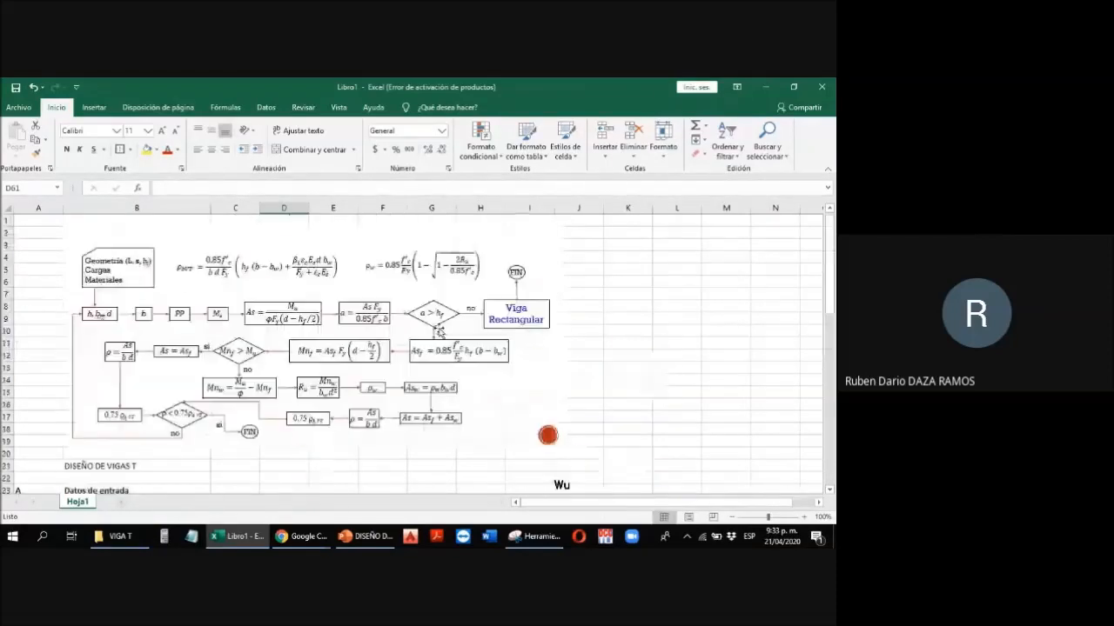
pyautogui.scroll(-13, 439, 331)
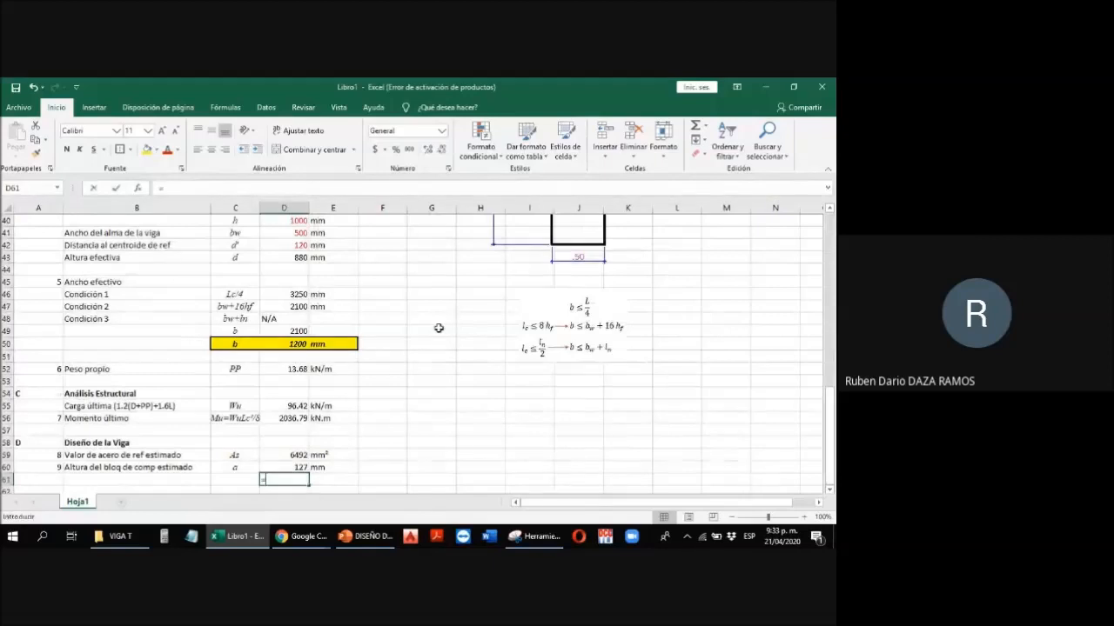
pyautogui.write('=si')
pyautogui.press('Tab')
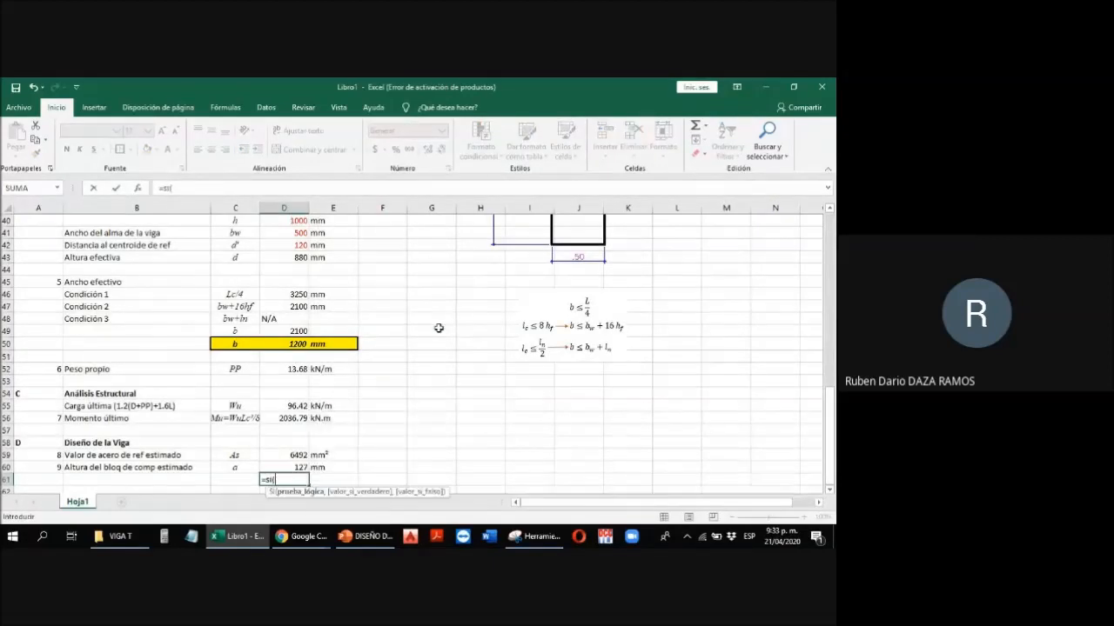
pyautogui.press('Up')
pyautogui.write('>')
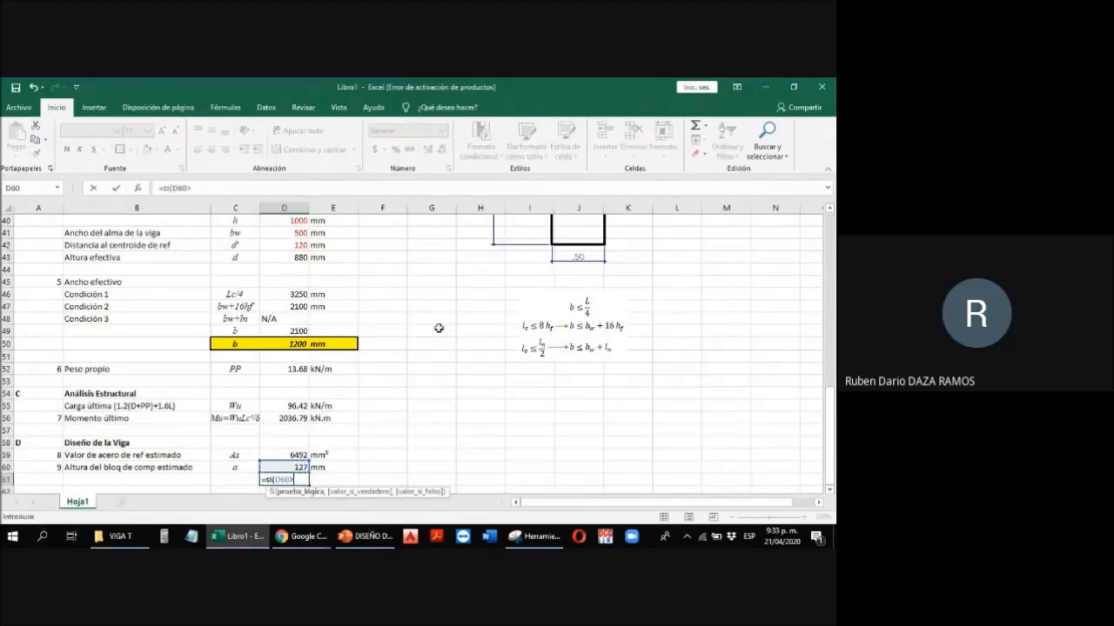
pyautogui.scroll(7, 335, 342)
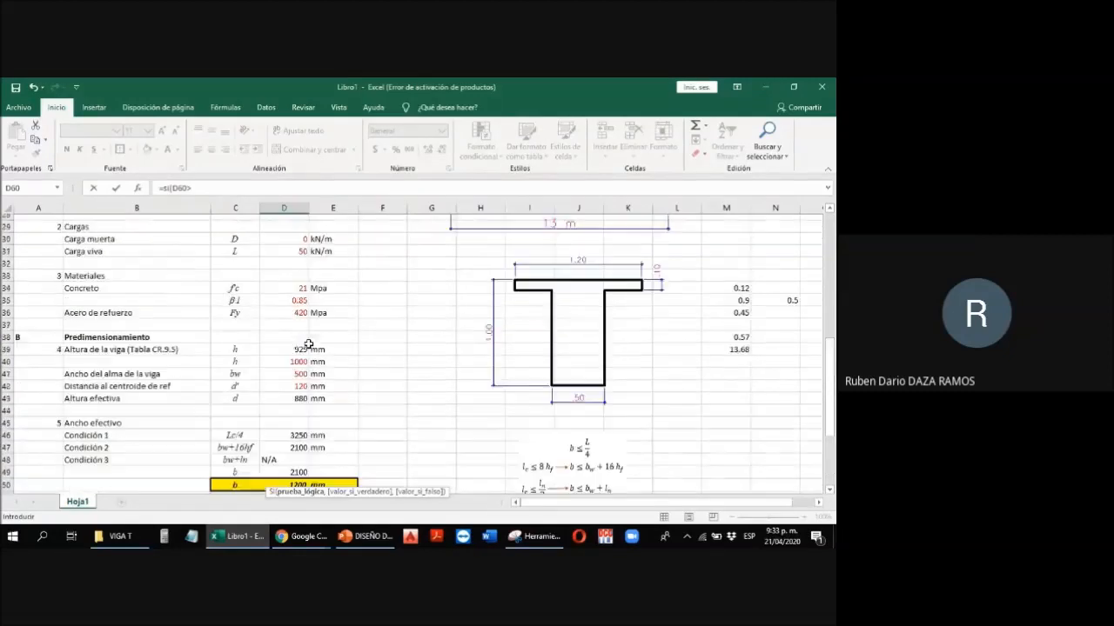
pyautogui.click(298, 319)
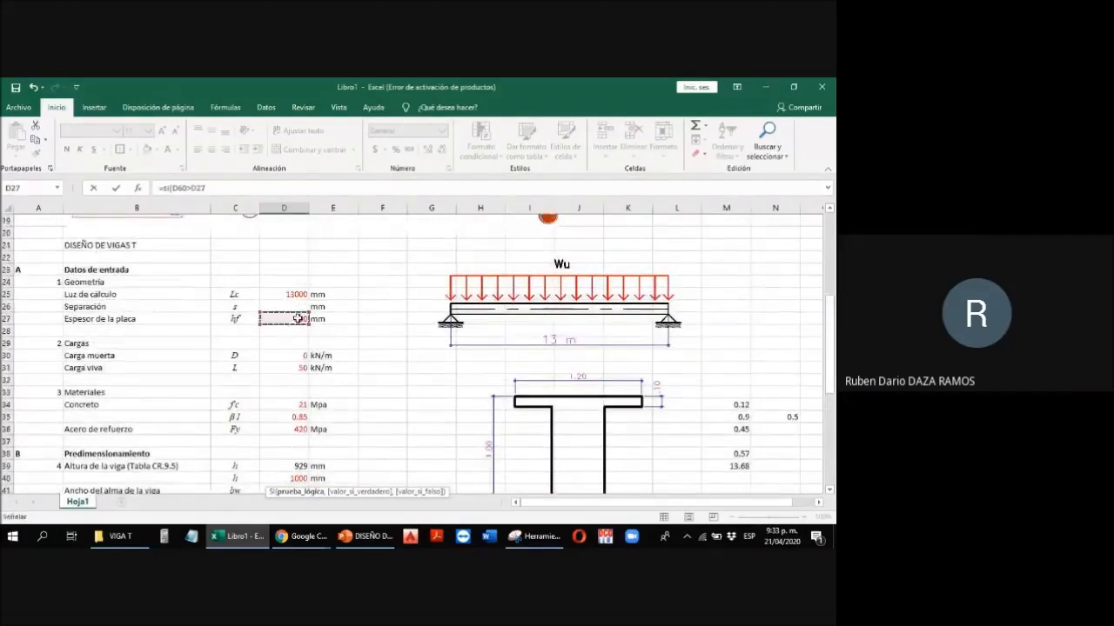
pyautogui.write(',"Viga')
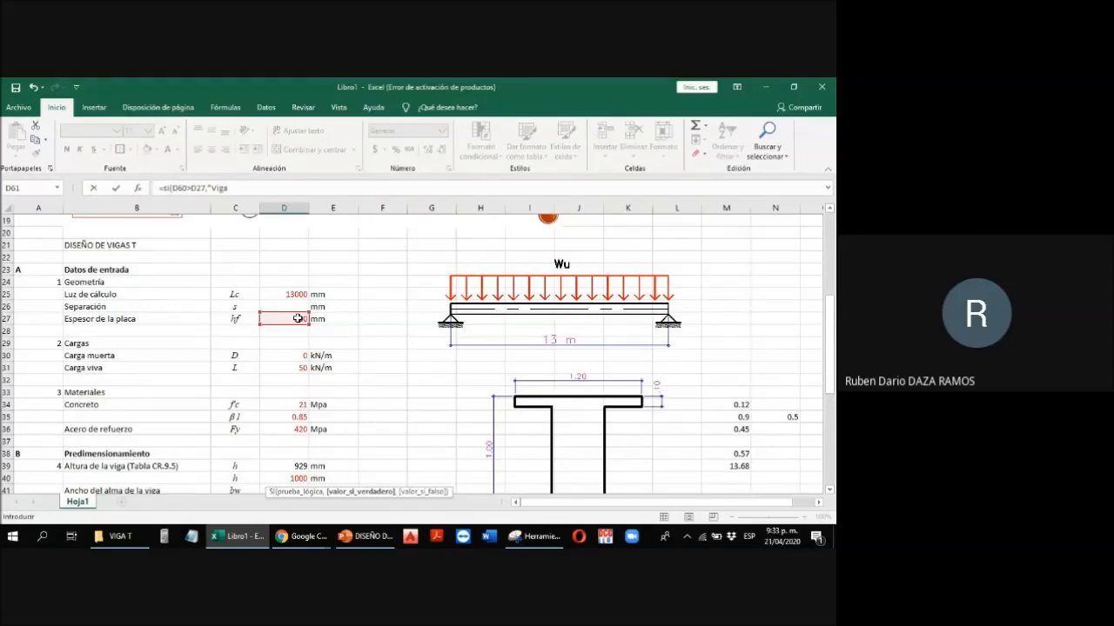
pyautogui.write(' T","Viga RE')
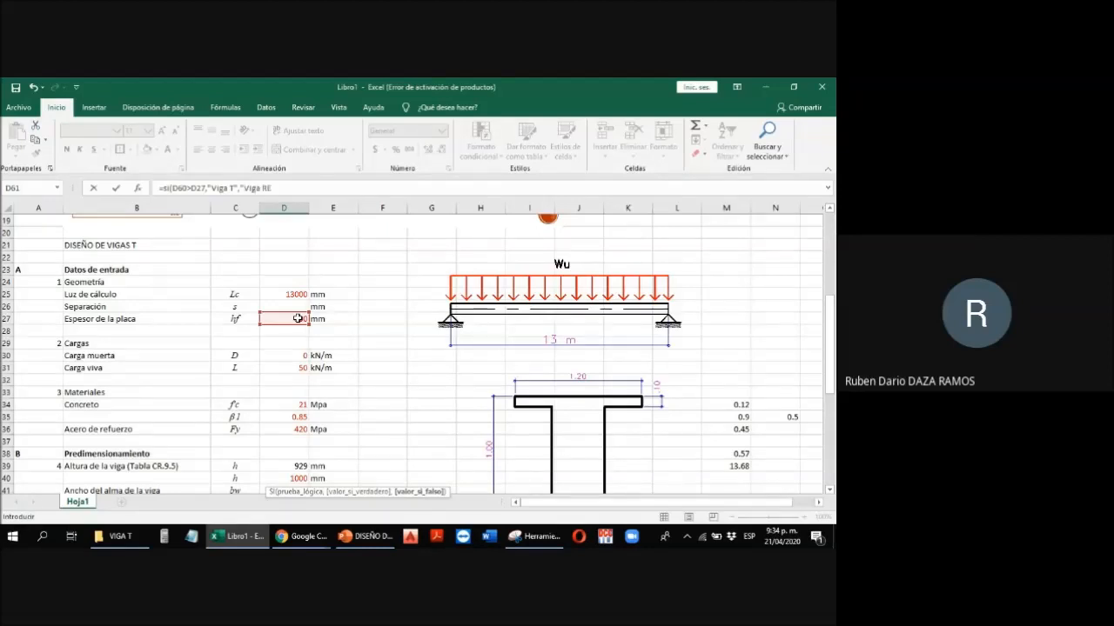
pyautogui.write('ctangular')
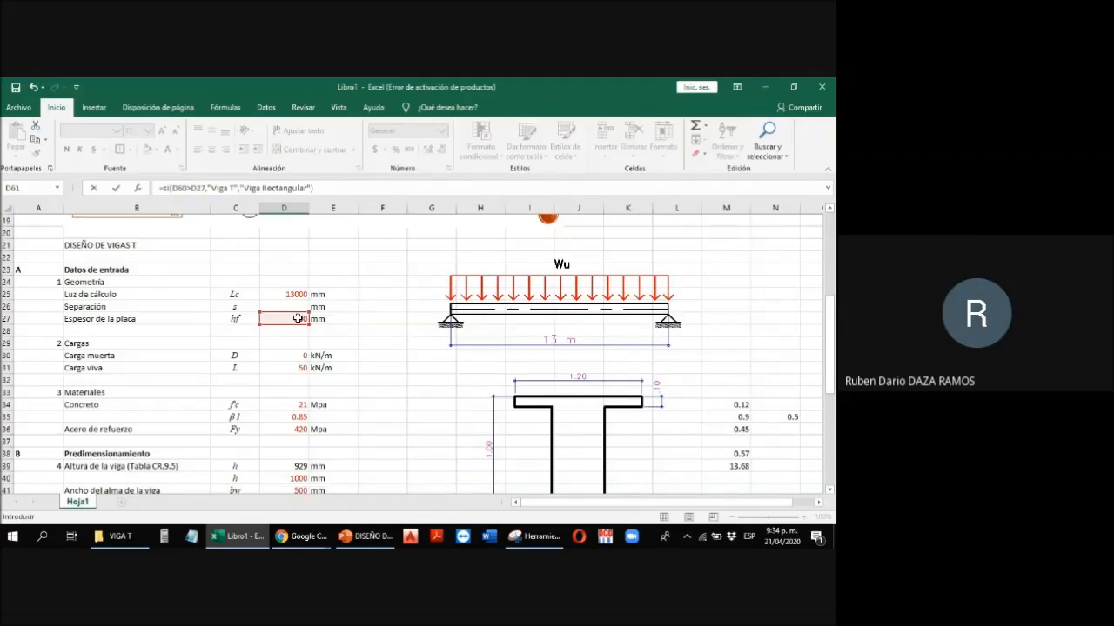
pyautogui.scroll(-7, 297, 319)
pyautogui.press('Return')
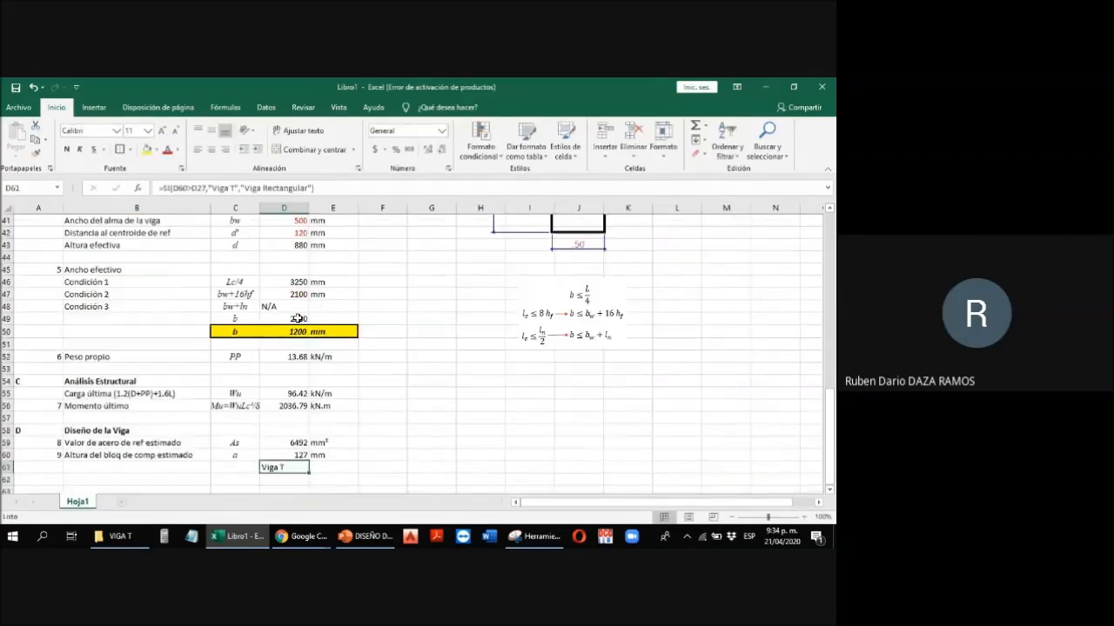
# Step: Centre the beam type result in D61 and make it bold
pyautogui.click(212, 150)
pyautogui.click(67, 150)
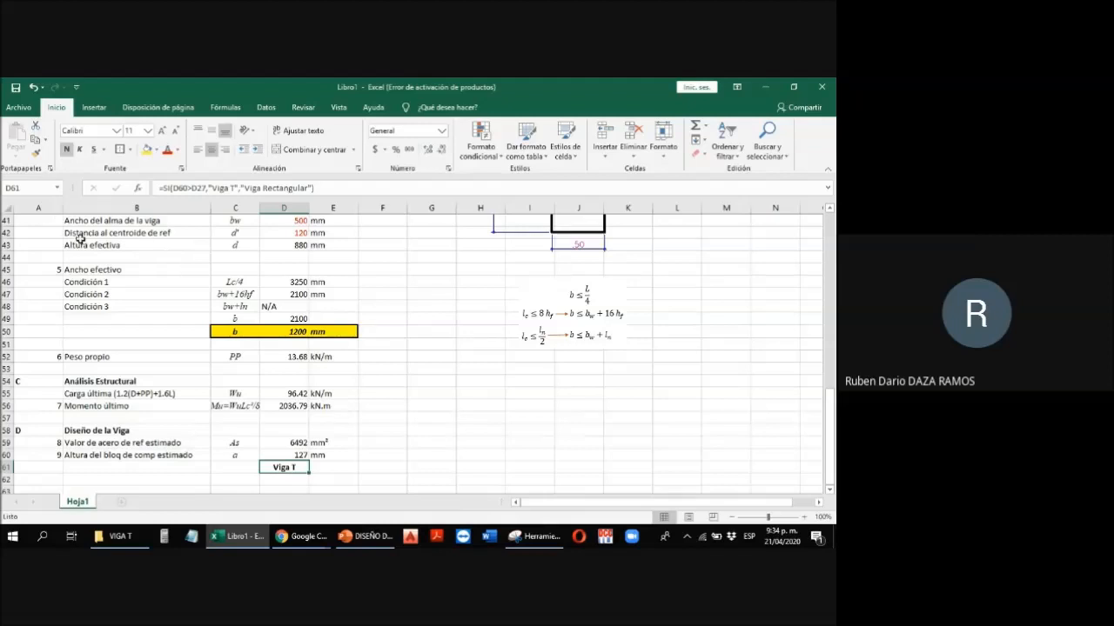
# Step: Right-align the item letters and numbers throughout column A
pyautogui.click(47, 206)
pyautogui.click(226, 150)
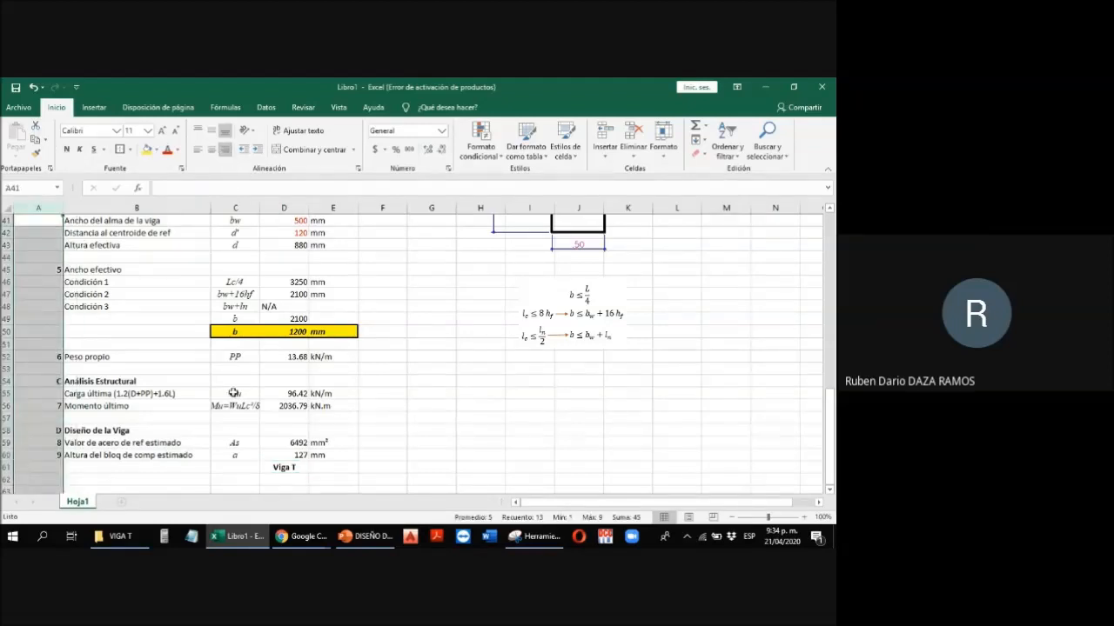
pyautogui.click(197, 442)
pyautogui.scroll(-3, 296, 425)
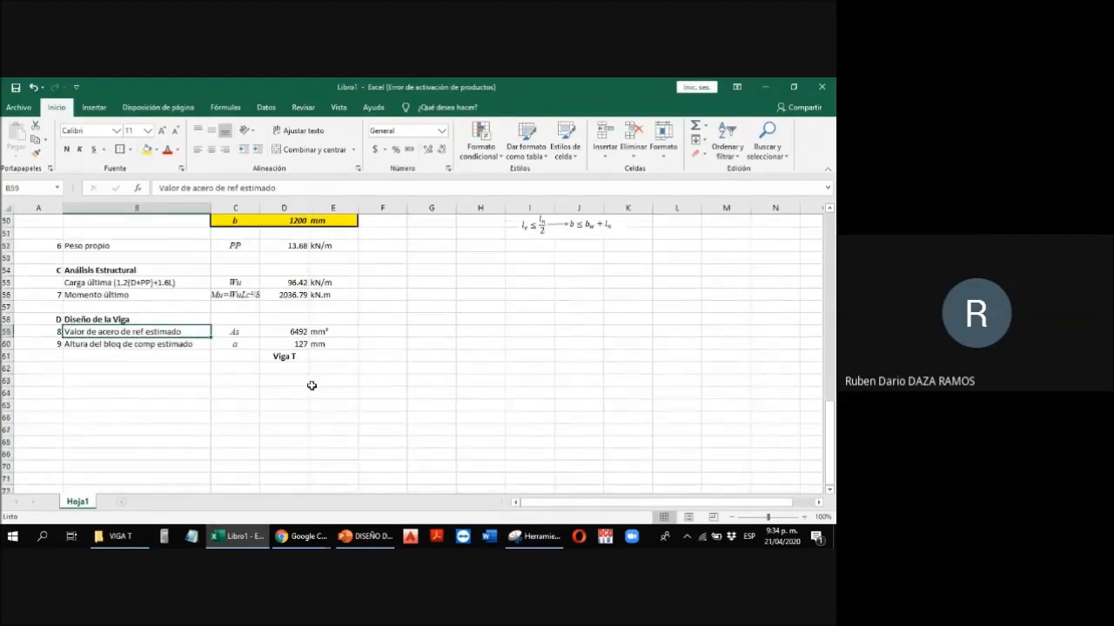
# Step: Check the flowchart for the calculation after a > hf and number row 63 as item 10
pyautogui.click(302, 356)
pyautogui.click(299, 370)
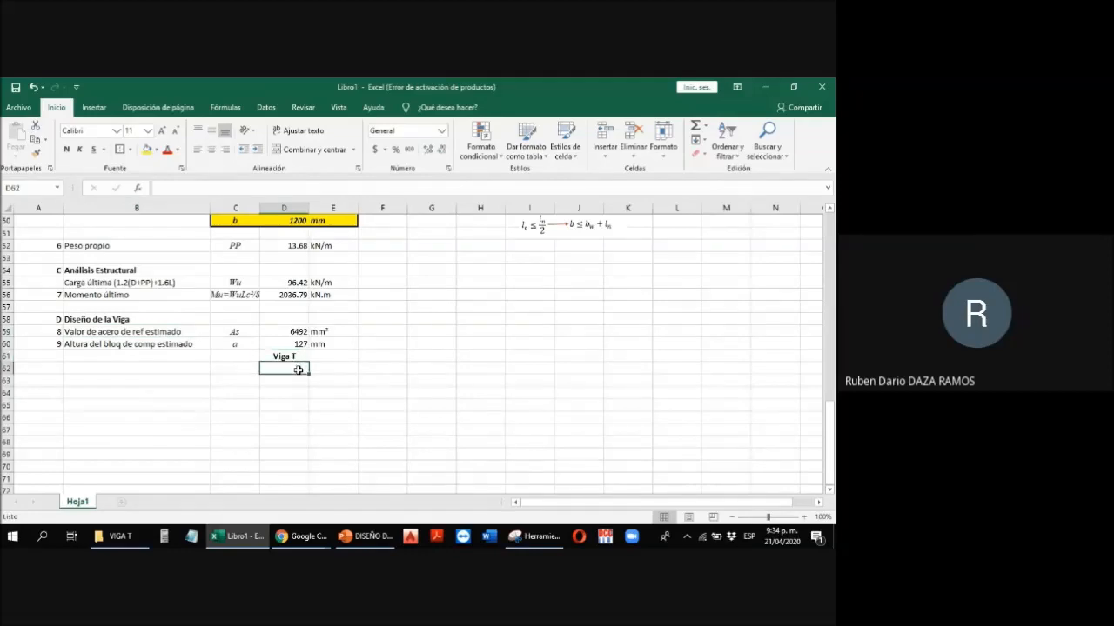
pyautogui.scroll(15, 299, 369)
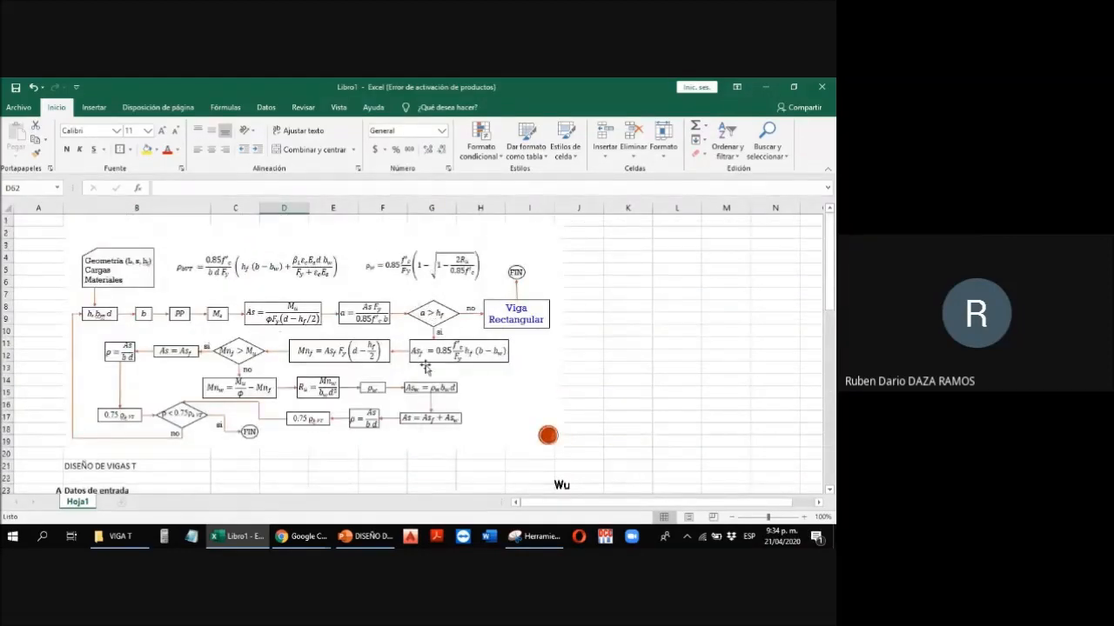
pyautogui.scroll(-8, 456, 351)
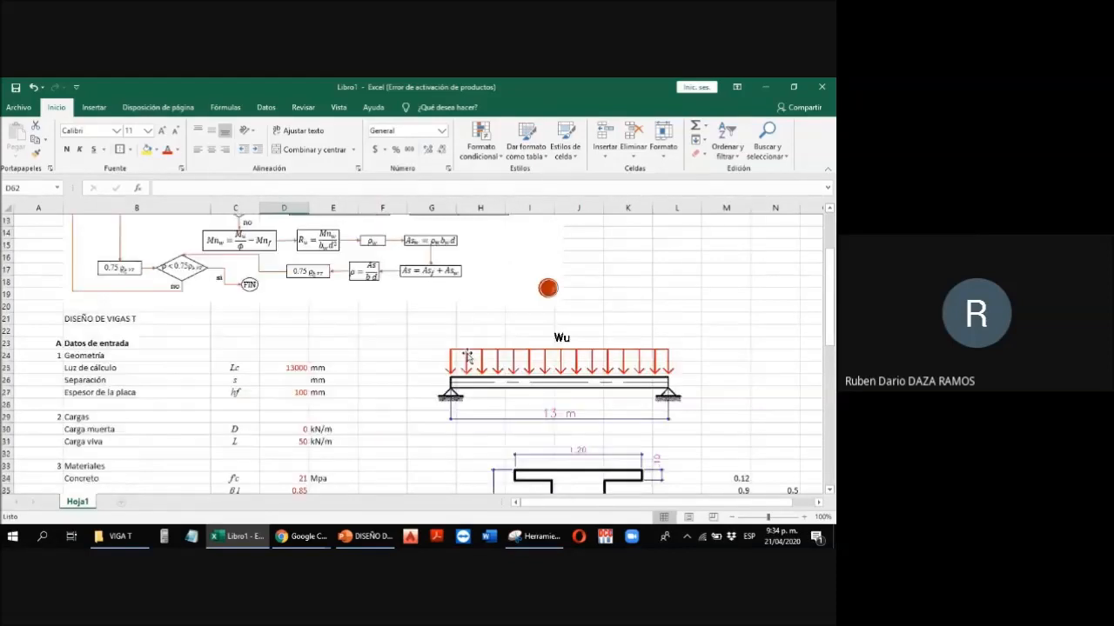
pyautogui.scroll(-9, 456, 350)
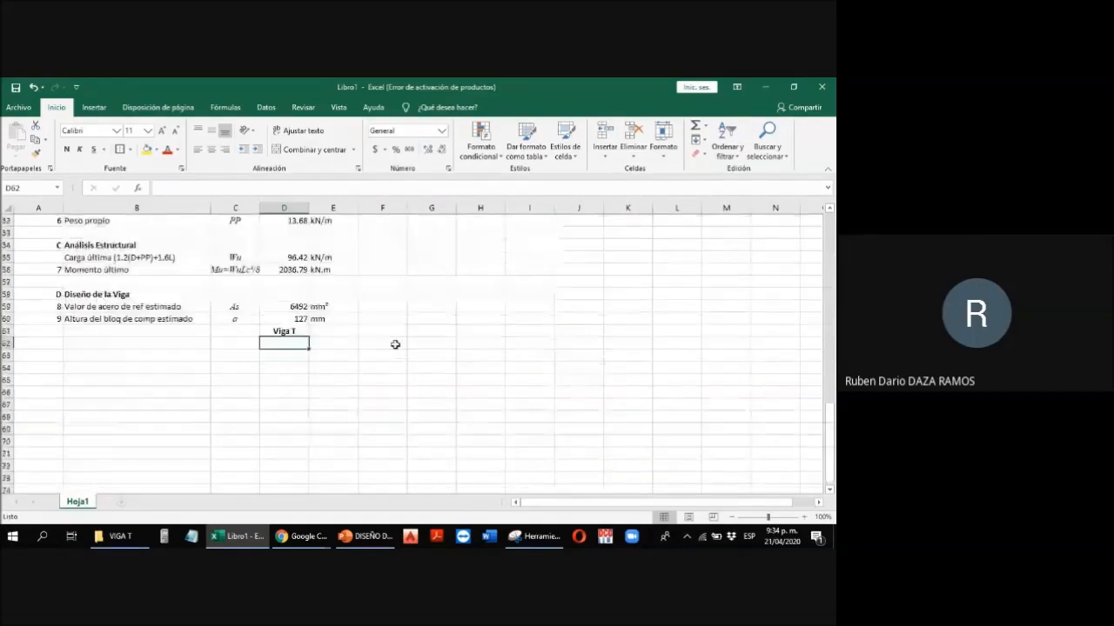
pyautogui.click(303, 332)
pyautogui.click(149, 354)
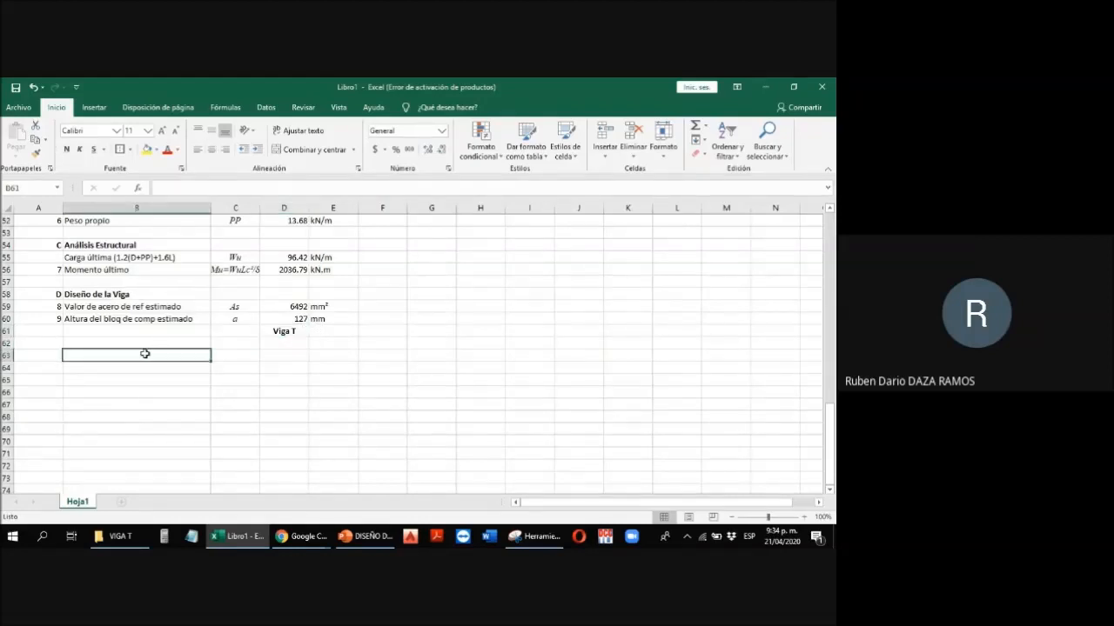
pyautogui.click(42, 356)
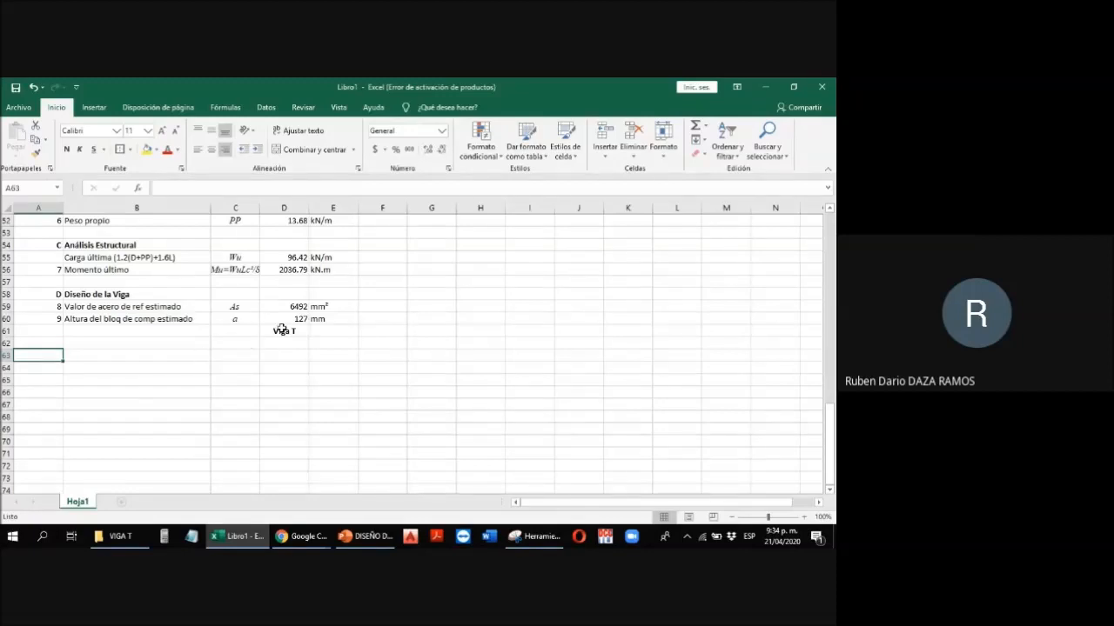
pyautogui.write('10')
pyautogui.press('Return')
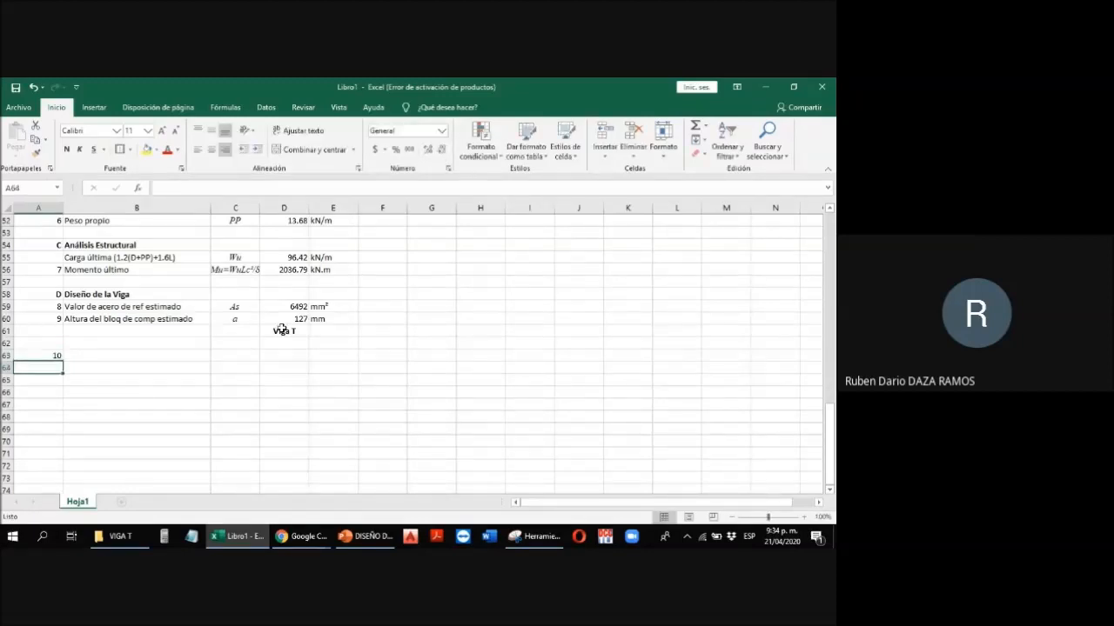
# Step: Enter the description "Acero de ref por comp en la aleta" in B63
pyautogui.press('Up')
pyautogui.press('Right')
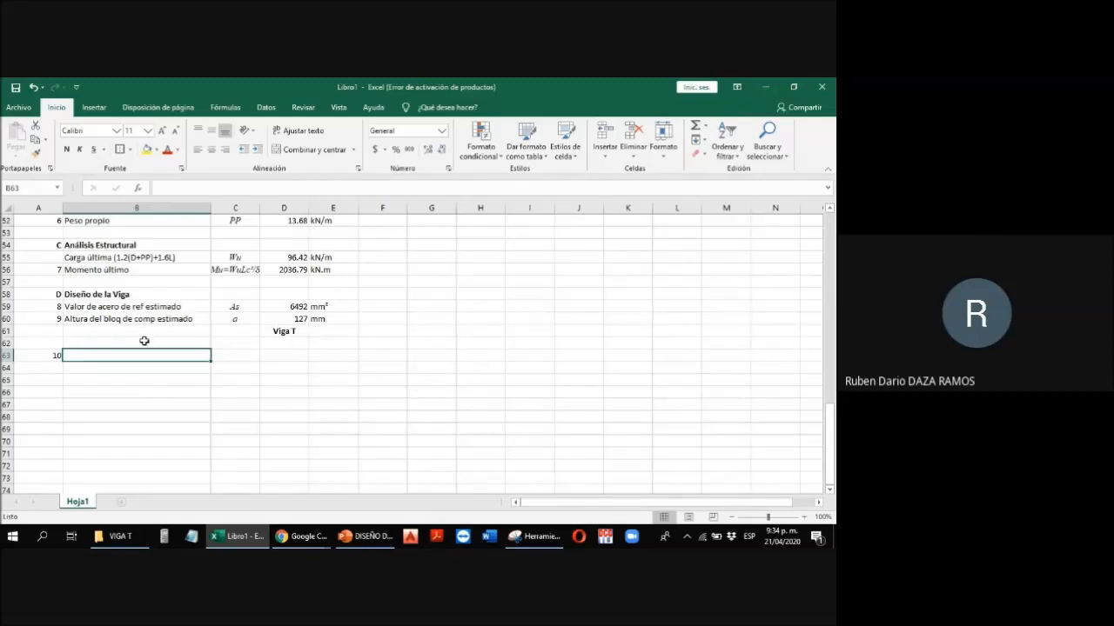
pyautogui.scroll(15, 250, 361)
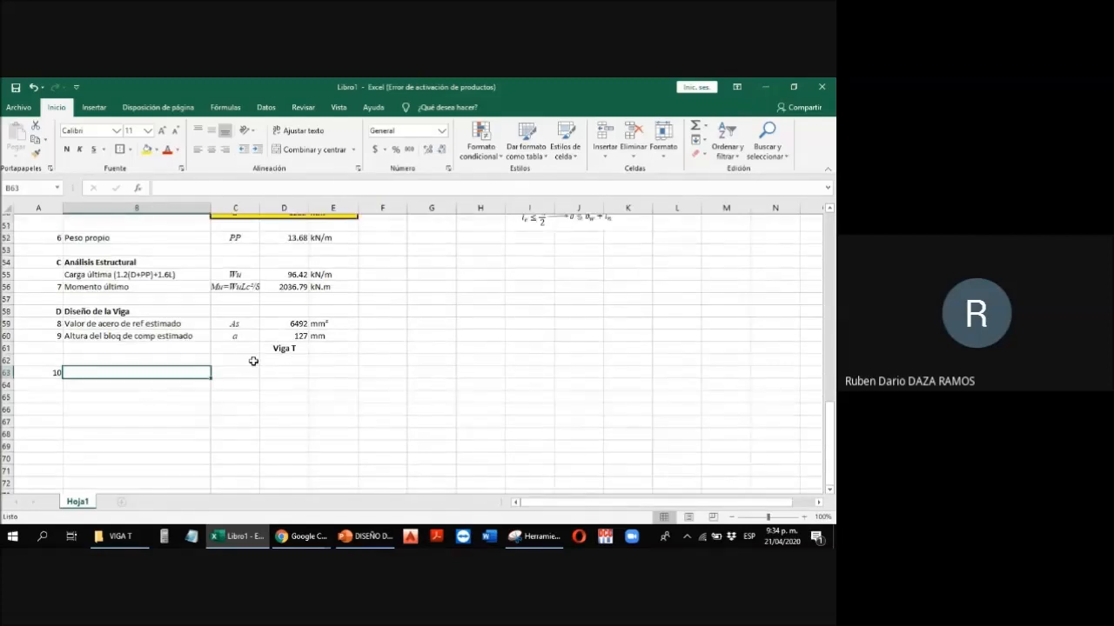
pyautogui.scroll(1, 426, 301)
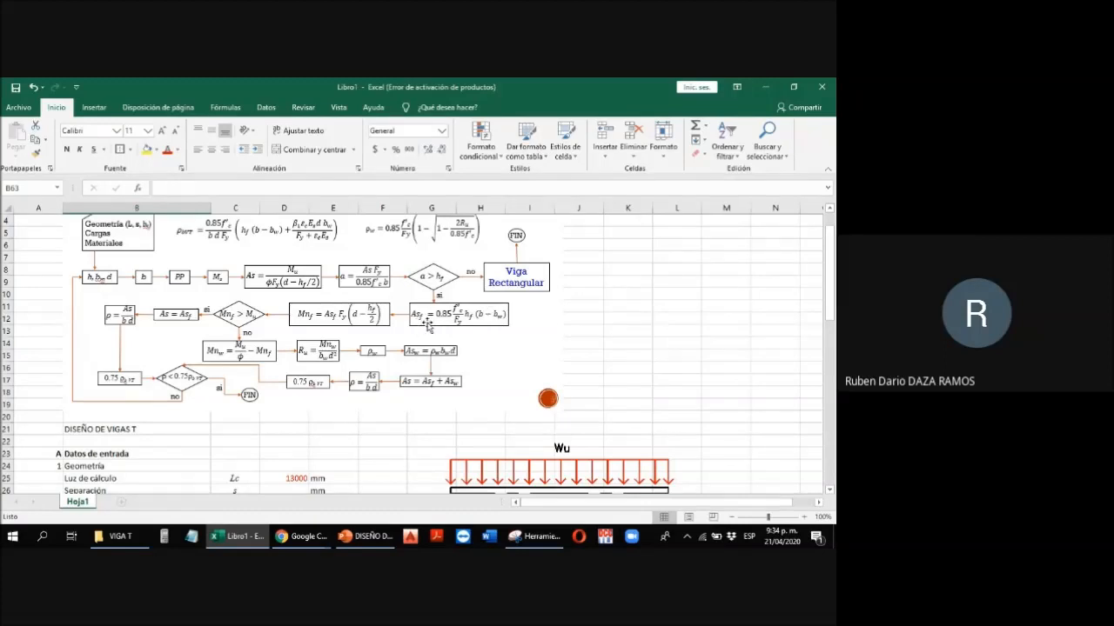
pyautogui.scroll(-17, 426, 327)
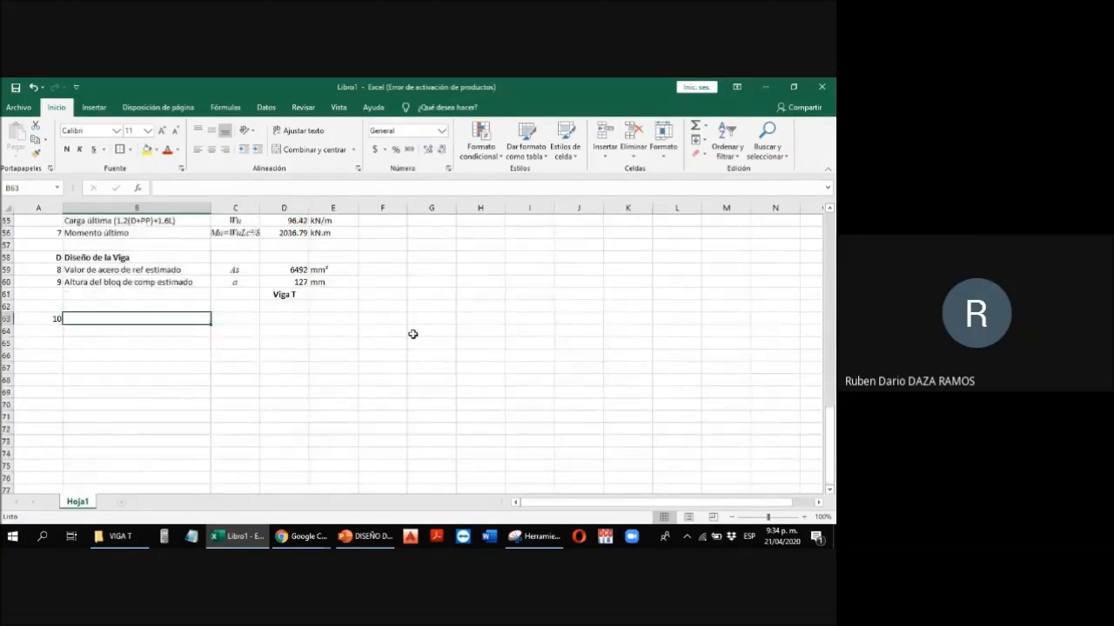
pyautogui.write('Acero')
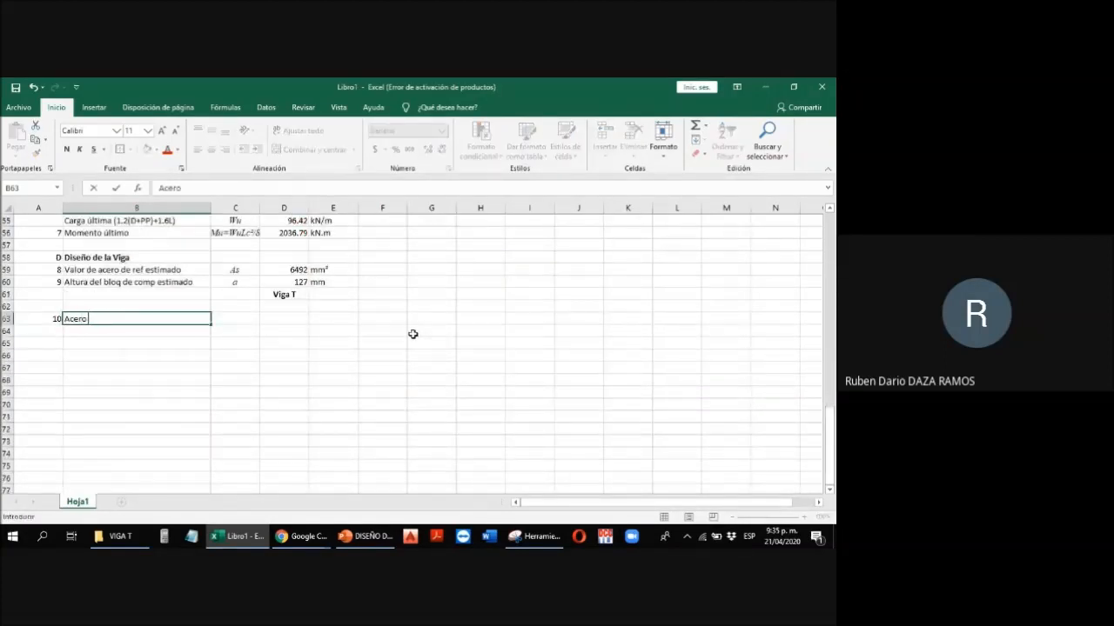
pyautogui.write(' de ref por comp en')
pyautogui.press('BackSpace')
pyautogui.write('la aleta')
pyautogui.press('Return')
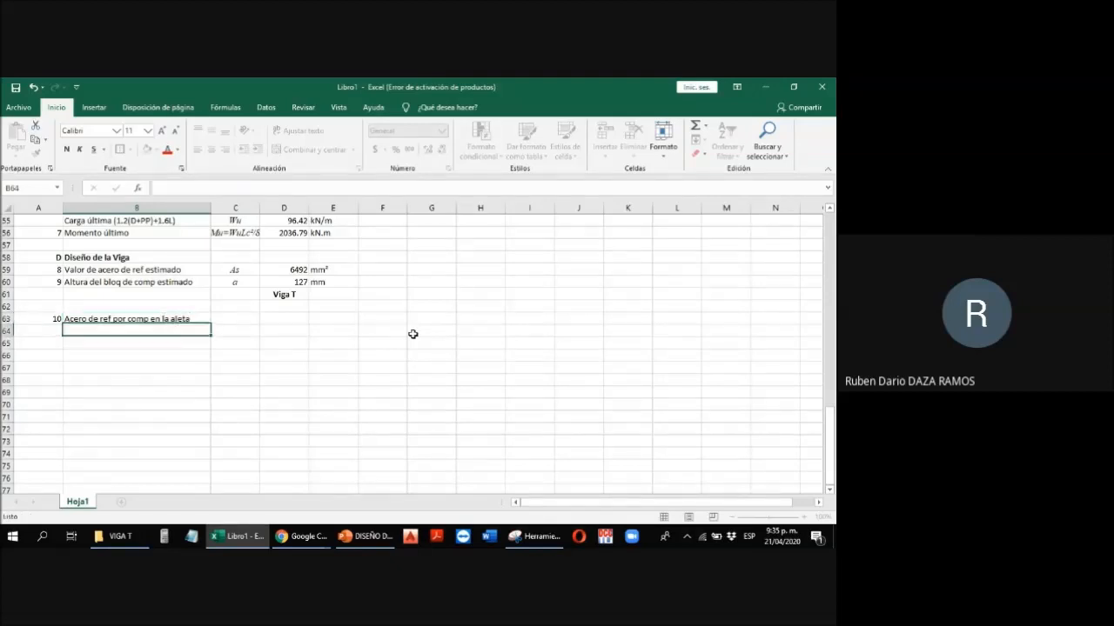
# Step: Enter the symbol Asf in C63 for the flange compression steel
pyautogui.press('Up')
pyautogui.press('Right')
pyautogui.write('As')
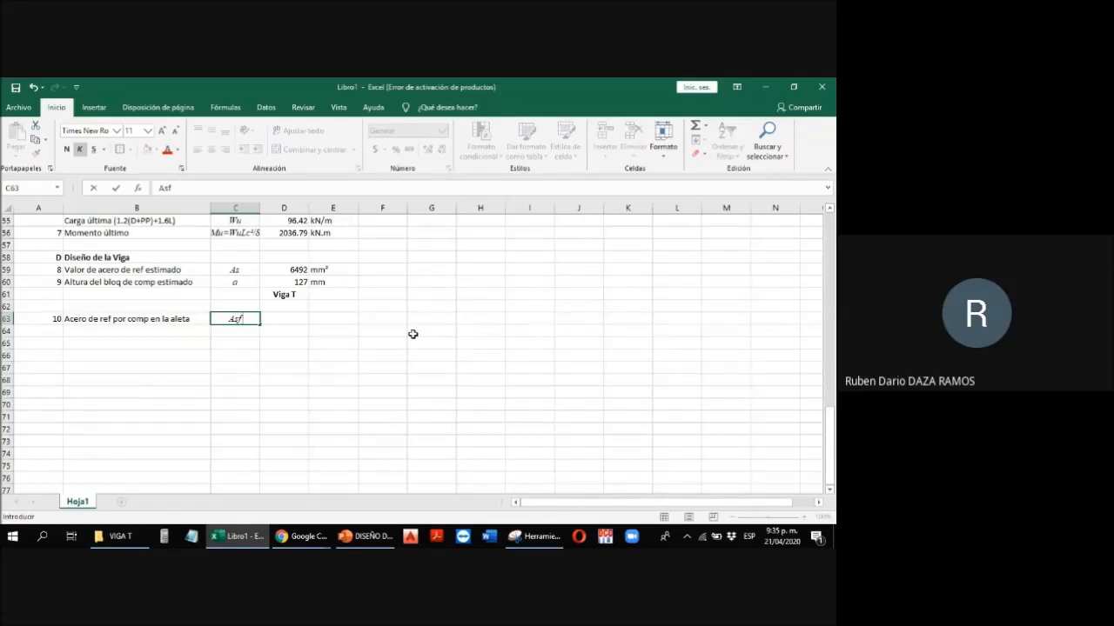
pyautogui.press('Right')
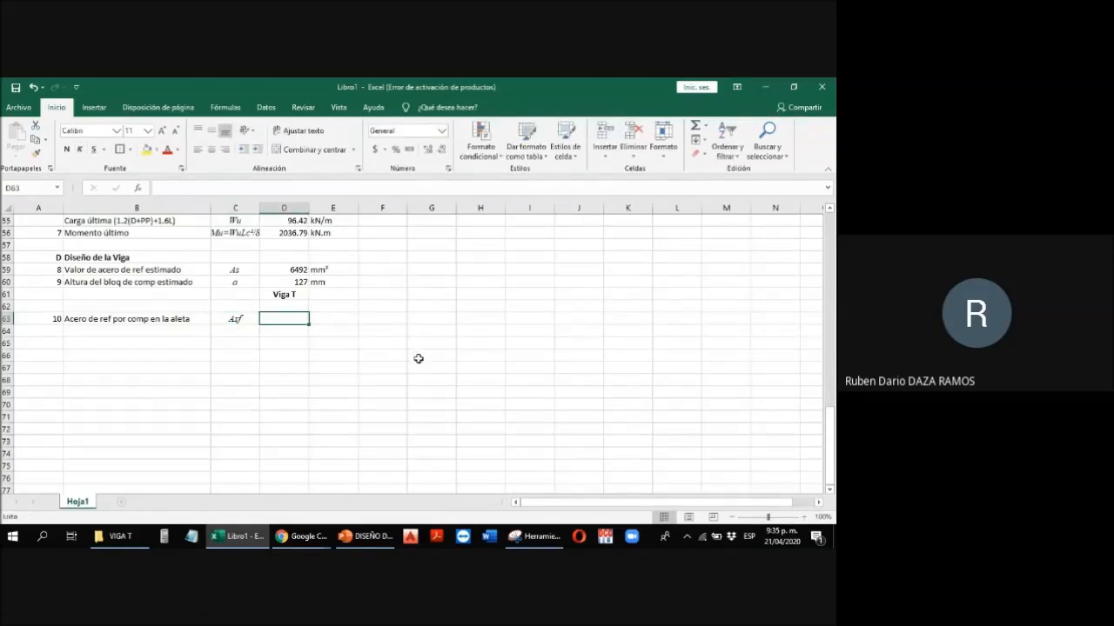
# Step: Begin the Asf formula in D63 with .85 times f'c in D34, divided by Fy in D36, following the flowchart
pyautogui.scroll(16, 417, 358)
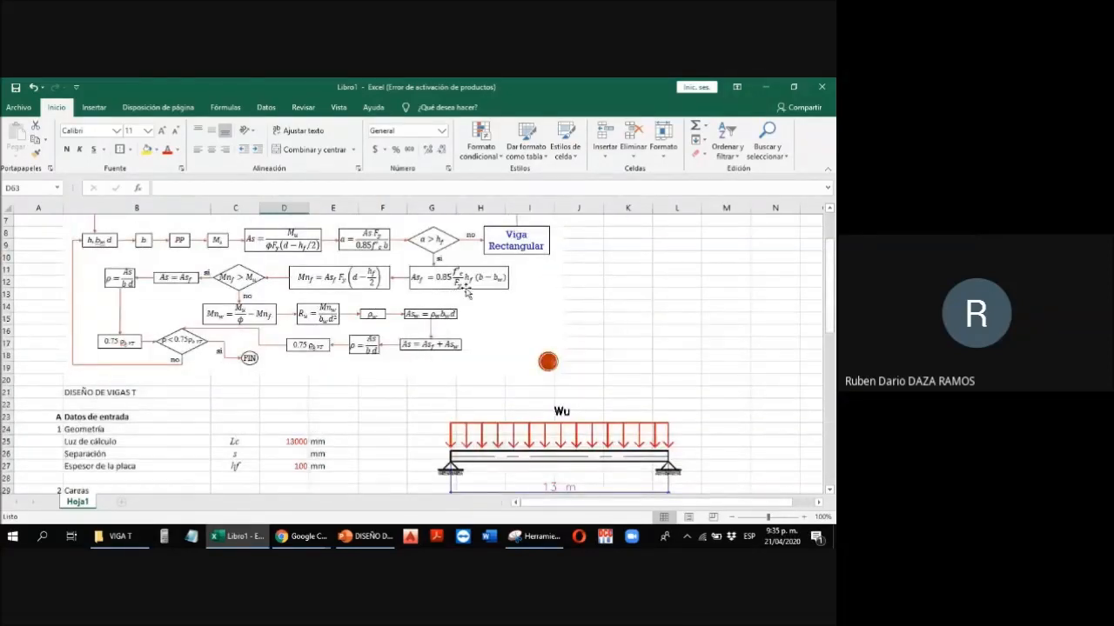
pyautogui.scroll(-3, 468, 293)
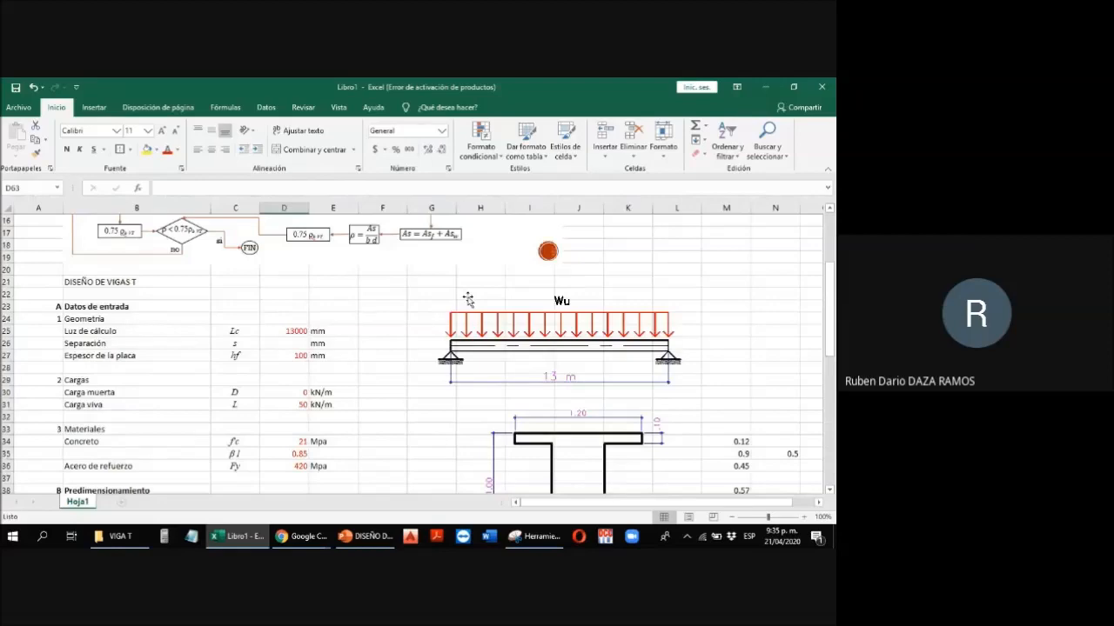
pyautogui.scroll(-9, 467, 300)
pyautogui.write('=.85*')
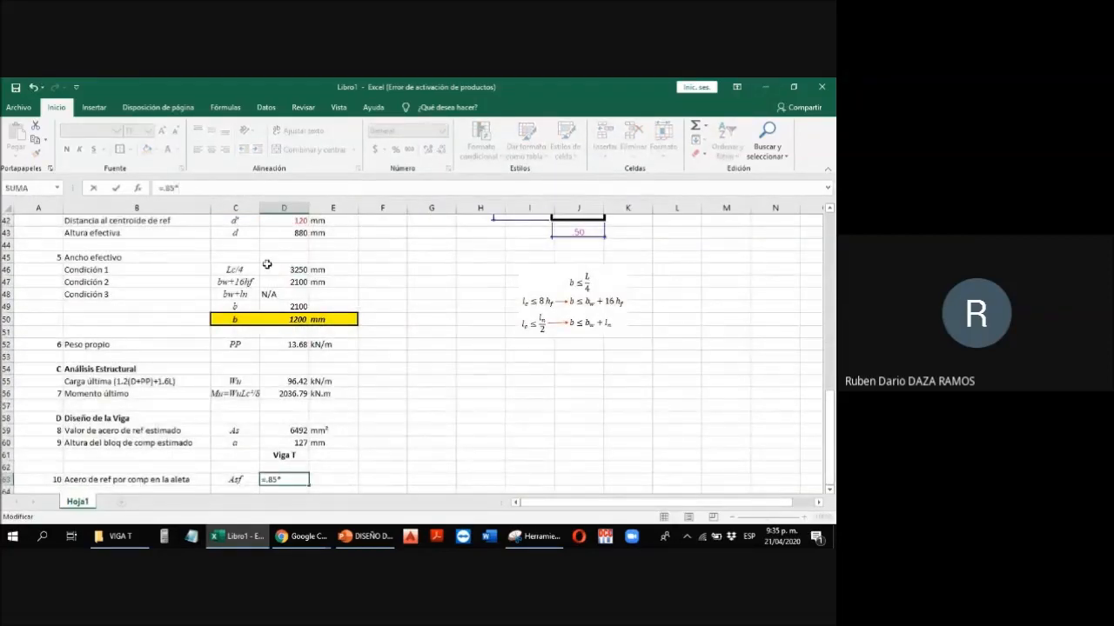
pyautogui.scroll(6, 268, 264)
pyautogui.write('*')
pyautogui.click(281, 343)
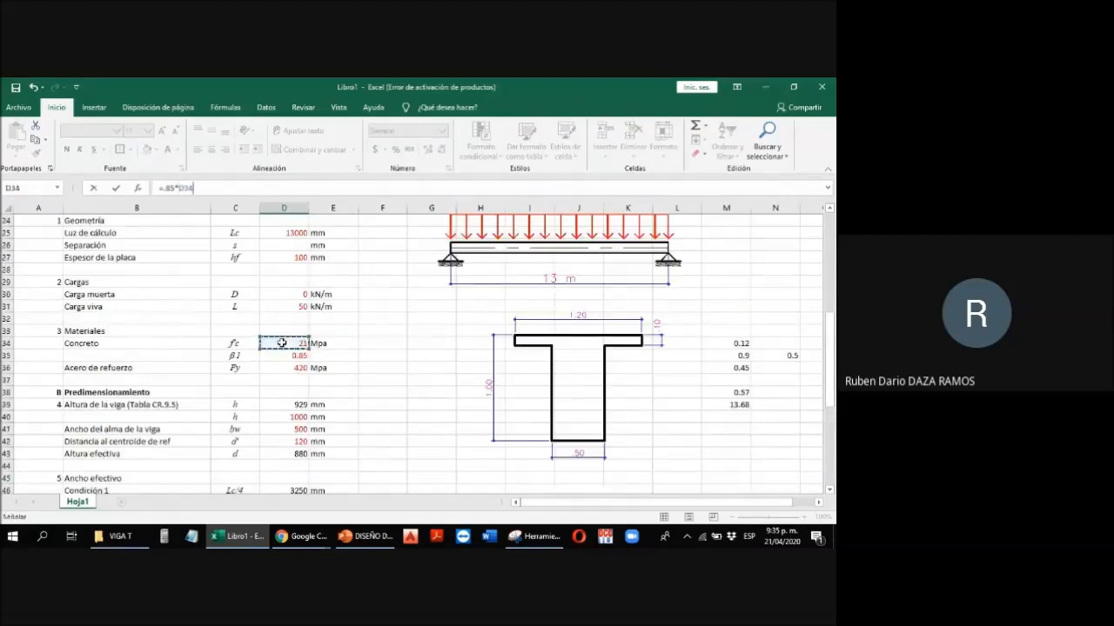
pyautogui.scroll(8, 340, 366)
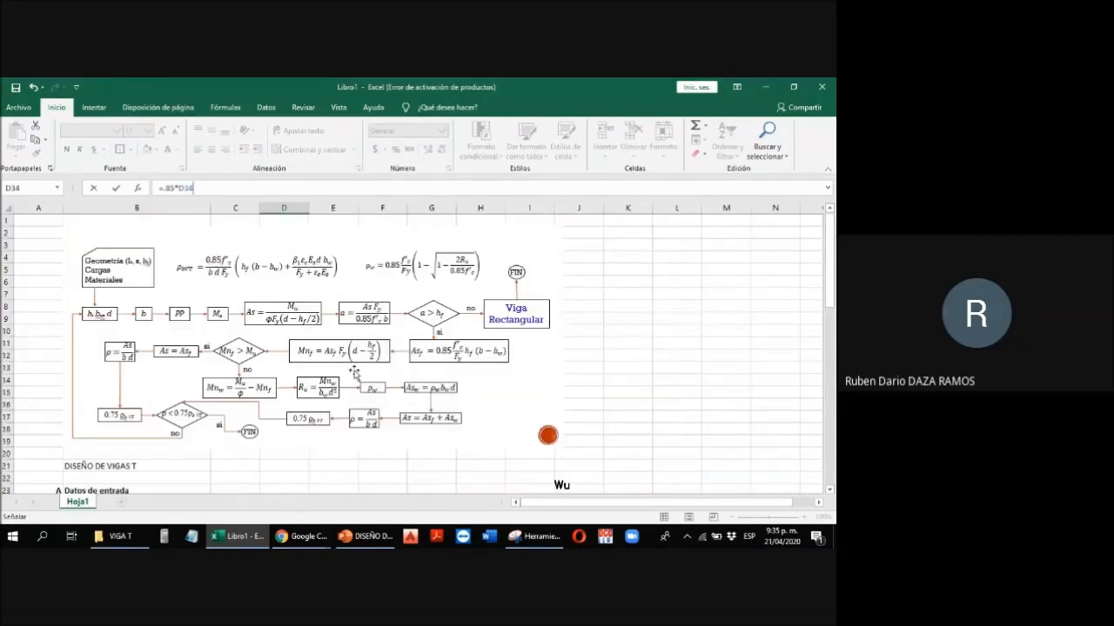
pyautogui.write('/')
pyautogui.scroll(-5, 324, 396)
pyautogui.click(281, 466)
# Step: Complete the D63 formula by multiplying by the slab thickness D27 and the width difference (D50-D41)
pyautogui.scroll(5, 354, 450)
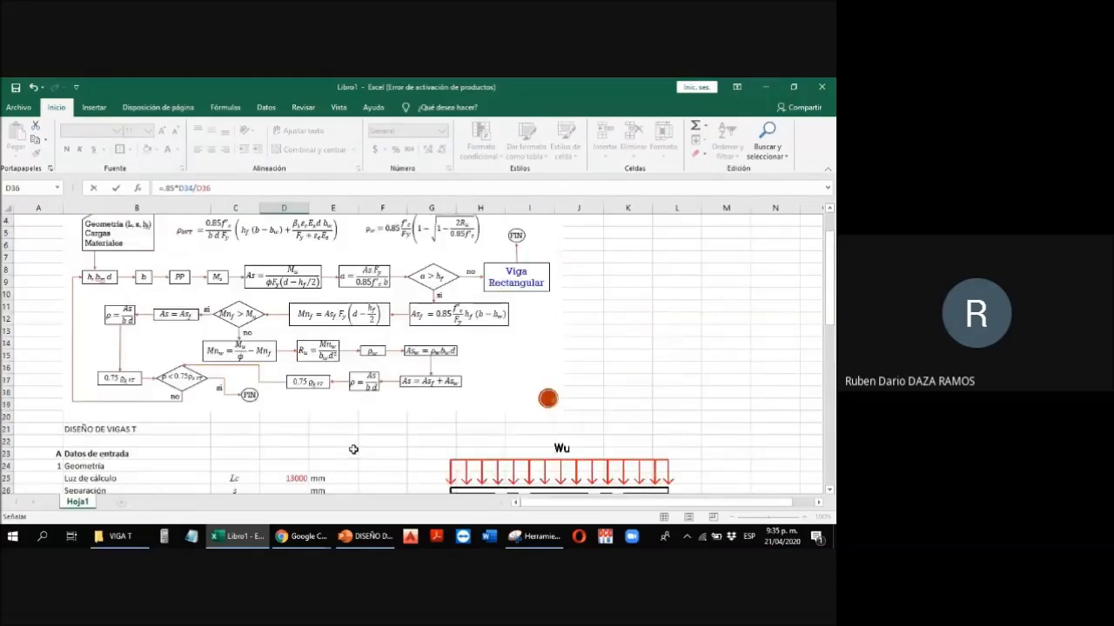
pyautogui.write('*')
pyautogui.scroll(-4, 357, 427)
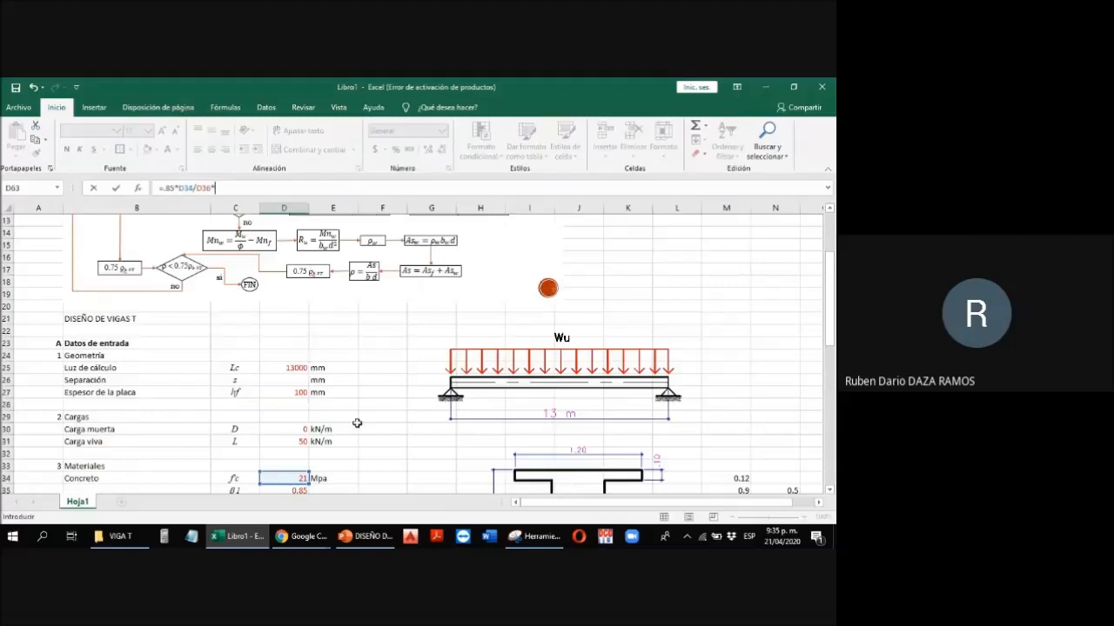
pyautogui.click(296, 393)
pyautogui.scroll(4, 383, 424)
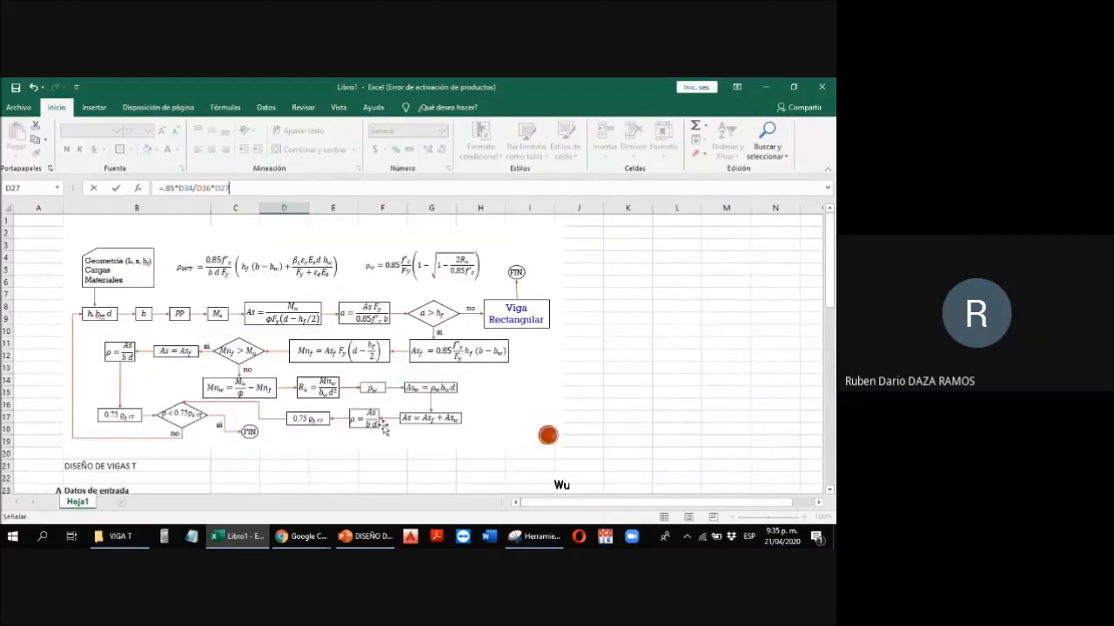
pyautogui.write('*(')
pyautogui.scroll(-8, 383, 426)
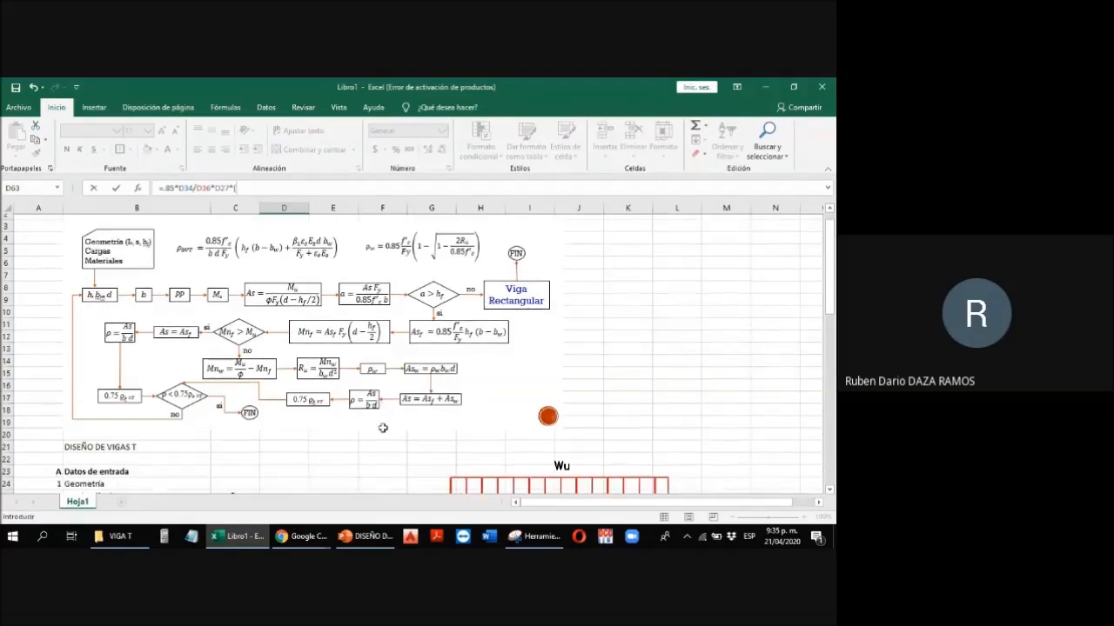
pyautogui.scroll(-3, 315, 411)
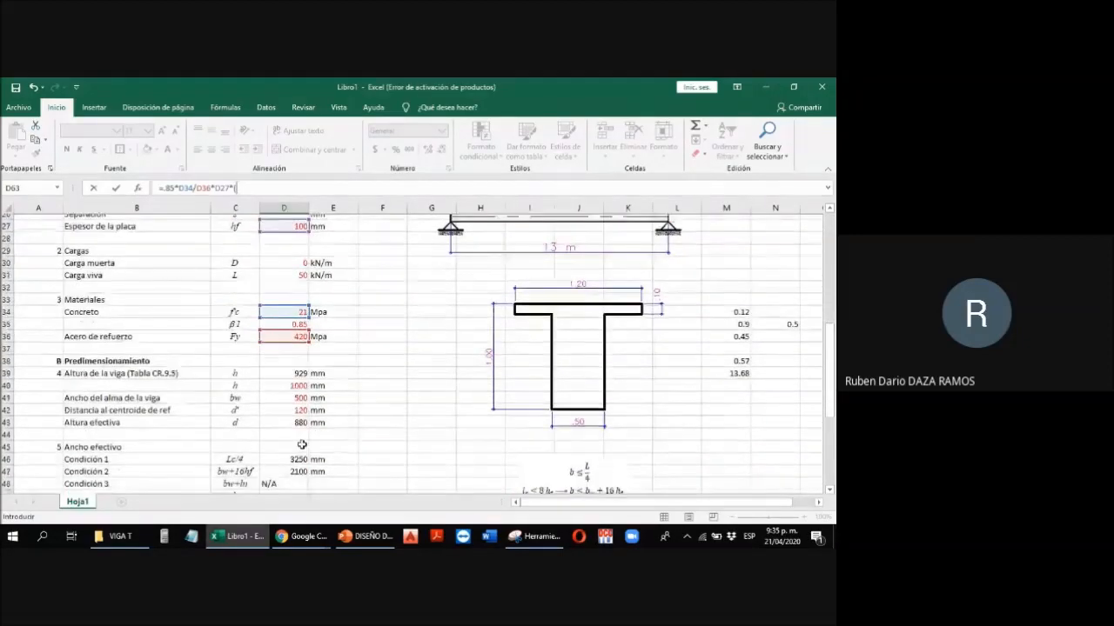
pyautogui.click(296, 417)
pyautogui.write('-')
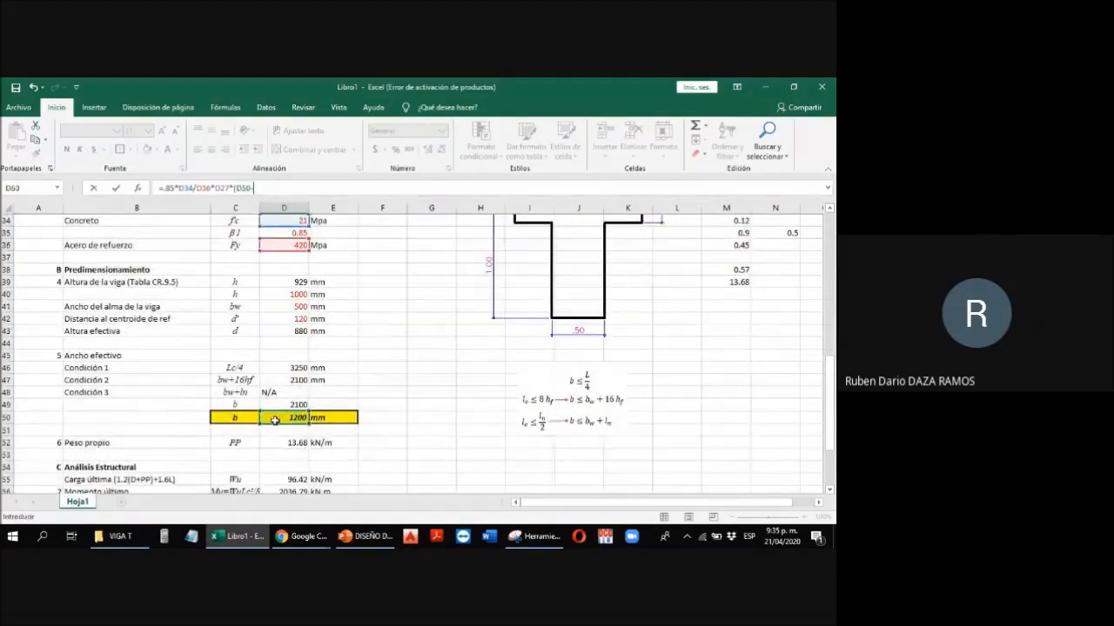
pyautogui.click(277, 306)
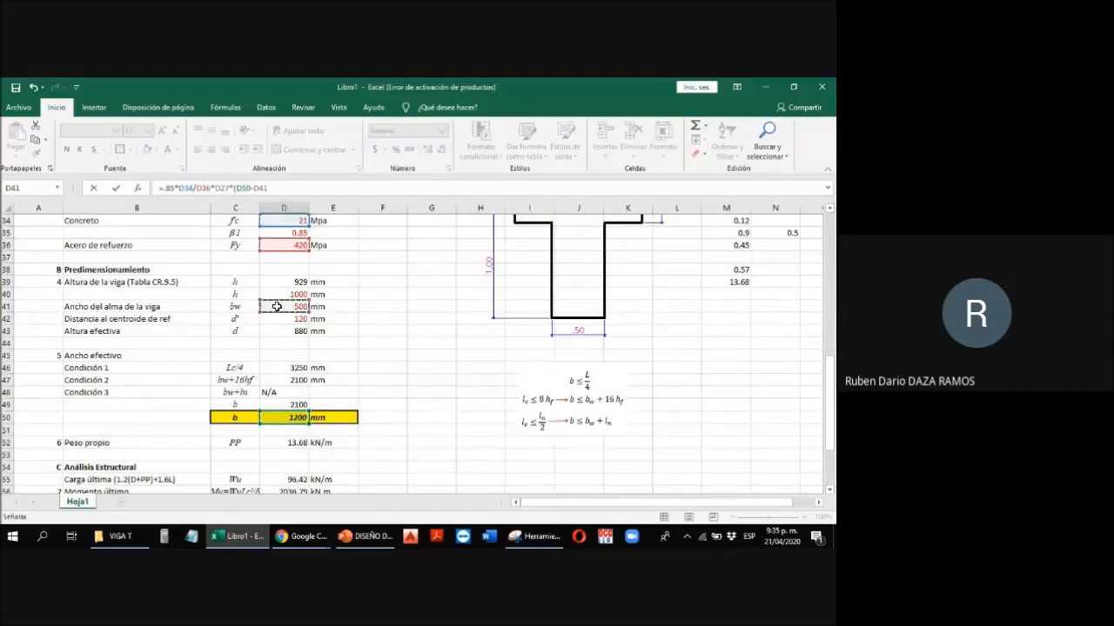
pyautogui.write(')')
pyautogui.press('Return')
pyautogui.press('Up')
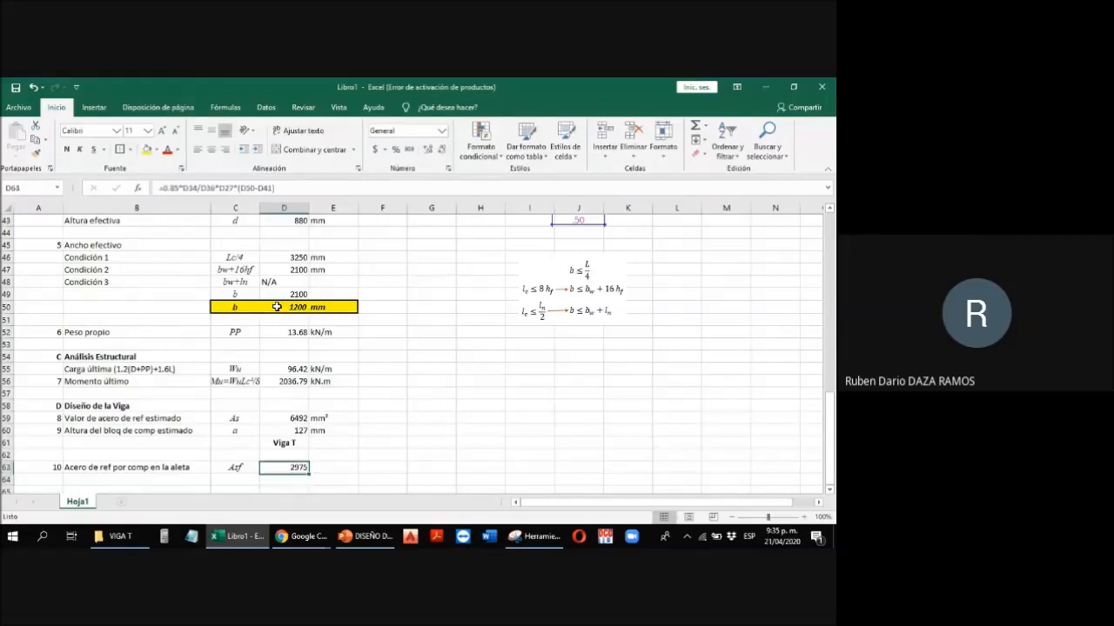
# Step: Enter the unit mm² in E63 for the flange compression steel
pyautogui.press('Right')
pyautogui.write('mm')
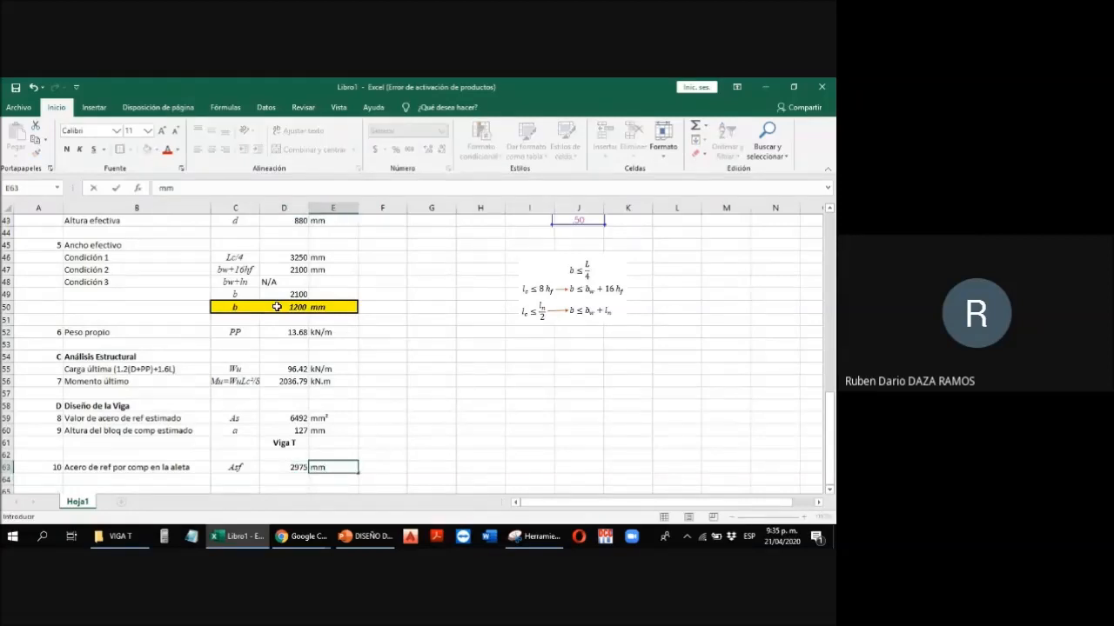
pyautogui.write('²')
pyautogui.press('Return')
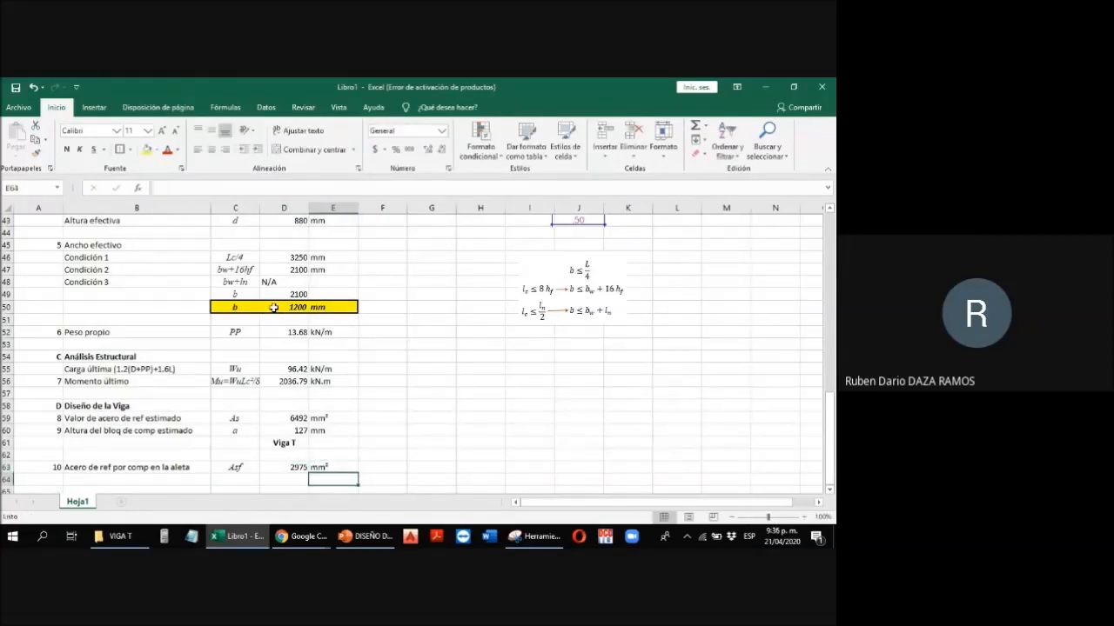
# Step: Check the flowchart for the calculation after Asf and number row 64 as item 11
pyautogui.scroll(10, 322, 379)
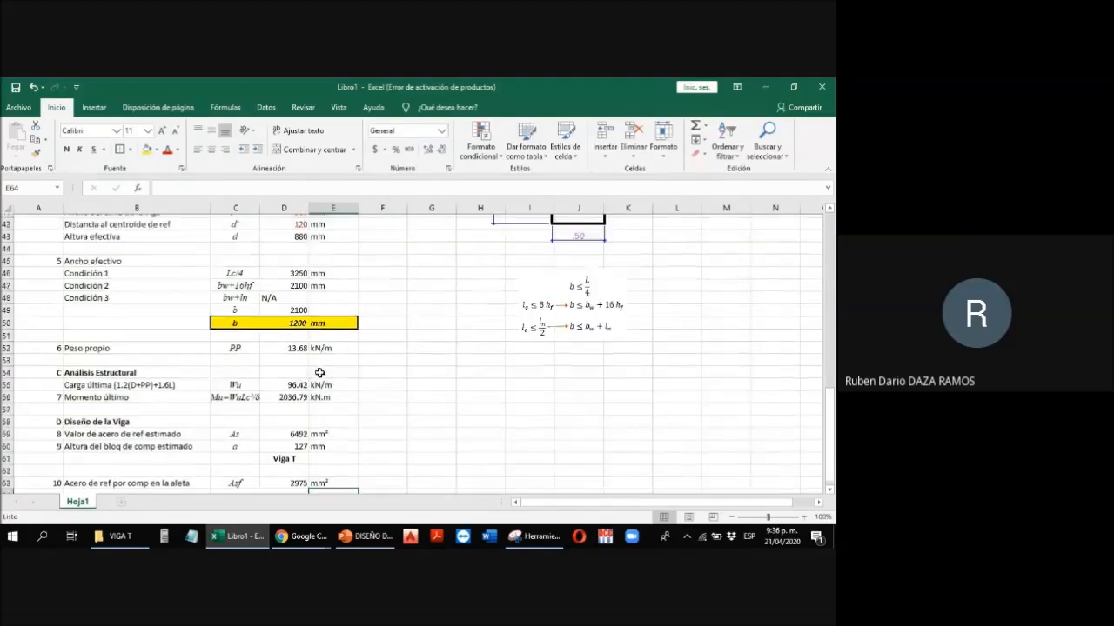
pyautogui.scroll(2, 331, 383)
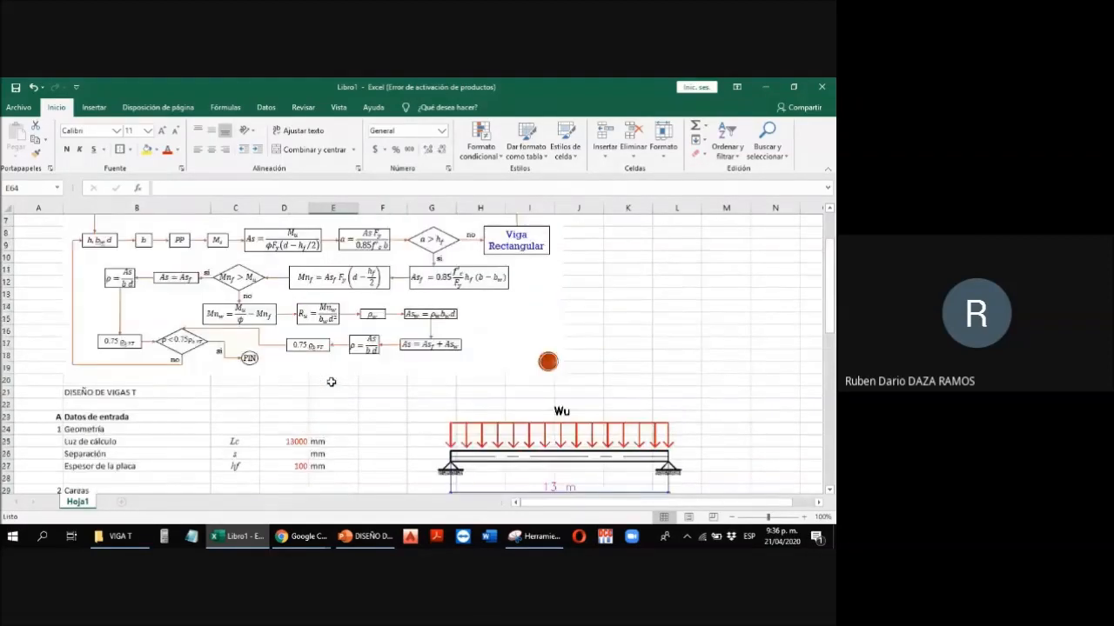
pyautogui.scroll(2, 330, 382)
pyautogui.scroll(-6, 329, 374)
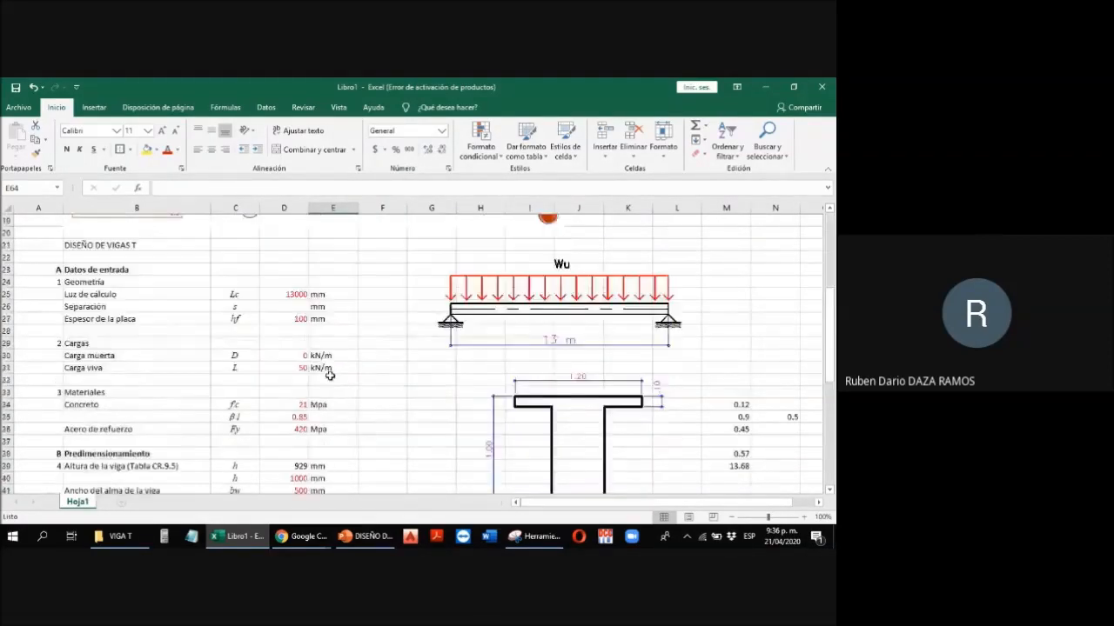
pyautogui.scroll(-11, 328, 374)
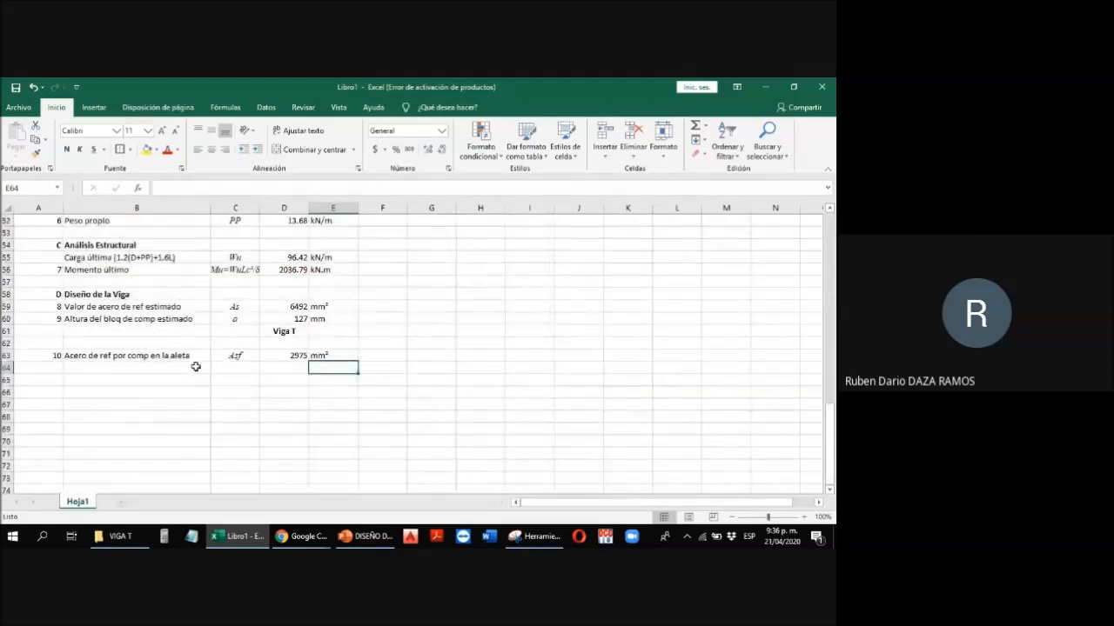
pyautogui.click(166, 369)
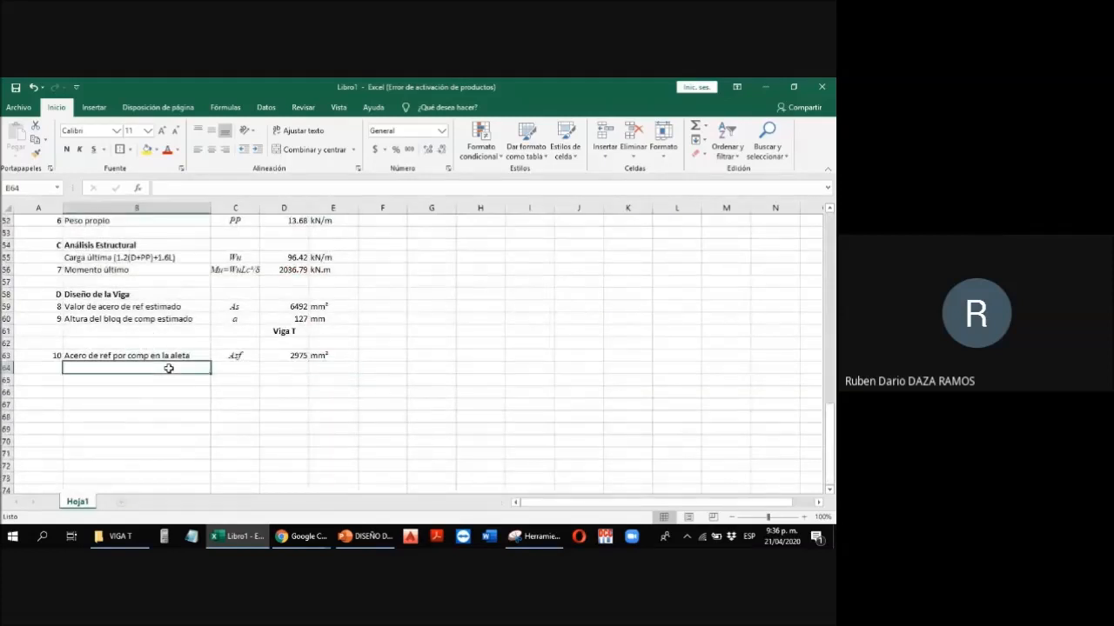
pyautogui.click(60, 369)
pyautogui.write('11')
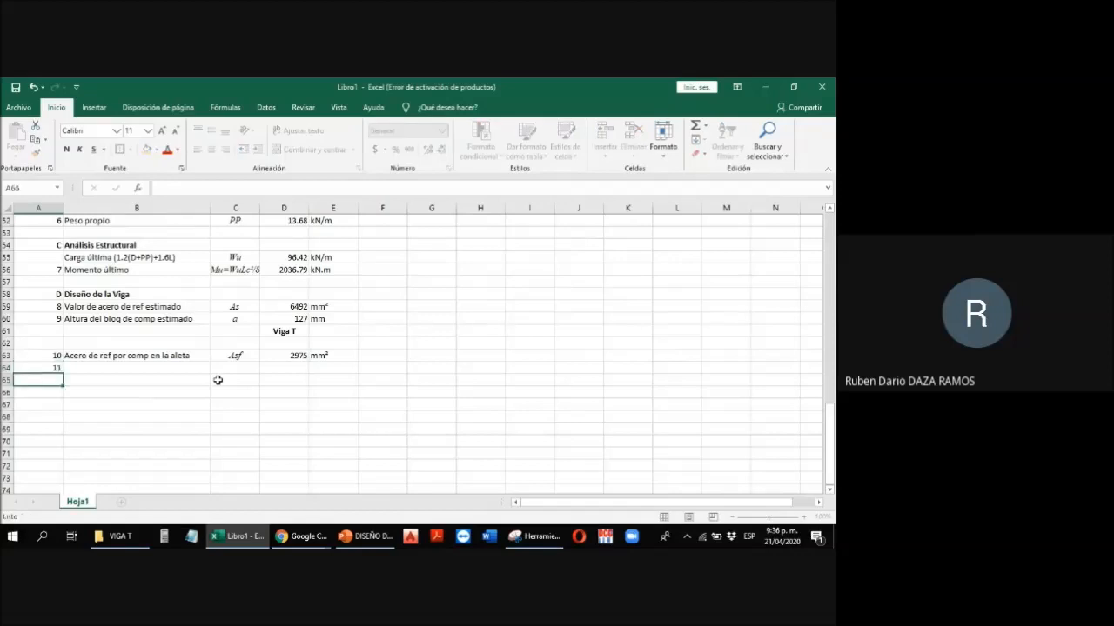
# Step: Enter the description "Momento resistente por comp en aleta" in B64
pyautogui.press('Tab')
pyautogui.write('Mome')
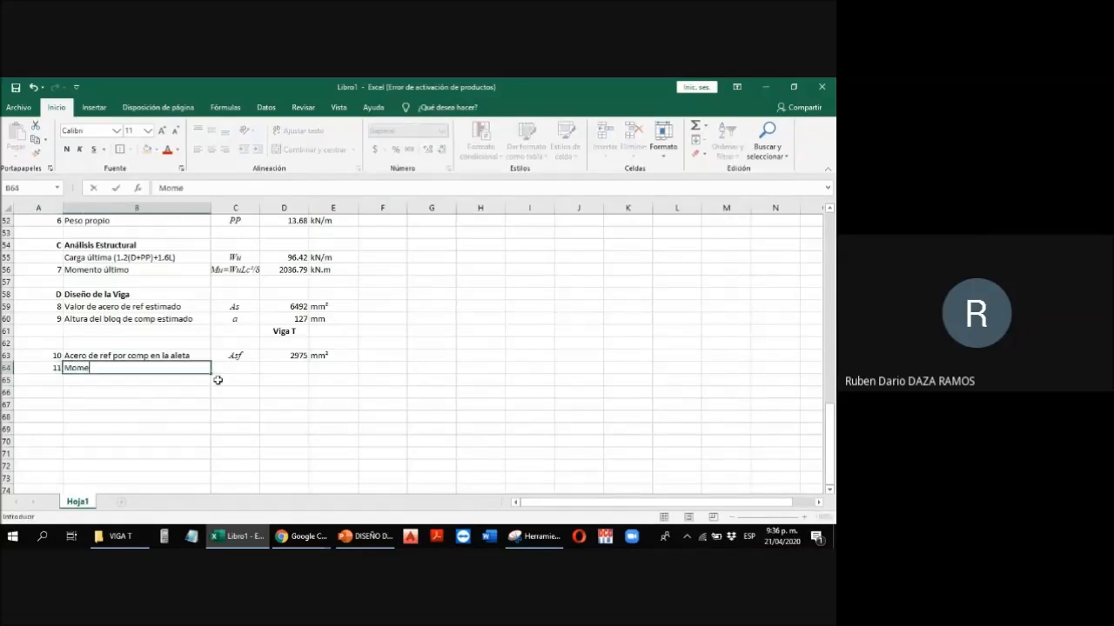
pyautogui.write('nto resistente ')
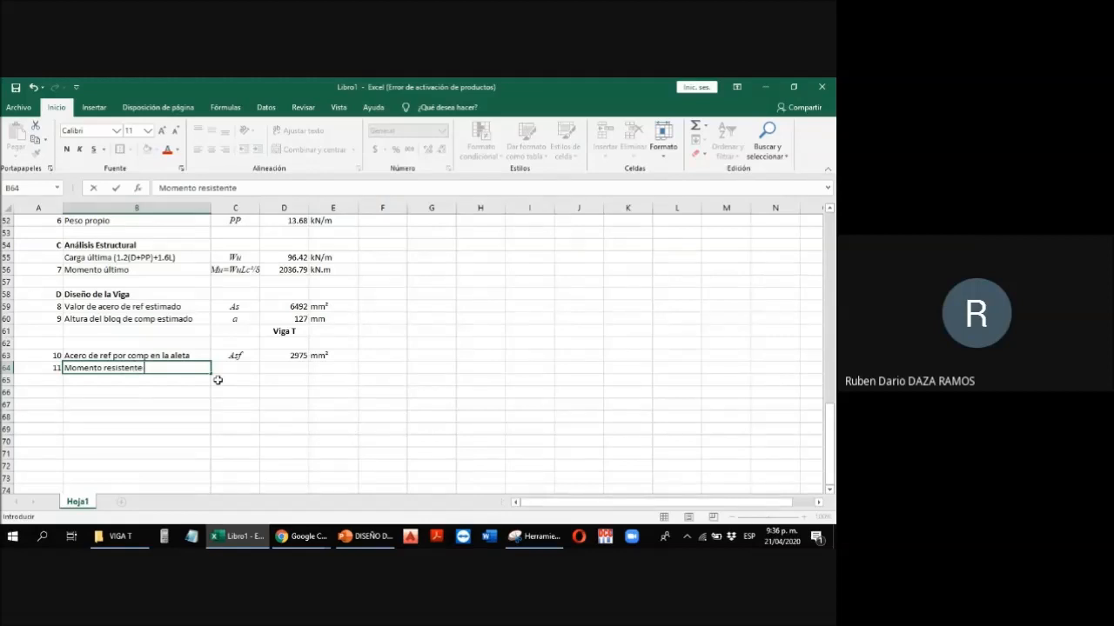
pyautogui.write('por comp en aleta')
pyautogui.press('Return')
# Step: Enter the symbol Mnf in C64 for the flange resisting moment
pyautogui.press('Up')
pyautogui.press('Right')
pyautogui.write('Mnf')
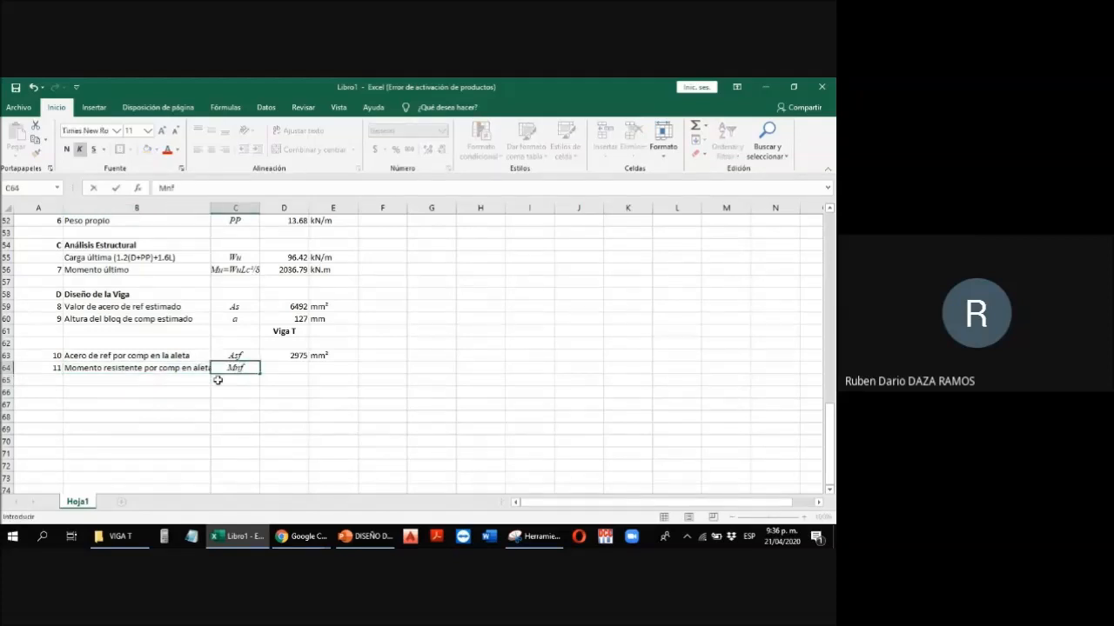
pyautogui.press('Right')
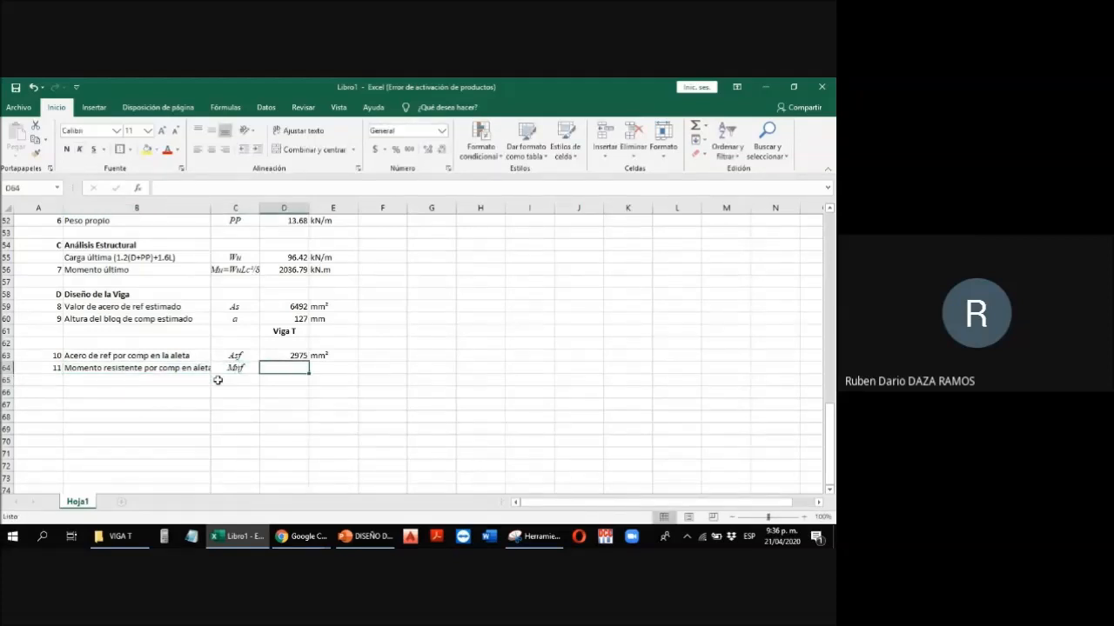
# Step: Begin the Mnf formula in D64 as the flange steel D63 multiplied by the steel strength Fy in D36
pyautogui.write('=')
pyautogui.press('Up')
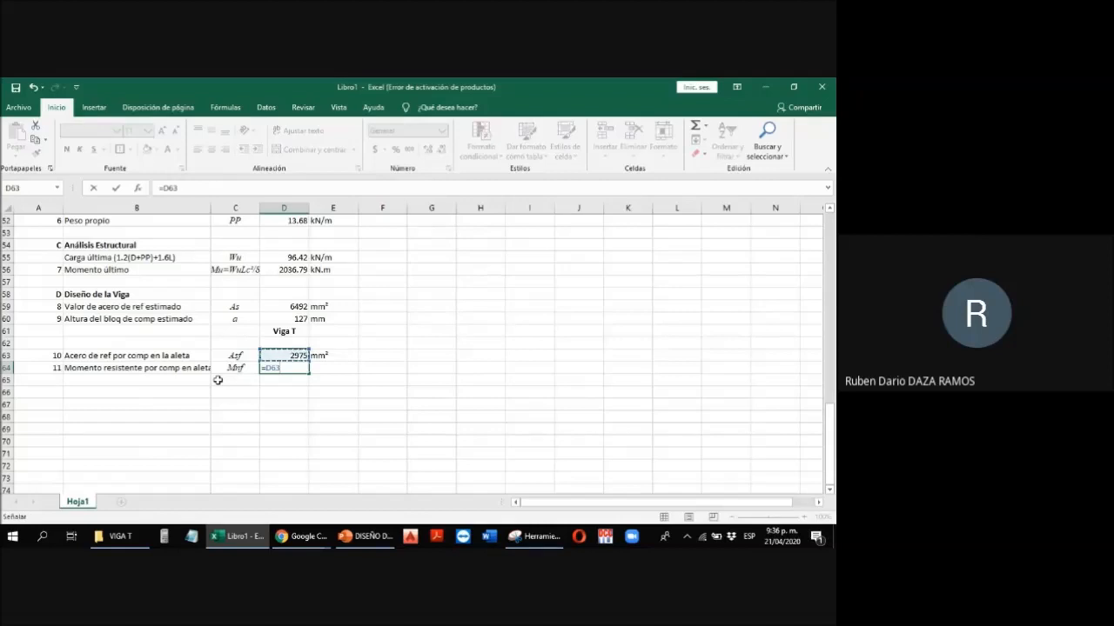
pyautogui.write('*')
pyautogui.scroll(8, 252, 387)
pyautogui.click(287, 319)
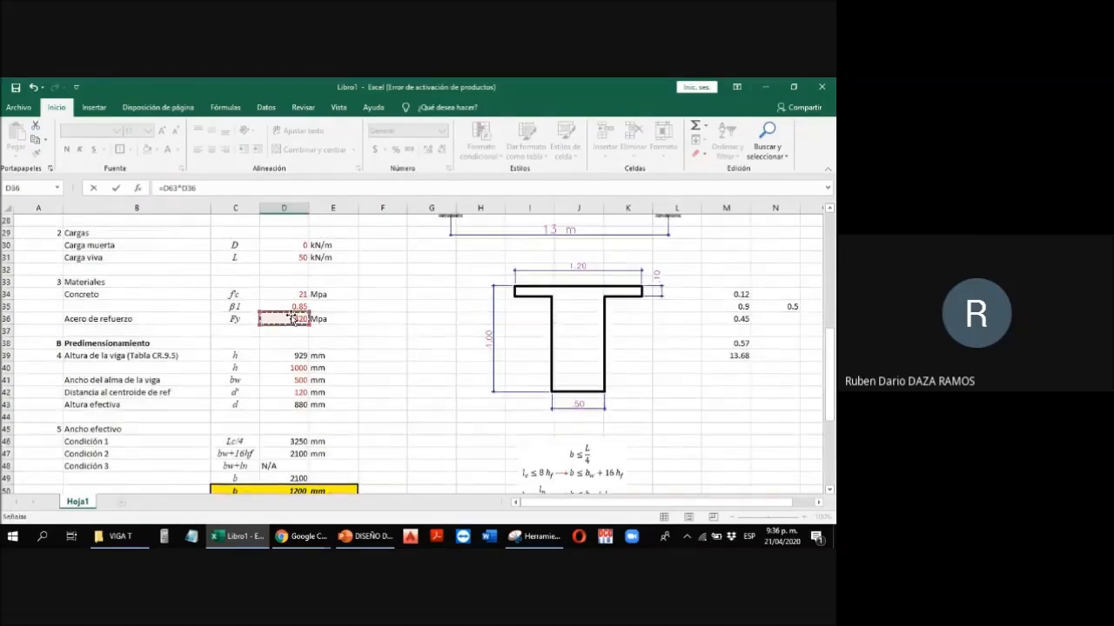
# Step: Complete the D64 formula by multiplying by the lever arm (D43-D27/2), following the flowchart
pyautogui.write('*')
pyautogui.scroll(7, 288, 334)
pyautogui.scroll(2, 288, 334)
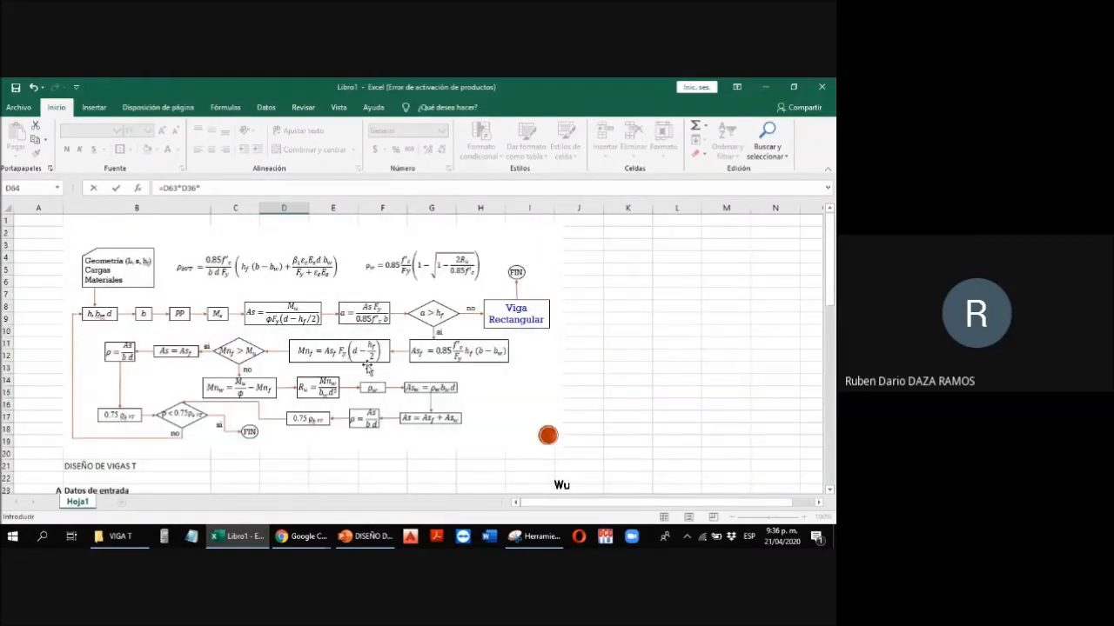
pyautogui.scroll(-8, 369, 368)
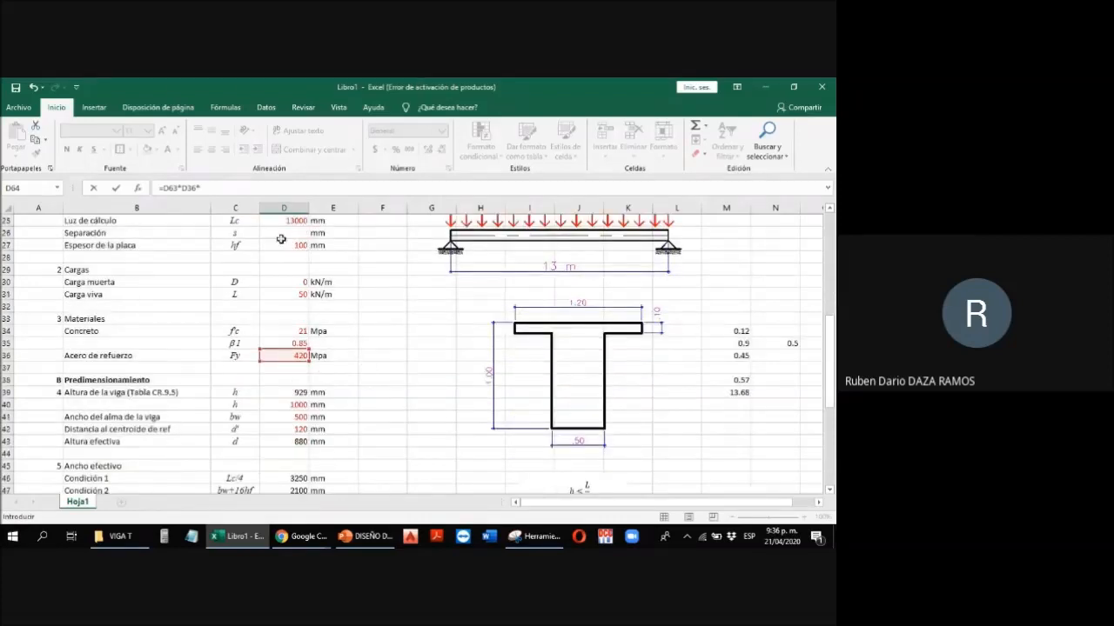
pyautogui.click(239, 188)
pyautogui.write('(')
pyautogui.click(296, 441)
pyautogui.write('-')
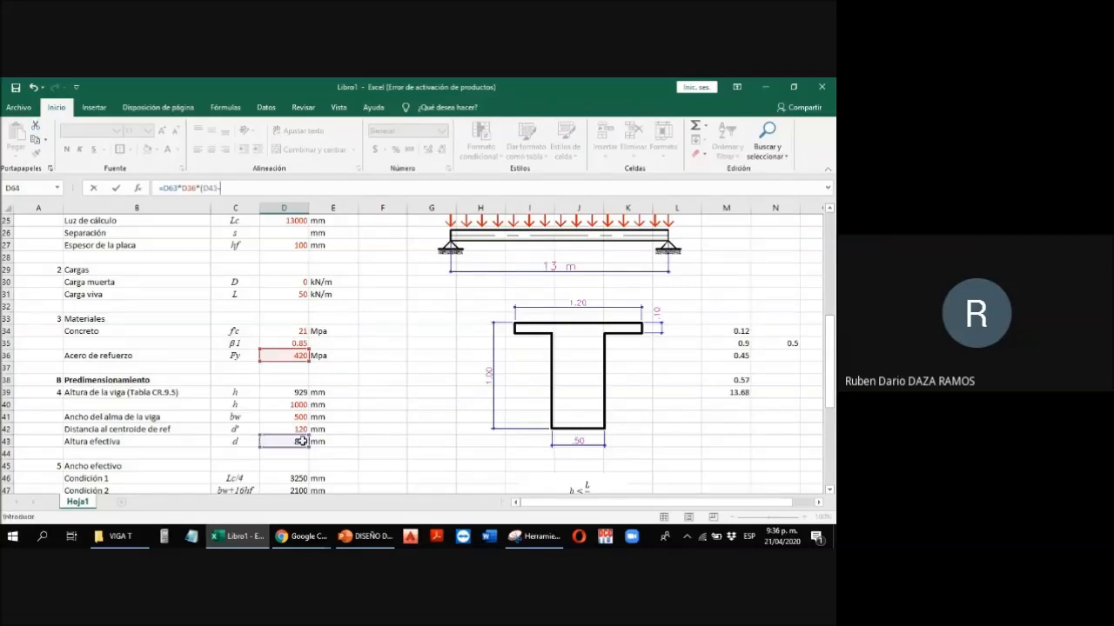
pyautogui.click(296, 244)
pyautogui.write('/2')
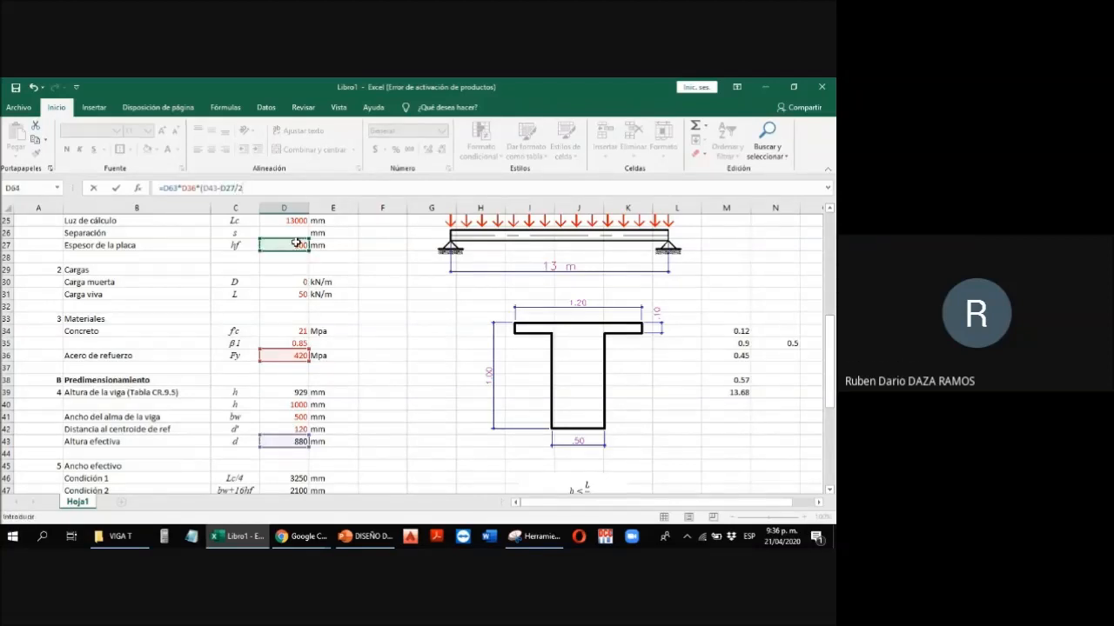
pyautogui.write(')')
pyautogui.press('Return')
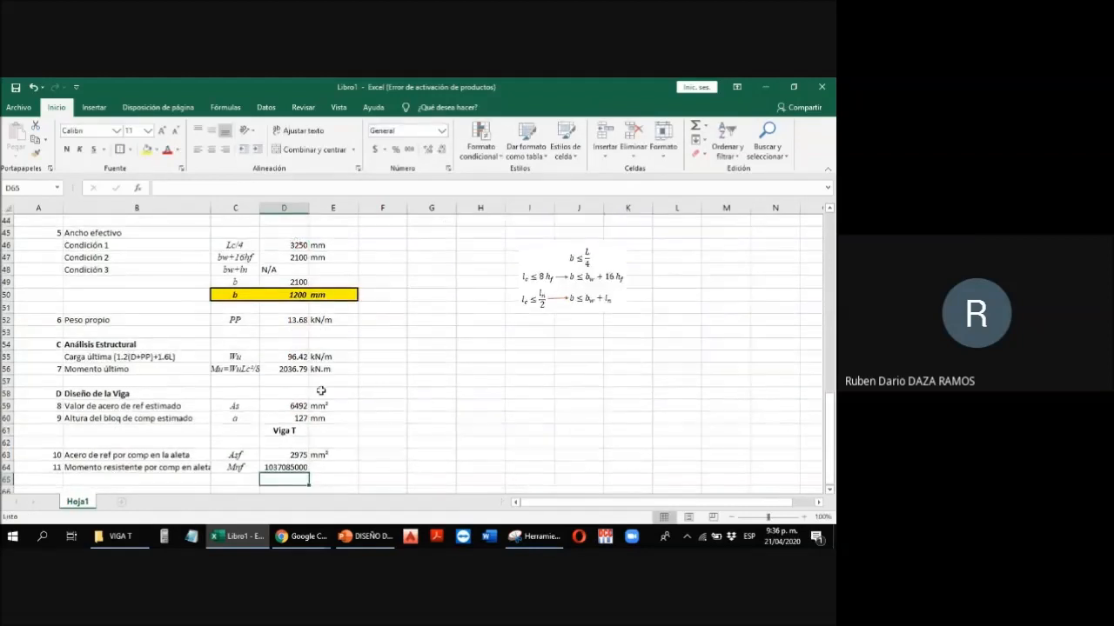
# Step: Enter the unit N.mm in E64 for the flange resisting moment
pyautogui.click(324, 470)
pyautogui.write('N.mm')
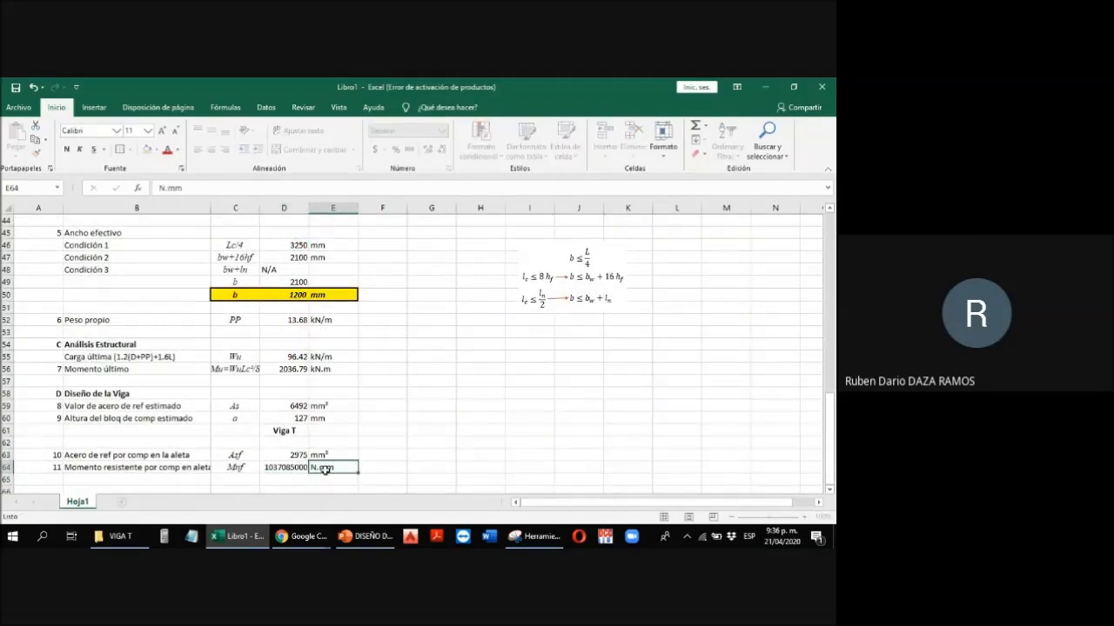
pyautogui.press('Return')
# Step: Convert the flange resisting moment to kN.m in D65 with the formula =D64/1e6
pyautogui.press('Left')
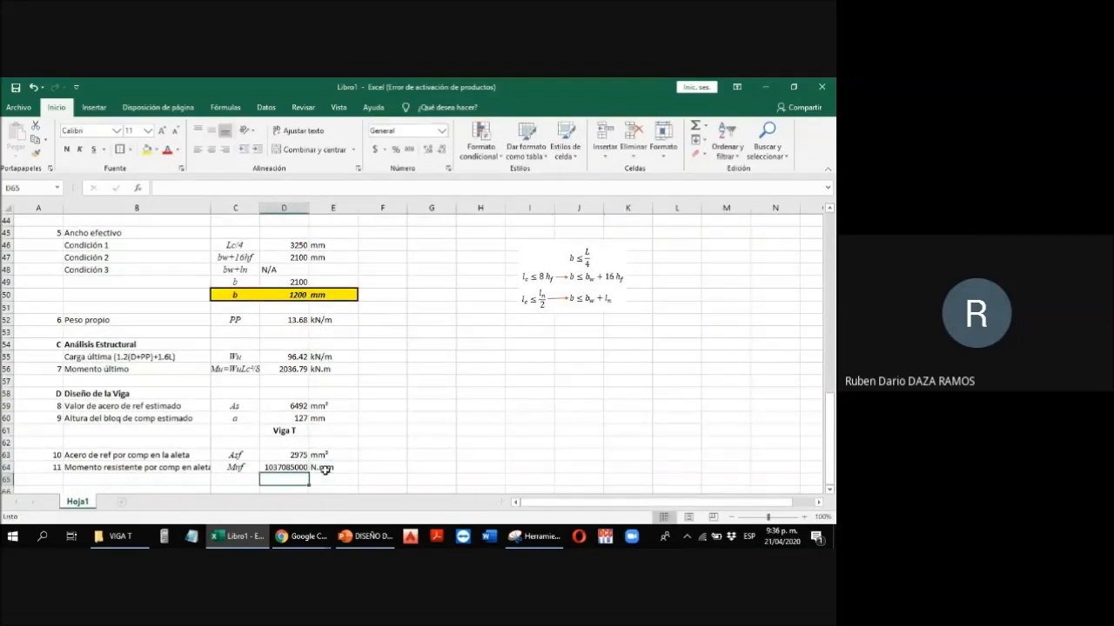
pyautogui.write('=D64/1')
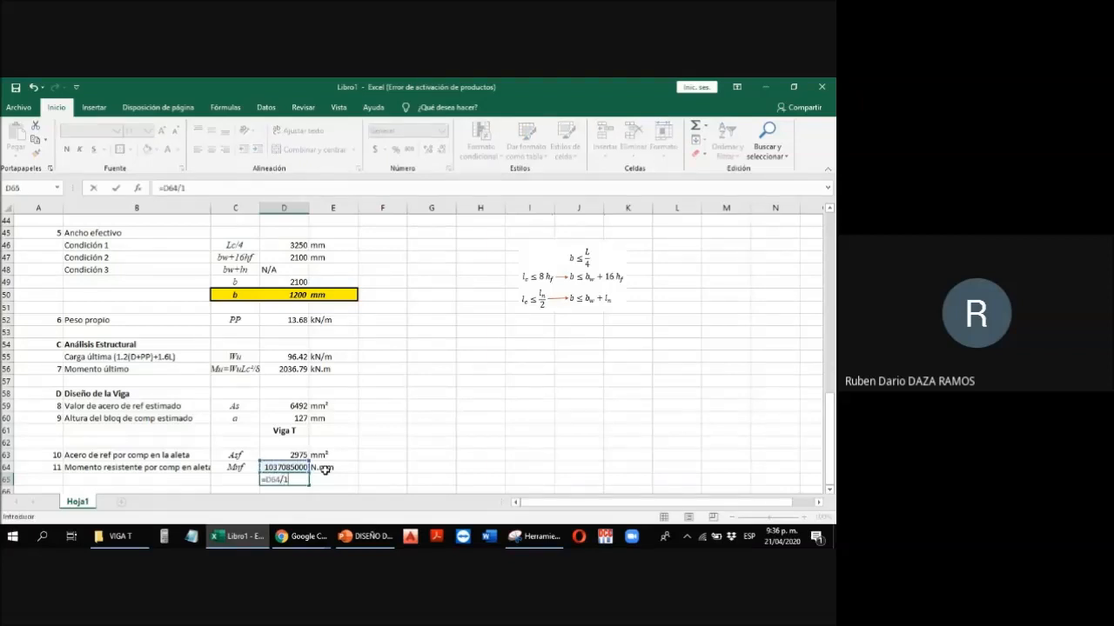
pyautogui.write('e6')
pyautogui.press('Return')
pyautogui.write('1')
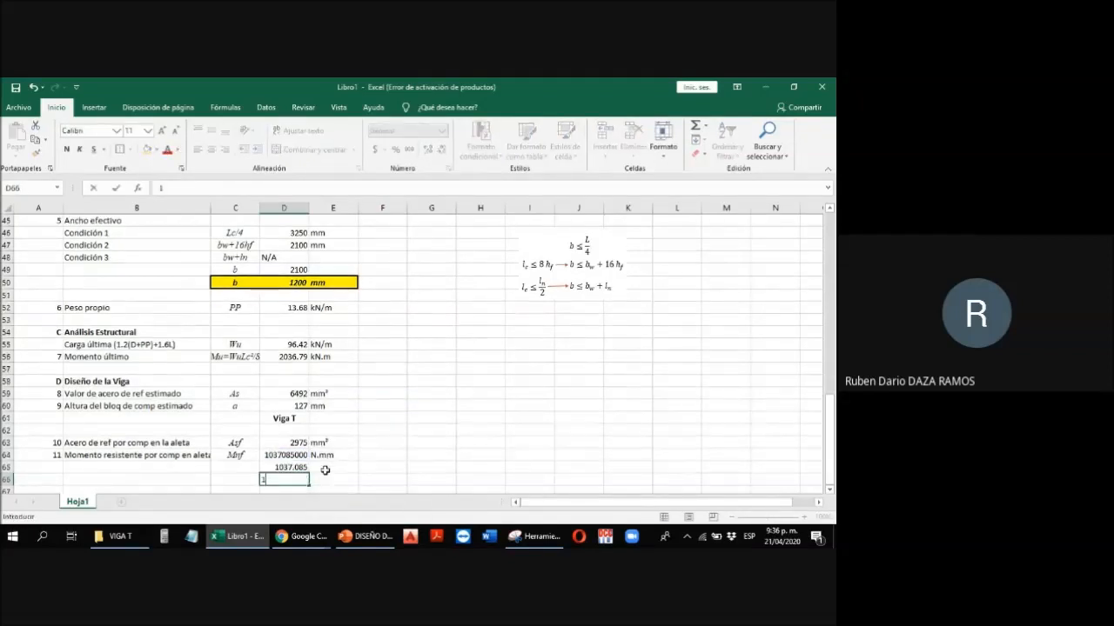
pyautogui.press('Escape')
# Step: Enter the unit kN.m in E65 and apply the Number format to the converted moment in D65
pyautogui.click(324, 469)
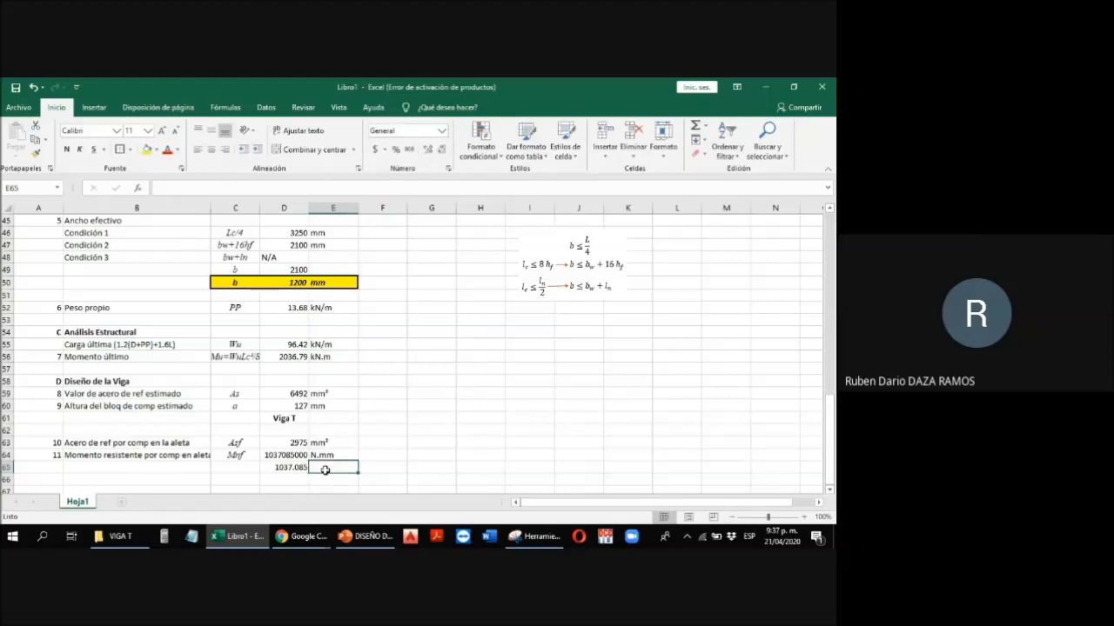
pyautogui.write('kN.m')
pyautogui.press('Return')
pyautogui.press('Up')
pyautogui.press('Left')
pyautogui.click(442, 150)
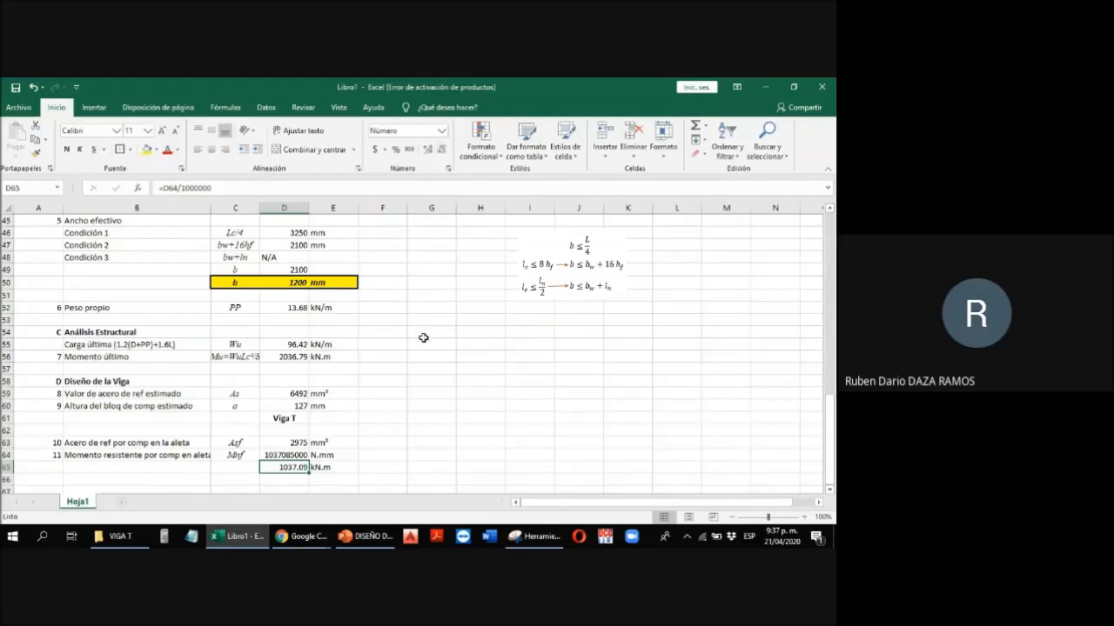
# Step: Begin an IF formula in D66 that tests D65>D56, following the flowchart's Mnf > Mu check
pyautogui.scroll(-2, 423, 338)
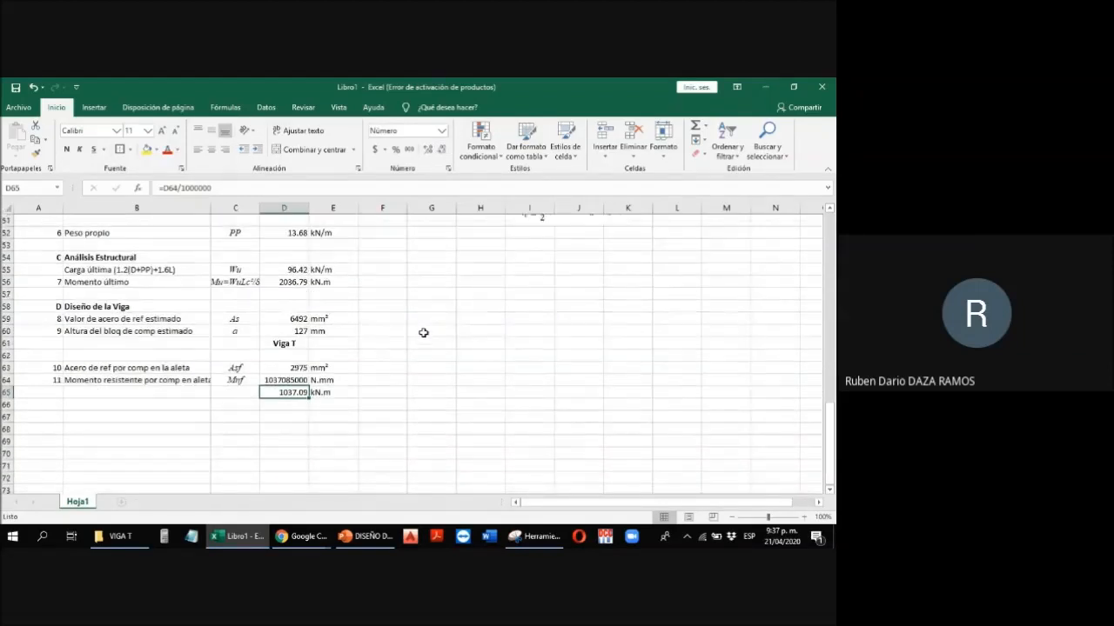
pyautogui.click(235, 380)
pyautogui.click(283, 403)
pyautogui.scroll(10, 412, 388)
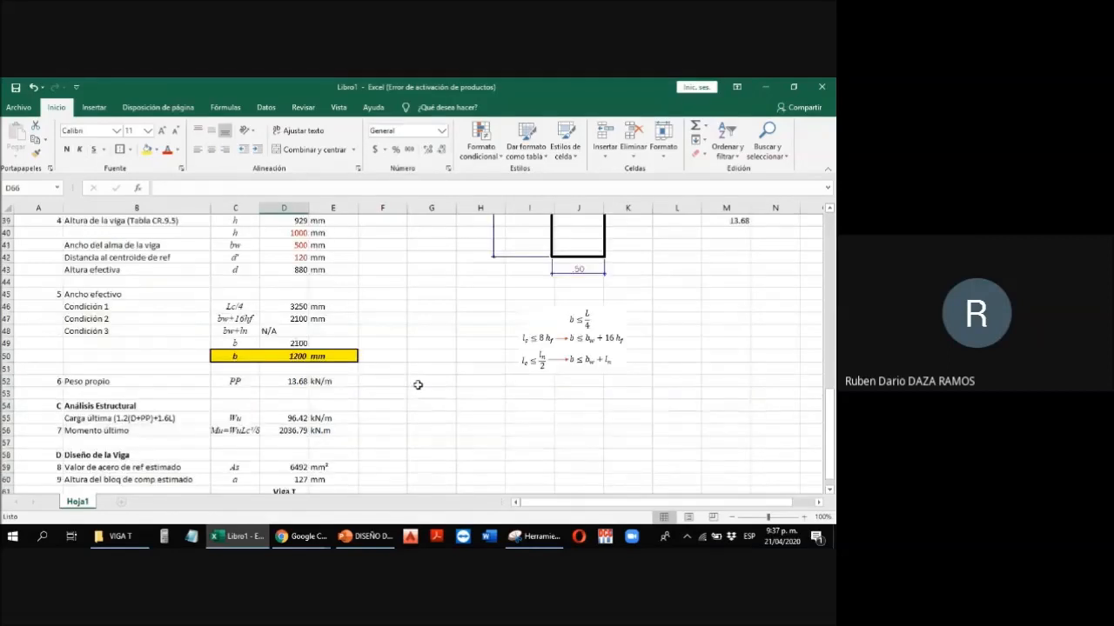
pyautogui.scroll(5, 370, 323)
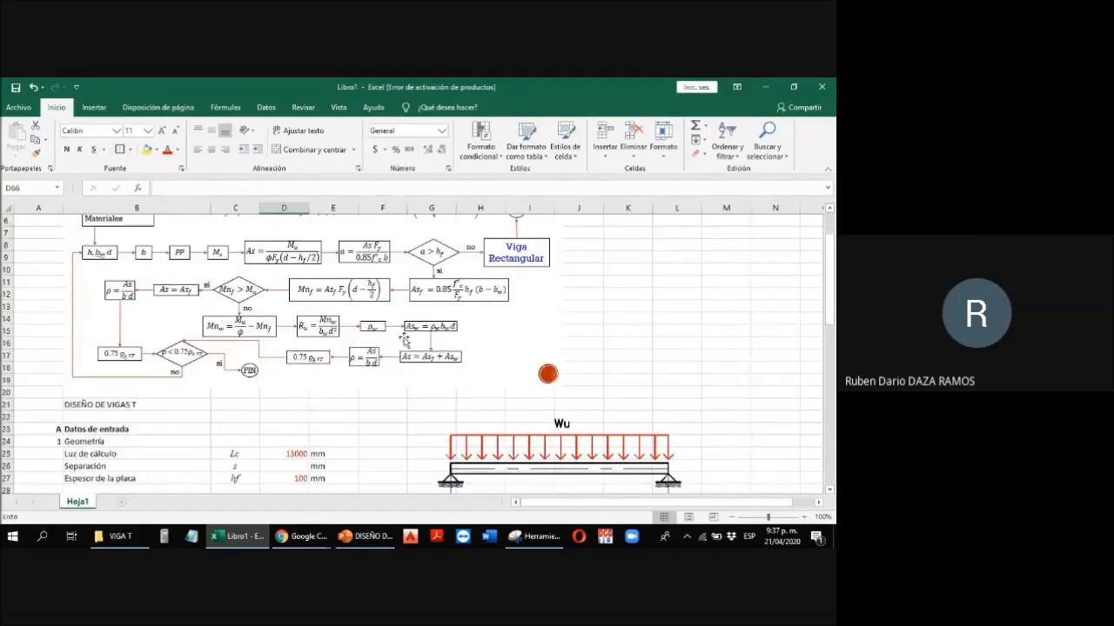
pyautogui.scroll(-13, 419, 339)
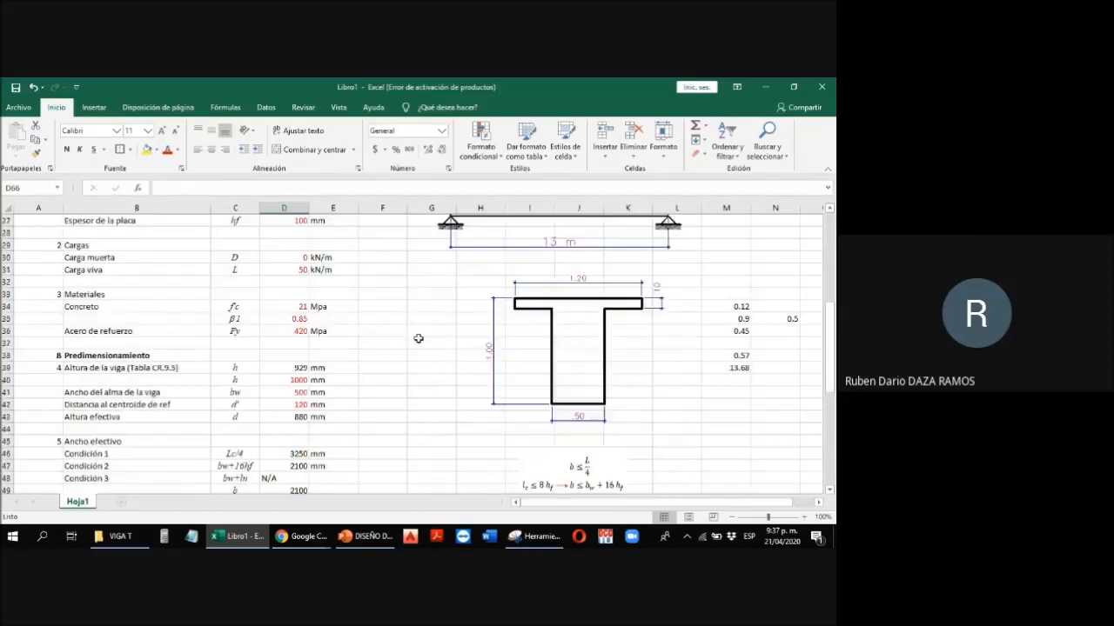
pyautogui.scroll(-1, 418, 338)
pyautogui.write('=')
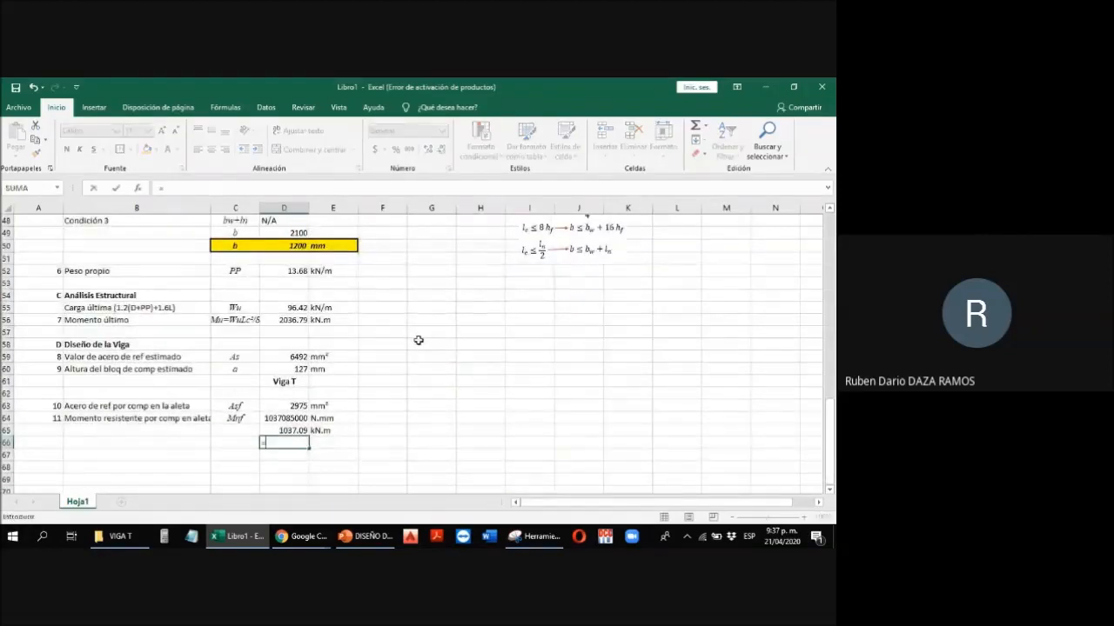
pyautogui.write('si')
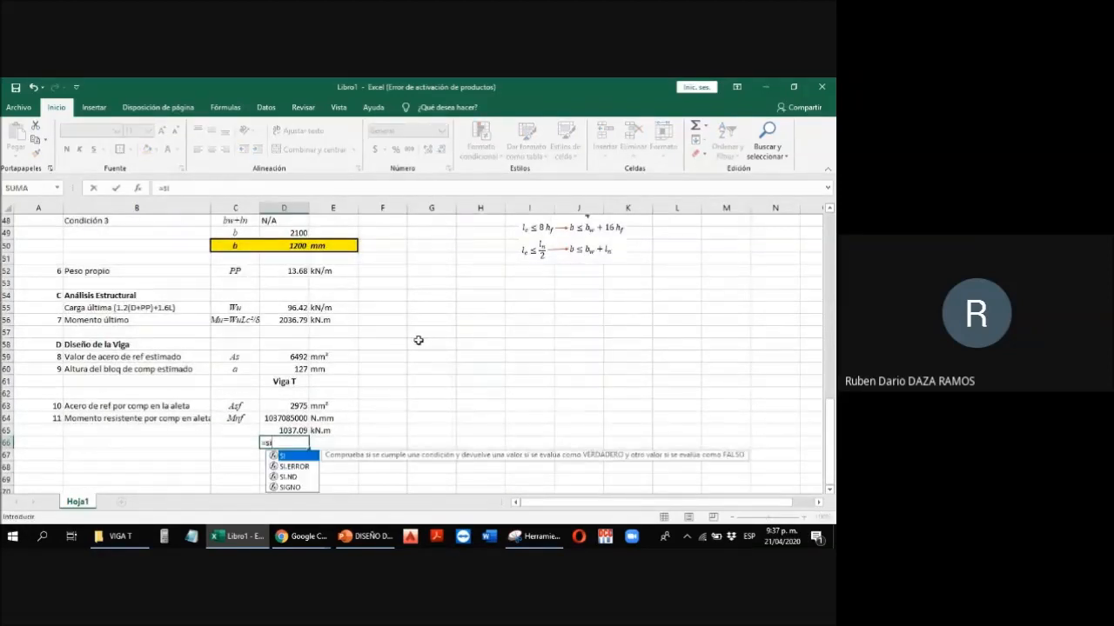
pyautogui.write('(')
pyautogui.press('Up')
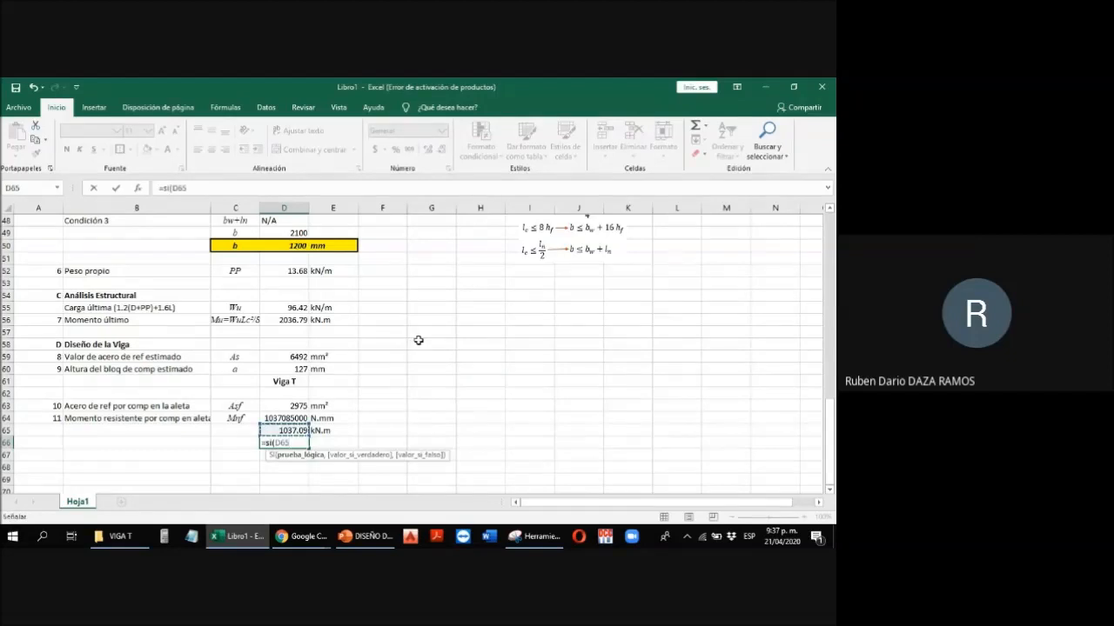
pyautogui.write('>')
pyautogui.click(293, 320)
pyautogui.write(',')
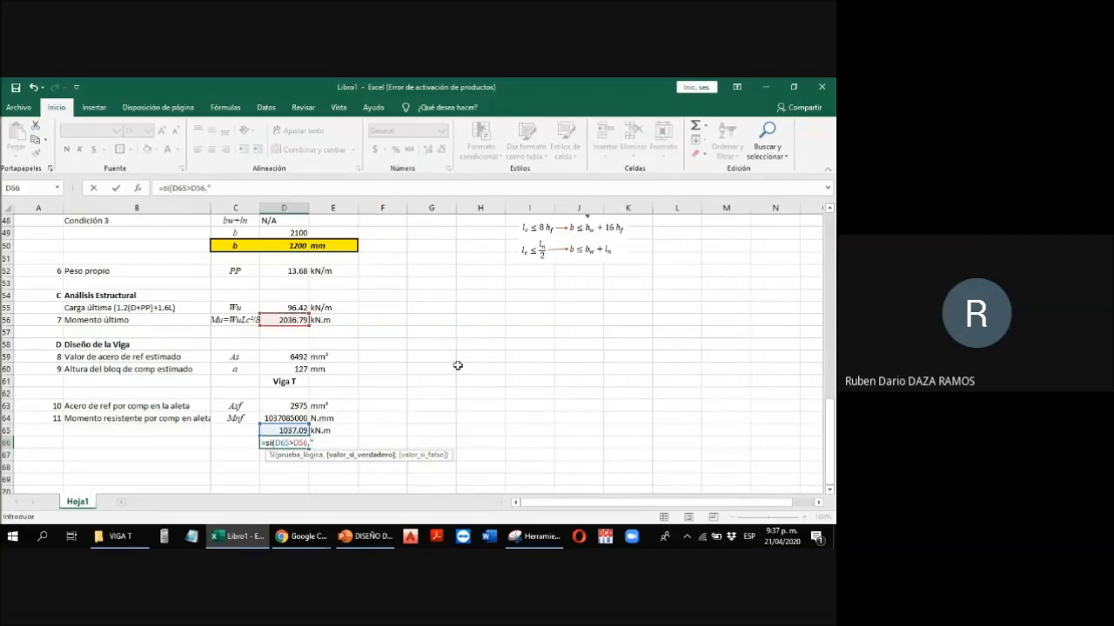
# Step: Complete the D66 formula with "Suficiente acero. As = Asf" as the true result and "Calcular Mnw" as the false result
pyautogui.write('"Suficiente acero')
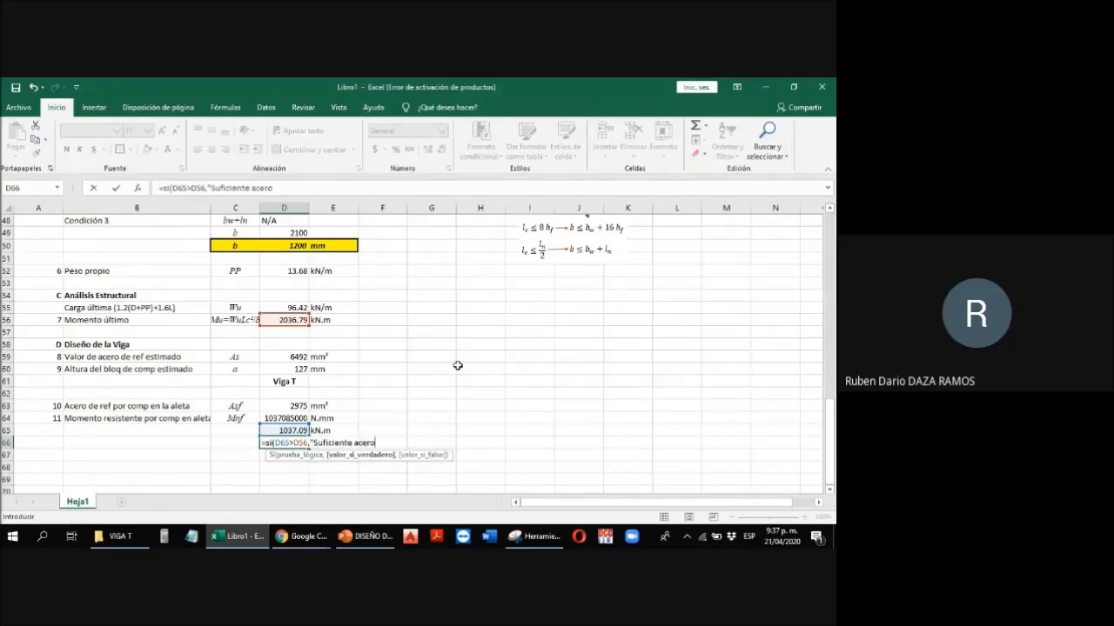
pyautogui.write('. As = Asf","Calcular Mnw"')
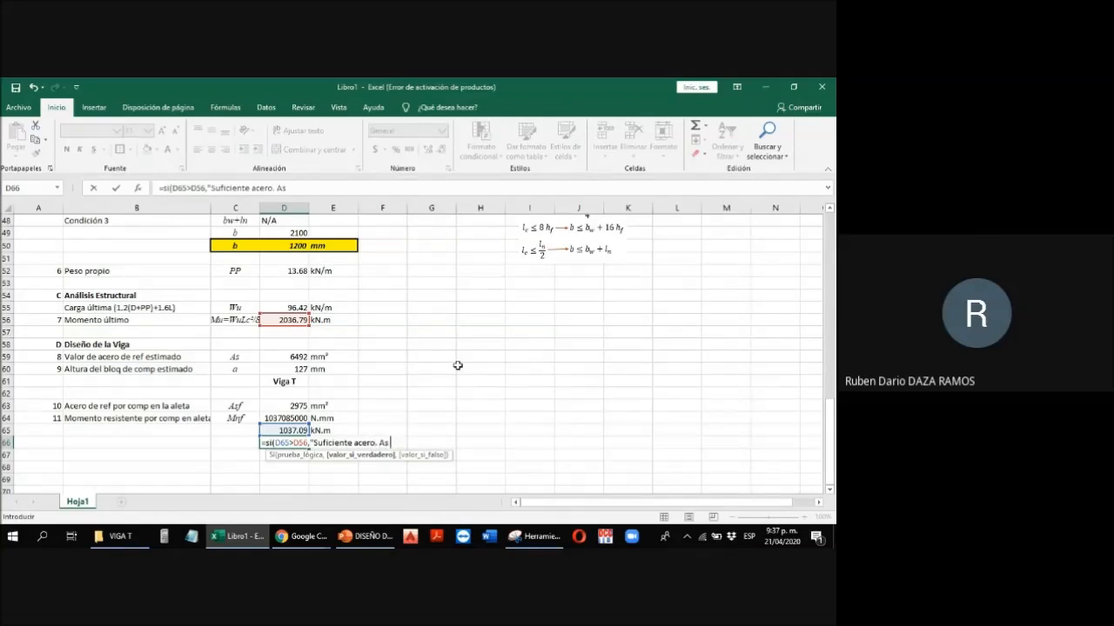
pyautogui.write(' = Asf",')
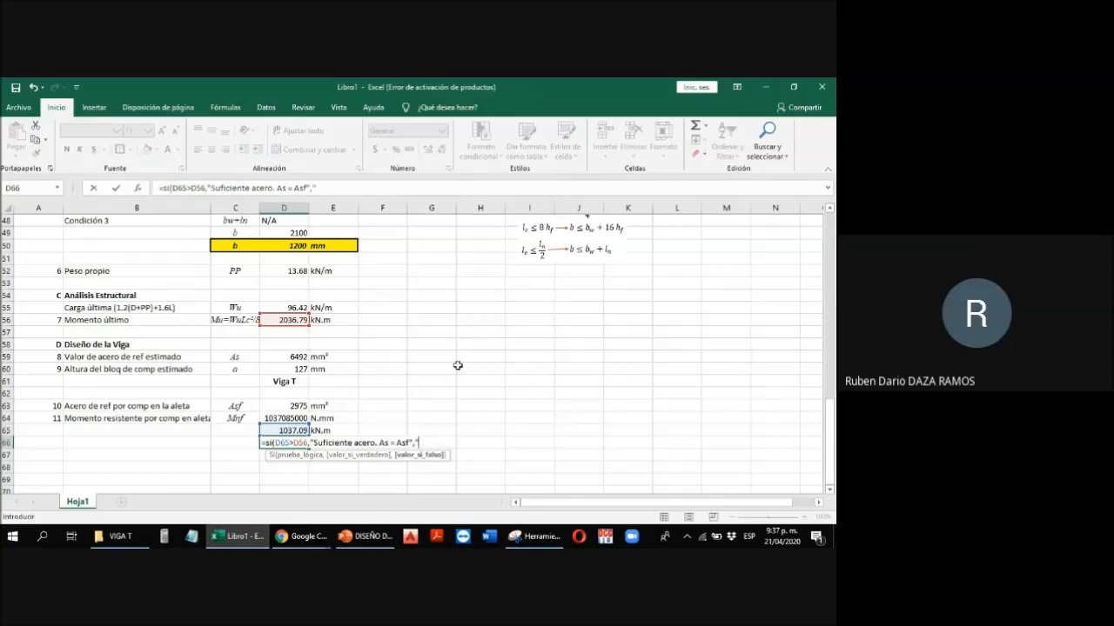
pyautogui.write('"Calcular Mnw')
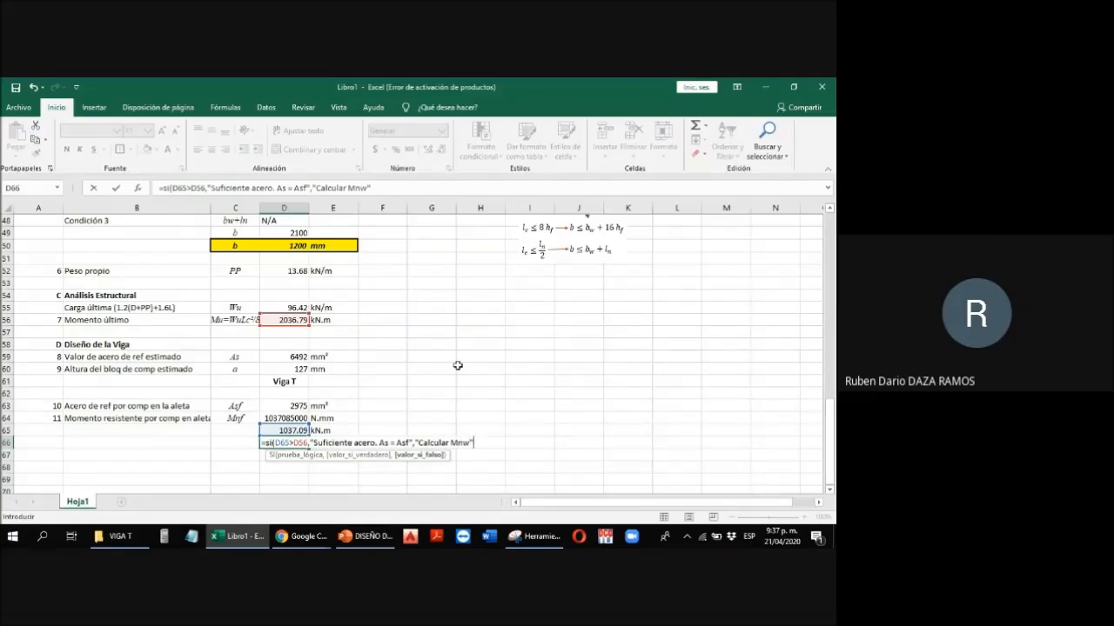
pyautogui.write('")')
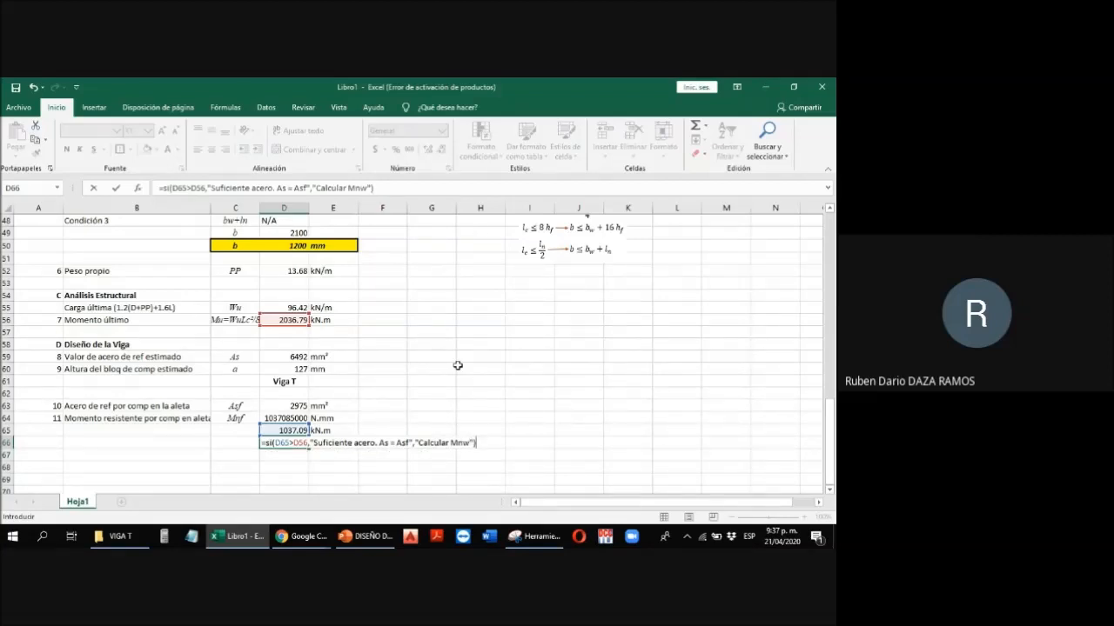
pyautogui.press('Return')
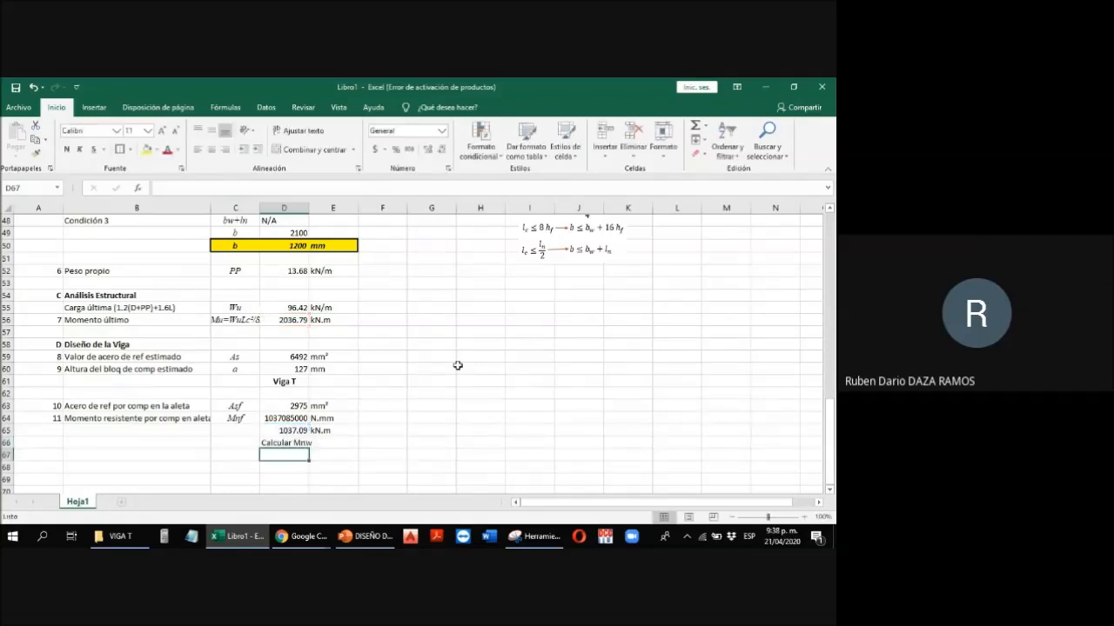
# Step: Make the moment check result in D66 bold and centred, matching the Viga T cell
pyautogui.press('Up')
pyautogui.hotkey('ctrl', 'n')
pyautogui.click(212, 150)
pyautogui.click(295, 381)
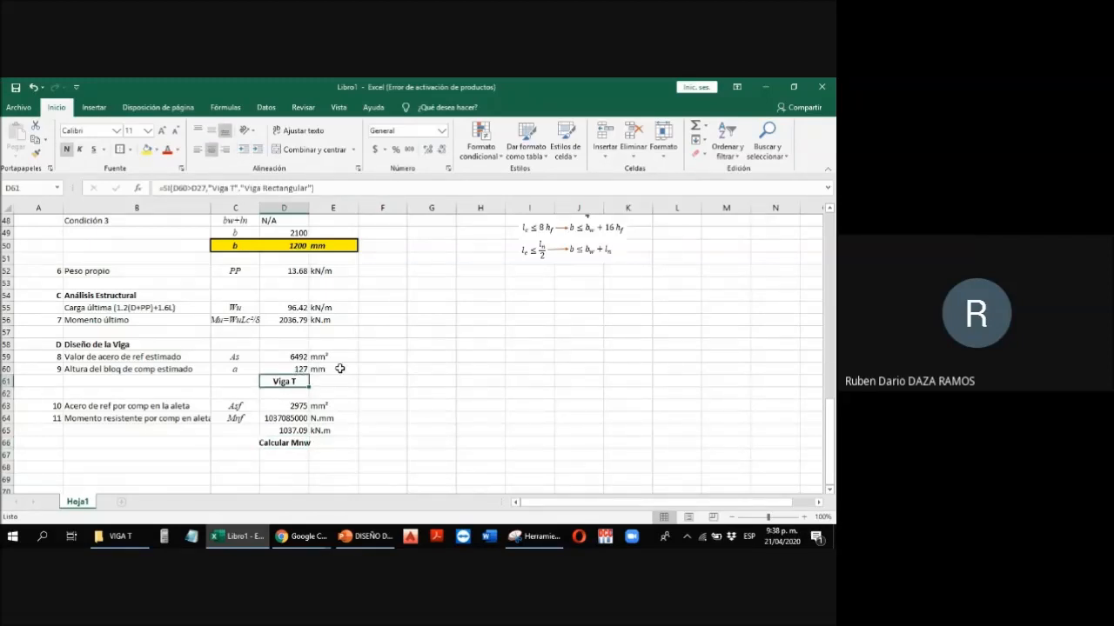
pyautogui.scroll(-2, 340, 369)
pyautogui.click(300, 368)
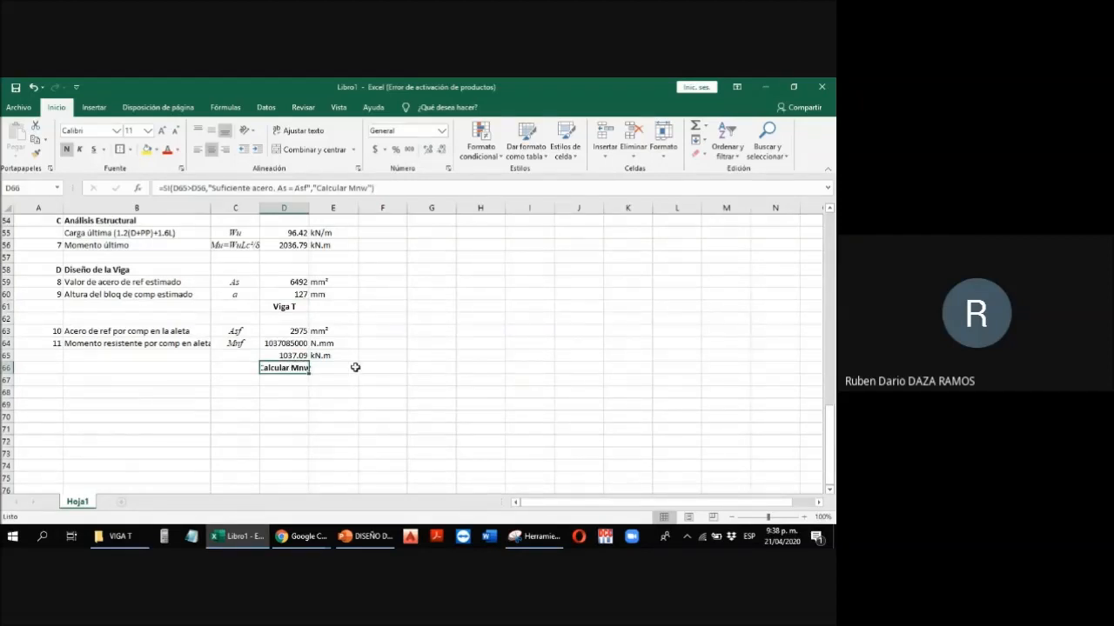
# Step: Add item number 12 in A68 and the label "Momento resistente por comp en alma" in B68
pyautogui.click(54, 391)
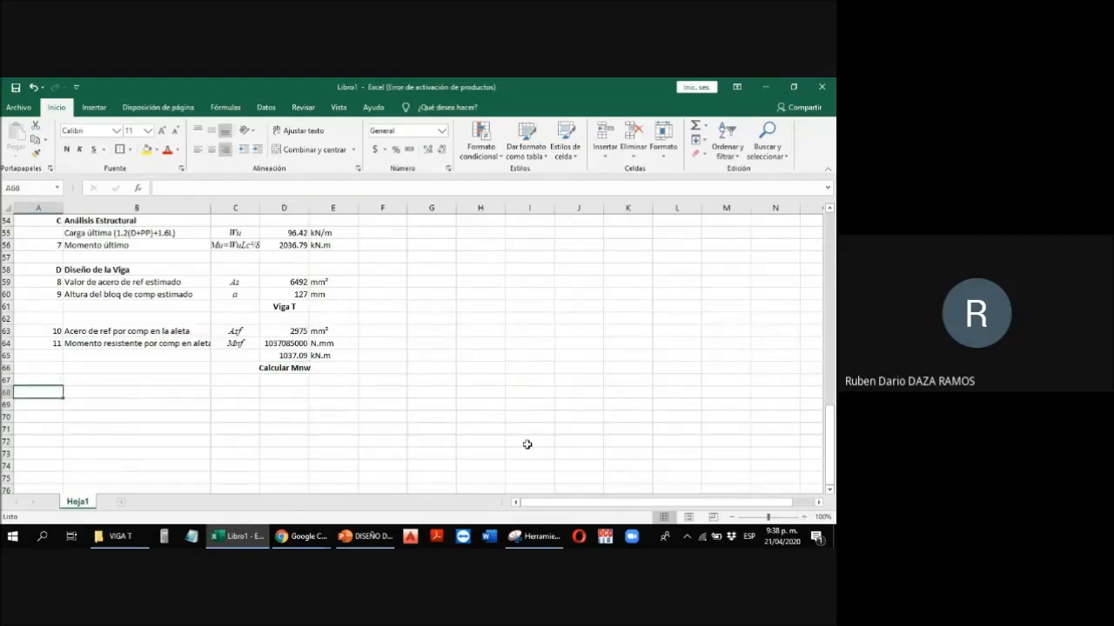
pyautogui.write('12')
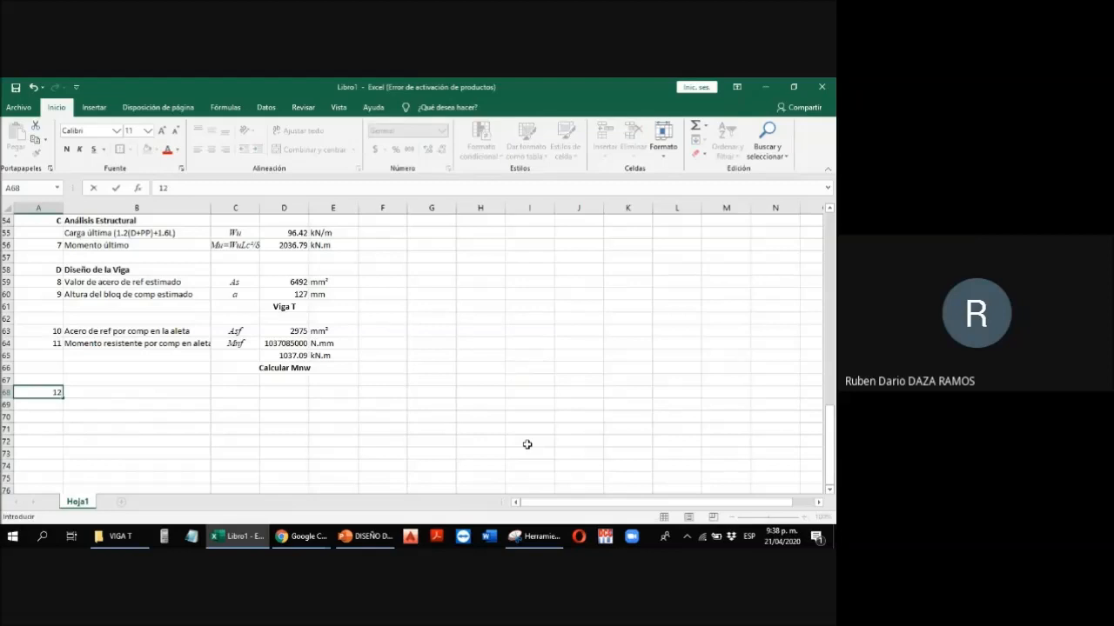
pyautogui.press('Return')
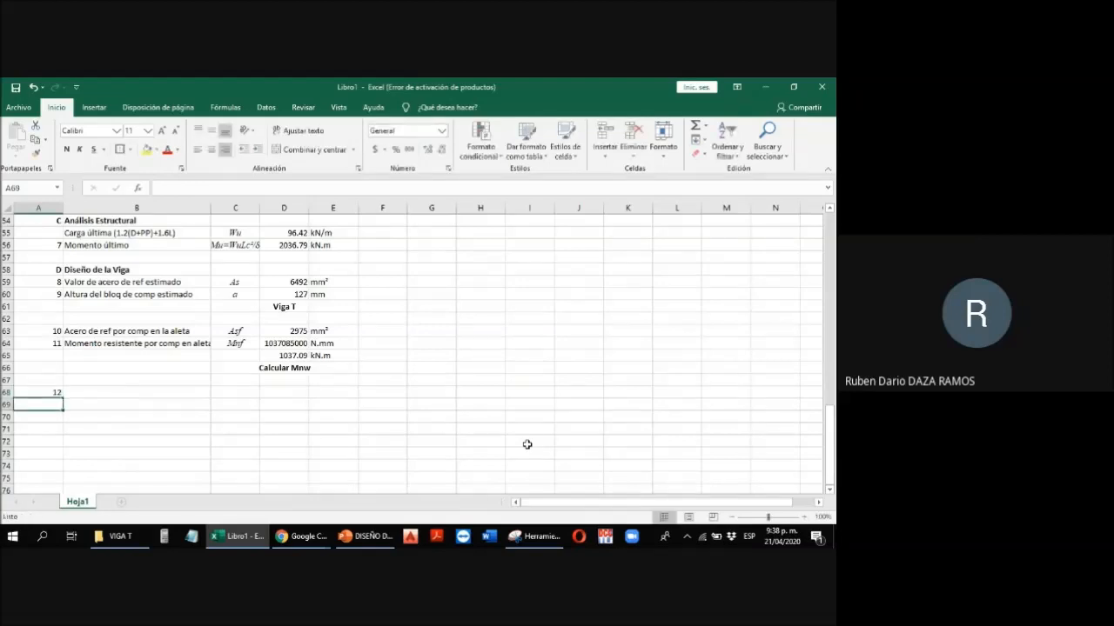
pyautogui.click(202, 393)
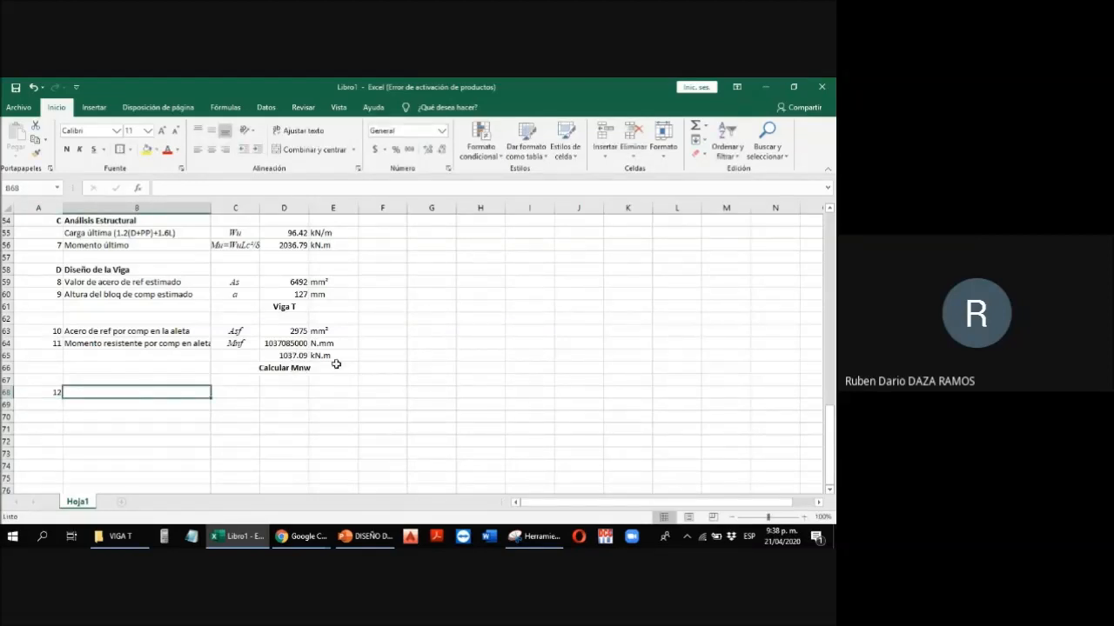
pyautogui.write('Momento')
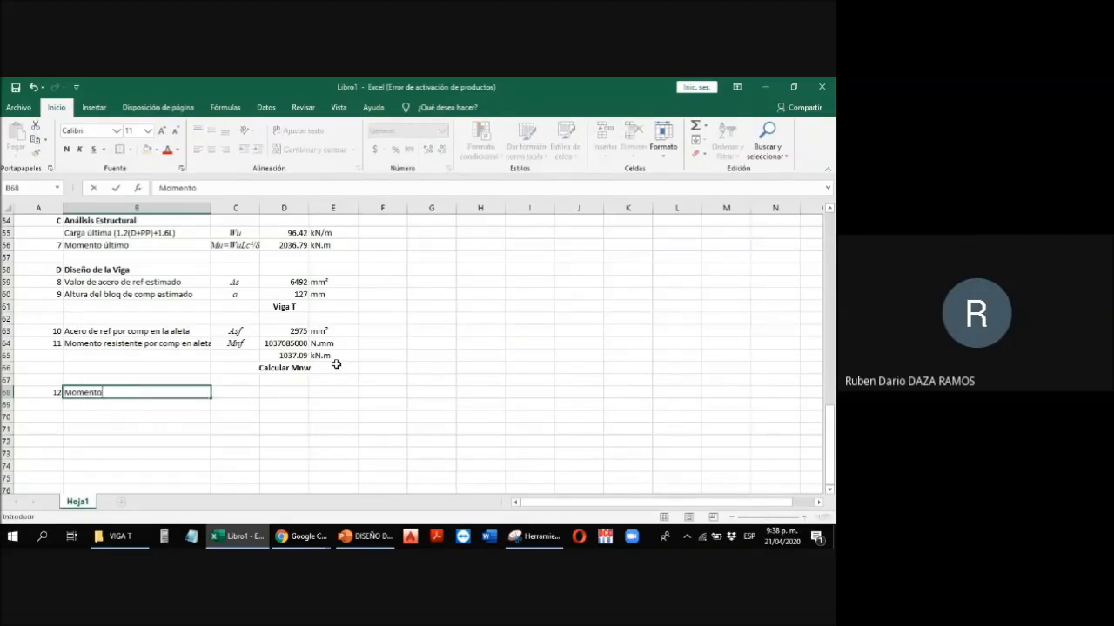
pyautogui.write(' resistente por comp en alma')
pyautogui.press('Return')
# Step: Enter the symbol Mnw in C68 for the web resisting moment
pyautogui.press('Up')
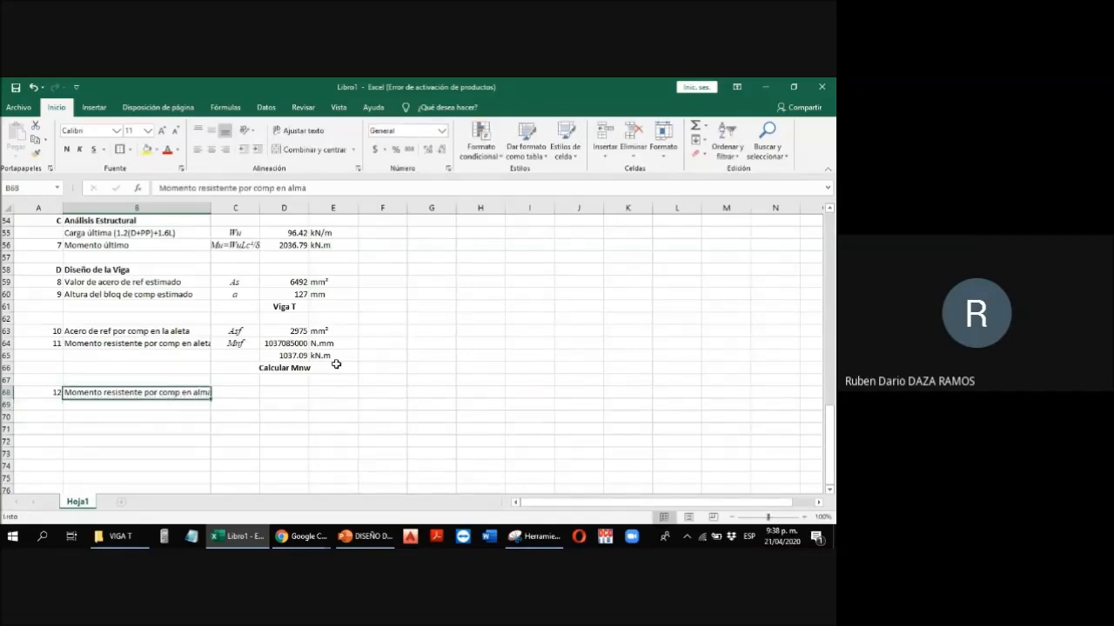
pyautogui.press('Right')
pyautogui.write('Mn')
pyautogui.press('BackSpace')
pyautogui.write('nw')
pyautogui.press('Return')
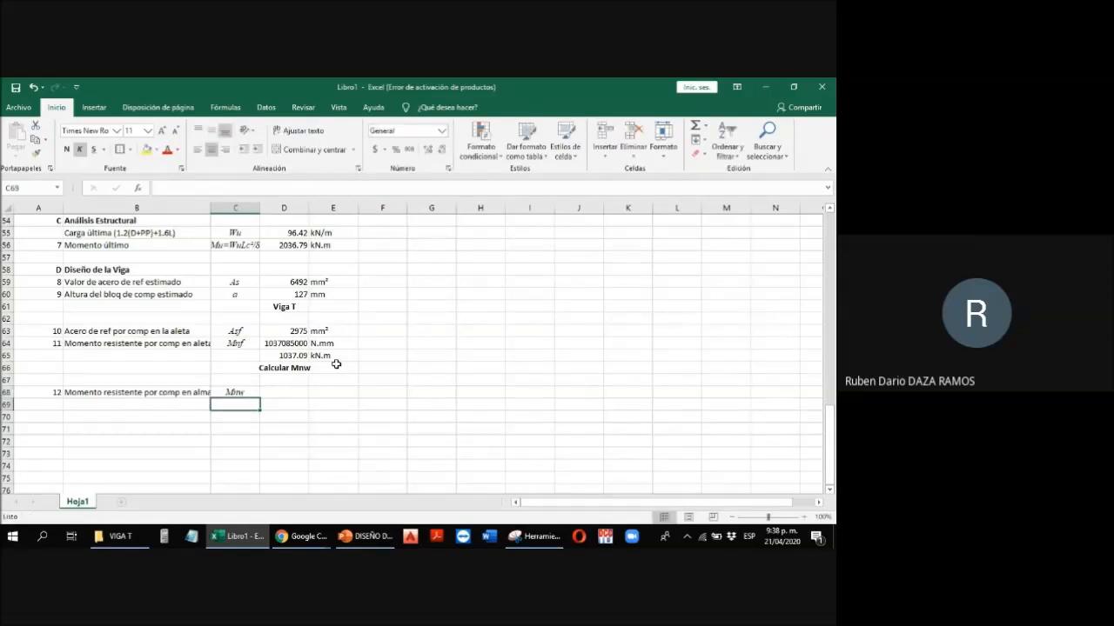
# Step: Calculate Mnw in D68 with =D56/.9-D65, following the flowchart expression Mu/φ - Mnf
pyautogui.press('Up')
pyautogui.press('Right')
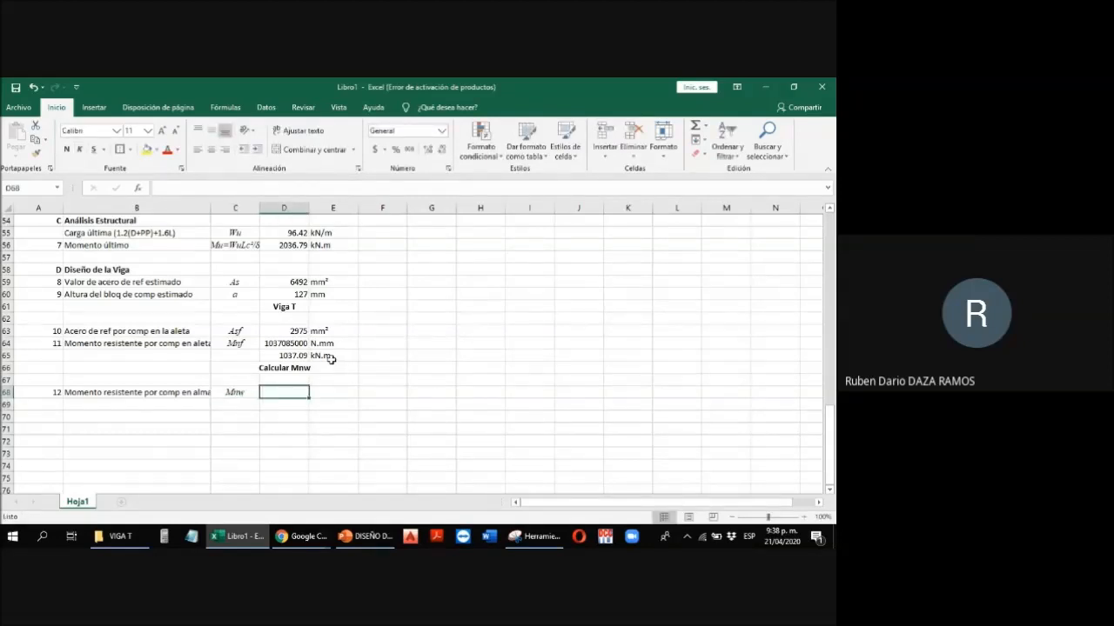
pyautogui.scroll(15, 332, 359)
pyautogui.scroll(3, 307, 348)
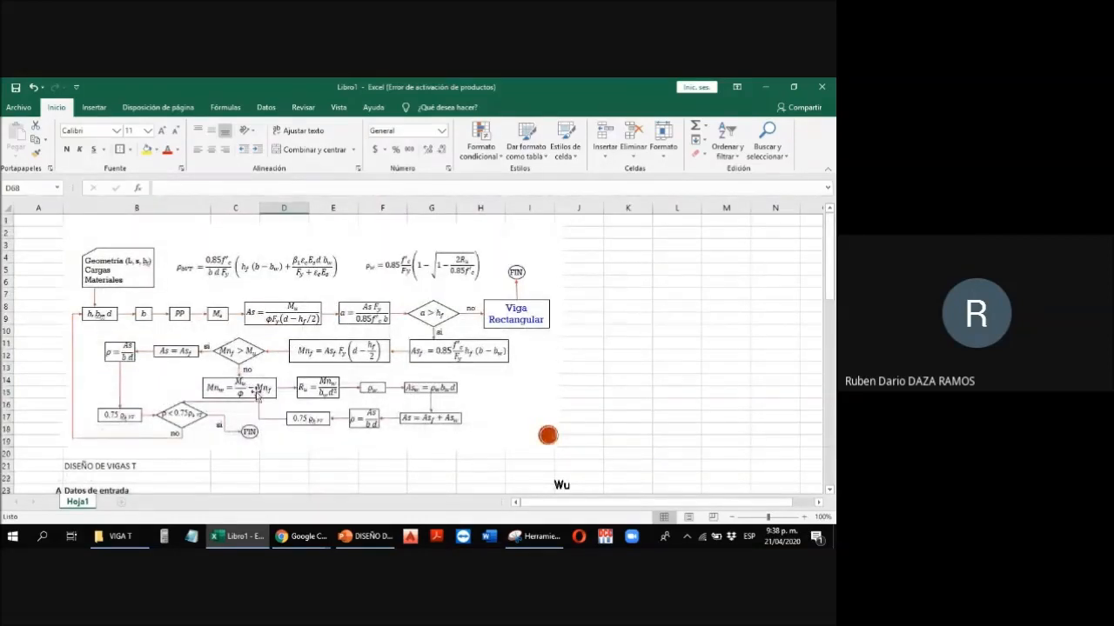
pyautogui.scroll(-3, 291, 379)
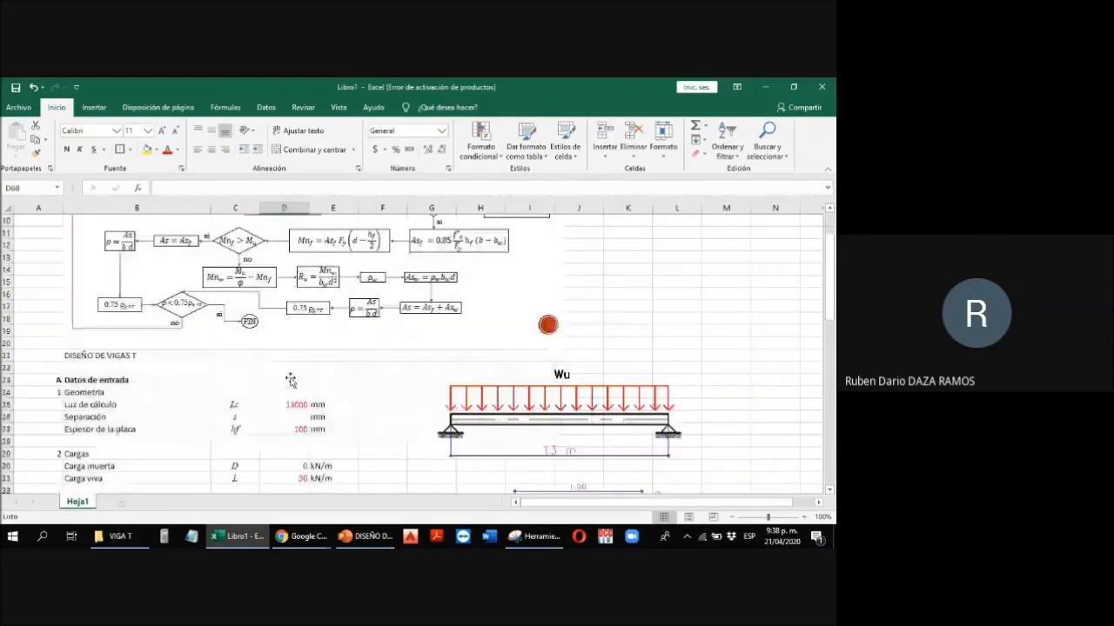
pyautogui.scroll(-15, 367, 369)
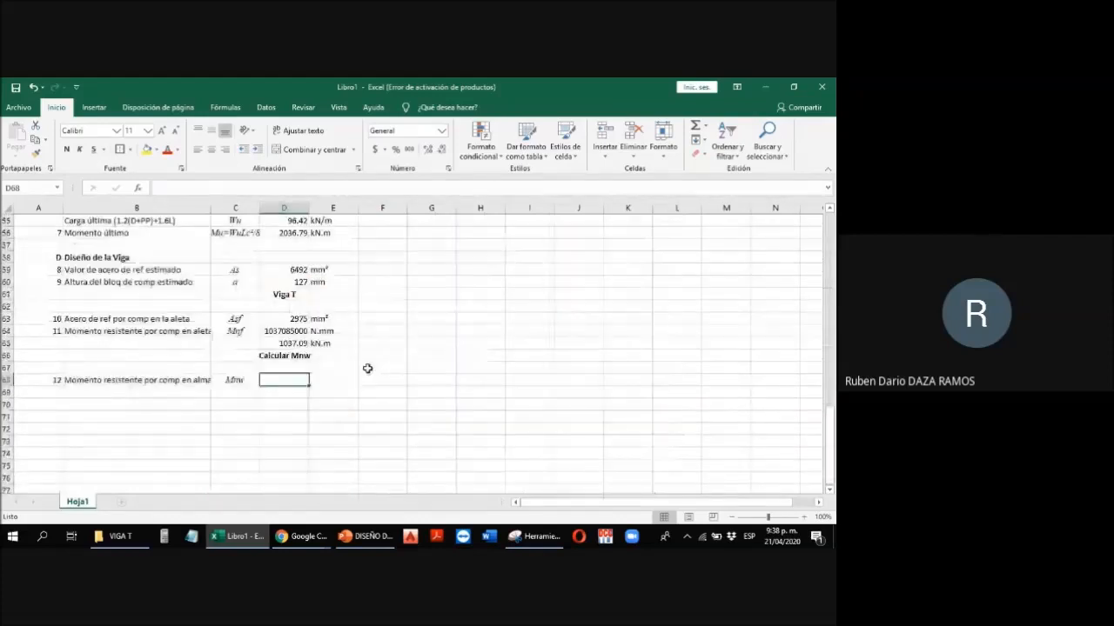
pyautogui.write('=')
pyautogui.scroll(3, 296, 363)
pyautogui.click(290, 270)
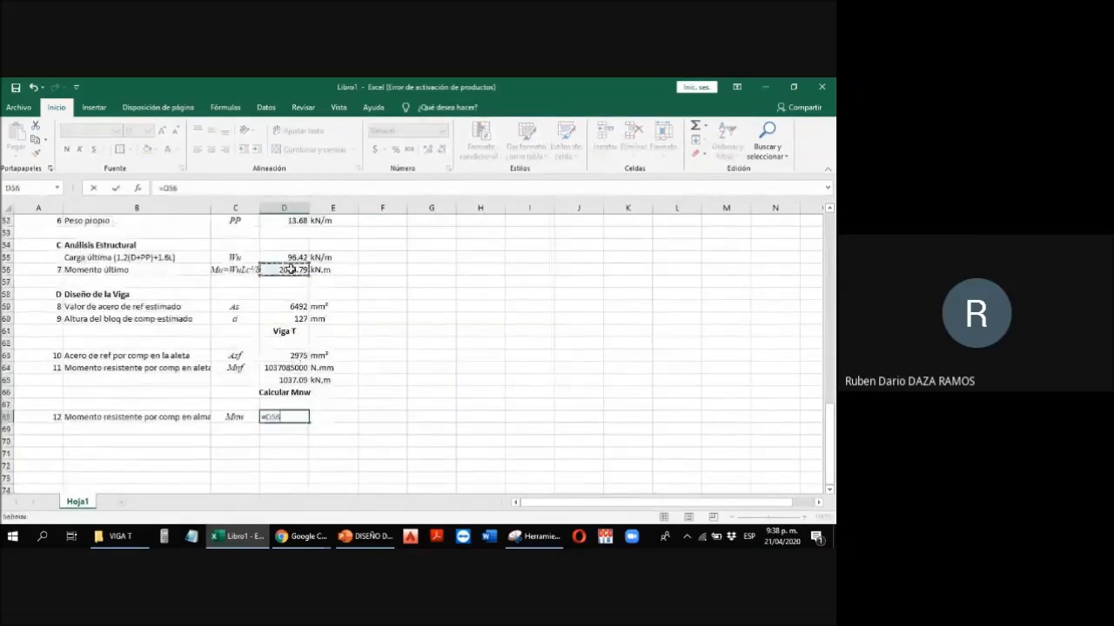
pyautogui.write('/.9-')
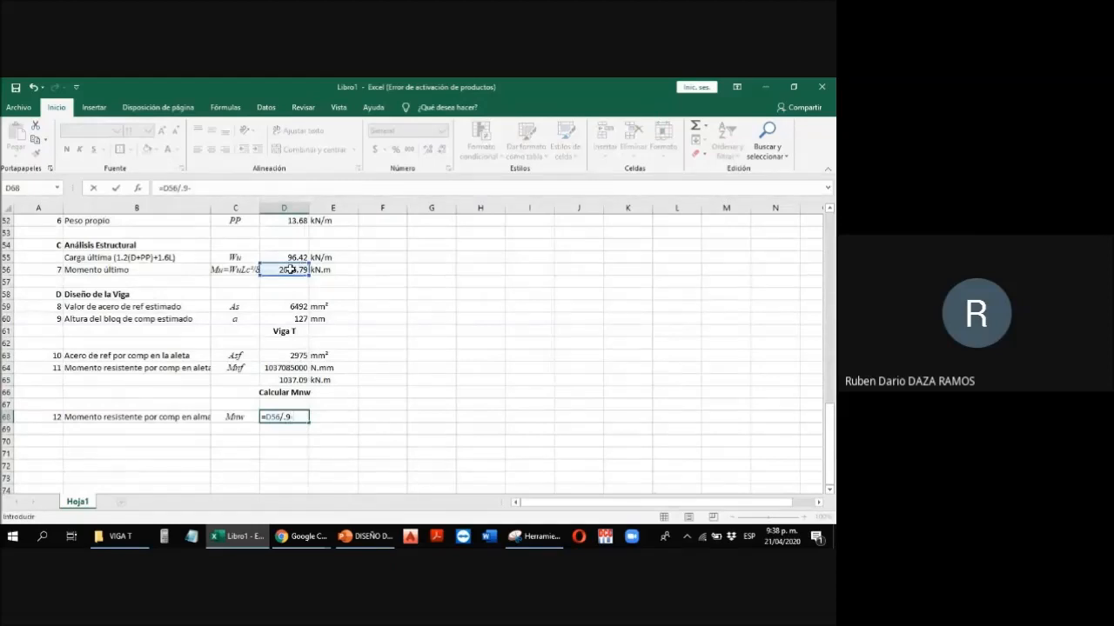
pyautogui.click(291, 380)
pyautogui.hotkey('ctrl', 'Return')
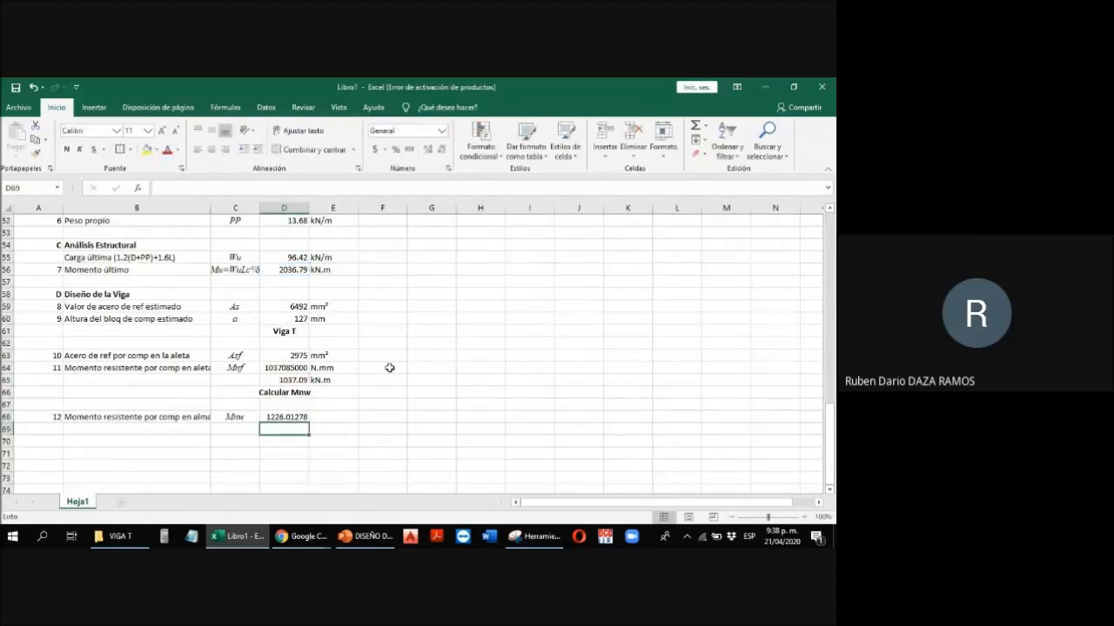
# Step: Display the Mnw result in D68 with two decimals
pyautogui.click(441, 150)
pyautogui.click(441, 150)
pyautogui.click(441, 150)
pyautogui.click(441, 150)
pyautogui.click(441, 150)
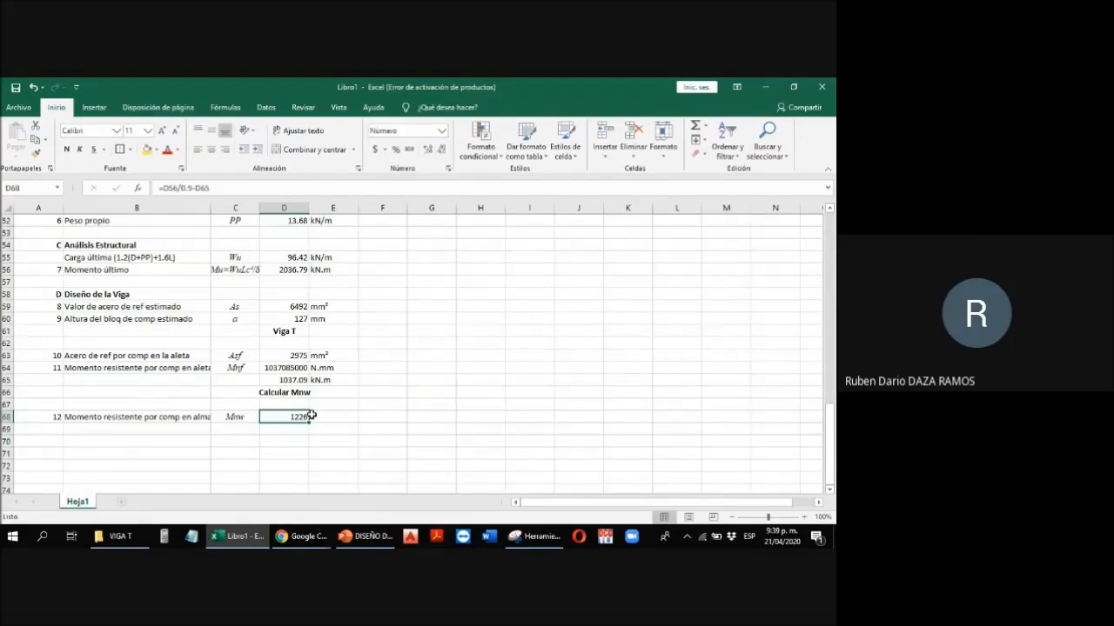
pyautogui.click(428, 151)
pyautogui.click(428, 151)
# Step: Enter the unit kN.m in E68 beside the Mnw value
pyautogui.click(335, 420)
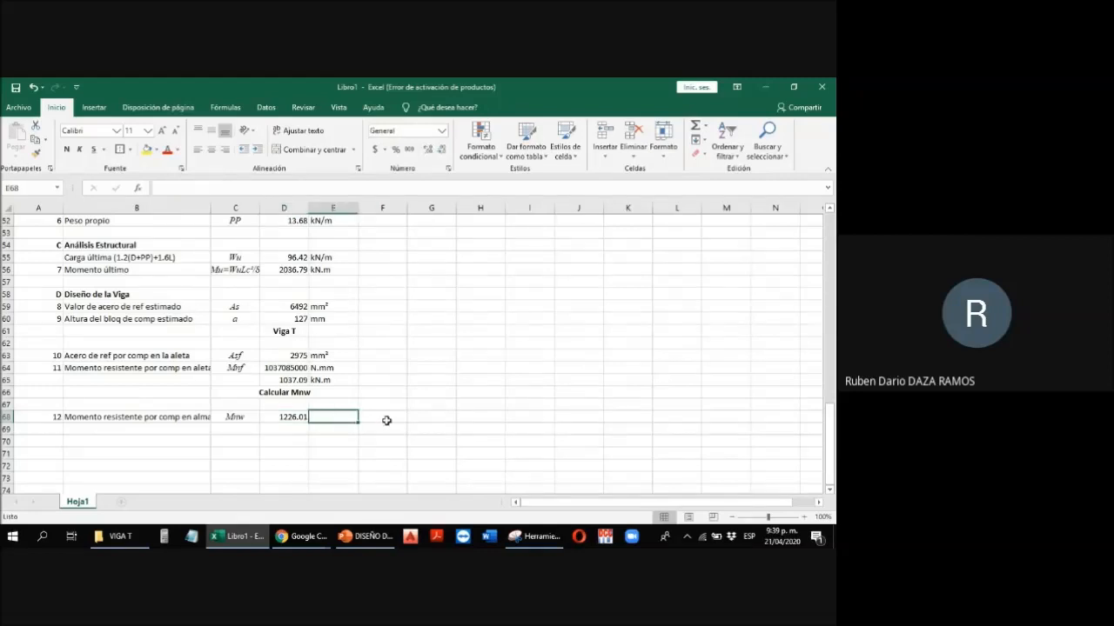
pyautogui.write('kN')
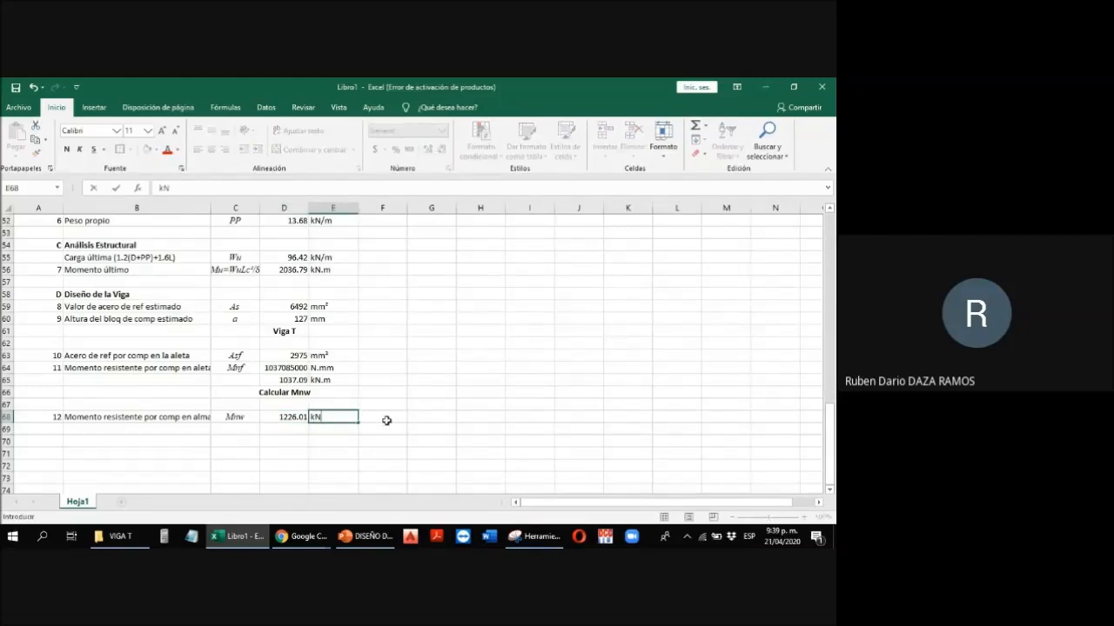
pyautogui.write('.m')
pyautogui.press('Return')
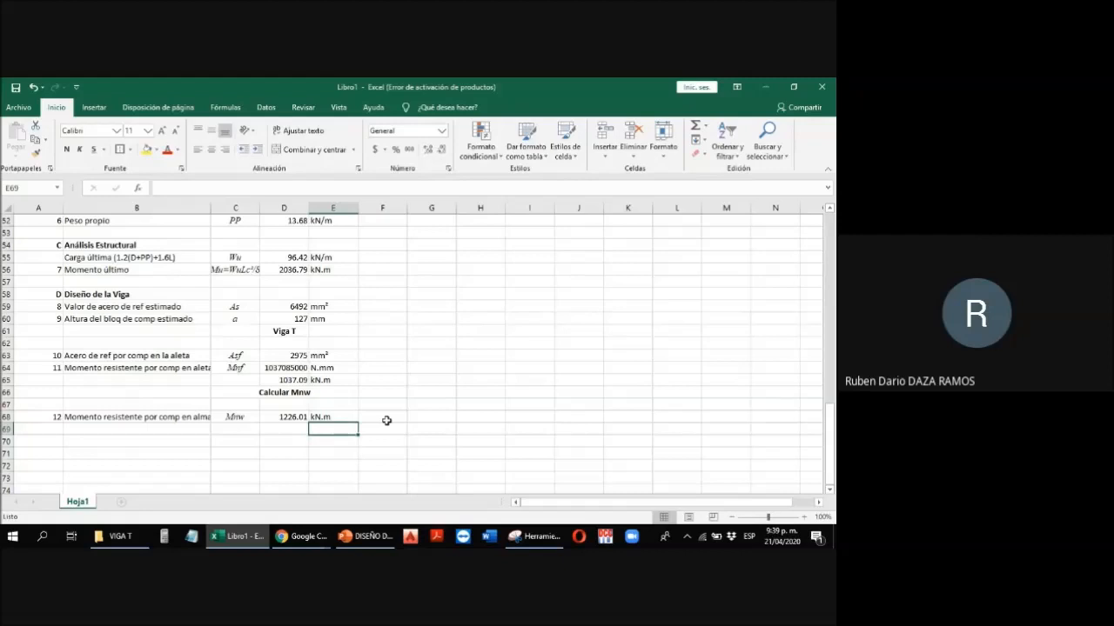
# Step: Following the flowchart, enter the label "Cálculo de Ru" in B69 and the symbol Ru in C69
pyautogui.scroll(16, 375, 390)
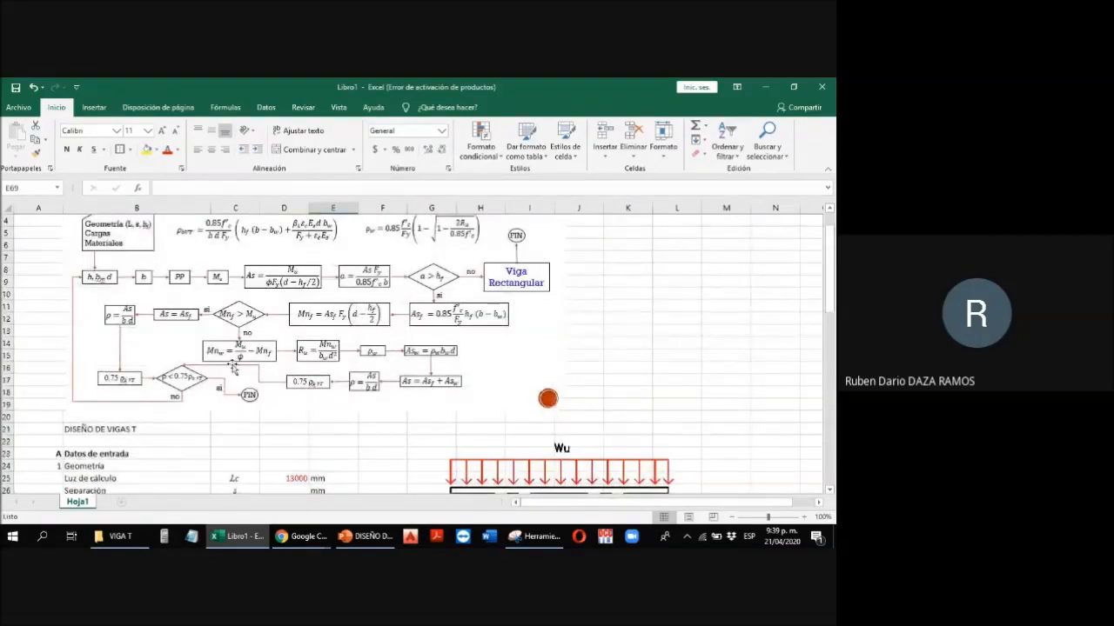
pyautogui.scroll(-12, 230, 357)
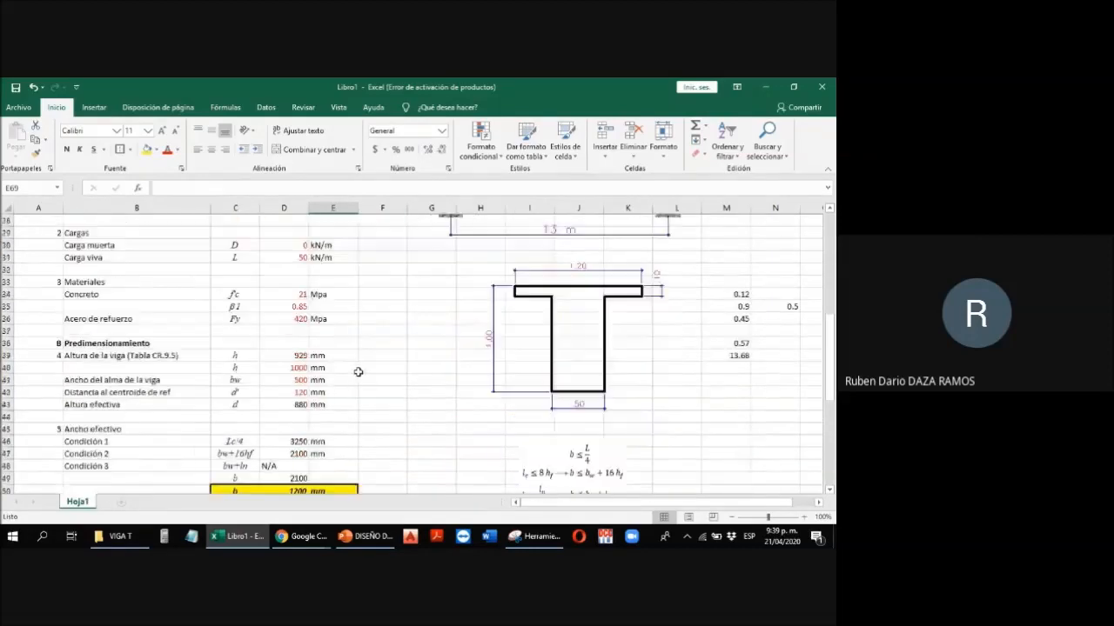
pyautogui.scroll(-4, 366, 373)
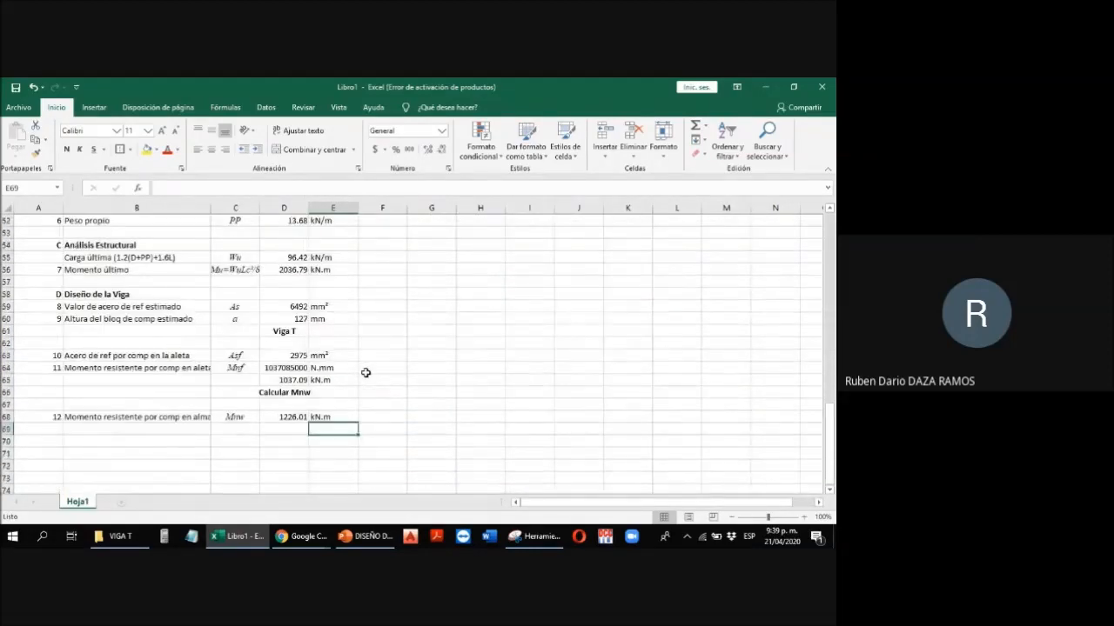
pyautogui.click(184, 427)
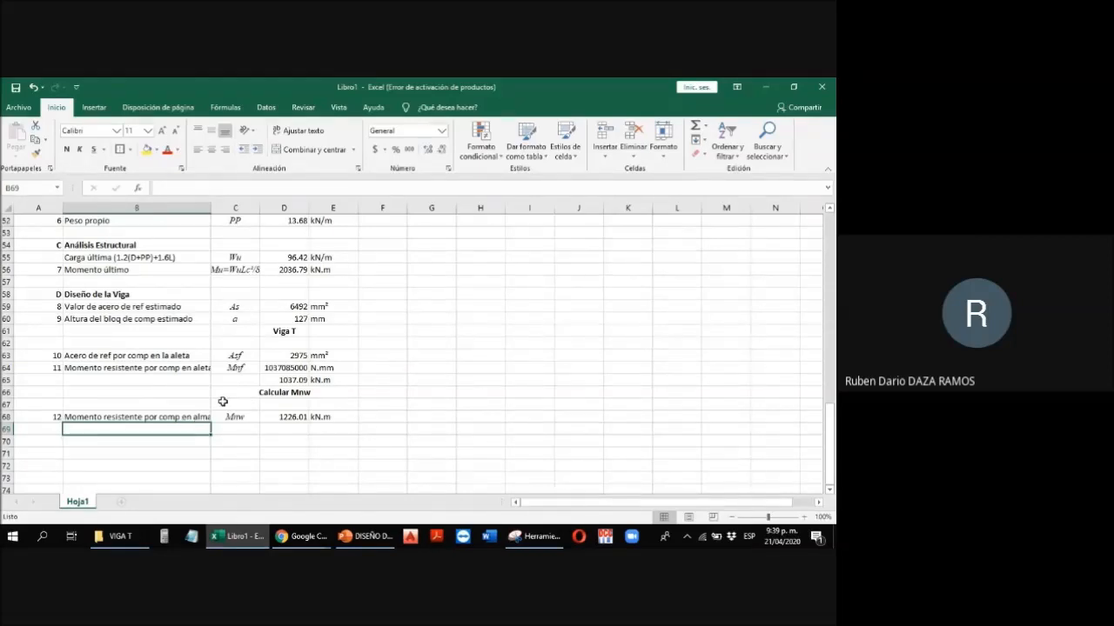
pyautogui.scroll(11, 302, 421)
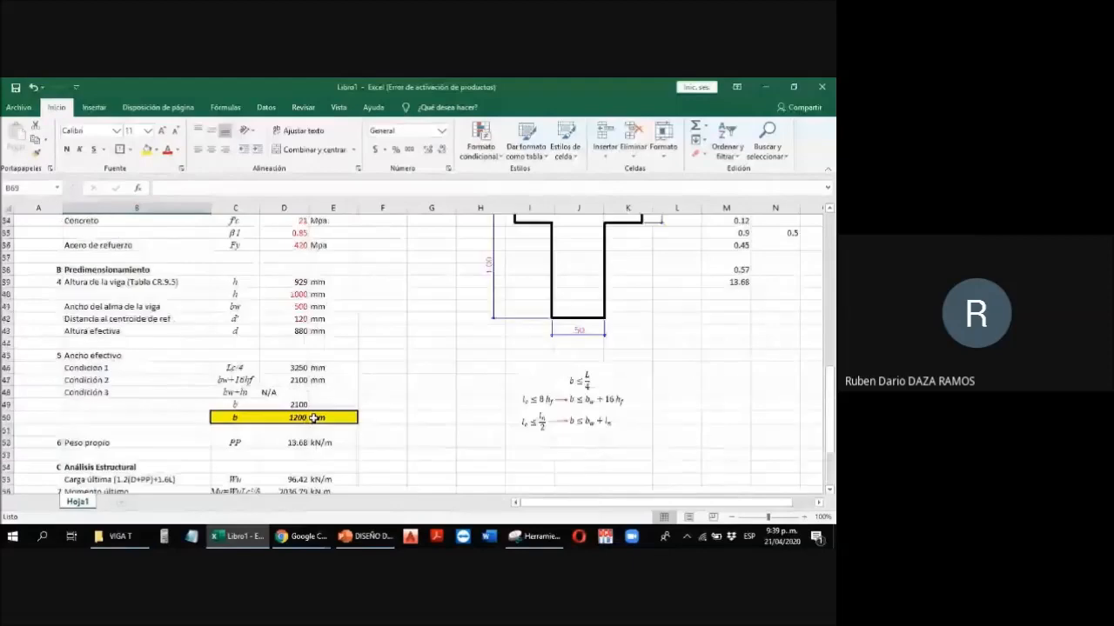
pyautogui.scroll(5, 339, 398)
pyautogui.scroll(-15, 439, 391)
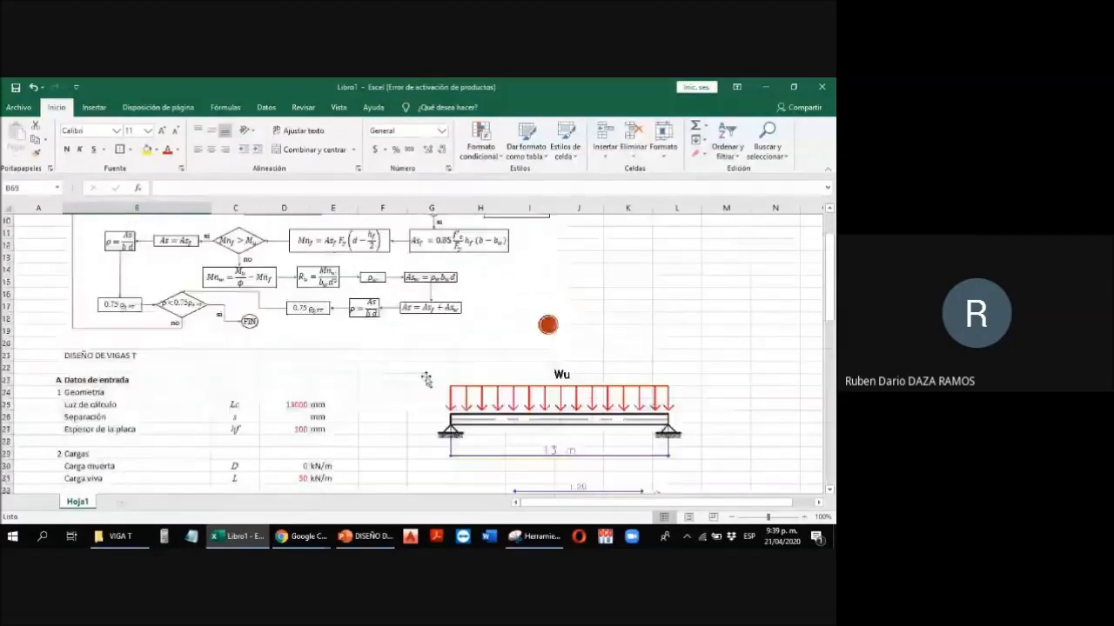
pyautogui.write('Cá')
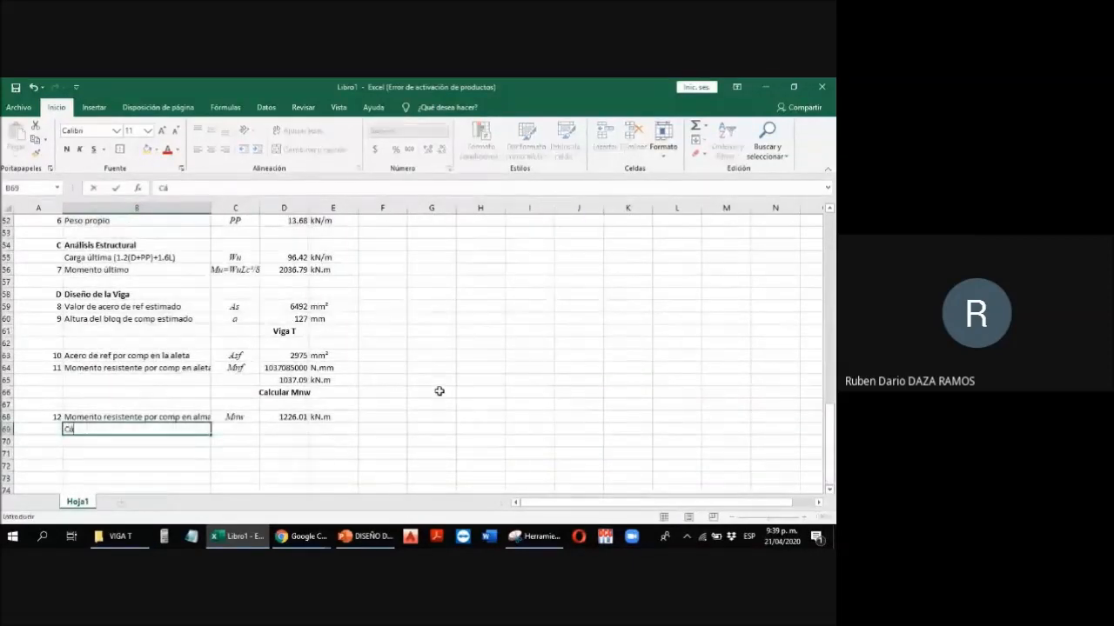
pyautogui.write('lculo de Ru')
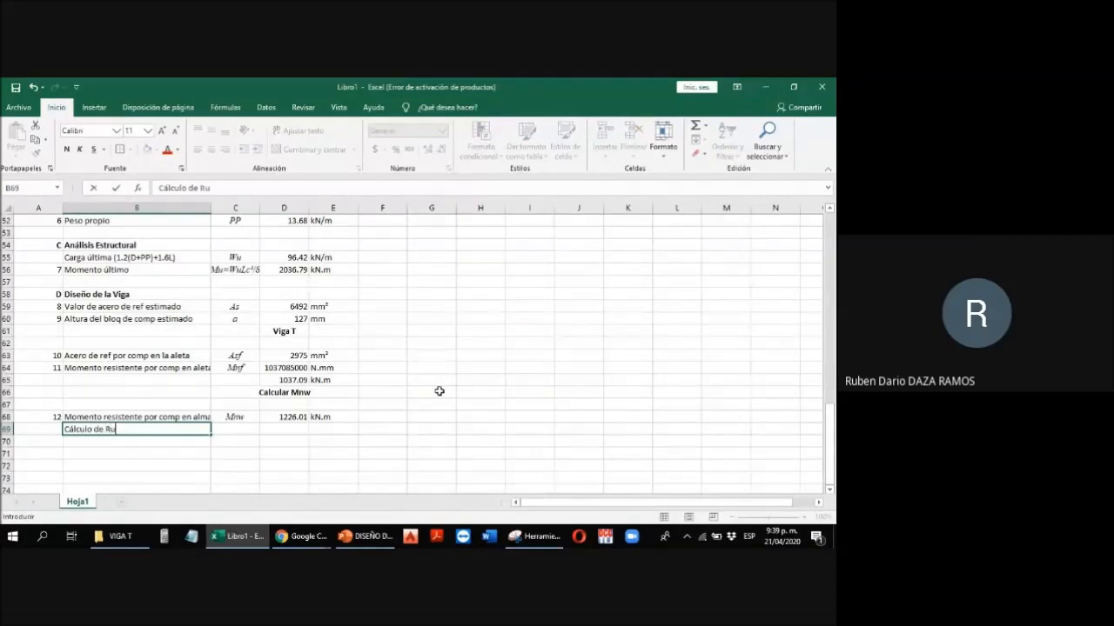
pyautogui.press('Tab')
pyautogui.write('Ru')
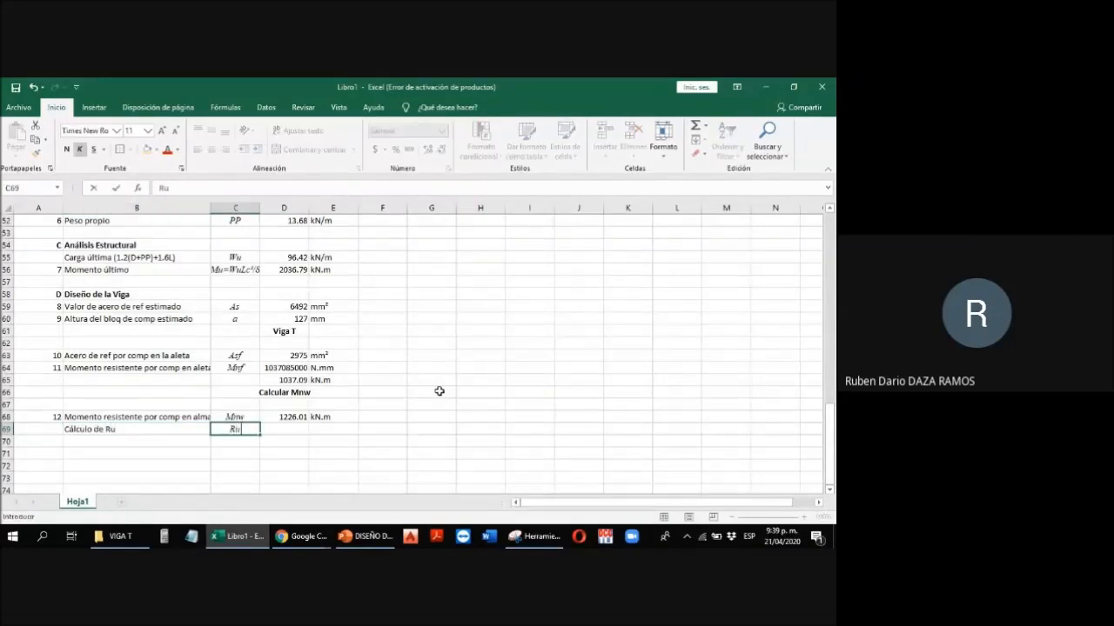
pyautogui.press('Tab')
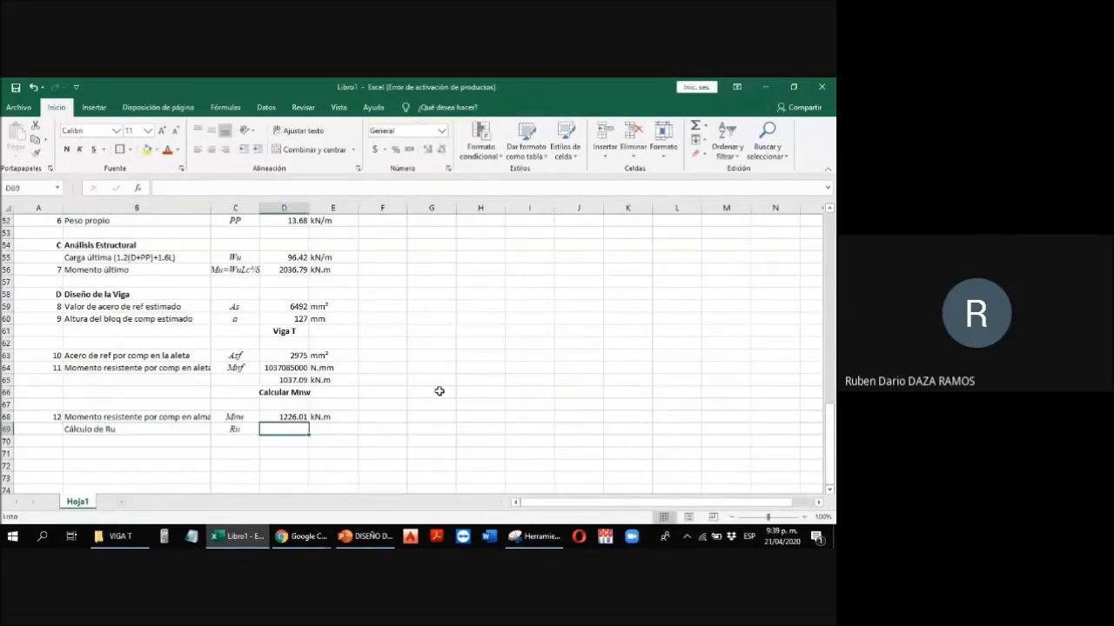
# Step: Calculate Ru in D69 with =D68/(D41*D43^2), following the flowchart expression Mnw/(bw d²)
pyautogui.write('=')
pyautogui.press('Up')
pyautogui.write('/')
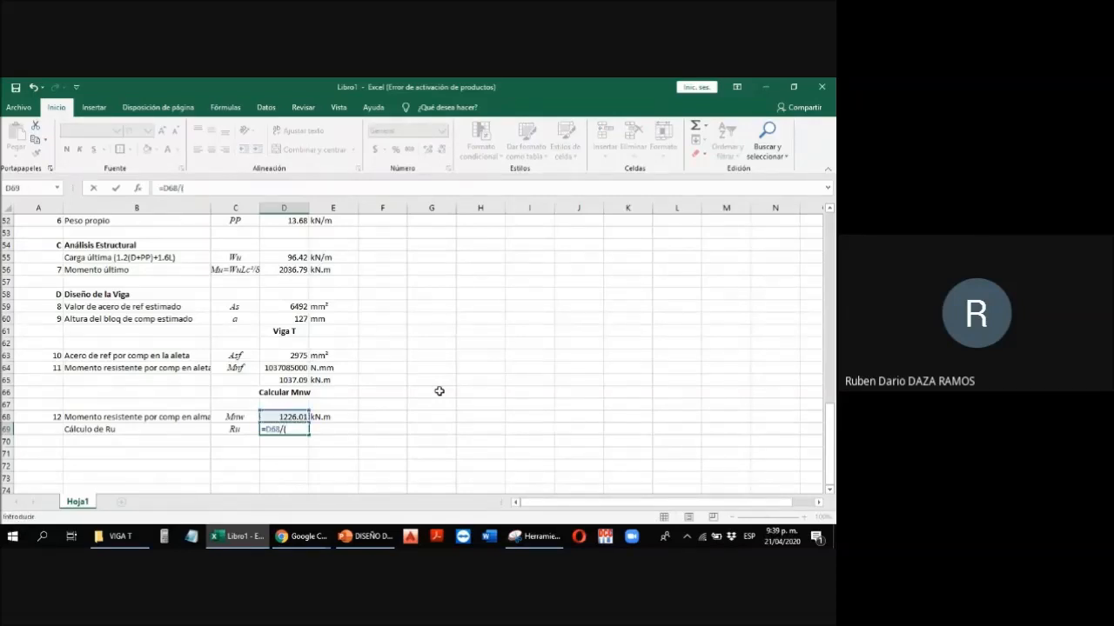
pyautogui.scroll(16, 440, 392)
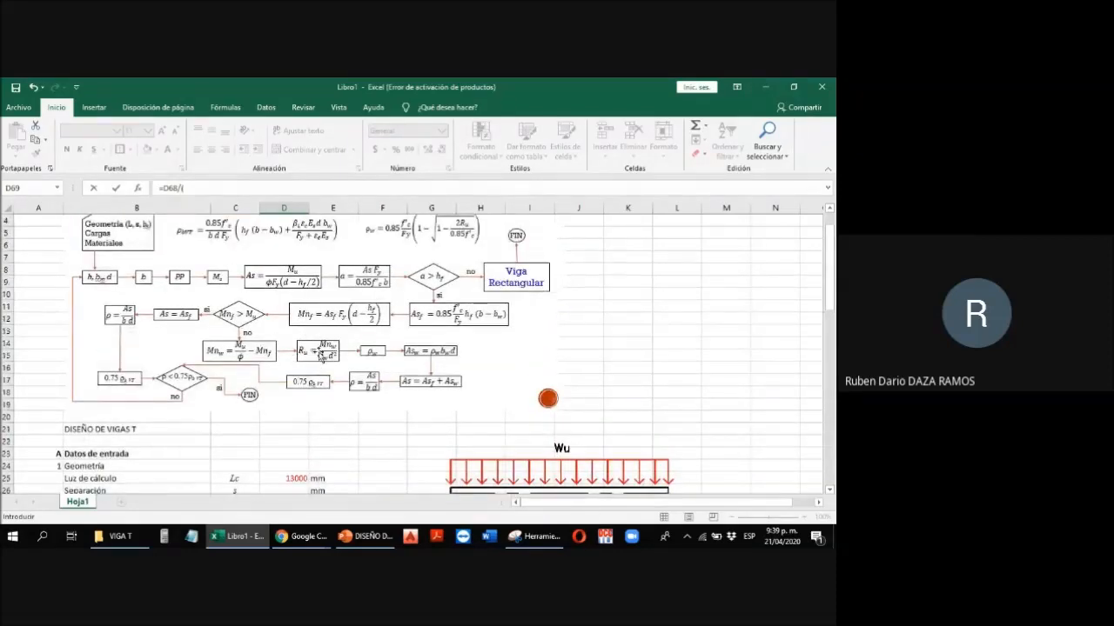
pyautogui.scroll(-4, 323, 355)
pyautogui.scroll(-6, 323, 354)
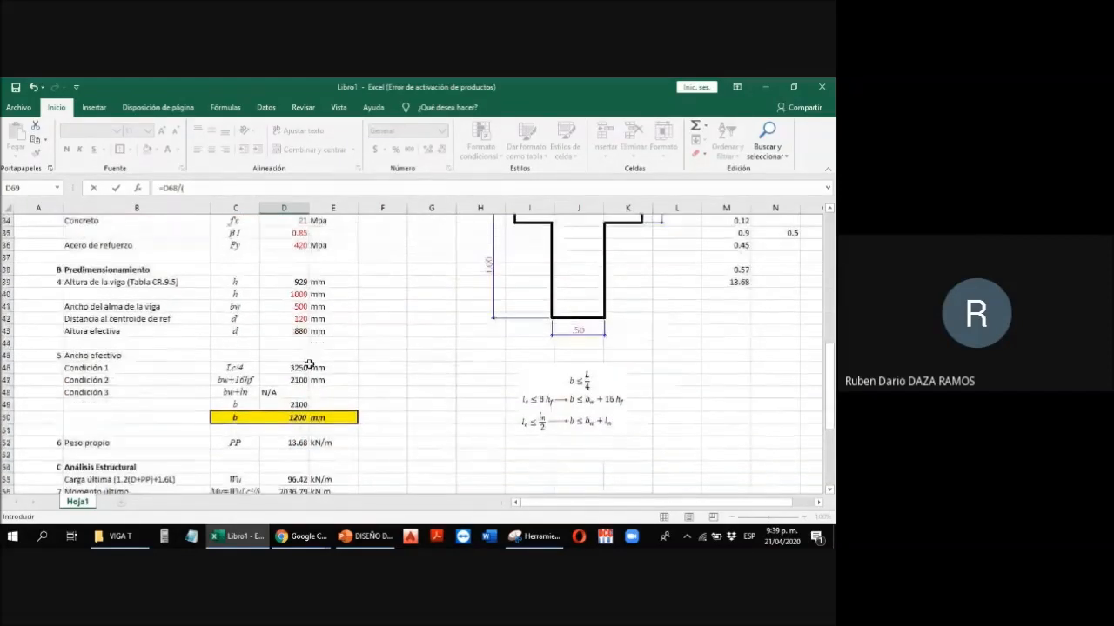
pyautogui.click(295, 307)
pyautogui.write('*')
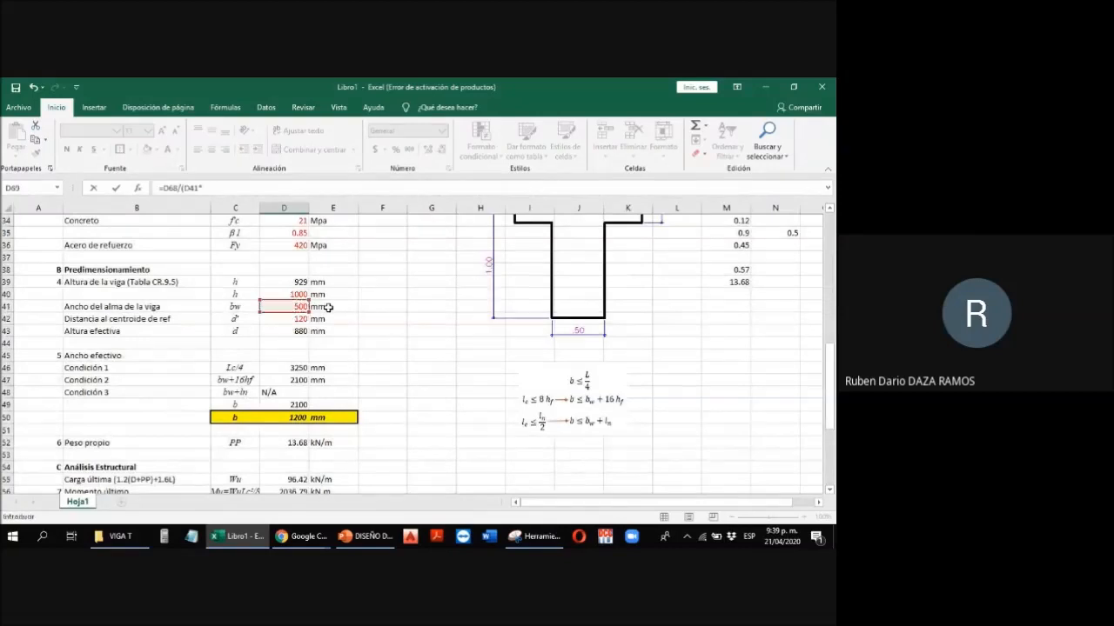
pyautogui.click(295, 331)
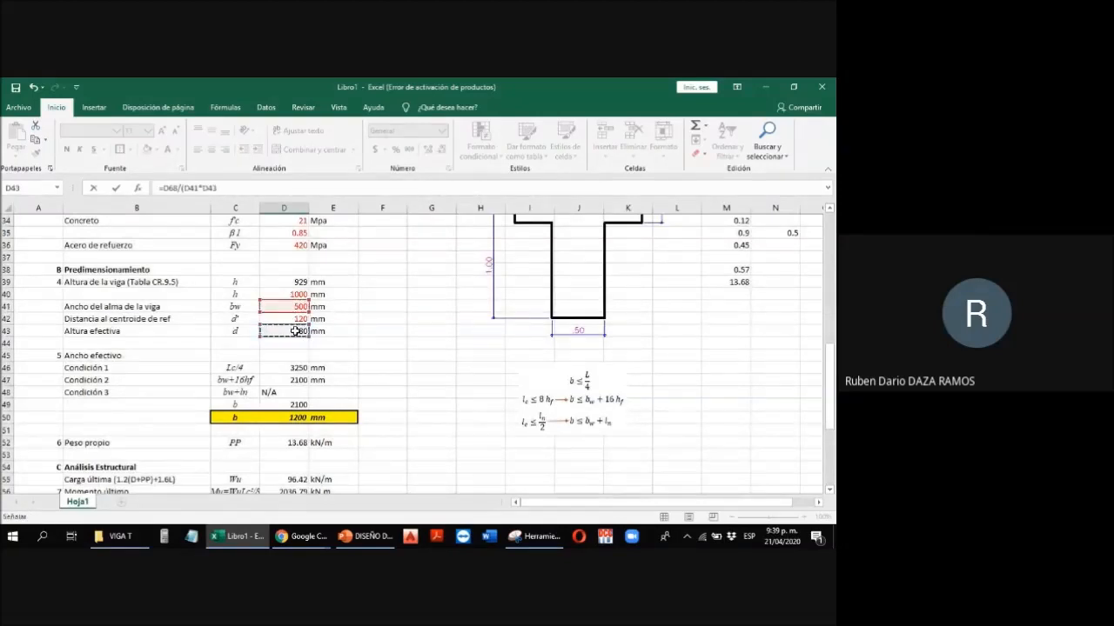
pyautogui.write('^2')
pyautogui.hotkey('ctrl', 'Return')
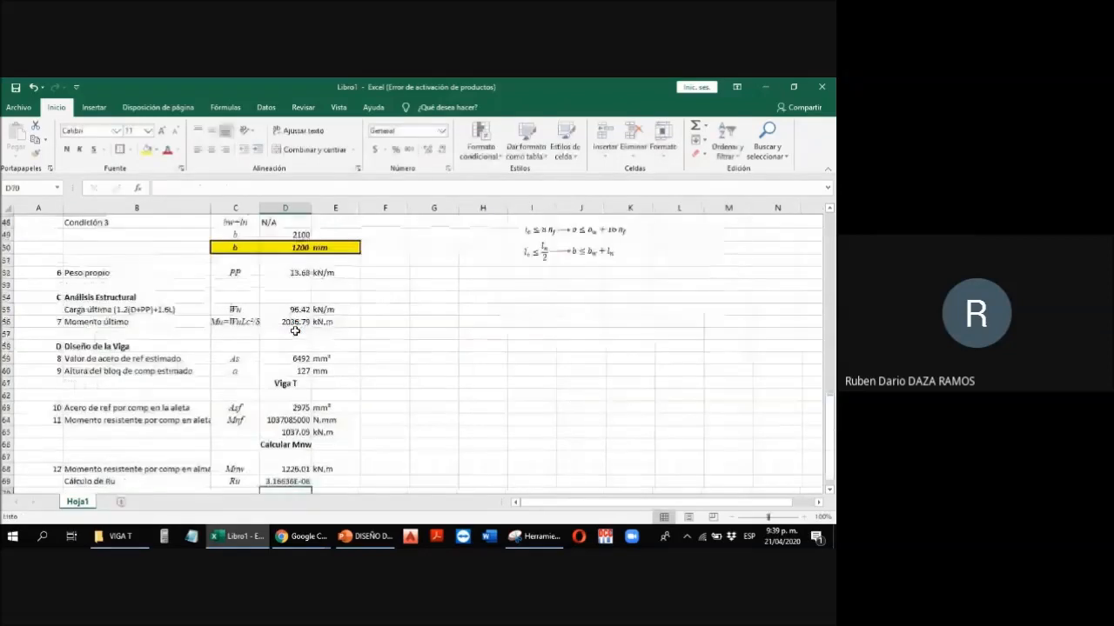
# Step: Multiply D68 by 1e6 in the Ru formula in D69 to convert the moment to N.mm
pyautogui.press('F2')
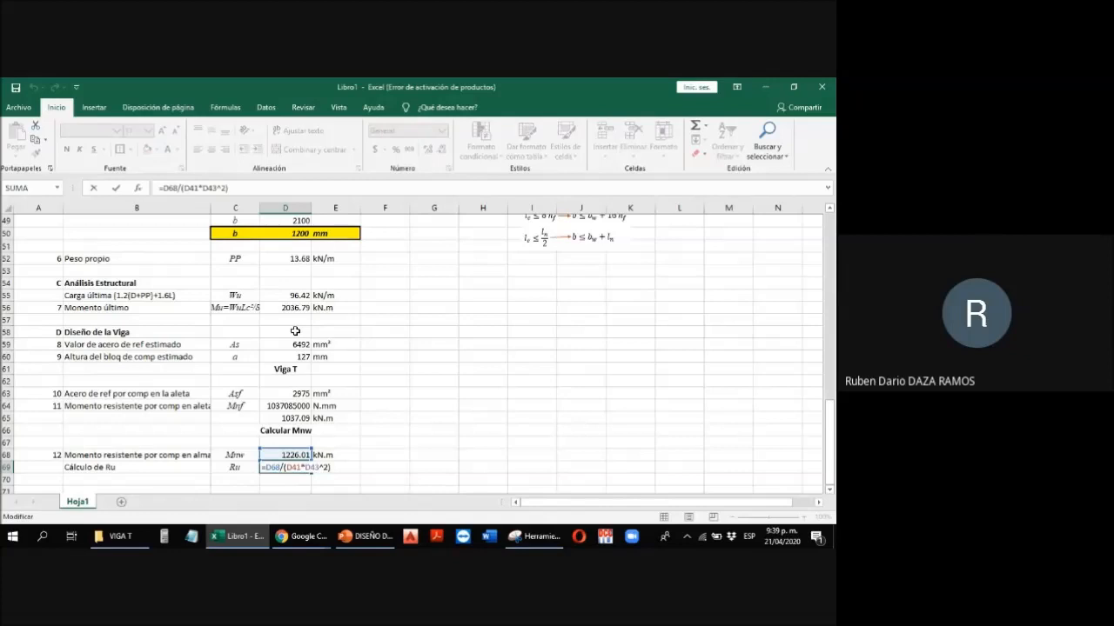
pyautogui.write('*1e6')
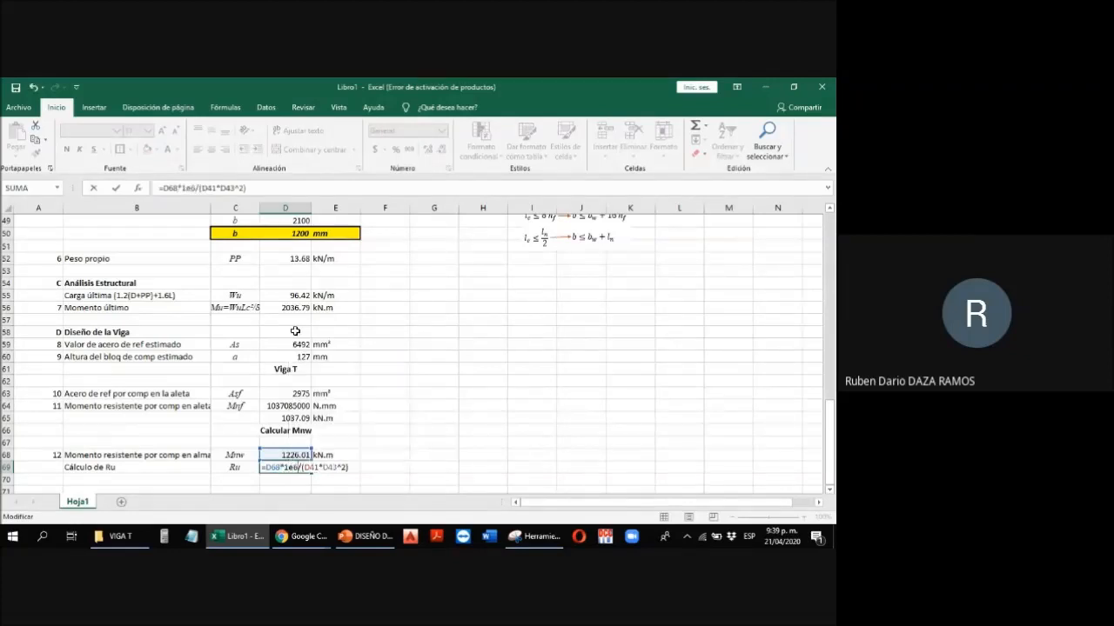
pyautogui.press('Return')
pyautogui.press('Up')
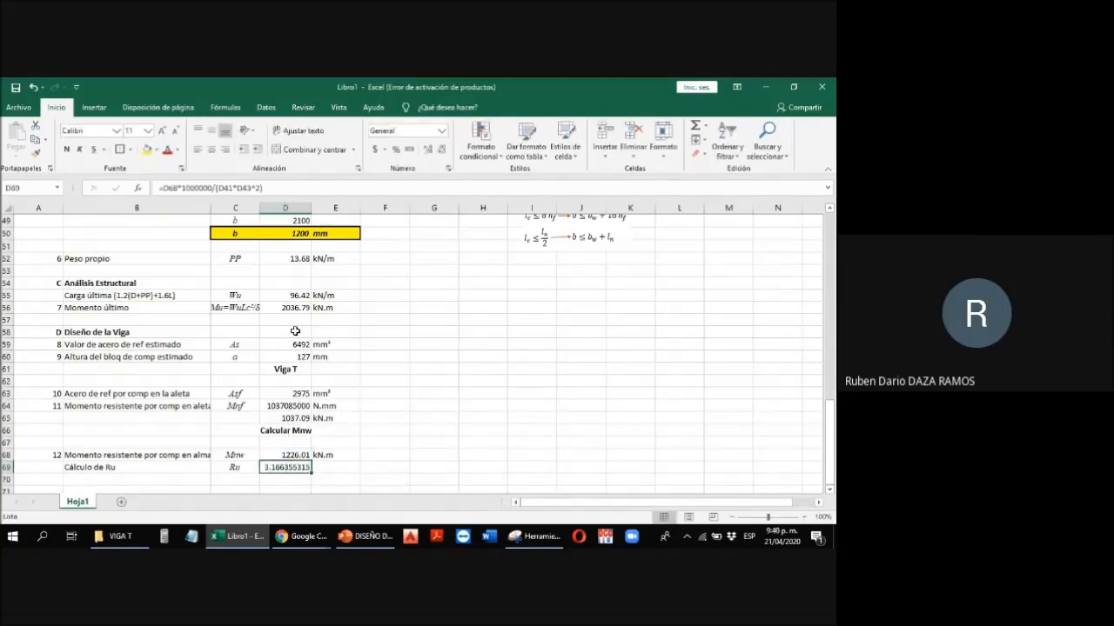
# Step: Display the Ru value in D69 with three decimals and enter the unit Mpa in E69
pyautogui.click(441, 149)
pyautogui.click(441, 150)
pyautogui.click(441, 149)
pyautogui.click(441, 149)
pyautogui.click(441, 149)
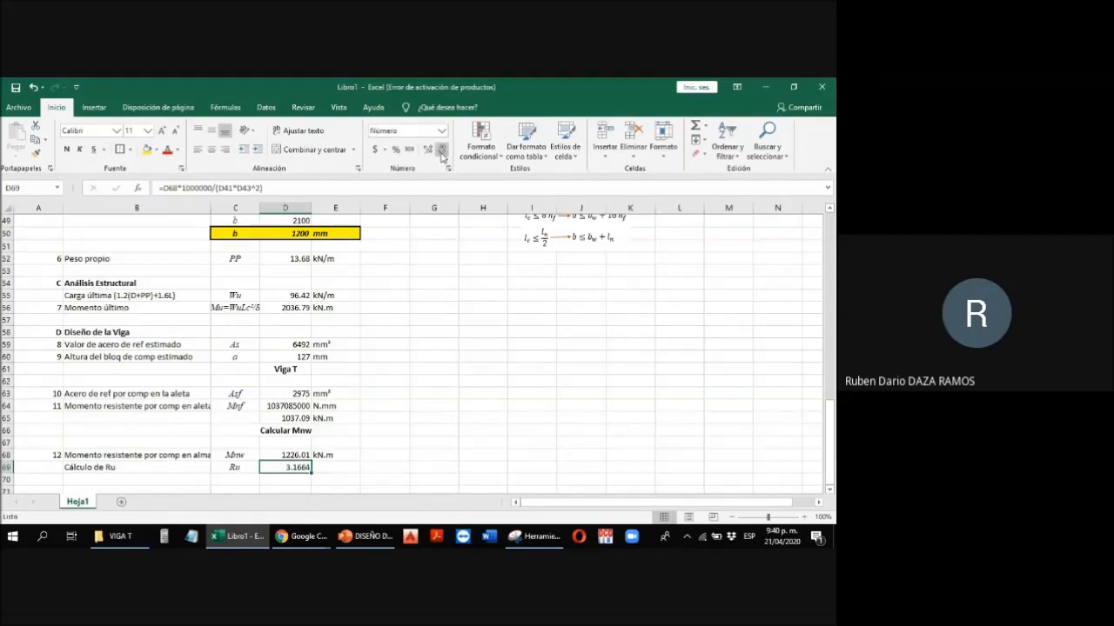
pyautogui.click(340, 465)
pyautogui.write('MPa')
pyautogui.press('Return')
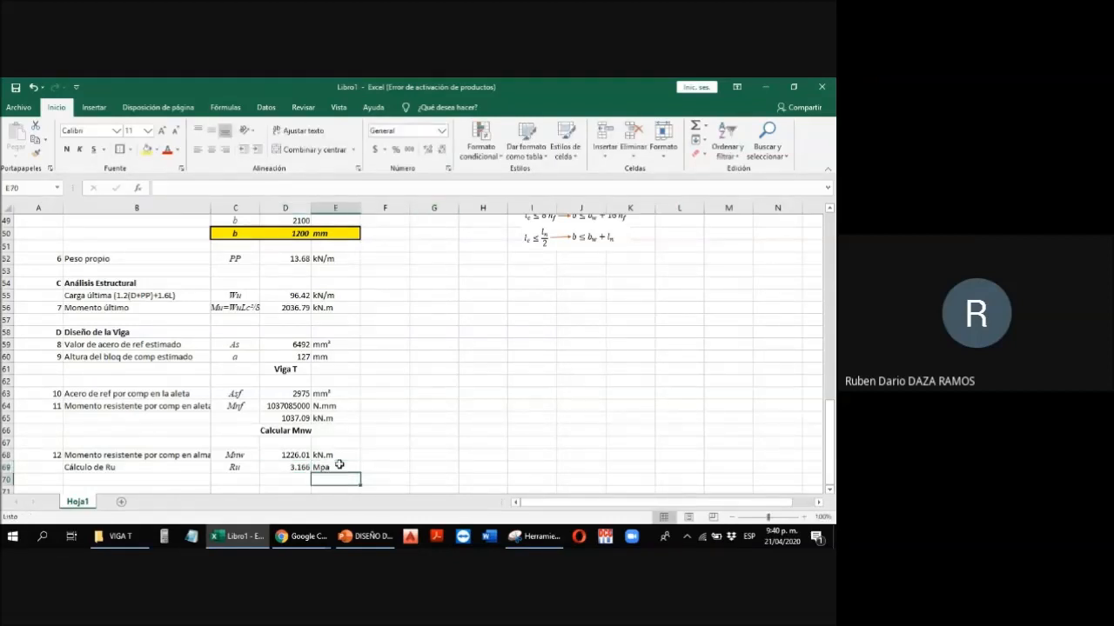
# Step: Enter rw in C70 as the symbol for the web reinforcement ratio that follows Ru in the flowchart
pyautogui.press('Left')
pyautogui.press('Left')
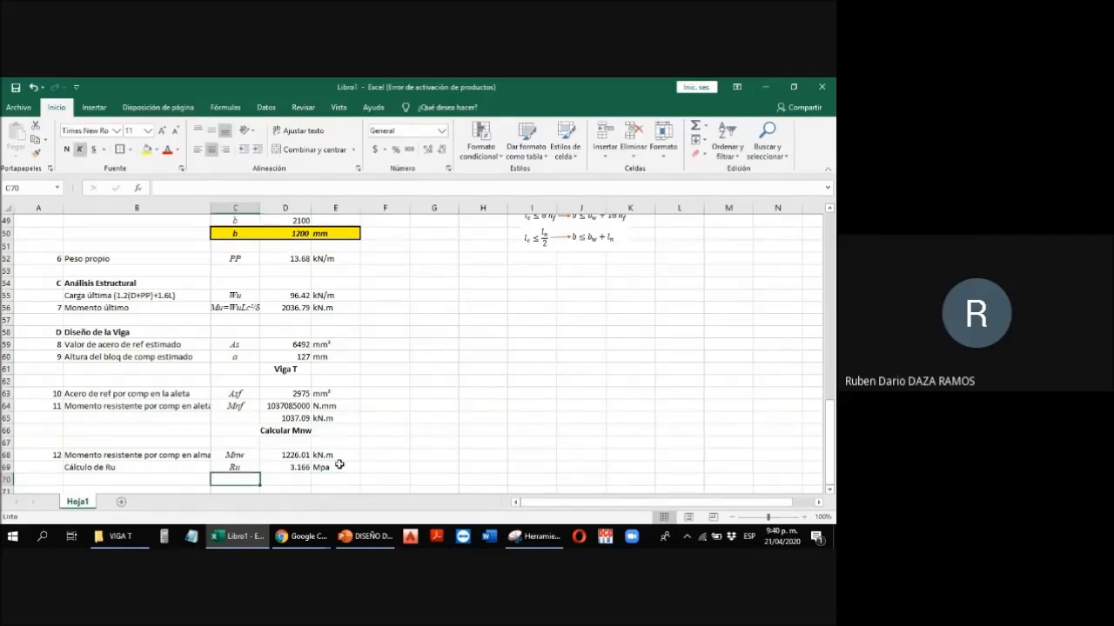
pyautogui.scroll(16, 339, 465)
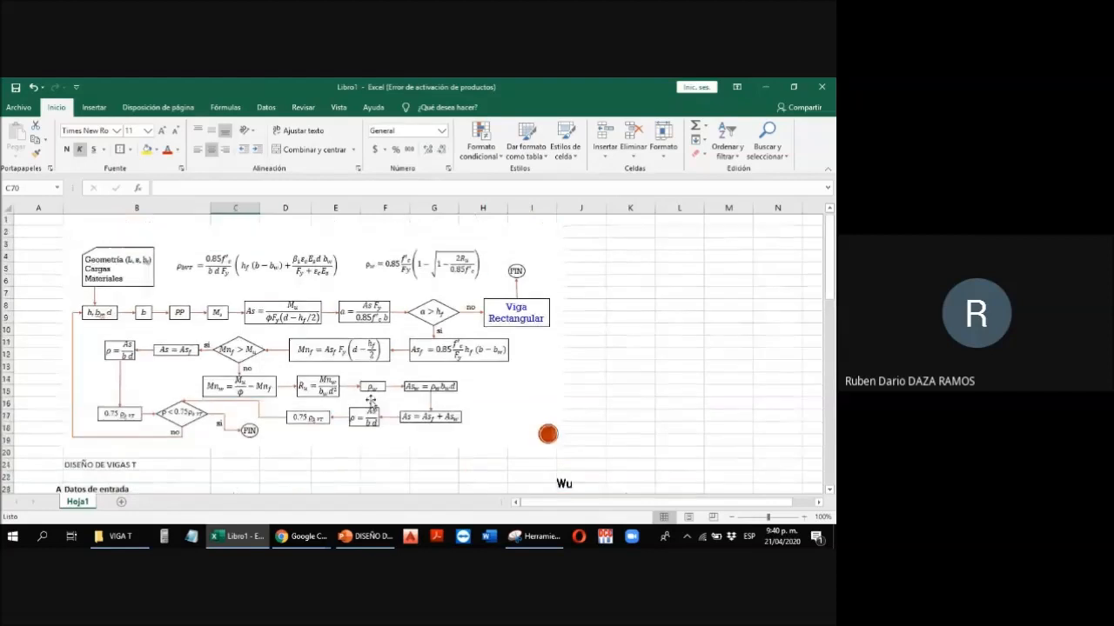
pyautogui.scroll(-10, 374, 397)
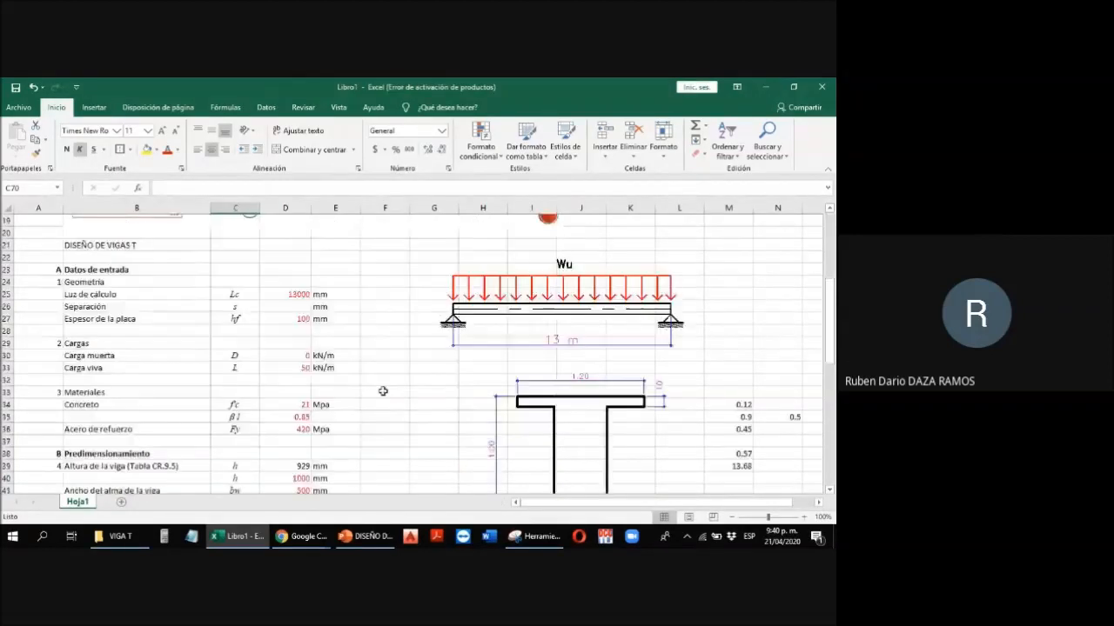
pyautogui.write('ru')
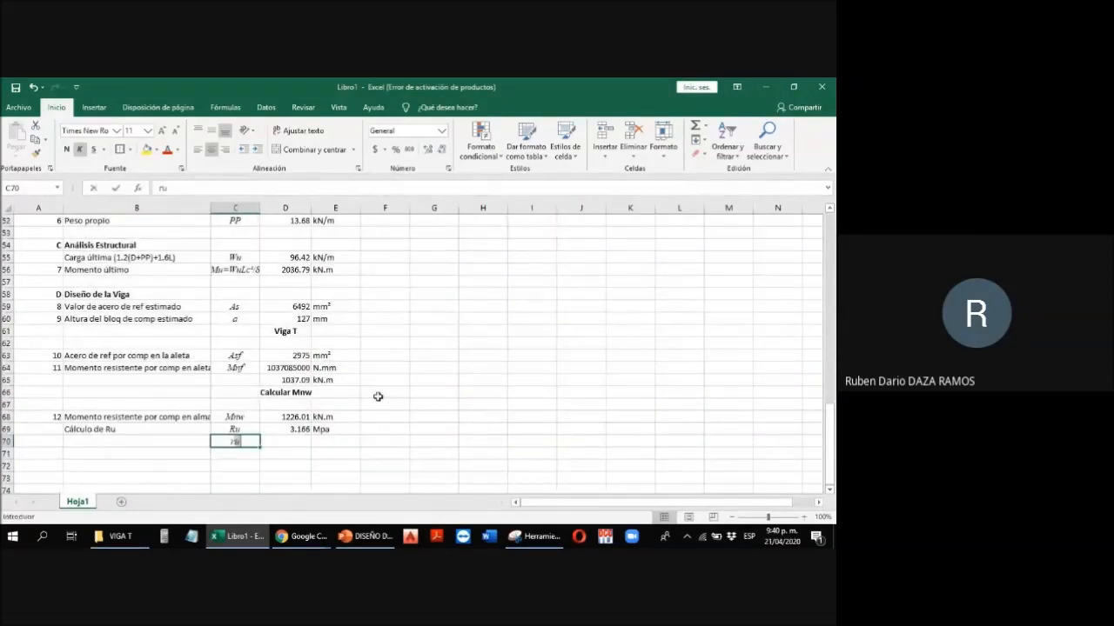
pyautogui.write('w')
pyautogui.press('Return')
pyautogui.press('Up')
# Step: Set only the letter r in C70 to the Symbol font so the symbol reads ρw
pyautogui.press('F2')
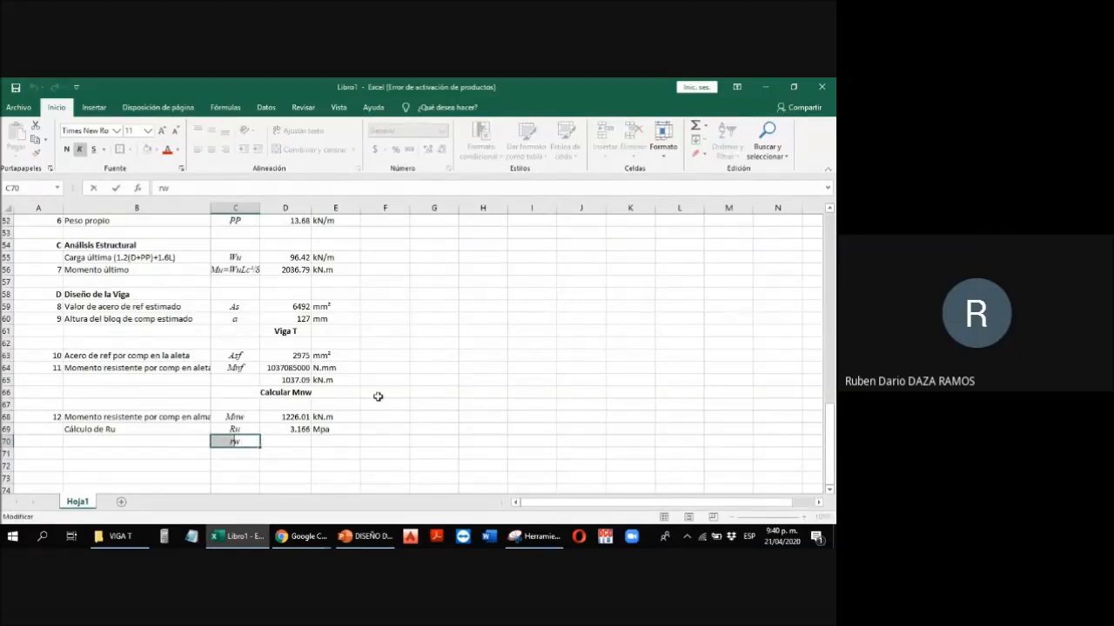
pyautogui.click(101, 133)
pyautogui.write('Symbol')
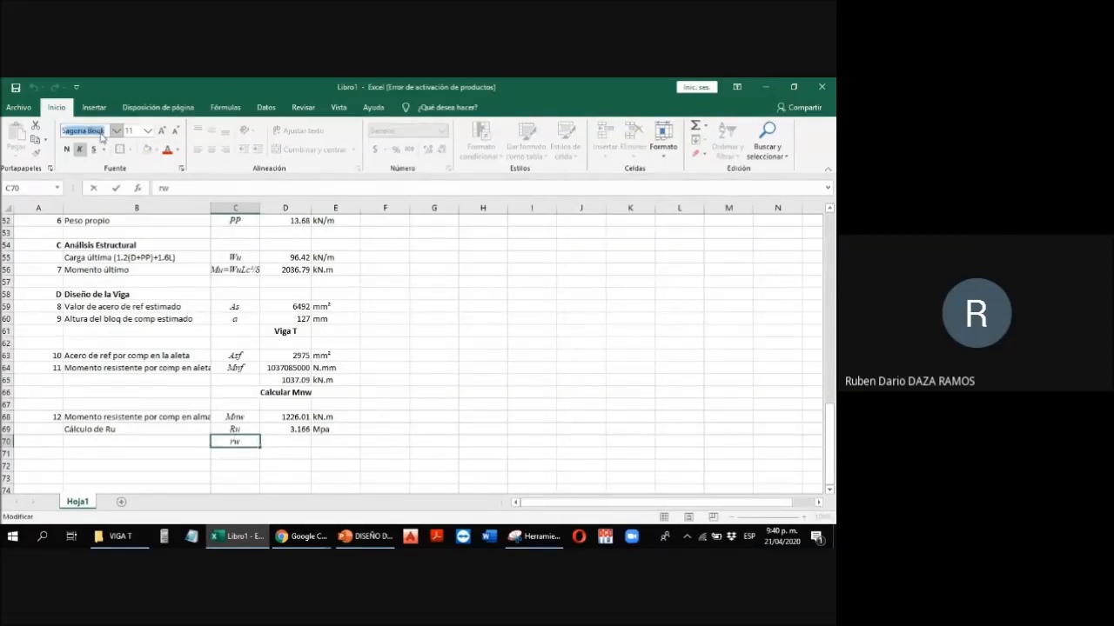
pyautogui.press('Return')
pyautogui.press('Return')
pyautogui.press('Up')
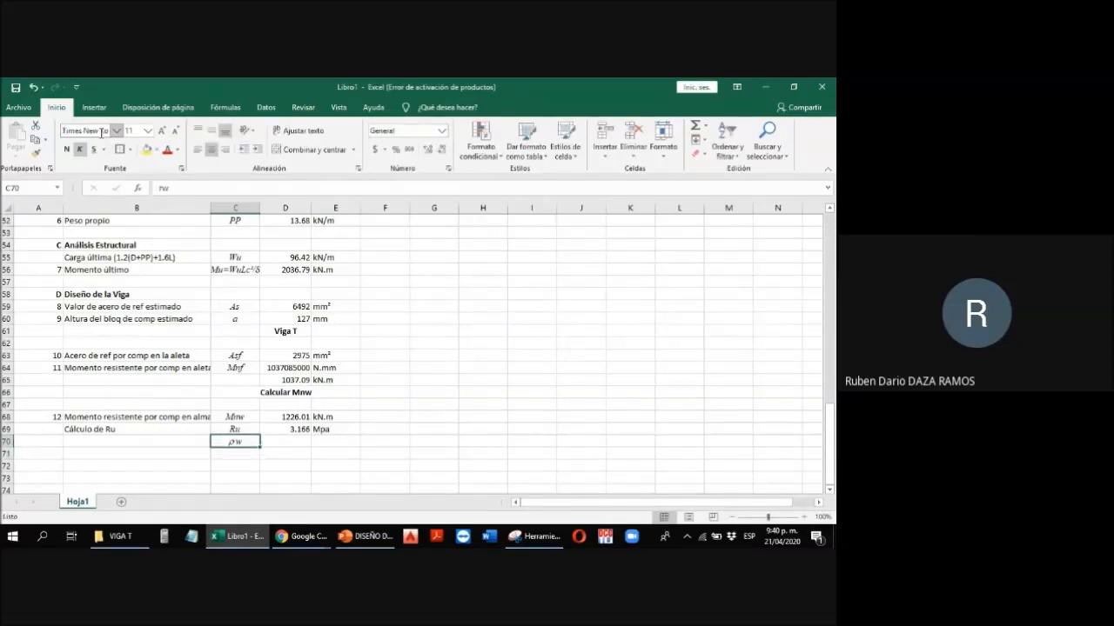
# Step: Begin the ρw formula in D70 with 0.85 times f'c (D34) divided by Fy (D36)
pyautogui.press('Right')
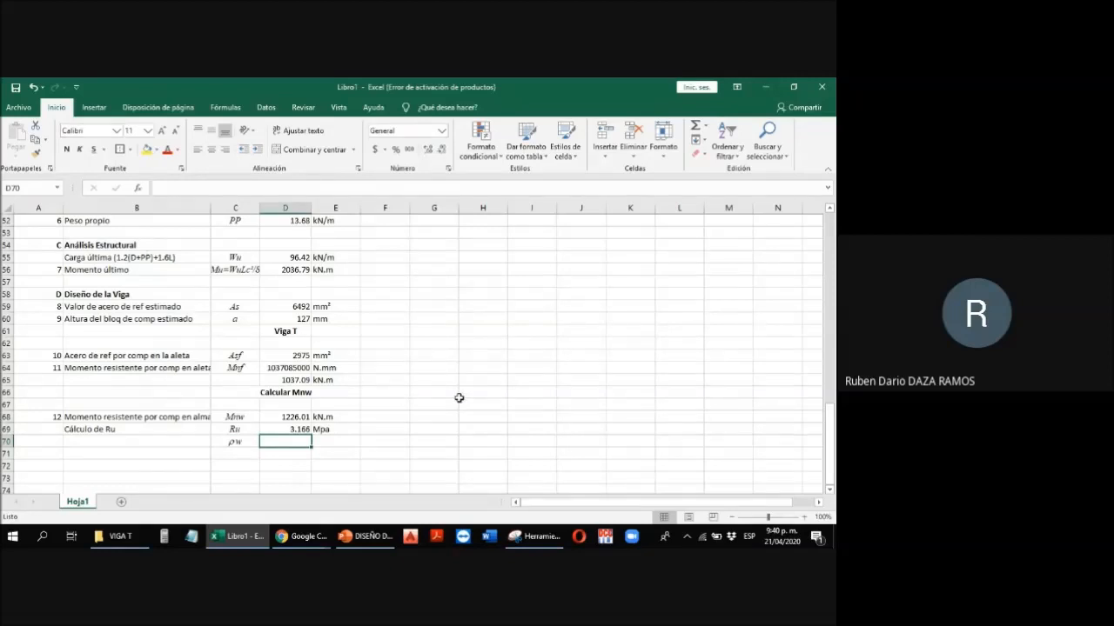
pyautogui.write('=')
pyautogui.scroll(17, 547, 286)
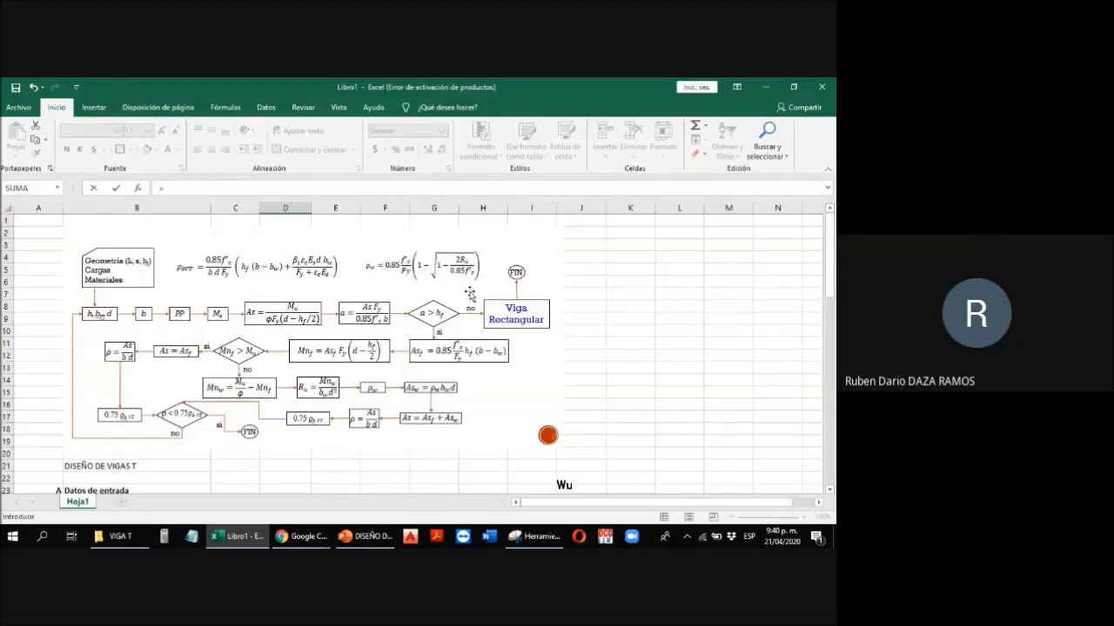
pyautogui.click(421, 188)
pyautogui.write('0.85')
pyautogui.scroll(-7, 299, 367)
pyautogui.write('*')
pyautogui.click(299, 367)
pyautogui.write('/')
pyautogui.click(306, 392)
pyautogui.scroll(5, 315, 397)
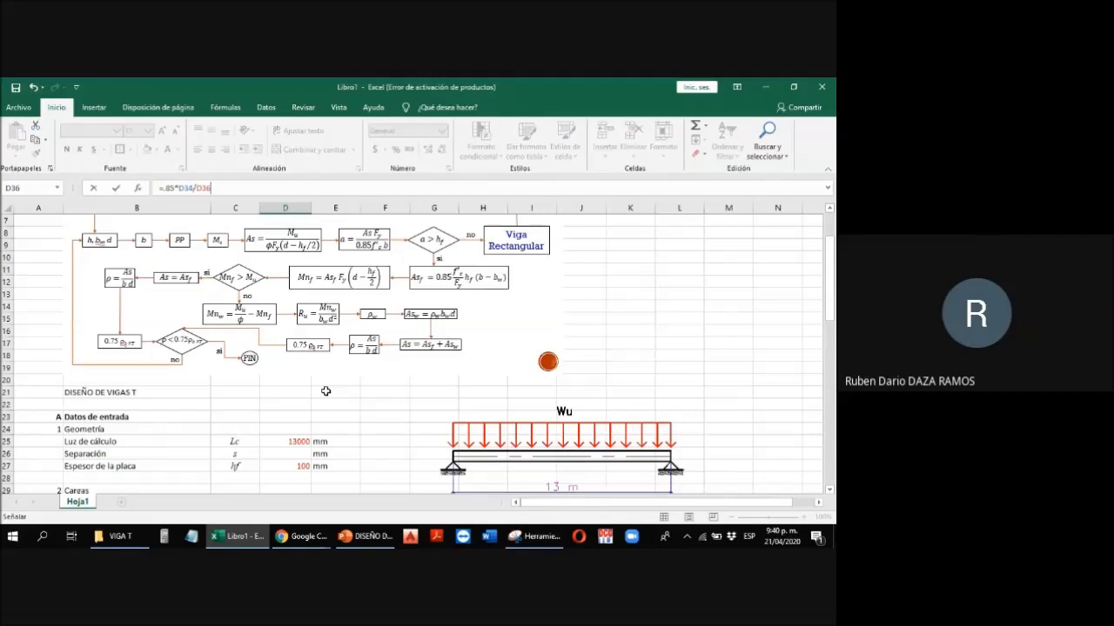
pyautogui.scroll(2, 326, 392)
# Step: Extend the D70 formula with *(1-RAIZ(1-2*D69, taking Ru from D69 as in the flowchart's ρw equation
pyautogui.write('*(1-raiz')
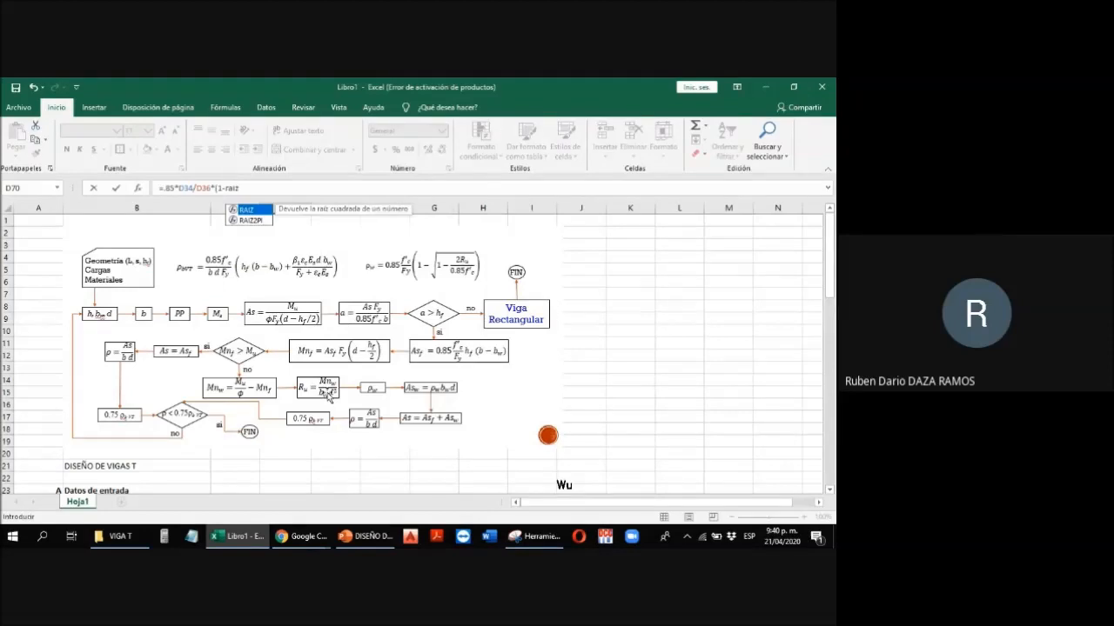
pyautogui.write('(')
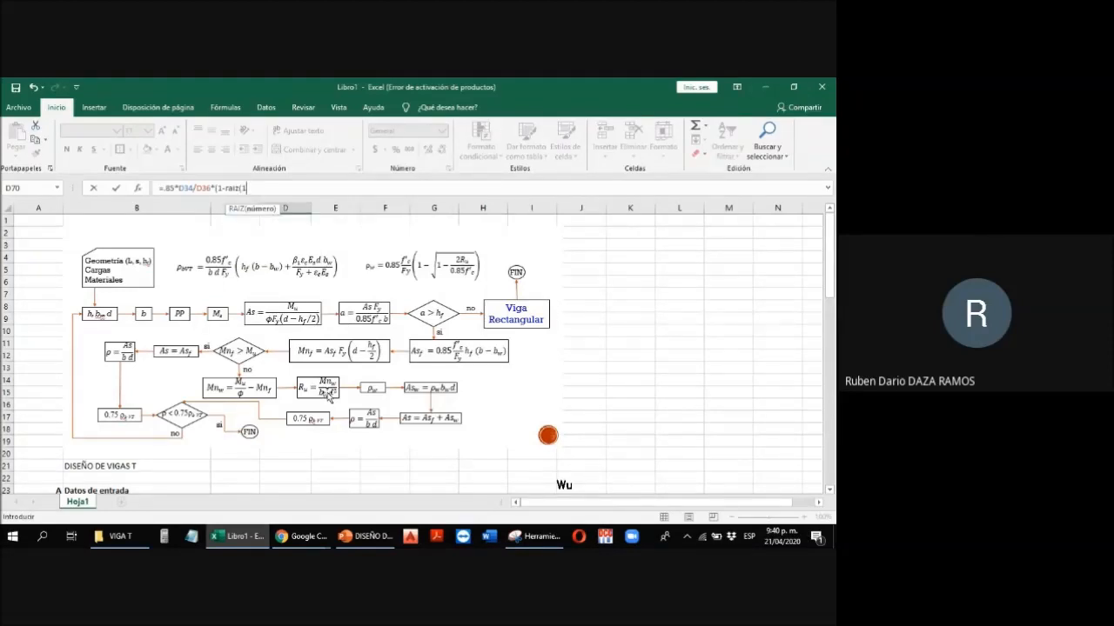
pyautogui.write('1-2*')
pyautogui.scroll(-13, 348, 433)
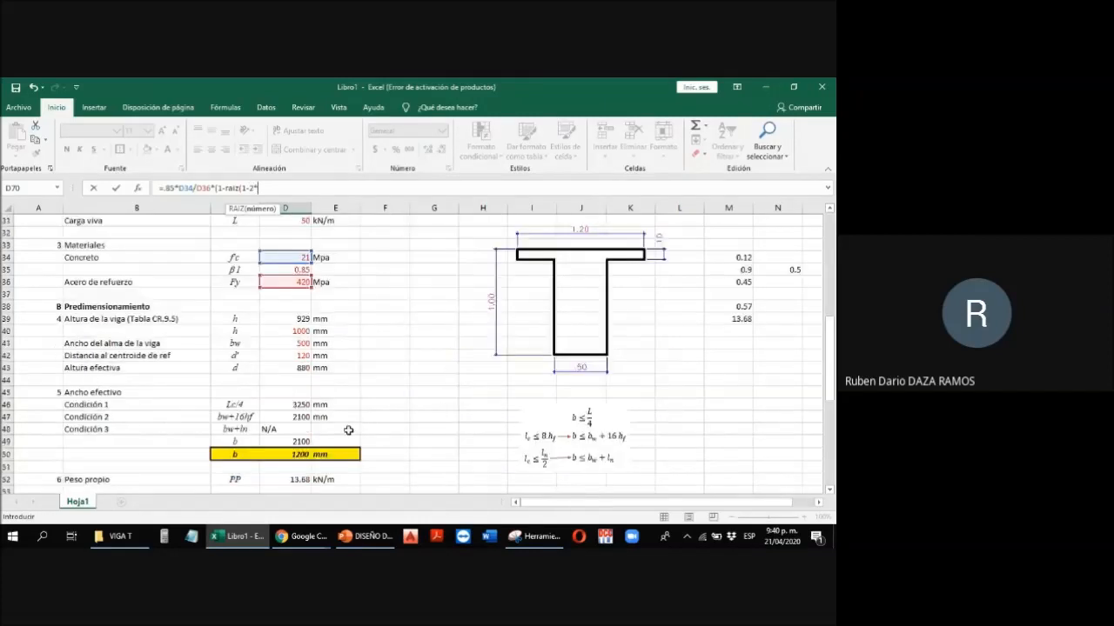
pyautogui.scroll(-7, 348, 433)
pyautogui.click(300, 319)
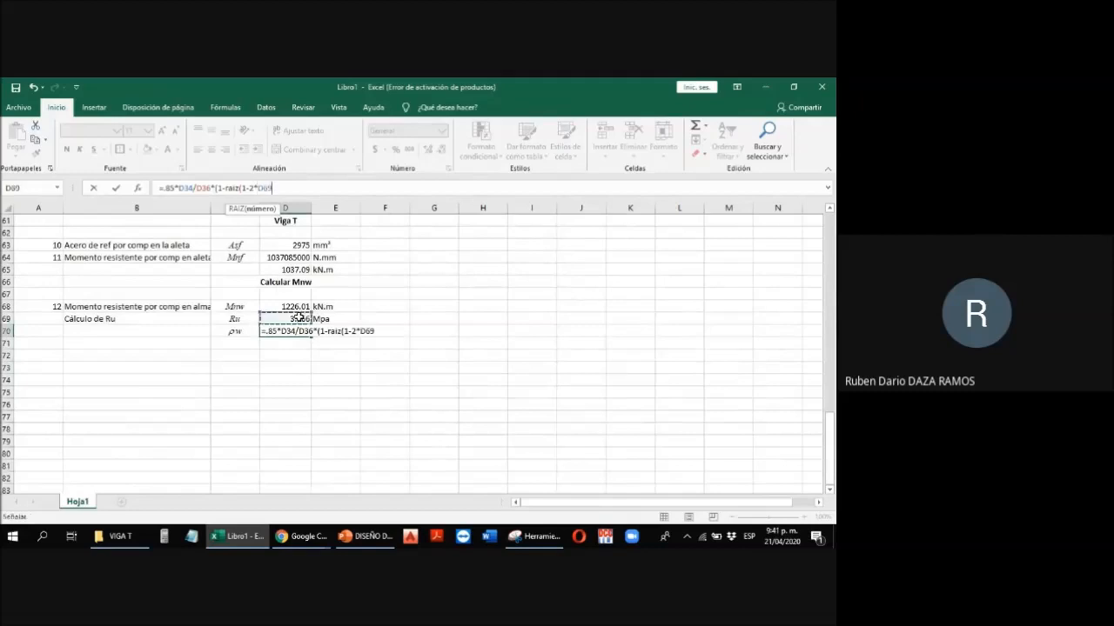
# Step: Complete the ρw formula by dividing the 2Ru term by (0.85*D34) and closing the parentheses
pyautogui.write('/(')
pyautogui.scroll(17, 482, 462)
pyautogui.scroll(3, 425, 470)
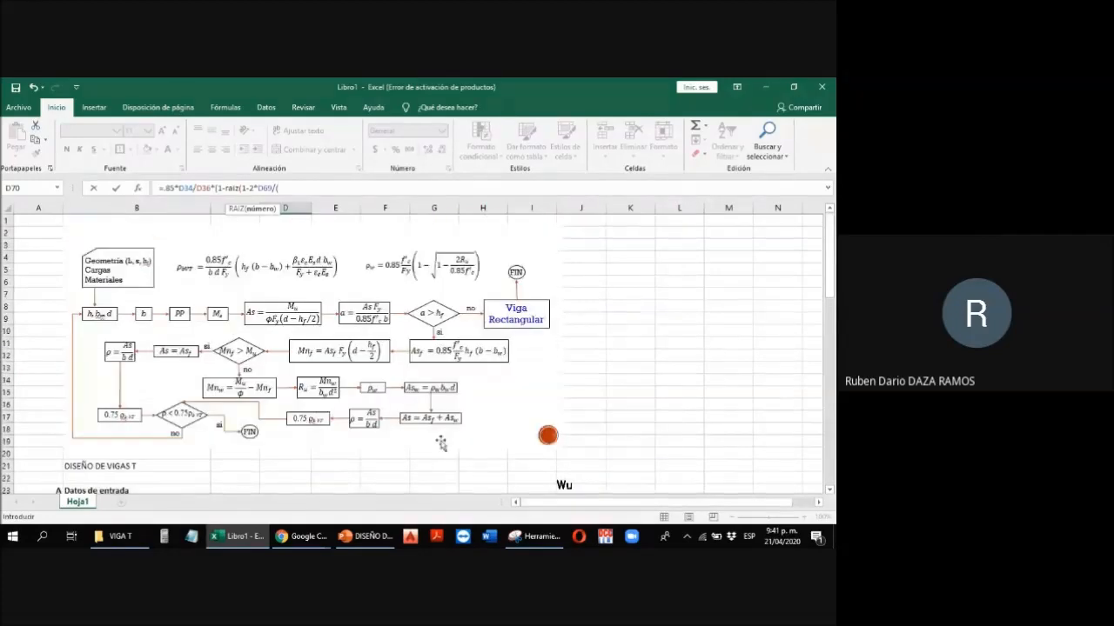
pyautogui.write('(.85*')
pyautogui.scroll(-19, 449, 287)
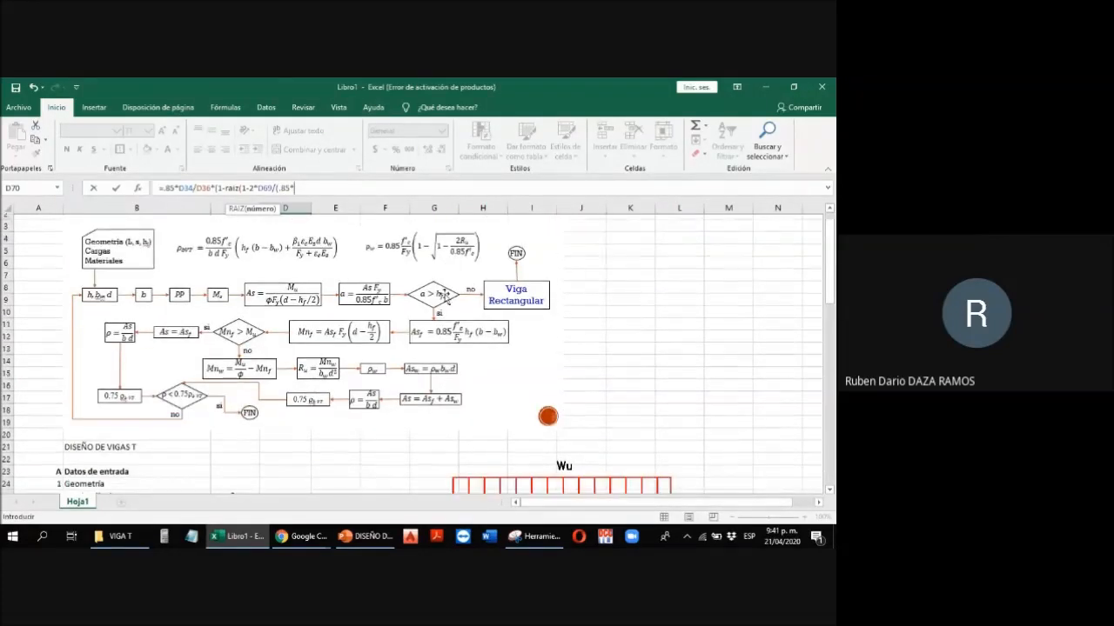
pyautogui.scroll(9, 305, 334)
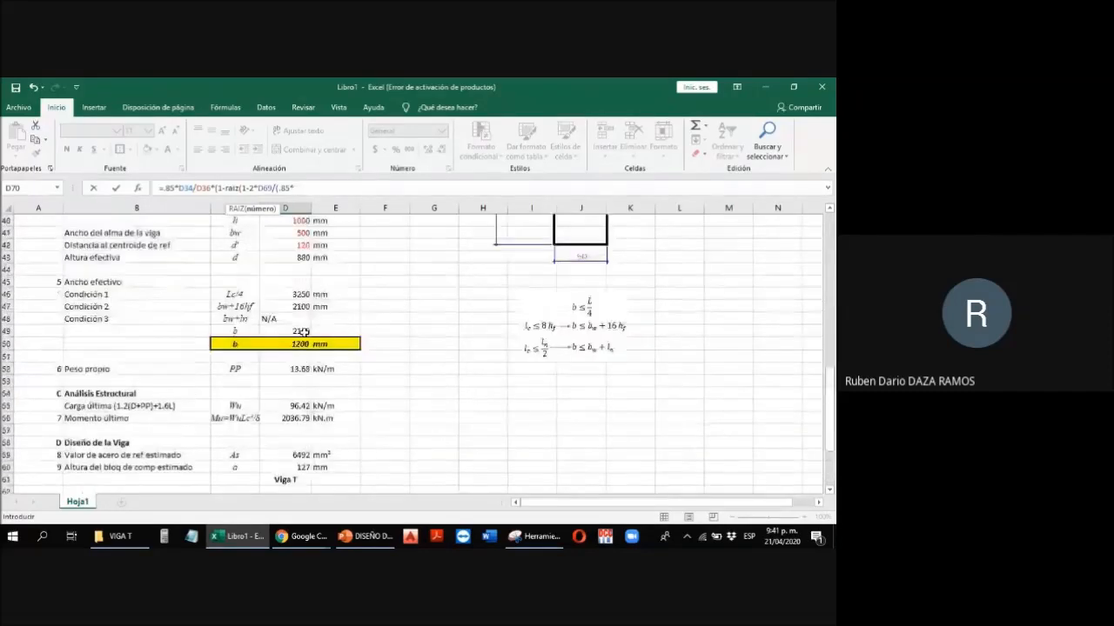
pyautogui.click(292, 256)
pyautogui.write(')')
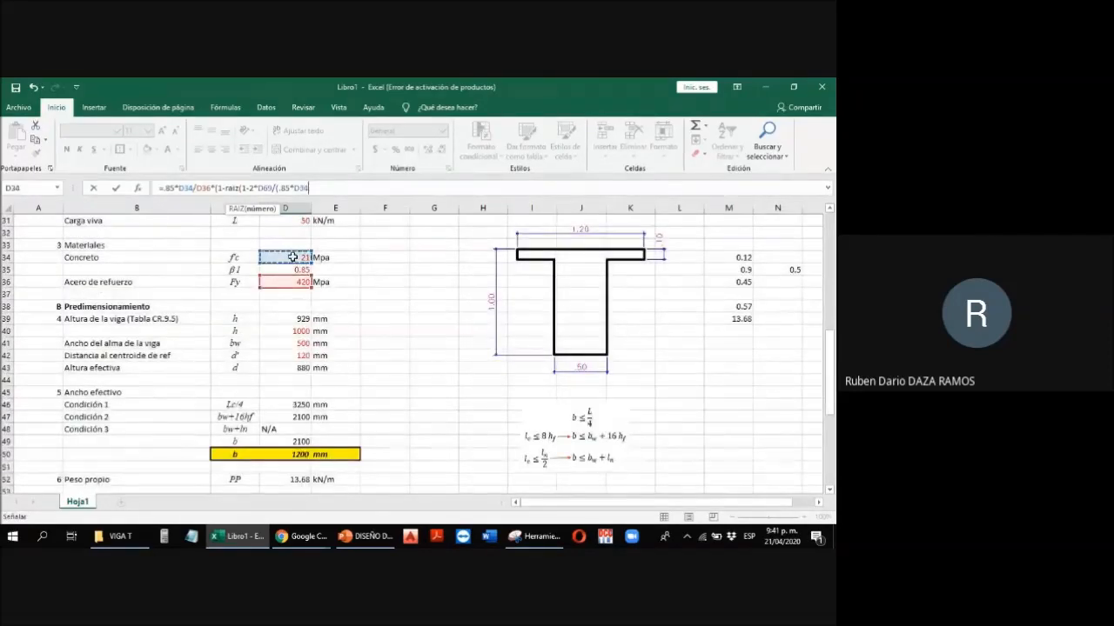
pyautogui.write(')')
pyautogui.hotkey('ctrl', 'Return')
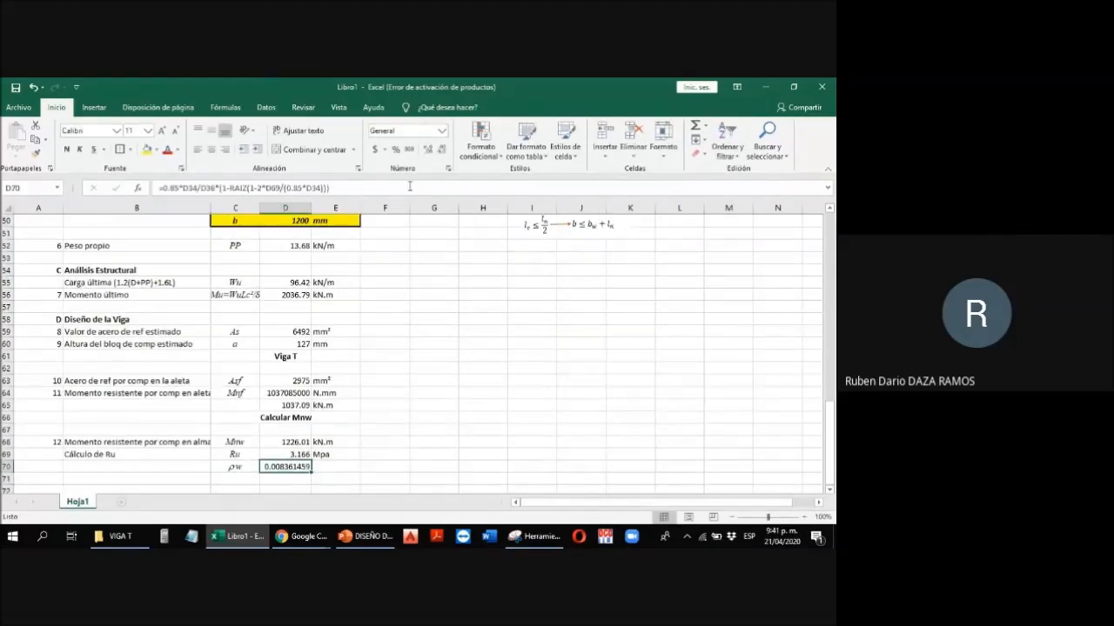
# Step: Display the ρw value in D70 with four decimals
pyautogui.click(441, 151)
pyautogui.click(442, 150)
pyautogui.click(441, 151)
pyautogui.click(442, 151)
pyautogui.click(443, 151)
pyautogui.click(341, 467)
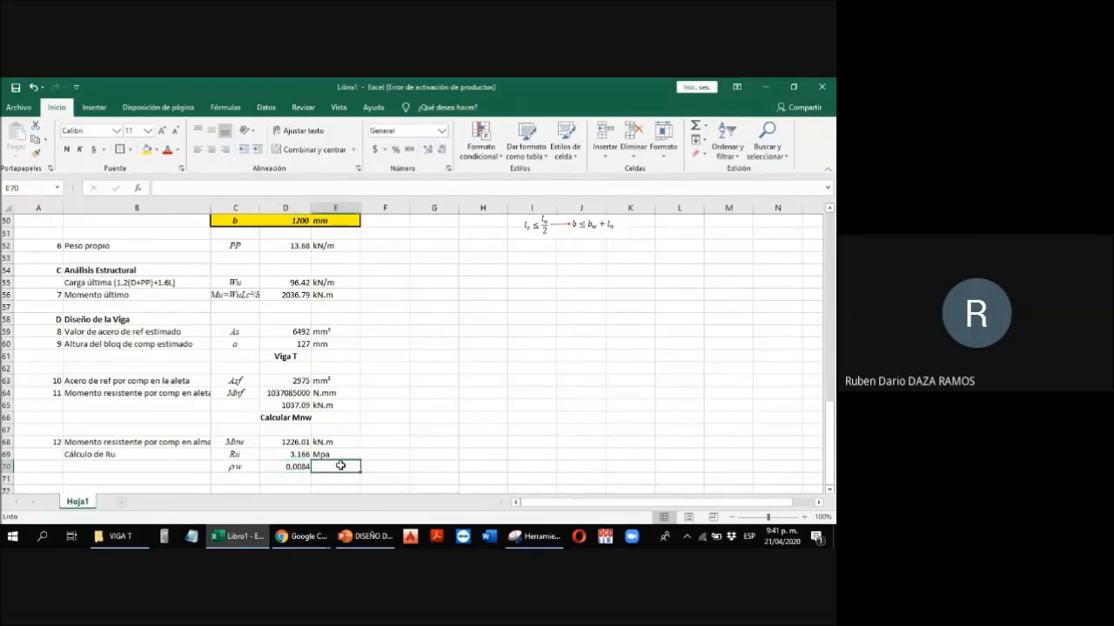
# Step: Enter Asw in C71 as the symbol for the web steel area that follows ρw in the flowchart
pyautogui.click(242, 478)
pyautogui.scroll(10, 296, 376)
pyautogui.scroll(7, 297, 376)
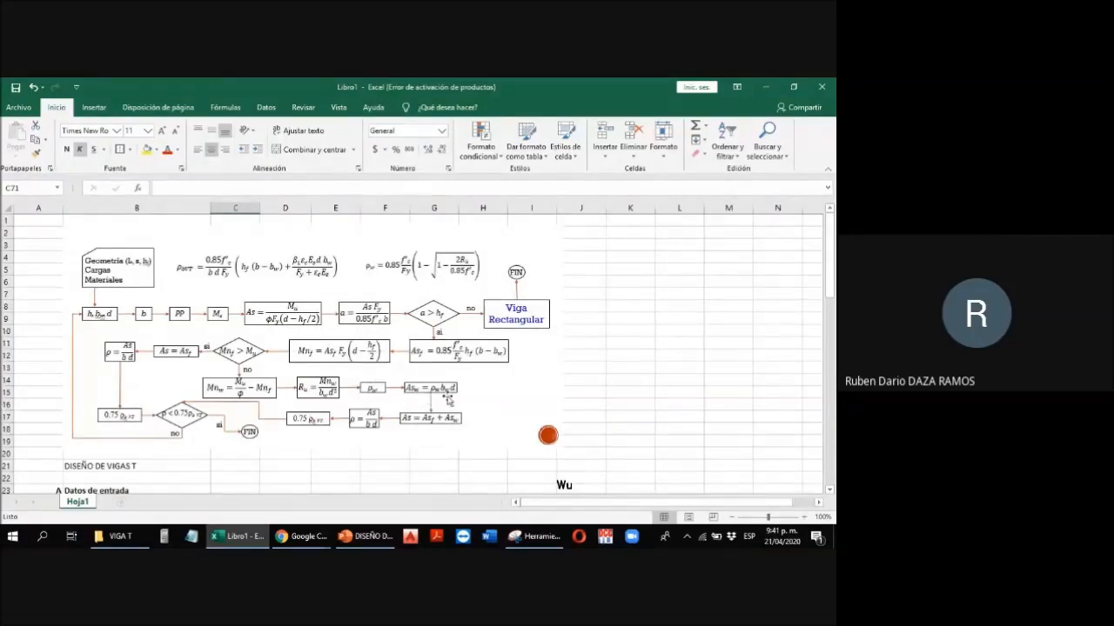
pyautogui.scroll(-14, 451, 402)
pyautogui.scroll(-3, 364, 407)
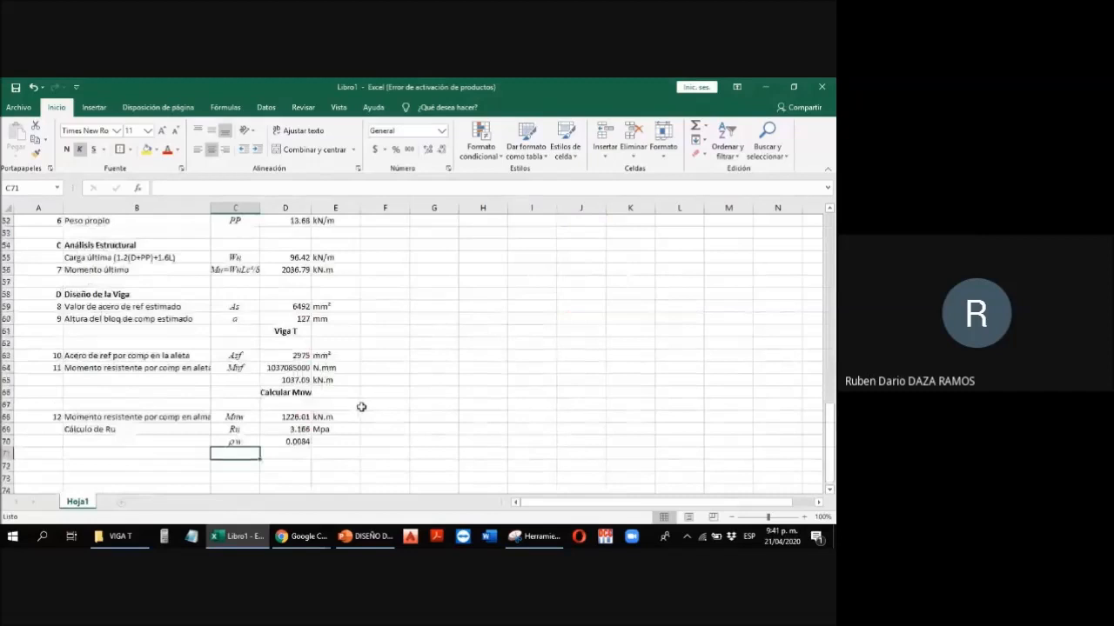
pyautogui.write('Asw')
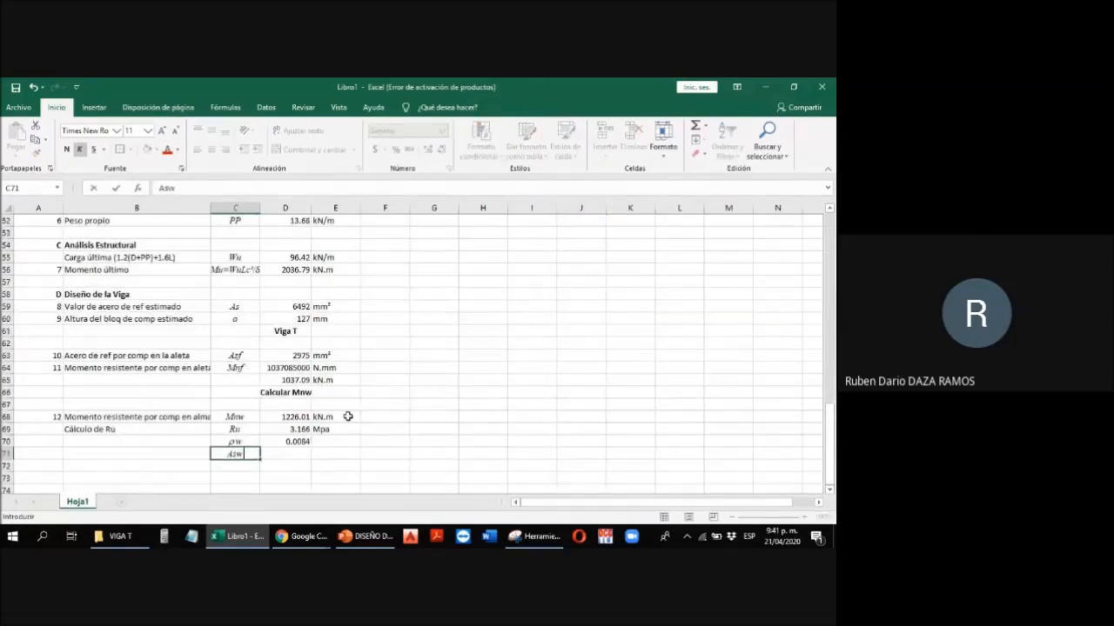
# Step: Label the Asw row in B71 as "Acero de ref por comp en el alma"
pyautogui.press('Left')
pyautogui.write('Acer')
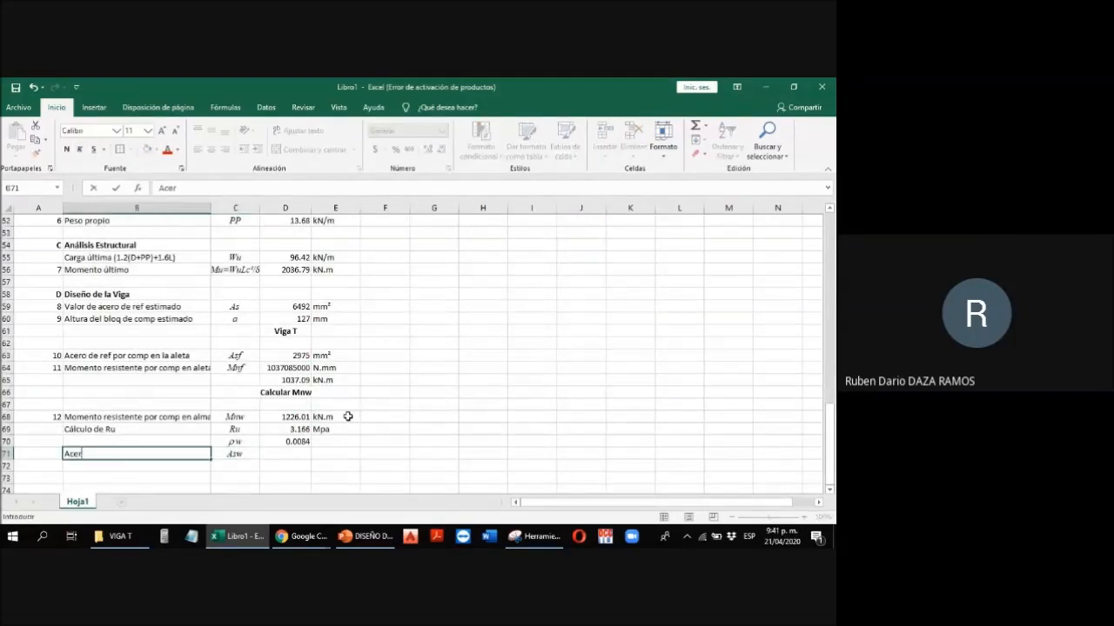
pyautogui.write('o deer')
pyautogui.press('BackSpace')
pyautogui.press('BackSpace')
pyautogui.write('ref por comp en el')
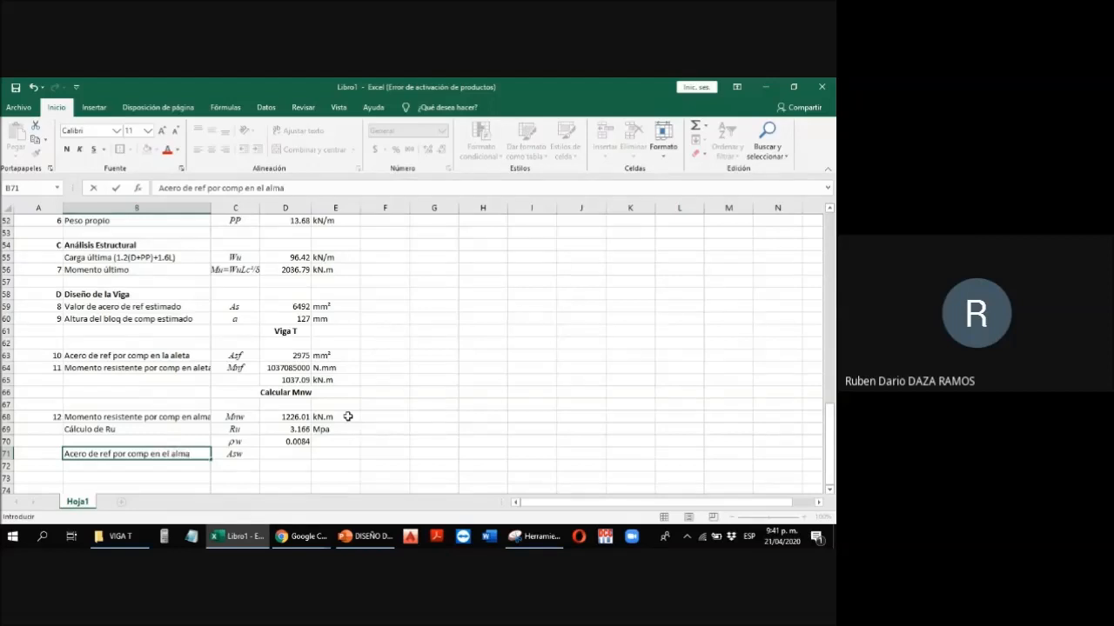
pyautogui.write(' alma')
# Step: Calculate Asw in D71 as ρw times web width times effective depth with =D70*D41*D43
pyautogui.press('Tab')
pyautogui.press('Tab')
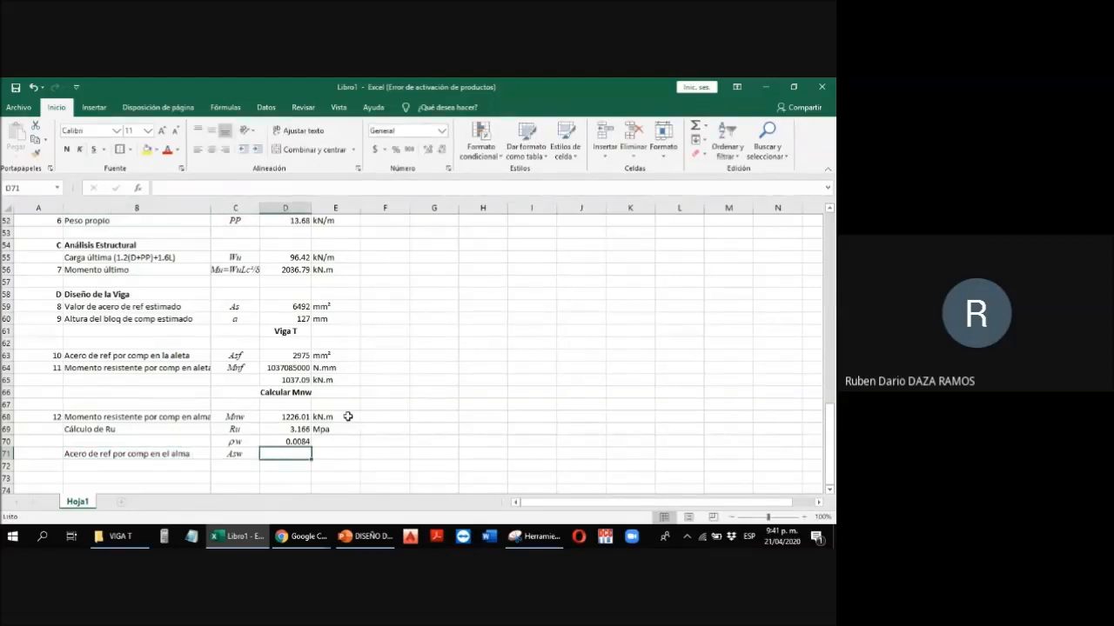
pyautogui.write('=')
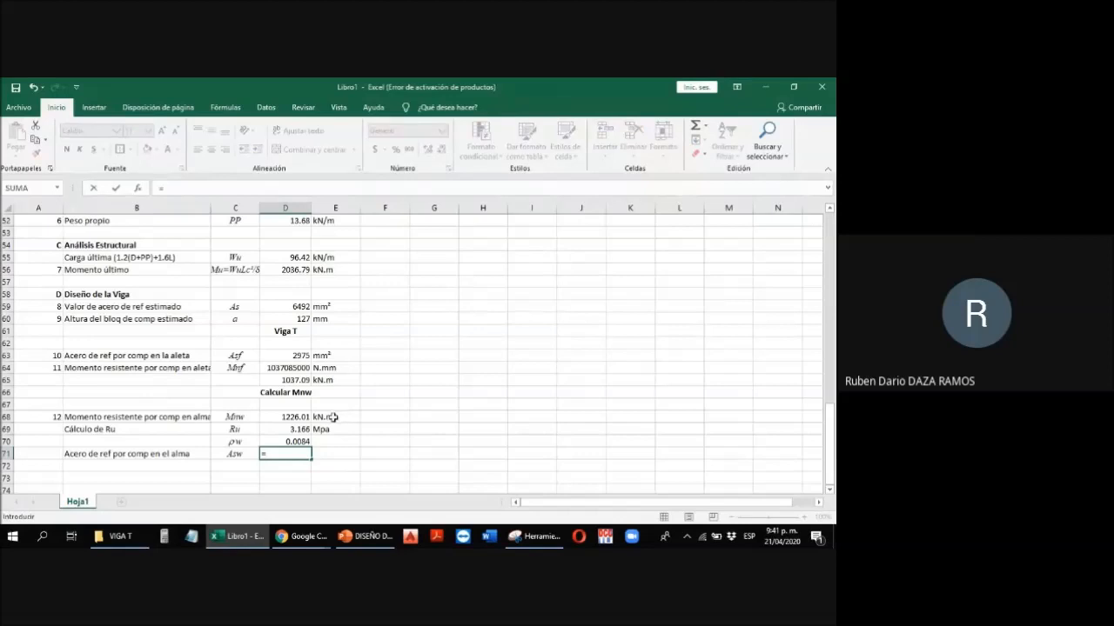
pyautogui.click(303, 440)
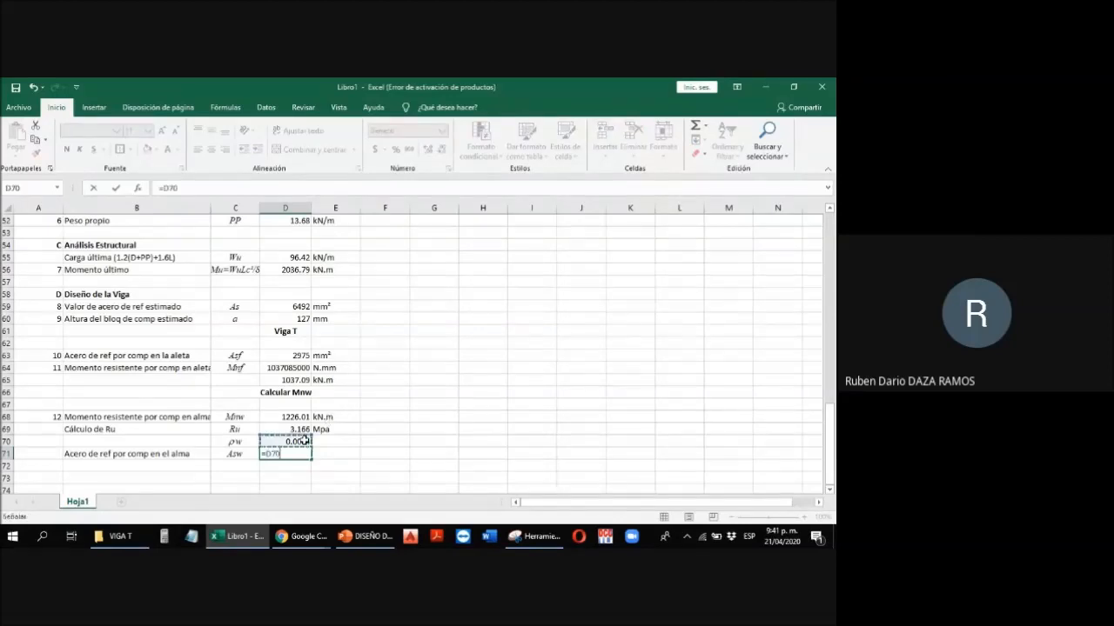
pyautogui.write('*')
pyautogui.scroll(6, 300, 365)
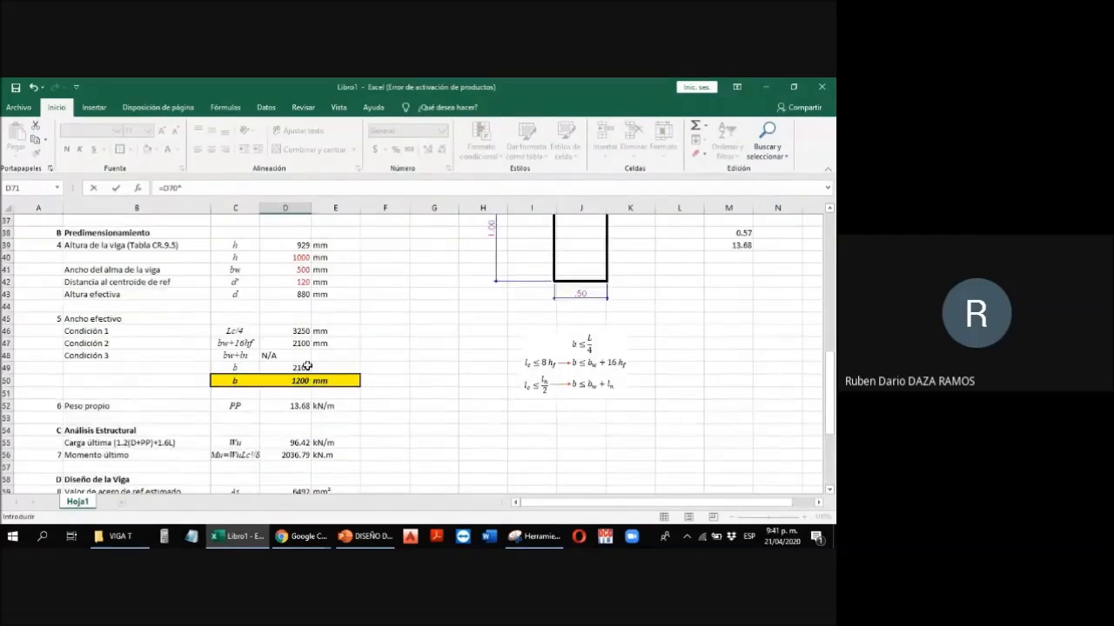
pyautogui.click(300, 304)
pyautogui.write('*')
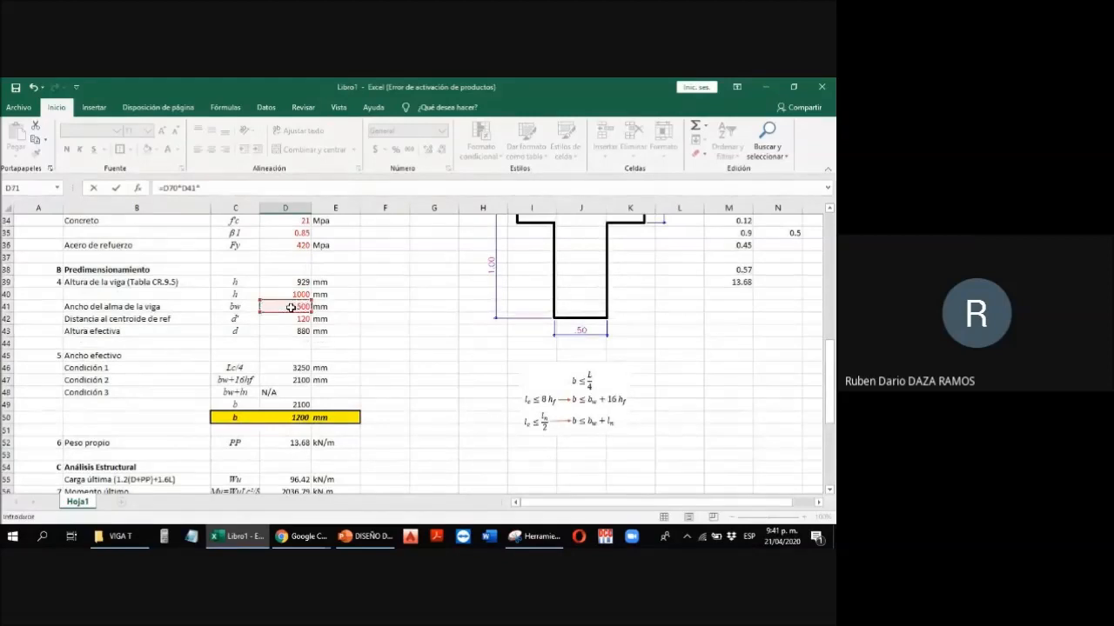
pyautogui.click(292, 329)
pyautogui.press('Return')
# Step: Display the Asw value in D71 without decimals and enter the unit mm² in E71
pyautogui.press('Up')
pyautogui.click(440, 151)
pyautogui.click(440, 151)
pyautogui.click(440, 151)
pyautogui.click(440, 152)
pyautogui.click(440, 151)
pyautogui.click(440, 151)
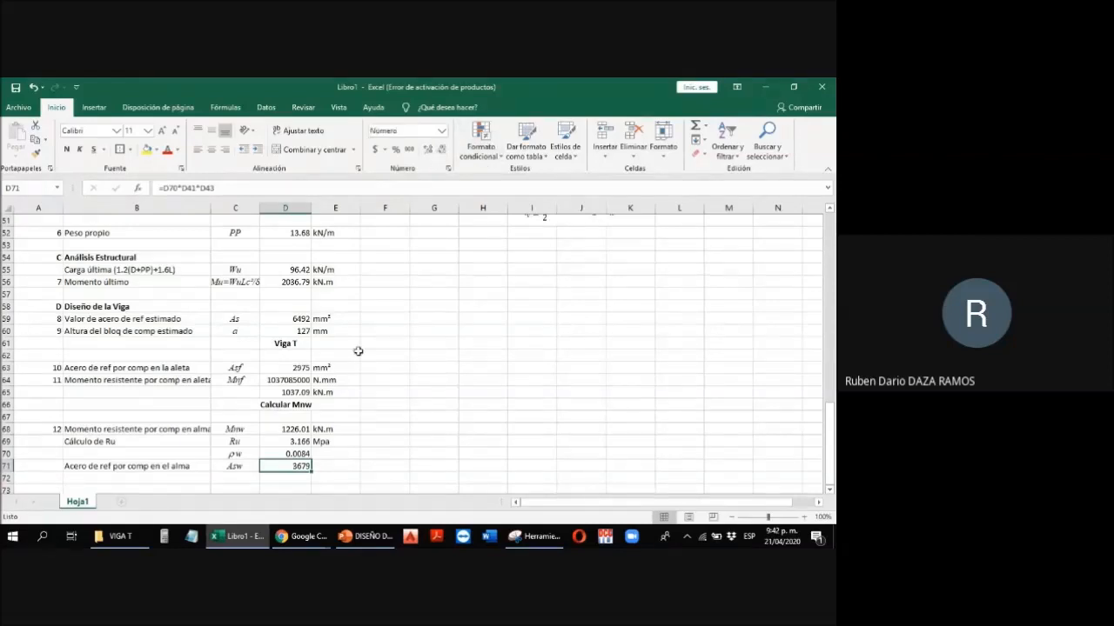
pyautogui.click(322, 466)
pyautogui.write('mm²')
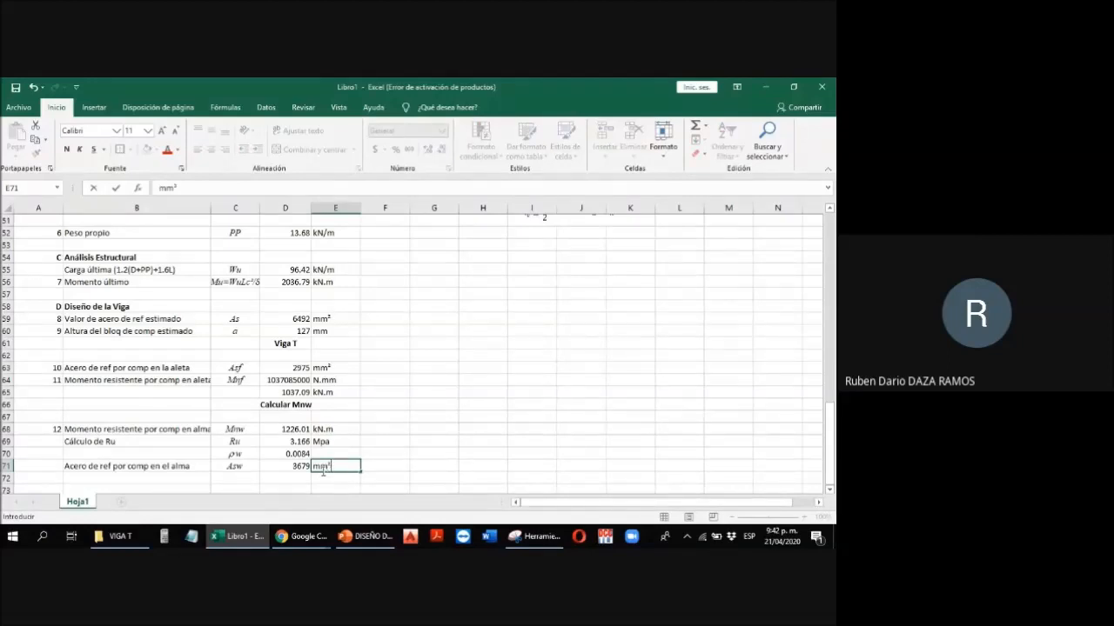
pyautogui.press('Return')
# Step: Label the ρw row in B70 as "Cuantía de acero por comp en alma"
pyautogui.scroll(-1, 290, 392)
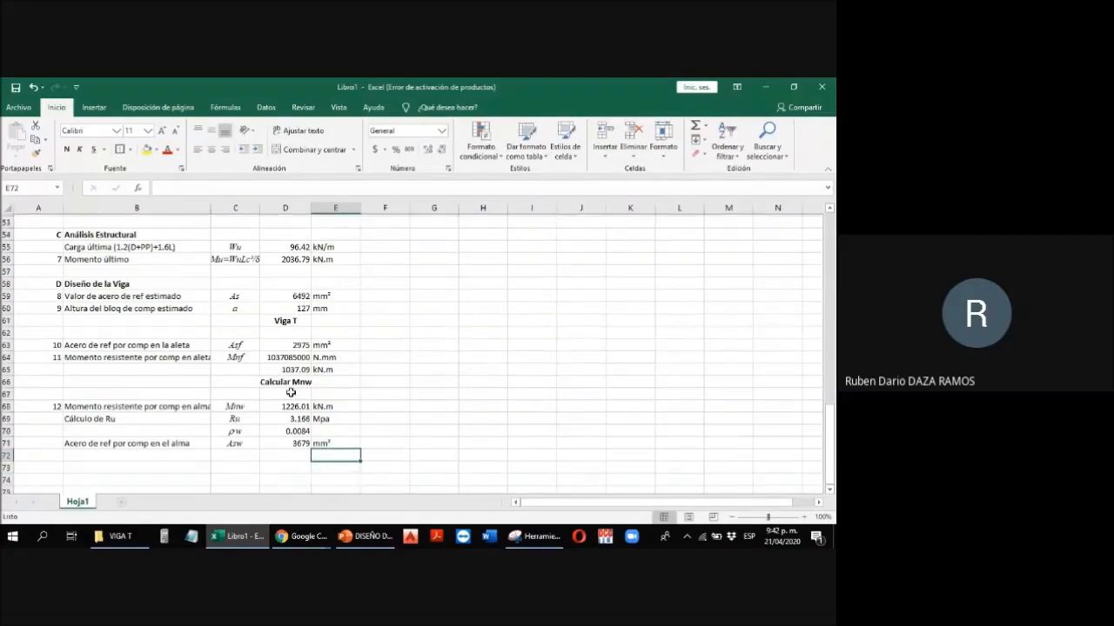
pyautogui.scroll(-1, 290, 392)
pyautogui.click(54, 391)
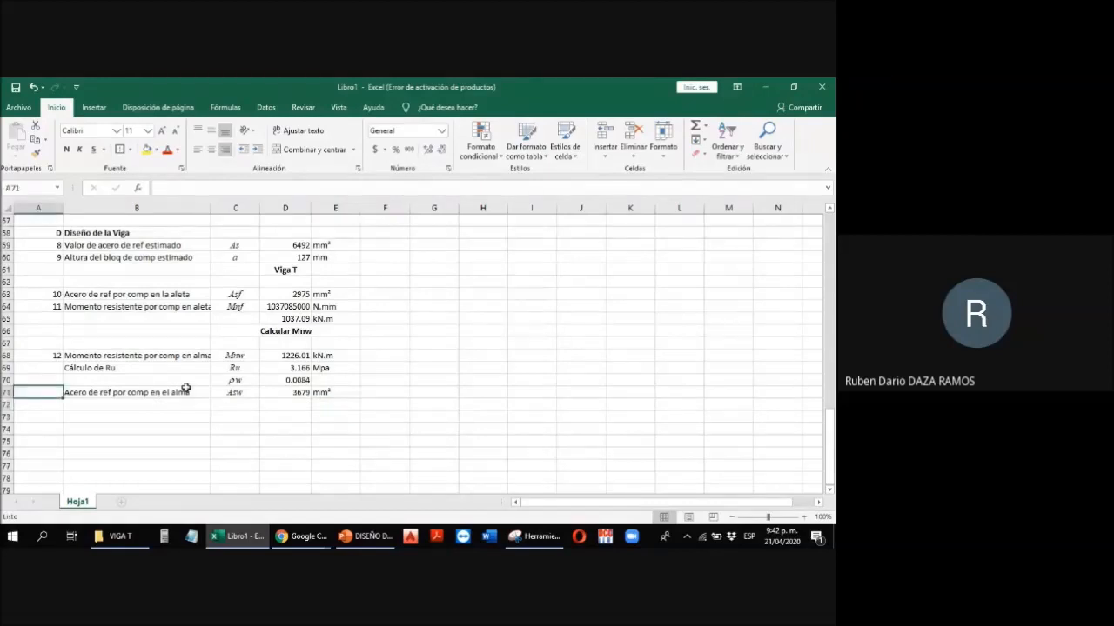
pyautogui.click(44, 367)
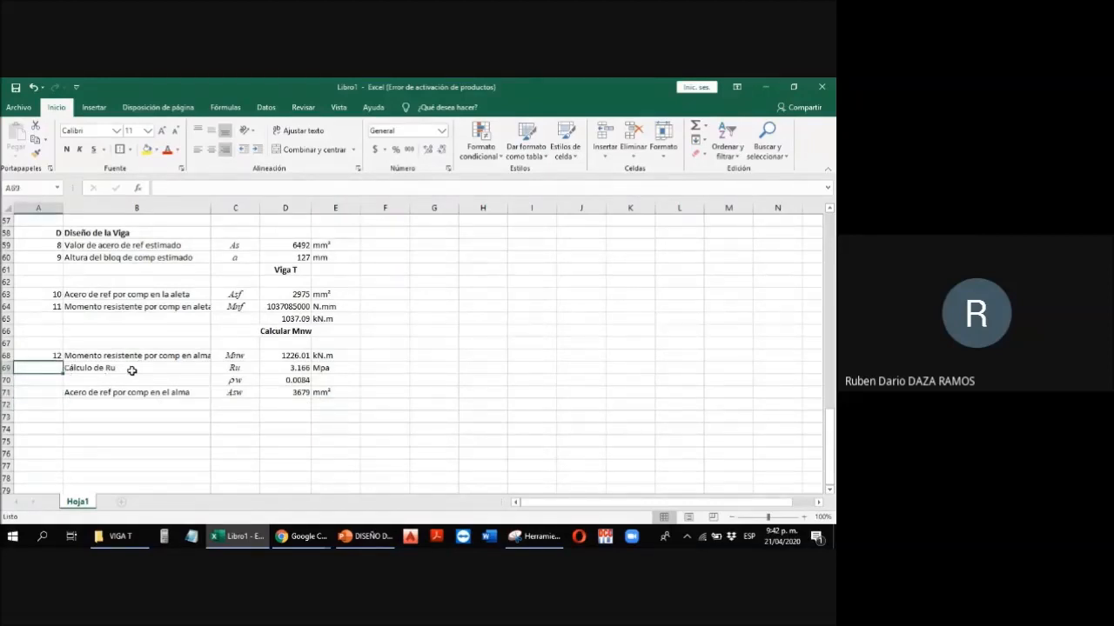
pyautogui.click(138, 377)
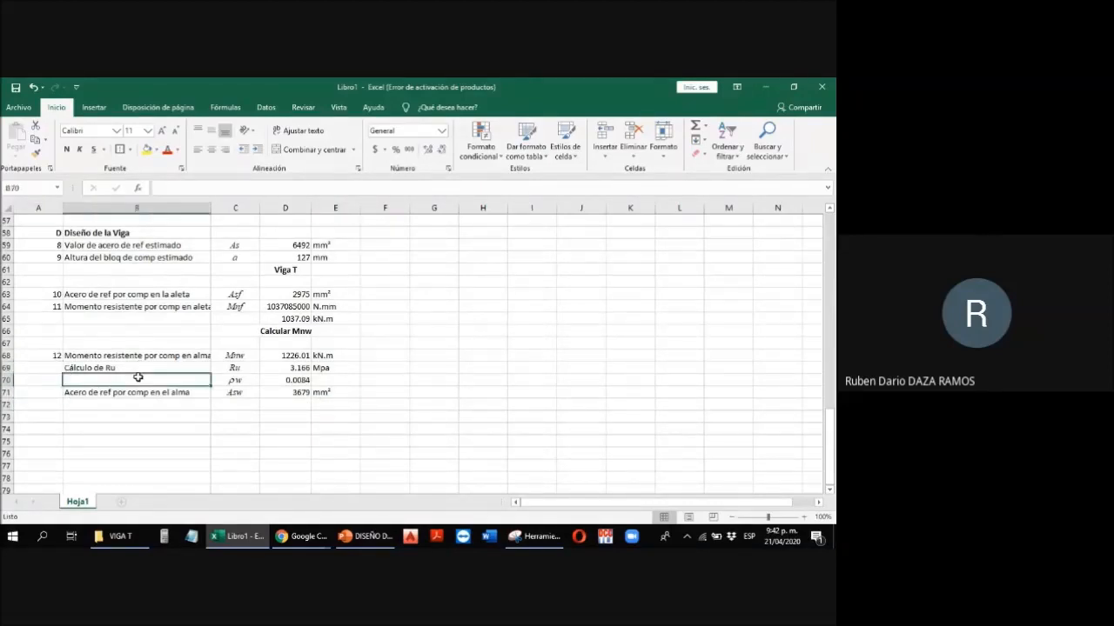
pyautogui.write('Cuantia')
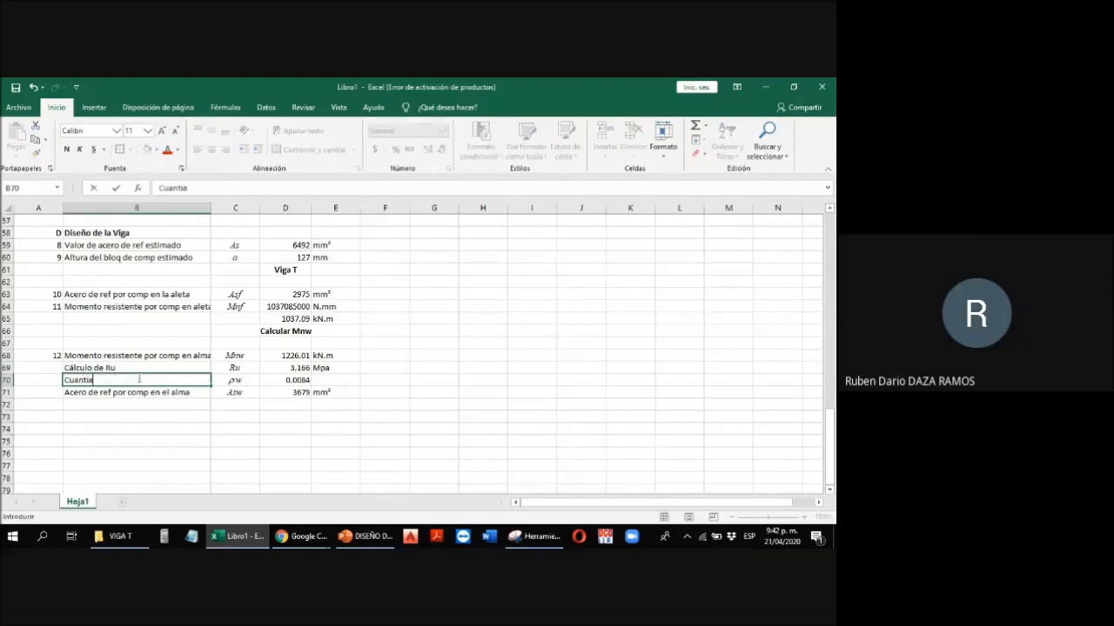
pyautogui.write(' de acero')
pyautogui.hotkey('ctrl', 'Return')
pyautogui.doubleClick(138, 378)
pyautogui.write('por comp en alm')
# Step: Number the Ru, ρw and Asw rows 13, 14 and 15 in A69 to A71
pyautogui.press('Up')
pyautogui.press('Left')
pyautogui.write('13')
pyautogui.press('Return')
pyautogui.write('14')
pyautogui.press('Return')
pyautogui.write('15')
pyautogui.press('Return')
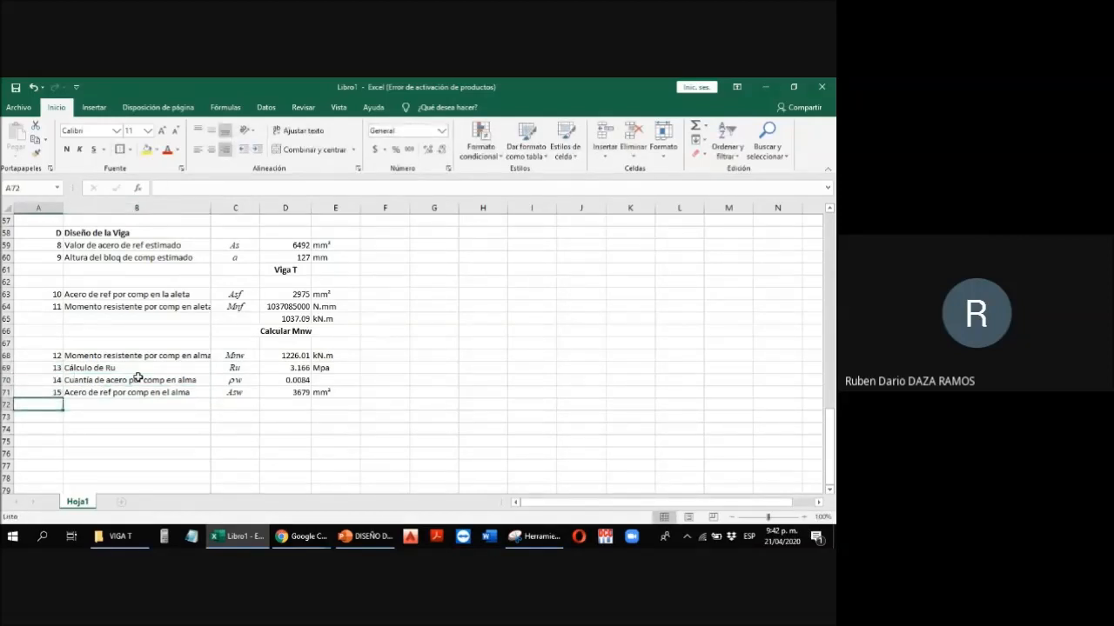
# Step: Set up row 73 as item 16, "Acero total de la viga", with the symbol As in C73
pyautogui.press('Return')
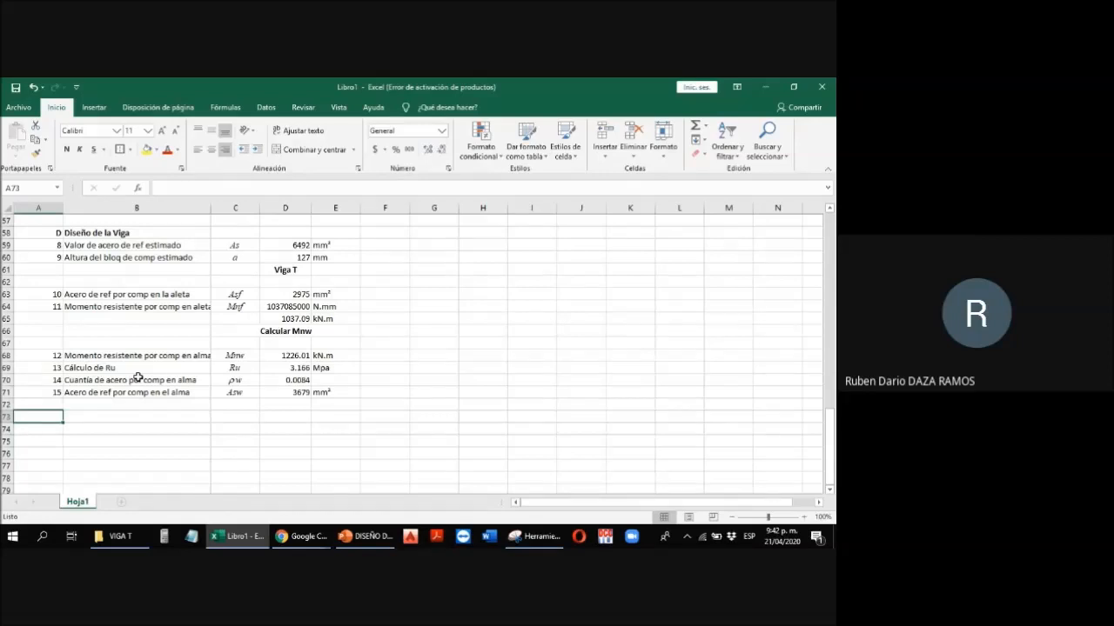
pyautogui.write('16')
pyautogui.press('Tab')
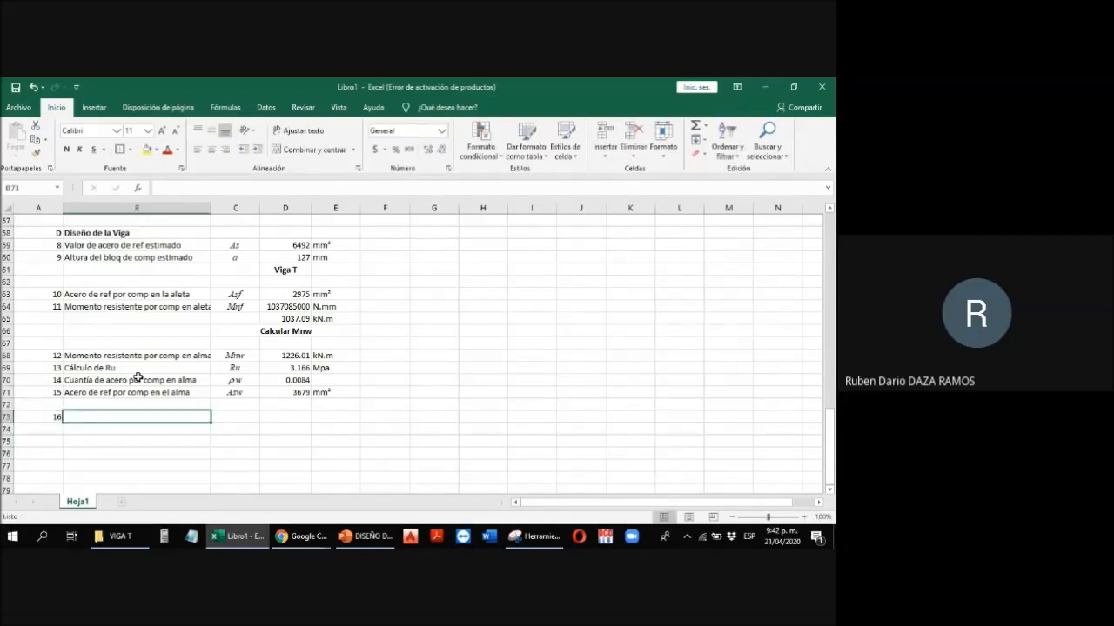
pyautogui.write('Acero total de la viga')
pyautogui.press('Tab')
pyautogui.press('Tab')
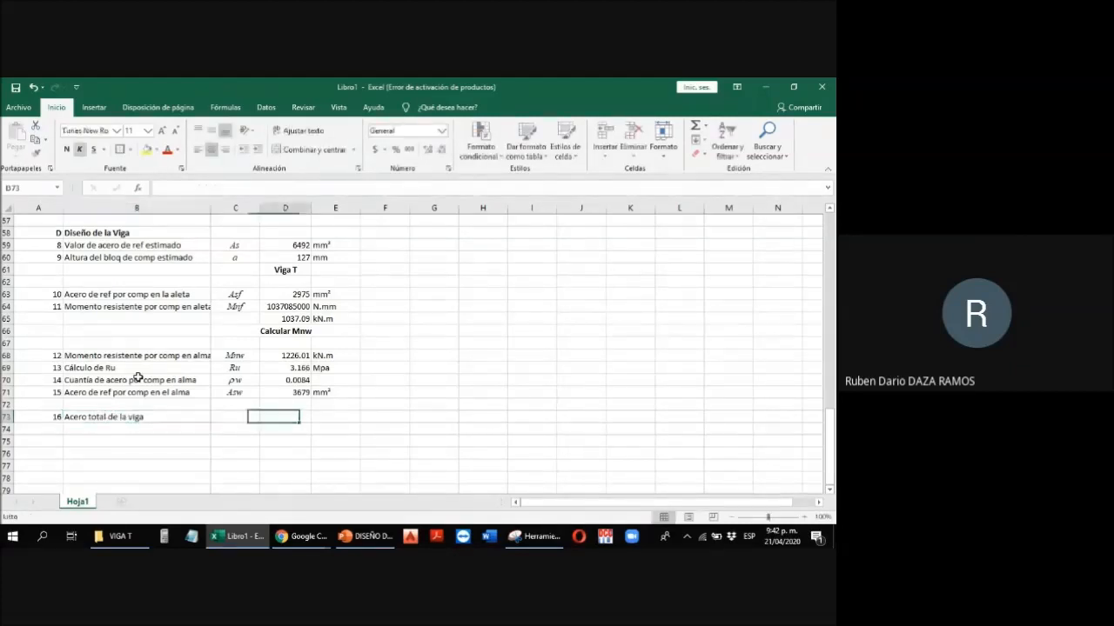
pyautogui.press('Left')
pyautogui.write('As')
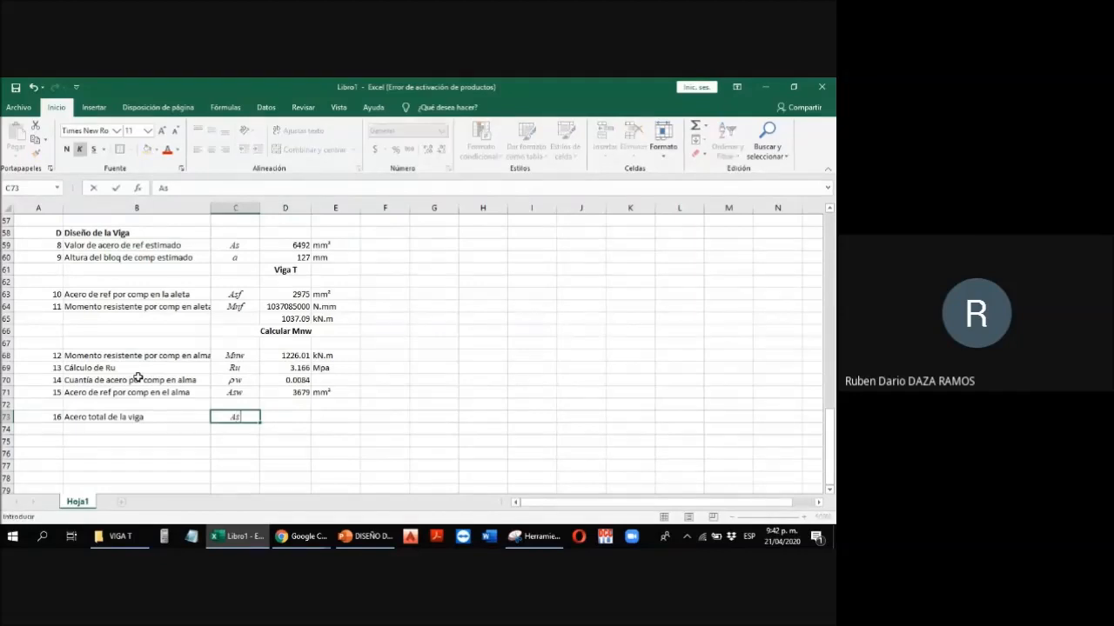
# Step: Calculate the total beam steel As in D73 as the sum of Asw and Asf, =D71+D63
pyautogui.press('Tab')
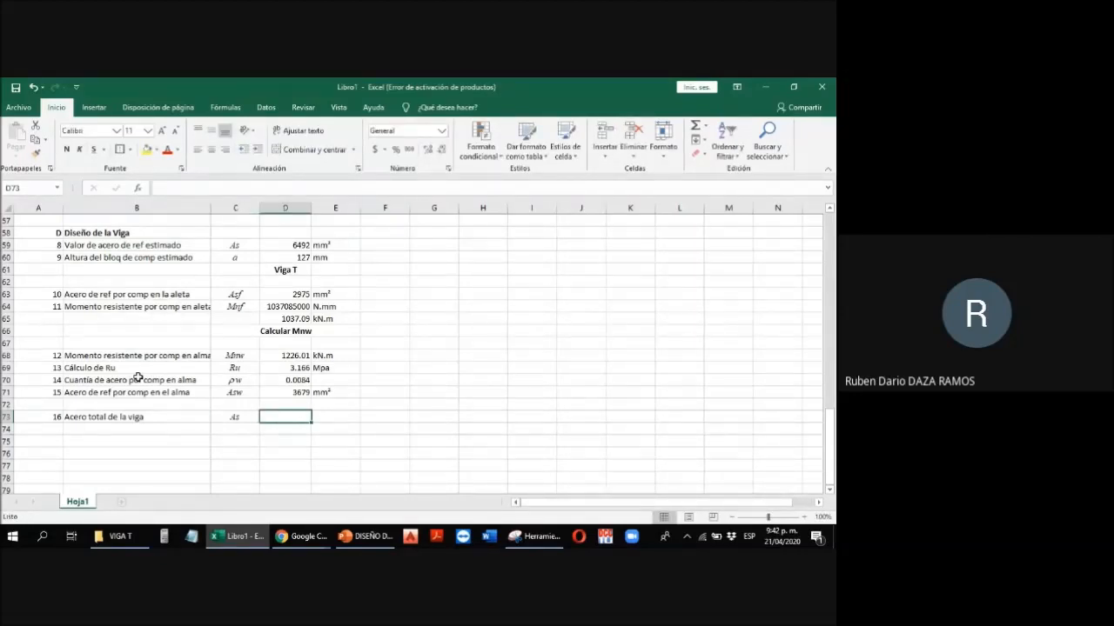
pyautogui.write('=')
pyautogui.click(303, 392)
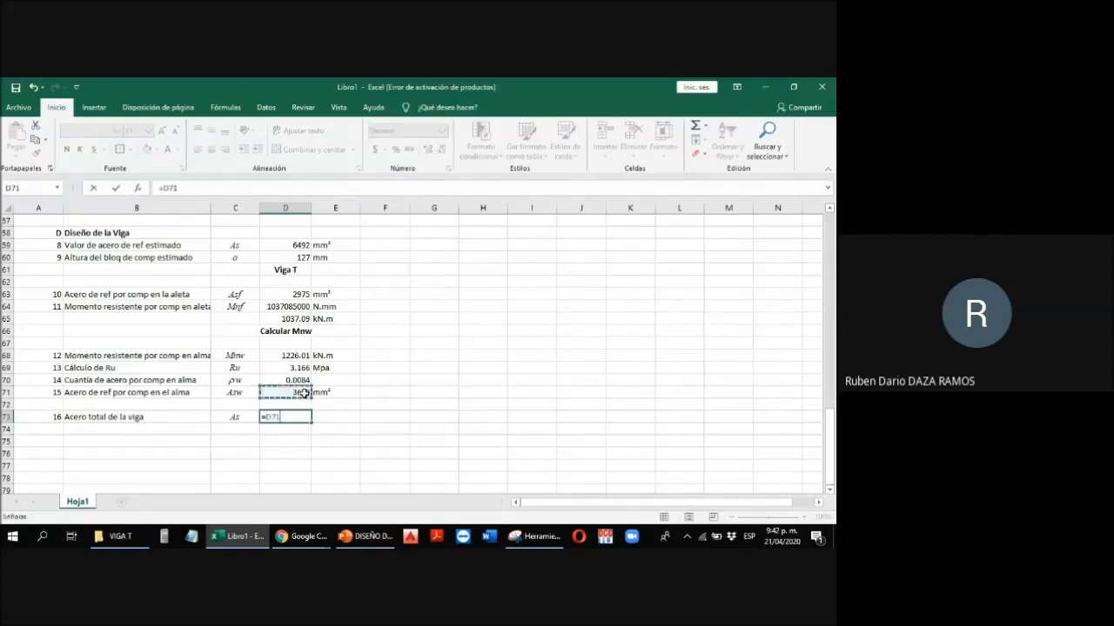
pyautogui.write('+')
pyautogui.scroll(1, 339, 374)
pyautogui.click(292, 330)
pyautogui.scroll(18, 368, 368)
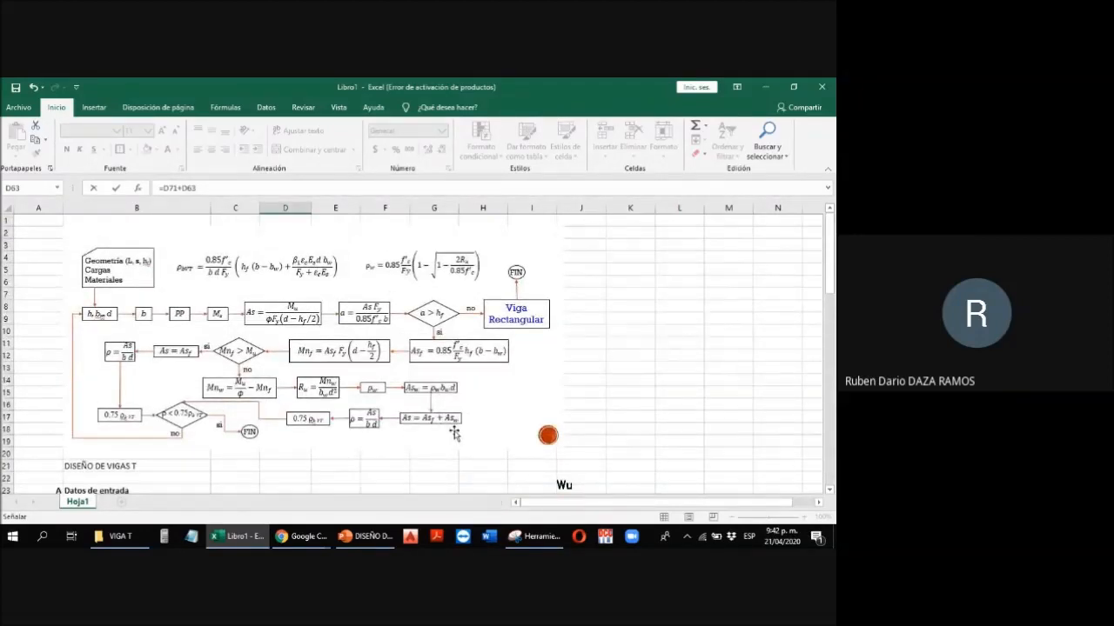
pyautogui.scroll(-17, 453, 430)
pyautogui.press('Return')
# Step: Enter the unit mm² for the total beam steel in E73
pyautogui.press('Up')
pyautogui.press('Right')
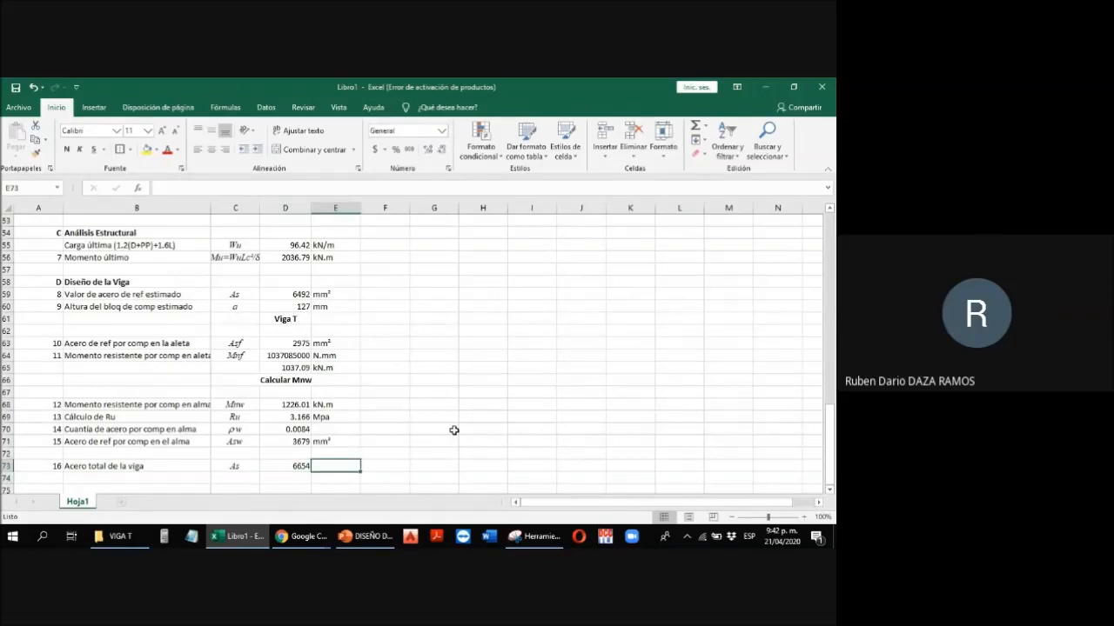
pyautogui.write('mm²')
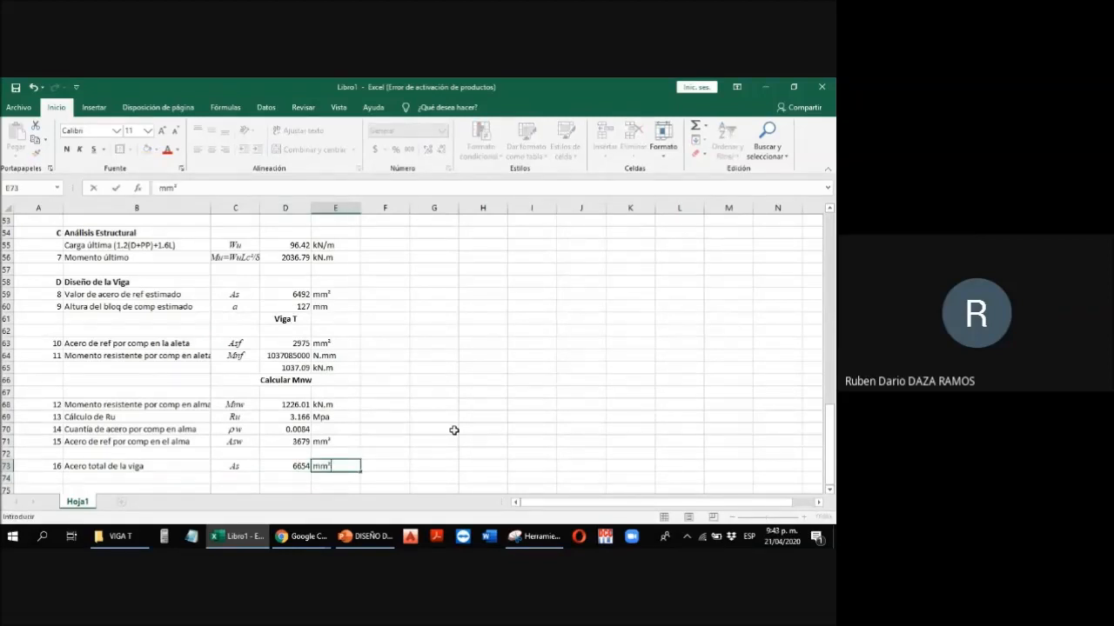
pyautogui.press('Return')
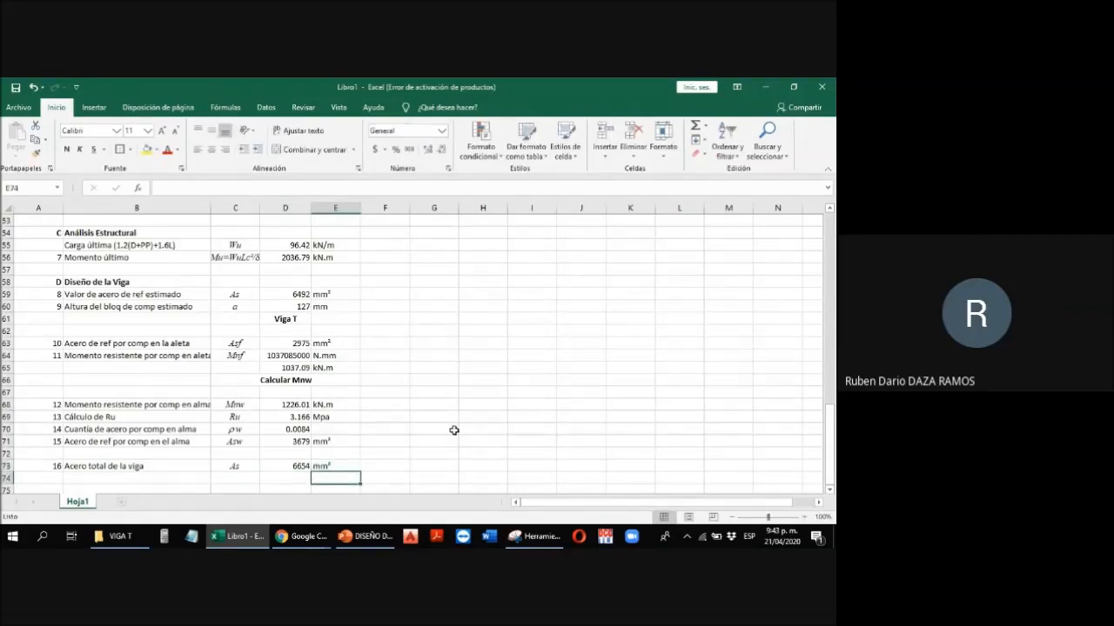
# Step: Set up row 75 as item 17 with the label "Cuantía colocada" in B75
pyautogui.press('Down')
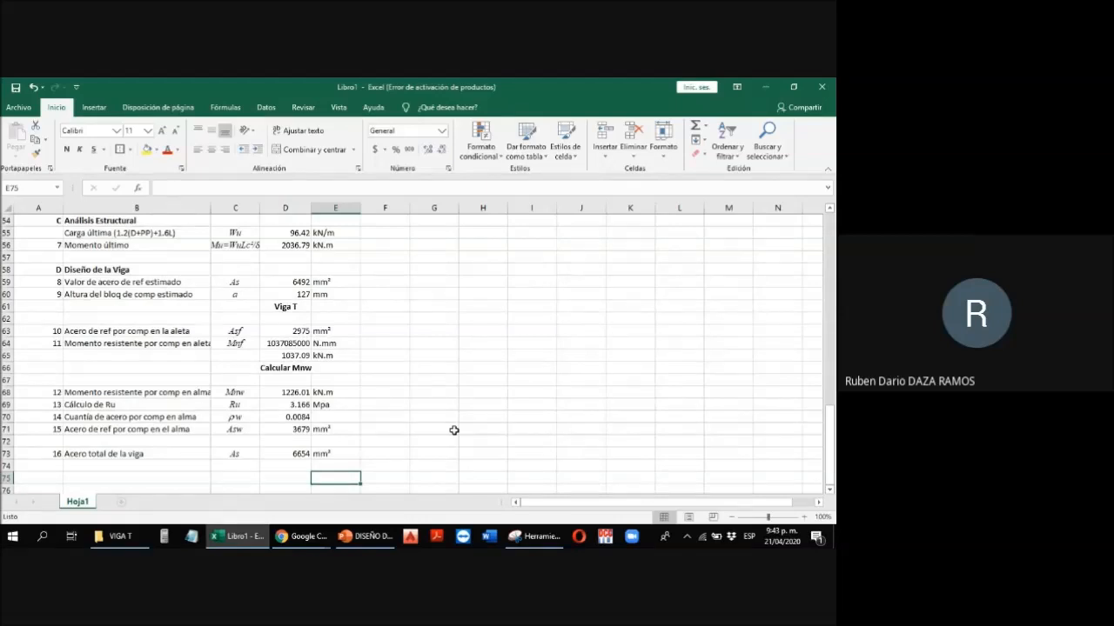
pyautogui.press('Left')
pyautogui.press('Left')
pyautogui.press('Left')
pyautogui.press('Left')
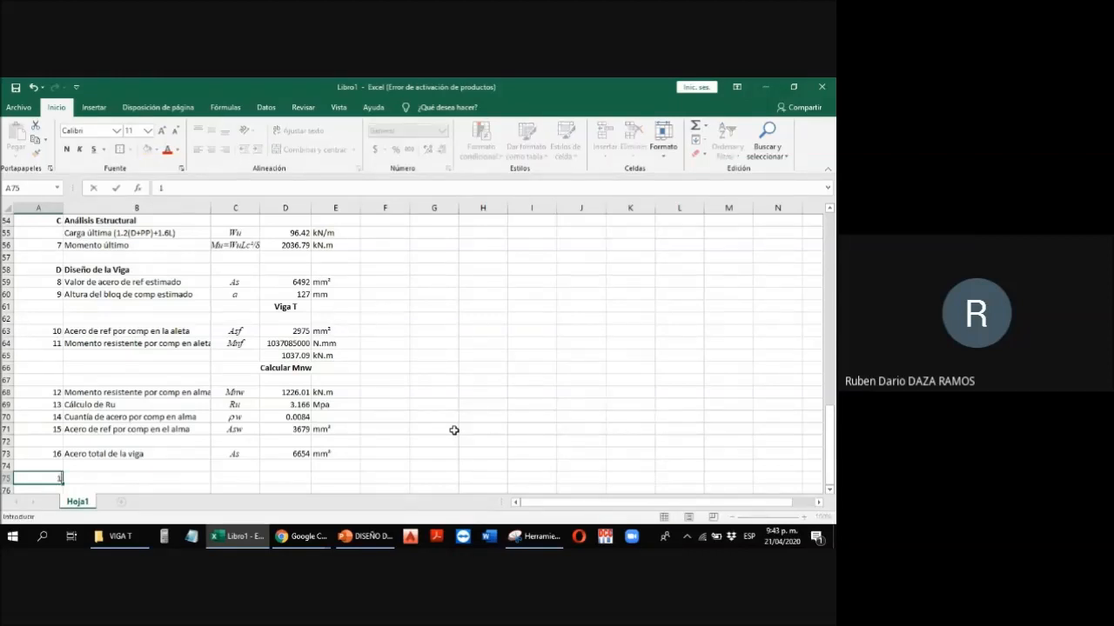
pyautogui.write('17')
pyautogui.press('Return')
pyautogui.press('Up')
pyautogui.press('Right')
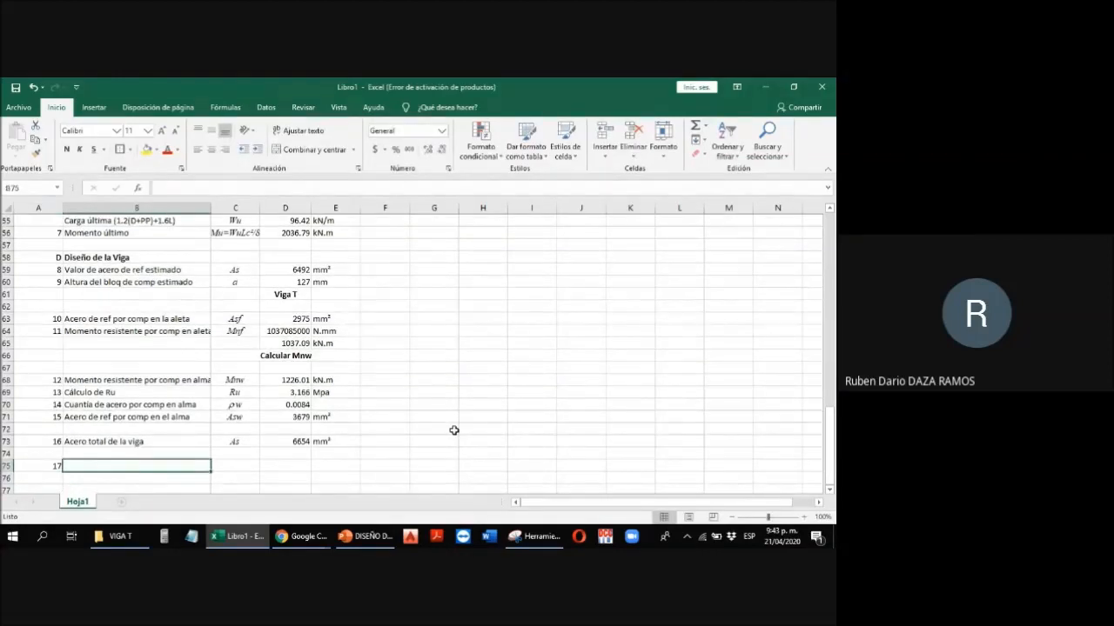
pyautogui.write("Cuant'pi")
pyautogui.press('BackSpace')
pyautogui.press('BackSpace')
pyautogui.press('BackSpace')
pyautogui.write('ia colocada')
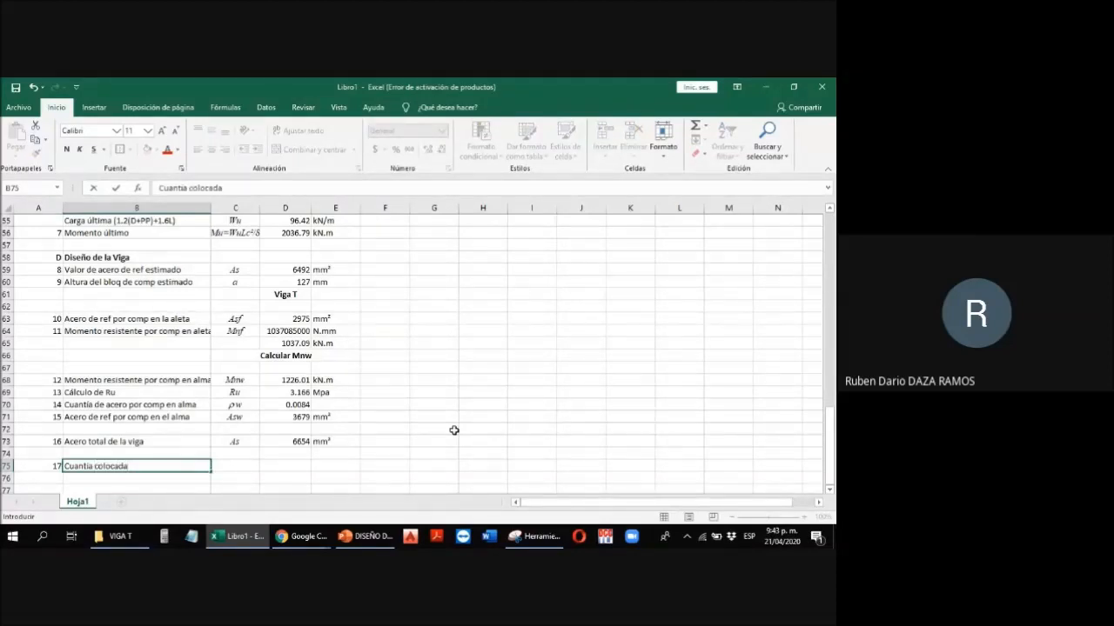
# Step: Copy the ρw symbol from C70 into C75 and shorten it to ρ
pyautogui.press('Tab')
pyautogui.press('Up')
pyautogui.press('Up')
pyautogui.press('Up')
pyautogui.press('Up')
pyautogui.press('Up')
pyautogui.hotkey('ctrl', 'c')
pyautogui.press('Down')
pyautogui.press('Down')
pyautogui.press('Down')
pyautogui.press('Down')
pyautogui.press('Down')
pyautogui.write('rw')
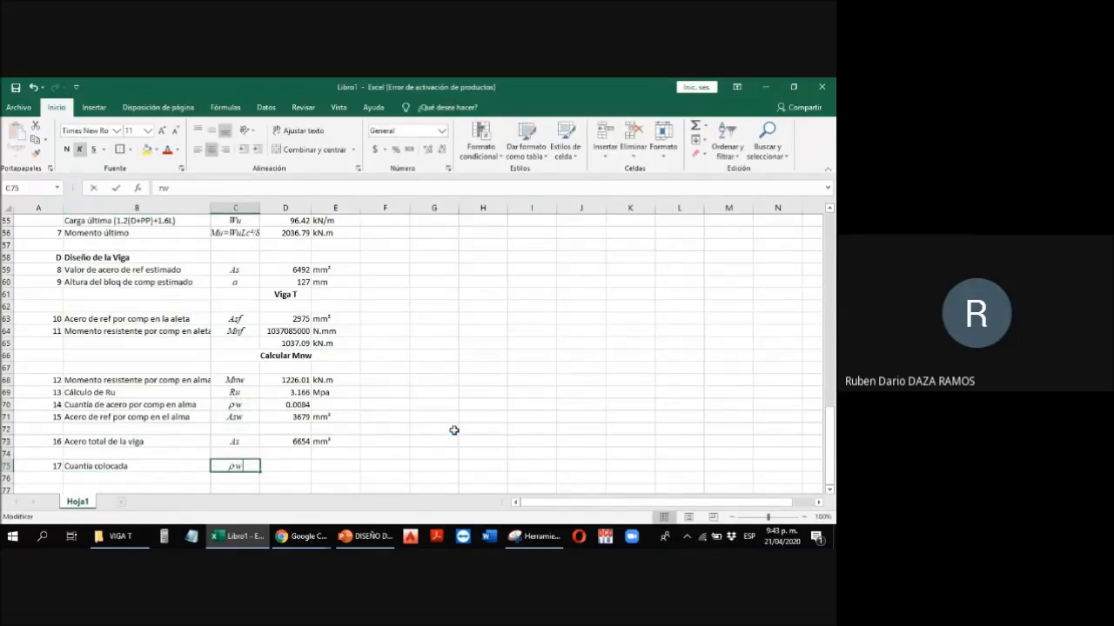
pyautogui.press('Tab')
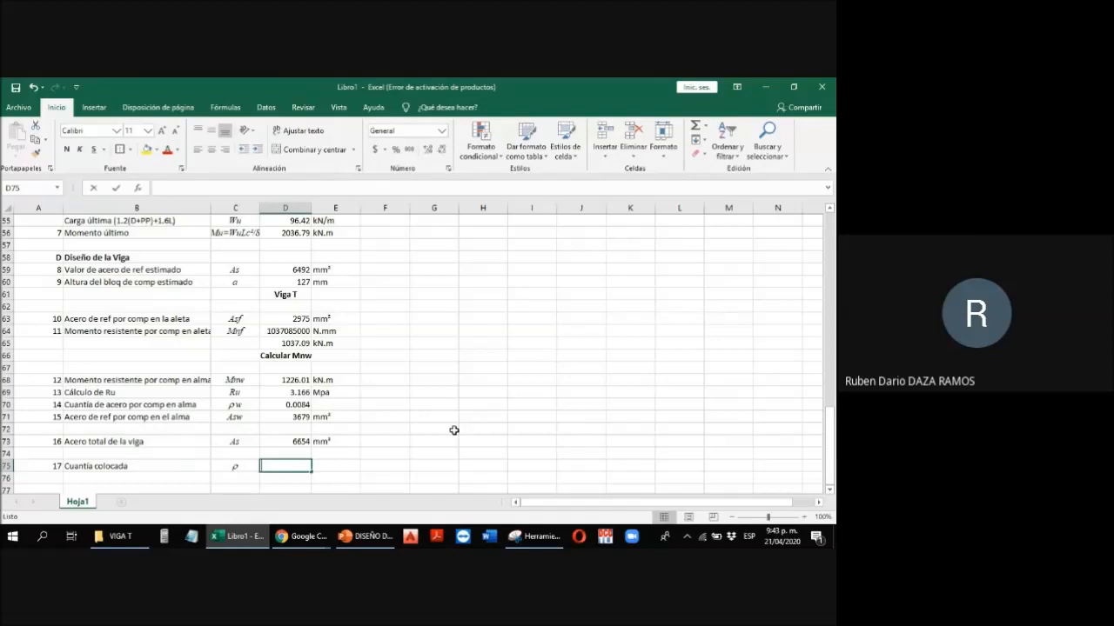
# Step: Calculate the placed steel ratio in D75 as total steel over width times effective depth, =D73/(D50*D43)
pyautogui.write('=')
pyautogui.press('Up')
pyautogui.press('Up')
pyautogui.write('/')
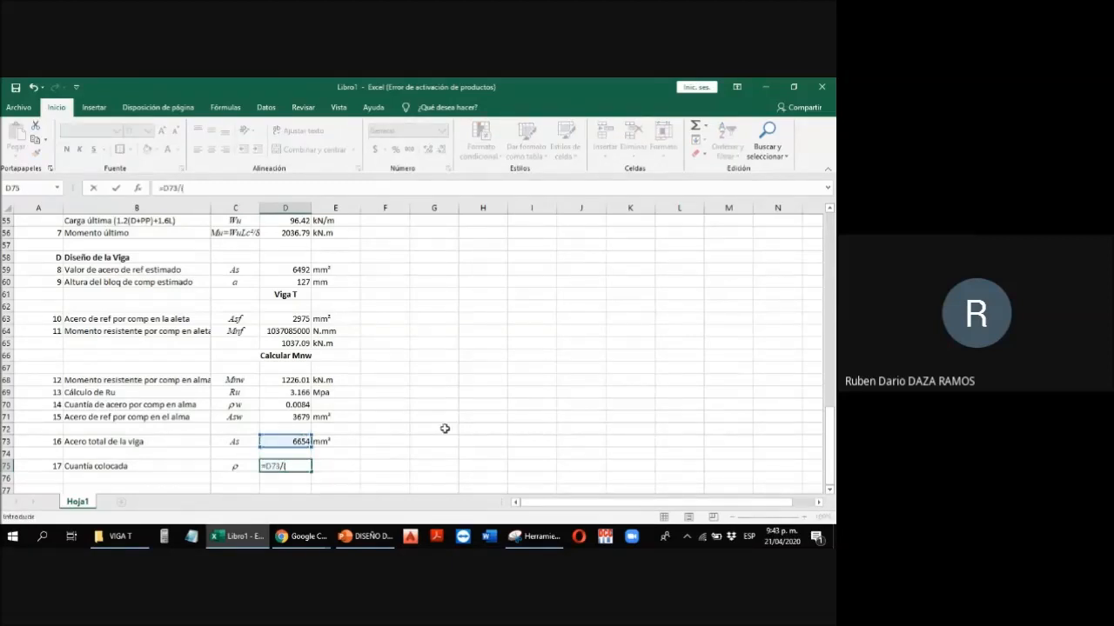
pyautogui.scroll(5, 368, 392)
pyautogui.click(286, 344)
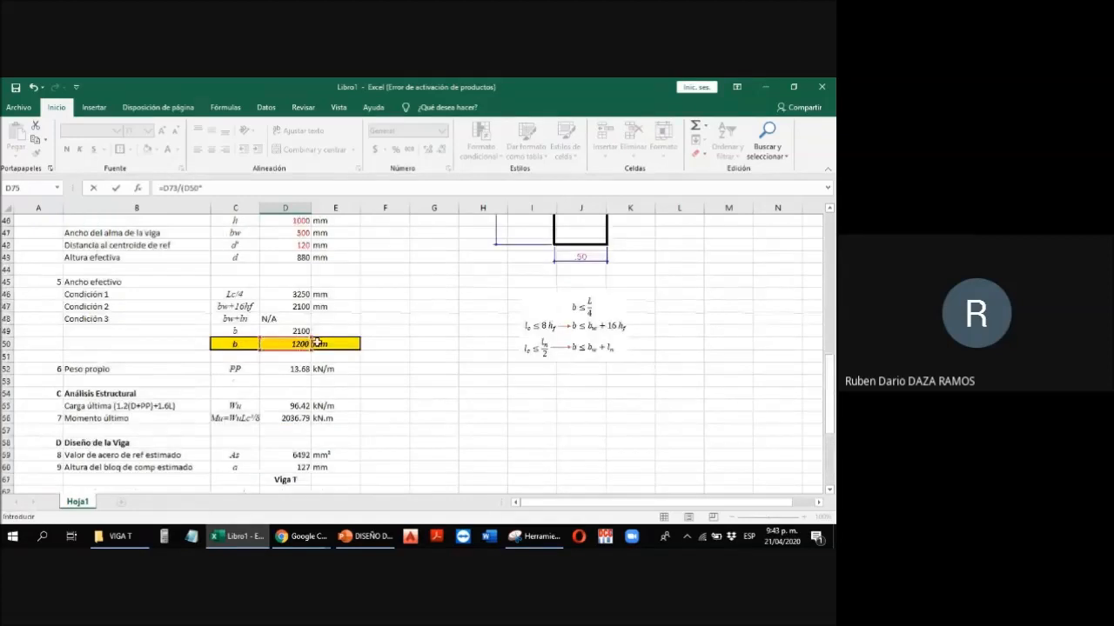
pyautogui.write('*')
pyautogui.scroll(1, 287, 316)
pyautogui.click(286, 294)
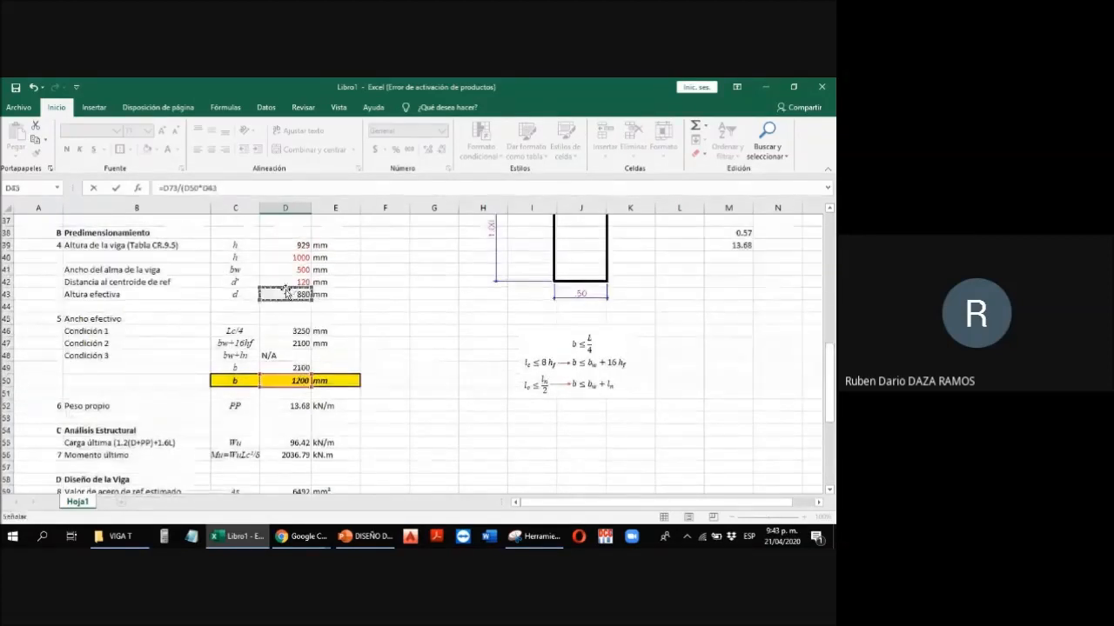
pyautogui.write(')')
pyautogui.scroll(8, 547, 288)
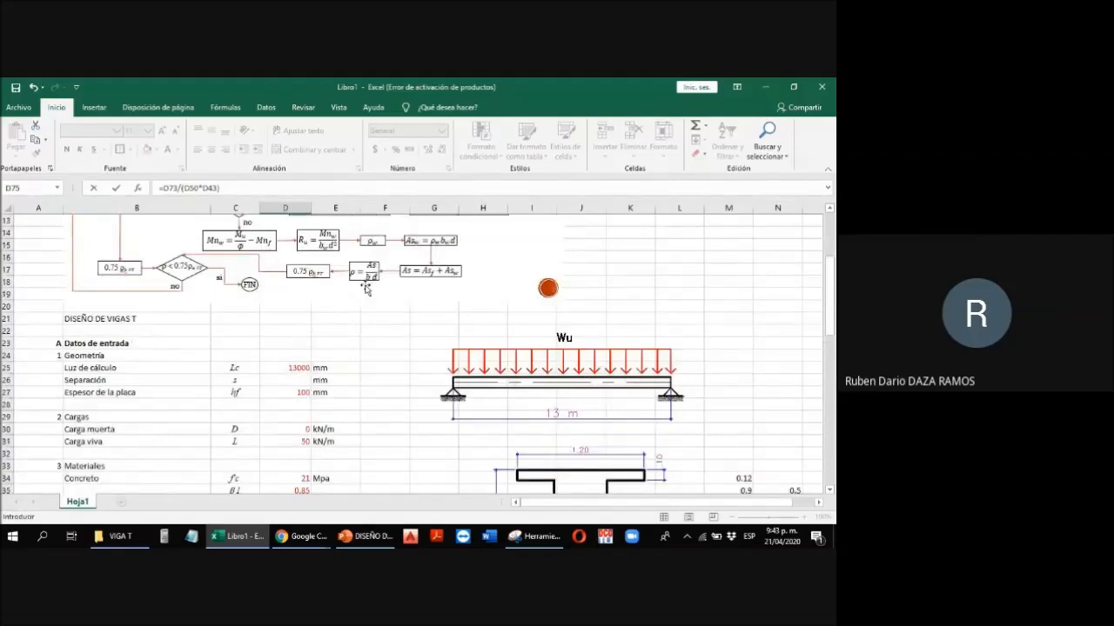
pyautogui.scroll(-9, 376, 291)
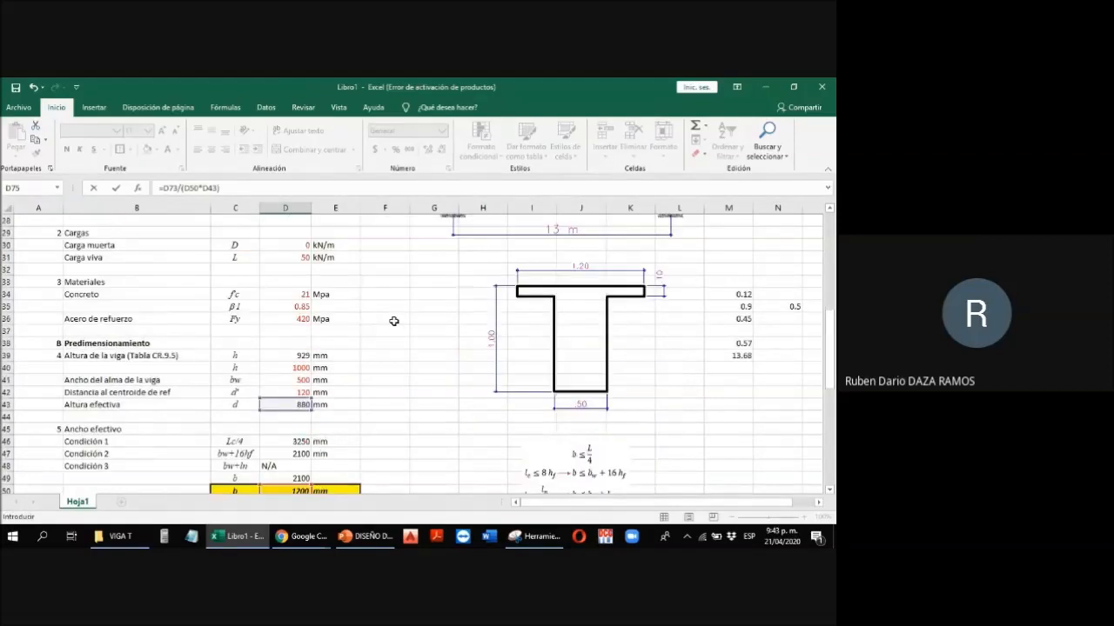
pyautogui.press('Return')
# Step: Display the placed steel ratio in D75 with four decimals
pyautogui.scroll(-1, 313, 418)
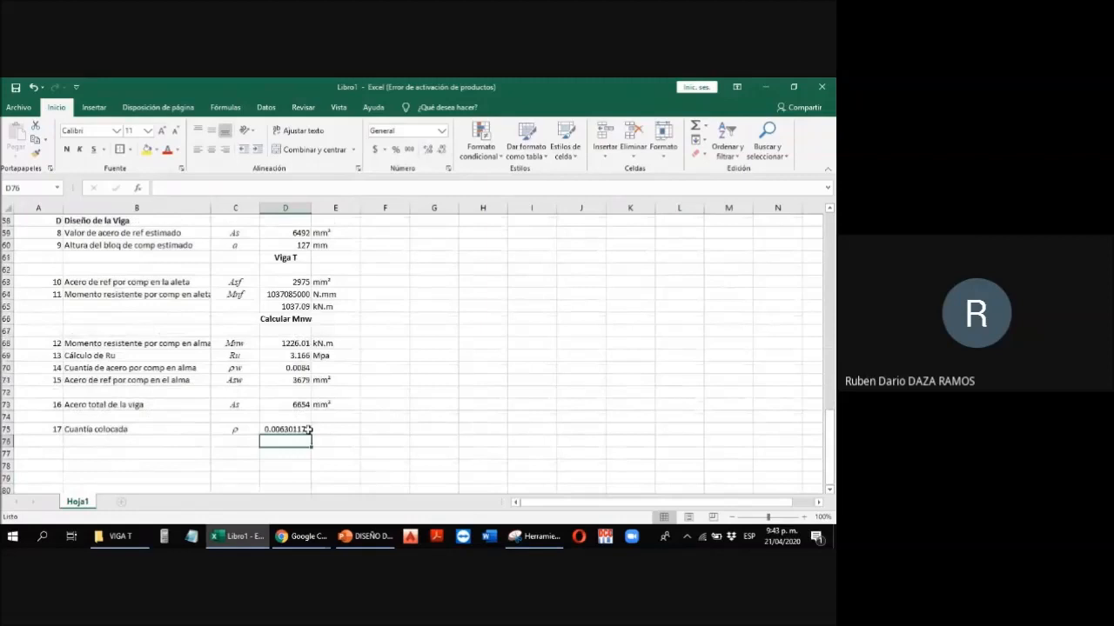
pyautogui.click(296, 429)
pyautogui.click(441, 150)
pyautogui.click(441, 149)
pyautogui.click(441, 149)
pyautogui.click(441, 150)
pyautogui.click(441, 149)
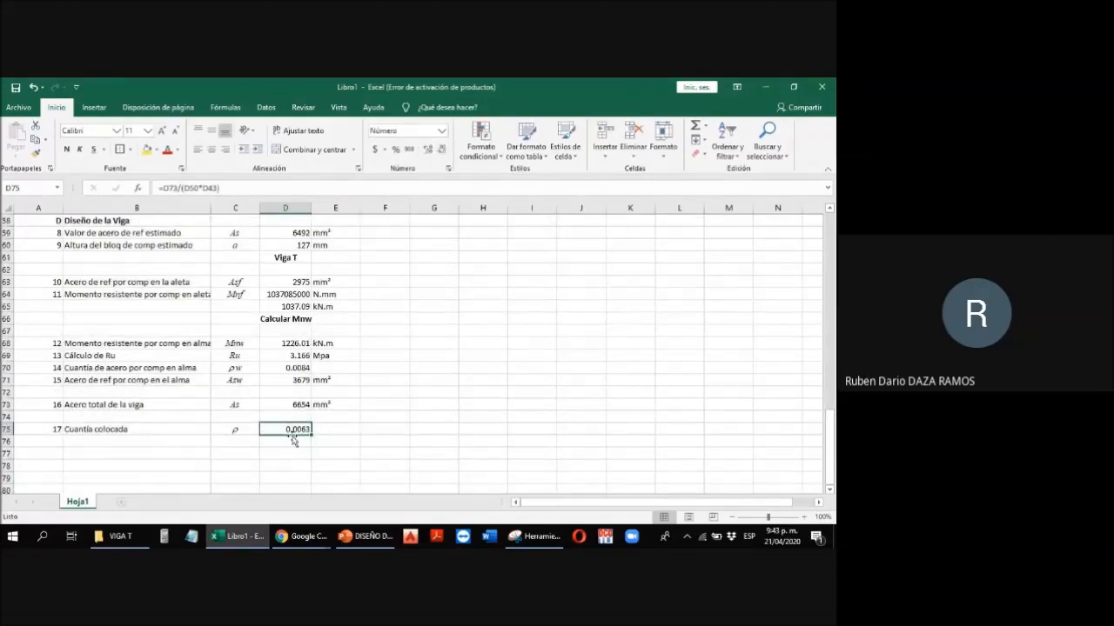
# Step: Label the row below the placed steel ratio, in B76, as "Cuantía máxima"
pyautogui.click(175, 442)
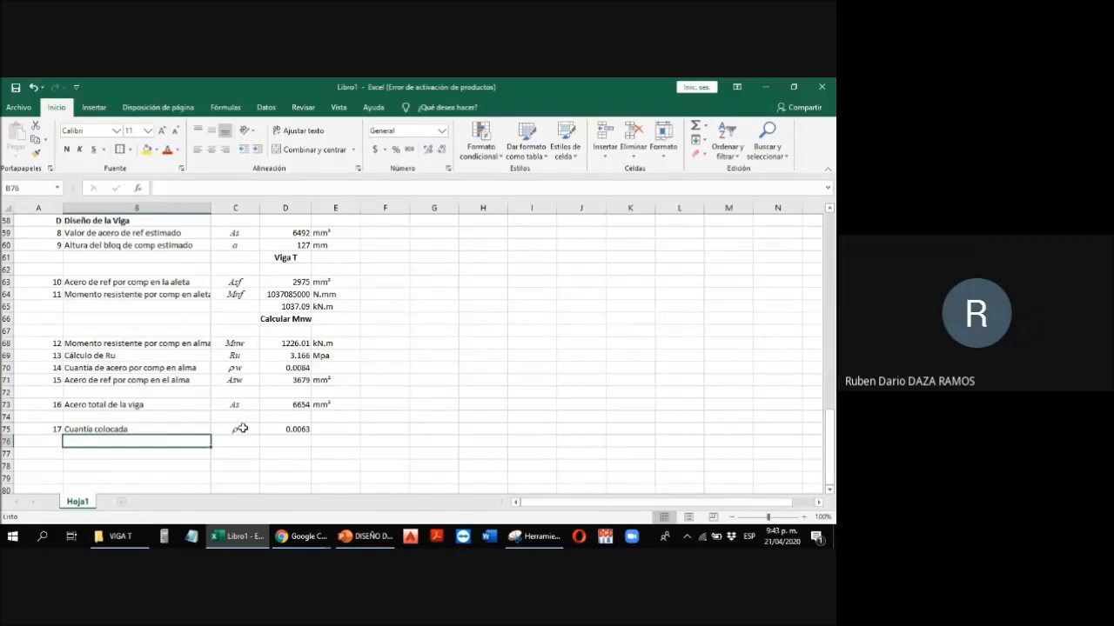
pyautogui.write('Cu')
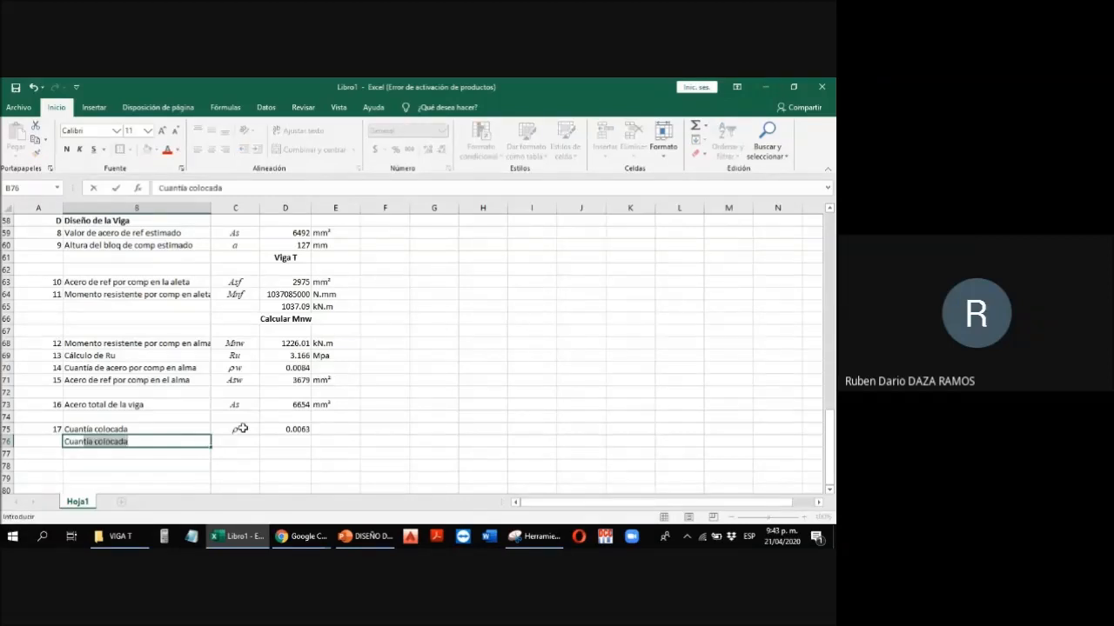
pyautogui.write('antía máxima')
pyautogui.press('Return')
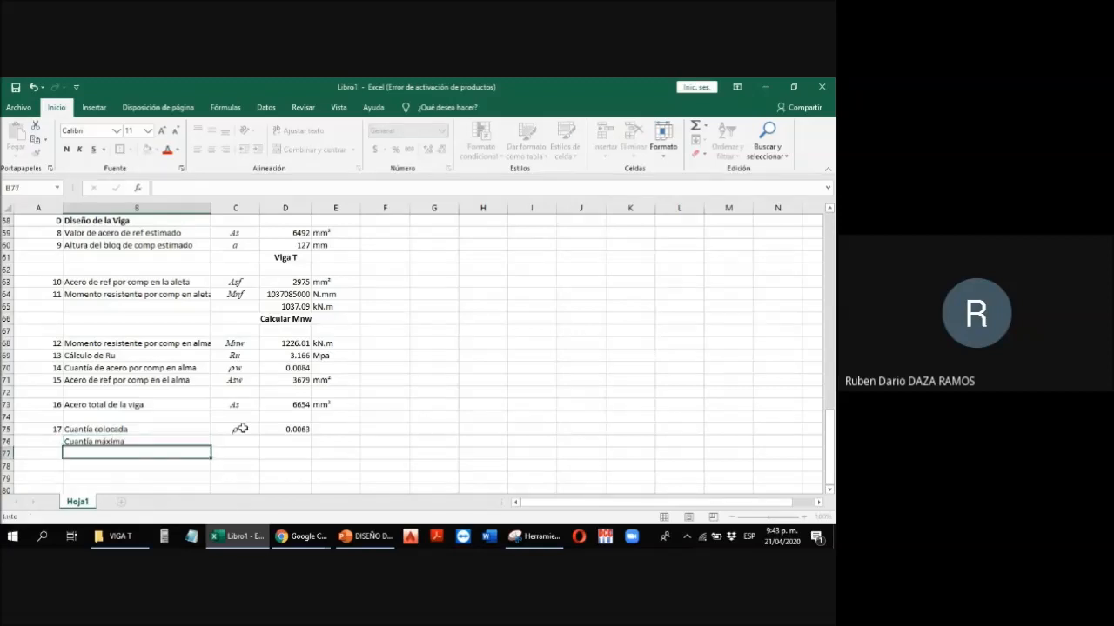
# Step: Copy the ρ symbol into C76 and extend it to ρbVT, with the bVT part in Times New Roman
pyautogui.click(241, 429)
pyautogui.hotkey('ctrl', 'c')
pyautogui.press('Down')
pyautogui.press('Return')
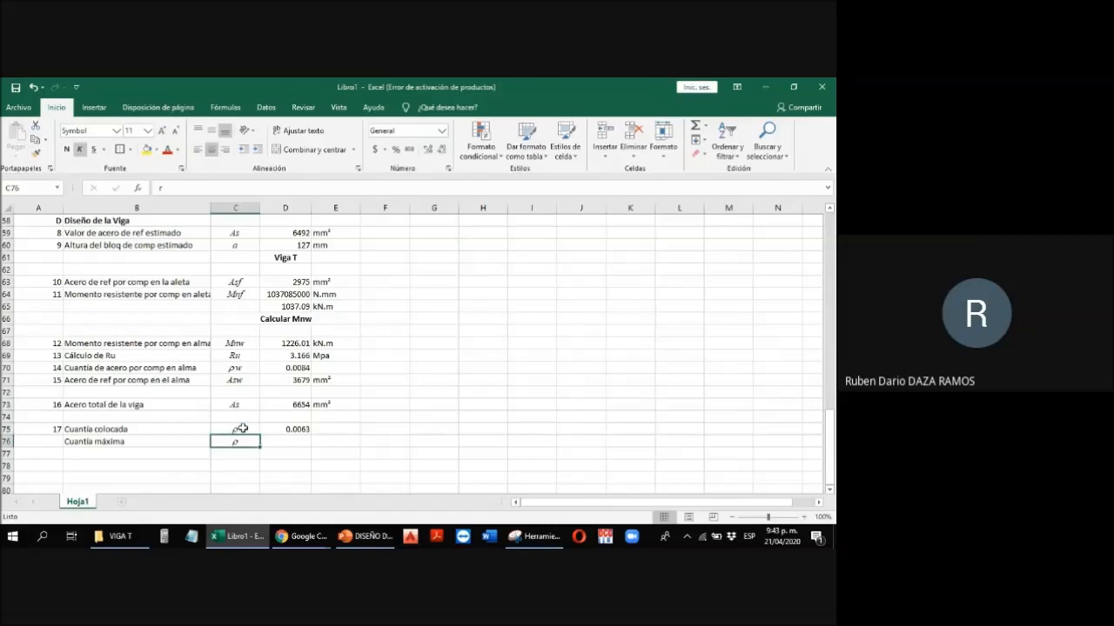
pyautogui.press('F2')
pyautogui.write('bVT')
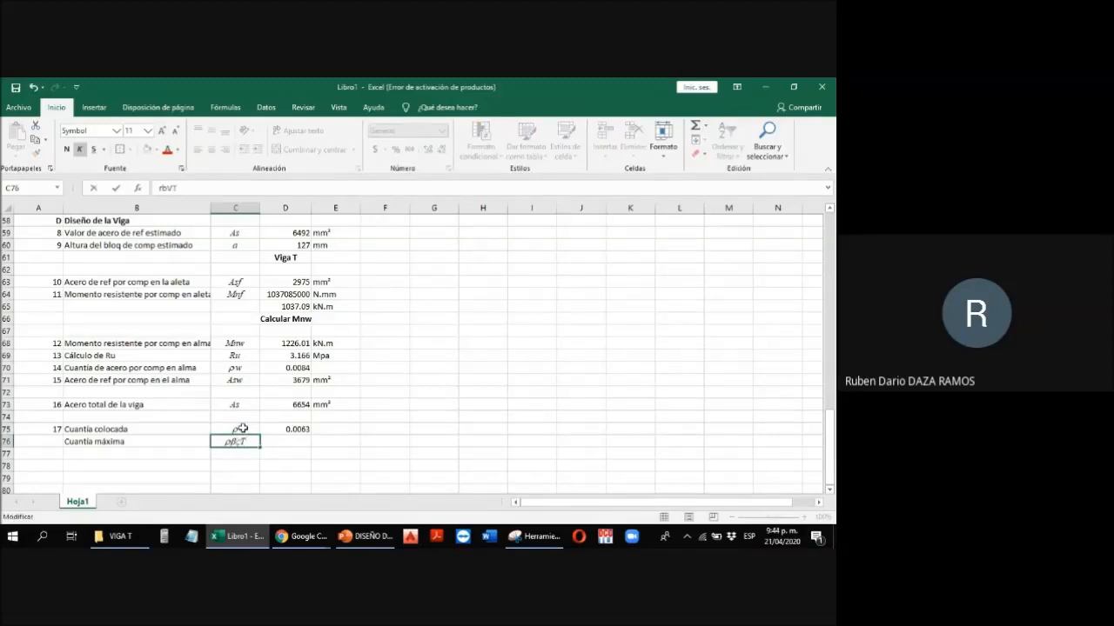
pyautogui.click(94, 131)
pyautogui.write('Times New Ro')
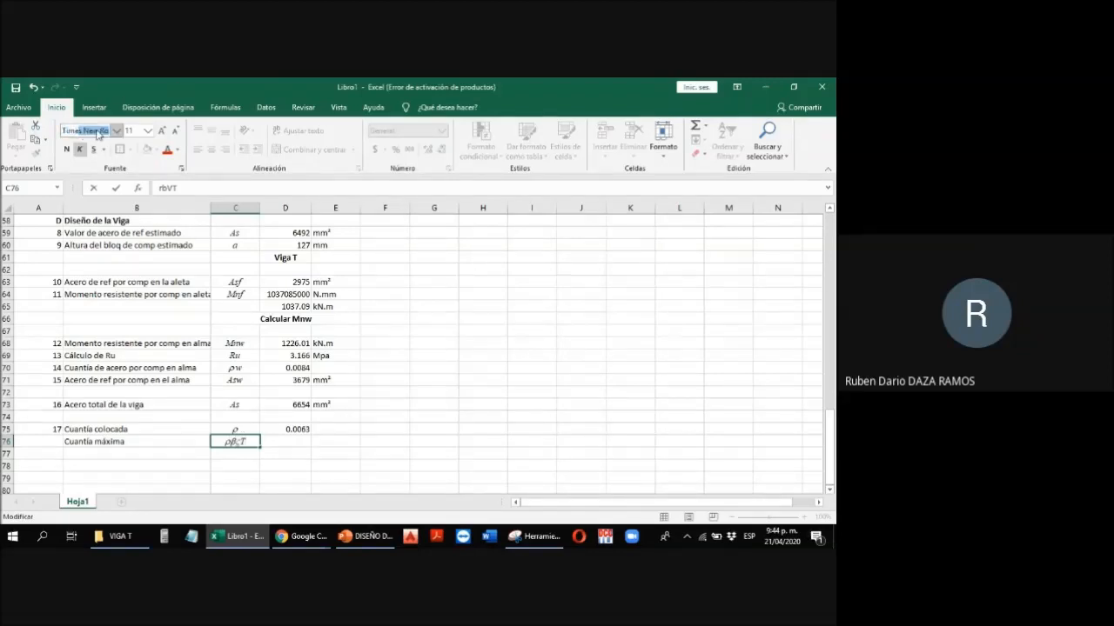
pyautogui.press('Return')
pyautogui.press('Return')
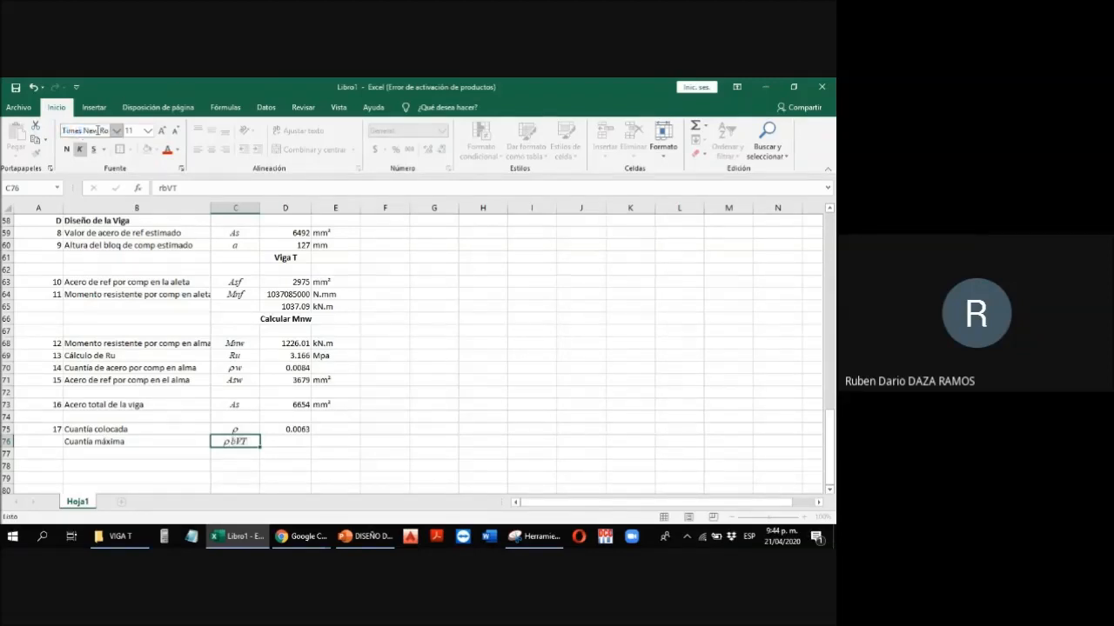
# Step: Switch to the PowerPoint presentation and copy the ρbVT equation from slide 23, "Procedimiento de diseño"
pyautogui.press('Up')
pyautogui.press('Right')
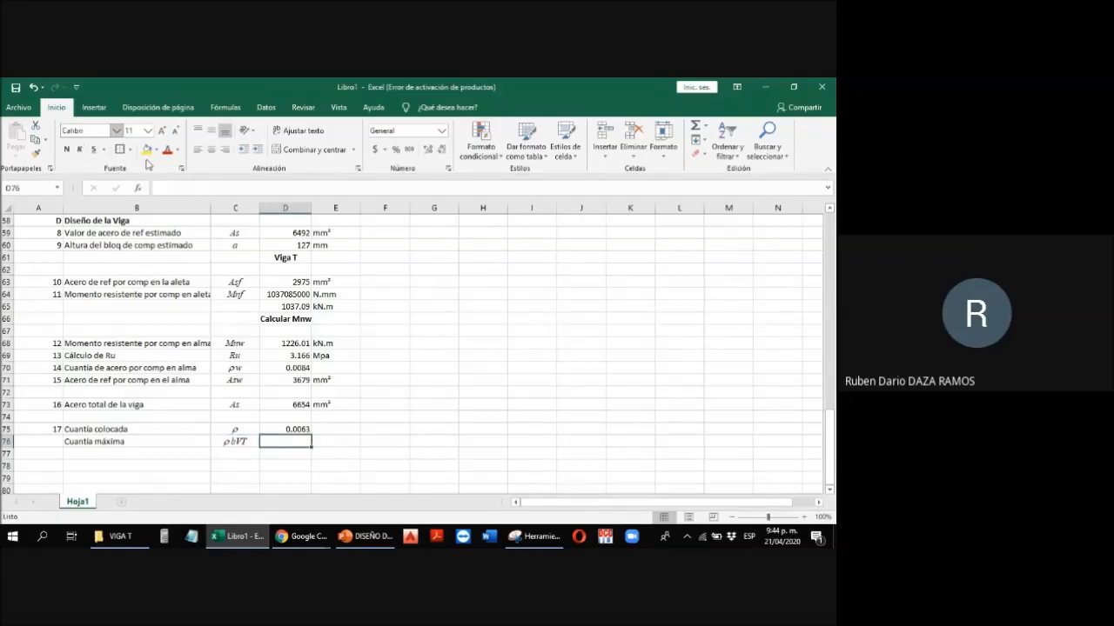
pyautogui.scroll(19, 261, 265)
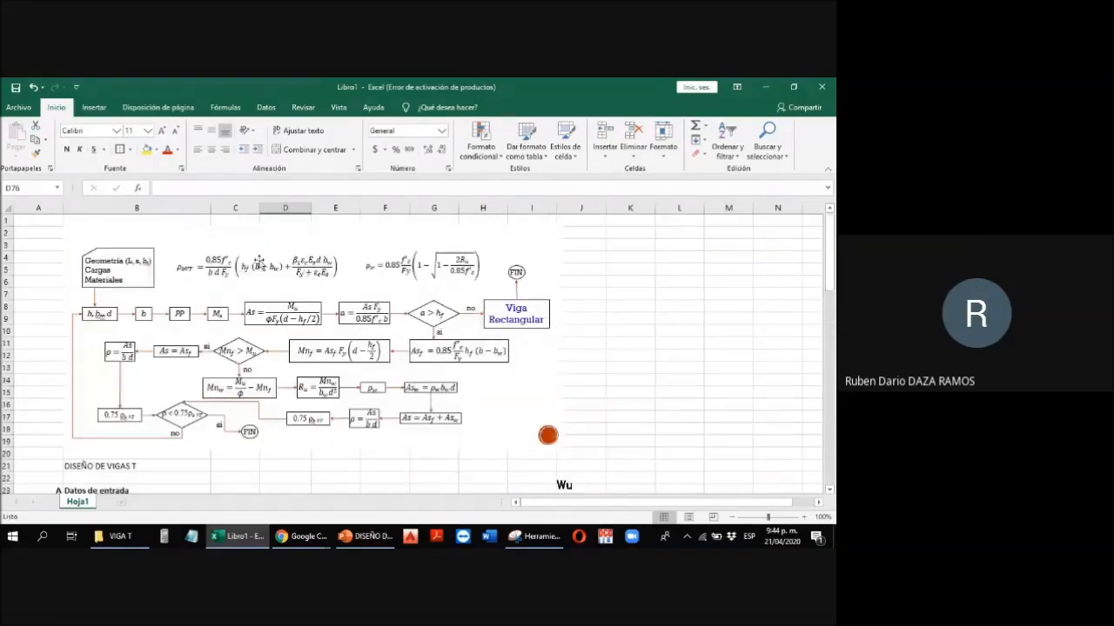
pyautogui.scroll(-14, 311, 266)
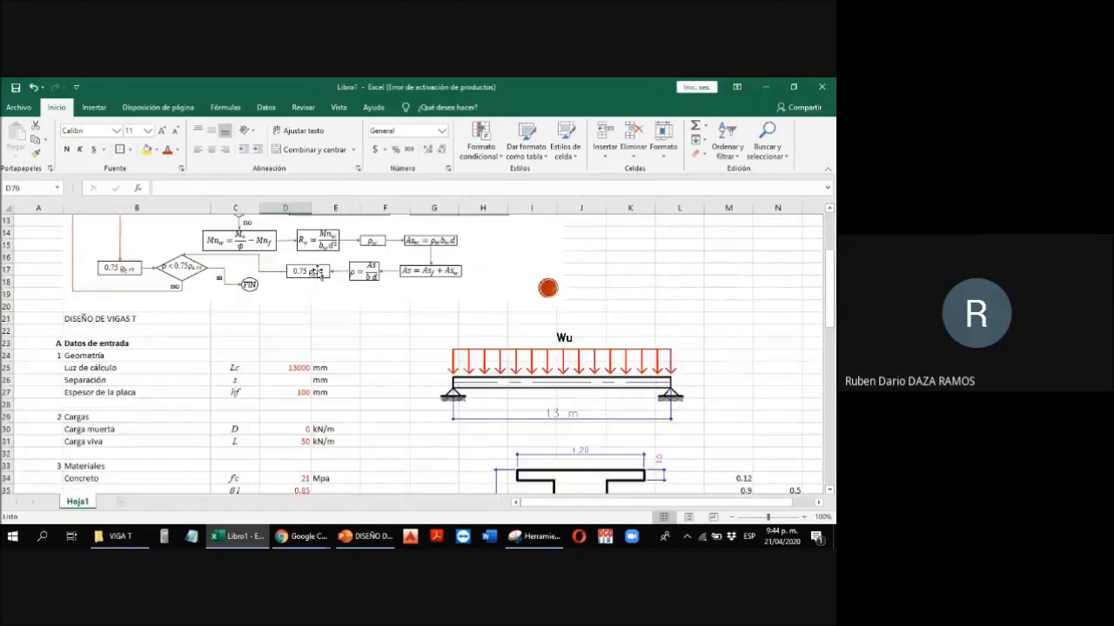
pyautogui.scroll(14, 322, 357)
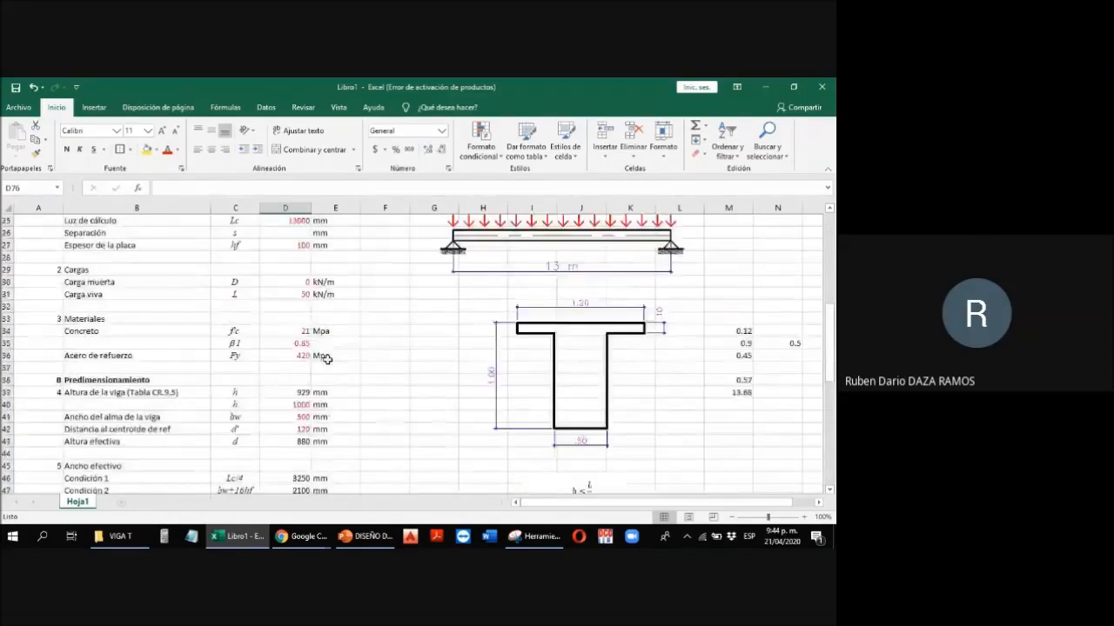
pyautogui.scroll(-12, 322, 356)
pyautogui.click(366, 537)
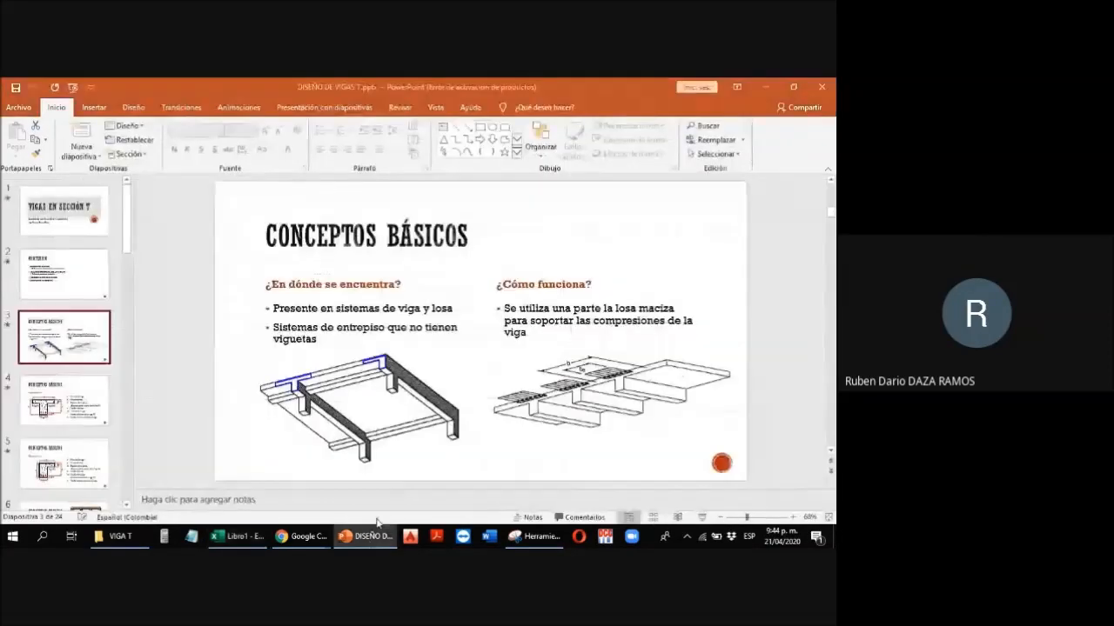
pyautogui.scroll(-10, 96, 465)
pyautogui.scroll(-10, 96, 465)
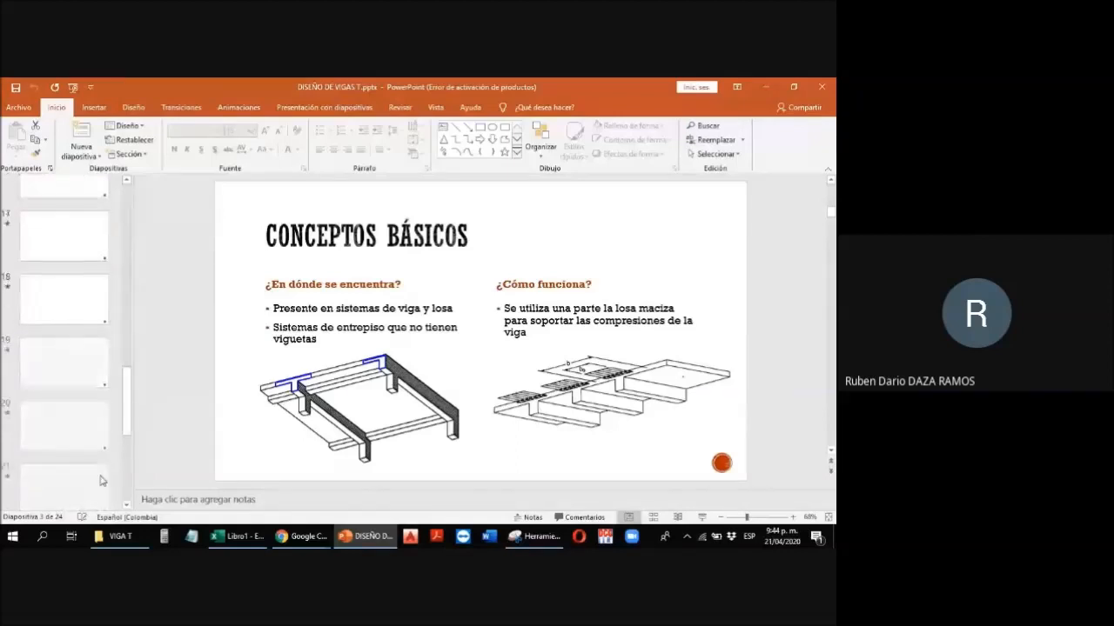
pyautogui.click(78, 404)
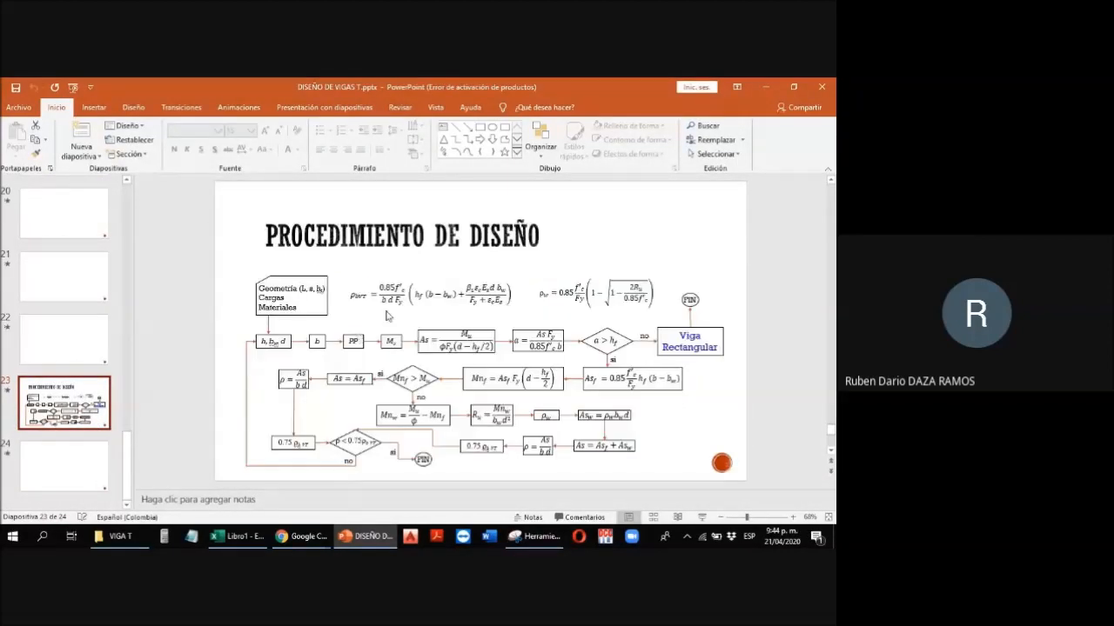
pyautogui.click(394, 300)
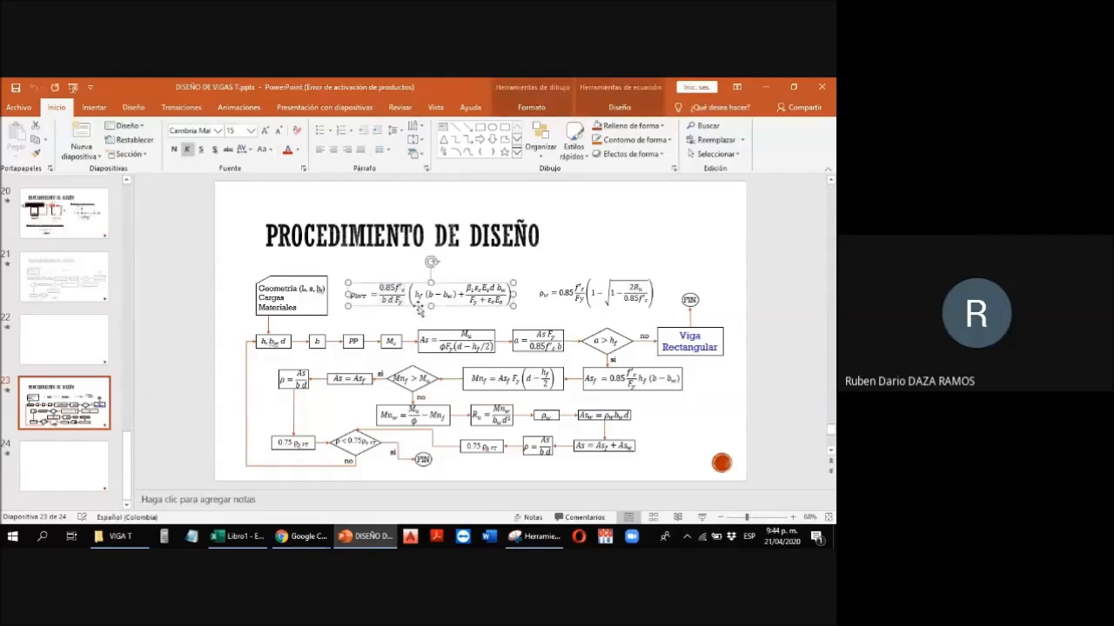
# Step: Switch to the Excel workbook, paste the copied ρbVT equation and place it just below the "Cuantía máxima" row
pyautogui.click(247, 540)
pyautogui.click(443, 453)
pyautogui.scroll(-10, 443, 452)
pyautogui.scroll(5, 430, 438)
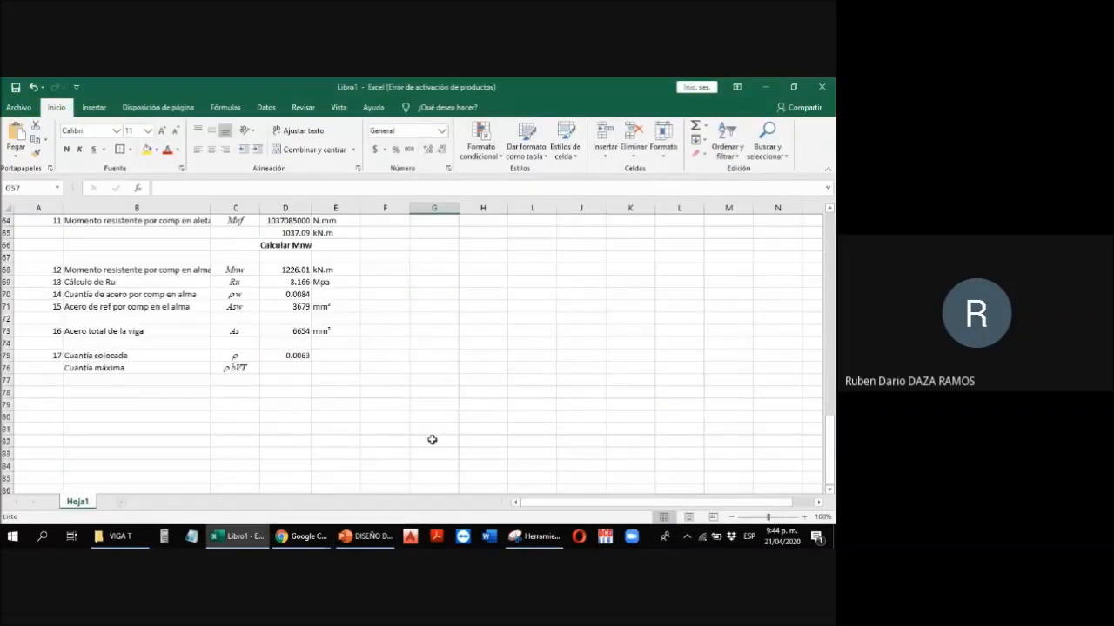
pyautogui.scroll(7, 423, 423)
pyautogui.hotkey('ctrl', 'v')
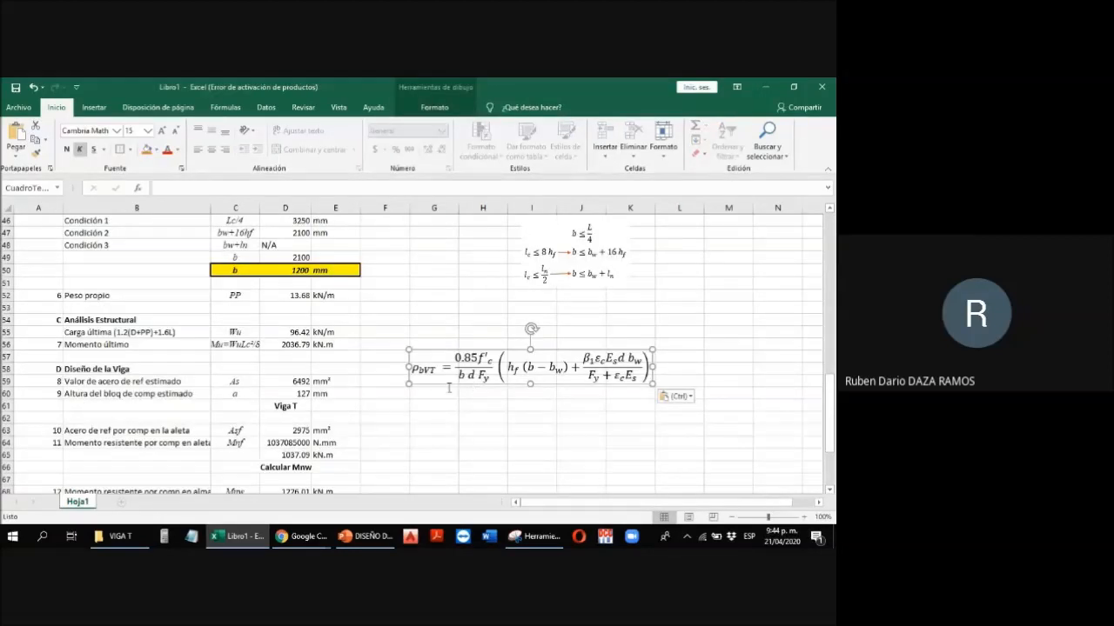
pyautogui.moveTo(449, 388); pyautogui.dragTo(416, 472)
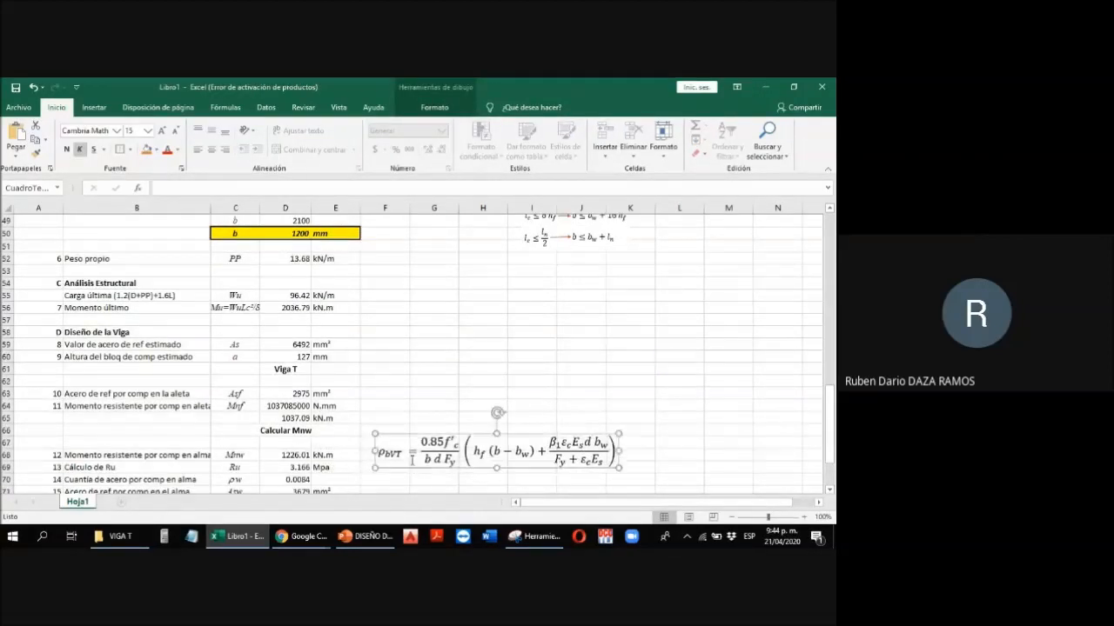
pyautogui.scroll(-8, 413, 407)
pyautogui.scroll(3, 413, 334)
pyautogui.moveTo(368, 328); pyautogui.dragTo(118, 415)
# Step: Begin the maximum ratio formula in D76 with the factor =.85*D34/(D50*D43*D36)
pyautogui.click(271, 371)
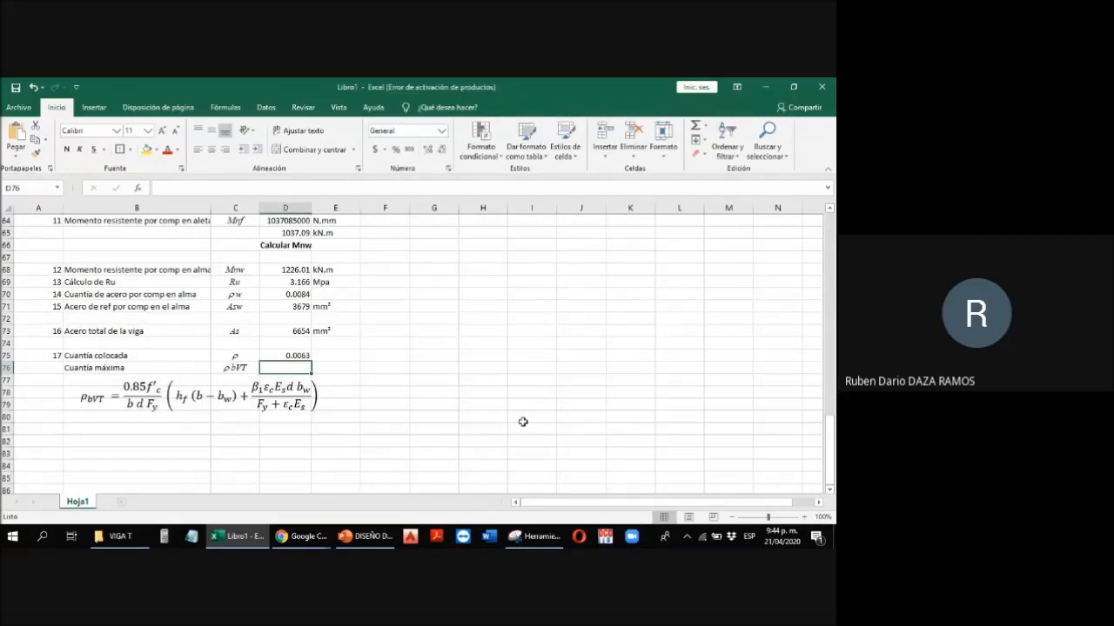
pyautogui.write('=.85*')
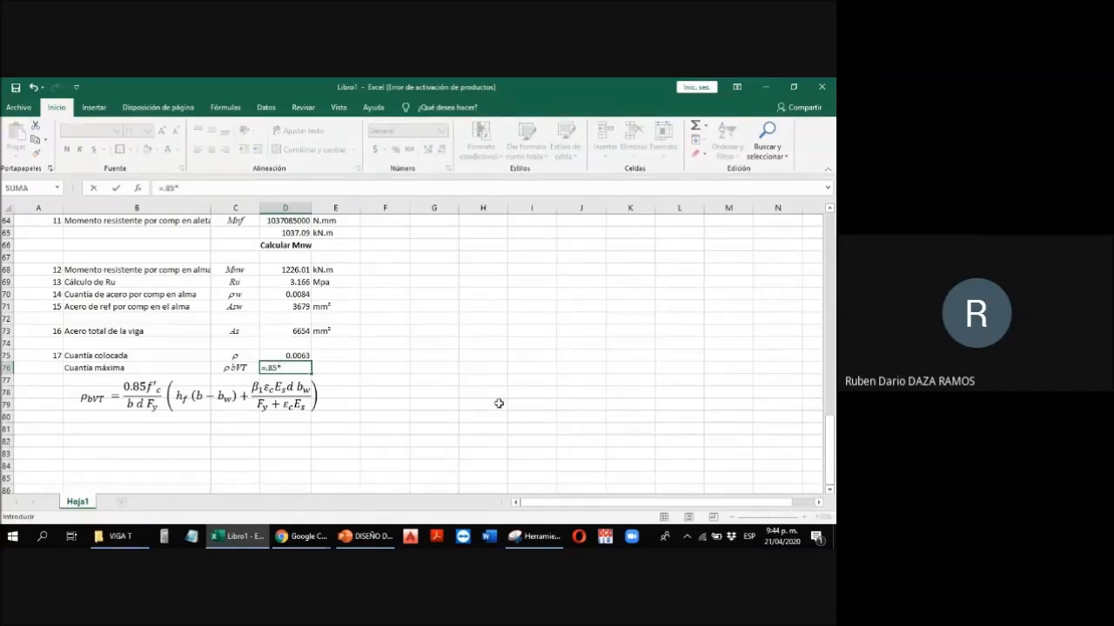
pyautogui.scroll(5, 374, 334)
pyautogui.scroll(7, 375, 334)
pyautogui.click(285, 295)
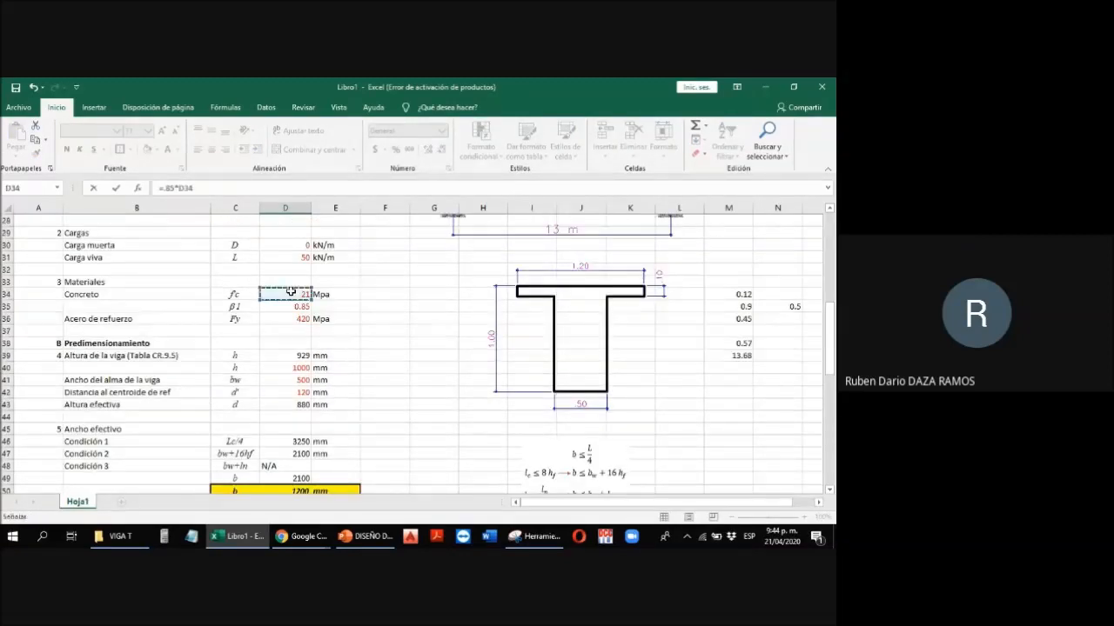
pyautogui.write('/')
pyautogui.scroll(-12, 346, 425)
pyautogui.write('(')
pyautogui.scroll(7, 356, 392)
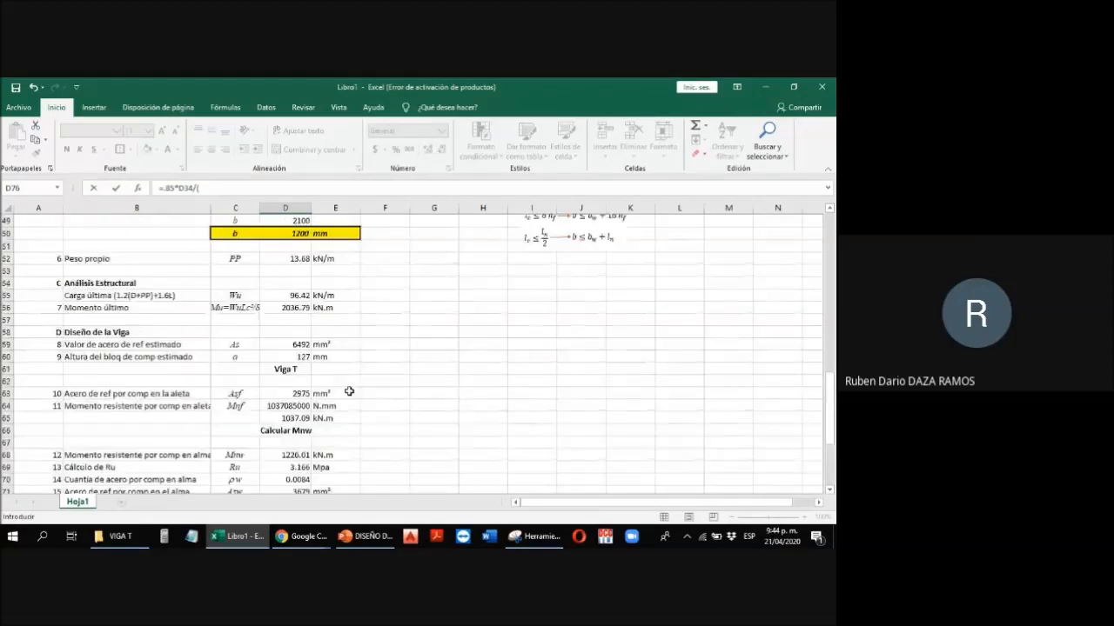
pyautogui.click(302, 307)
pyautogui.write('*')
pyautogui.click(302, 220)
pyautogui.write('*')
pyautogui.scroll(2, 292, 257)
pyautogui.scroll(1, 292, 257)
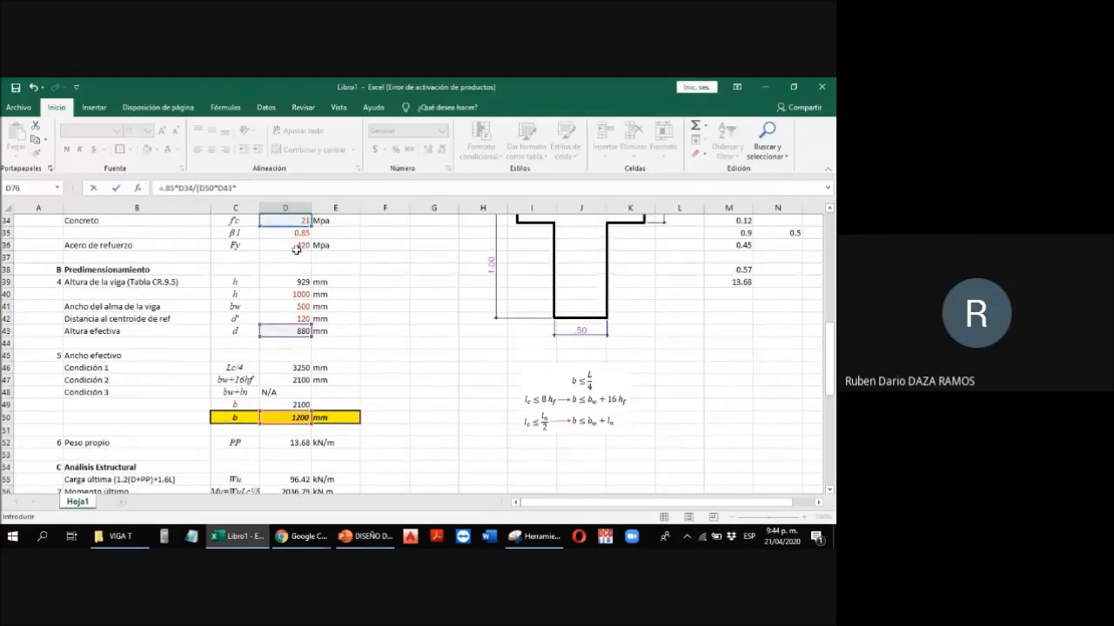
pyautogui.click(299, 245)
pyautogui.write(')')
pyautogui.scroll(-11, 298, 245)
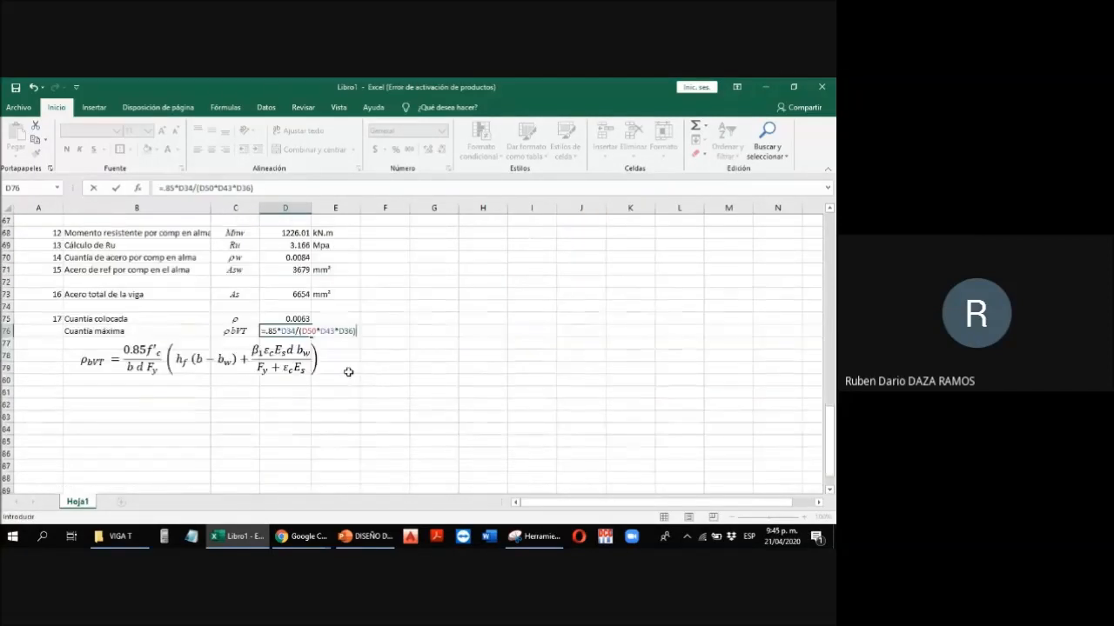
# Step: Extend the D76 formula with the flange term *(D27*(D50-D41)+, keeping the outer parenthesis open
pyautogui.write('*(')
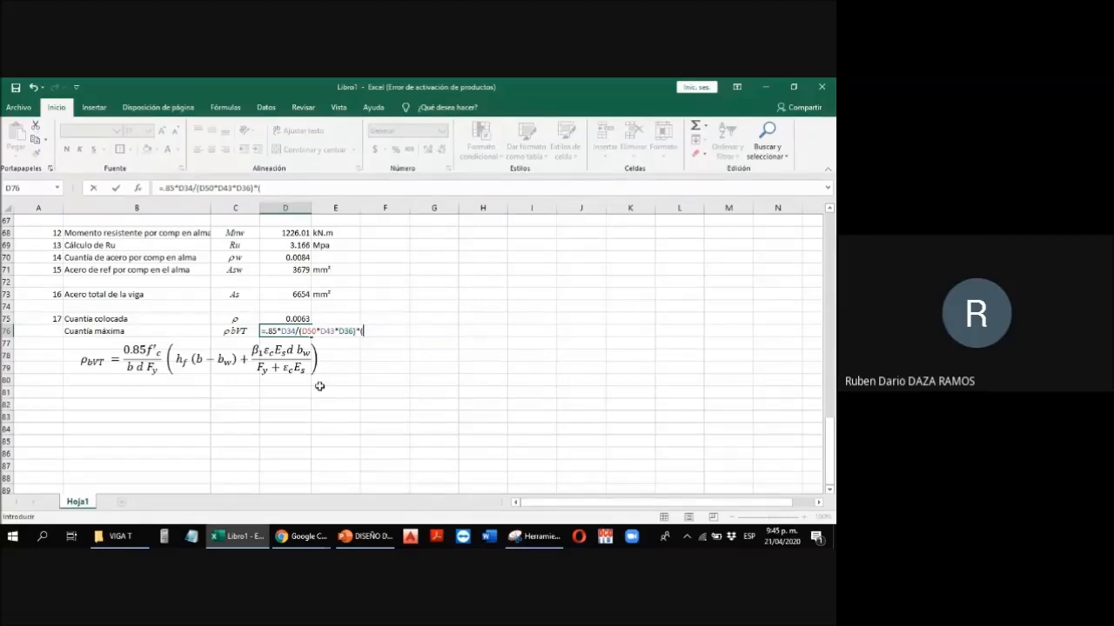
pyautogui.scroll(5, 327, 374)
pyautogui.scroll(6, 327, 374)
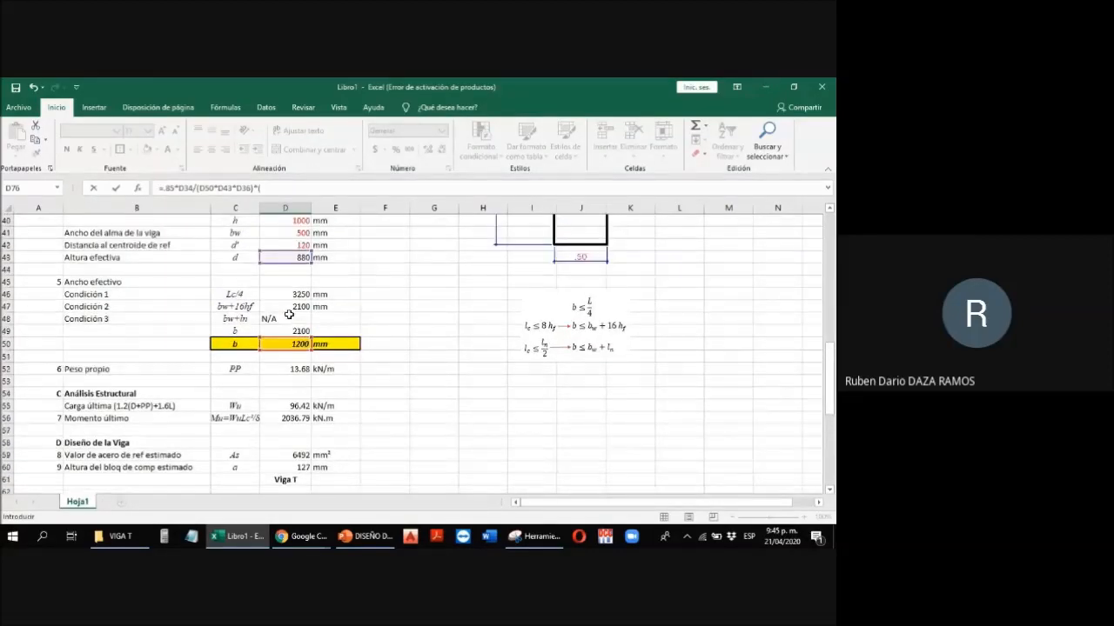
pyautogui.scroll(6, 272, 244)
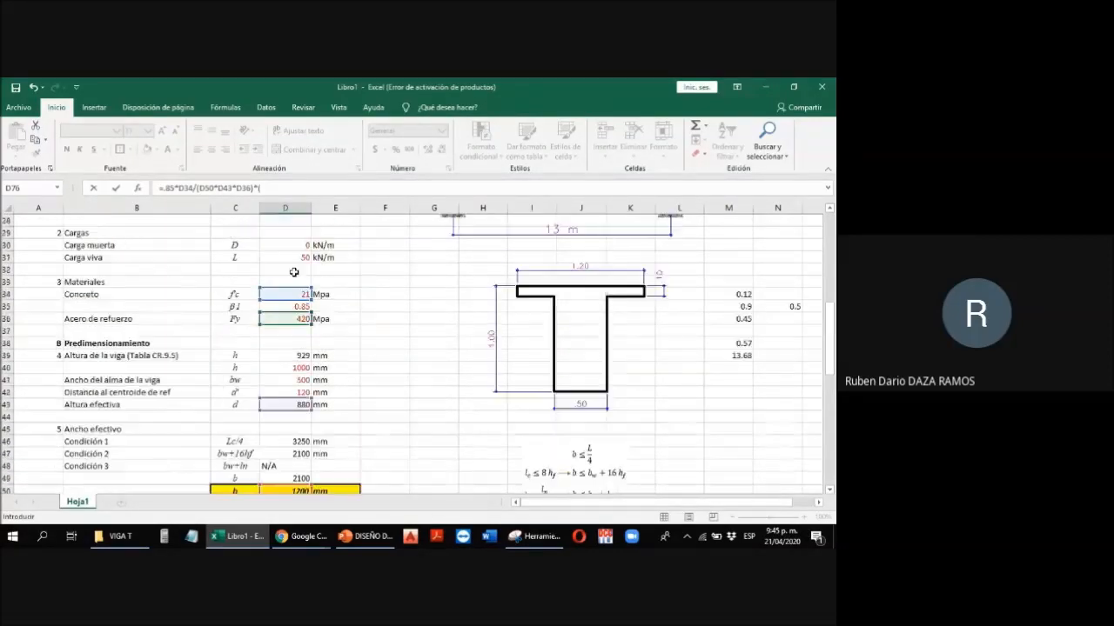
pyautogui.click(286, 283)
pyautogui.scroll(-7, 396, 359)
pyautogui.scroll(-7, 396, 359)
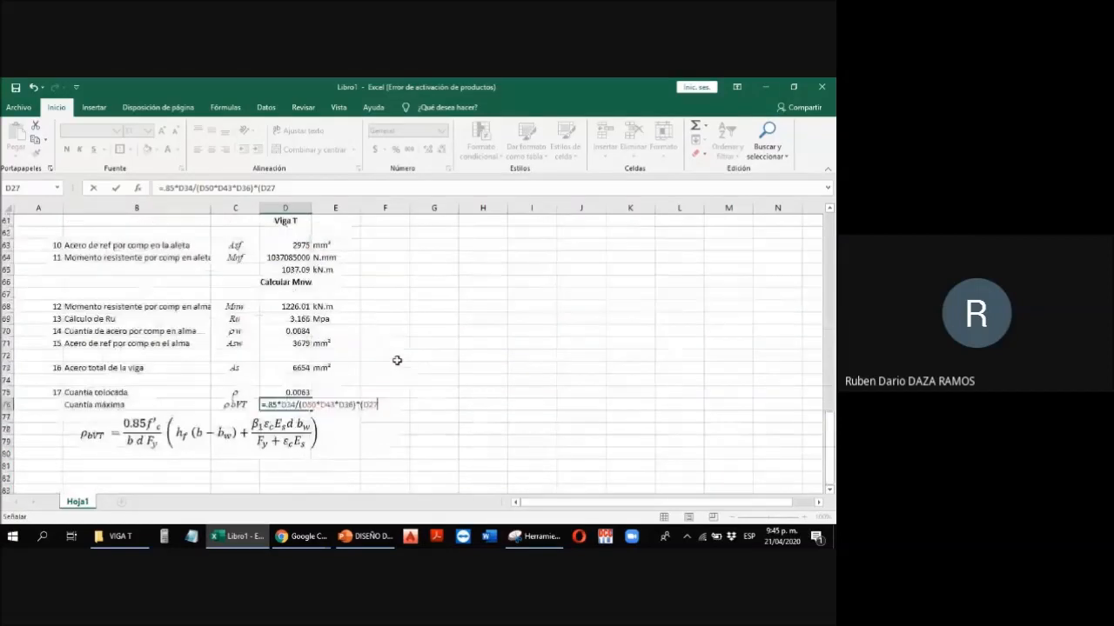
pyautogui.write('*')
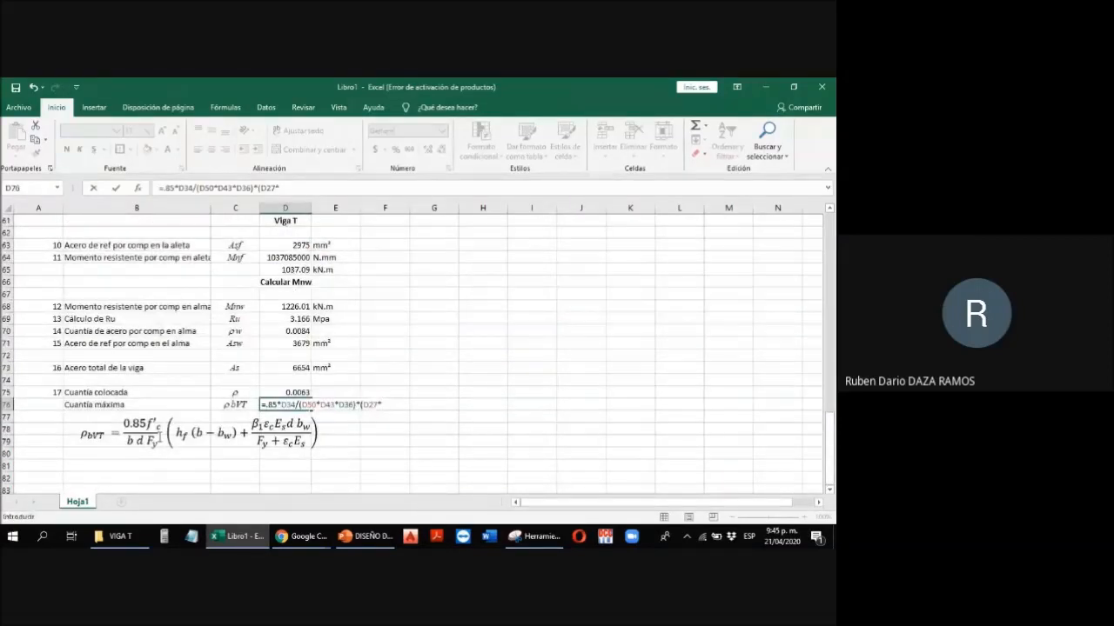
pyautogui.write('(')
pyautogui.scroll(4, 313, 371)
pyautogui.scroll(2, 314, 371)
pyautogui.click(299, 307)
pyautogui.write('-')
pyautogui.scroll(3, 299, 308)
pyautogui.click(300, 306)
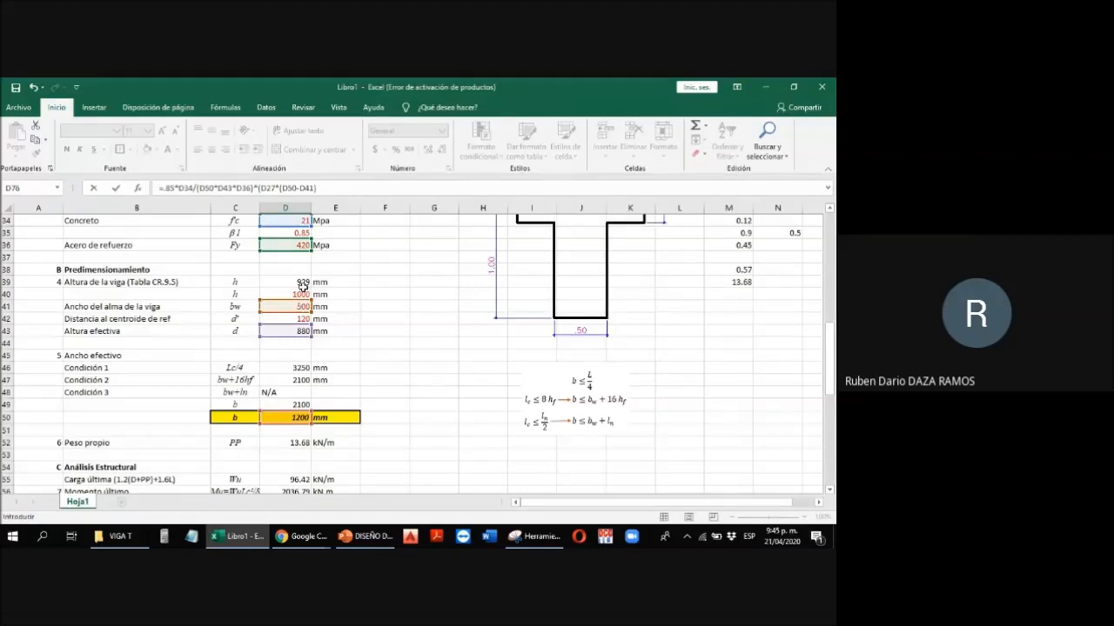
pyautogui.scroll(-9, 392, 296)
pyautogui.write(')+')
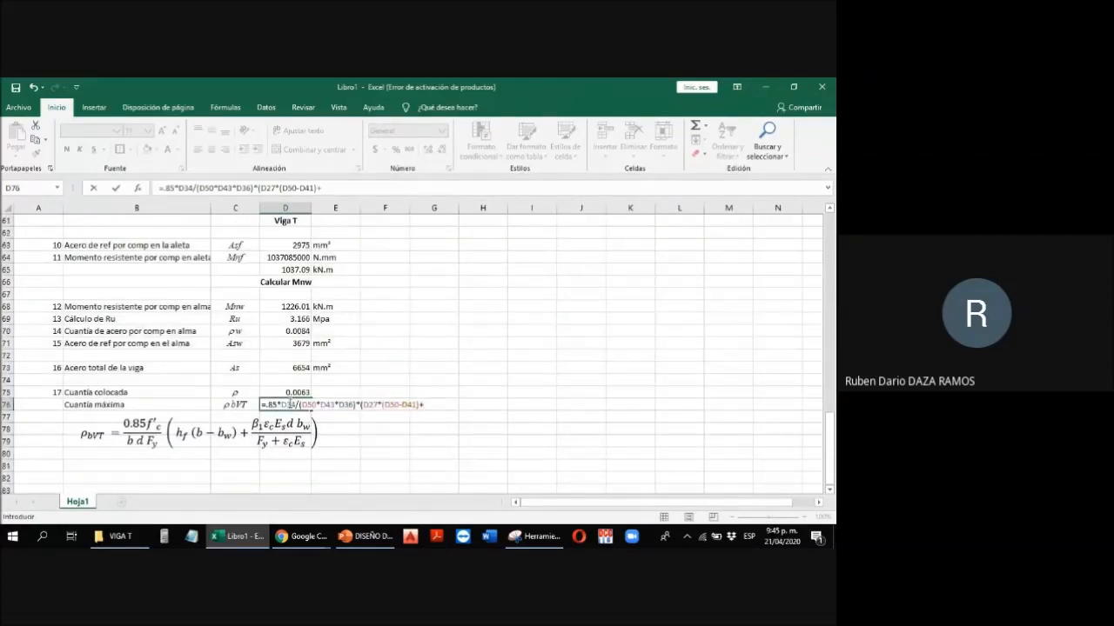
# Step: Add the web term's numerator D35*.003*2e5*D43*D41 to the D76 formula
pyautogui.scroll(12, 290, 404)
pyautogui.click(292, 344)
pyautogui.scroll(-12, 390, 378)
pyautogui.write('*.003*2e5*')
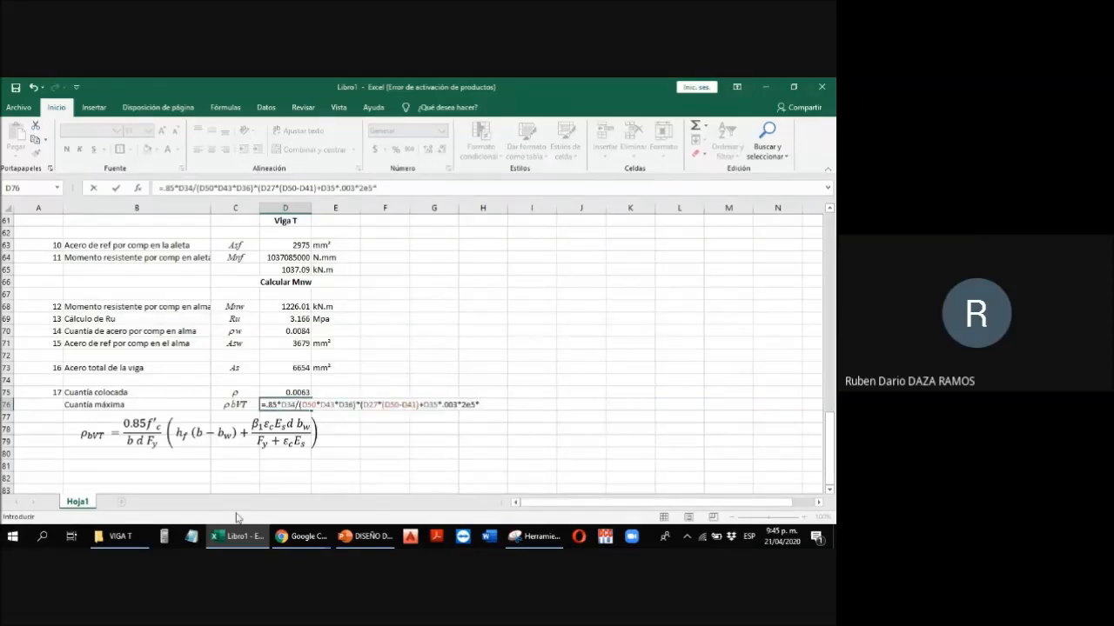
pyautogui.scroll(3, 262, 357)
pyautogui.write('*')
pyautogui.scroll(4, 262, 356)
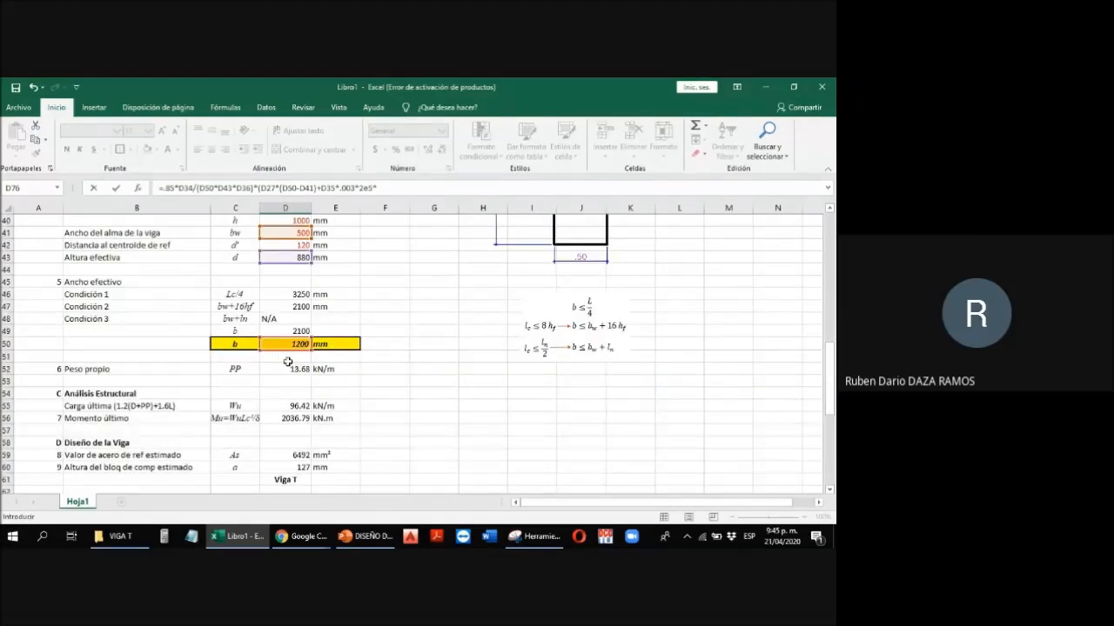
pyautogui.click(286, 257)
pyautogui.write('*')
pyautogui.scroll(-7, 286, 258)
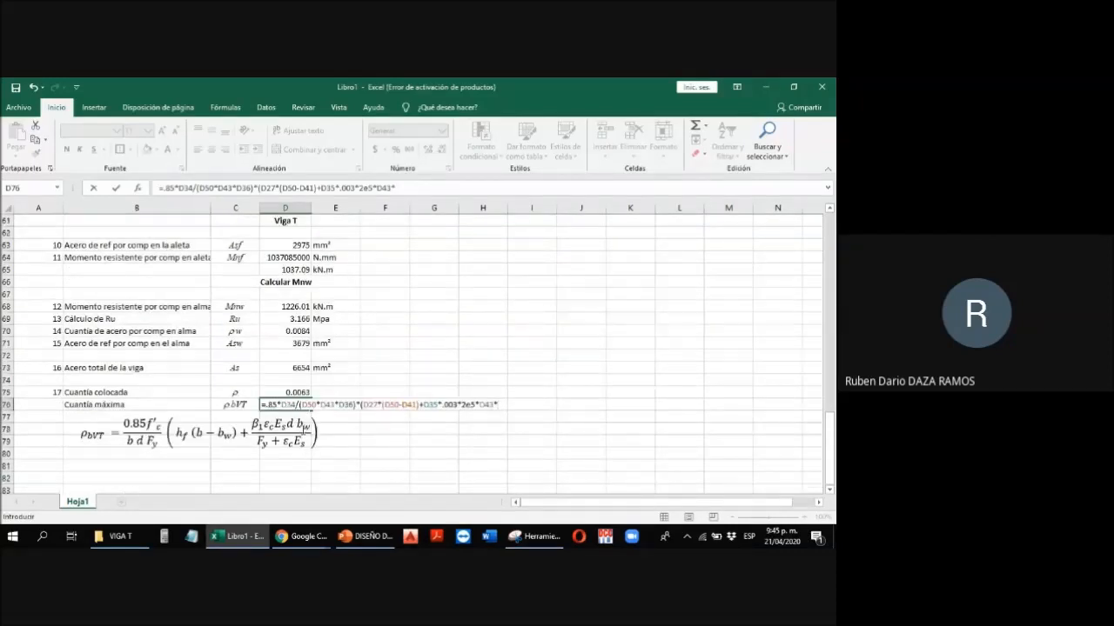
pyautogui.scroll(11, 300, 409)
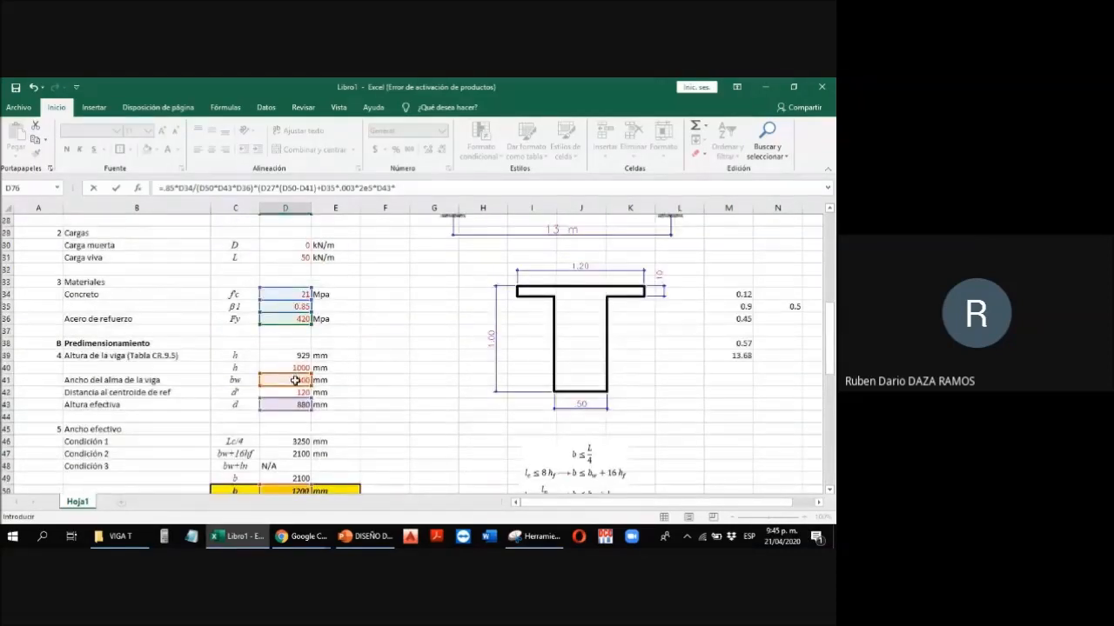
pyautogui.click(298, 380)
pyautogui.scroll(-1, 412, 380)
pyautogui.scroll(-12, 411, 380)
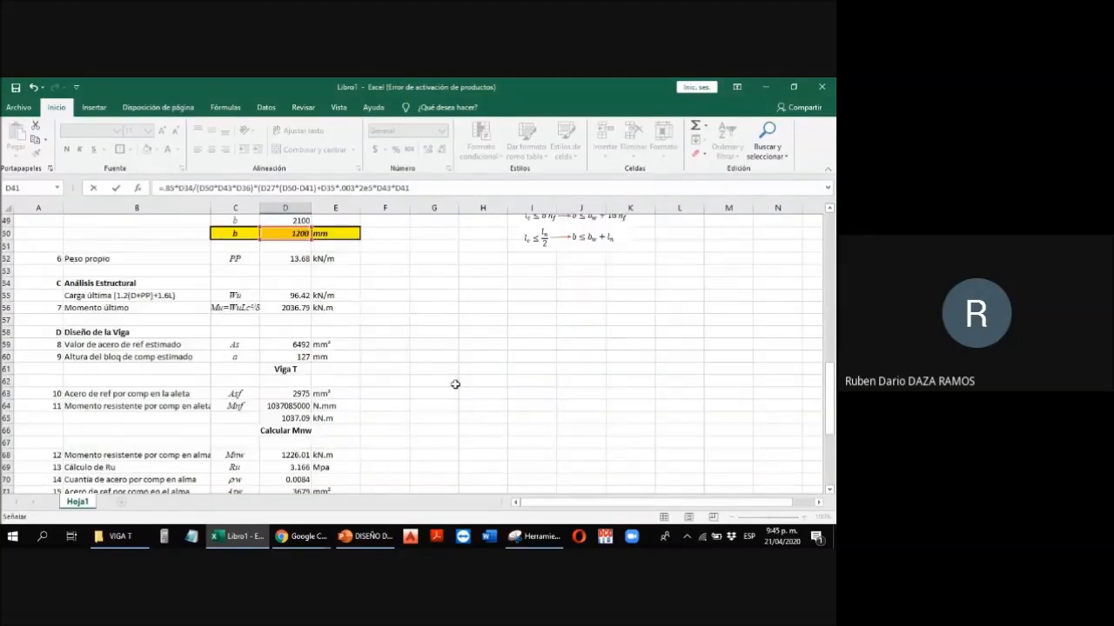
# Step: Divide the web term by (D36+.003*2e5), close the outer parenthesis and enter the D76 formula
pyautogui.write('/')
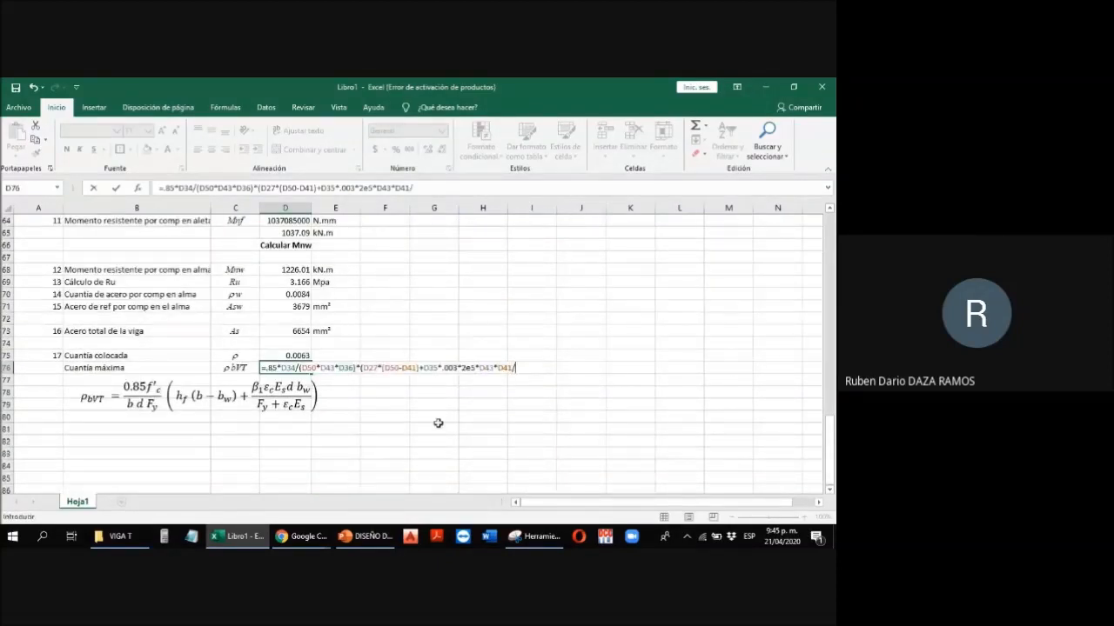
pyautogui.write('(')
pyautogui.scroll(12, 438, 423)
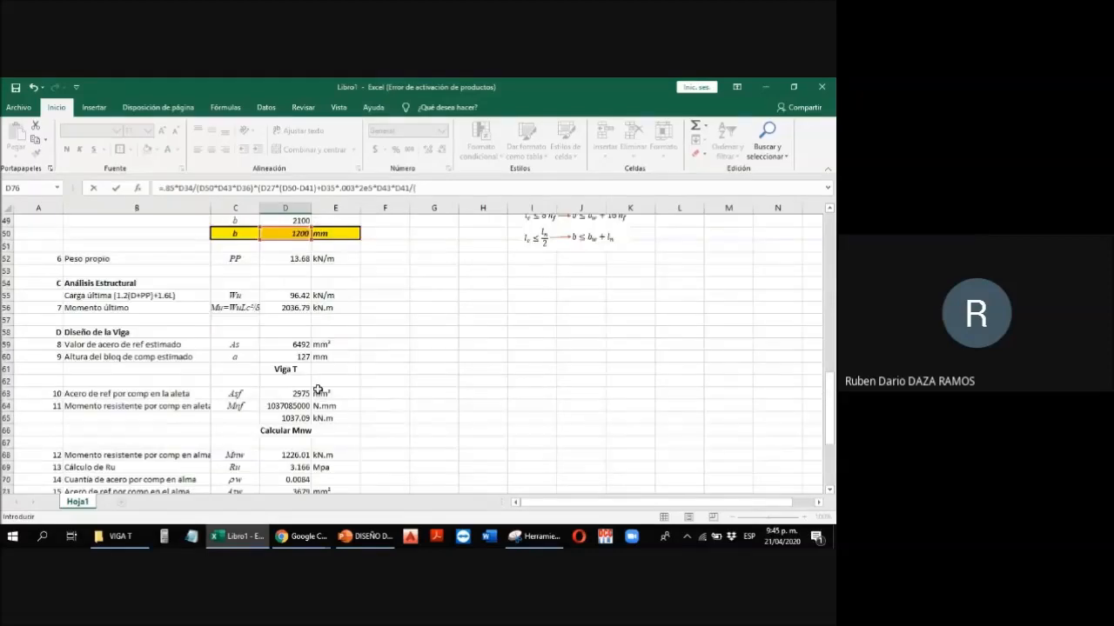
pyautogui.scroll(9, 302, 357)
pyautogui.scroll(-9, 302, 344)
pyautogui.scroll(6, 302, 344)
pyautogui.scroll(-5, 302, 348)
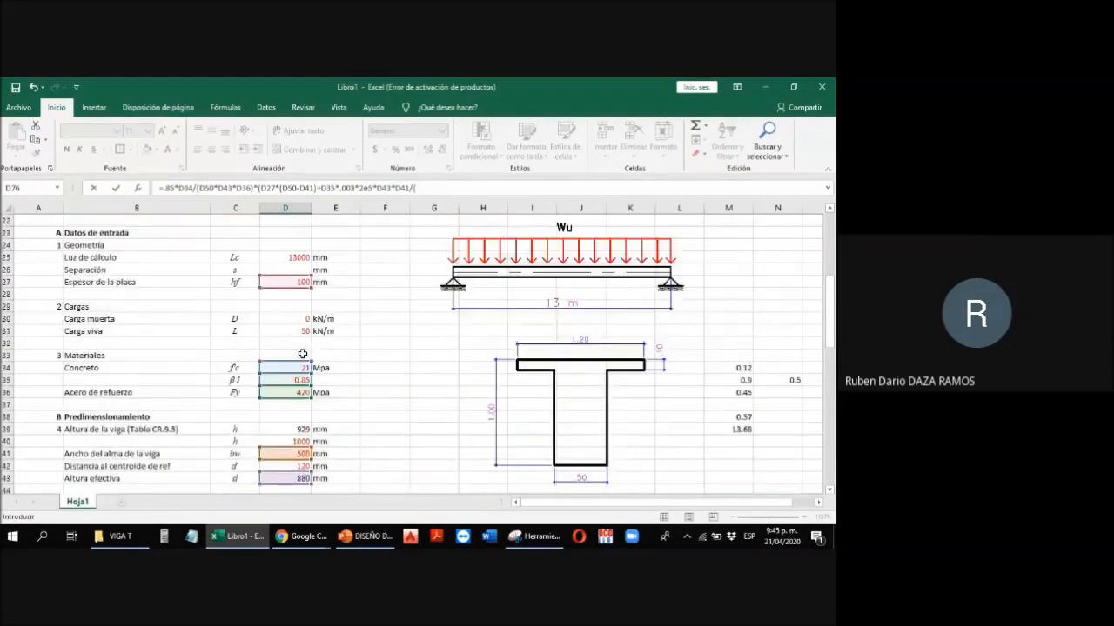
pyautogui.click(302, 355)
pyautogui.scroll(-10, 374, 361)
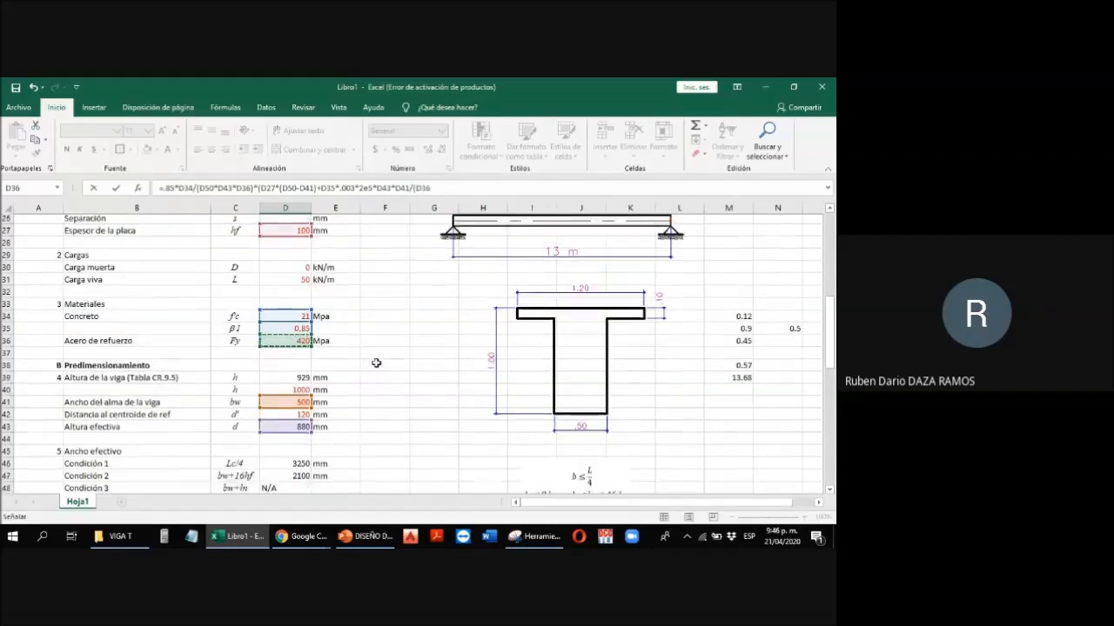
pyautogui.scroll(-3, 402, 365)
pyautogui.write('+.003')
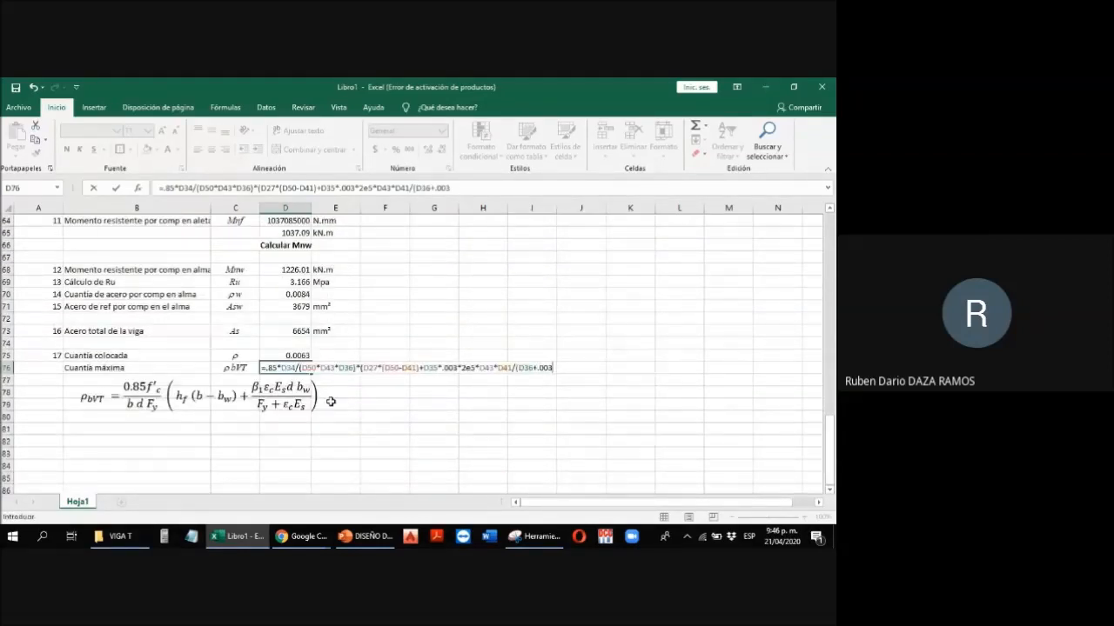
pyautogui.write('*2e5))')
pyautogui.hotkey('ctrl', 'Return')
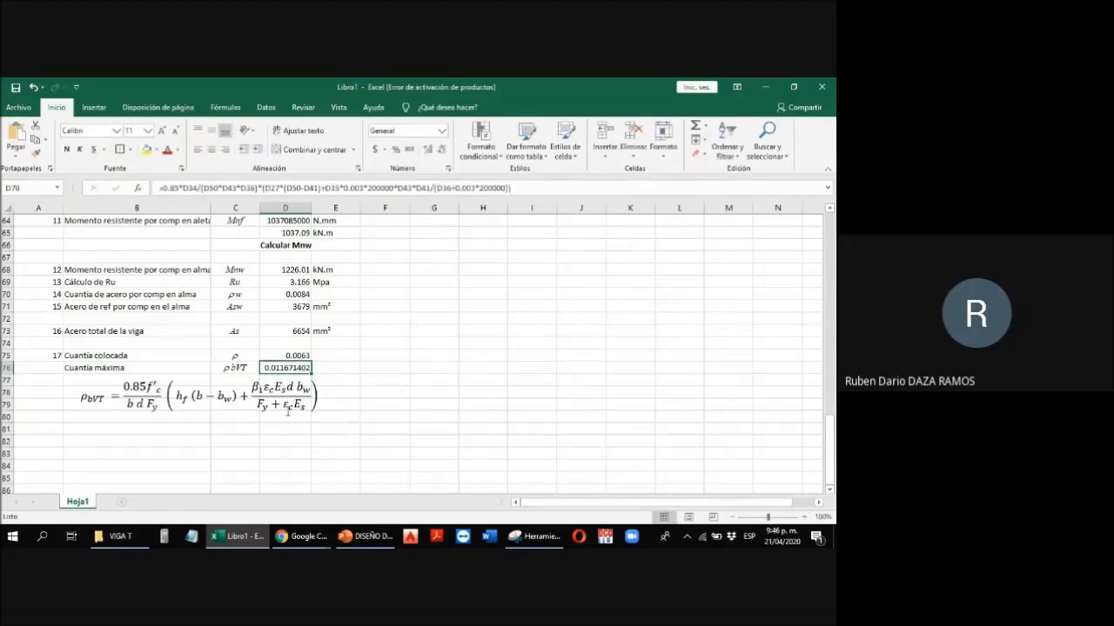
# Step: Display the maximum steel ratio in D76 with four decimals
pyautogui.click(442, 150)
pyautogui.click(442, 149)
pyautogui.click(442, 150)
pyautogui.click(442, 149)
pyautogui.click(442, 150)
# Step: Copy the ρbVT symbol and its value from C76:D76 to row 81, starting at C81
pyautogui.press('Left')
pyautogui.hotkey('shift', 'Right')
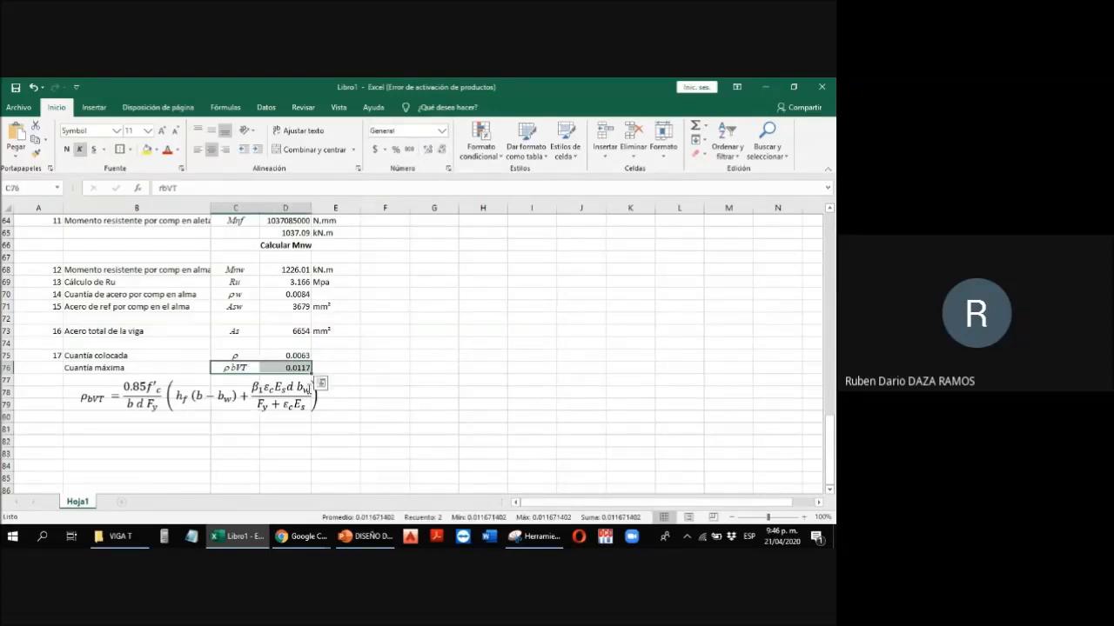
pyautogui.hotkey('ctrl', 'c')
pyautogui.press('Down')
pyautogui.press('Down')
pyautogui.press('Down')
pyautogui.press('Down')
pyautogui.press('Down')
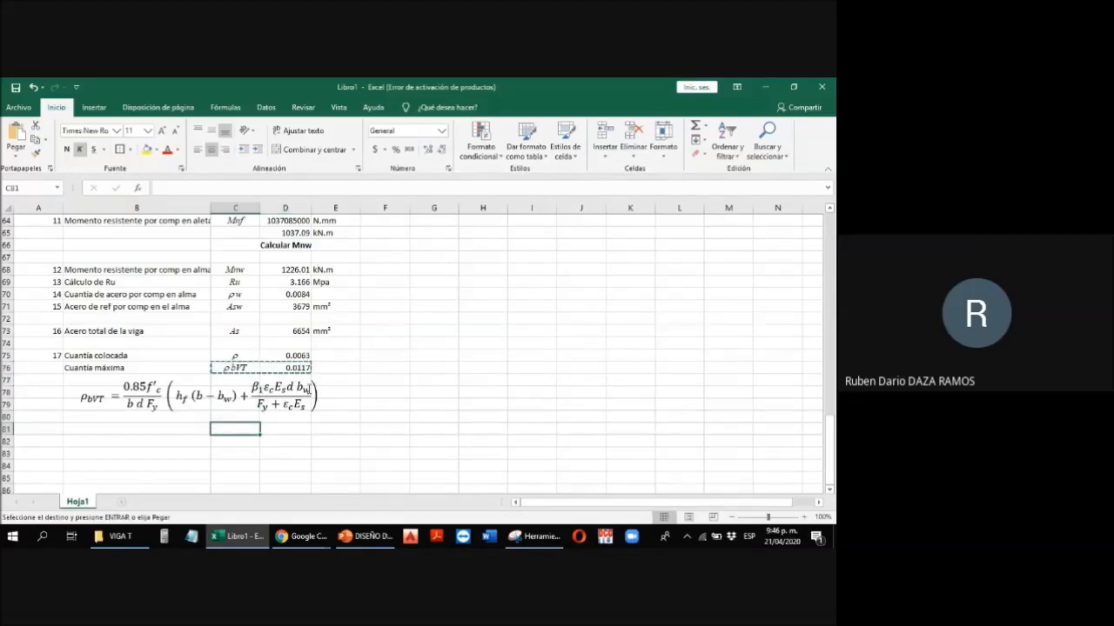
pyautogui.hotkey('ctrl', 'v')
# Step: Prefix the ρbVT symbol in C81 with 0.75
pyautogui.press('F2')
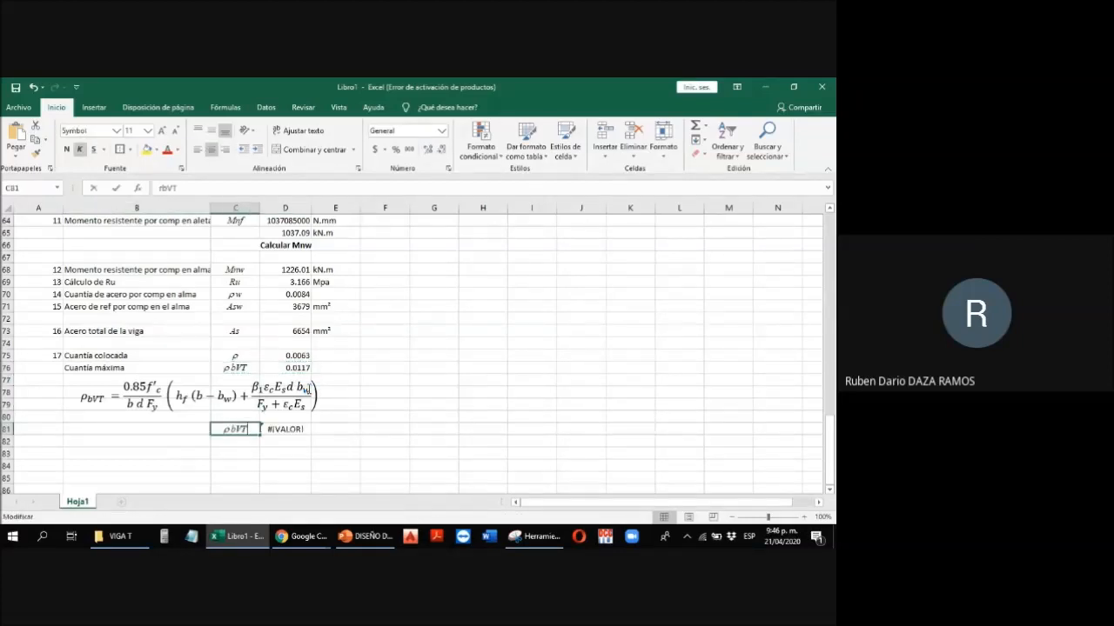
pyautogui.press('Home')
pyautogui.write('0.75')
pyautogui.press('Return')
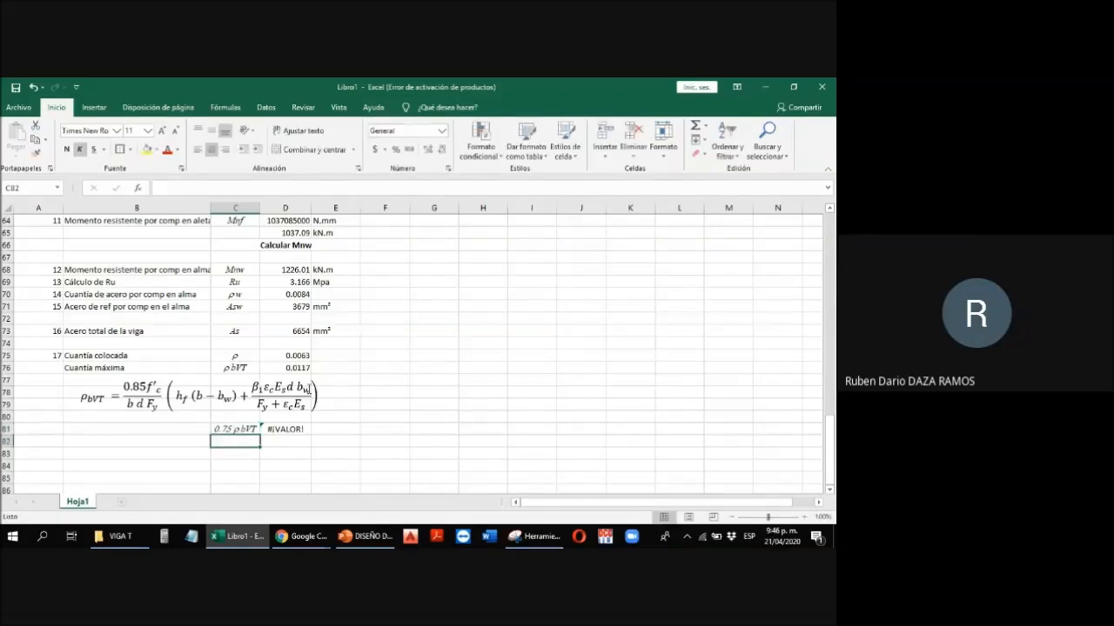
# Step: Calculate 75% of the maximum ratio in D81 with the formula =D76*.75
pyautogui.press('Up')
pyautogui.press('Right')
pyautogui.write('=')
pyautogui.press('Up')
pyautogui.press('Up')
pyautogui.press('Up')
pyautogui.press('Up')
pyautogui.press('Up')
pyautogui.press('Up')
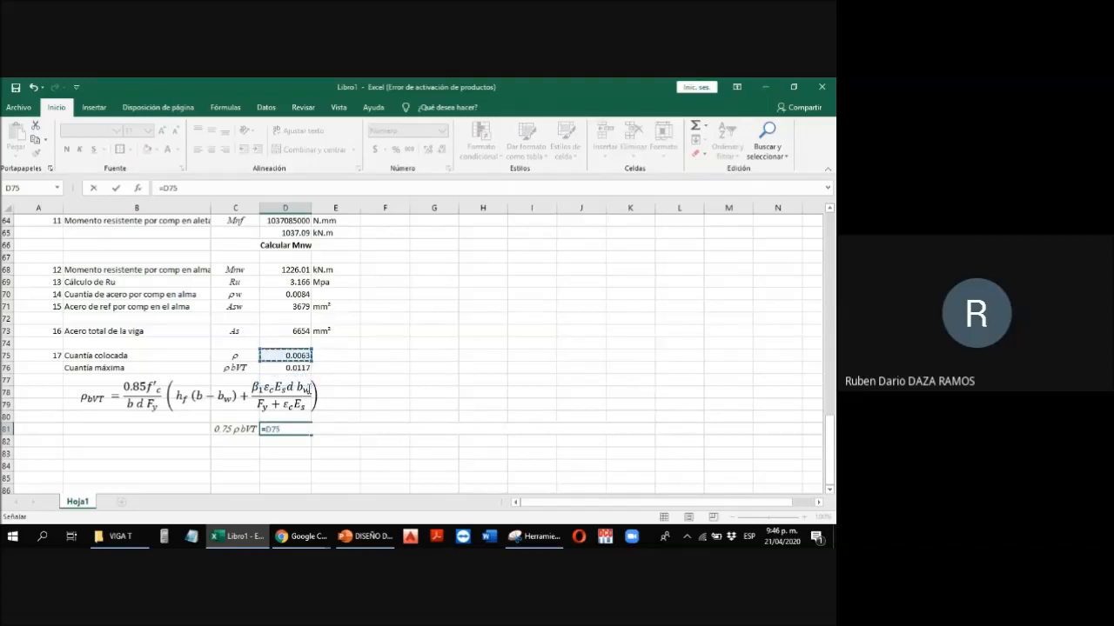
pyautogui.press('Down')
pyautogui.write('*.75')
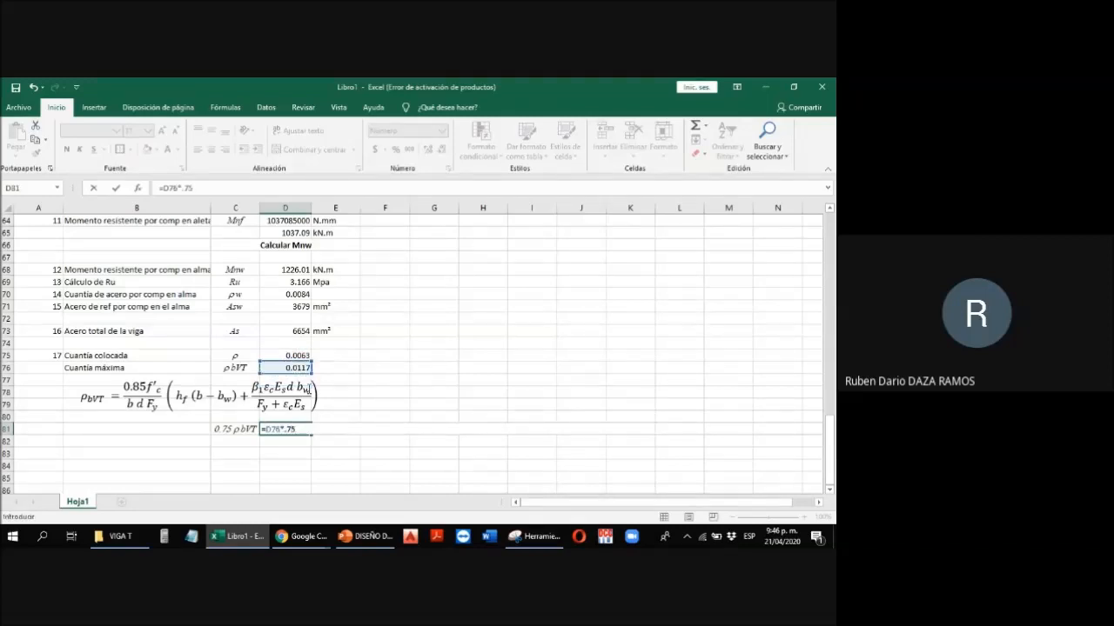
pyautogui.press('Return')
# Step: Check in D82 whether the 75% limit exceeds the placed ratio with the formula =SI(D81>D75,"ok!","Rediseñar")
pyautogui.press('Up')
pyautogui.press('Down')
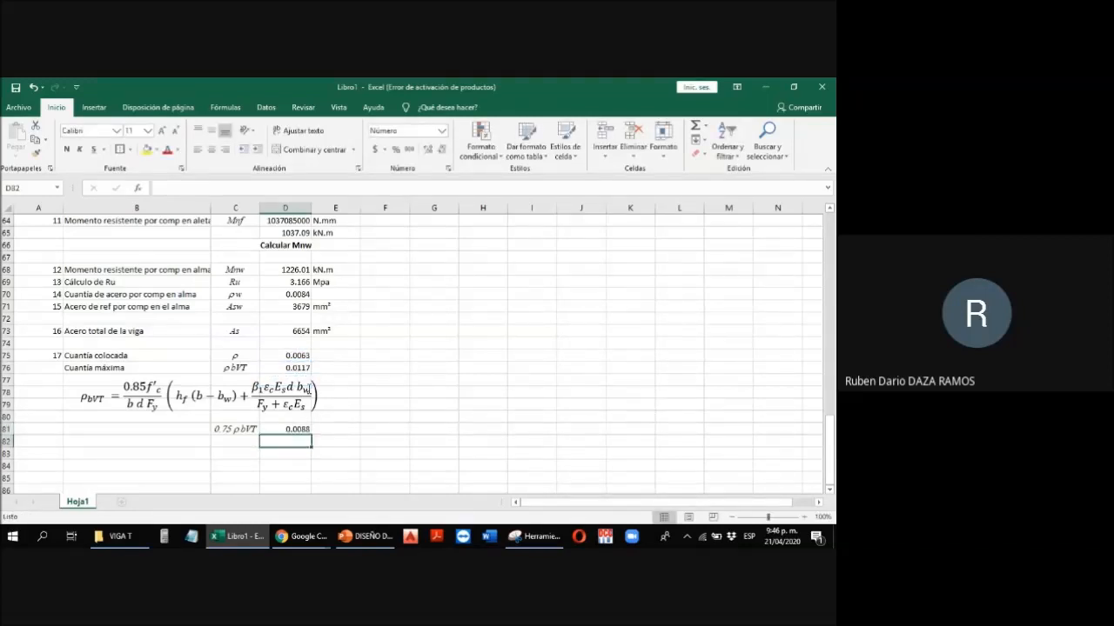
pyautogui.write('=si(')
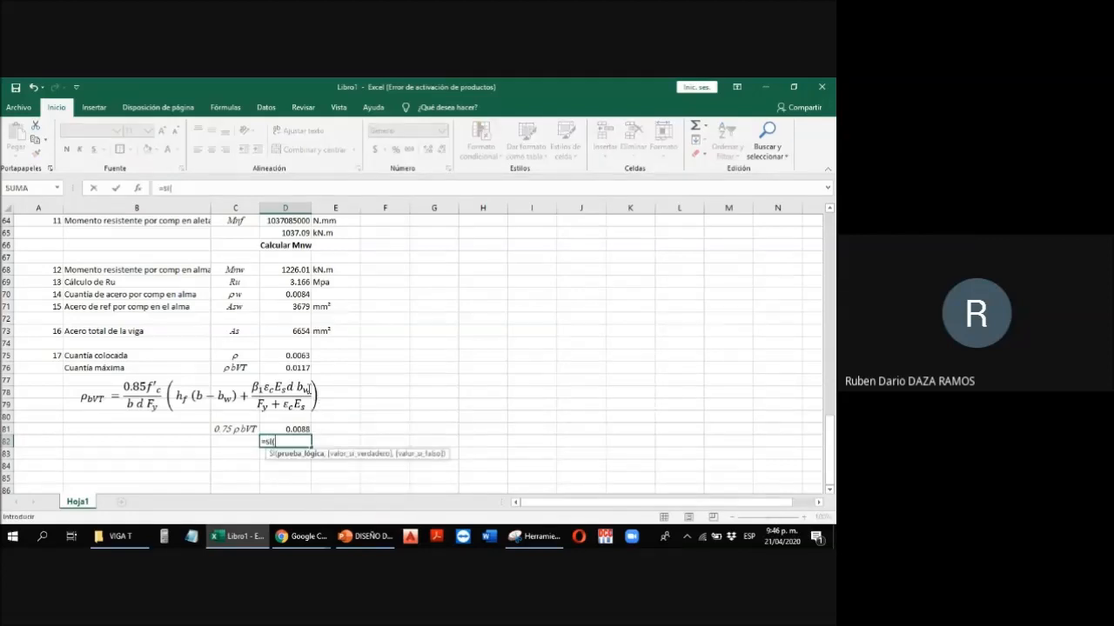
pyautogui.press('Up')
pyautogui.write('>')
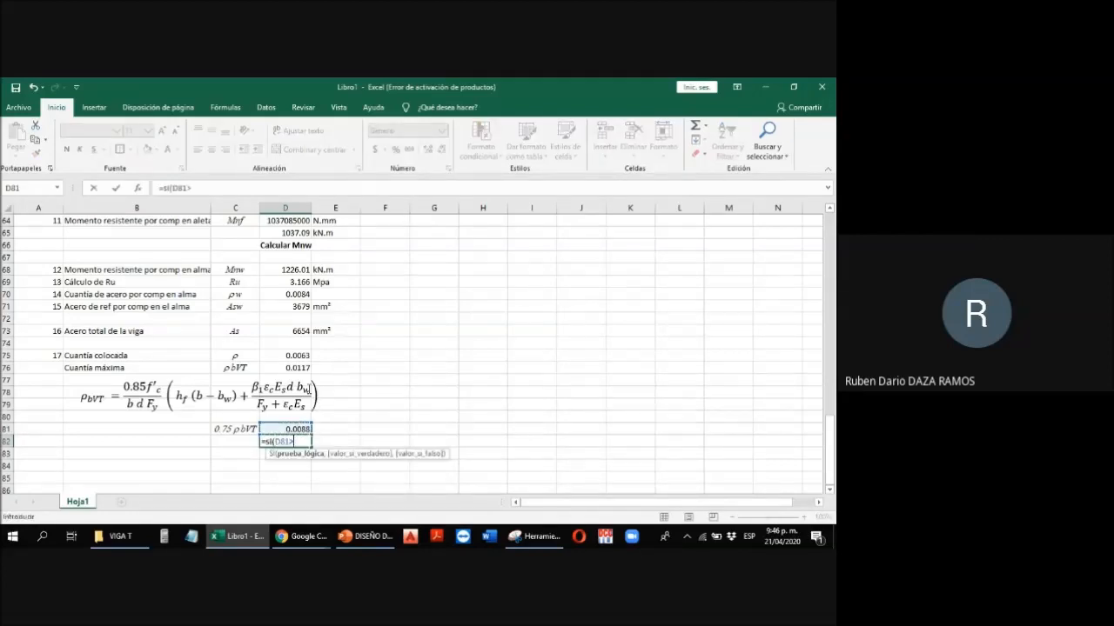
pyautogui.click(300, 357)
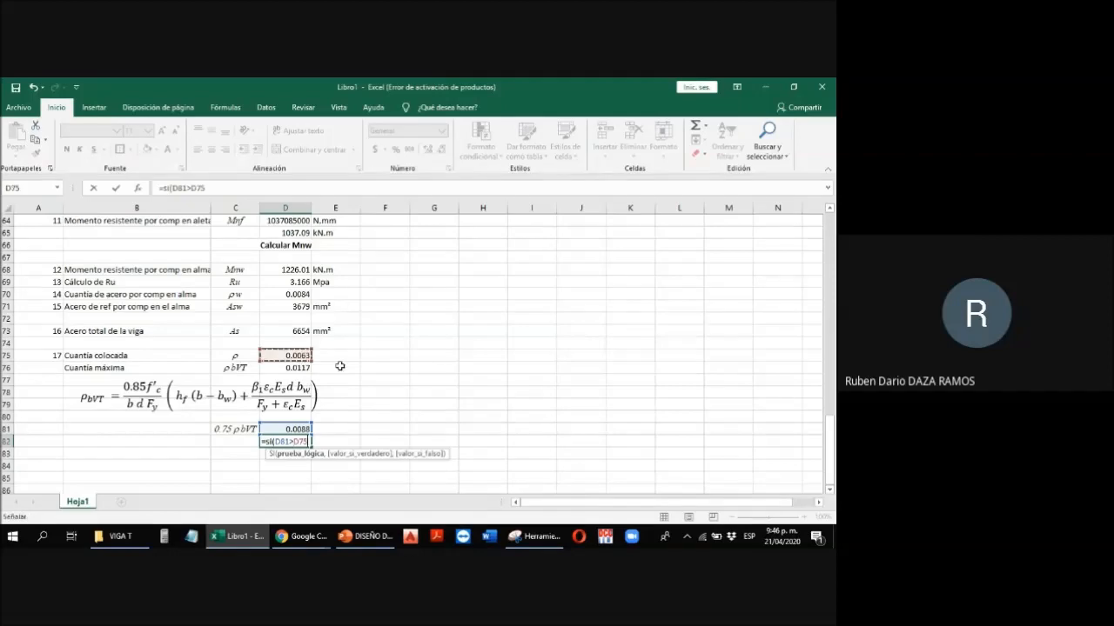
pyautogui.write(',"')
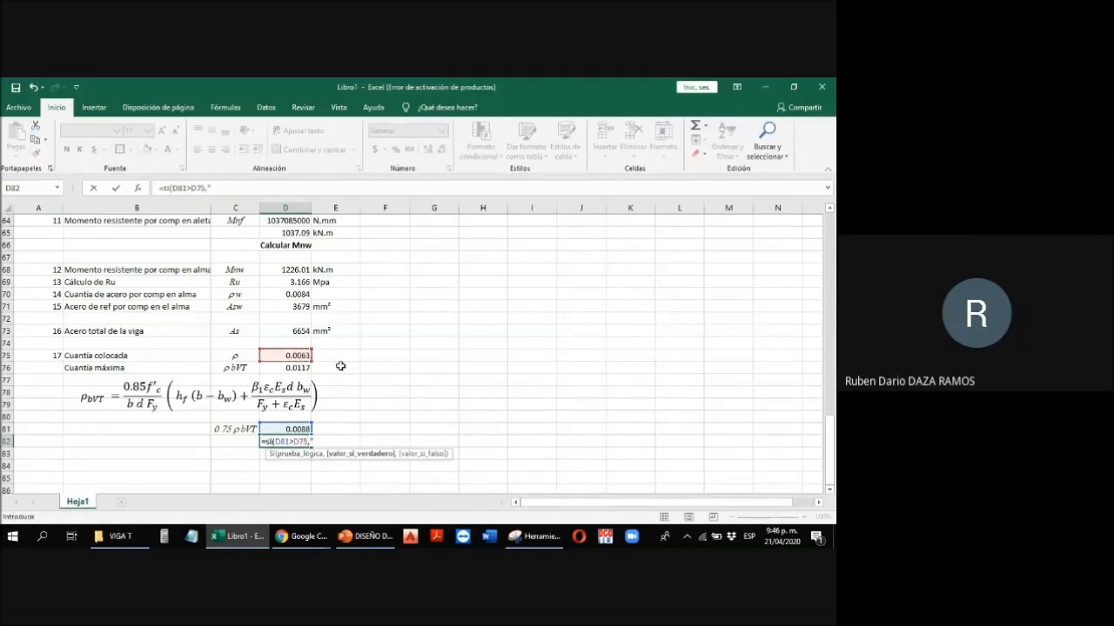
pyautogui.write('ok!",')
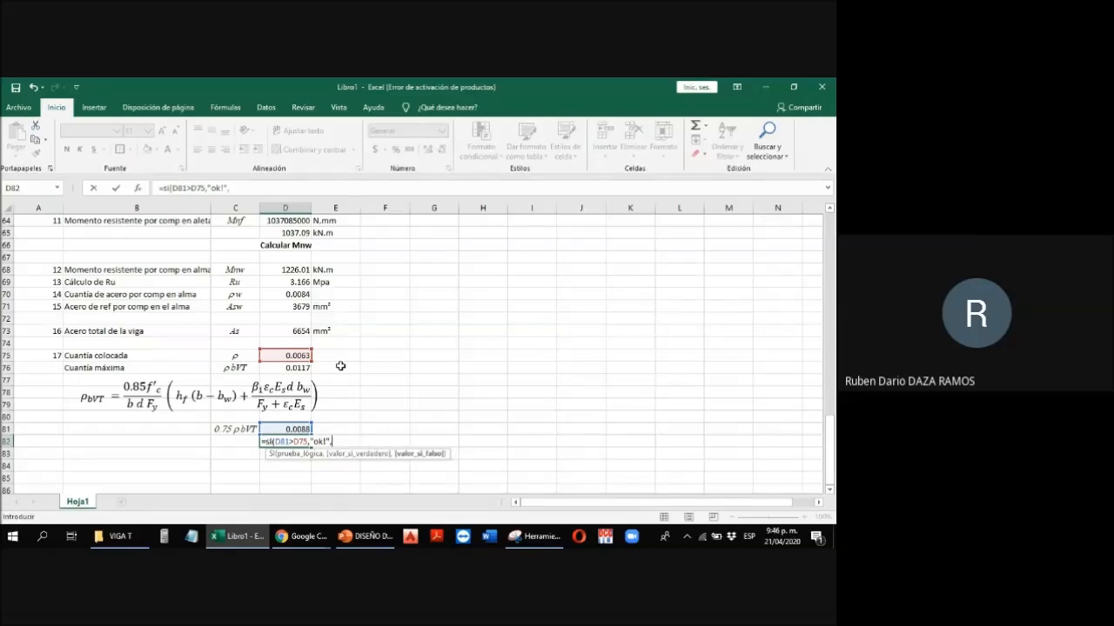
pyautogui.write('"Rediseñar"')
pyautogui.press('Return')
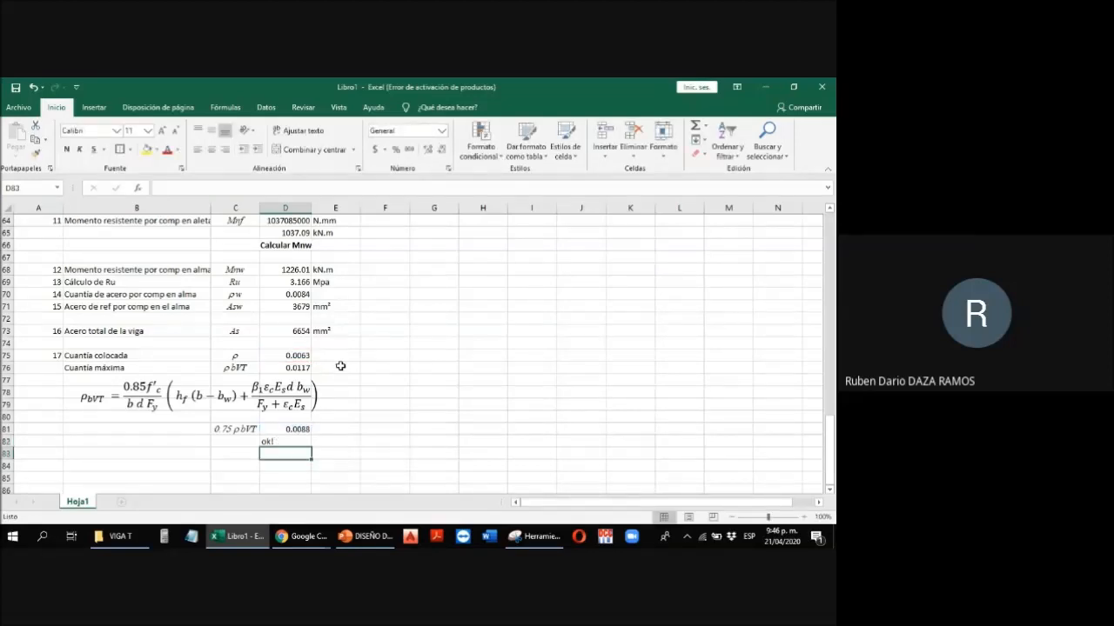
# Step: Format the check result in D82 as bold, italic and centred
pyautogui.press('Up')
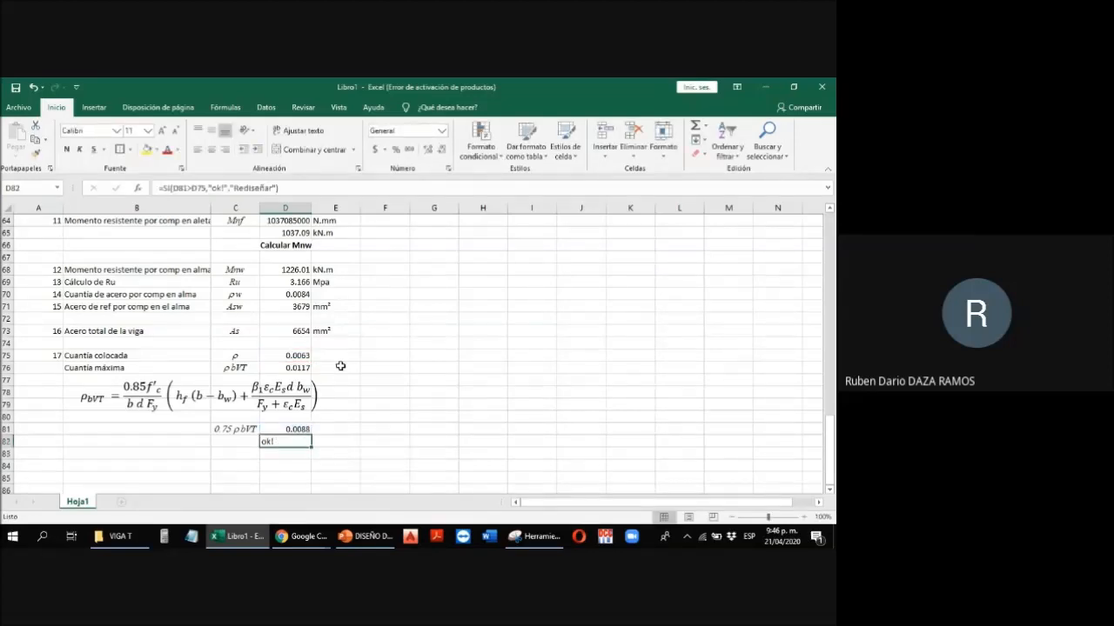
pyautogui.click(81, 150)
pyautogui.click(211, 150)
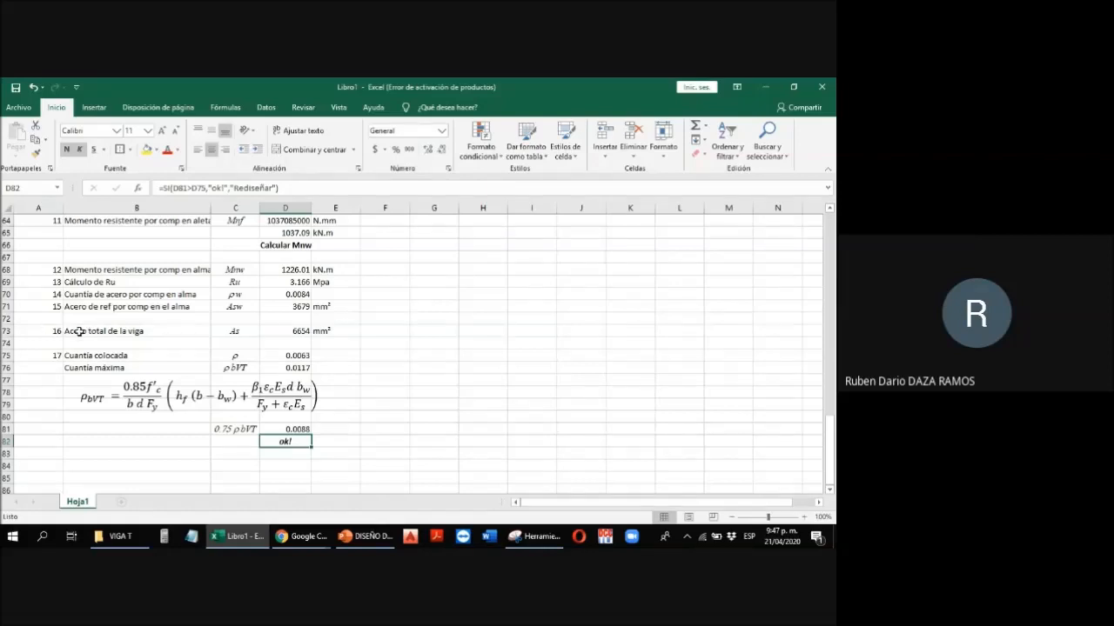
# Step: Highlight the total beam steel row A73:E73 with bold text, an outline border and a light blue fill
pyautogui.moveTo(55, 330); pyautogui.dragTo(331, 332)
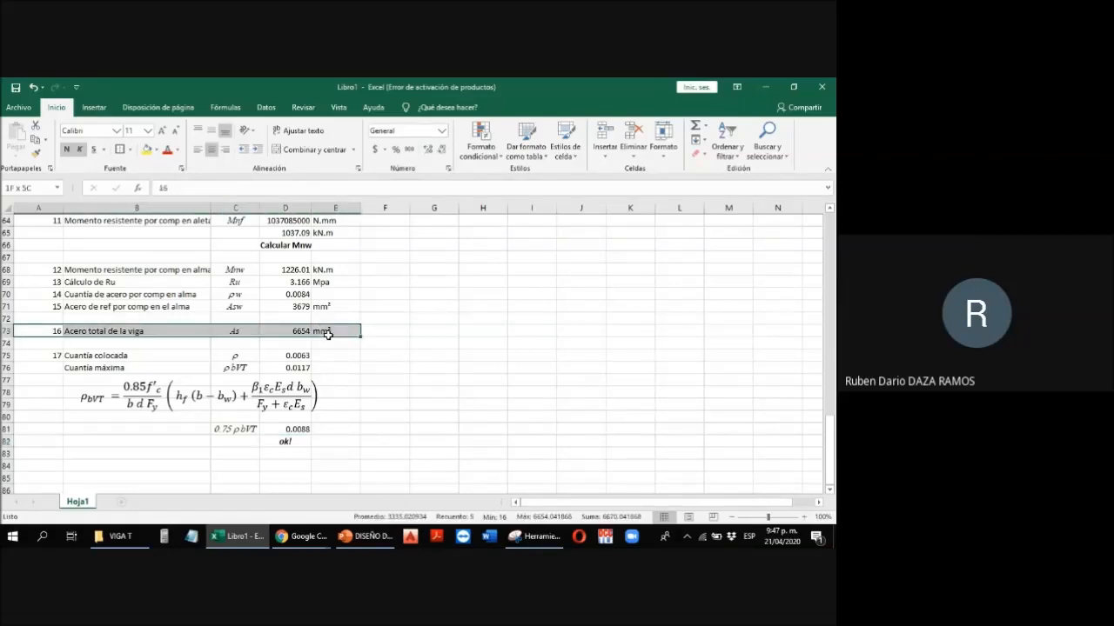
pyautogui.hotkey('ctrl', 'n')
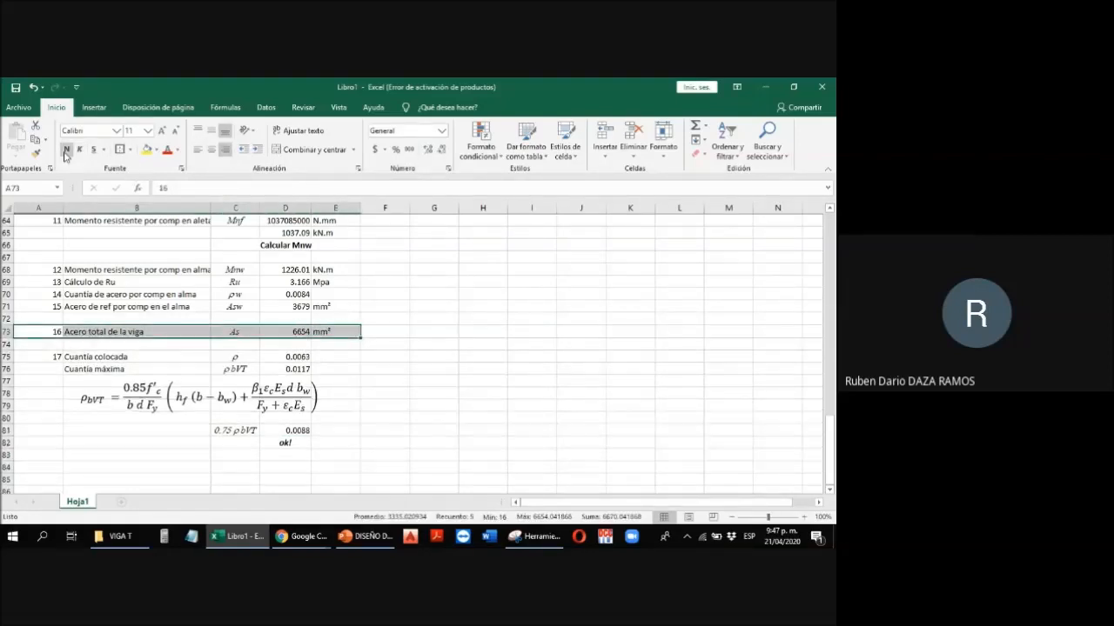
pyautogui.click(157, 150)
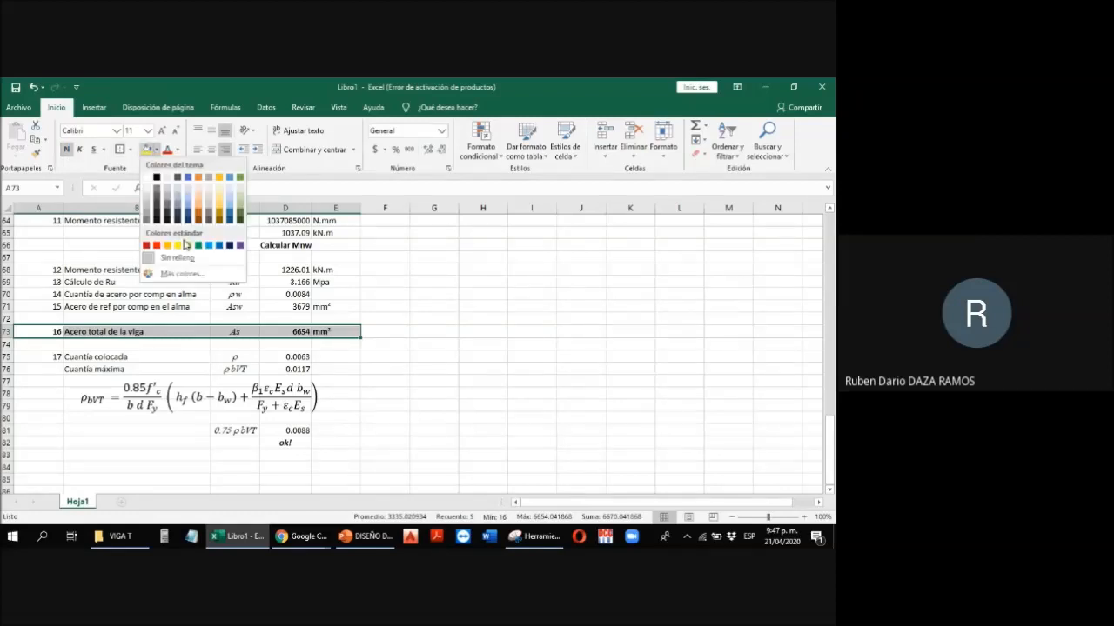
pyautogui.click(208, 246)
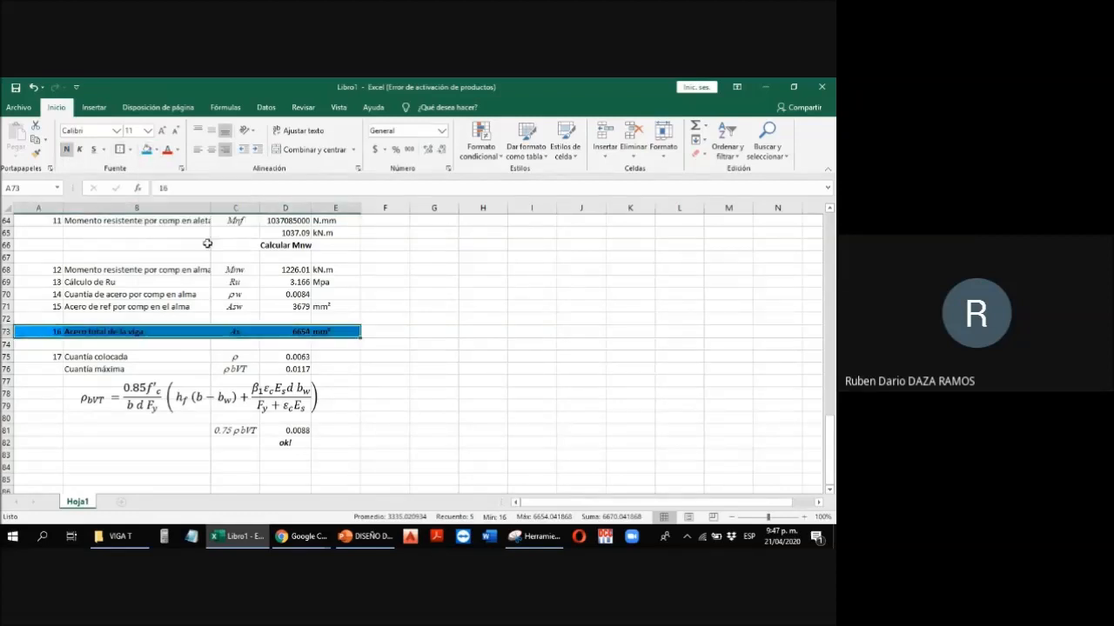
# Step: Calculate the number of bars in G73 by dividing the total steel by 510 with the formula =D73/510
pyautogui.click(417, 333)
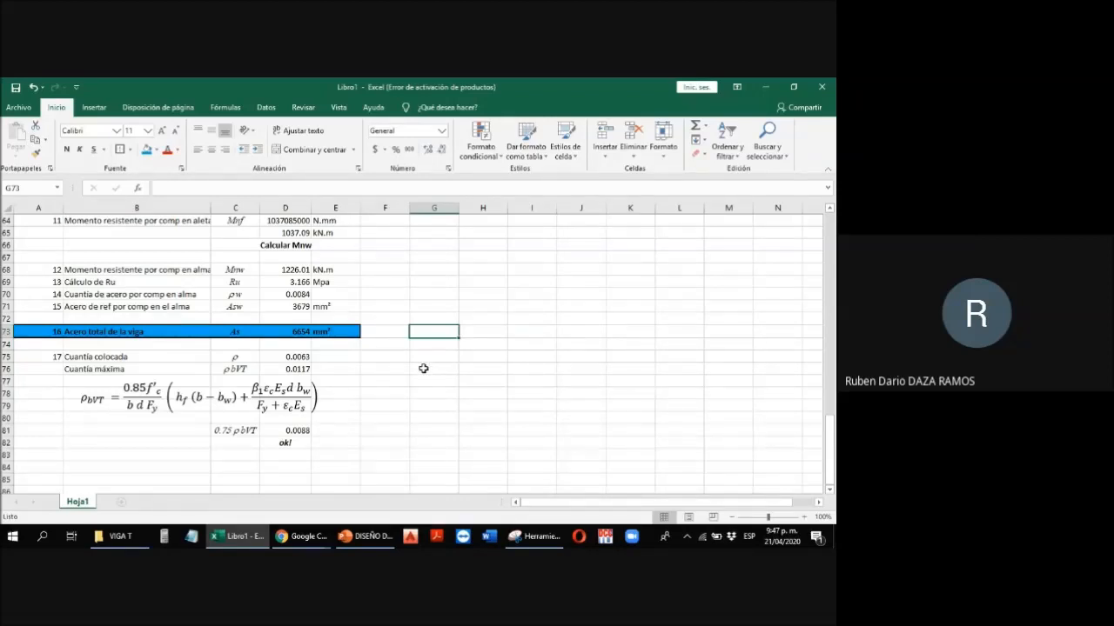
pyautogui.write('=')
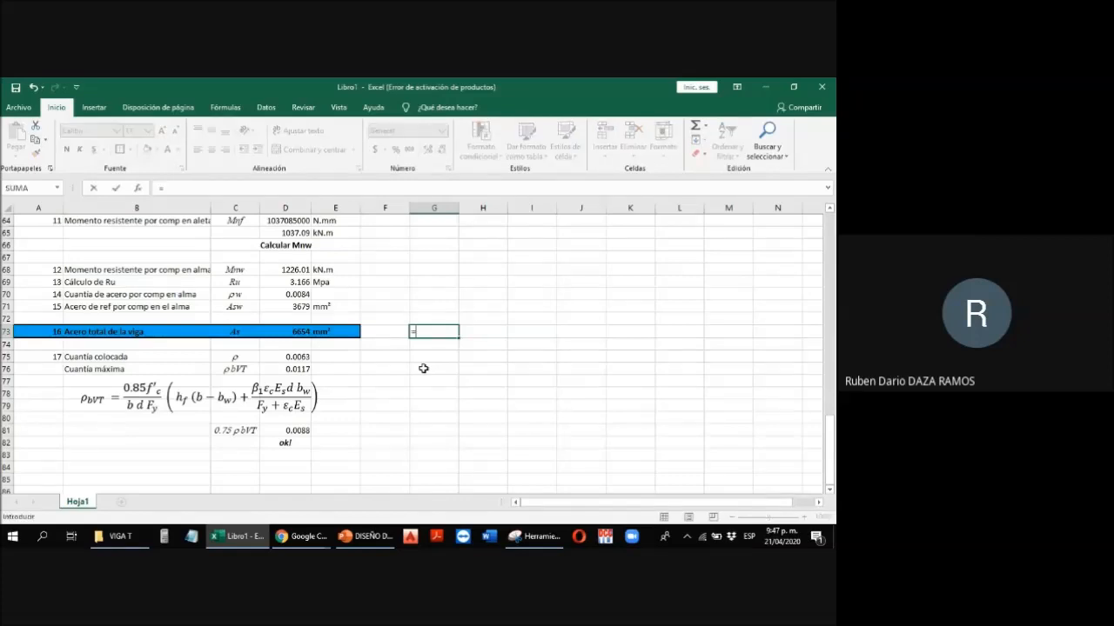
pyautogui.press('Left')
pyautogui.press('Left')
pyautogui.press('Left')
pyautogui.write('/')
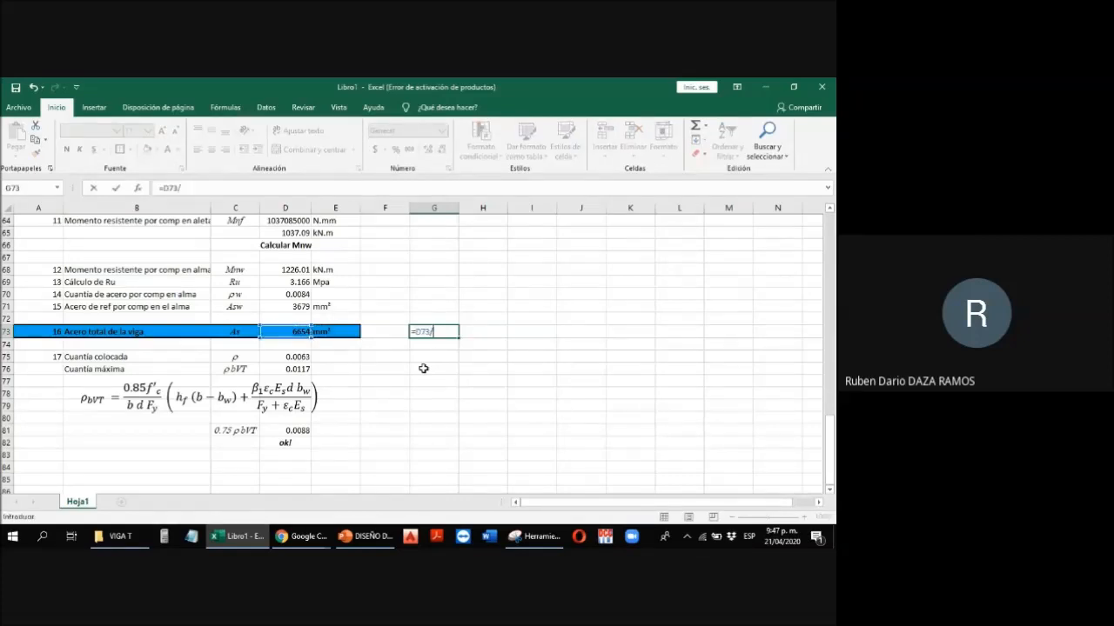
pyautogui.write('510')
pyautogui.press('Return')
pyautogui.press('Up')
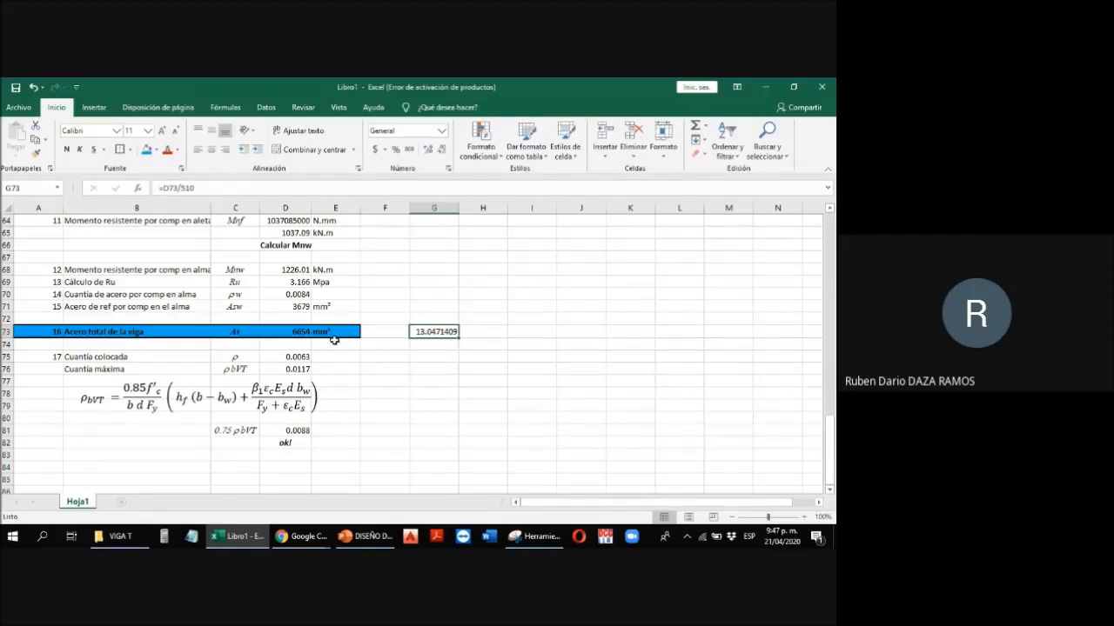
# Step: Divide the bar quantity in G73 by three in H73 with the formula =G73/3
pyautogui.scroll(1, 327, 341)
pyautogui.scroll(11, 326, 358)
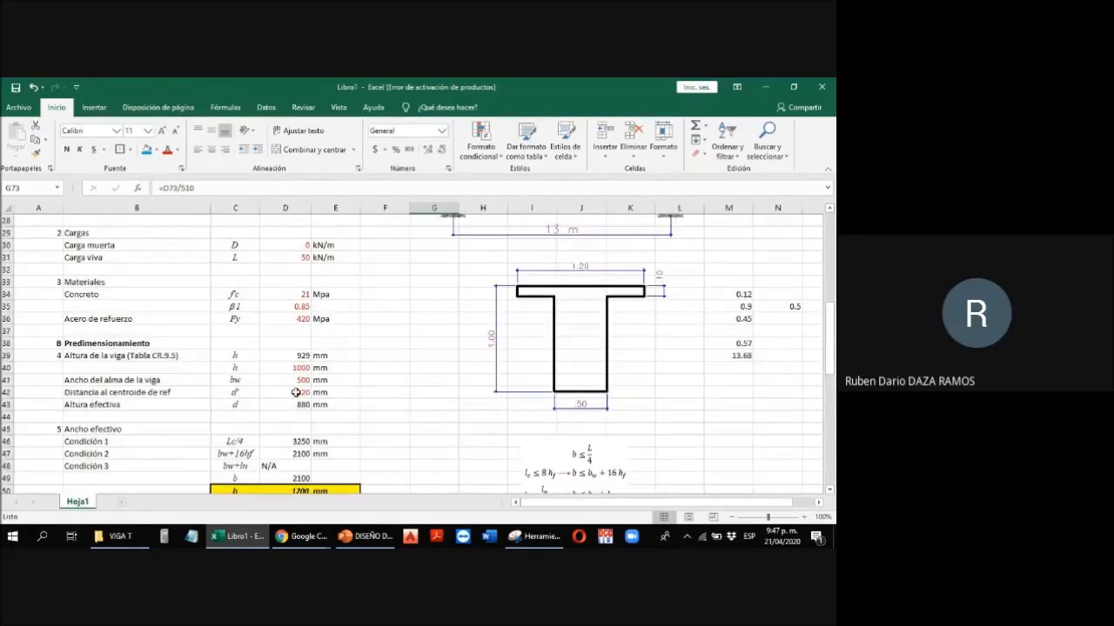
pyautogui.scroll(-5, 300, 392)
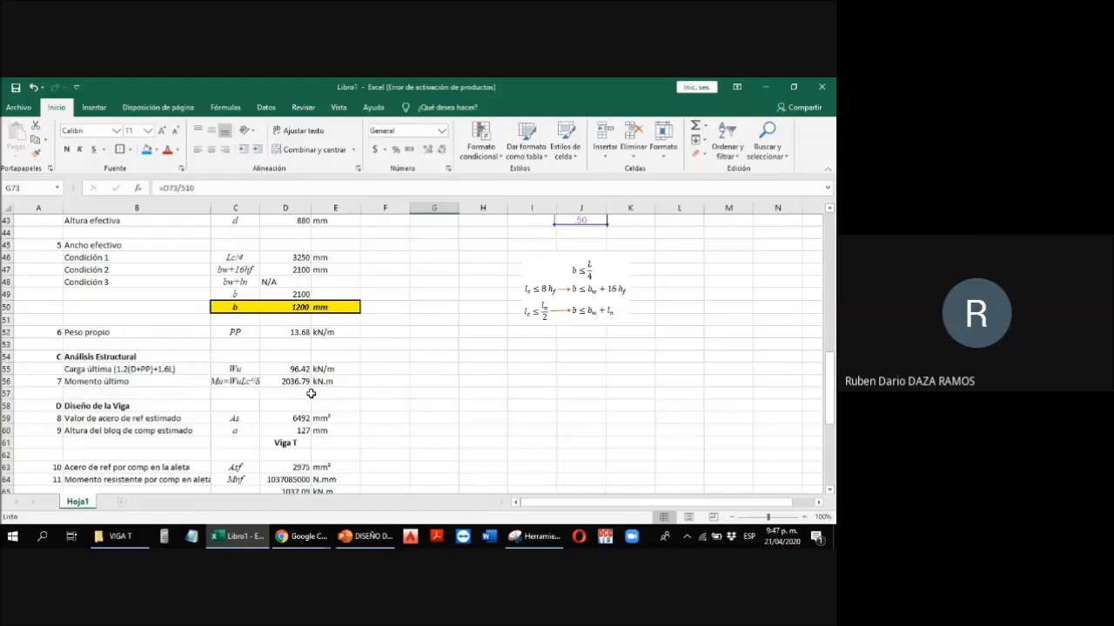
pyautogui.scroll(-5, 311, 394)
pyautogui.click(503, 408)
pyautogui.write('=')
pyautogui.press('Left')
pyautogui.write('/3')
pyautogui.press('Return')
pyautogui.press('Up')
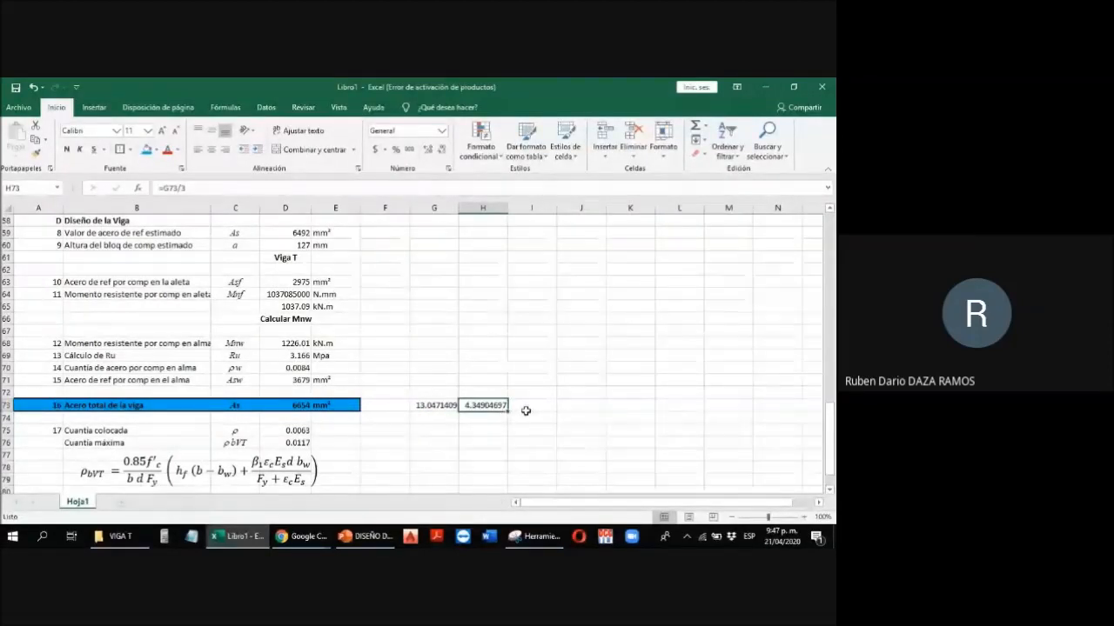
# Step: Set the distance to the reinforcement centroid in D42 to 60 mm and check the bar quantities in G73 and H73
pyautogui.click(420, 406)
pyautogui.scroll(8, 428, 428)
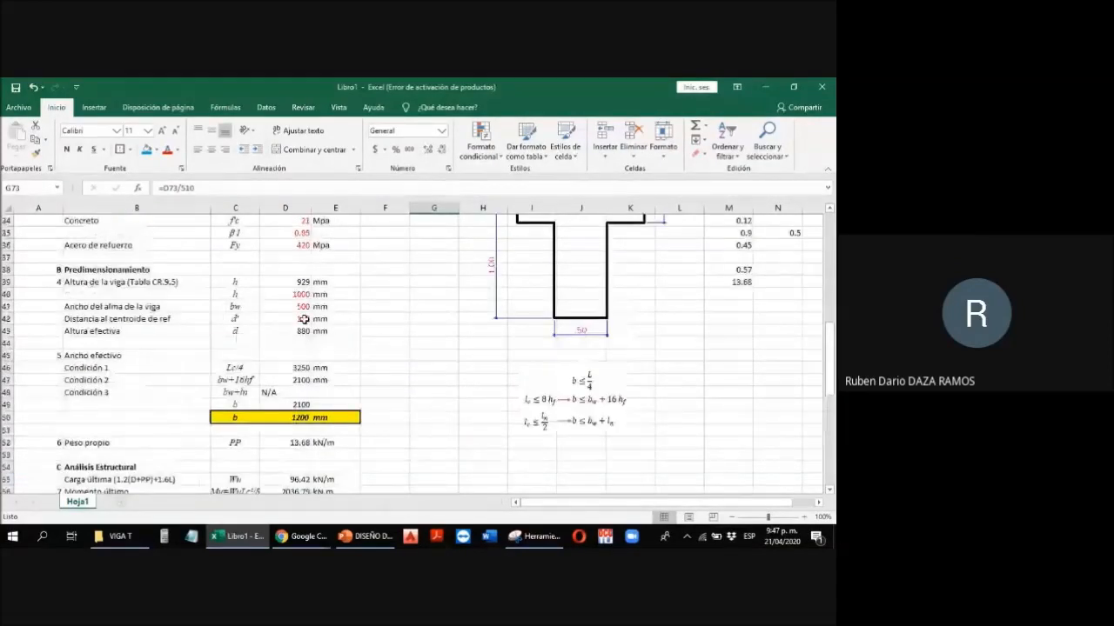
pyautogui.click(306, 319)
pyautogui.write('60')
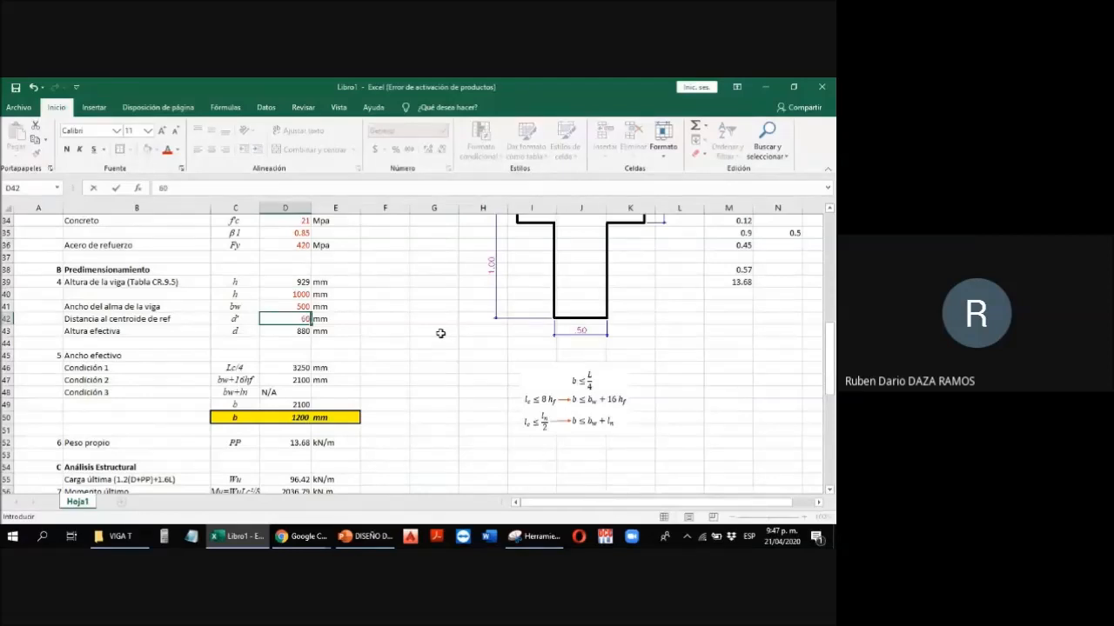
pyautogui.press('Return')
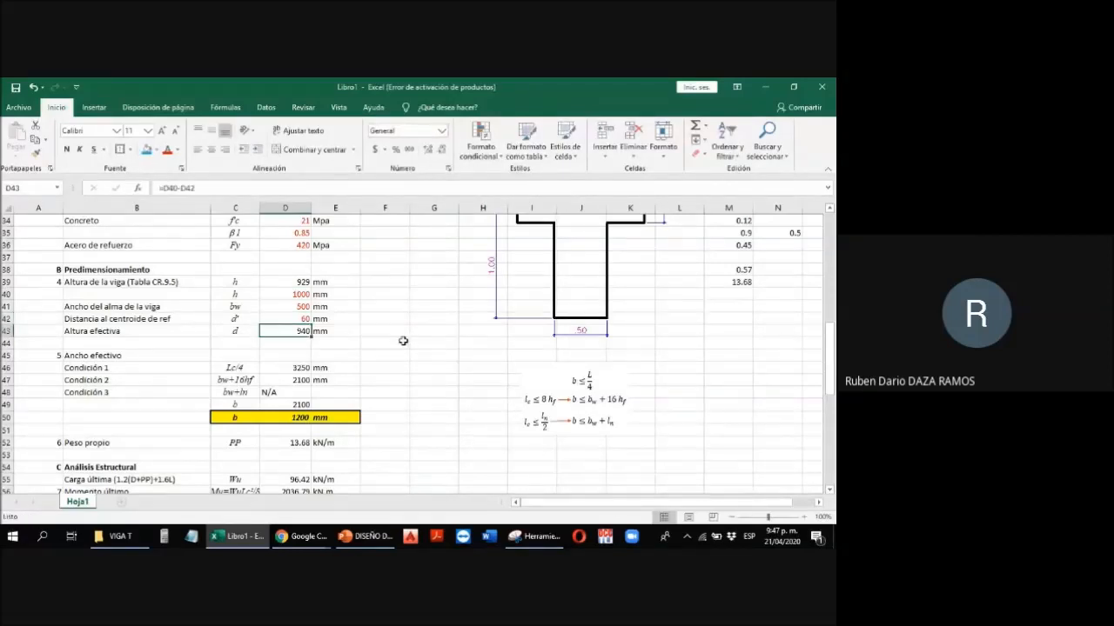
pyautogui.scroll(-9, 402, 341)
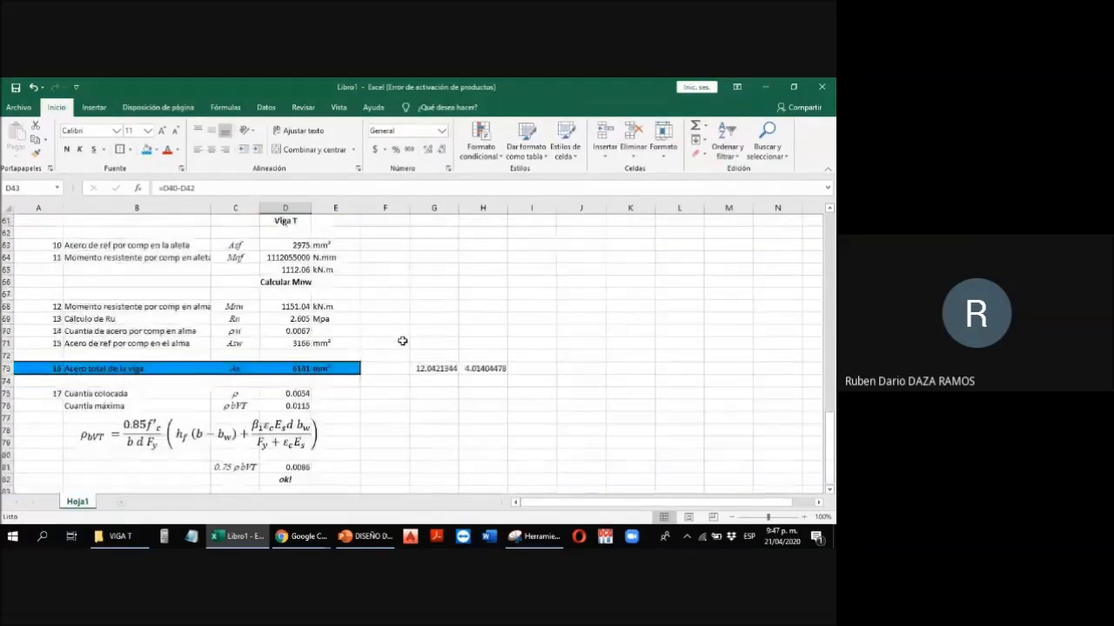
pyautogui.click(448, 372)
pyautogui.click(484, 373)
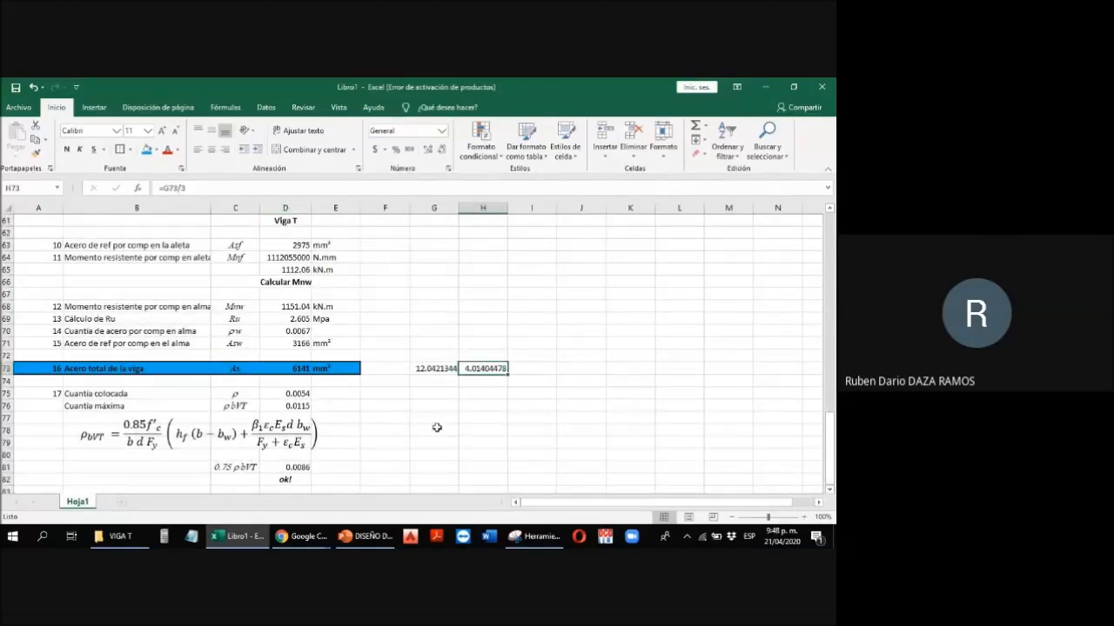
# Step: Set the distance to the reinforcement centroid in D42 to 90 mm and check the total beam steel in row 73
pyautogui.scroll(6, 517, 378)
pyautogui.scroll(2, 517, 378)
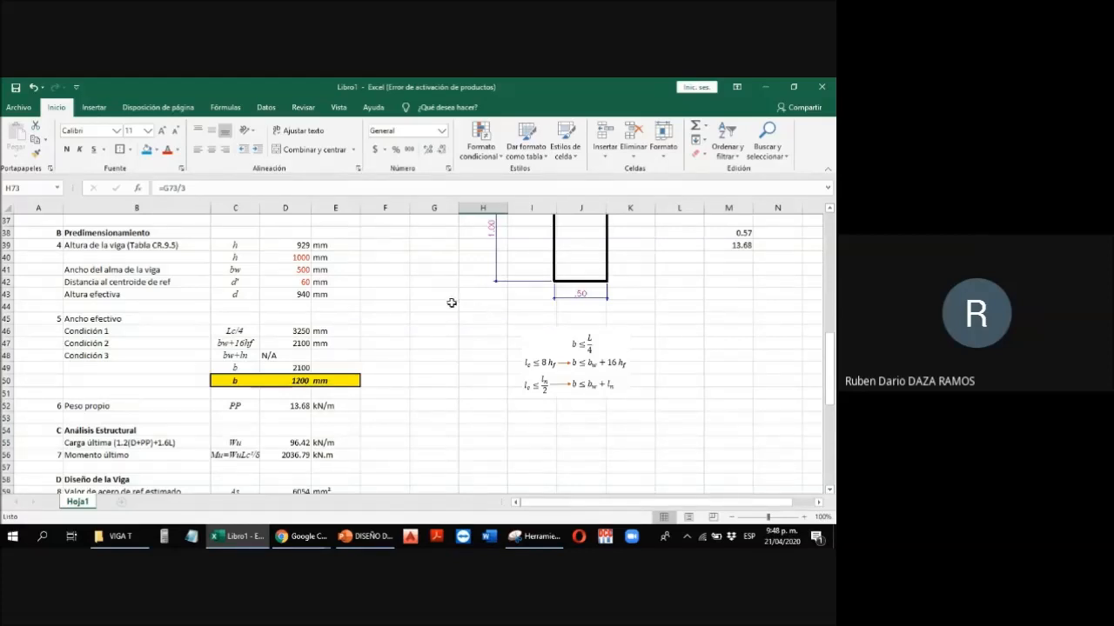
pyautogui.scroll(-2, 431, 331)
pyautogui.scroll(2, 431, 330)
pyautogui.click(291, 282)
pyautogui.write('90')
pyautogui.press('Return')
pyautogui.scroll(-7, 374, 300)
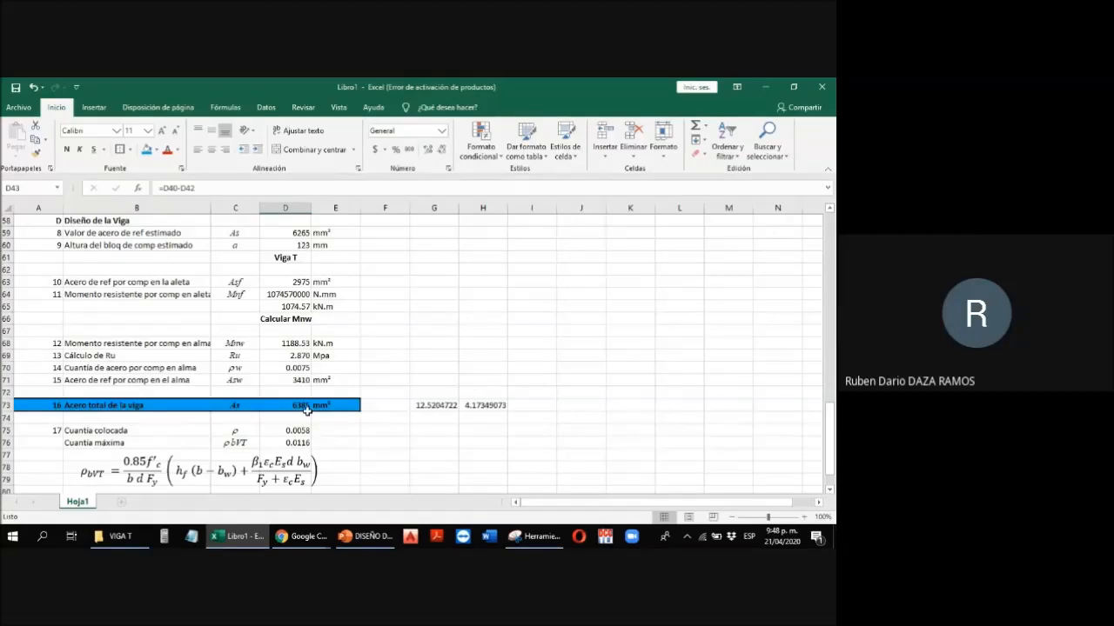
# Step: Set the distance to the reinforcement centroid in D42 to 120 mm
pyautogui.scroll(10, 333, 336)
pyautogui.click(296, 392)
pyautogui.write('120')
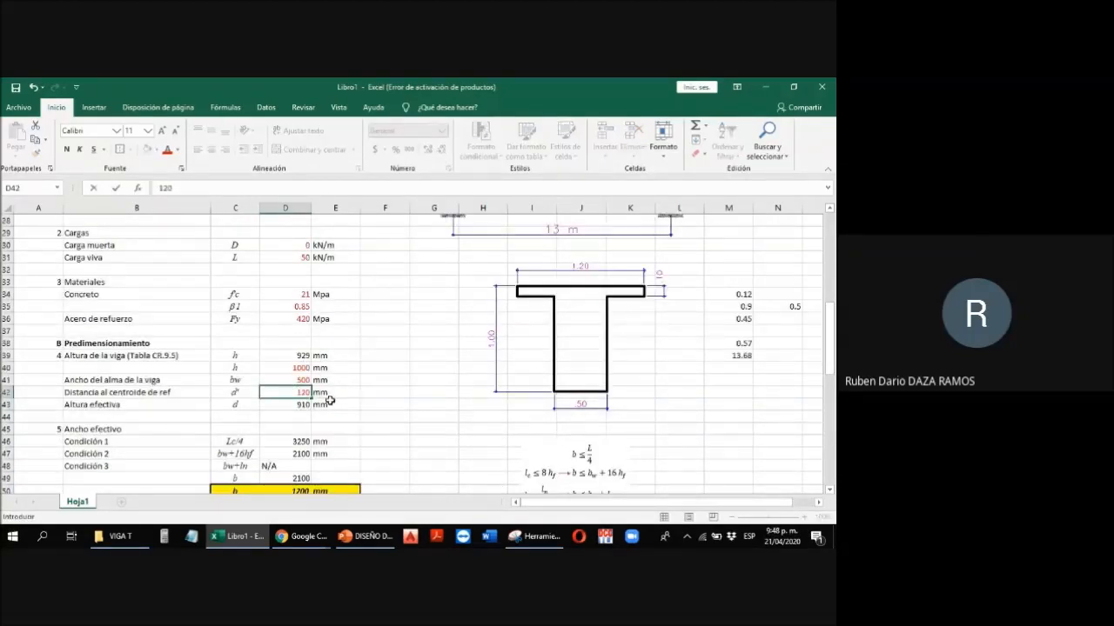
pyautogui.press('Return')
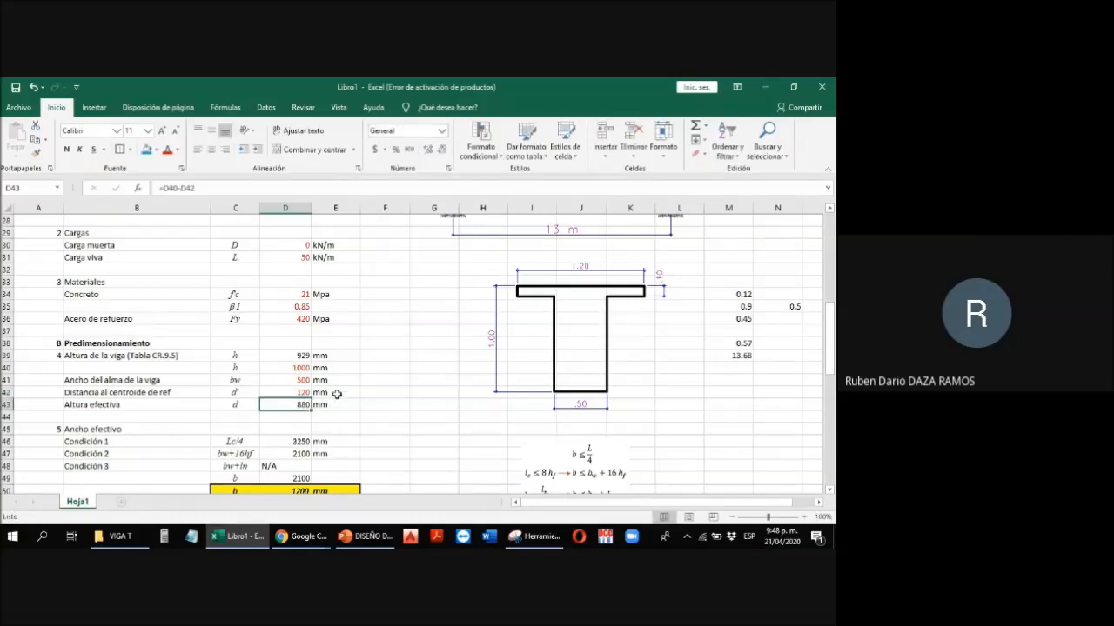
pyautogui.scroll(-2, 379, 320)
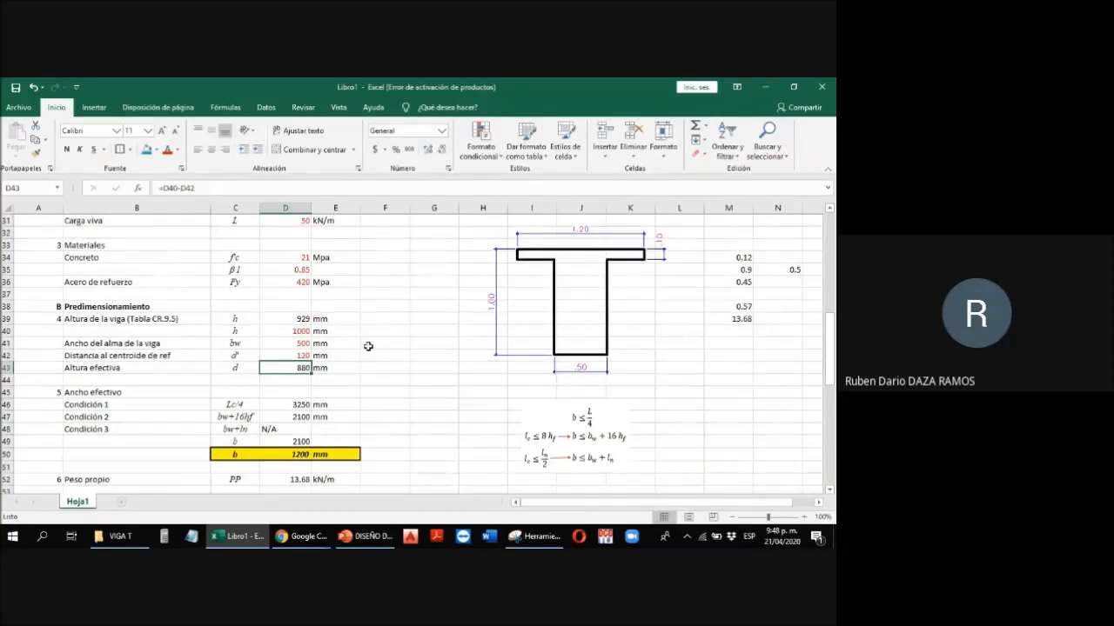
pyautogui.scroll(-1, 373, 345)
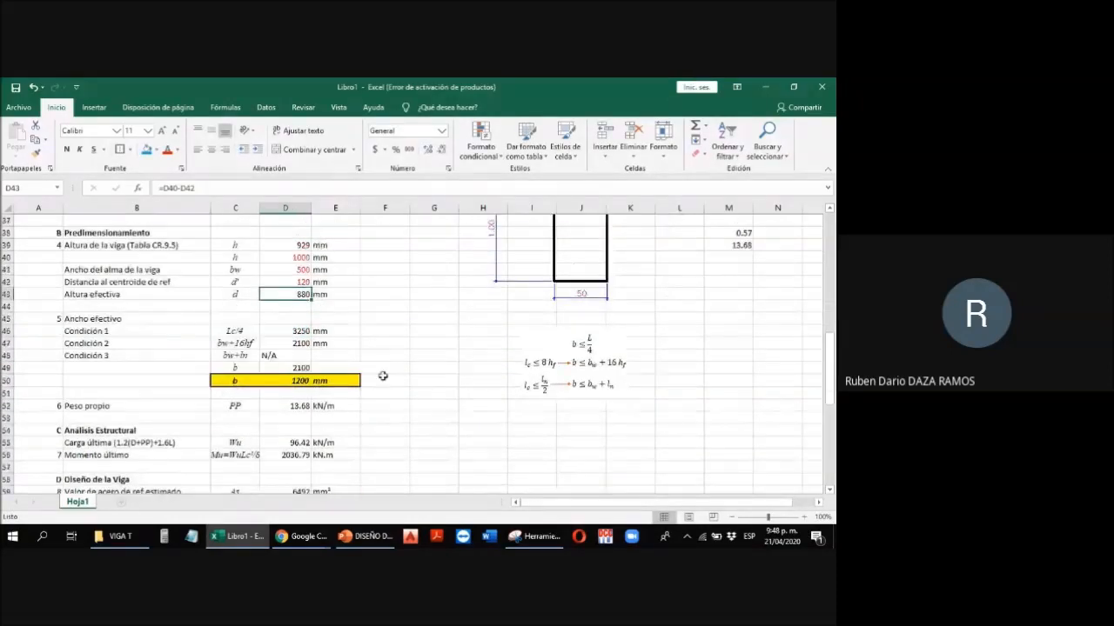
# Step: Format the title DISEÑO DE VIGAS T in B21 as bold and italic
pyautogui.scroll(3, 374, 376)
pyautogui.scroll(9, 366, 291)
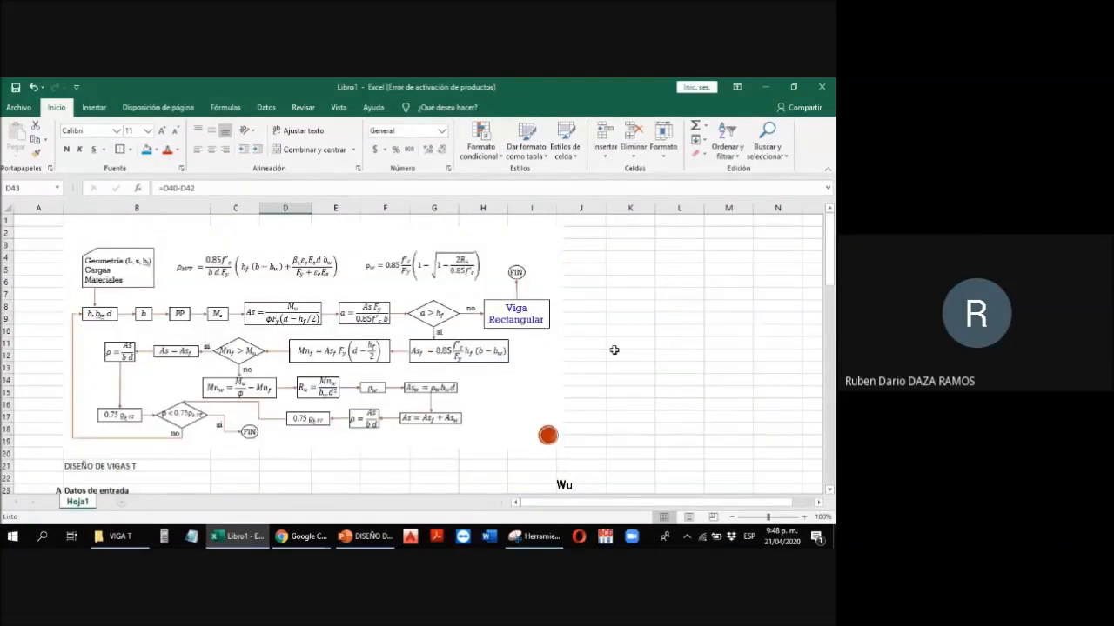
pyautogui.scroll(-3, 636, 308)
pyautogui.click(105, 353)
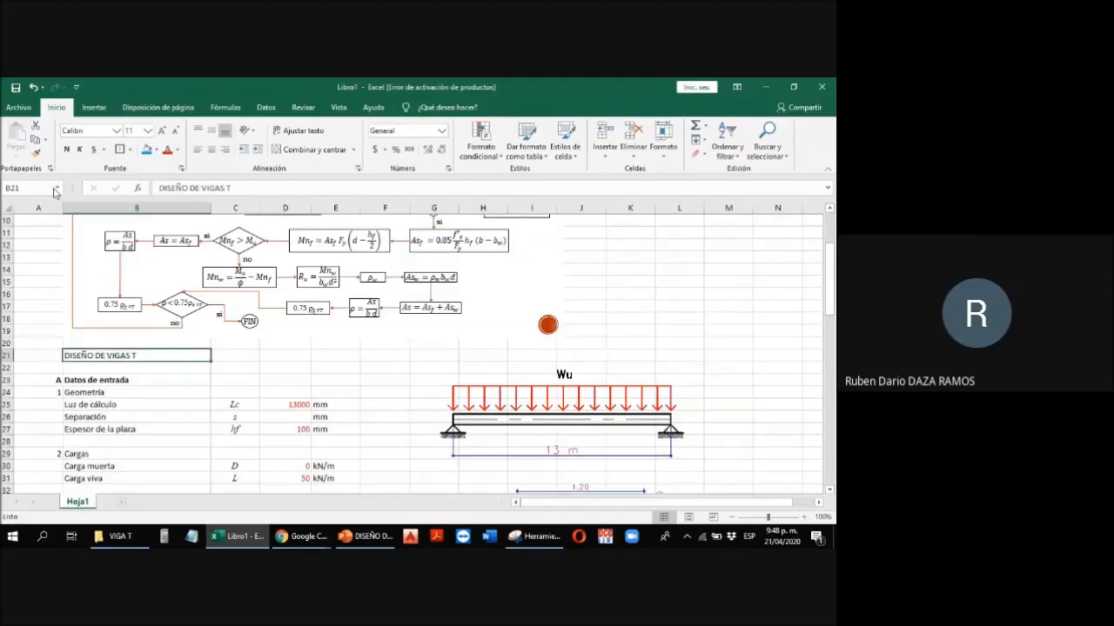
pyautogui.click(67, 149)
pyautogui.click(80, 151)
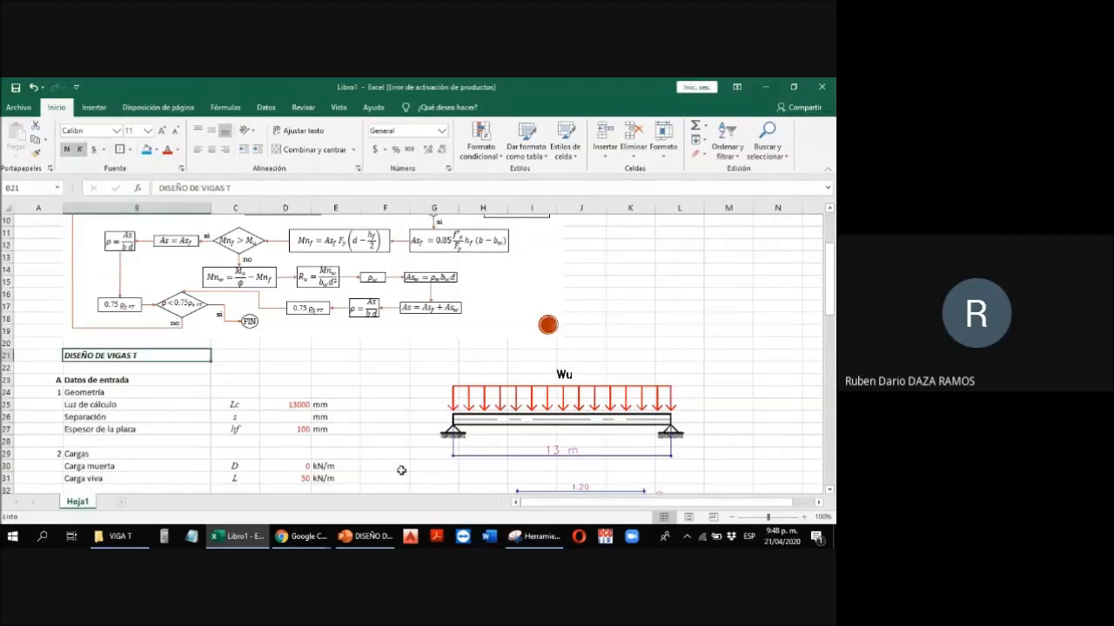
pyautogui.click(433, 461)
pyautogui.click(323, 371)
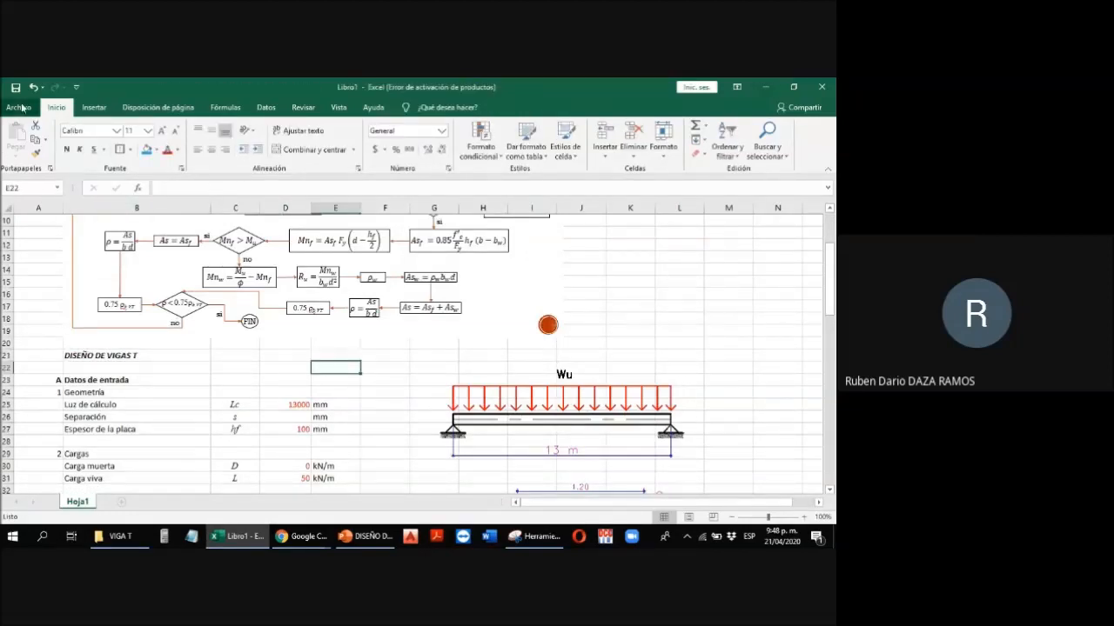
# Step: Save the workbook as viga t2 in the VIGA T folder on the desktop
pyautogui.click(15, 87)
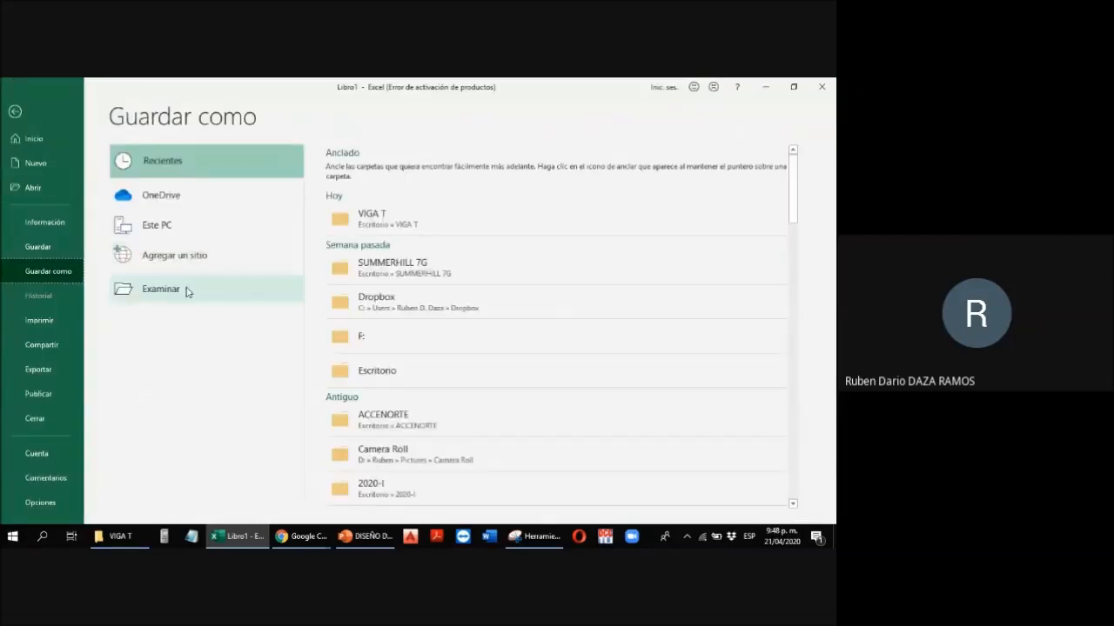
pyautogui.click(174, 289)
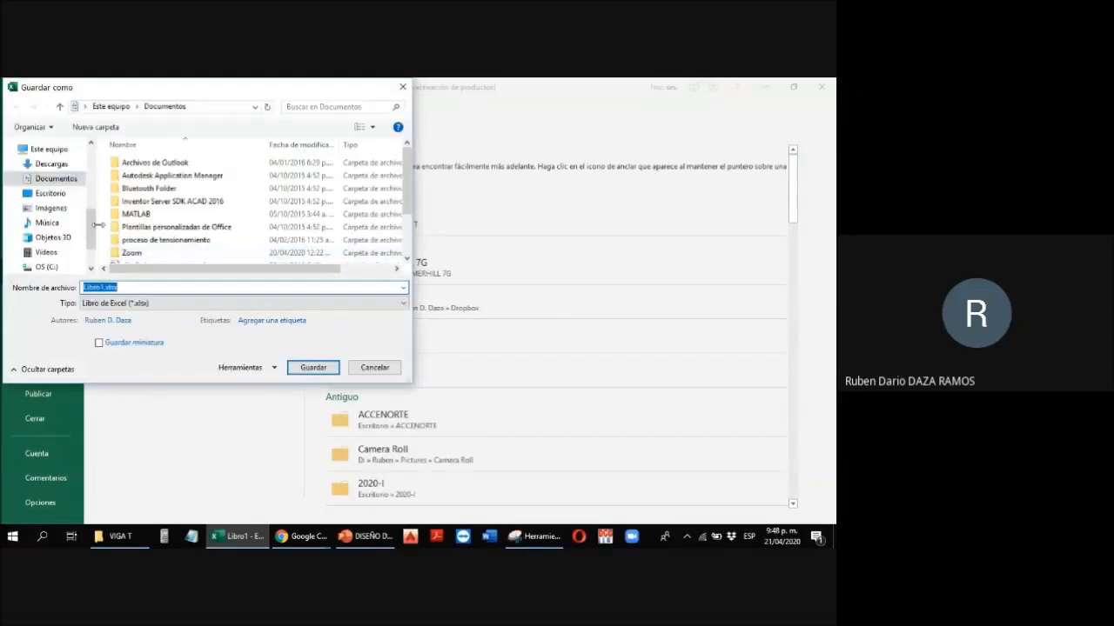
pyautogui.click(50, 193)
pyautogui.click(144, 190)
pyautogui.doubleClick(144, 191)
pyautogui.click(149, 287)
pyautogui.write('vi')
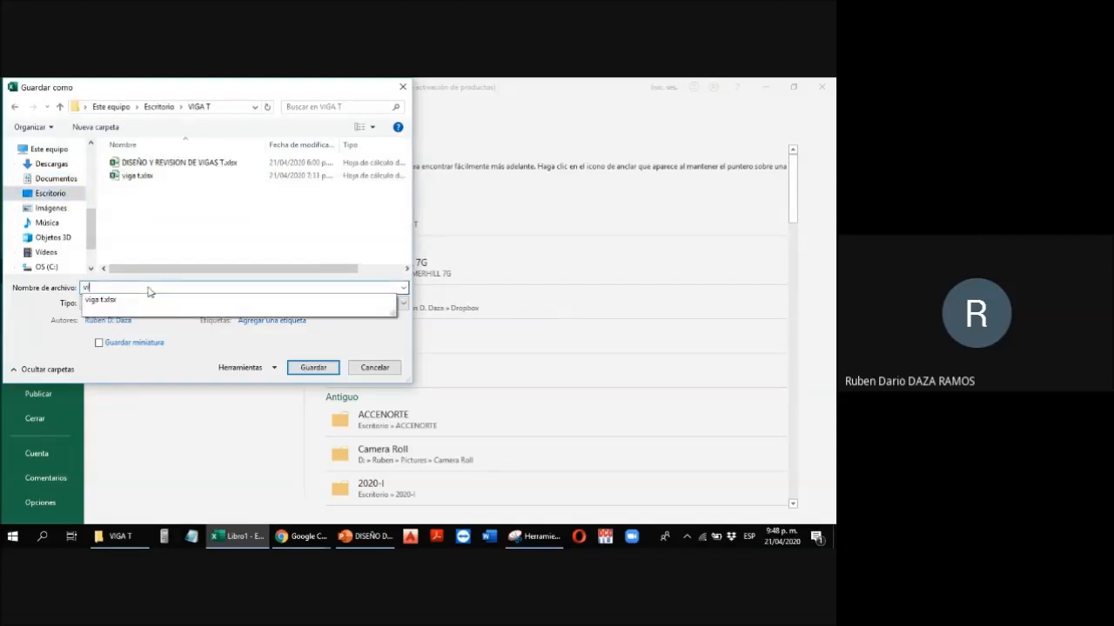
pyautogui.write('ga T')
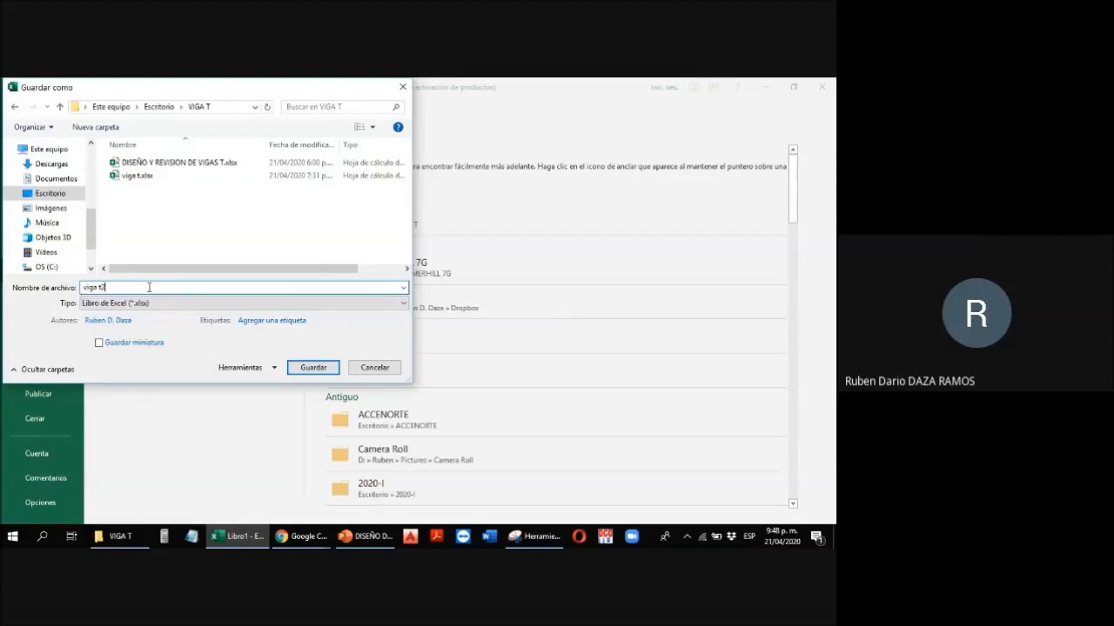
pyautogui.press('Return')
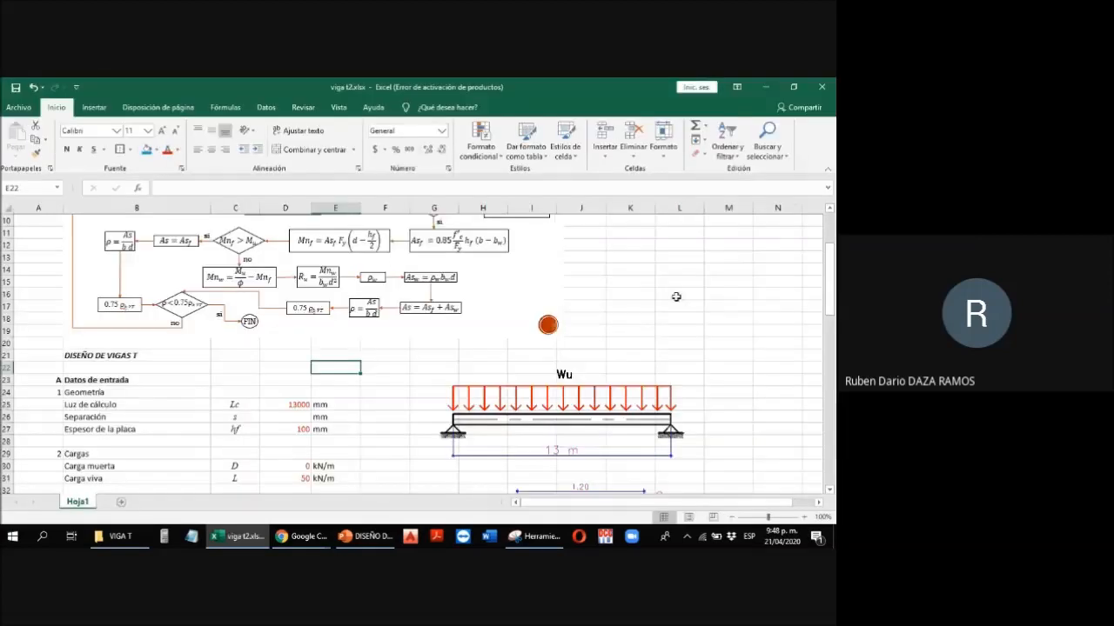
# Step: Review the beam's input data, from the spacing in D26 to the reinforcement centroid distance in D42
pyautogui.click(678, 296)
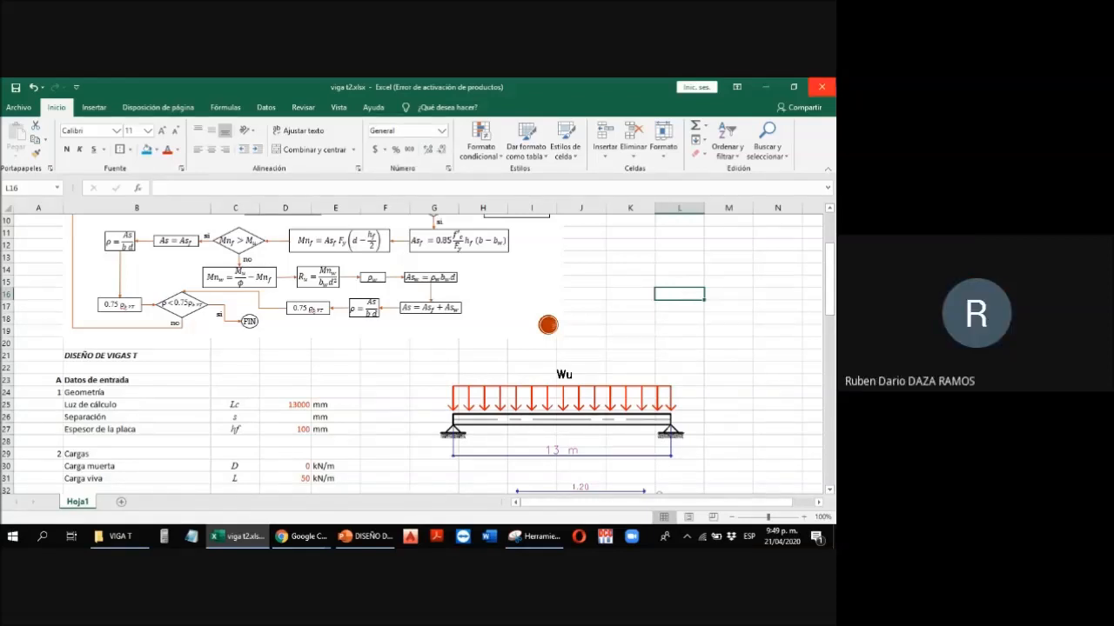
pyautogui.click(285, 417)
pyautogui.scroll(-4, 330, 420)
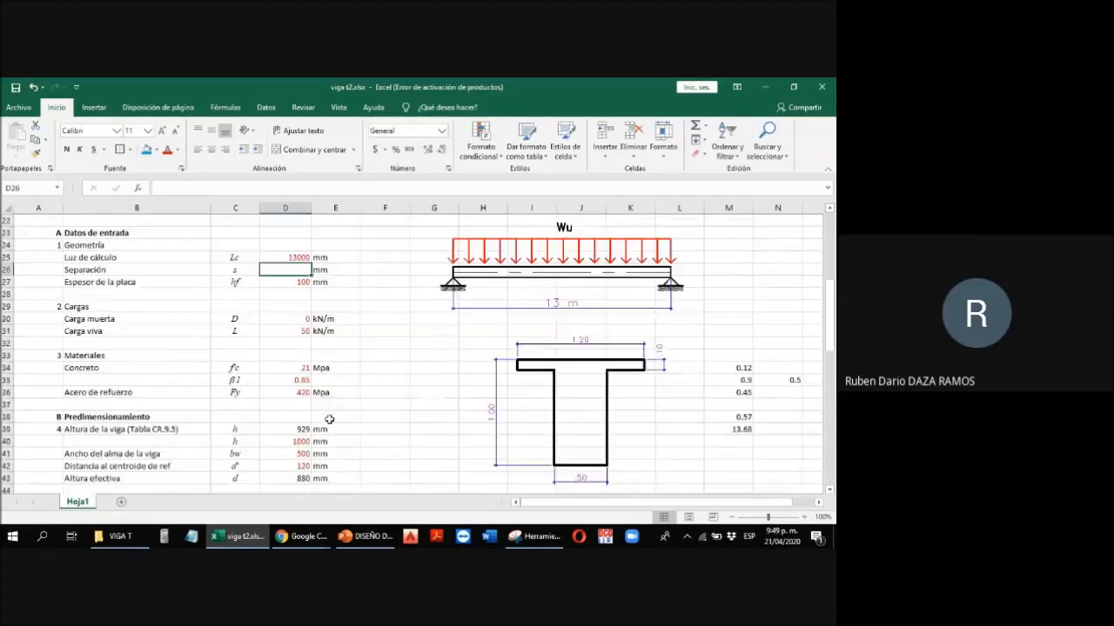
pyautogui.scroll(-2, 329, 420)
pyautogui.click(294, 396)
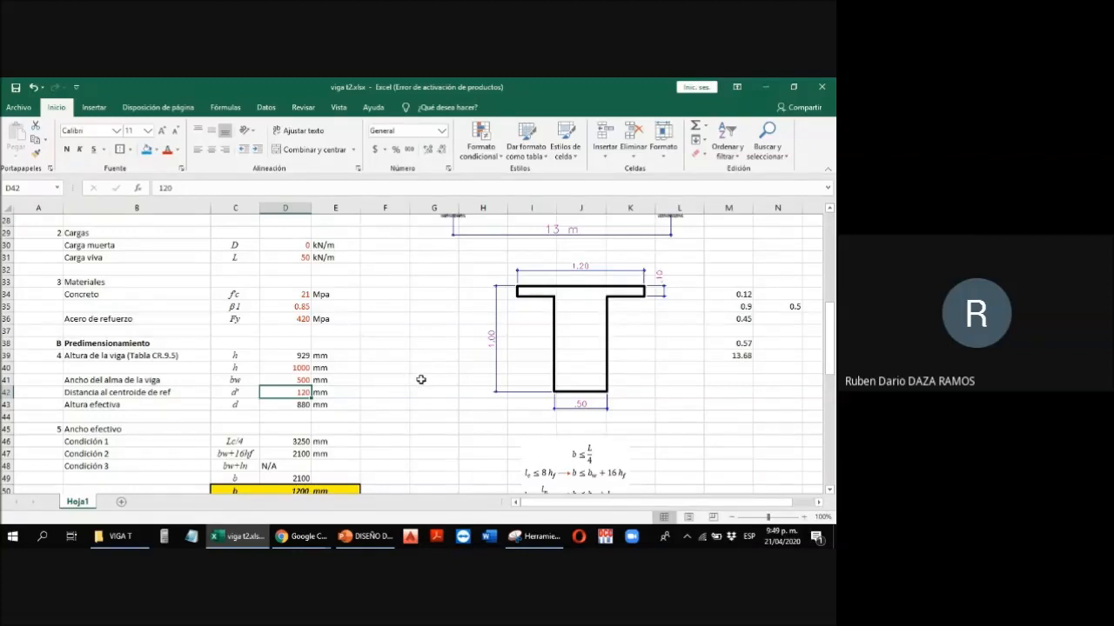
# Step: Switch to the DISEÑO DE VIGAS T presentation in PowerPoint and examine slide 18 and the Ejemplo 1 section on slide 14
pyautogui.click(368, 536)
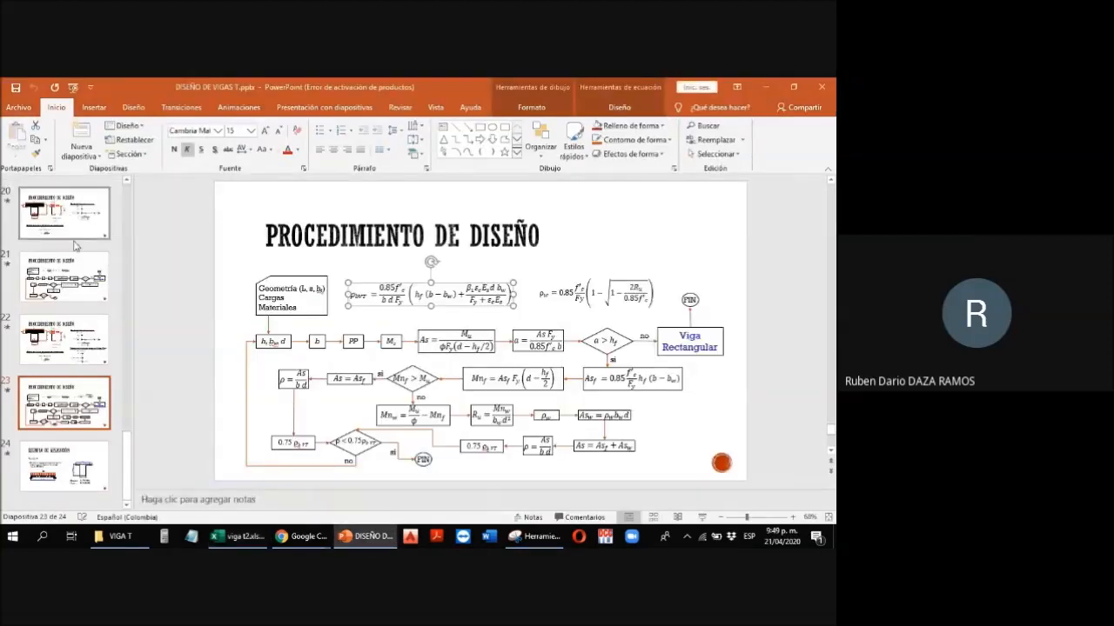
pyautogui.scroll(3, 74, 261)
pyautogui.scroll(3, 80, 295)
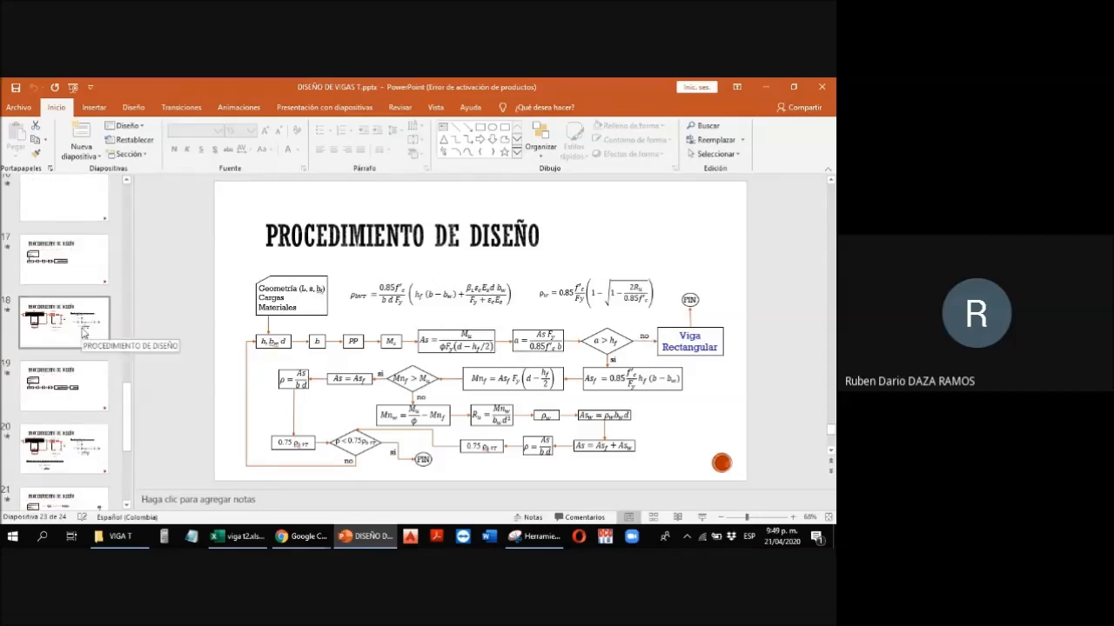
pyautogui.click(83, 332)
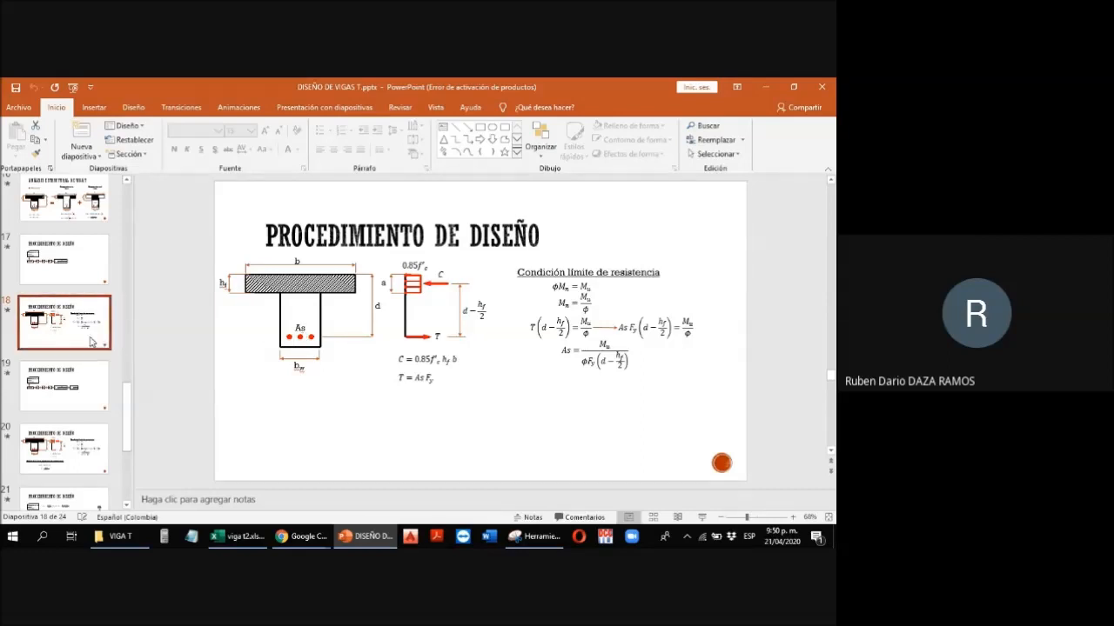
pyautogui.scroll(2, 77, 342)
pyautogui.scroll(1, 77, 342)
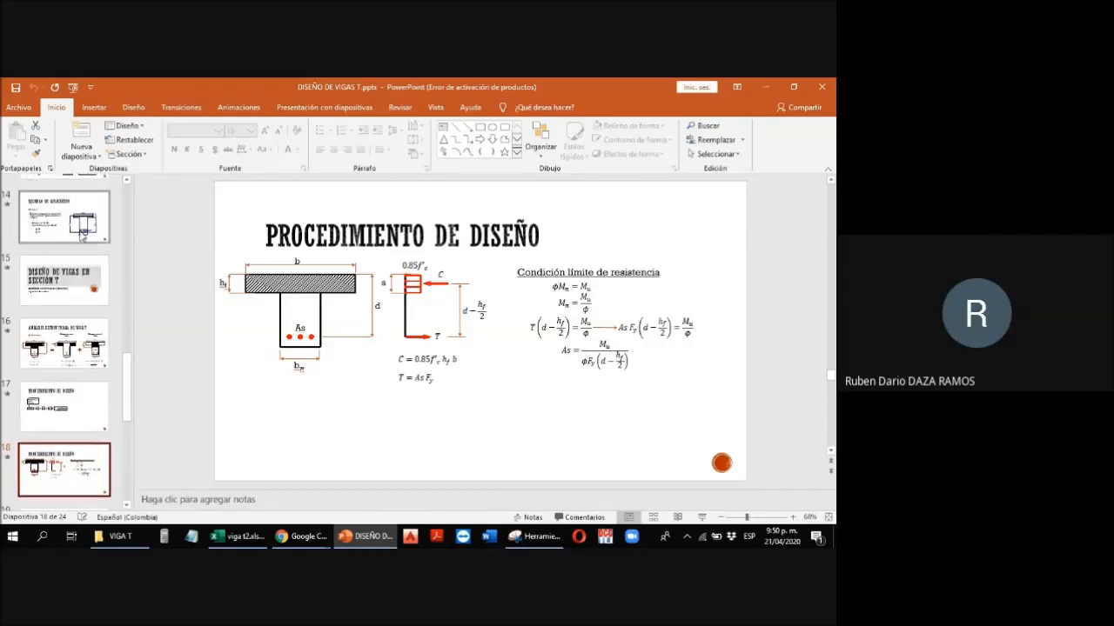
pyautogui.click(80, 237)
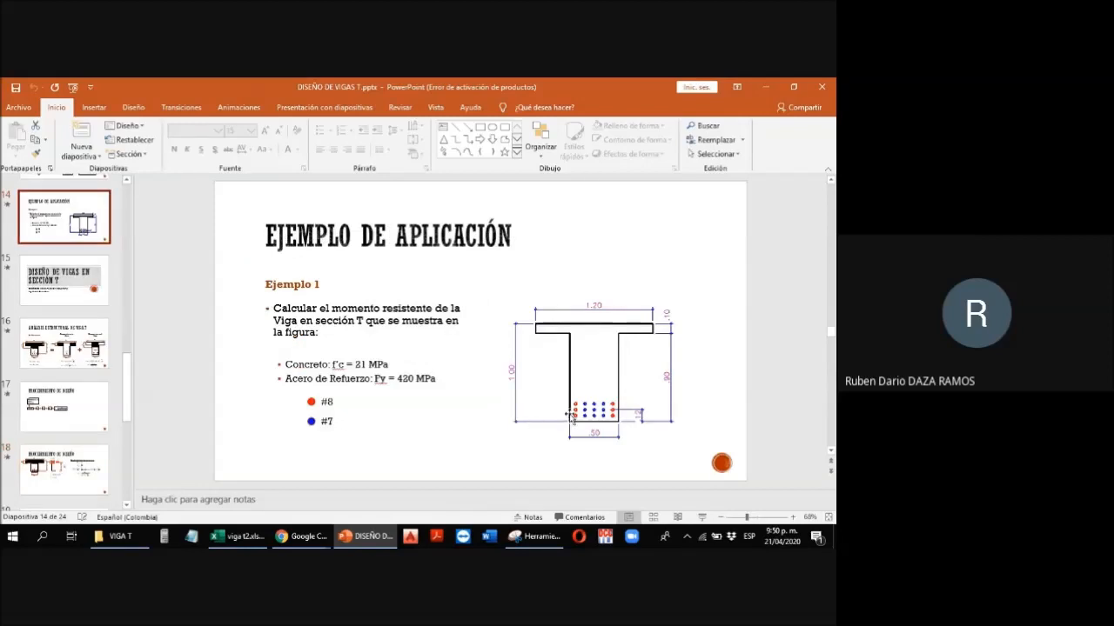